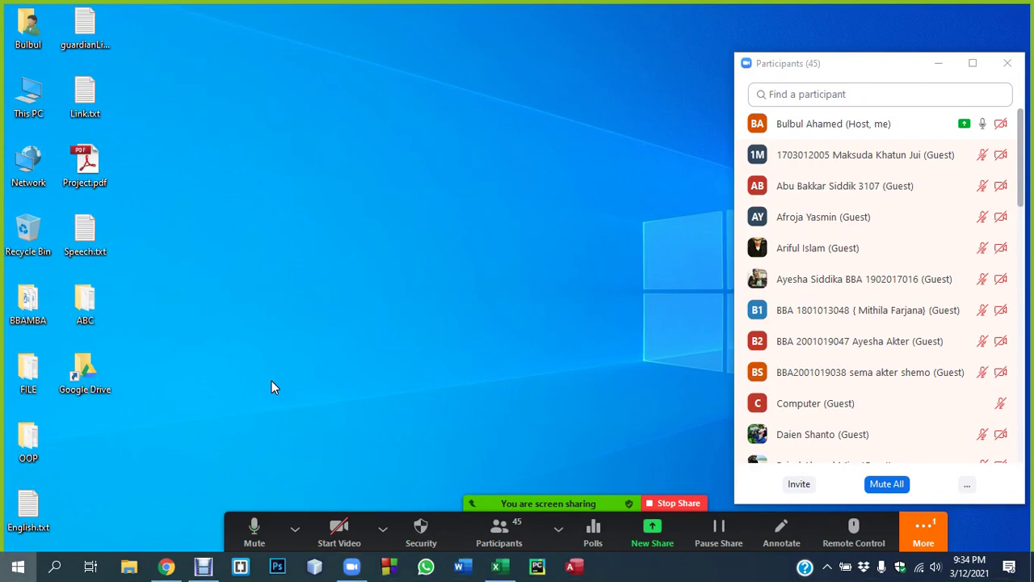
# Search the Start menu for 'power' to bring up PowerPoint 2016 as the best match.
pyautogui.press('super')
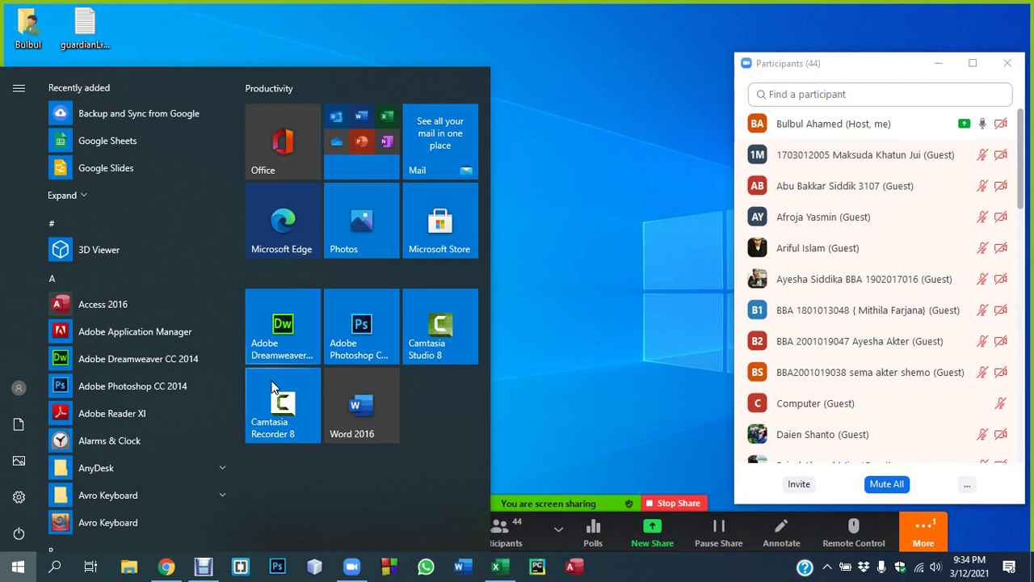
pyautogui.click(588, 283)
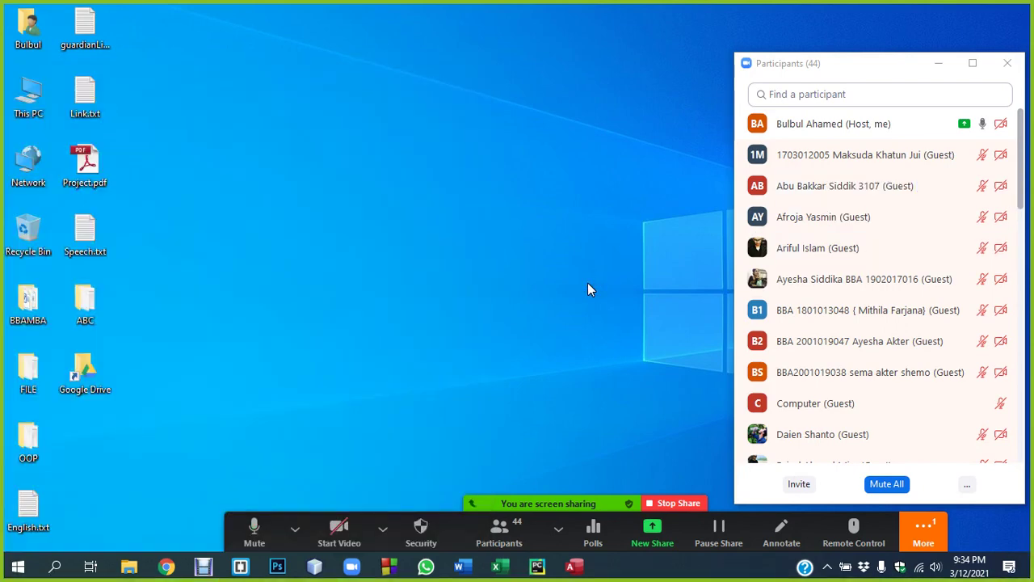
pyautogui.press('super')
pyautogui.write('p')
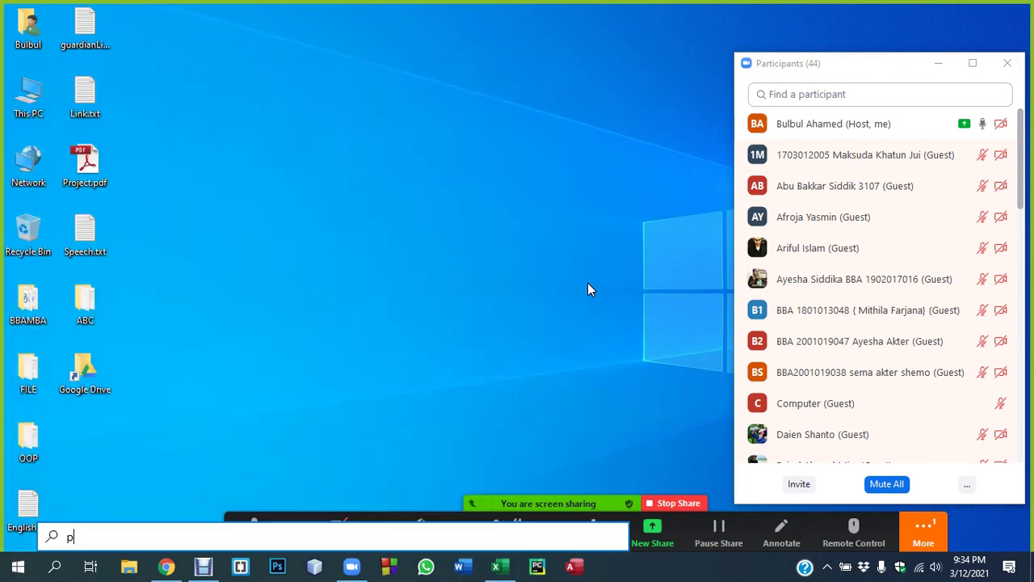
pyautogui.write('wer')
pyautogui.press('BackSpace')
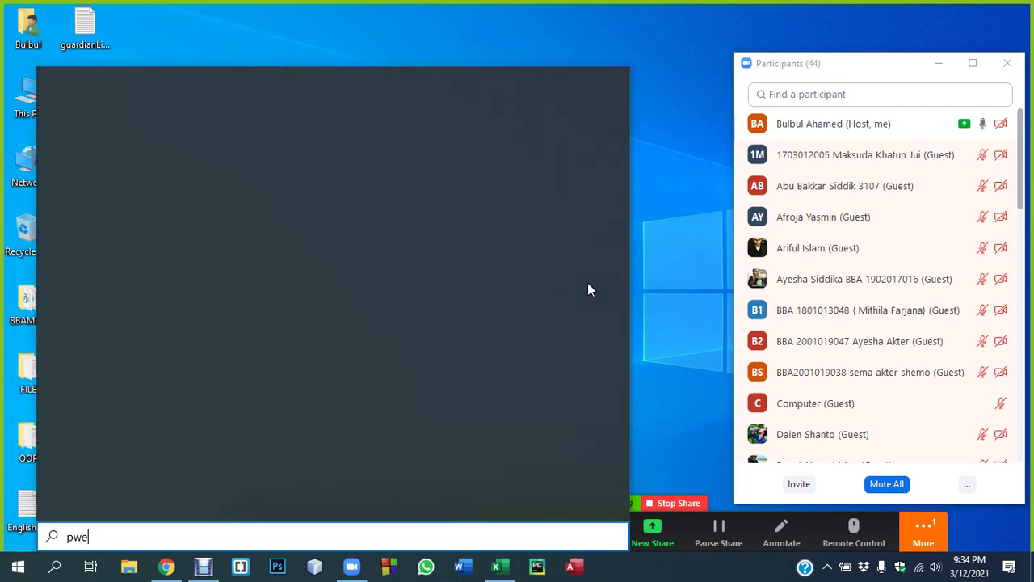
pyautogui.press('BackSpace')
pyautogui.press('BackSpace')
pyautogui.write('ower')
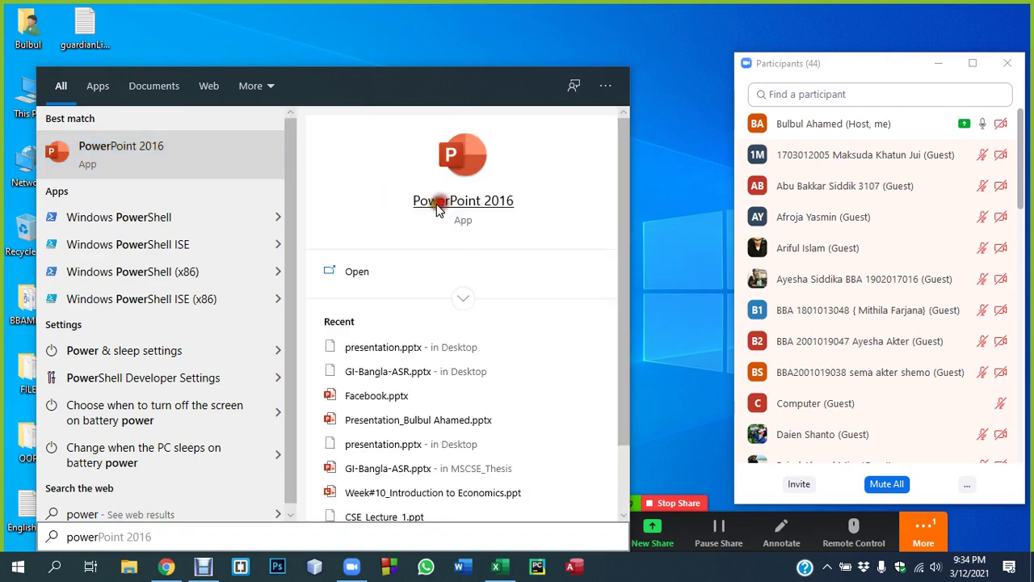
# Launch PowerPoint 2016 and start a new blank presentation, Presentation1.
pyautogui.click(439, 203)
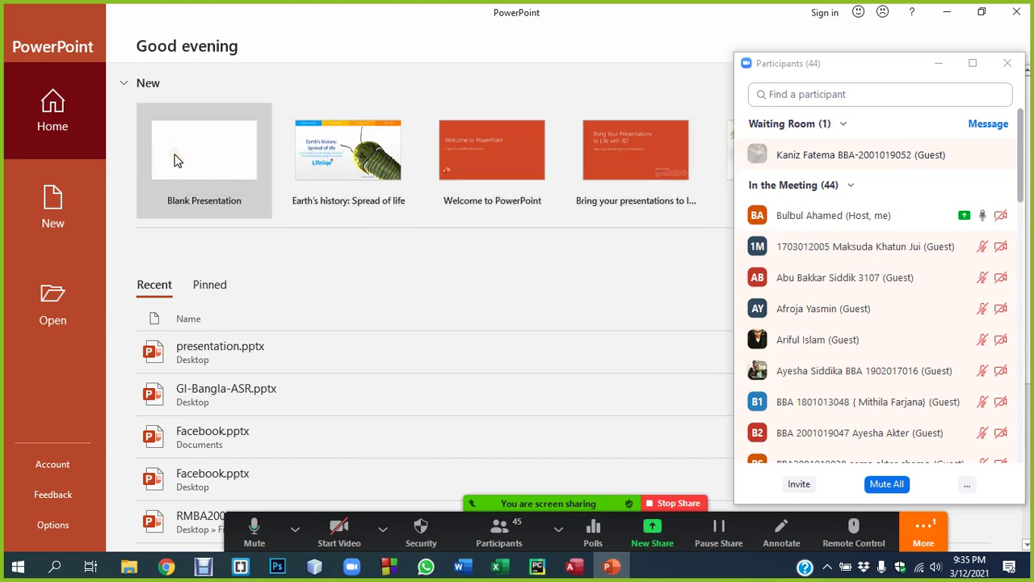
pyautogui.moveTo(841, 154)
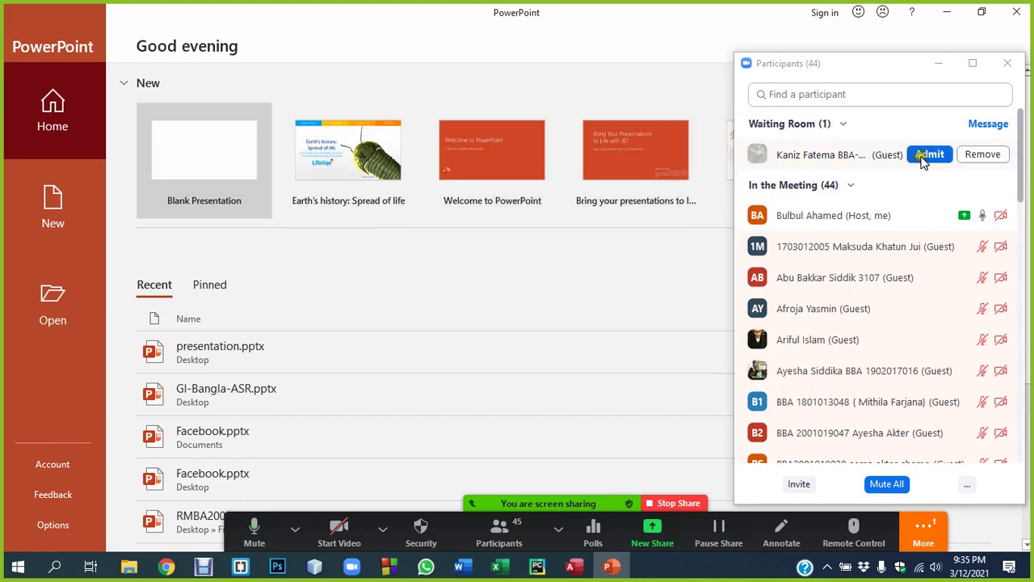
pyautogui.click(923, 154)
pyautogui.click(214, 163)
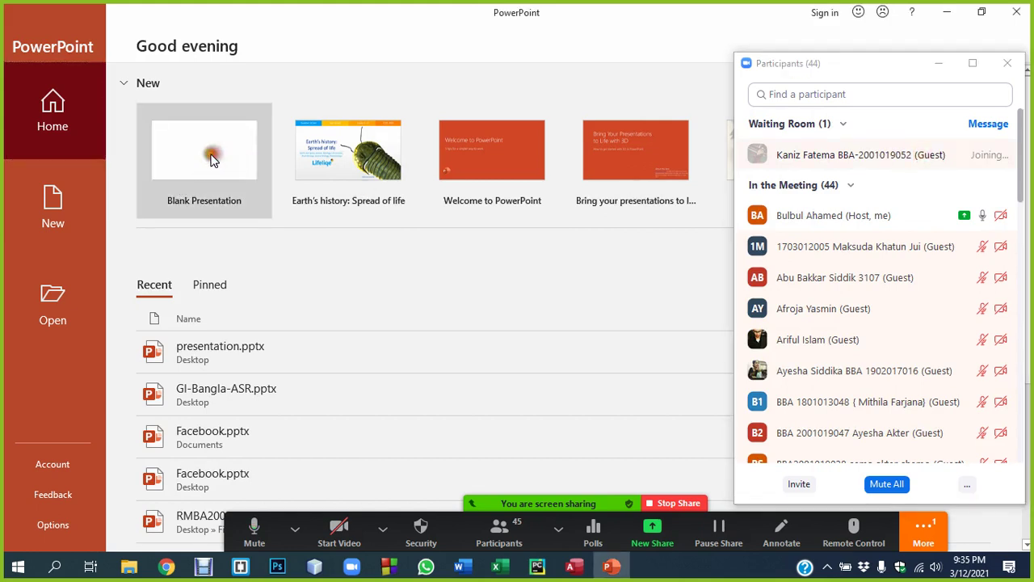
pyautogui.click(932, 65)
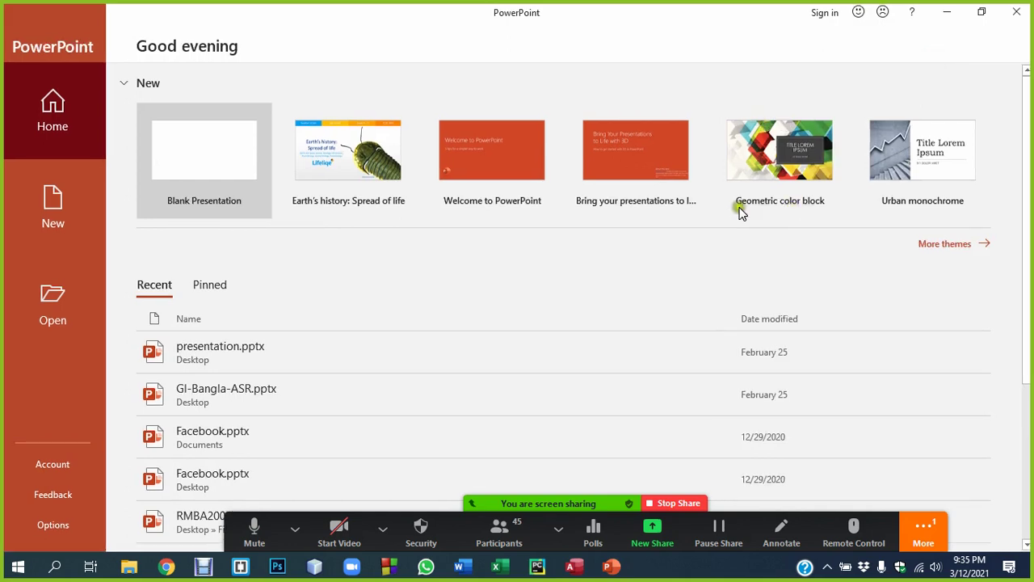
pyautogui.click(201, 185)
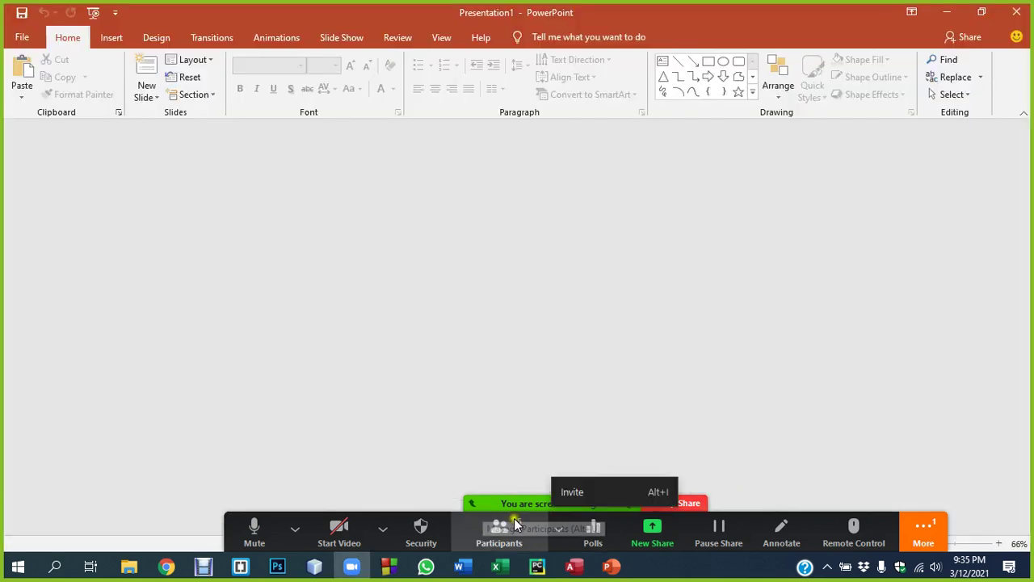
pyautogui.click(505, 525)
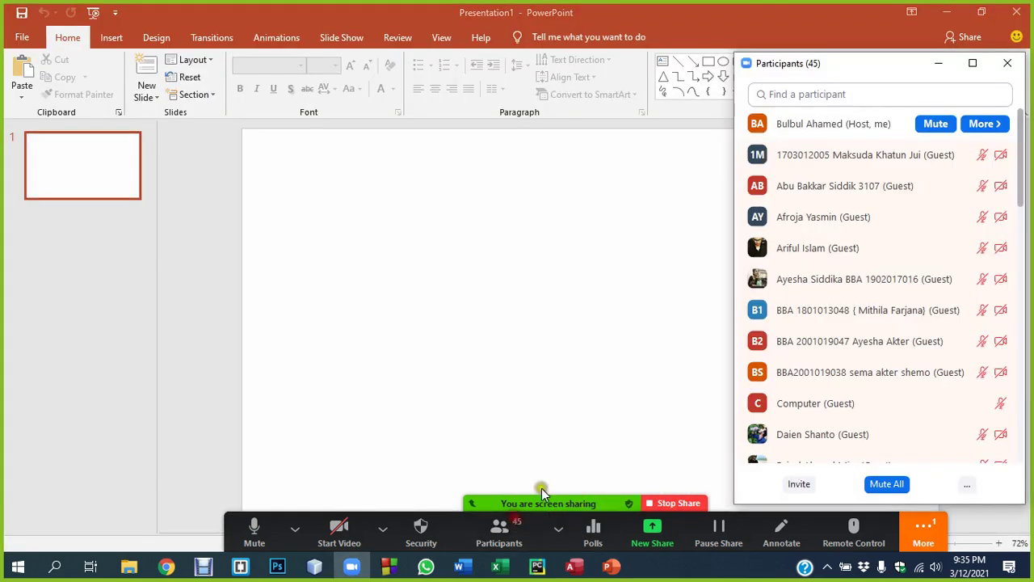
pyautogui.click(937, 64)
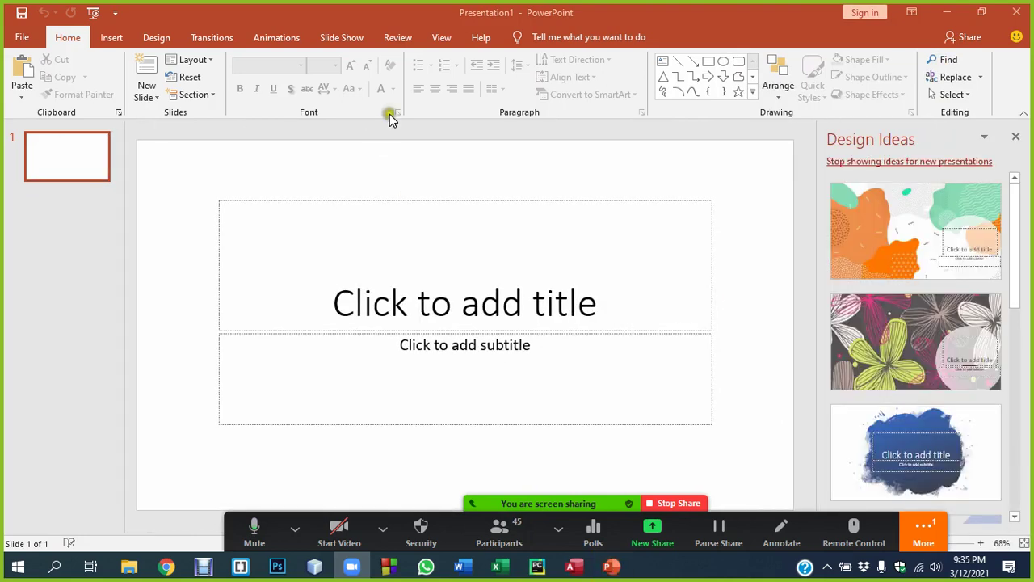
pyautogui.click(1017, 138)
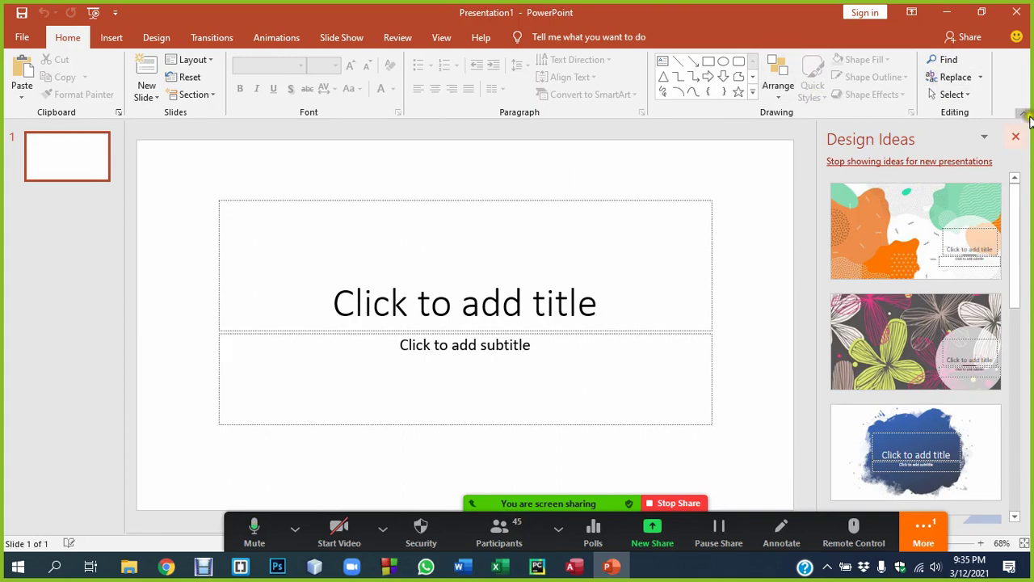
pyautogui.click(1016, 137)
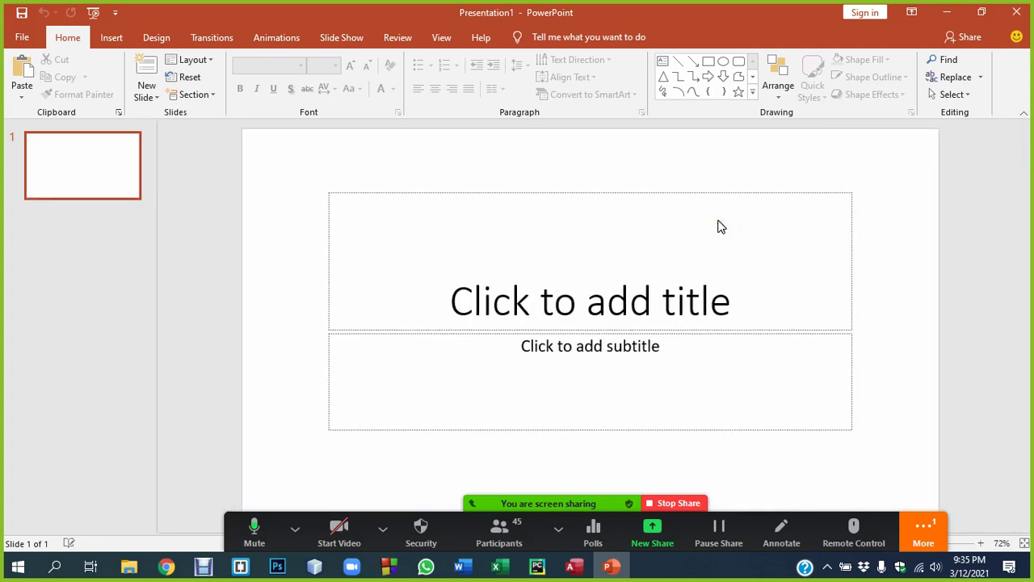
pyautogui.click(521, 533)
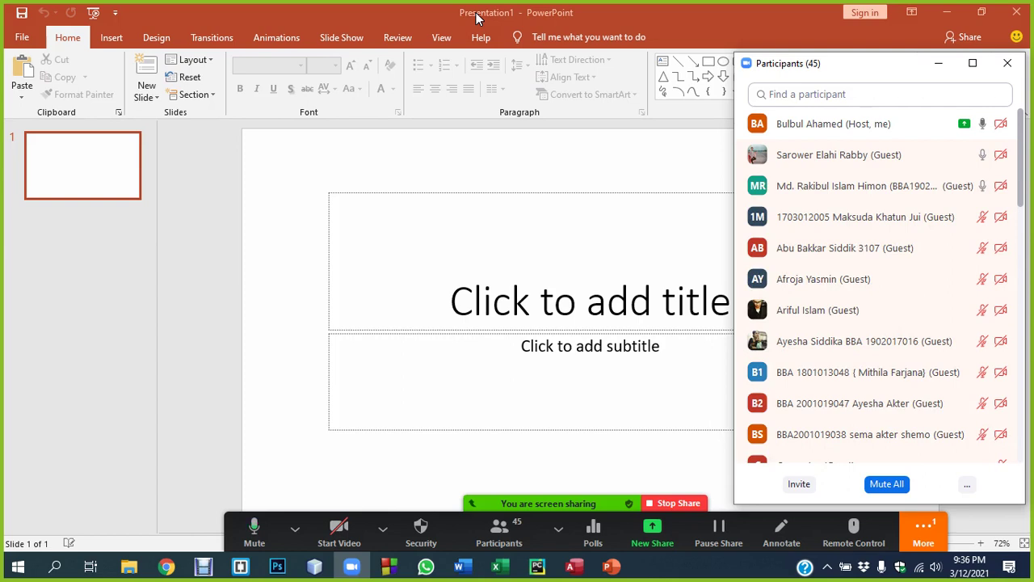
pyautogui.moveTo(833, 123)
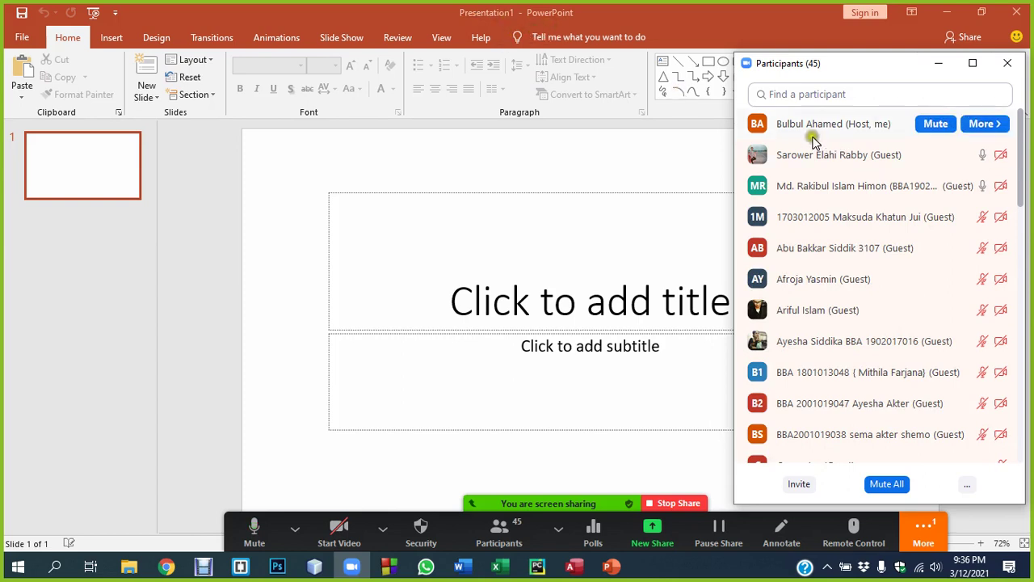
pyautogui.click(940, 64)
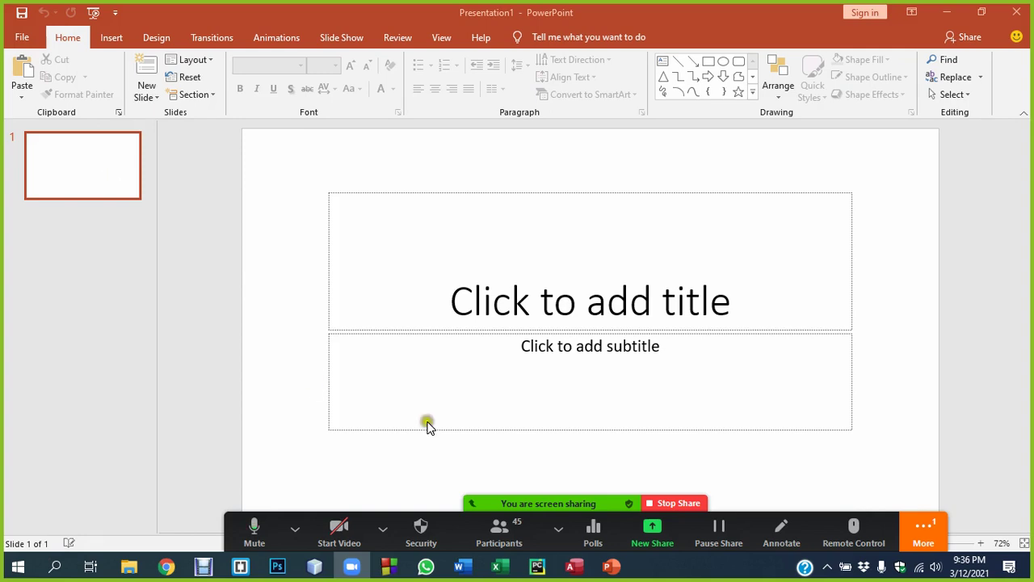
pyautogui.click(463, 563)
pyautogui.click(646, 196)
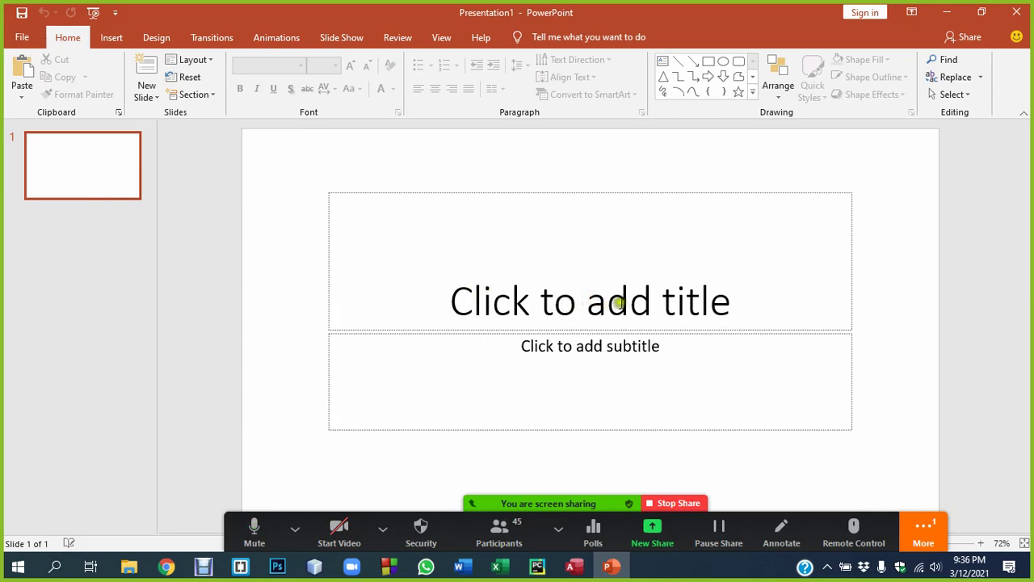
# Enter 'Facebook' as the title slide's title.
pyautogui.click(523, 315)
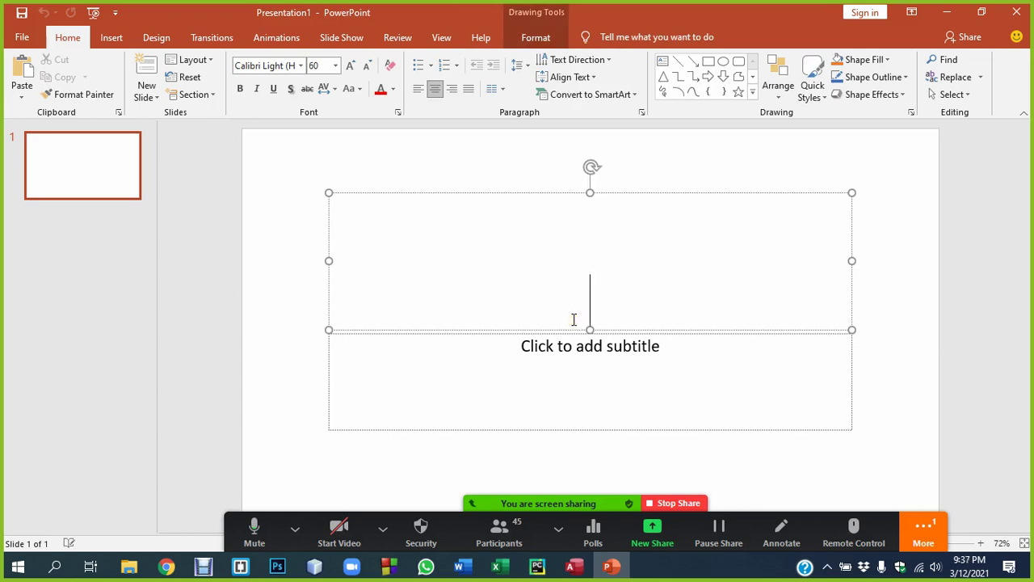
pyautogui.write('Fa')
pyautogui.write('cebook')
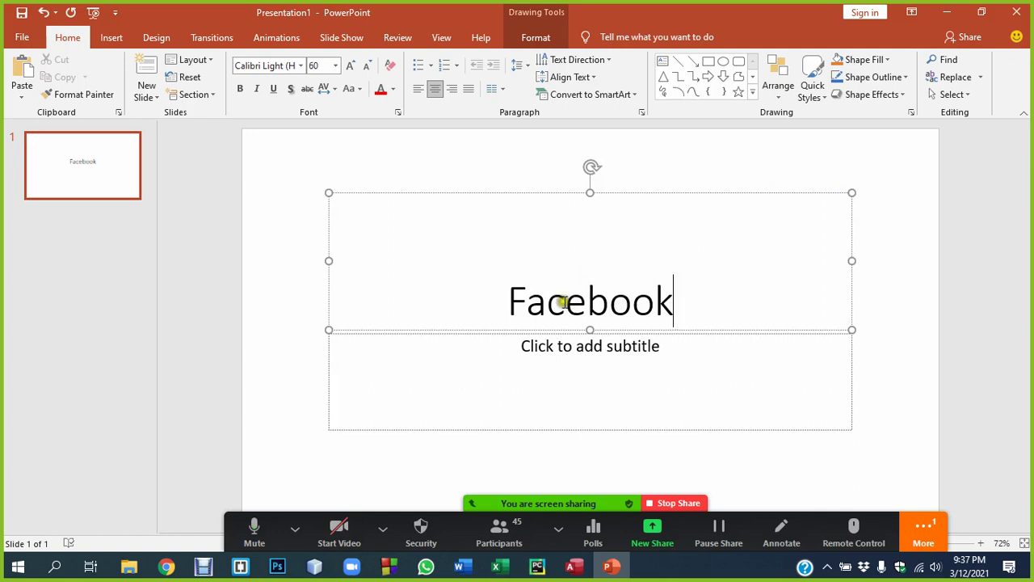
pyautogui.click(565, 301)
# Move the title box higher on the slide and shorten it from the bottom.
pyautogui.moveTo(437, 195)
pyautogui.mouseDown()
pyautogui.moveTo(442, 165)
pyautogui.moveTo(406, 171)
pyautogui.moveTo(508, 180)
pyautogui.moveTo(417, 173)
pyautogui.moveTo(436, 181)
pyautogui.mouseUp()
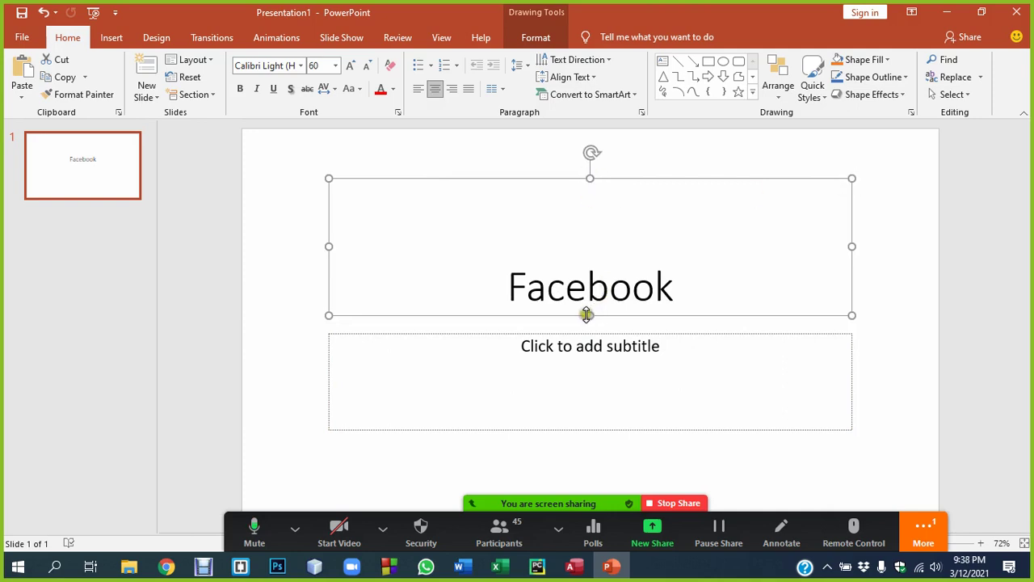
pyautogui.moveTo(591, 315); pyautogui.dragTo(590, 282)
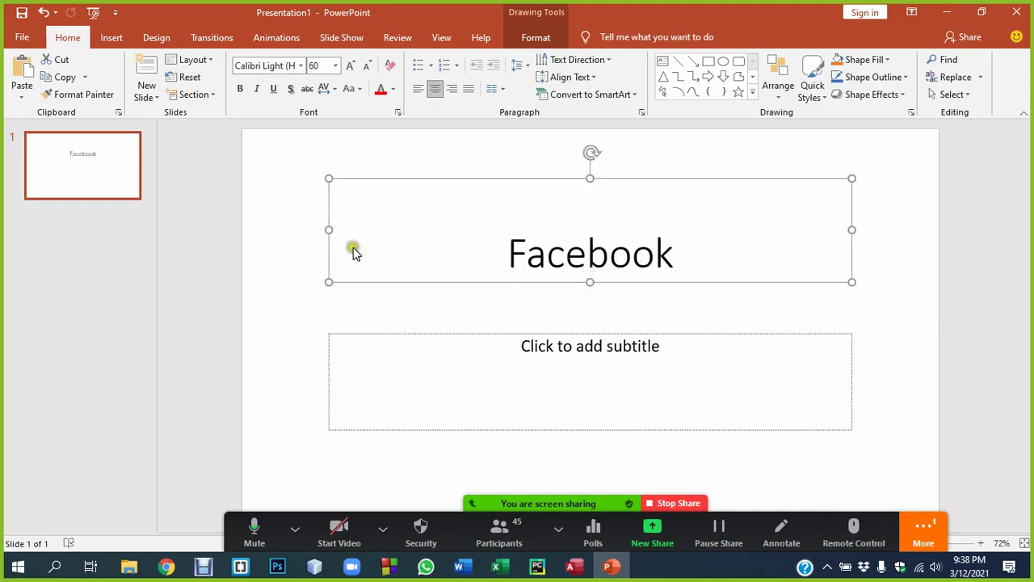
pyautogui.click(595, 246)
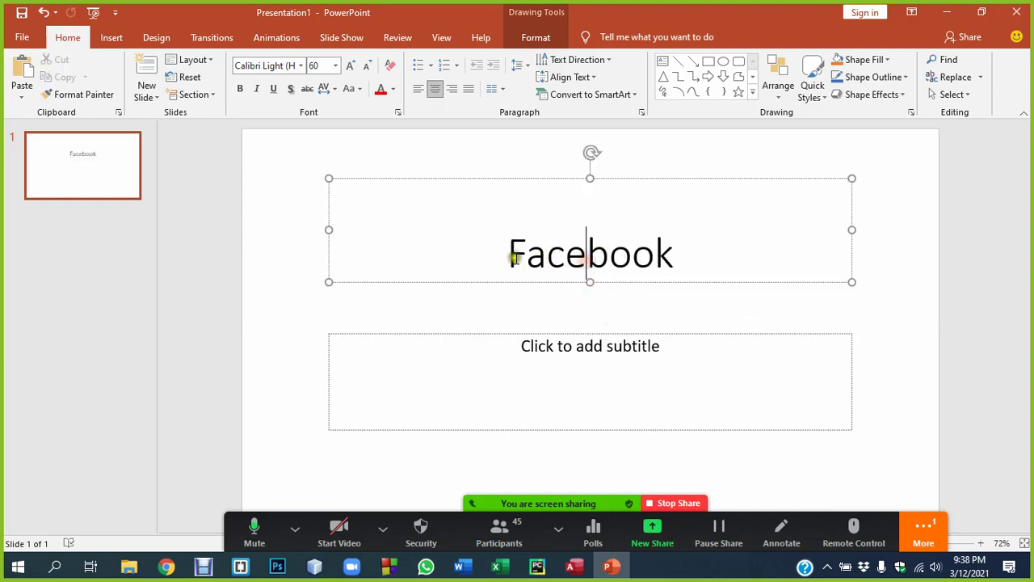
pyautogui.click(895, 338)
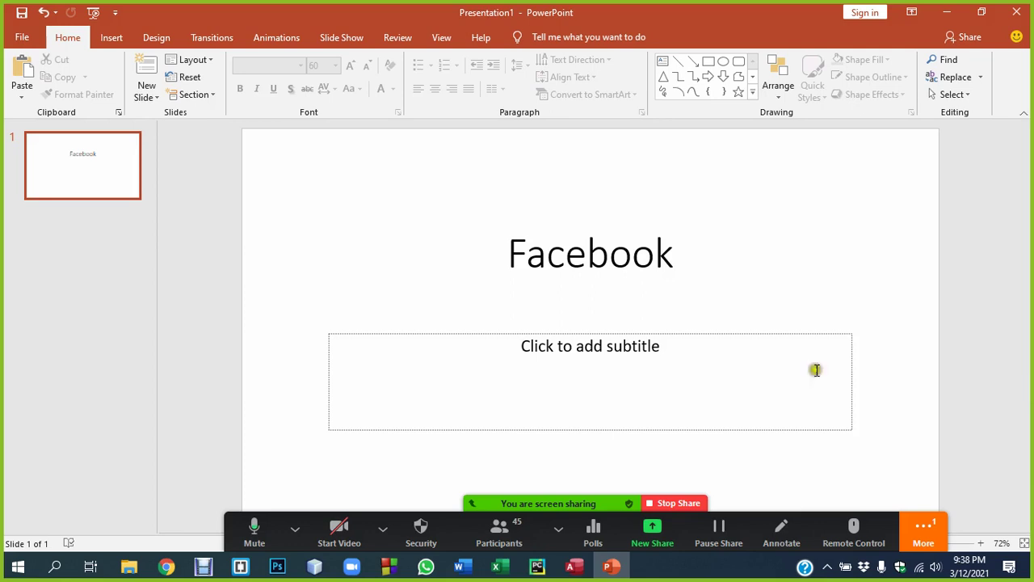
pyautogui.click(498, 529)
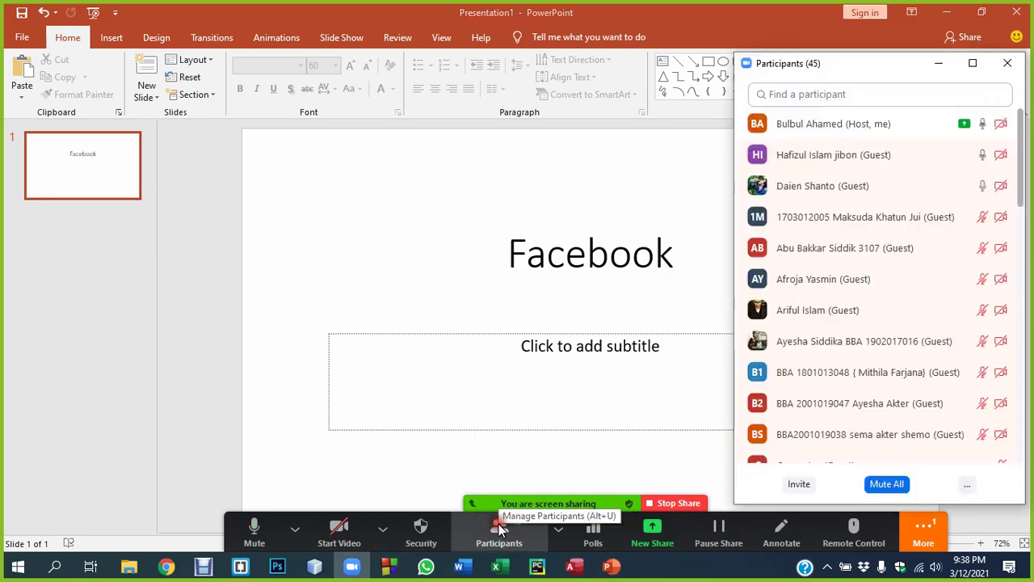
pyautogui.click(938, 63)
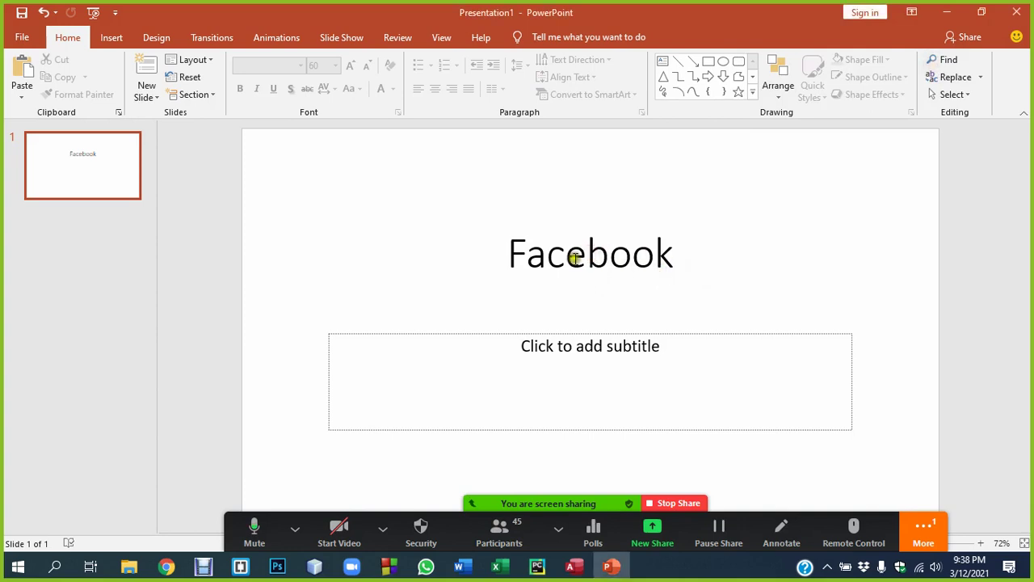
# Make the Facebook title text bold.
pyautogui.click(574, 257)
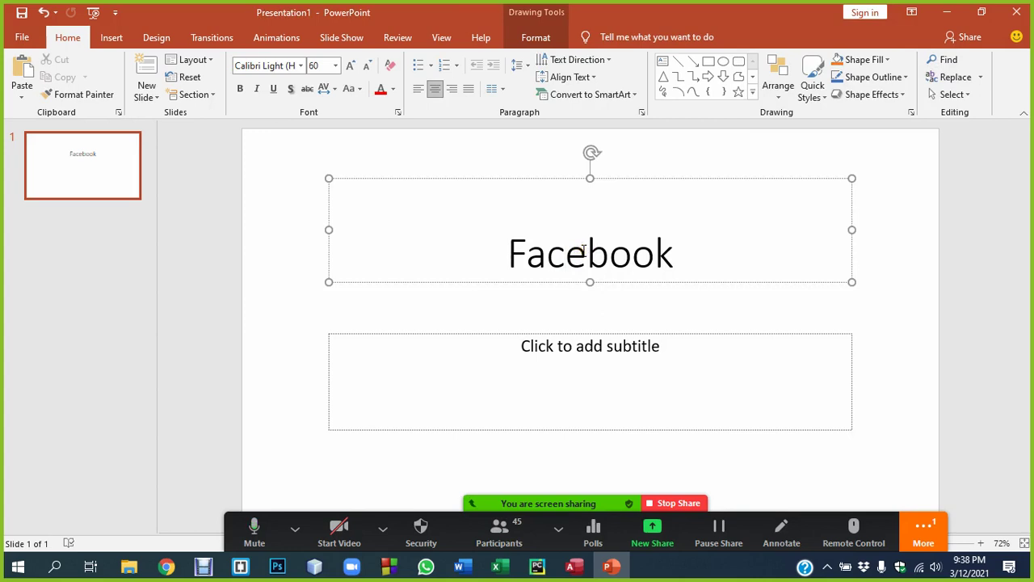
pyautogui.click(577, 241)
pyautogui.hotkey('ctrl', 'b')
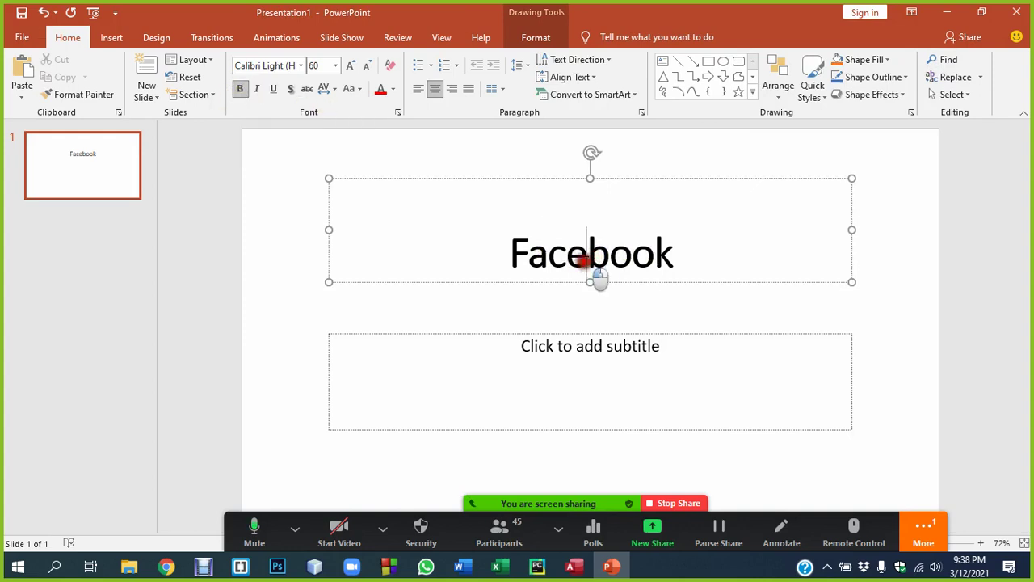
pyautogui.hotkey('ctrl', 'b')
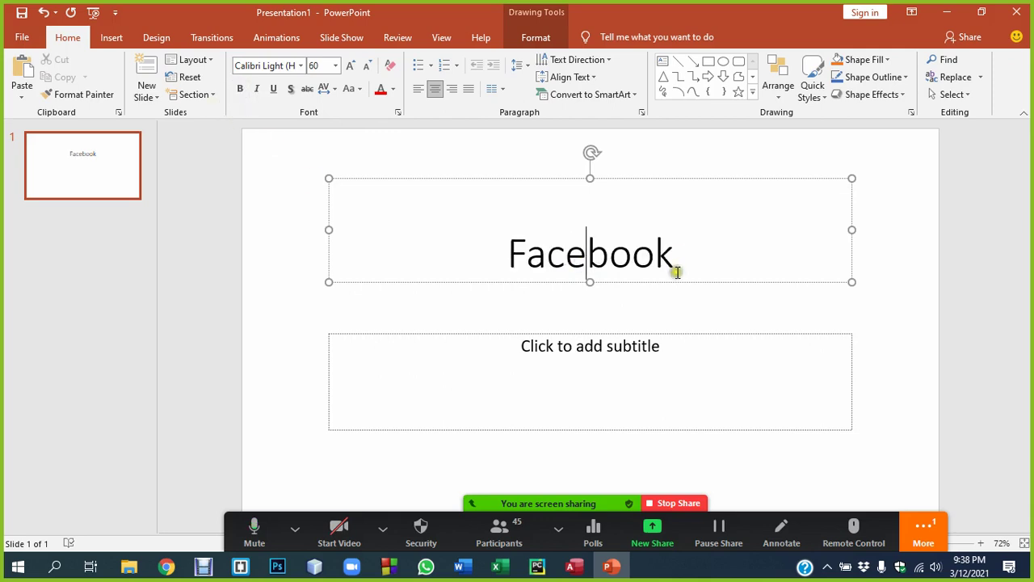
pyautogui.hotkey('ctrl', 'b')
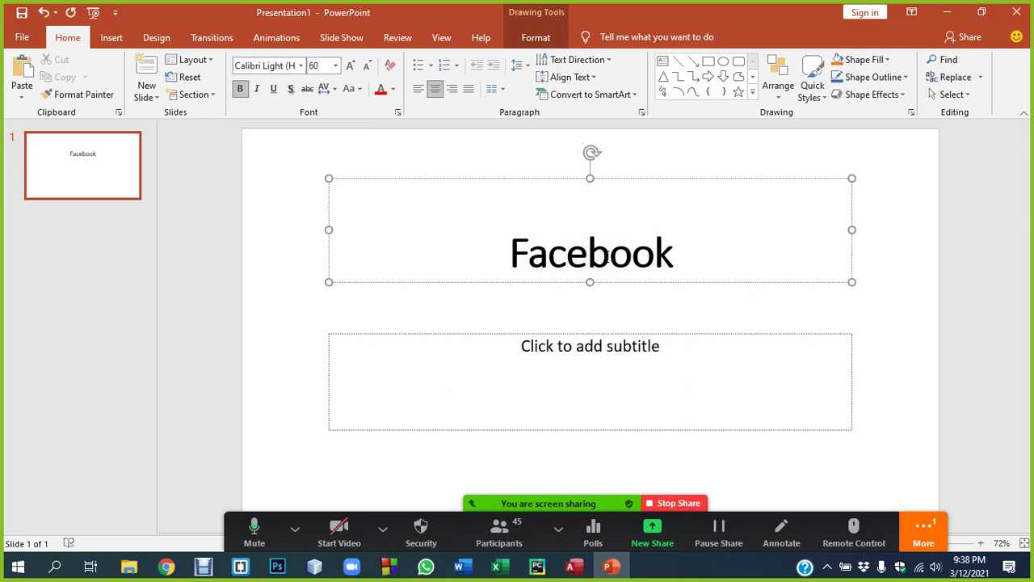
# Color the word Facebook in the title Blue.
pyautogui.click(600, 253)
pyautogui.doubleClick(583, 255)
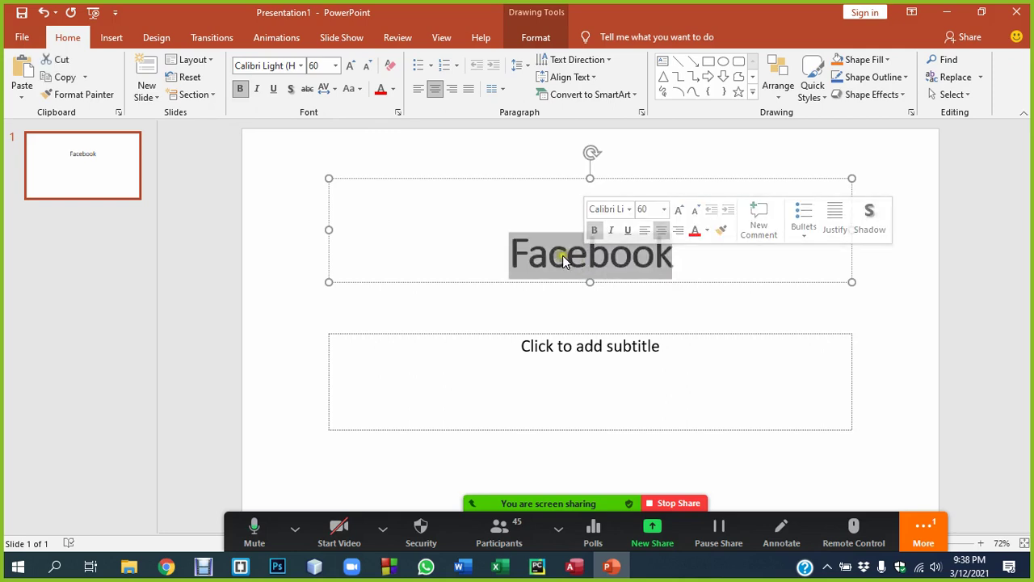
pyautogui.click(548, 251)
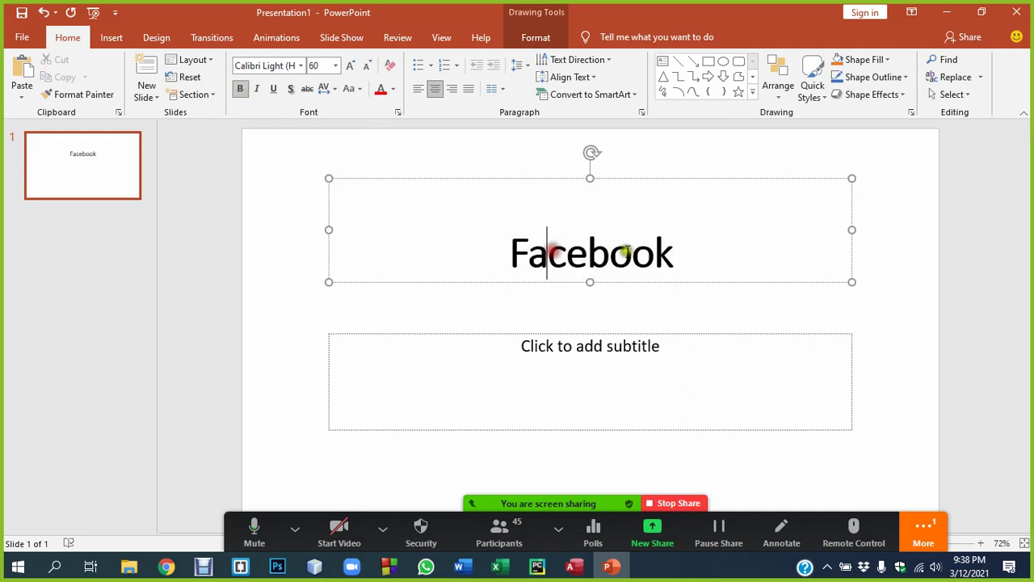
pyautogui.click(588, 255)
pyautogui.doubleClick(589, 256)
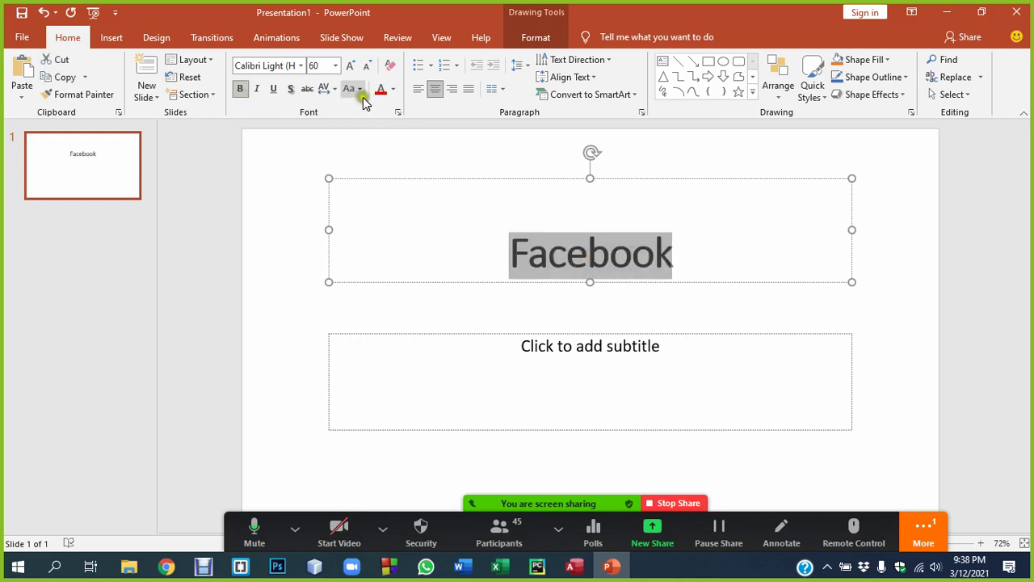
pyautogui.click(393, 92)
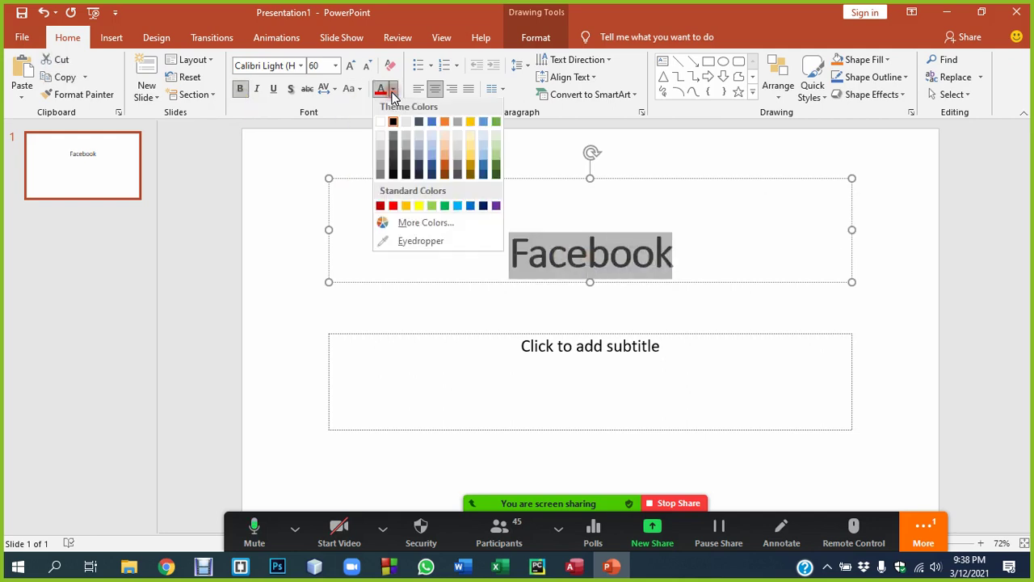
pyautogui.click(473, 209)
pyautogui.click(590, 253)
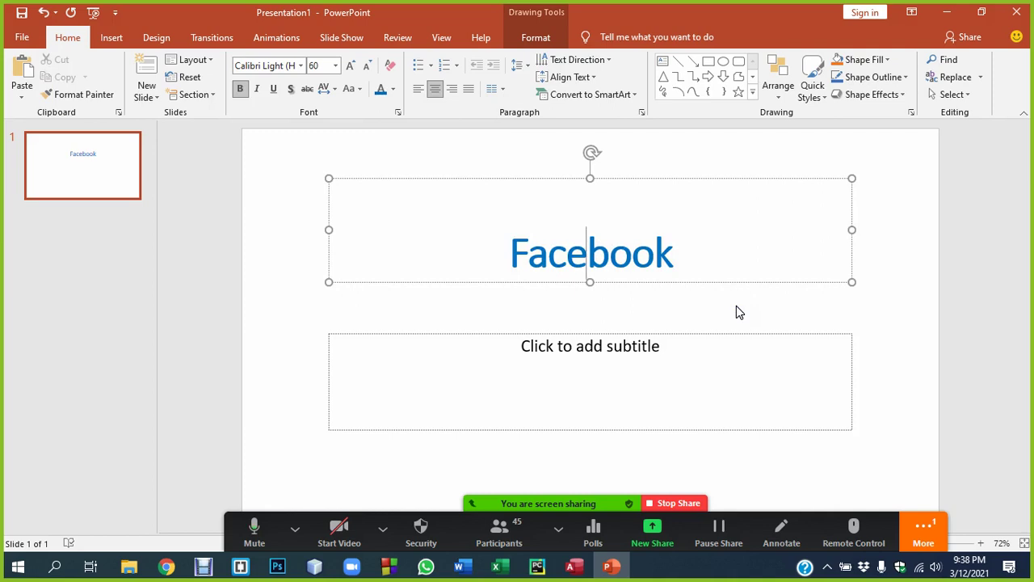
# Enlarge the Facebook title font from 60 to 96 pt.
pyautogui.hotkey('ctrl', 'shift', '.')
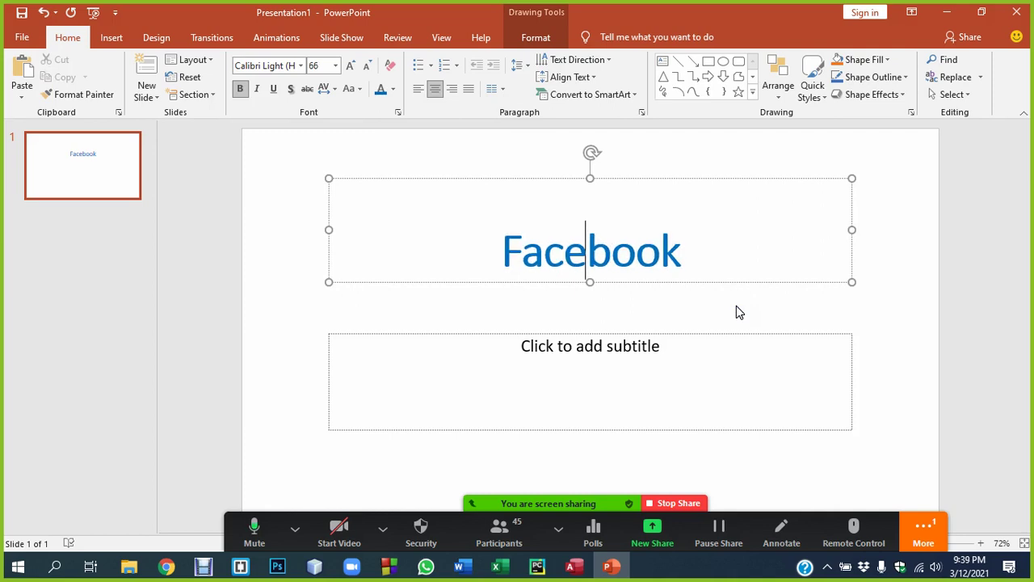
pyautogui.hotkey('ctrl', 'shift', '.')
pyautogui.hotkey('ctrl', 'shift', '.')
pyautogui.hotkey('ctrl', 'shift', '.')
pyautogui.hotkey('ctrl', 'shift', '.')
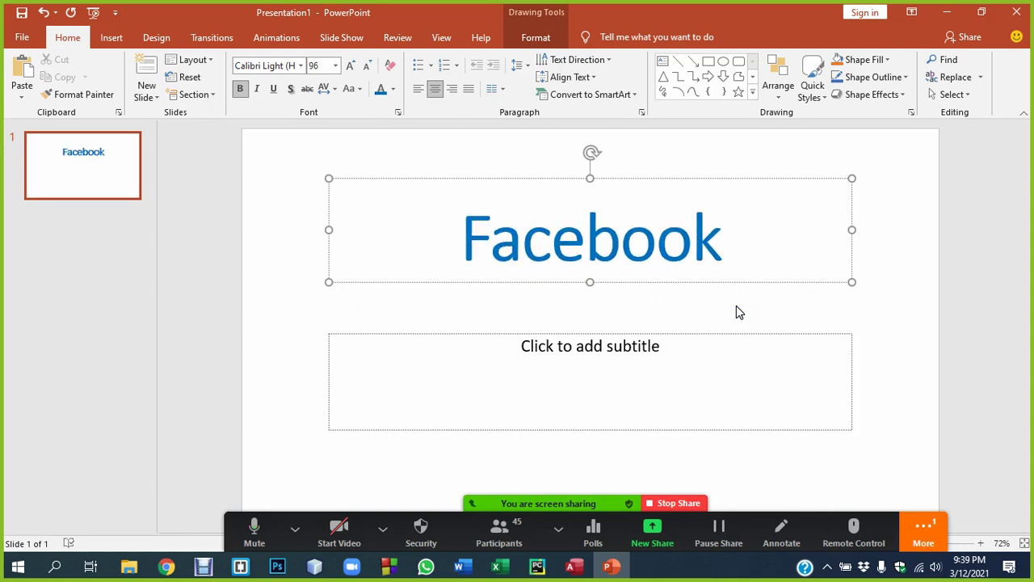
pyautogui.hotkey('ctrl', 'shift', '.')
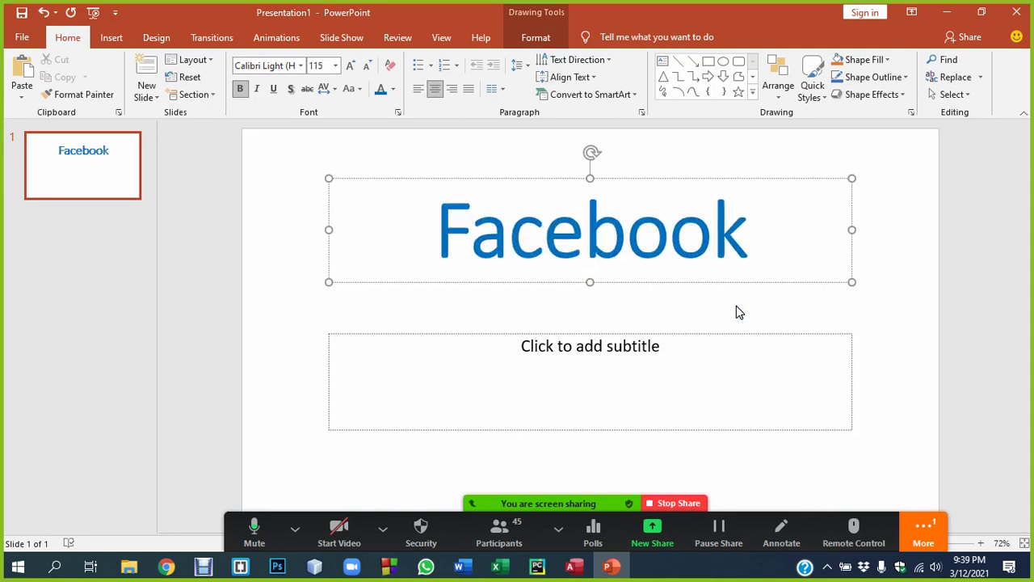
pyautogui.hotkey('ctrl', 'shift', ',')
pyautogui.hotkey('ctrl', 'shift', ',')
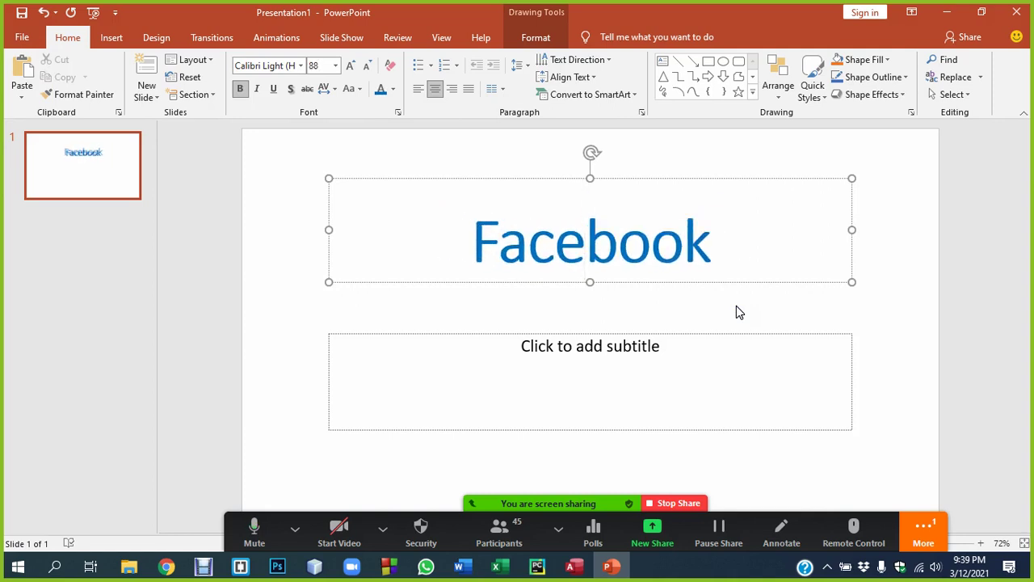
pyautogui.hotkey('ctrl', 'shift', '.')
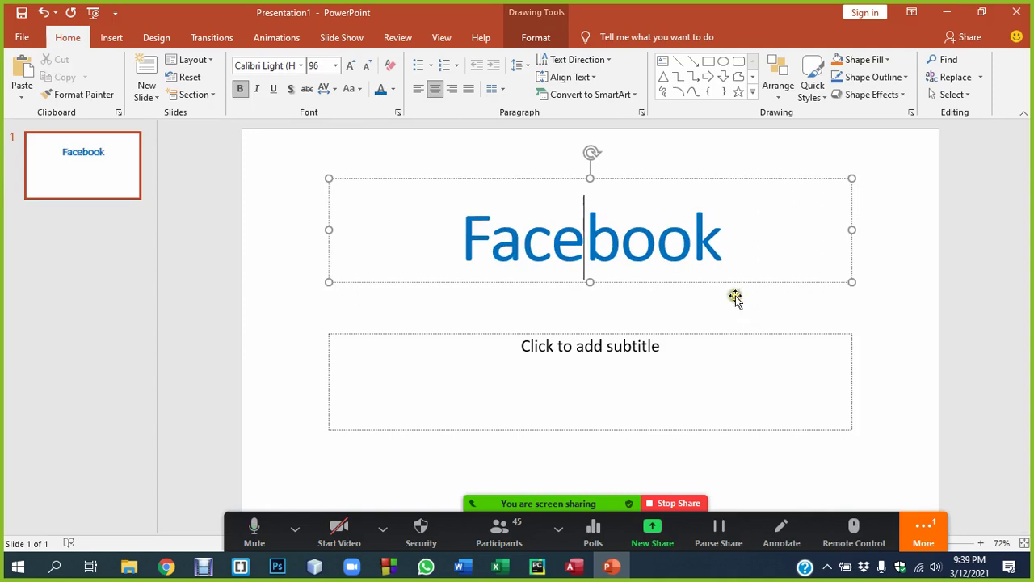
pyautogui.click(905, 267)
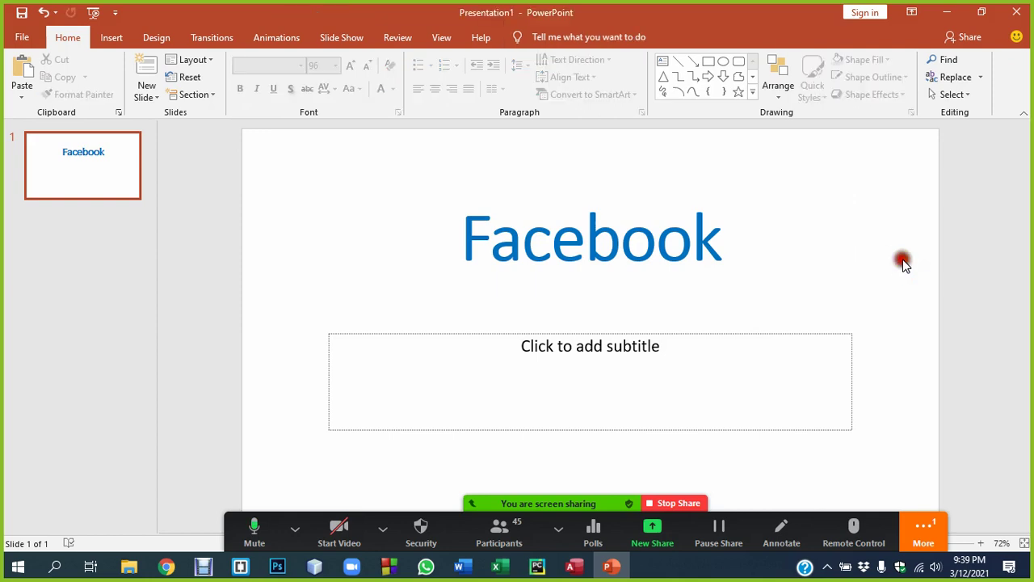
pyautogui.click(502, 236)
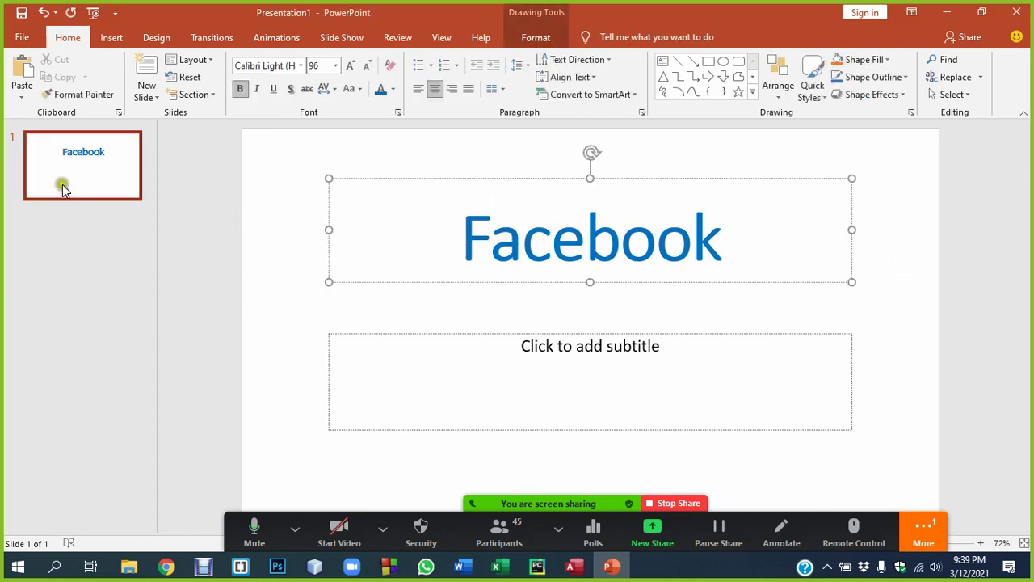
pyautogui.click(870, 238)
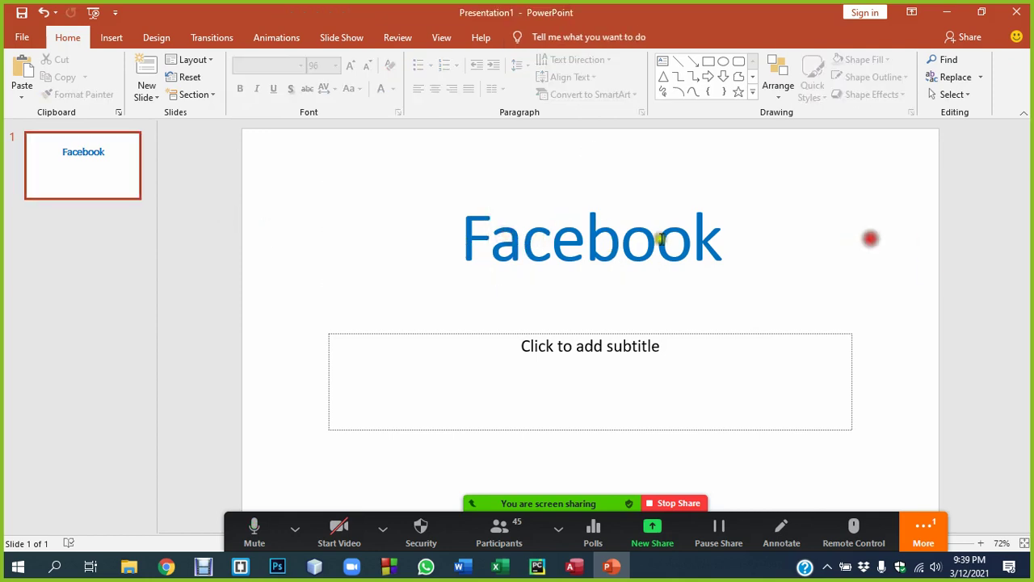
pyautogui.click(575, 245)
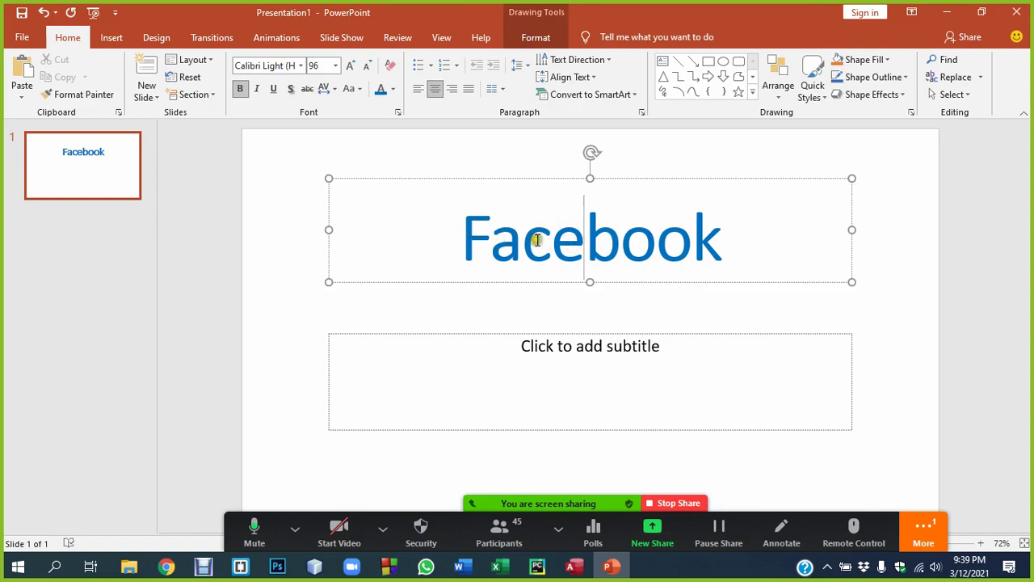
pyautogui.click(465, 230)
pyautogui.click(897, 231)
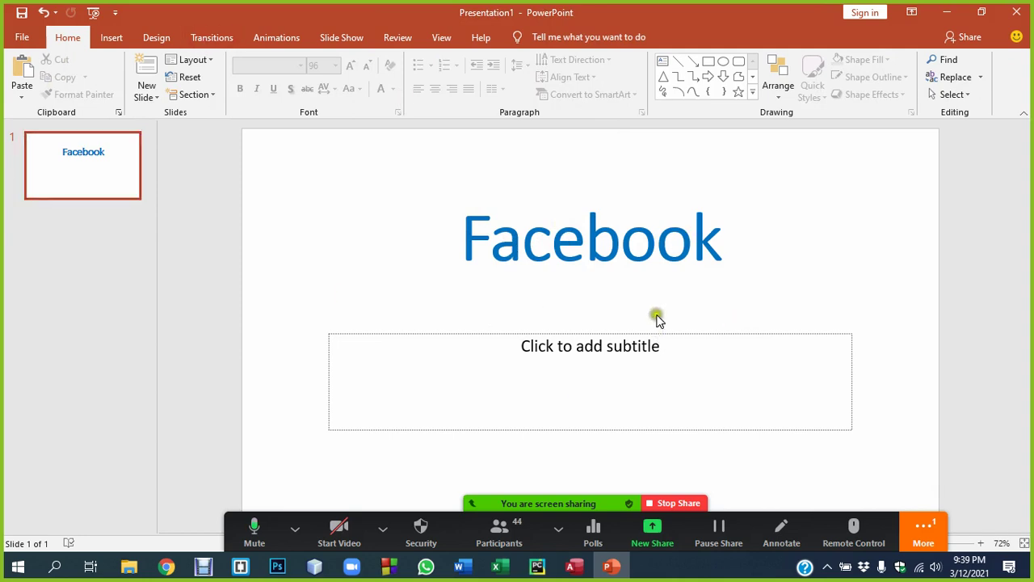
pyautogui.moveTo(238, 522)
pyautogui.mouseDown()
pyautogui.moveTo(190, 516)
pyautogui.moveTo(64, 552)
pyautogui.mouseUp()
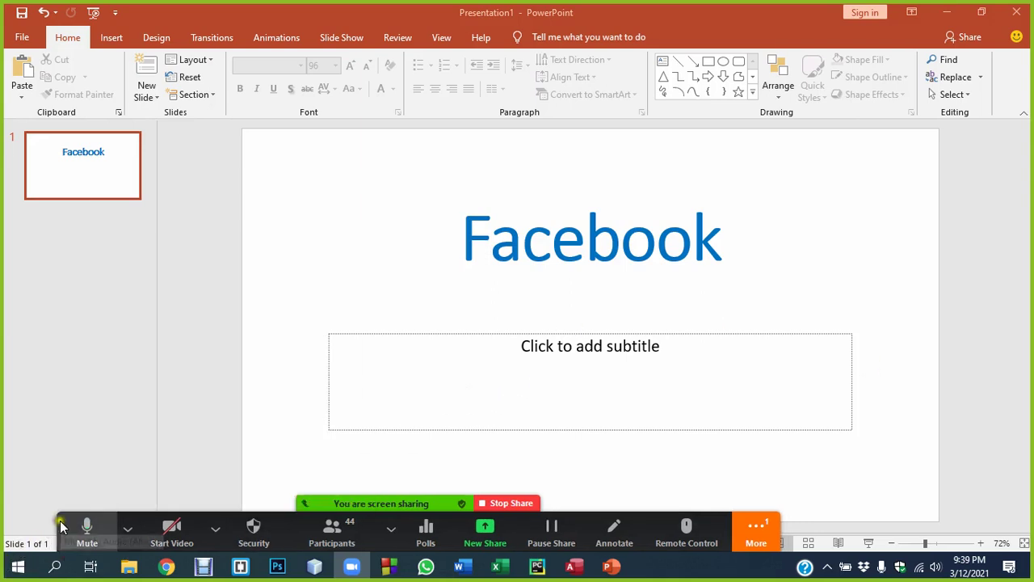
pyautogui.moveTo(60, 526); pyautogui.dragTo(9, 529)
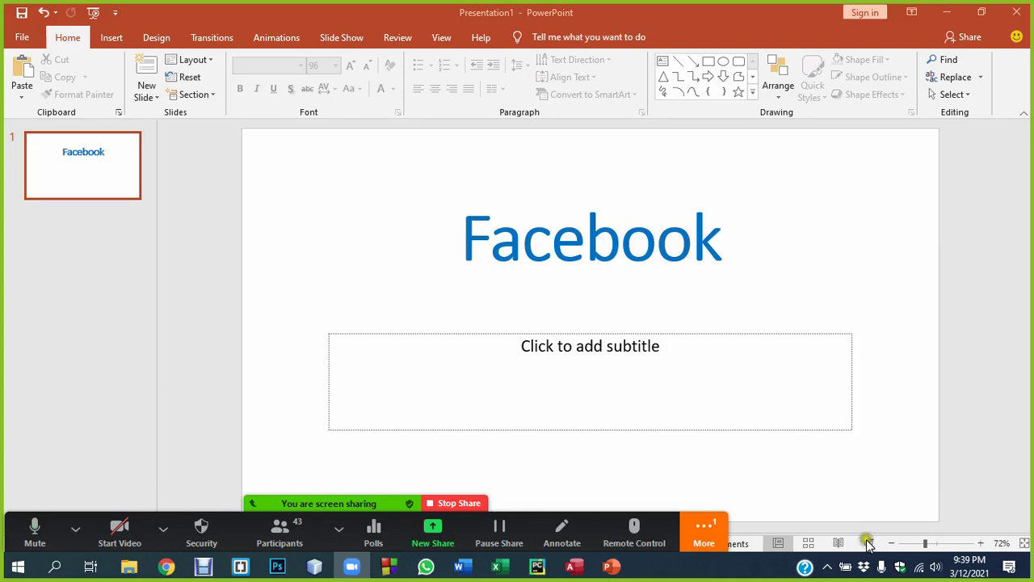
pyautogui.click(869, 545)
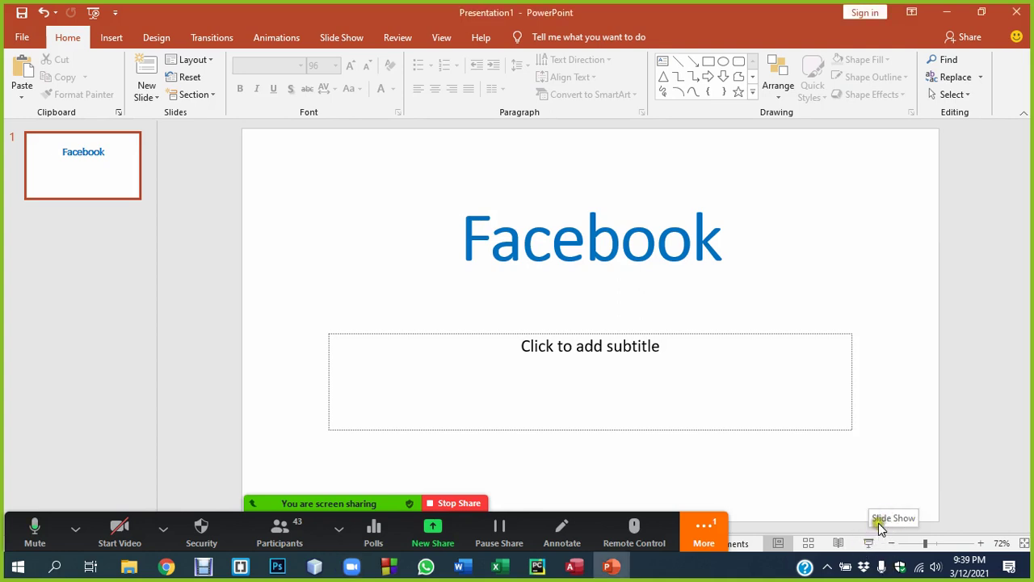
pyautogui.click(868, 543)
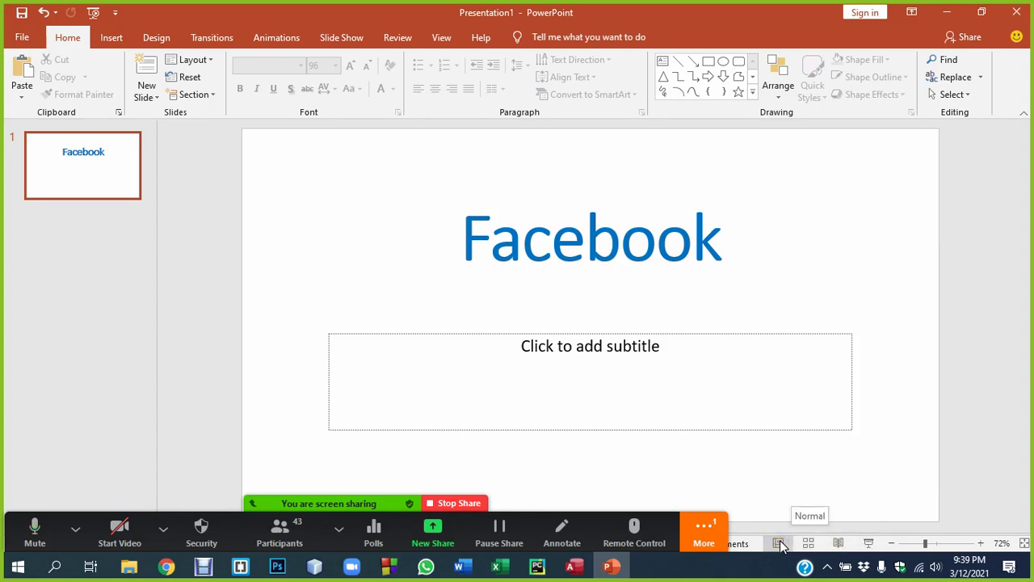
pyautogui.click(869, 547)
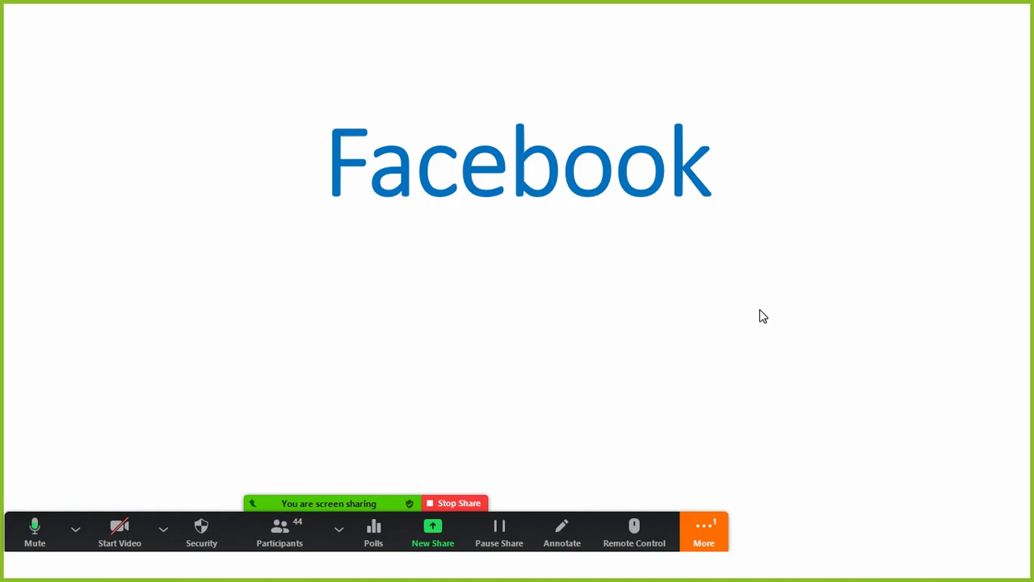
pyautogui.click(728, 330)
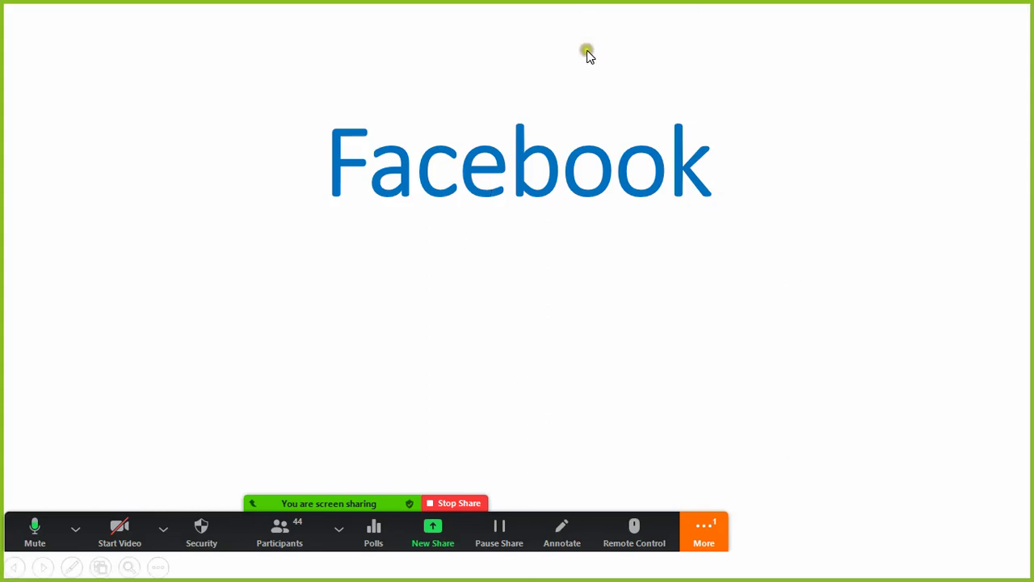
pyautogui.rightClick(557, 54)
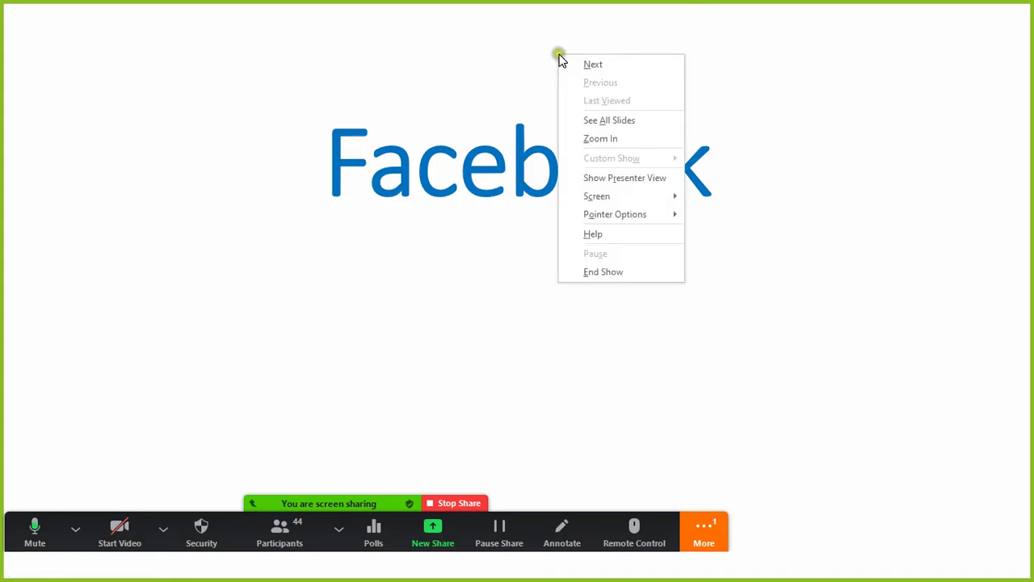
pyautogui.click(595, 275)
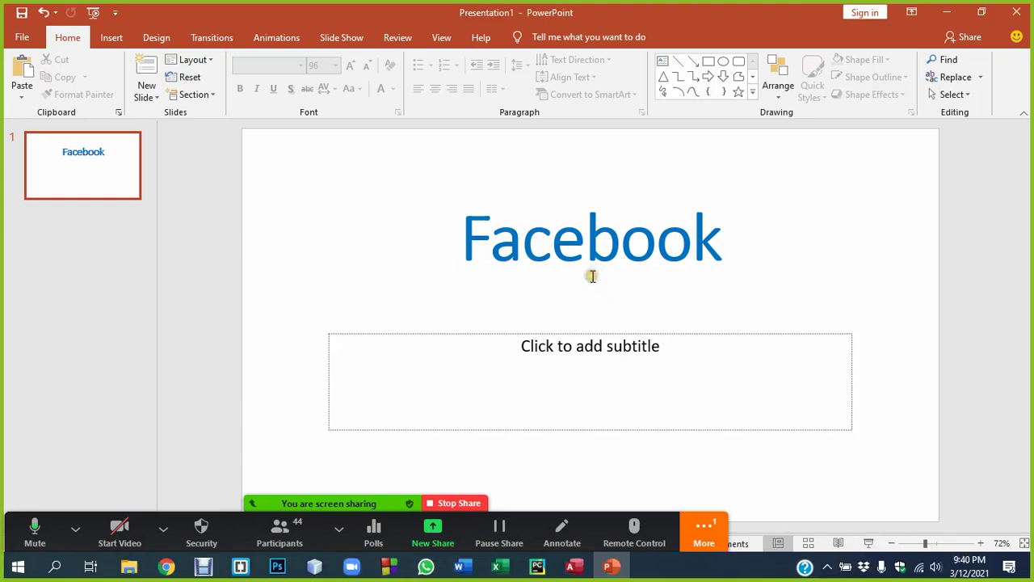
pyautogui.click(869, 542)
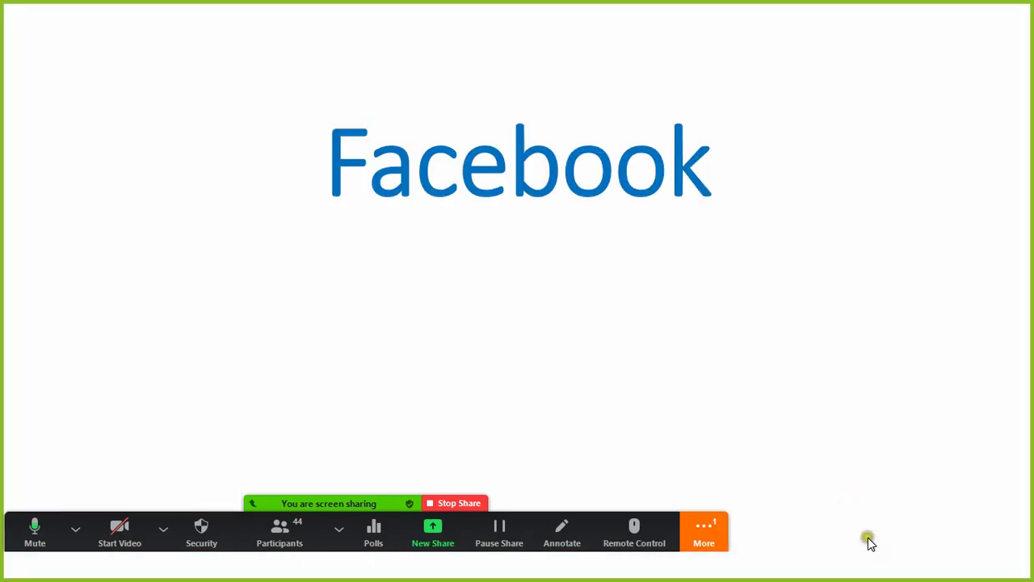
pyautogui.rightClick(202, 105)
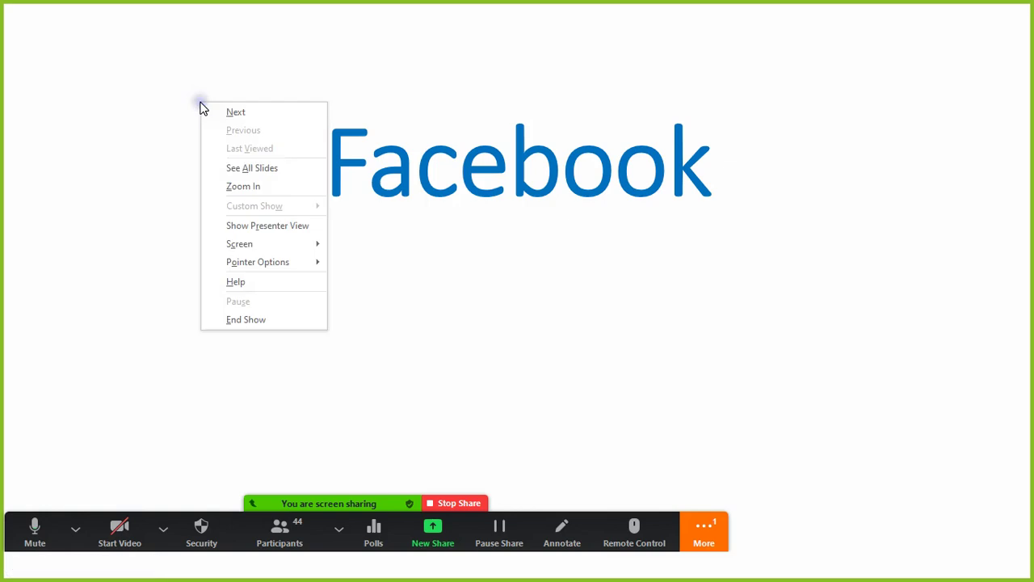
pyautogui.click(246, 321)
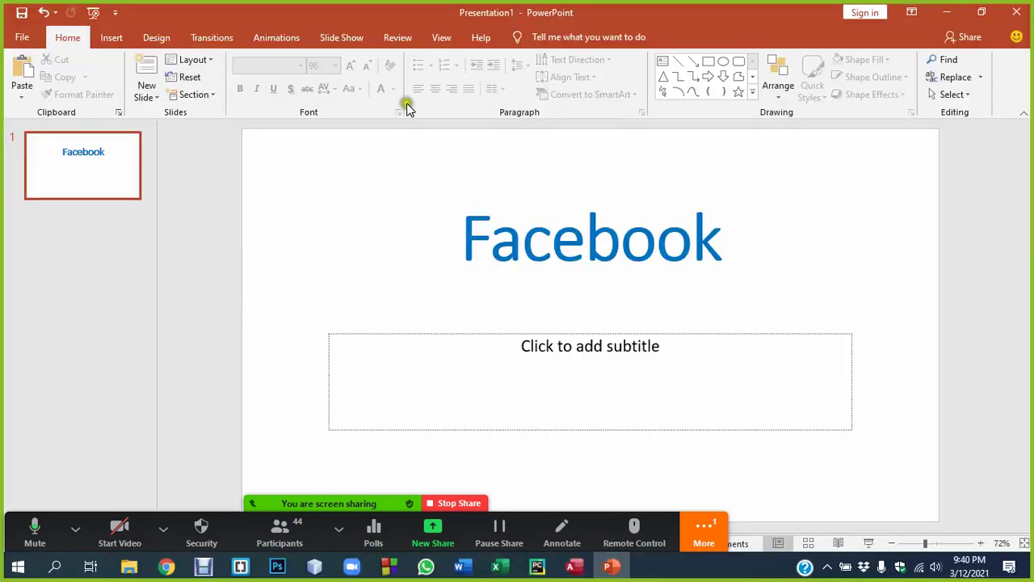
# Preview the slides in Reading View from the View tab, then return to Normal view.
pyautogui.click(437, 41)
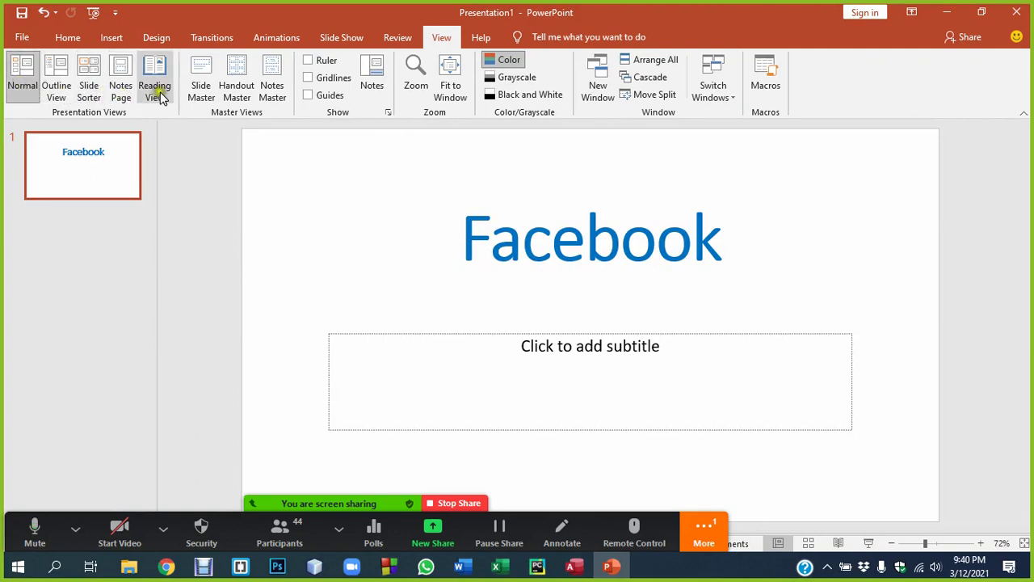
pyautogui.click(200, 97)
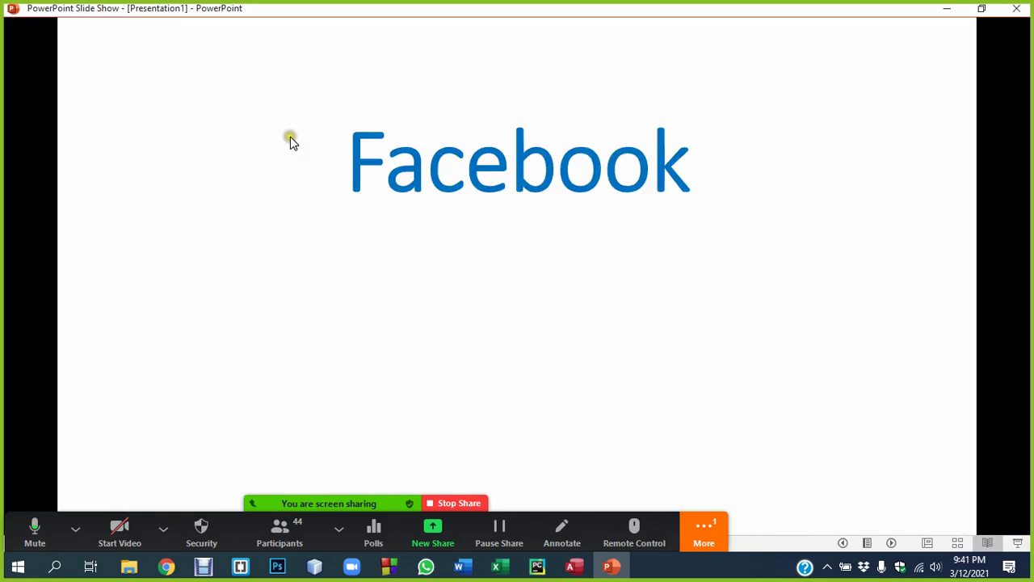
pyautogui.click(989, 11)
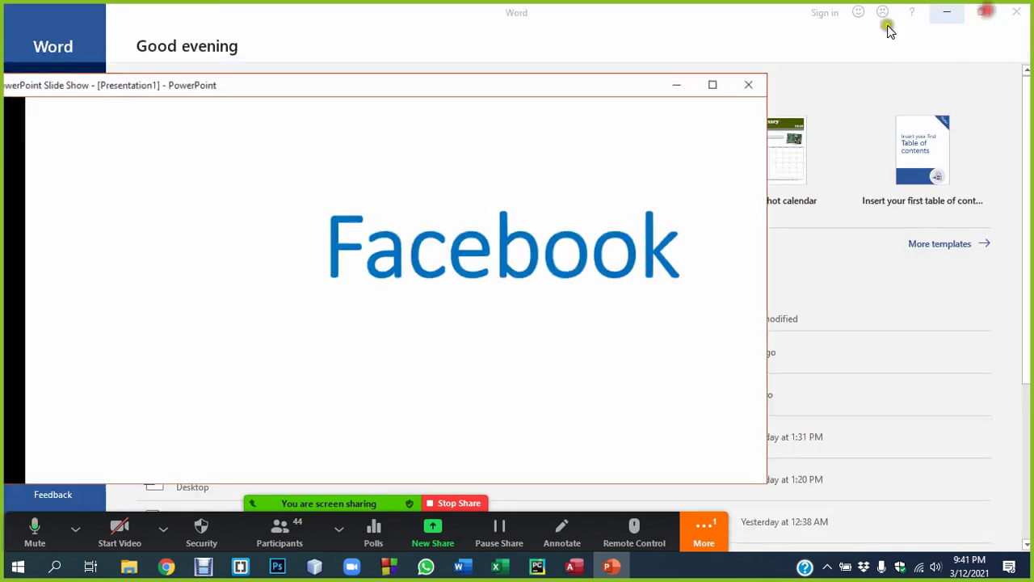
pyautogui.click(718, 103)
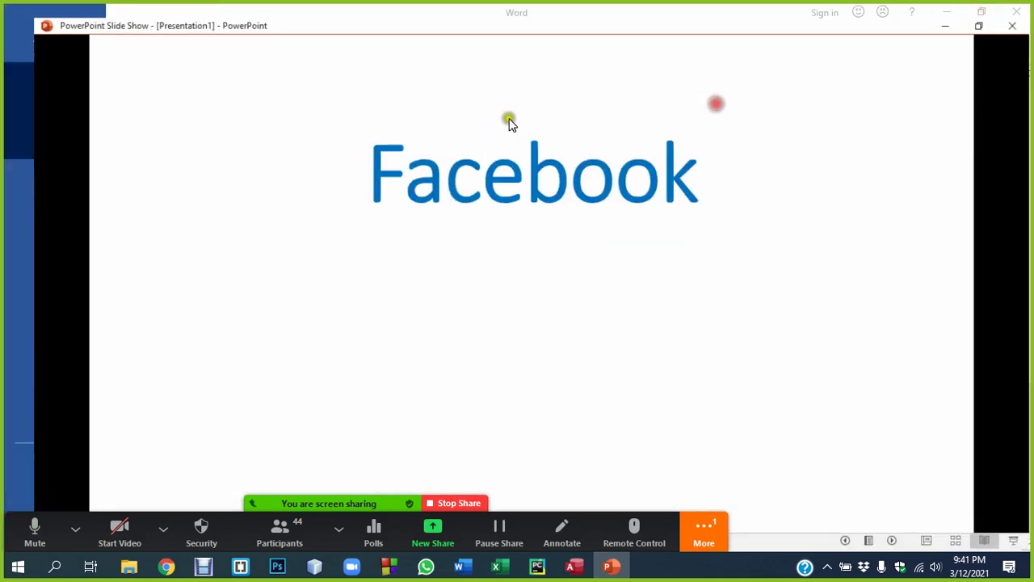
pyautogui.press('Escape')
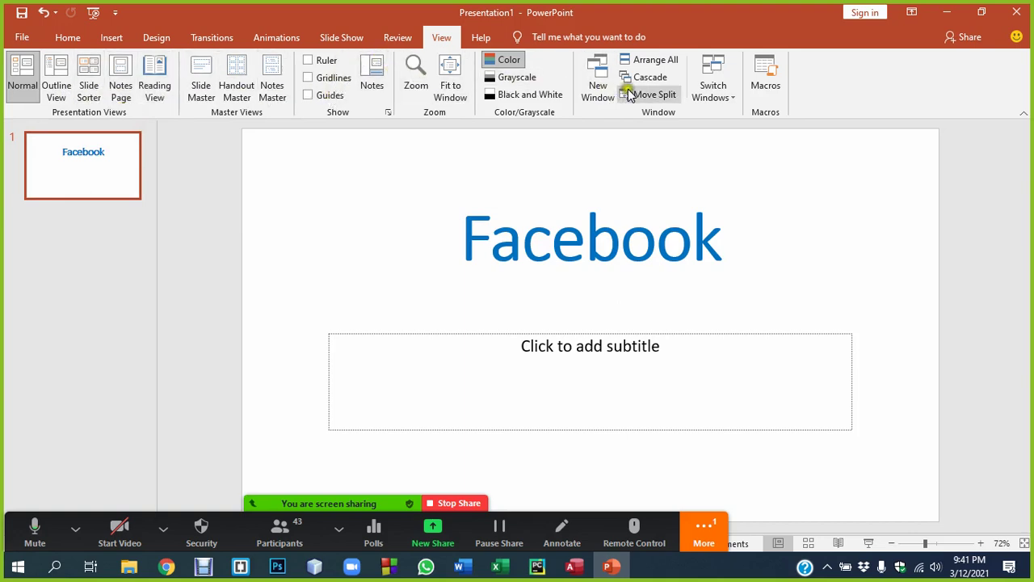
pyautogui.click(396, 36)
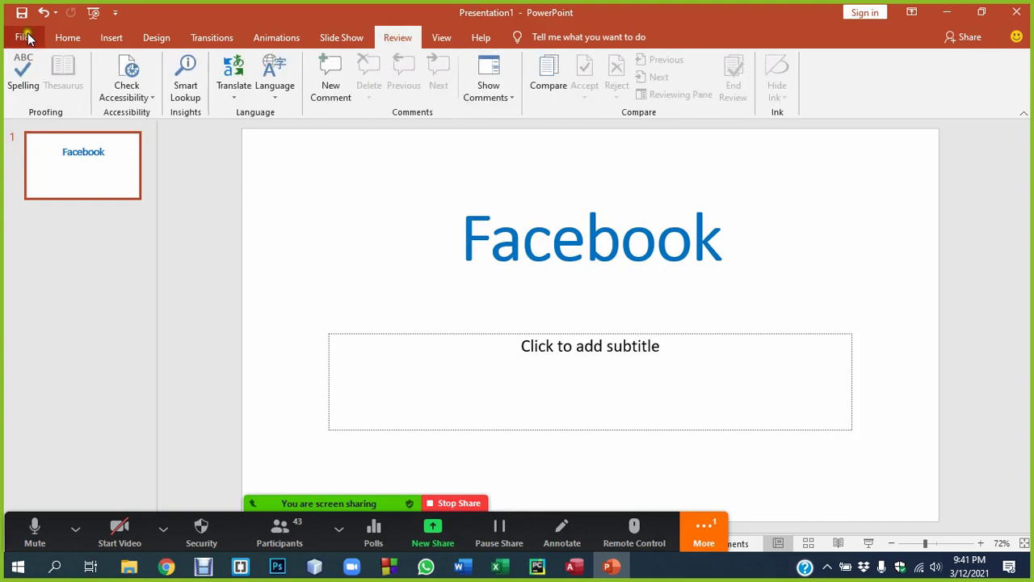
pyautogui.click(25, 37)
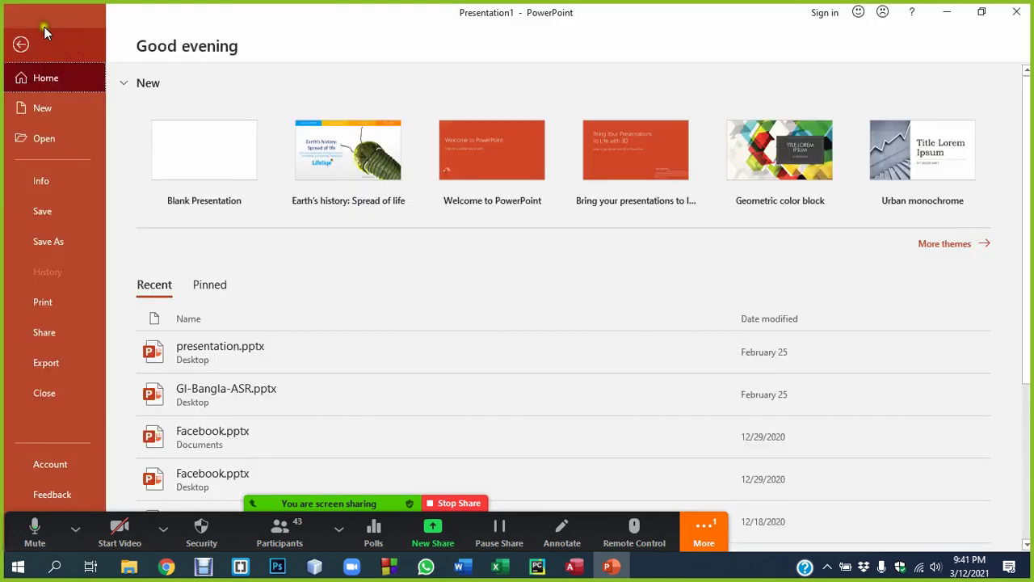
pyautogui.click(44, 33)
pyautogui.click(64, 38)
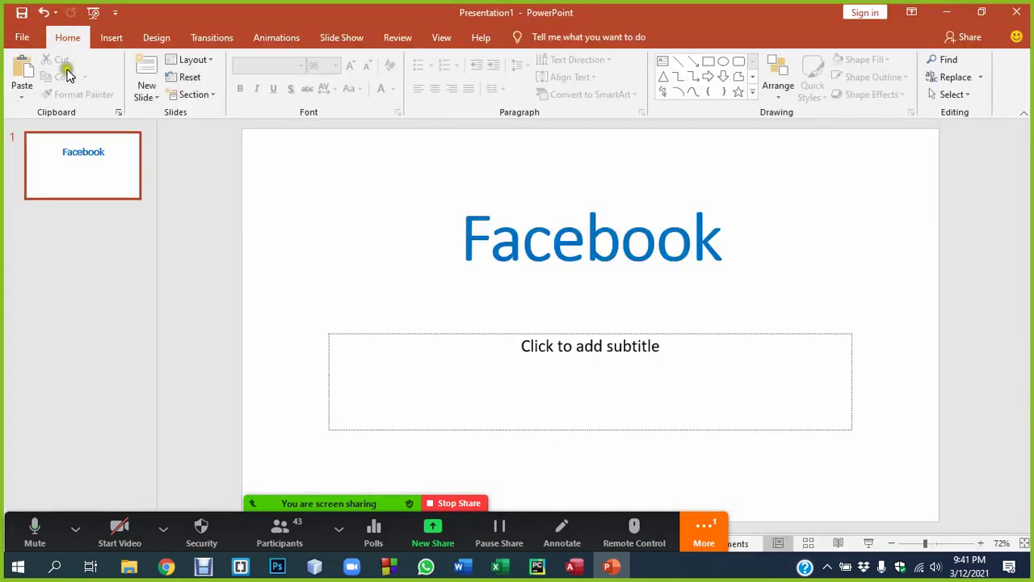
pyautogui.click(442, 40)
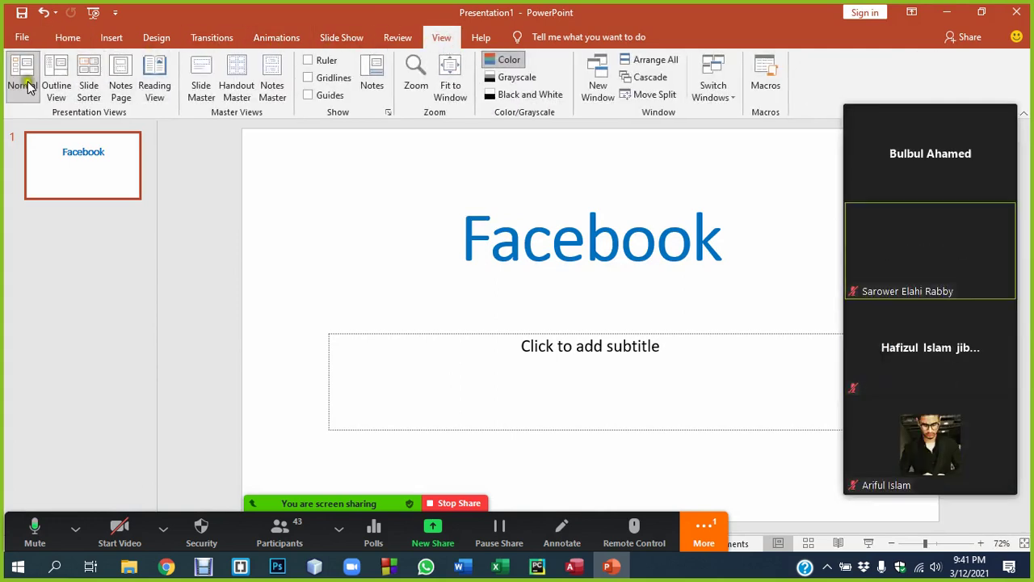
pyautogui.click(57, 89)
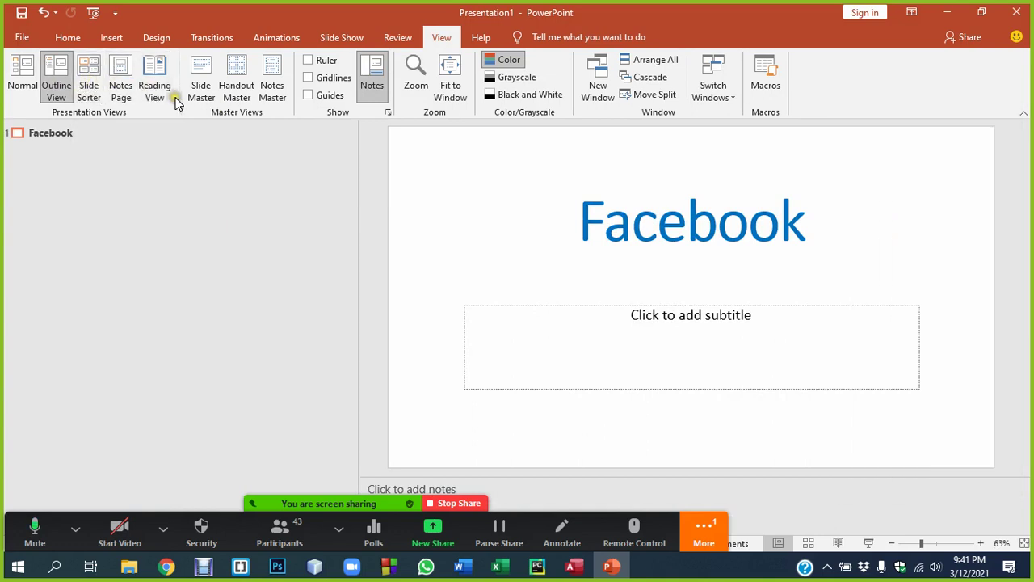
pyautogui.click(17, 73)
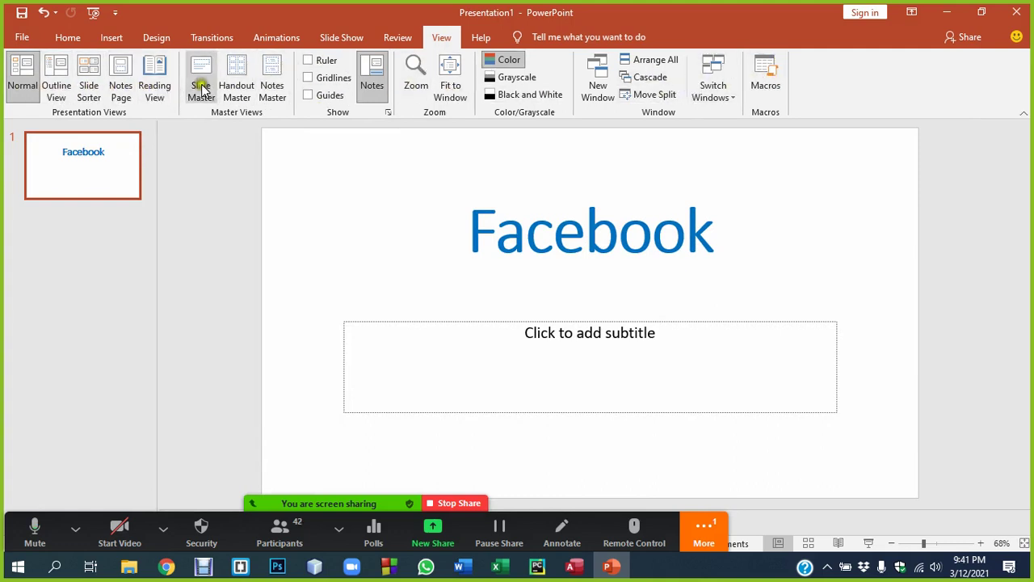
pyautogui.click(337, 39)
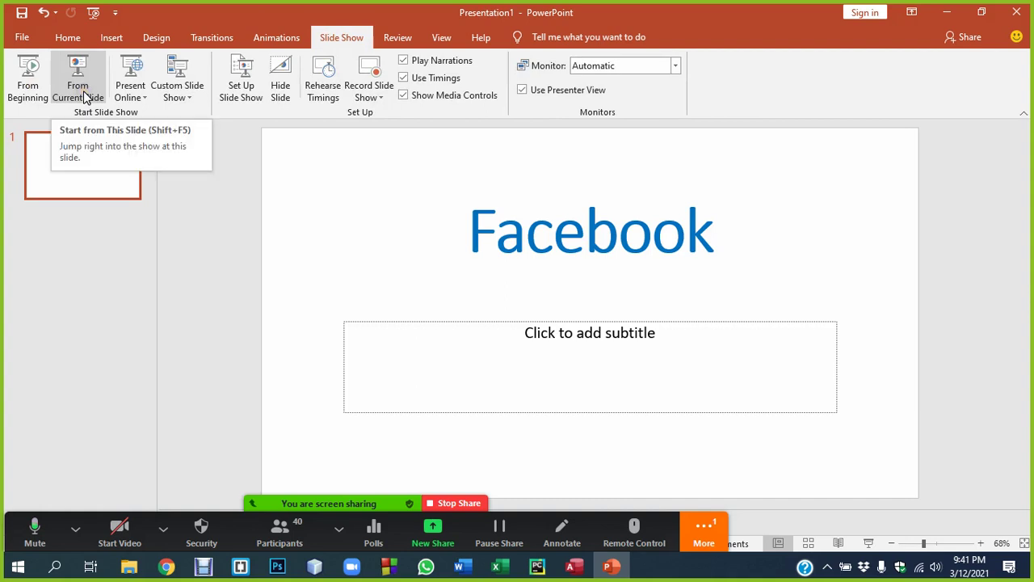
pyautogui.click(24, 80)
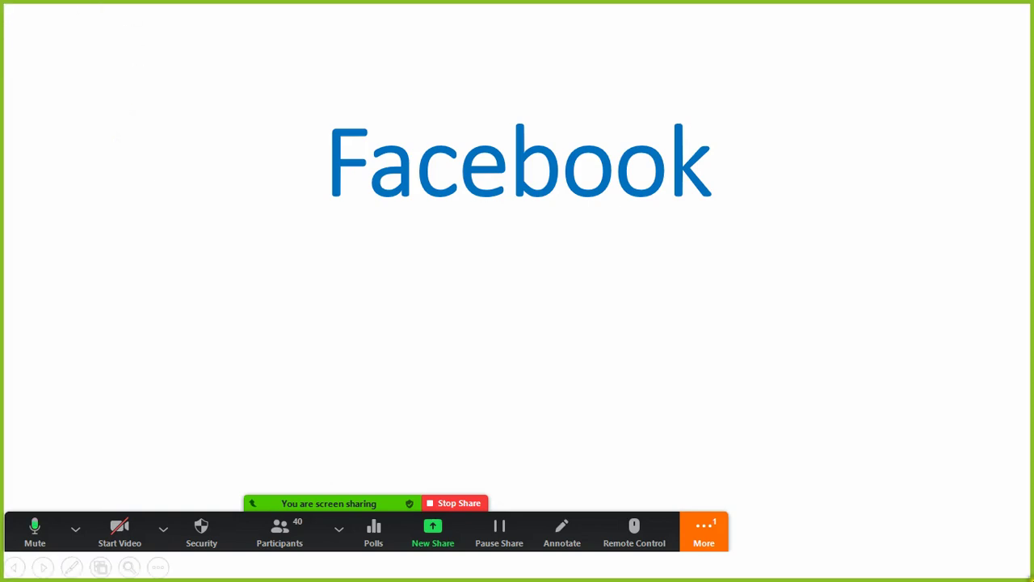
pyautogui.rightClick(153, 114)
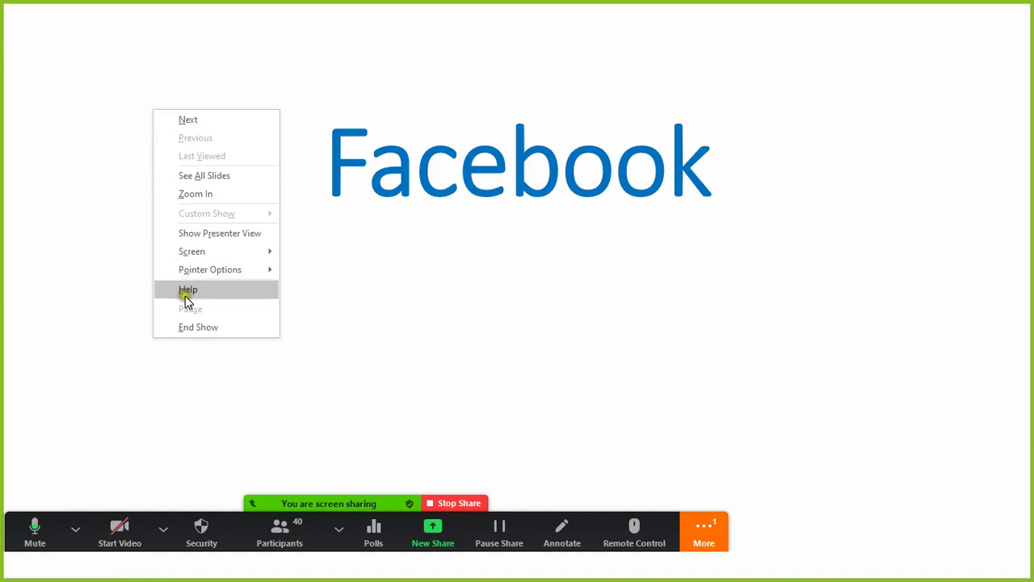
pyautogui.click(203, 328)
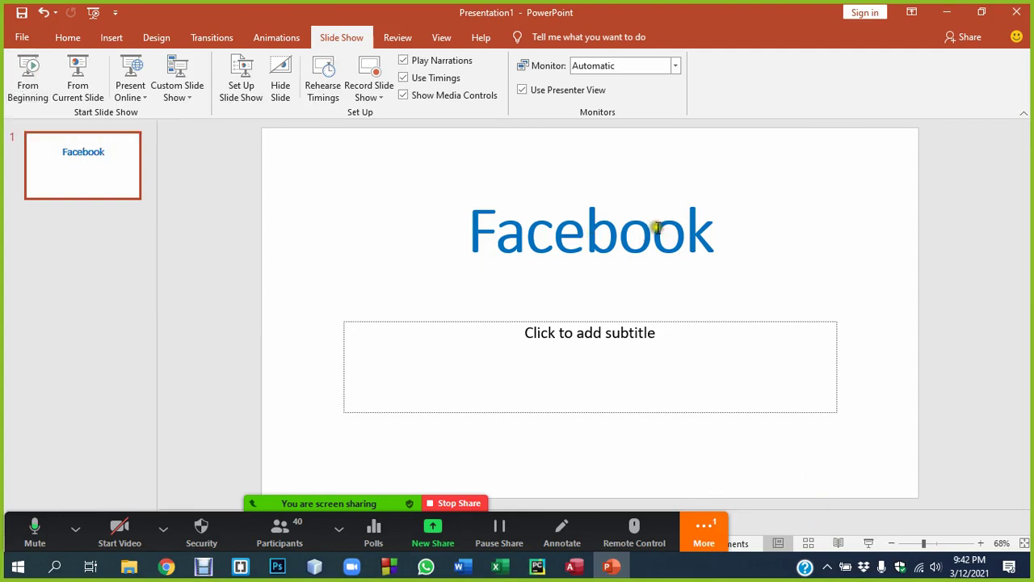
pyautogui.click(693, 238)
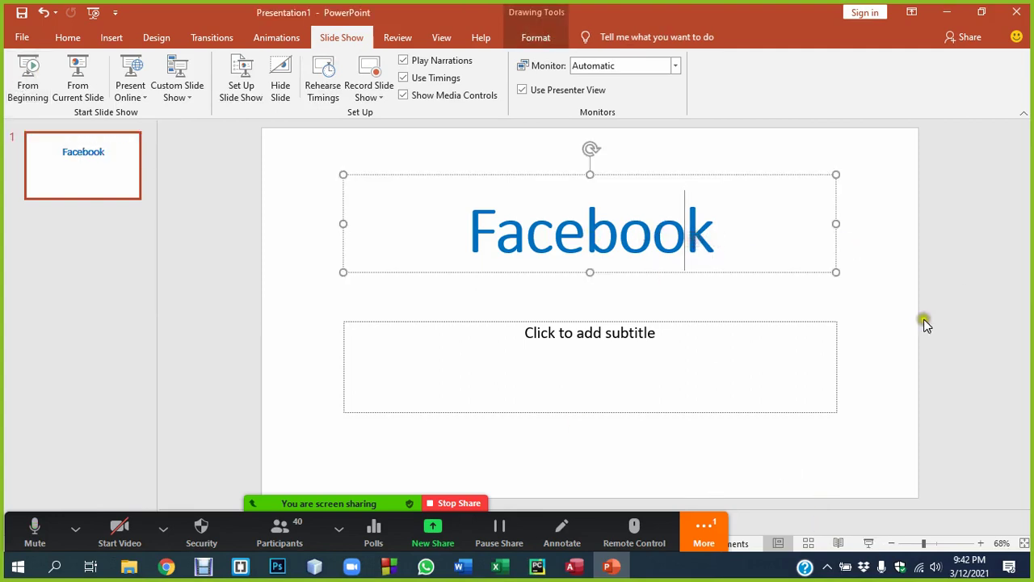
pyautogui.click(865, 299)
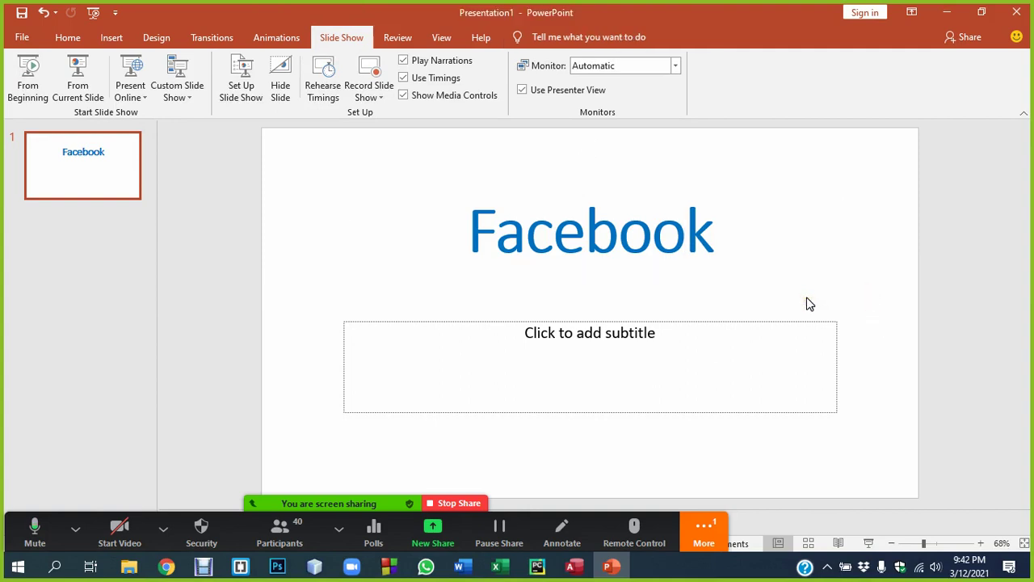
pyautogui.press('F5')
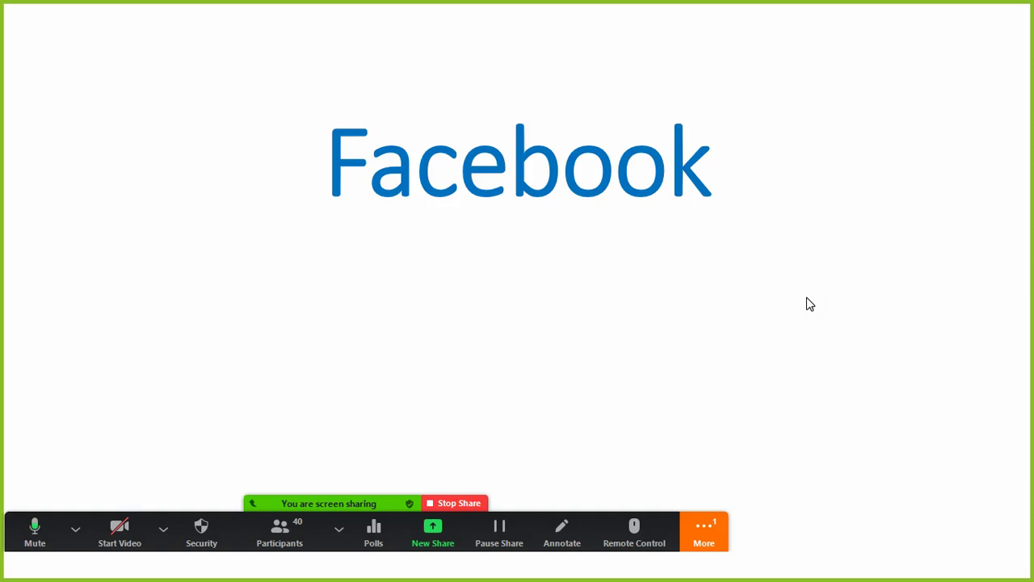
pyautogui.press('Escape')
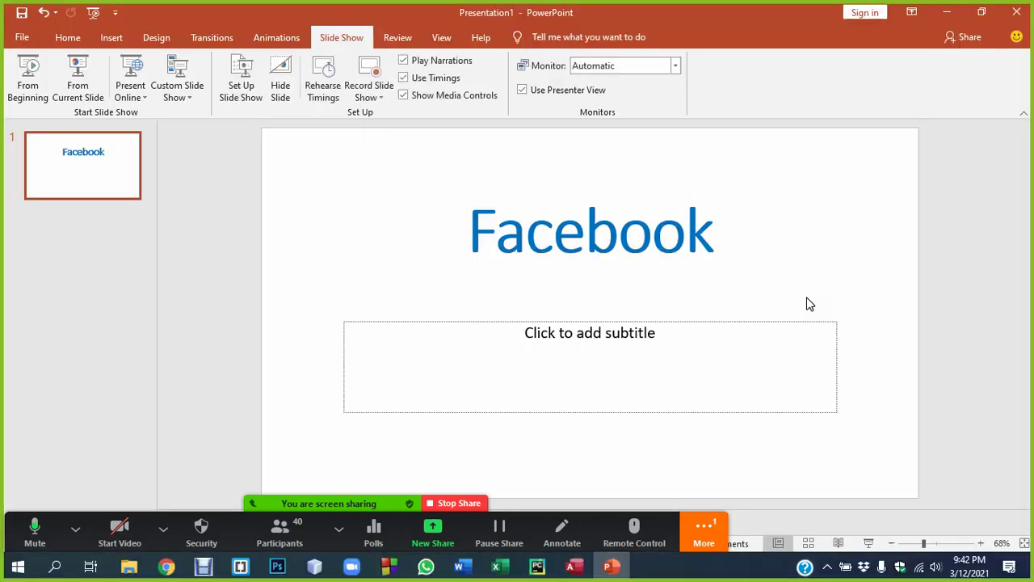
pyautogui.moveTo(496, 565)
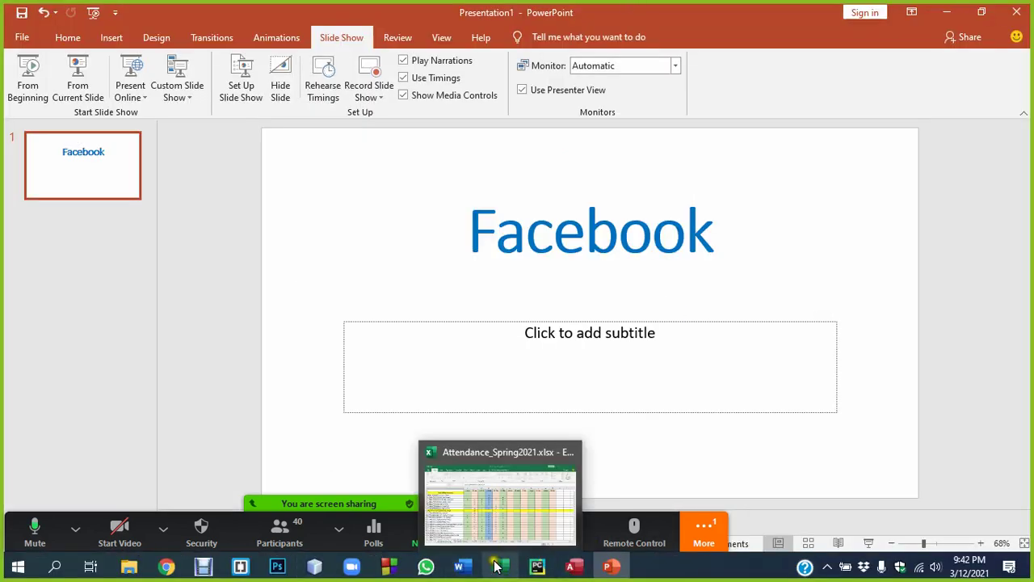
# In a new blank Word document, type 'Slide show/full screen view/presentation view: F5' and 'Normal view: Esc'.
pyautogui.click(460, 566)
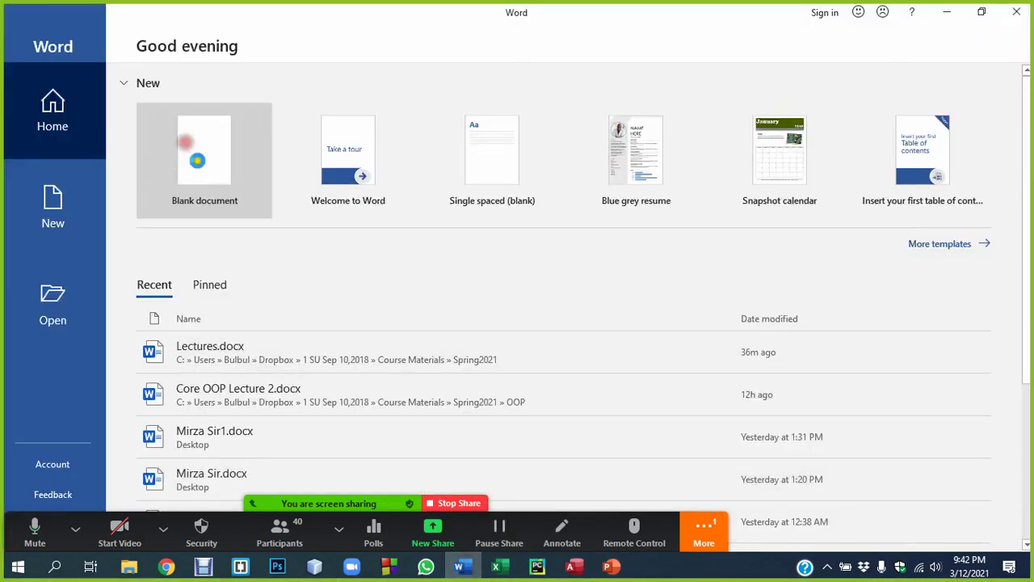
pyautogui.click(186, 144)
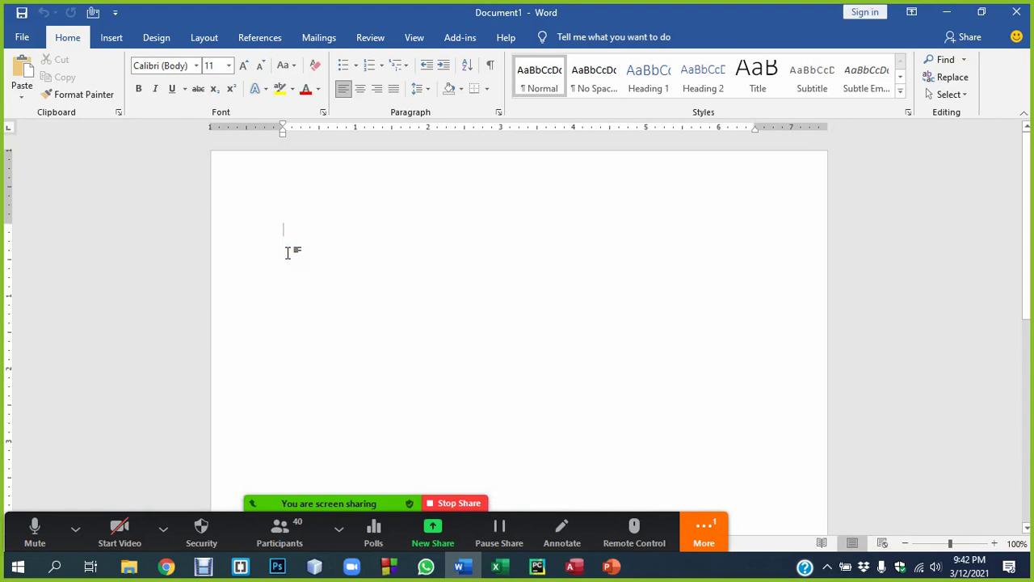
pyautogui.write('Sl')
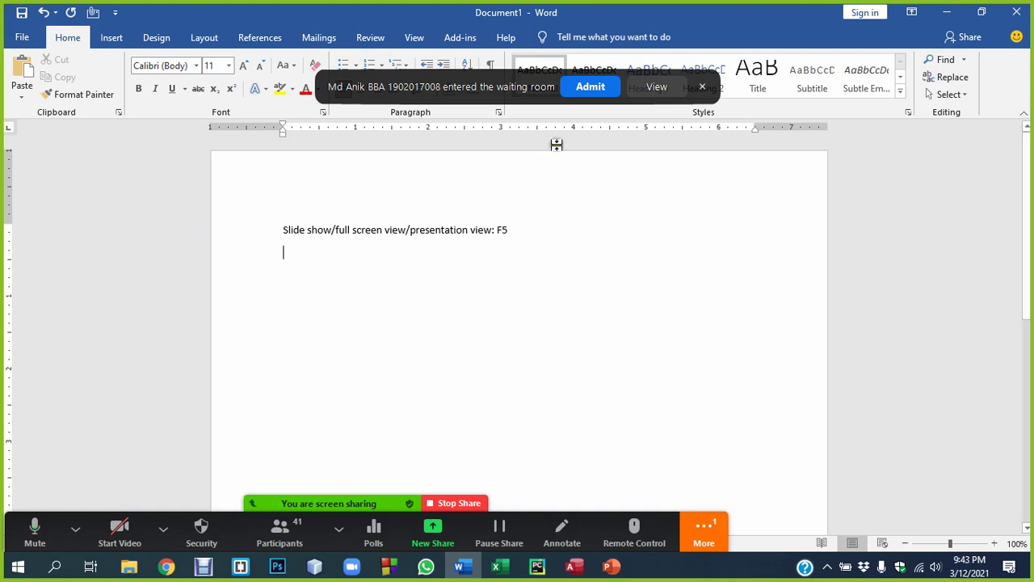
pyautogui.click(585, 90)
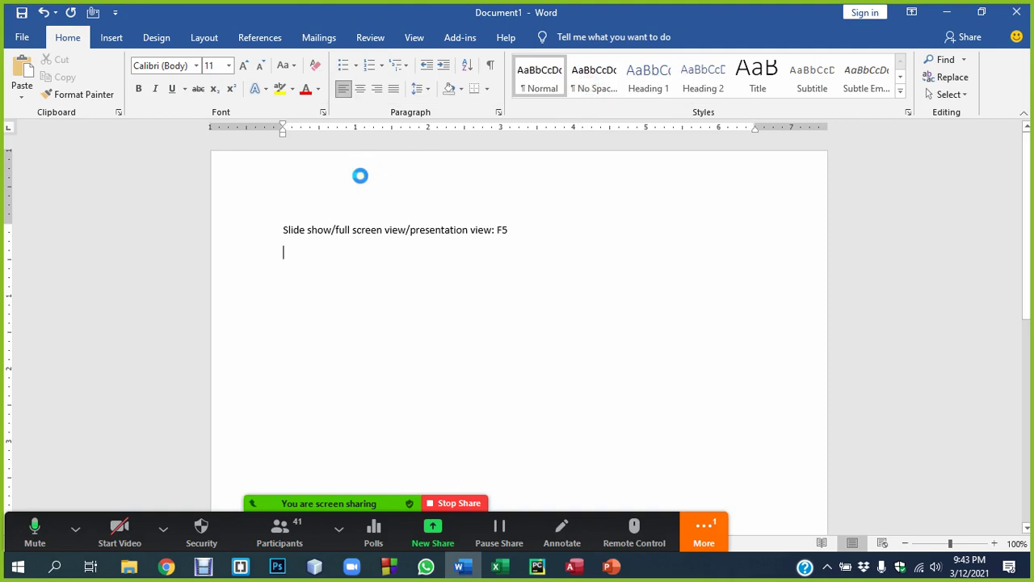
# Enlarge all the document text to 16 pt and select both shortcut lines.
pyautogui.hotkey('ctrl', 'a')
pyautogui.hotkey('ctrl', 'shift', '.')
pyautogui.hotkey('ctrl', 'shift', '.')
pyautogui.hotkey('ctrl', 'shift', '.')
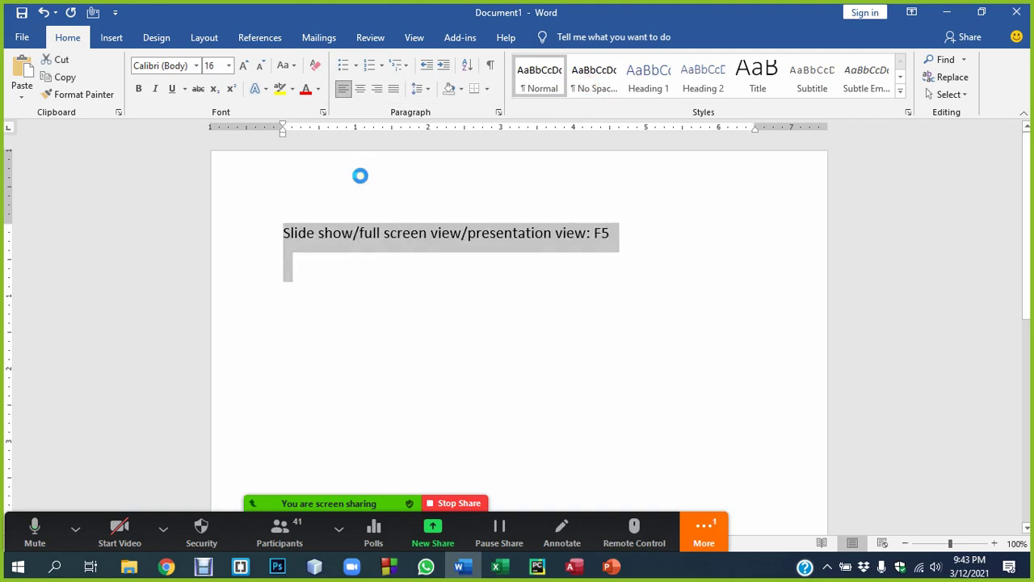
pyautogui.click(442, 217)
pyautogui.write('Normal view: Esc')
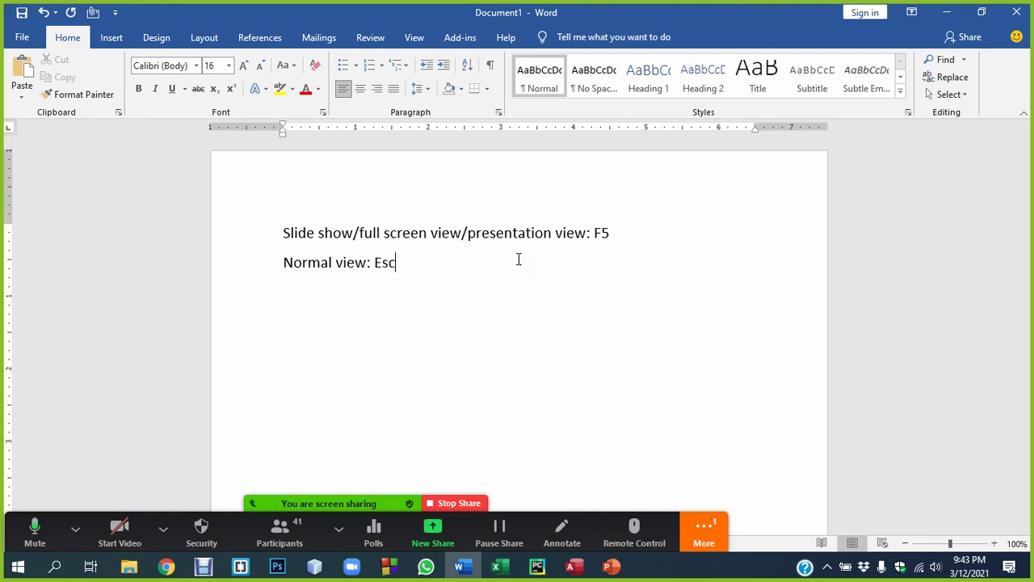
pyautogui.moveTo(399, 266); pyautogui.dragTo(289, 236)
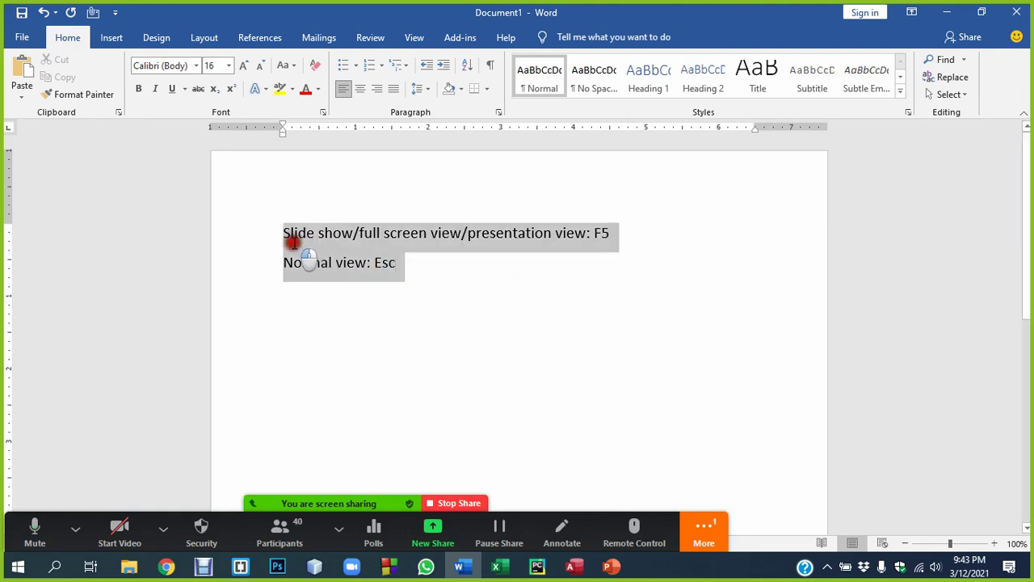
# Set the spacing after both shortcut paragraphs to 0 pt.
pyautogui.click(499, 111)
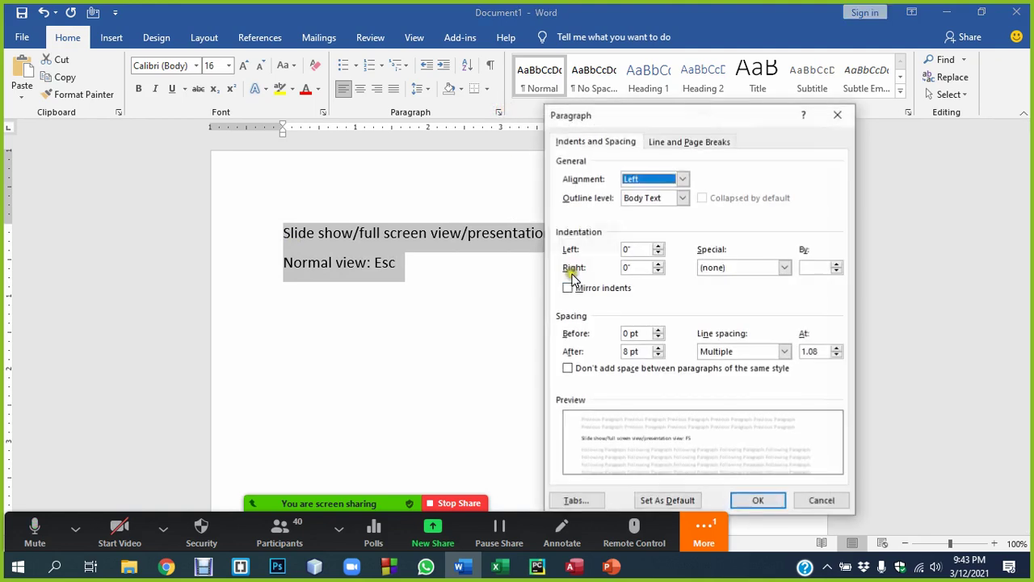
pyautogui.click(628, 350)
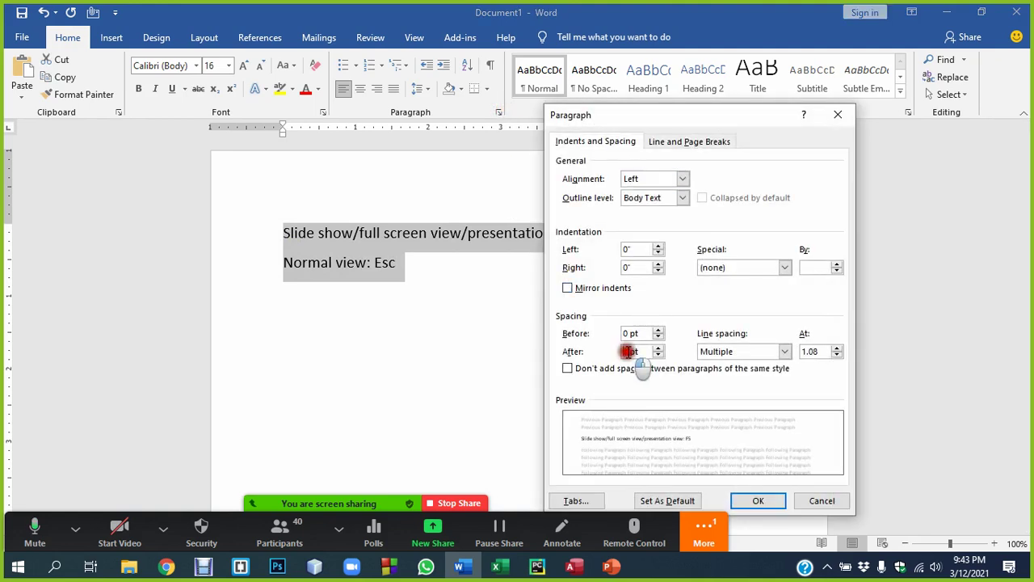
pyautogui.click(628, 351)
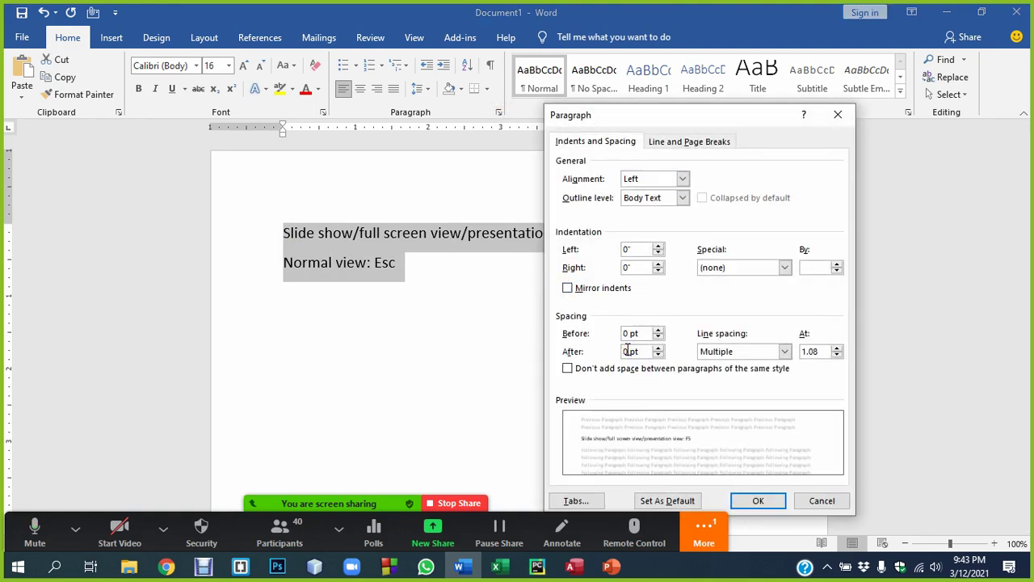
pyautogui.press('Return')
pyautogui.click(396, 254)
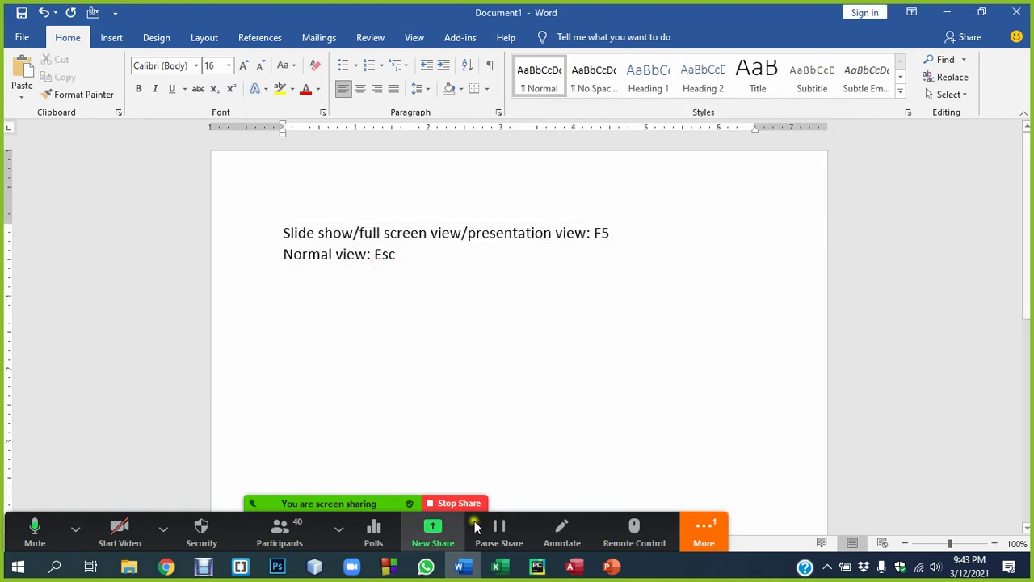
pyautogui.moveTo(610, 566)
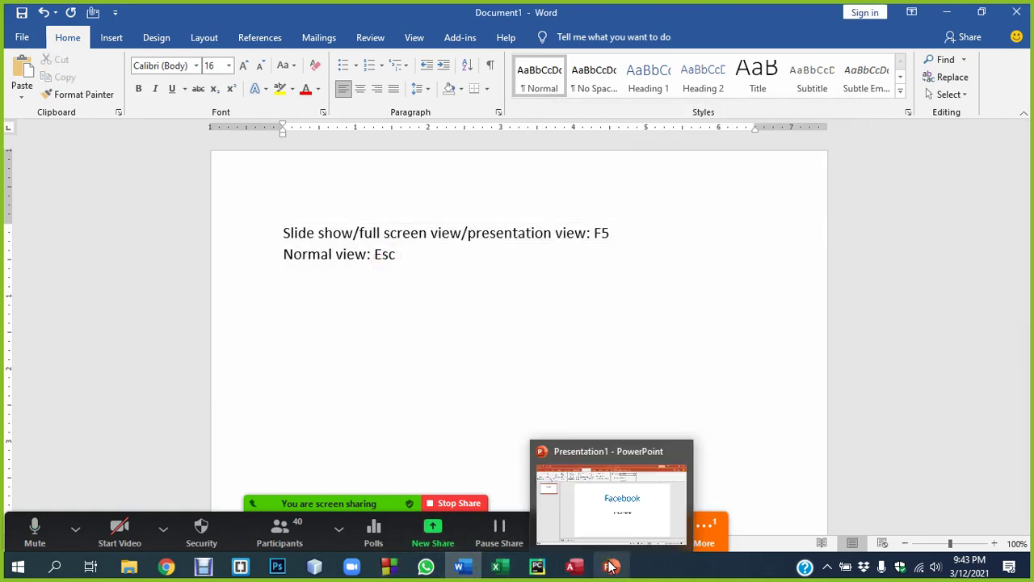
# Return to PowerPoint and briefly run the slide show with F5, exiting with Esc.
pyautogui.click(618, 507)
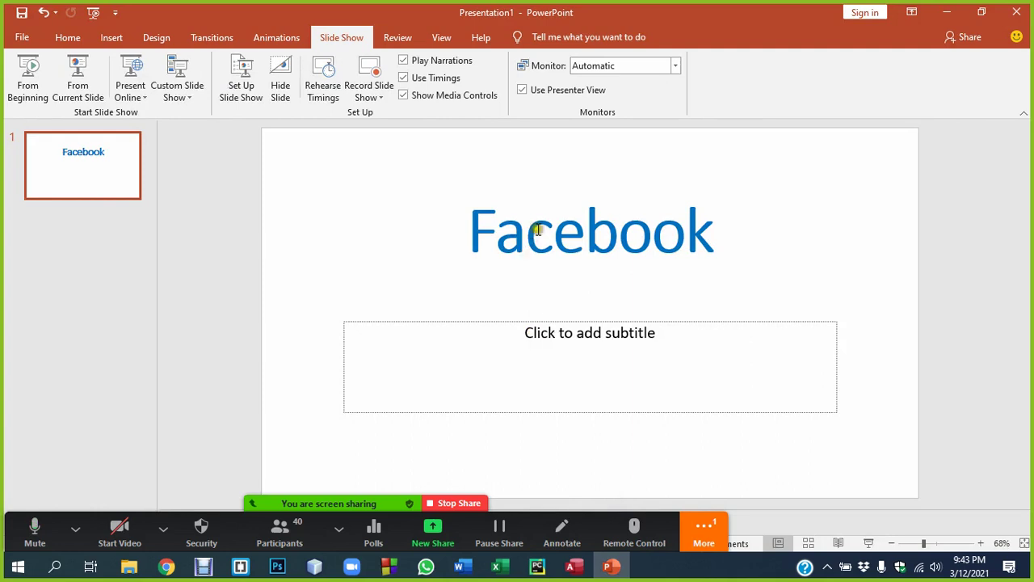
pyautogui.press('F5')
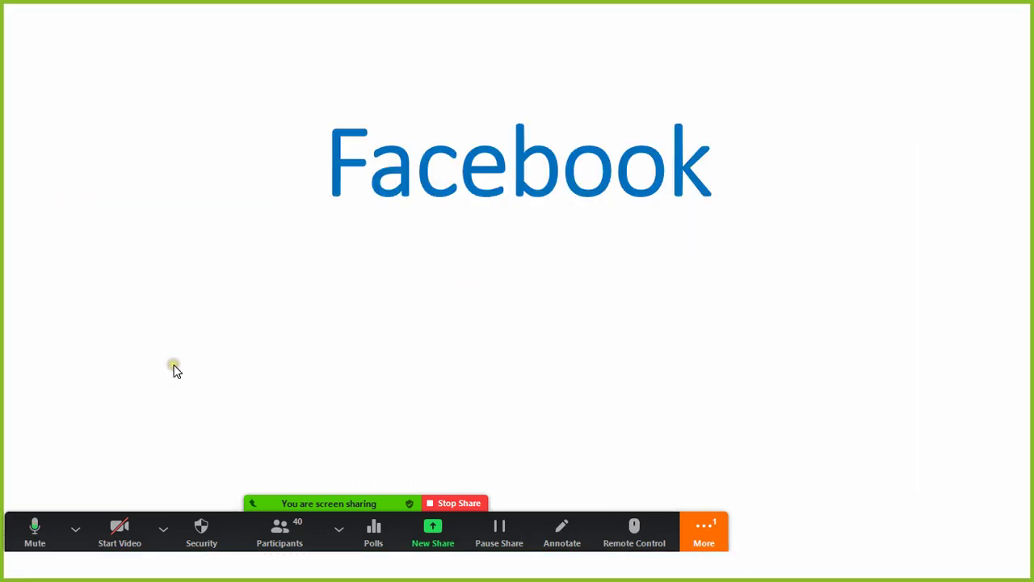
pyautogui.press('Escape')
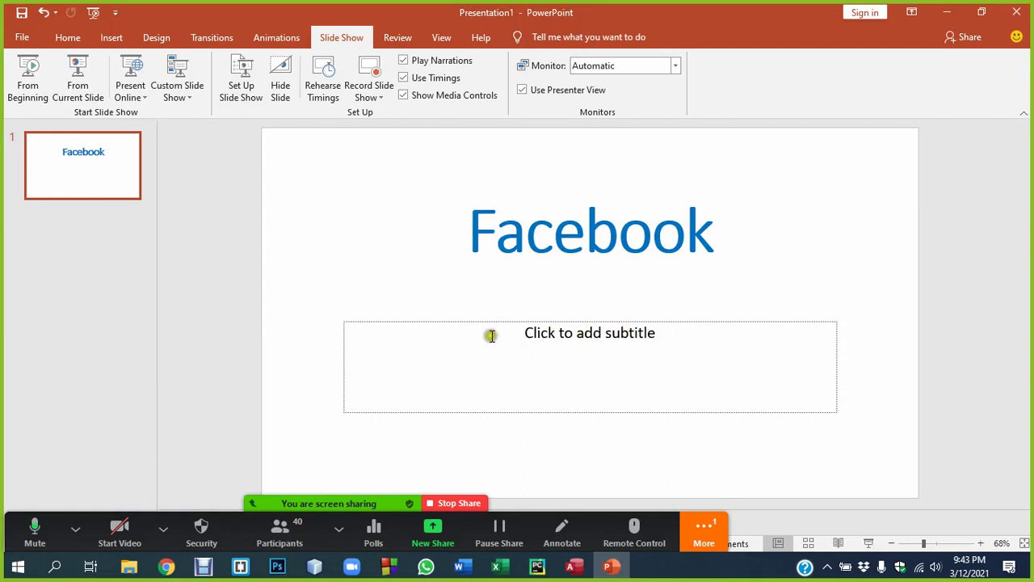
# Fill the subtitle with 'Presented by', the presenter's name, and 'Associate Professor of CSE, SU'.
pyautogui.click(539, 334)
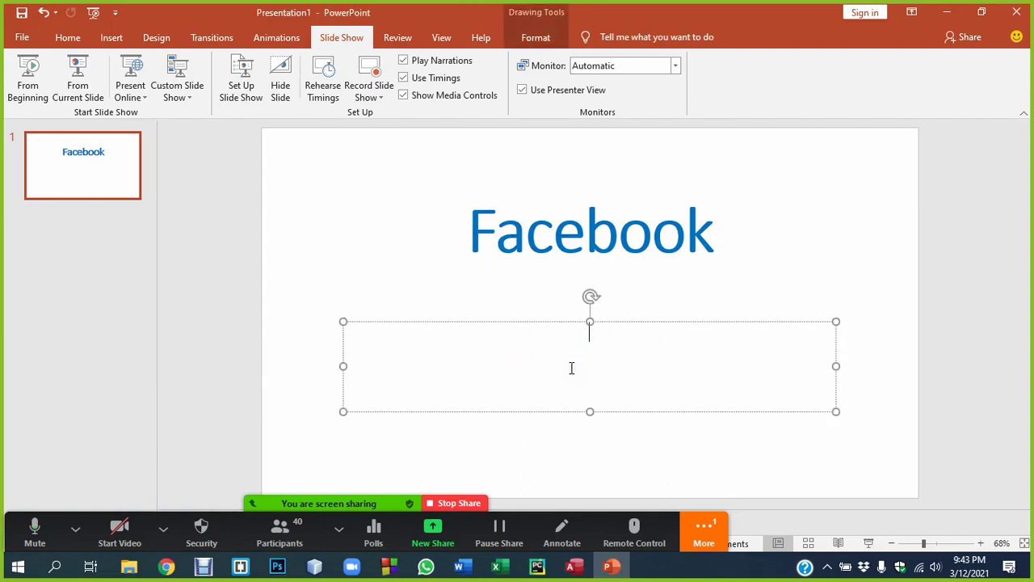
pyautogui.write('Presented')
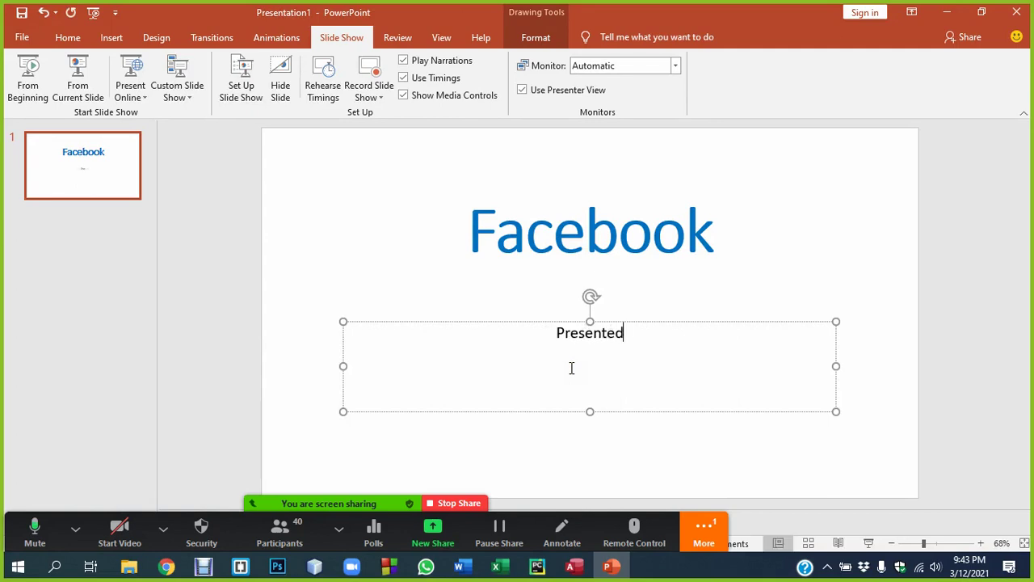
pyautogui.write(' y')
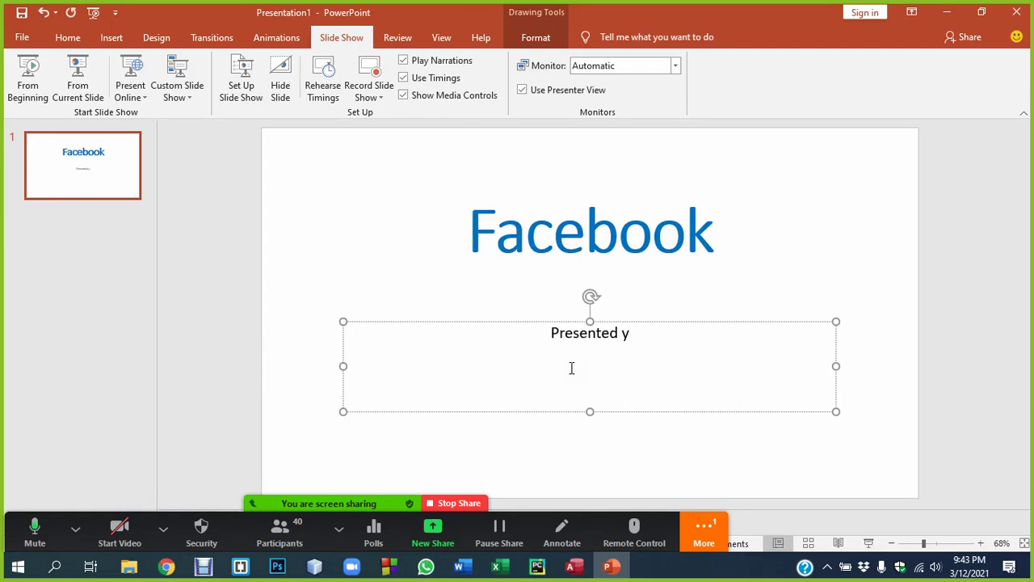
pyautogui.write('b')
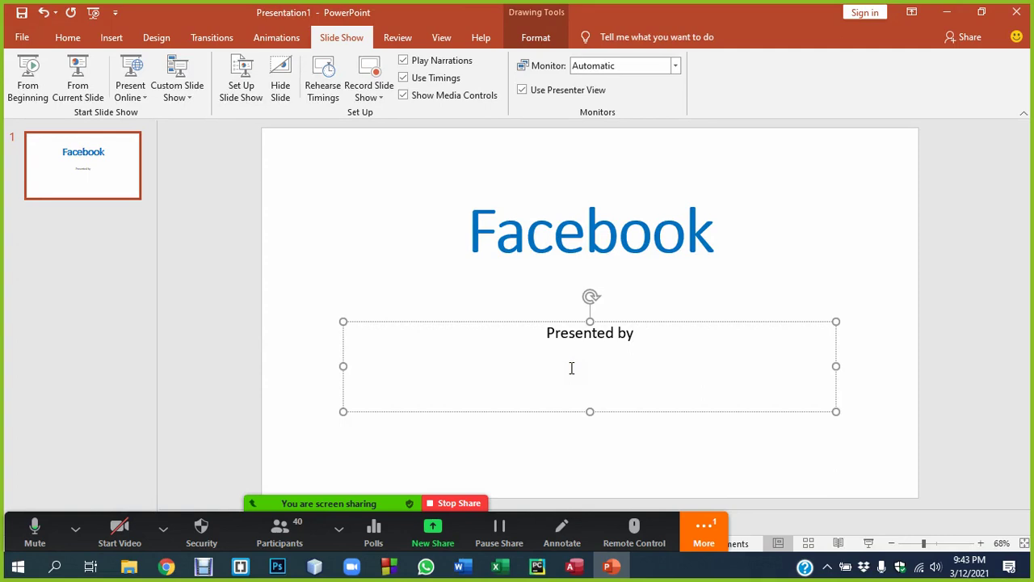
pyautogui.write('Bulbu')
pyautogui.write('l Ahamed')
pyautogui.write('Associate Pr')
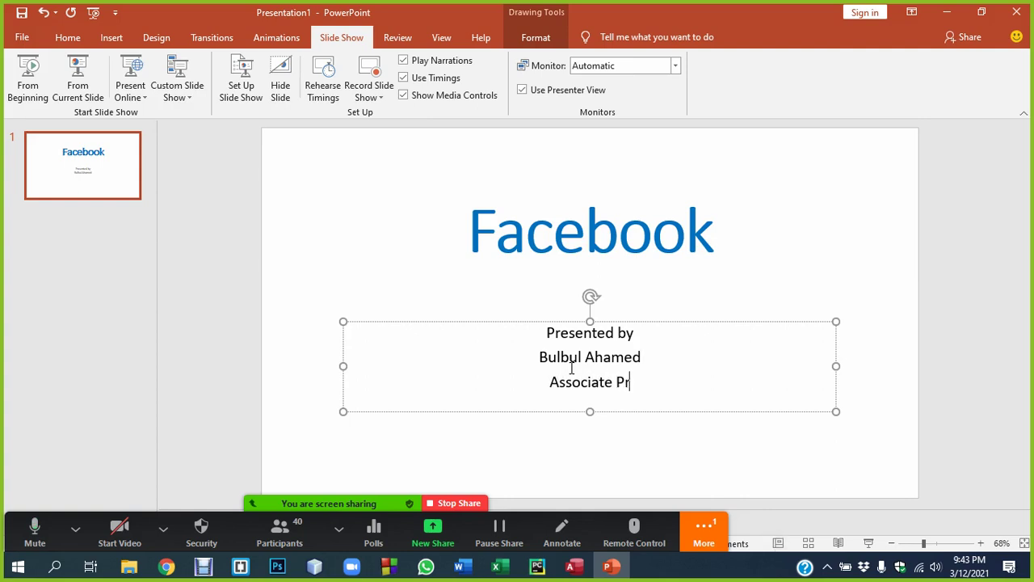
pyautogui.write('ofessorof C')
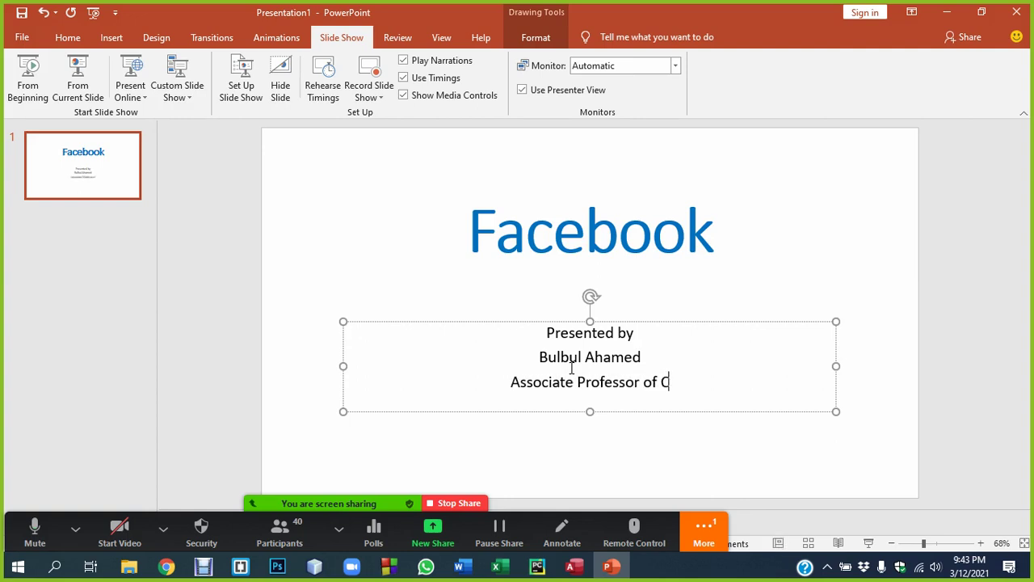
pyautogui.write('SE, SU')
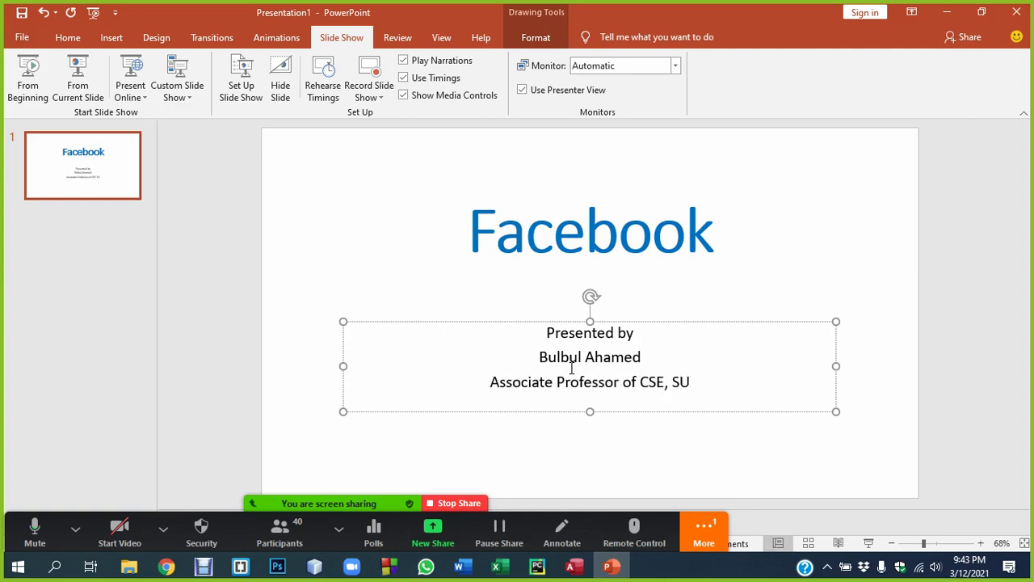
# Make the 'Presented by' subtitle line bold.
pyautogui.moveTo(637, 334); pyautogui.dragTo(540, 337)
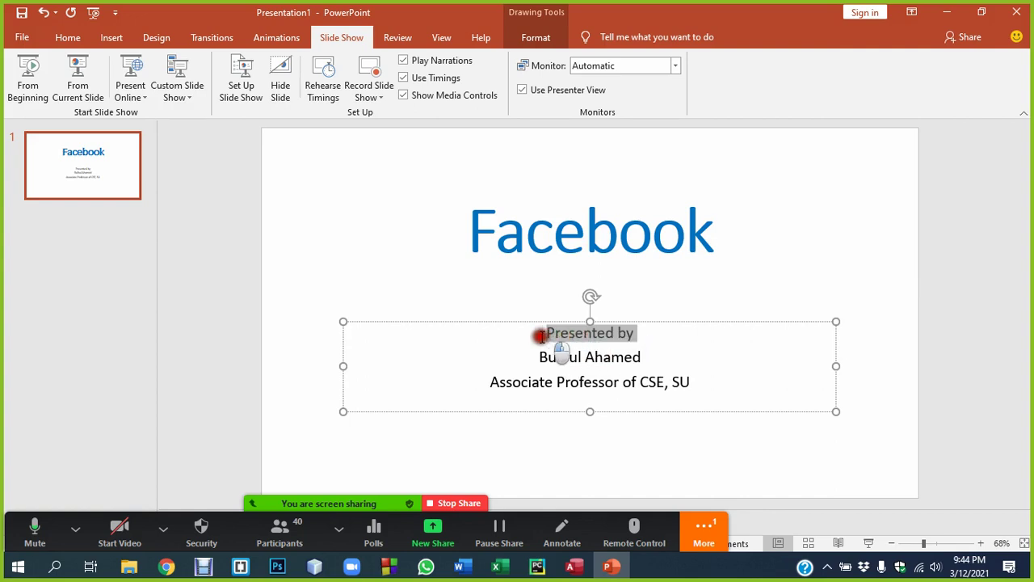
pyautogui.hotkey('ctrl', 'b')
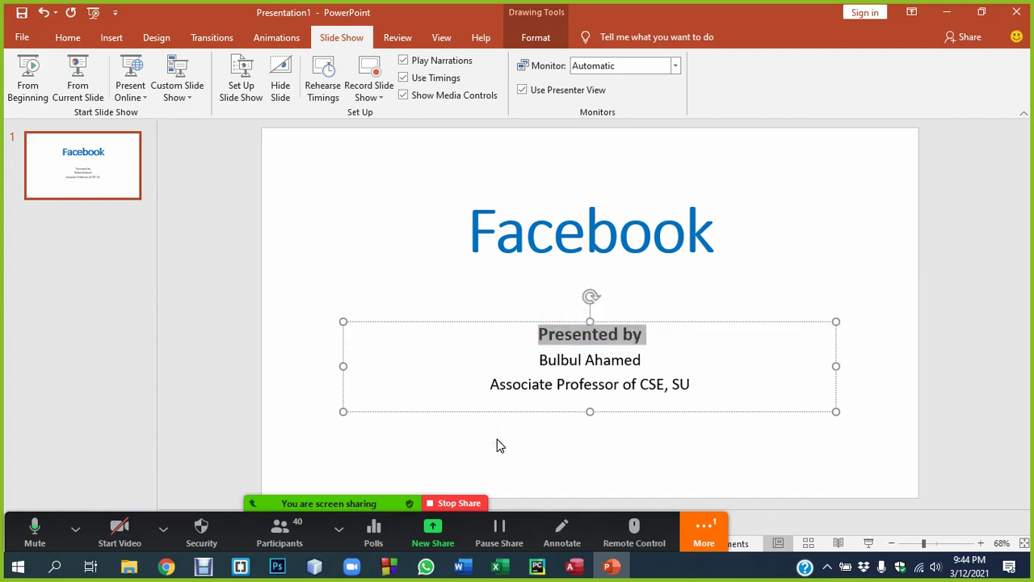
pyautogui.hotkey('ctrl', ']')
pyautogui.hotkey('ctrl', '[')
# Preview the title slide as a full-screen slide show, then return to editing.
pyautogui.click(588, 361)
pyautogui.moveTo(645, 357); pyautogui.dragTo(539, 360)
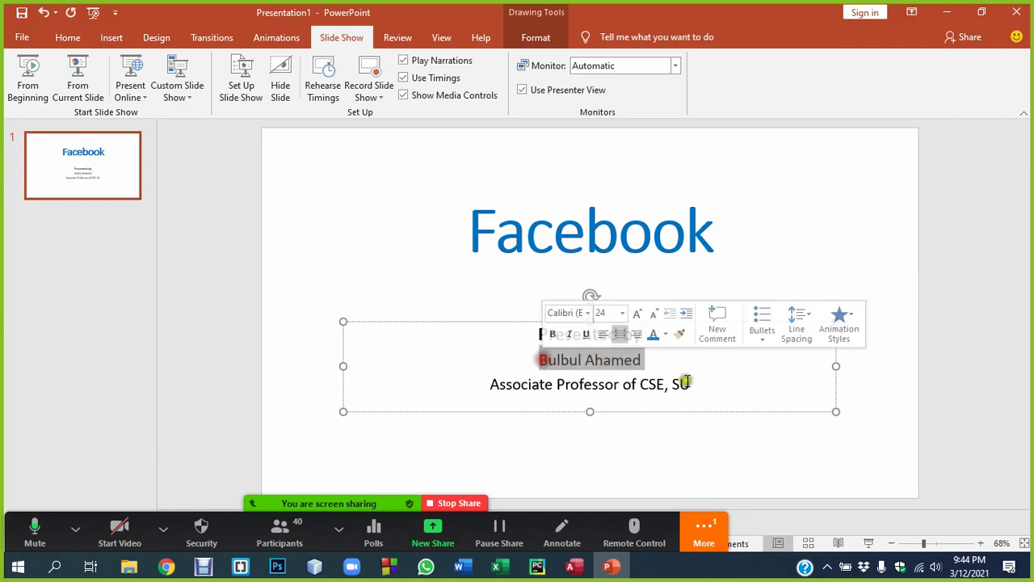
pyautogui.click(693, 383)
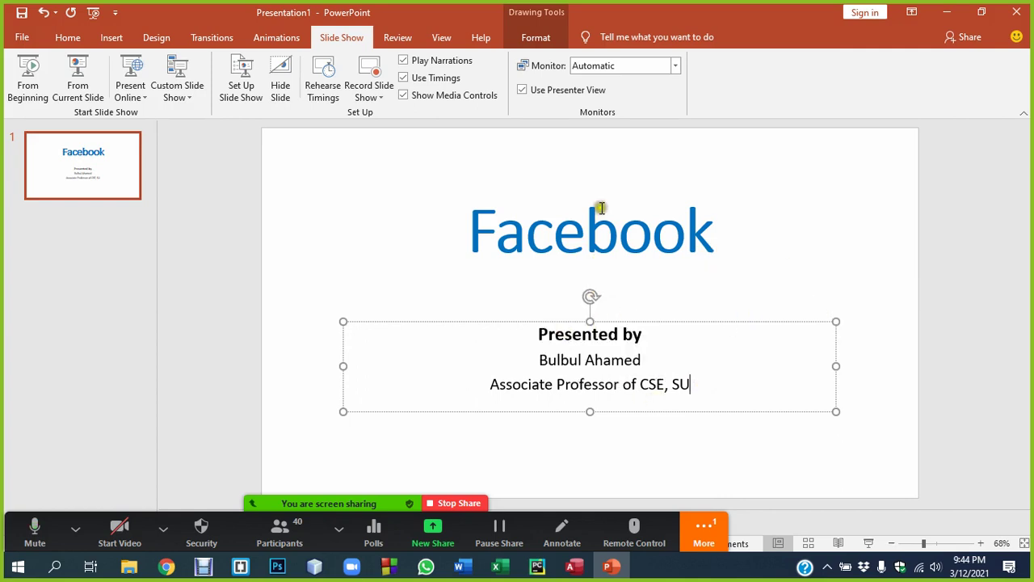
pyautogui.press('F5')
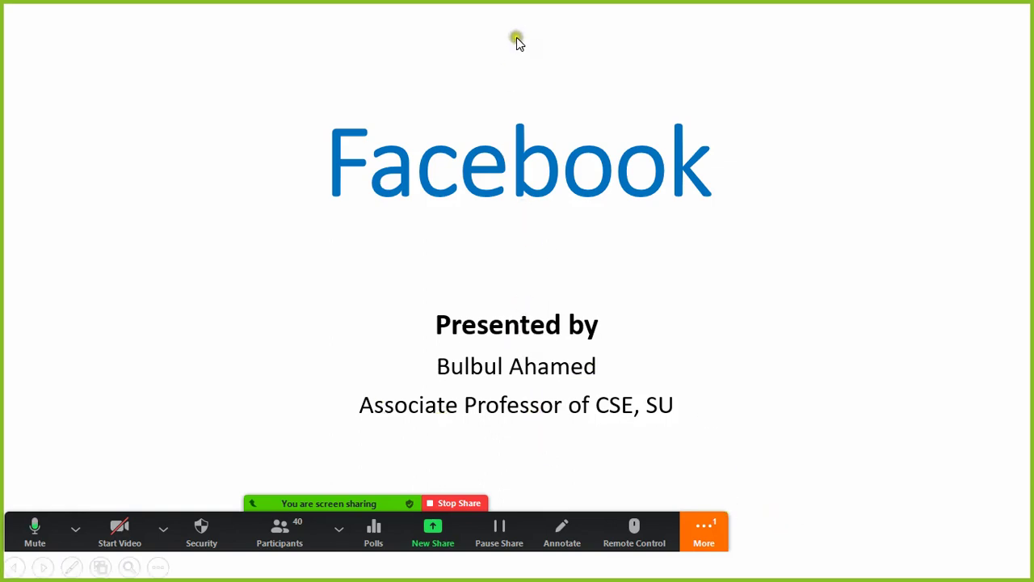
pyautogui.press('Escape')
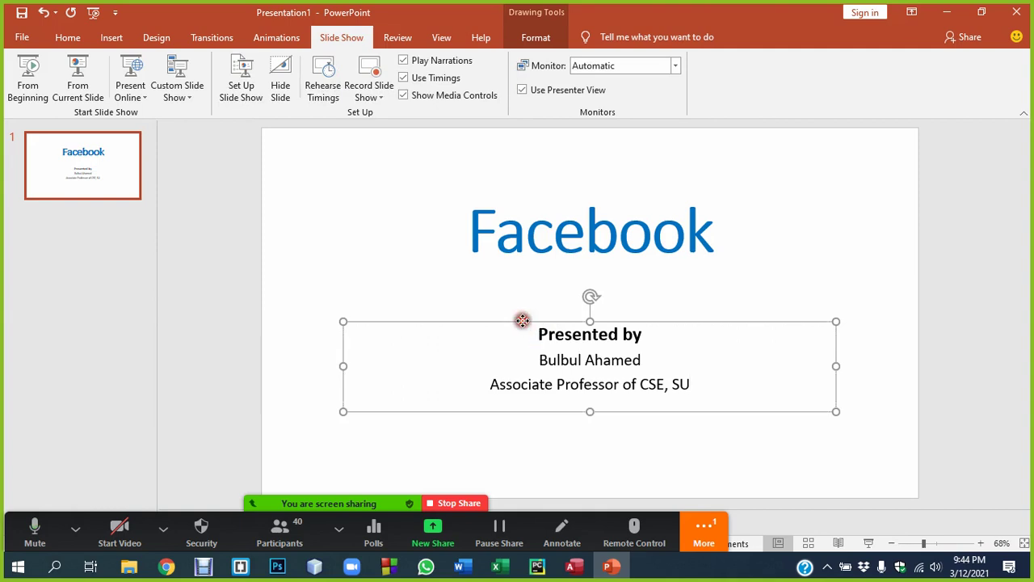
# Nudge the subtitle box down toward the bottom of the slide.
pyautogui.click(623, 360)
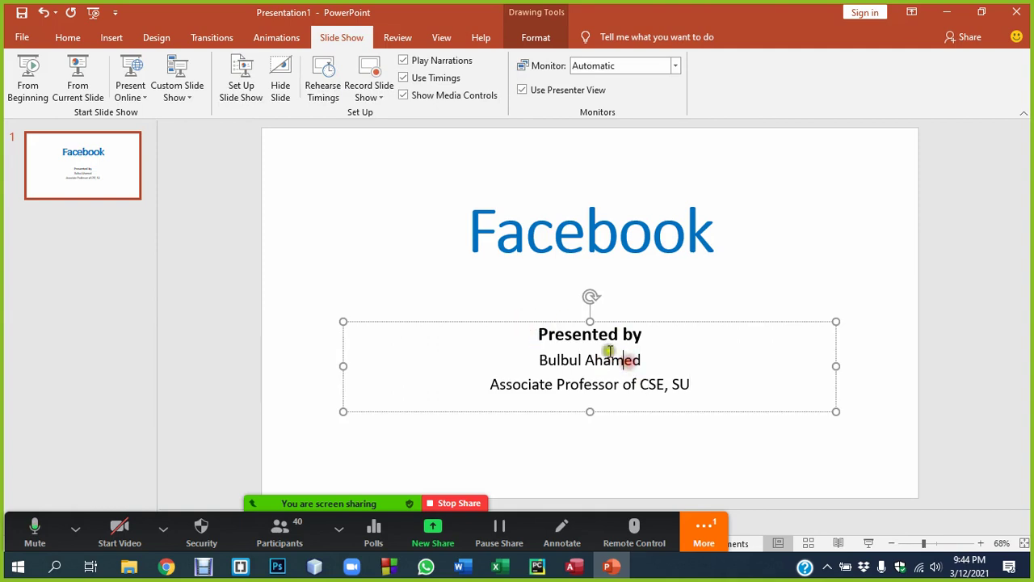
pyautogui.click(690, 324)
pyautogui.press('Up')
pyautogui.press('Up')
pyautogui.press('Up')
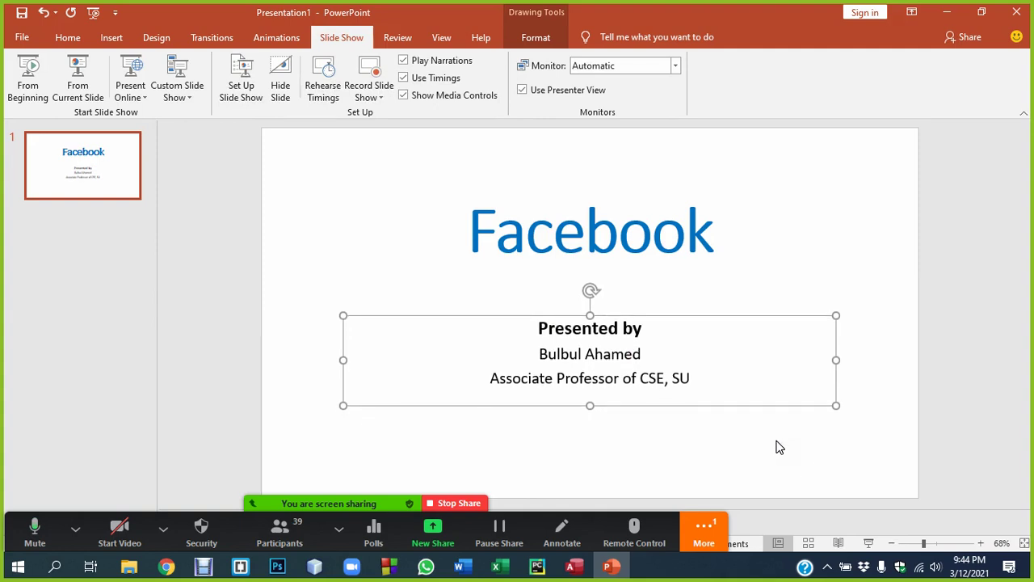
pyautogui.press('Up')
pyautogui.press('Up')
pyautogui.press('Up')
pyautogui.press('Down')
pyautogui.press('Down')
pyautogui.press('Down')
pyautogui.press('Down')
pyautogui.press('Down')
pyautogui.press('Down')
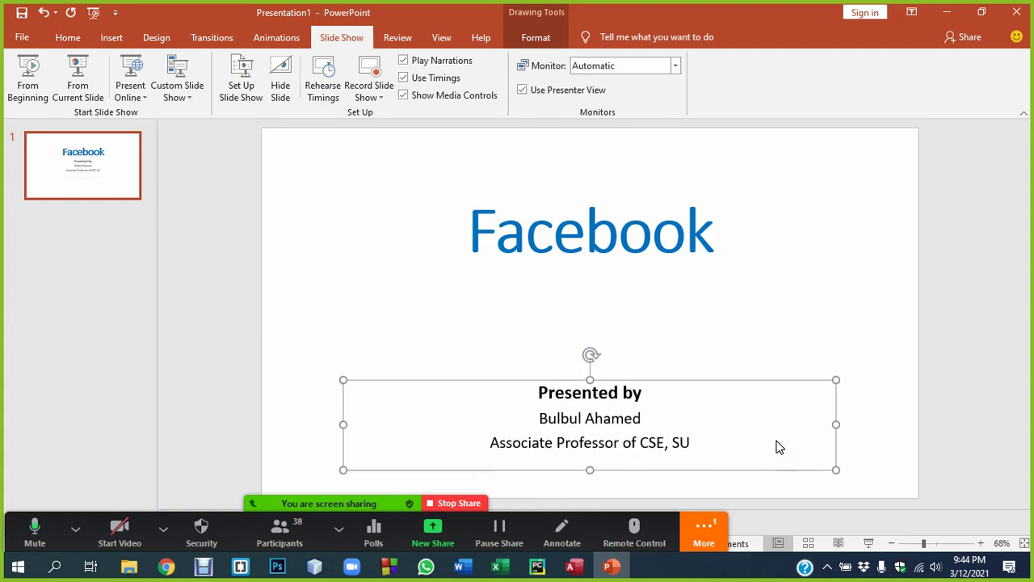
pyautogui.press('Down')
pyautogui.press('Down')
pyautogui.press('Down')
pyautogui.press('Up')
pyautogui.press('Up')
pyautogui.press('Up')
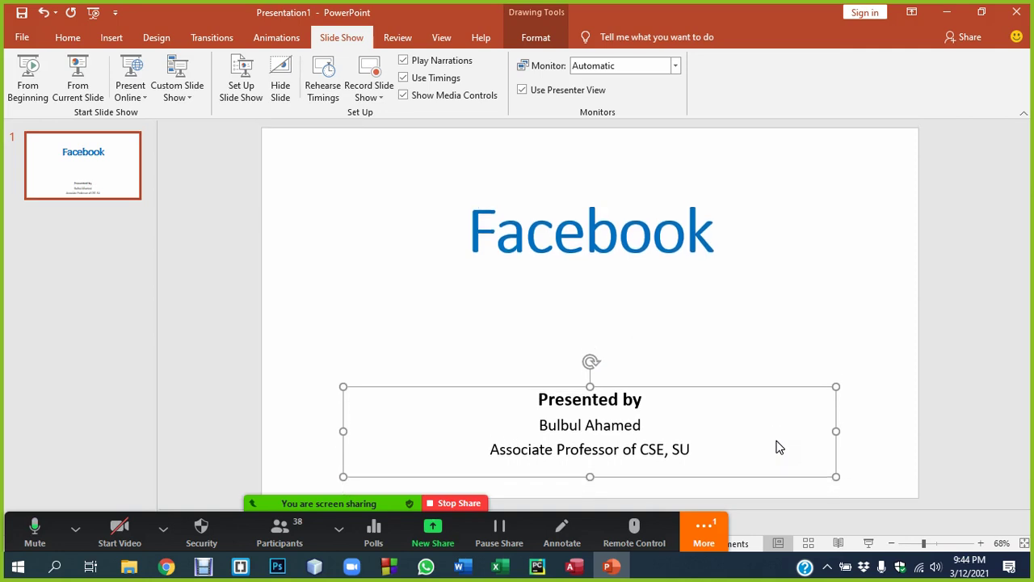
pyautogui.press('Up')
pyautogui.press('Up')
pyautogui.press('Up')
pyautogui.press('Up')
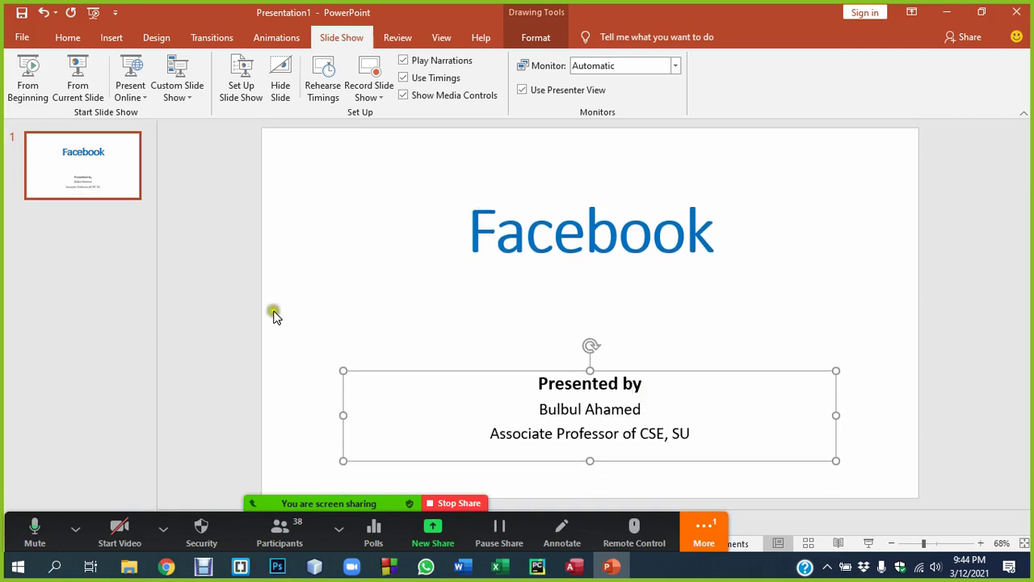
# Nudge the Facebook title box slightly higher.
pyautogui.click(551, 217)
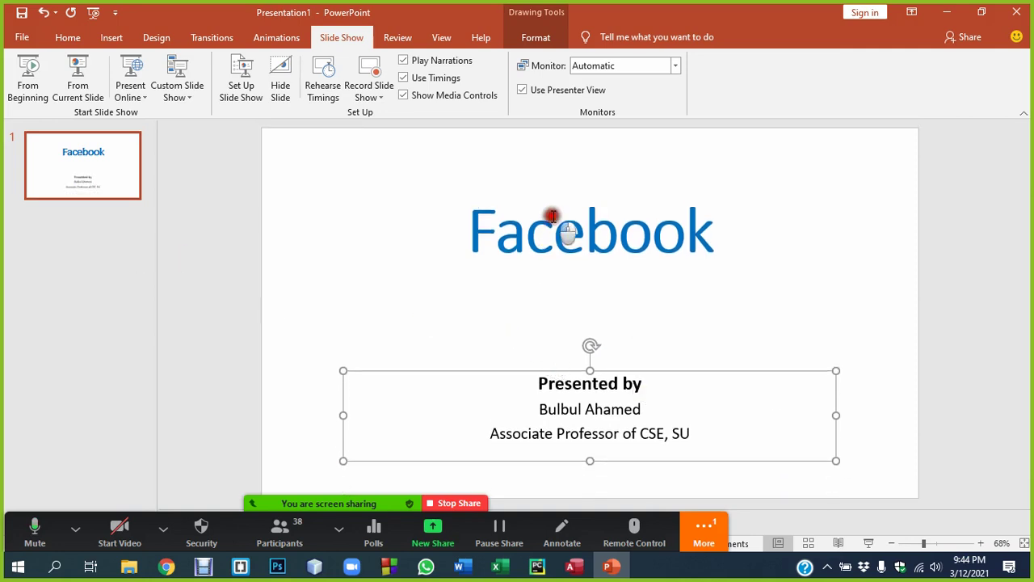
pyautogui.click(532, 176)
pyautogui.press('Up')
pyautogui.press('Up')
pyautogui.press('Up')
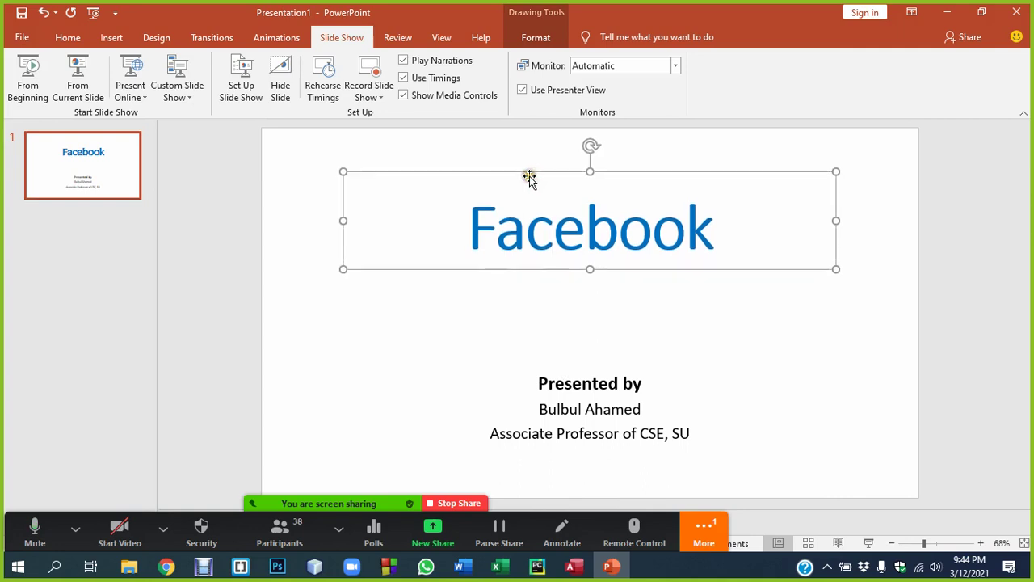
pyautogui.press('Up')
pyautogui.press('Up')
pyautogui.press('Up')
pyautogui.press('Up')
pyautogui.press('Up')
pyautogui.press('Up')
pyautogui.press('Up')
pyautogui.press('Up')
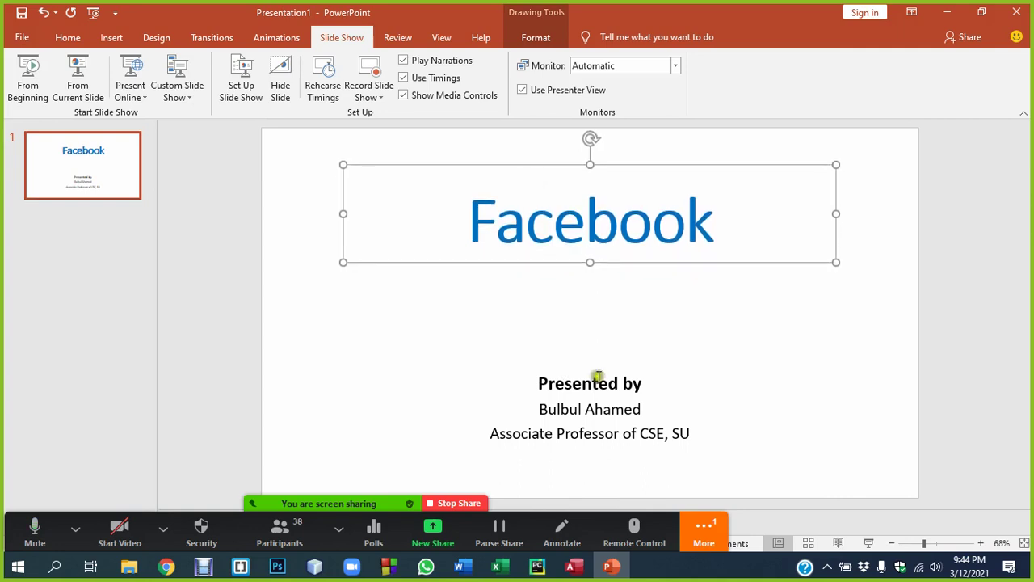
# Colour the 'Presented by' line Dark Red from the Standard Colors, leaving the other lines black.
pyautogui.click(598, 377)
pyautogui.click(607, 204)
pyautogui.moveTo(478, 214); pyautogui.dragTo(756, 222)
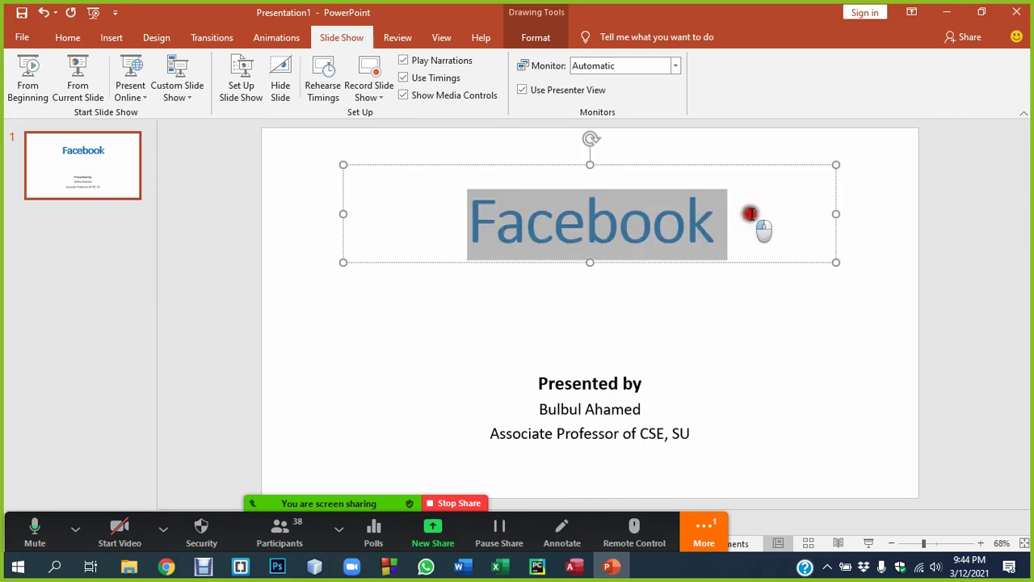
pyautogui.click(68, 38)
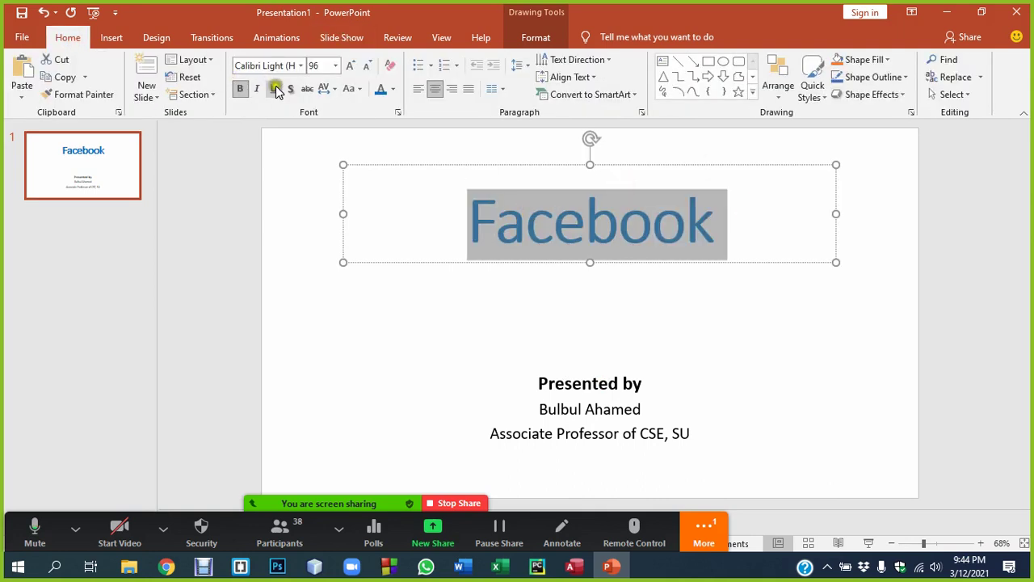
pyautogui.click(582, 383)
pyautogui.moveTo(522, 379); pyautogui.dragTo(674, 377)
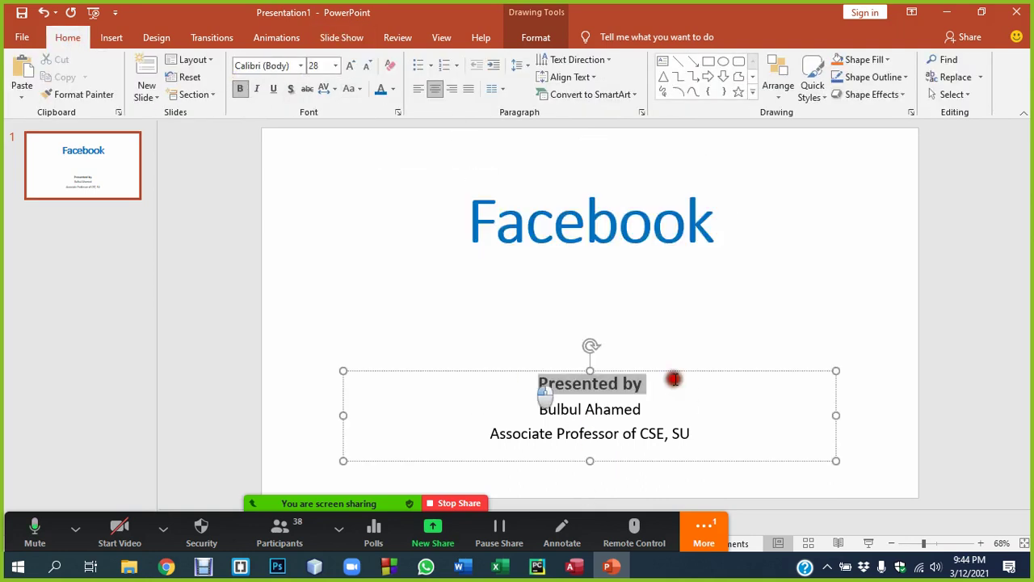
pyautogui.click(394, 89)
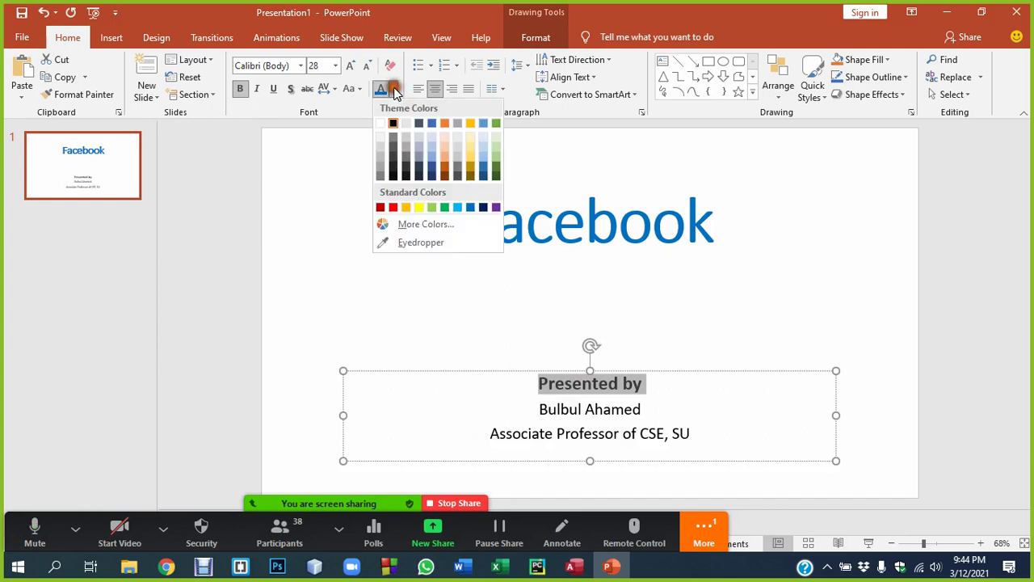
pyautogui.click(379, 207)
pyautogui.click(587, 400)
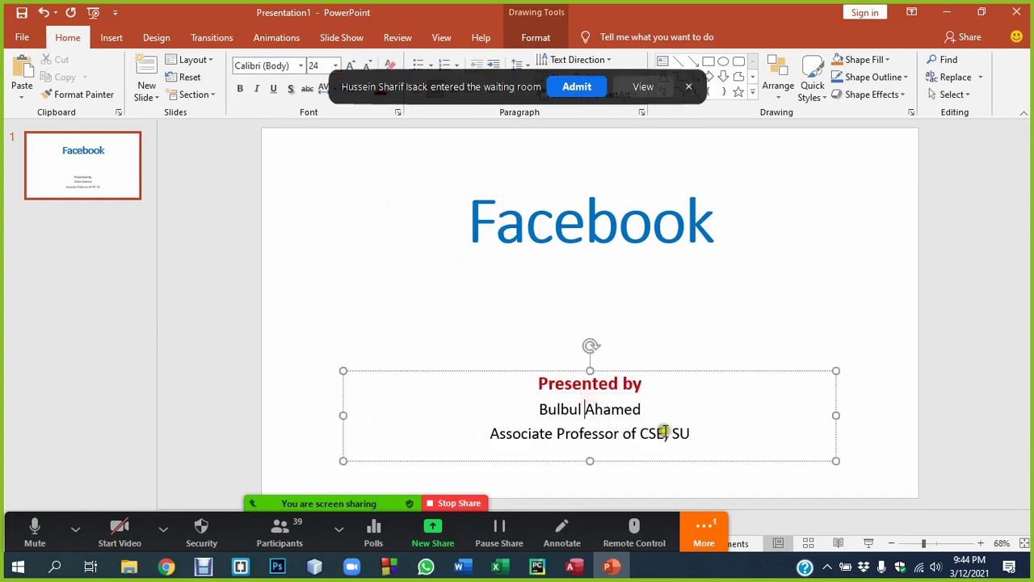
pyautogui.moveTo(695, 436); pyautogui.dragTo(511, 365)
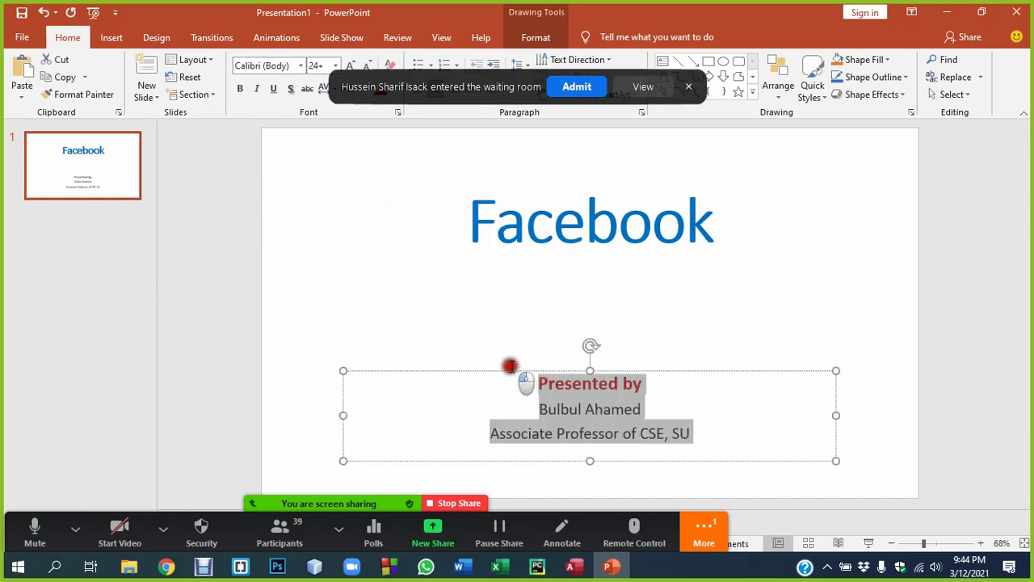
pyautogui.click(577, 87)
# Select all three subtitle lines with Ctrl+A.
pyautogui.click(642, 113)
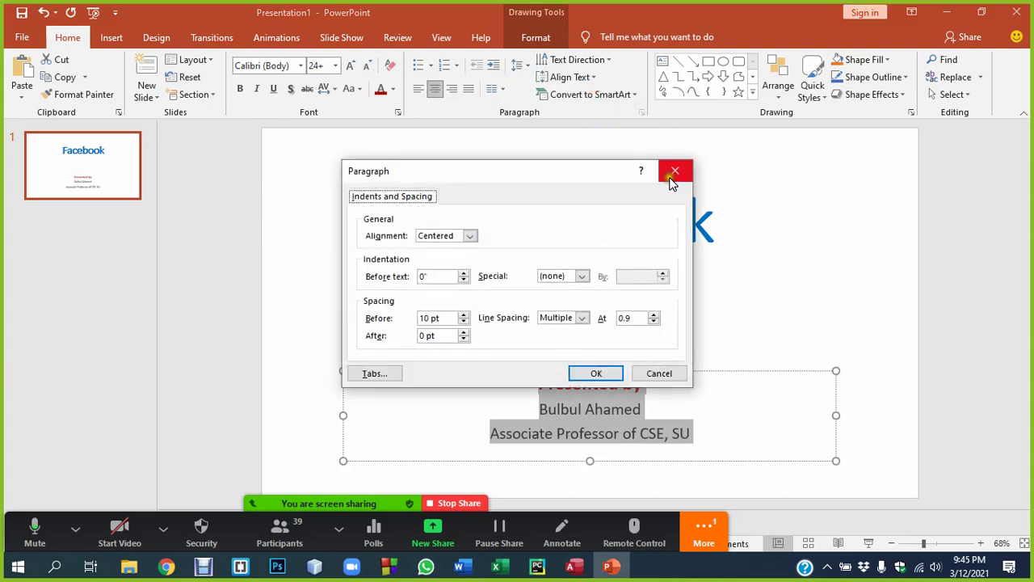
pyautogui.click(674, 171)
pyautogui.click(578, 435)
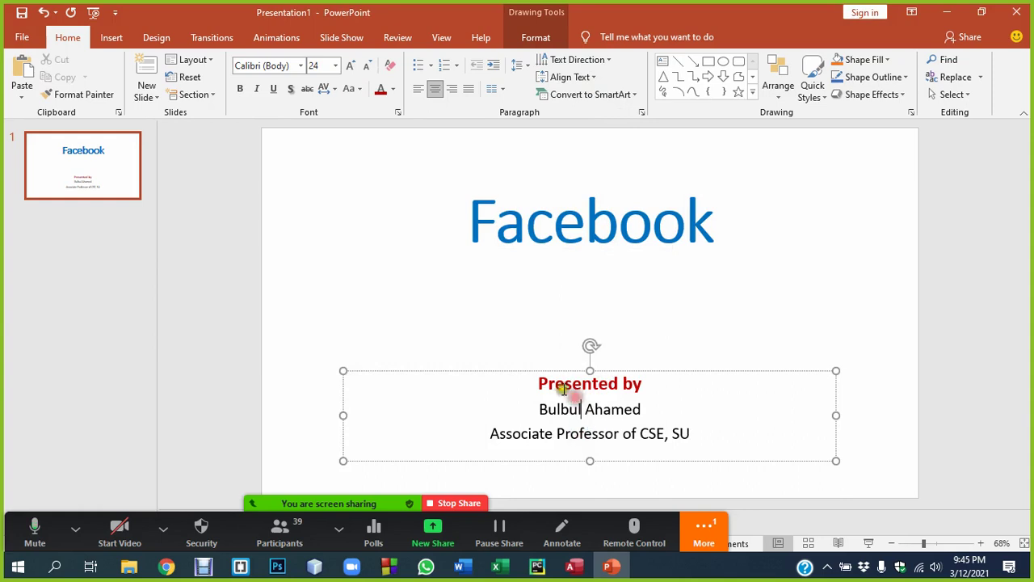
pyautogui.moveTo(540, 383); pyautogui.dragTo(631, 431)
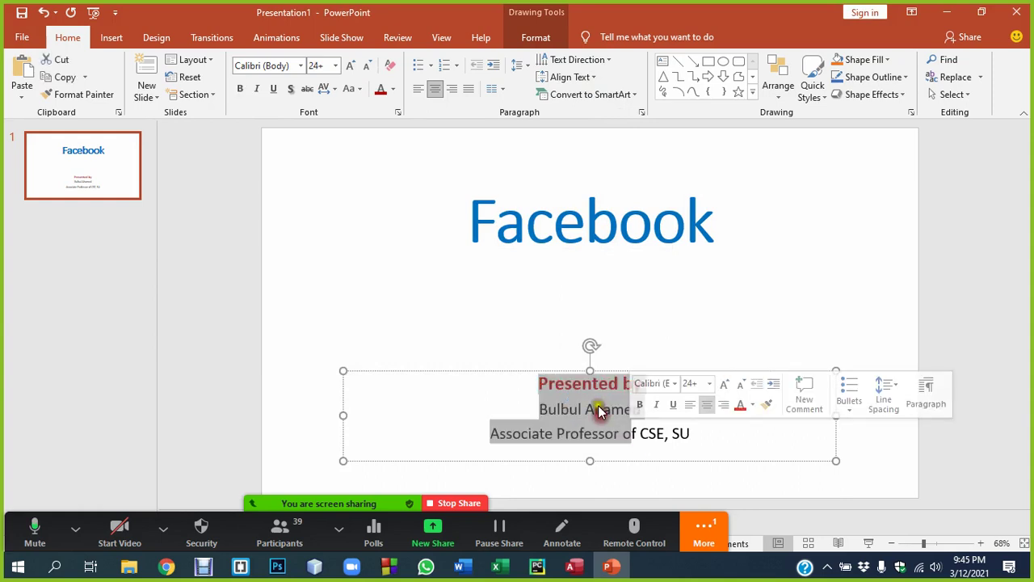
pyautogui.click(578, 409)
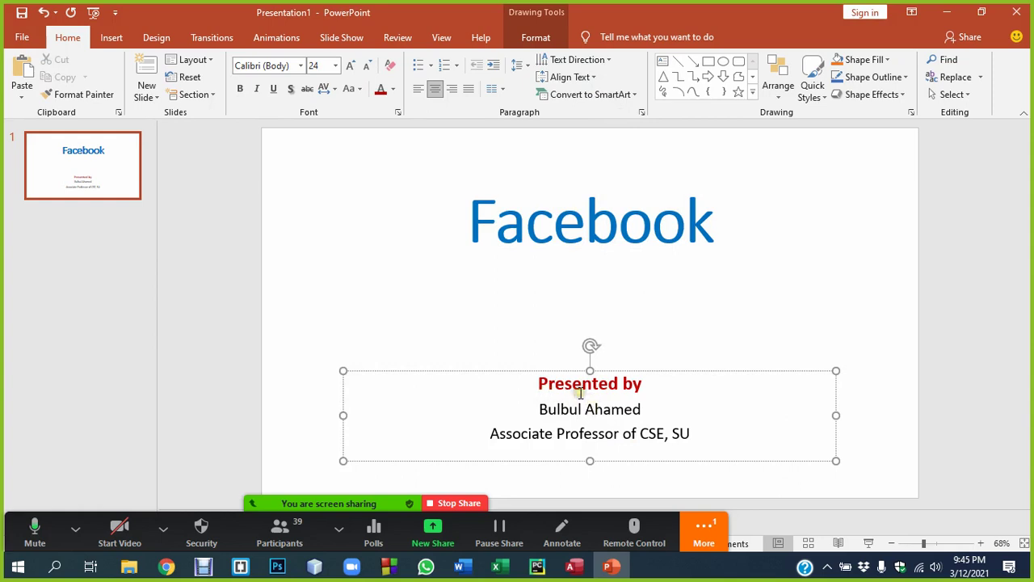
pyautogui.click(601, 404)
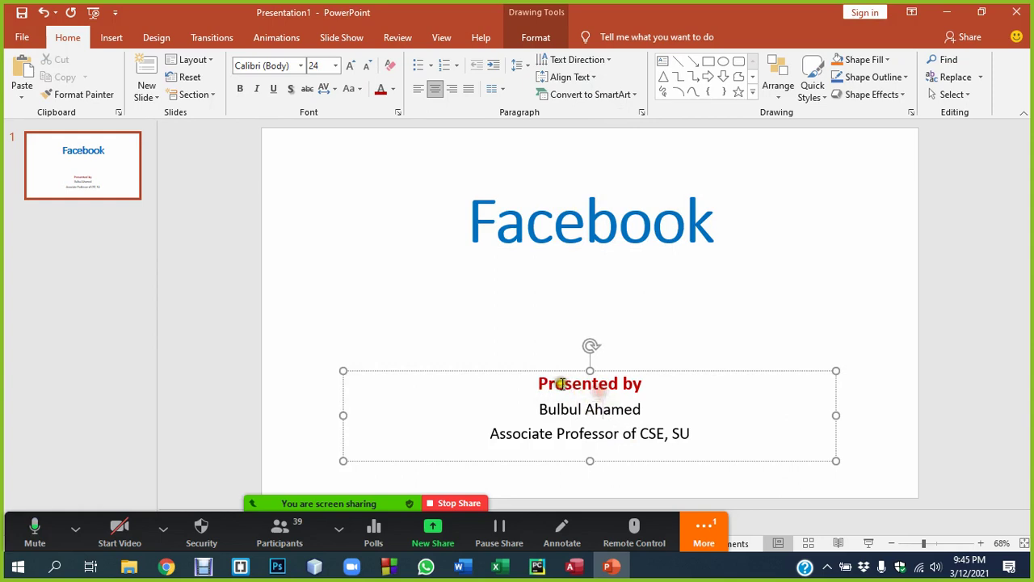
pyautogui.click(537, 383)
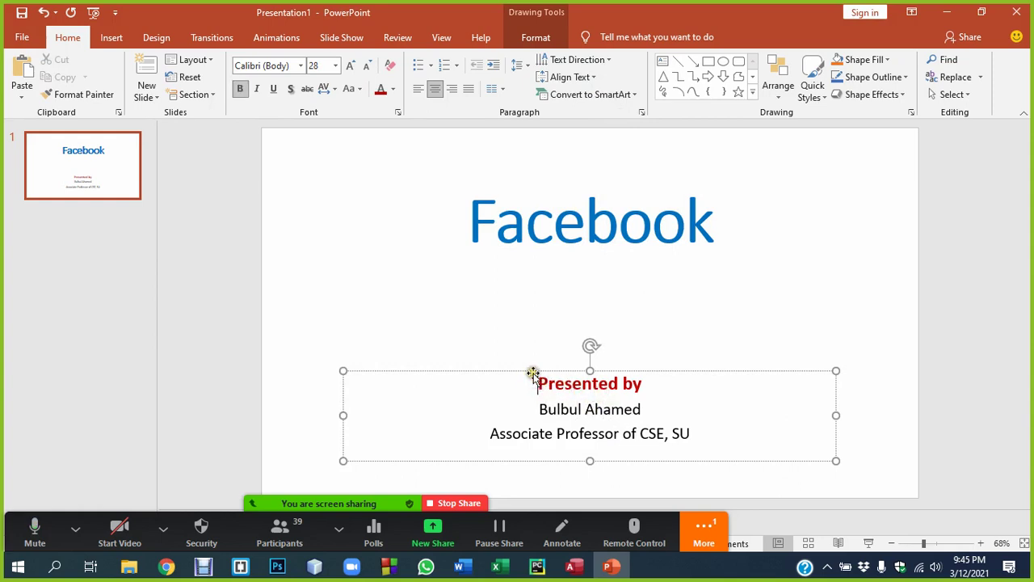
pyautogui.hotkey('ctrl', 'a')
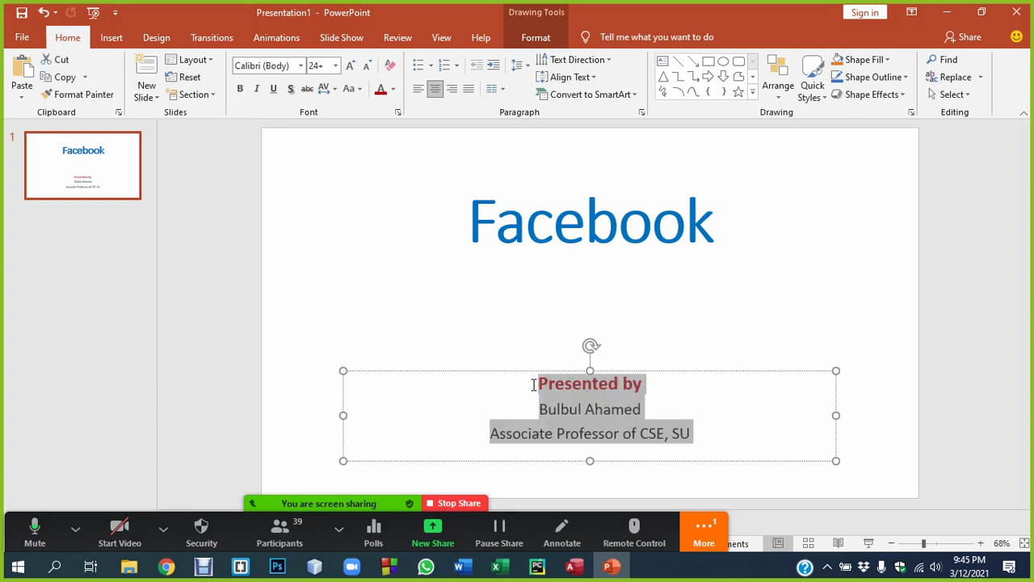
pyautogui.click(553, 412)
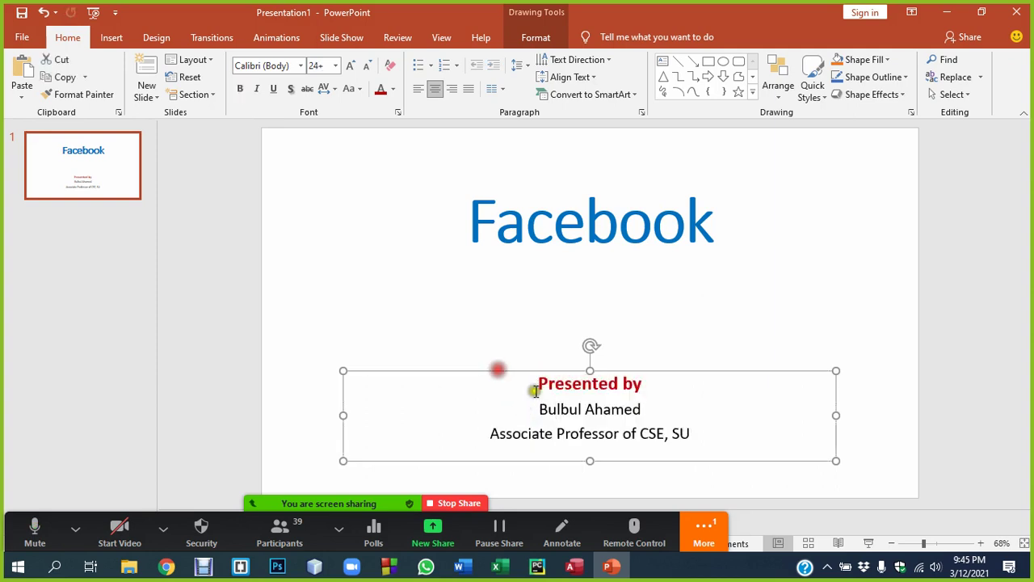
pyautogui.hotkey('ctrl', 'a')
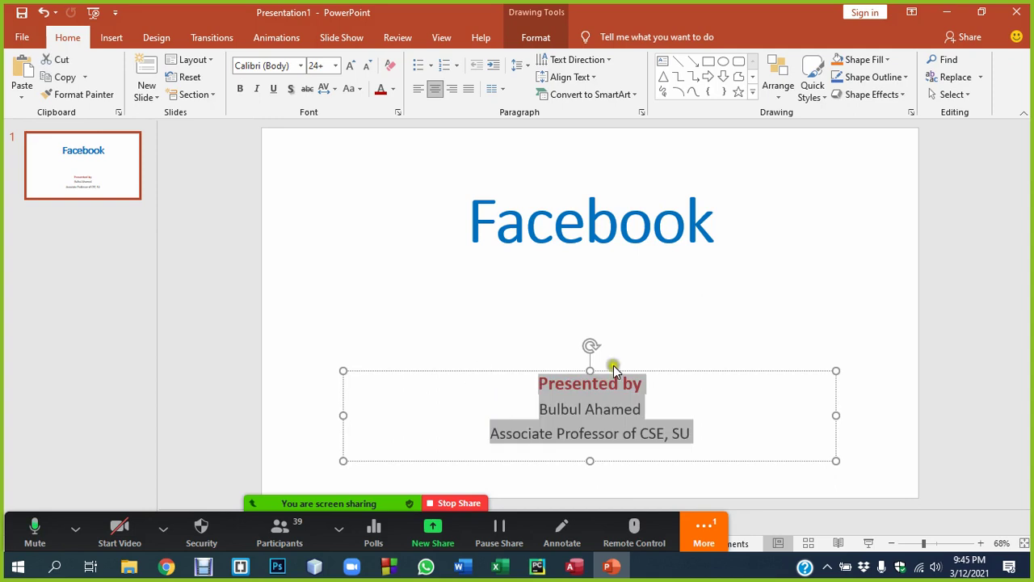
pyautogui.click(573, 217)
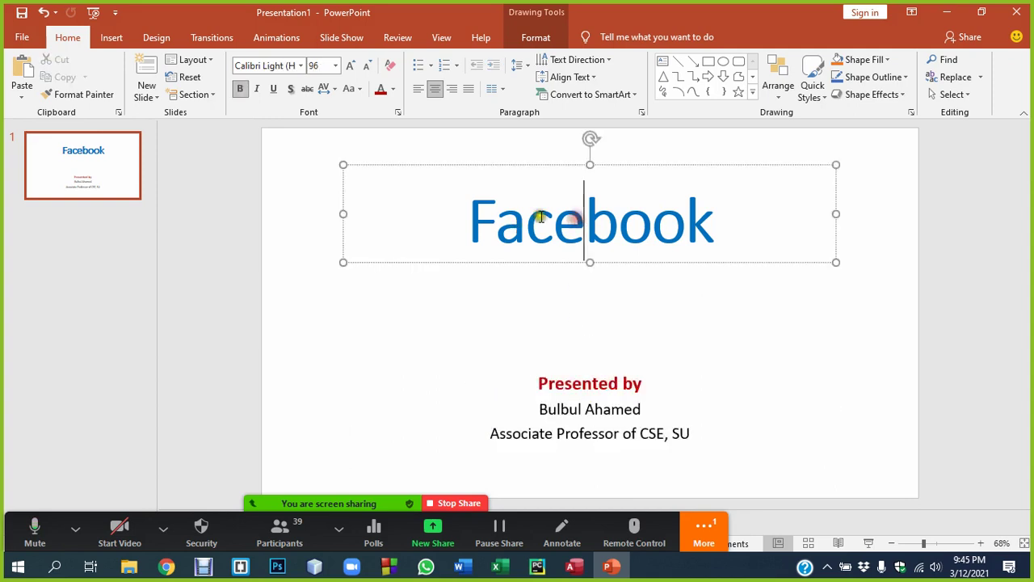
pyautogui.hotkey('ctrl', 'a')
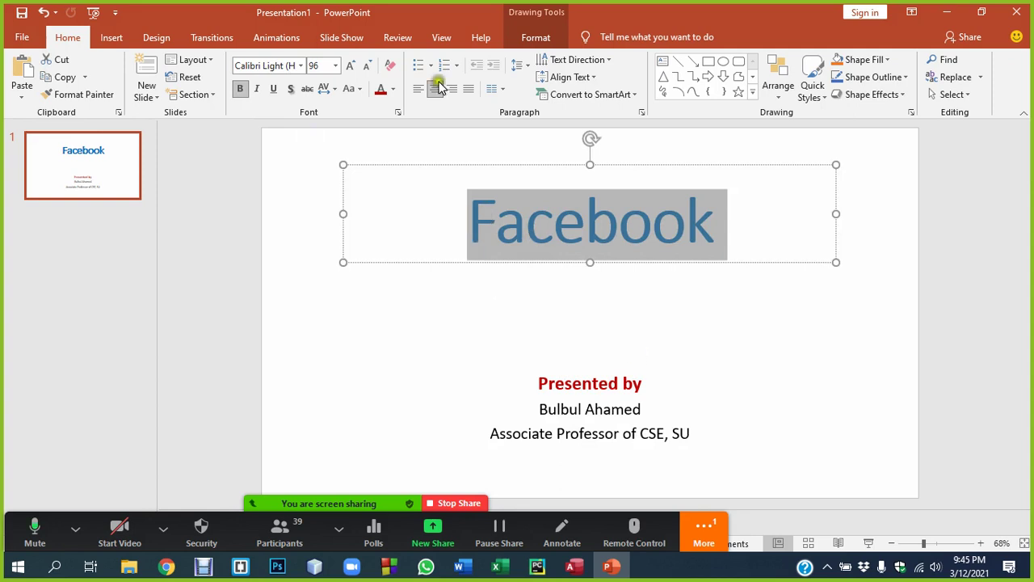
pyautogui.click(609, 387)
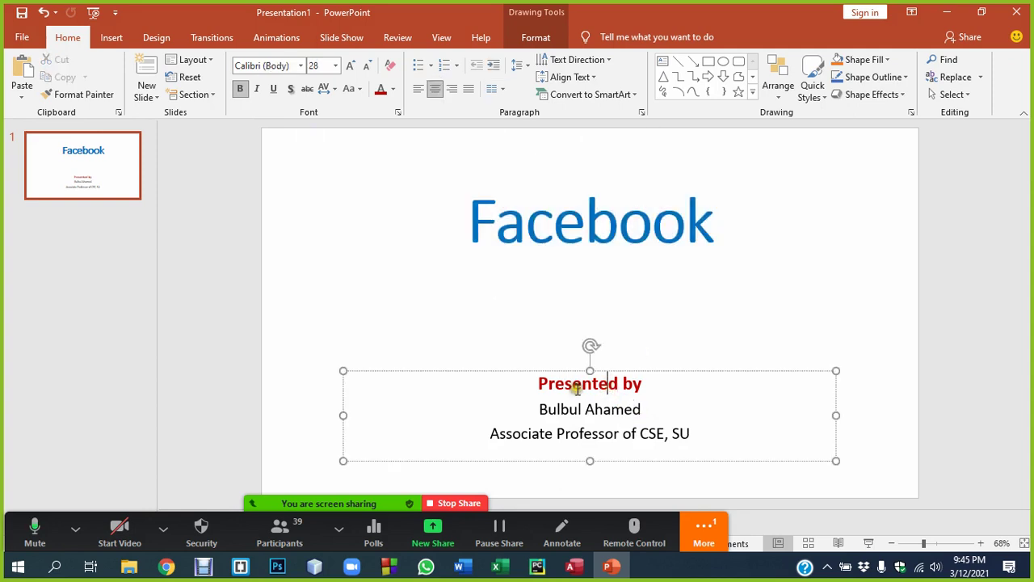
pyautogui.hotkey('ctrl', 'a')
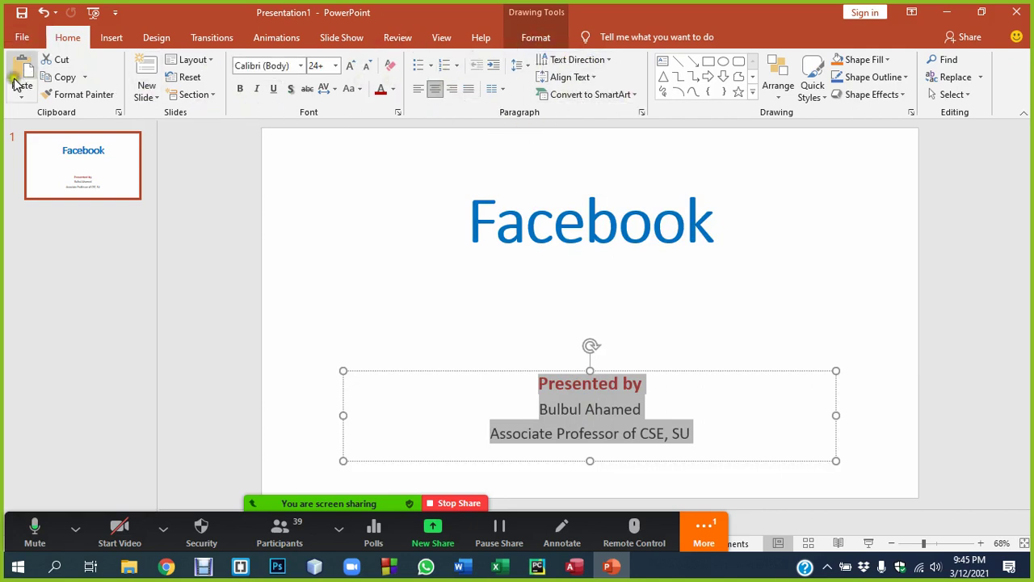
# Set the subtitle paragraphs to 0 pt spacing before and Single line spacing.
pyautogui.click(642, 112)
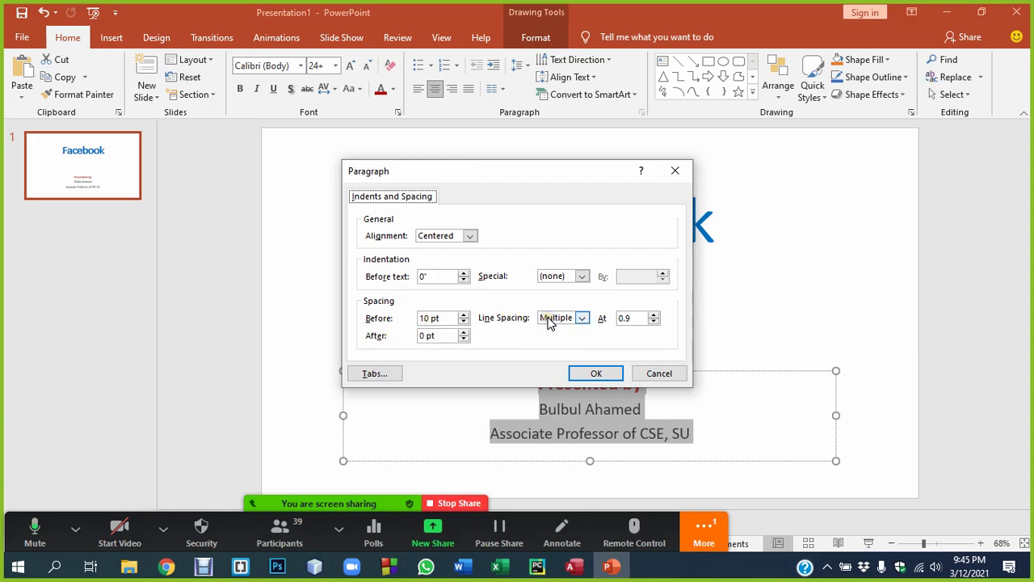
pyautogui.click(463, 321)
pyautogui.click(463, 322)
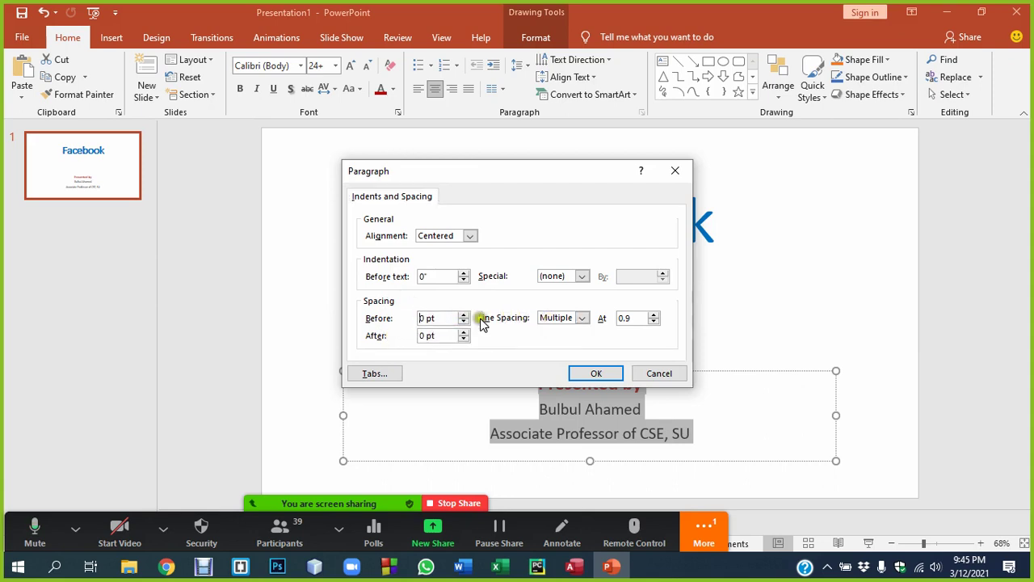
pyautogui.click(561, 318)
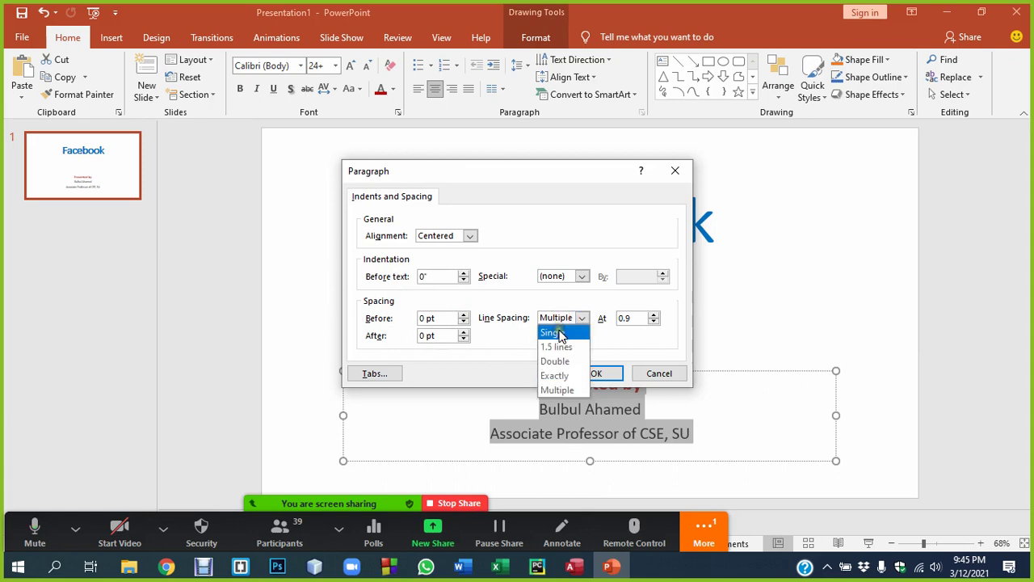
pyautogui.click(559, 333)
pyautogui.click(590, 371)
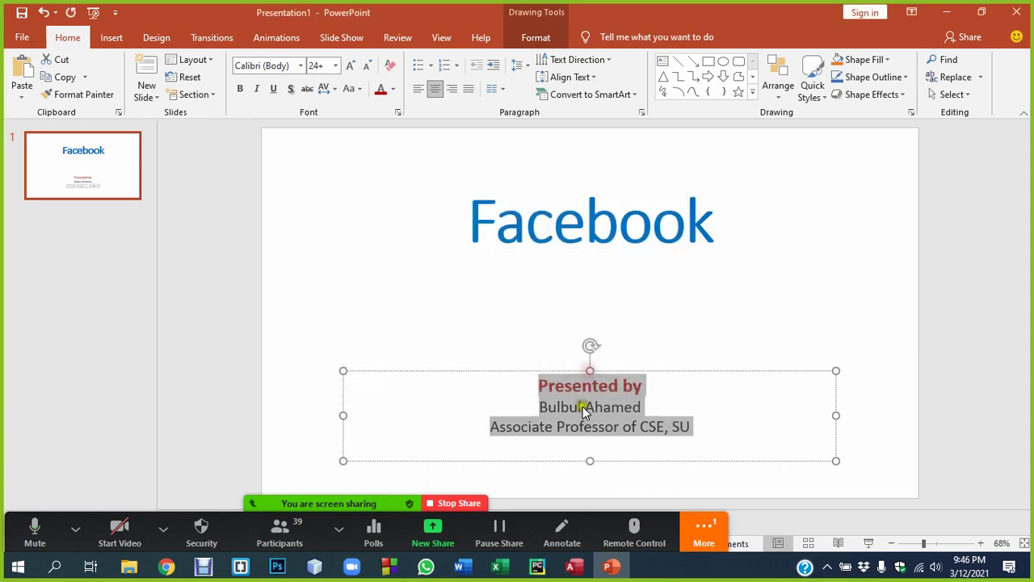
pyautogui.click(588, 420)
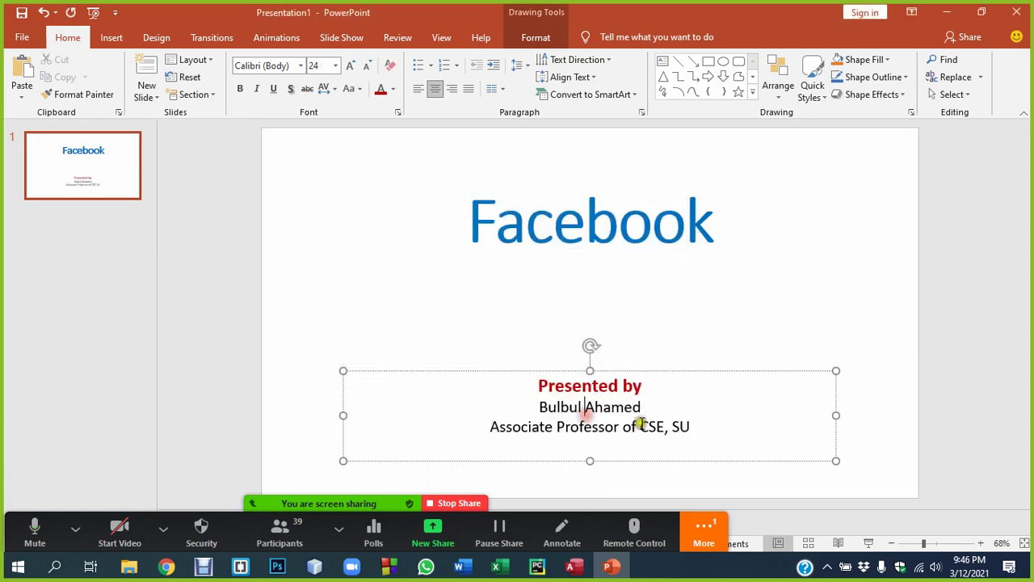
pyautogui.click(594, 444)
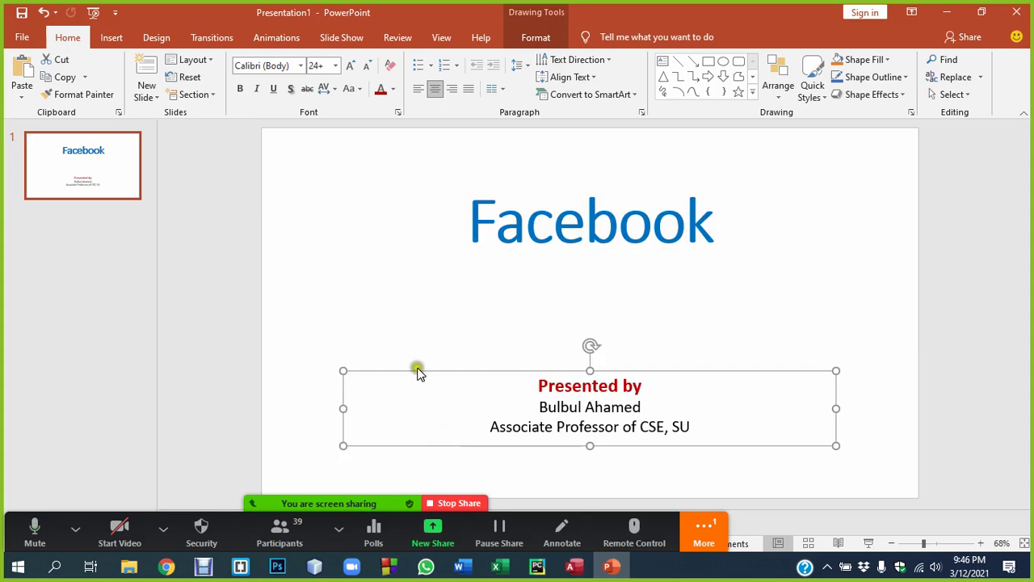
pyautogui.click(495, 90)
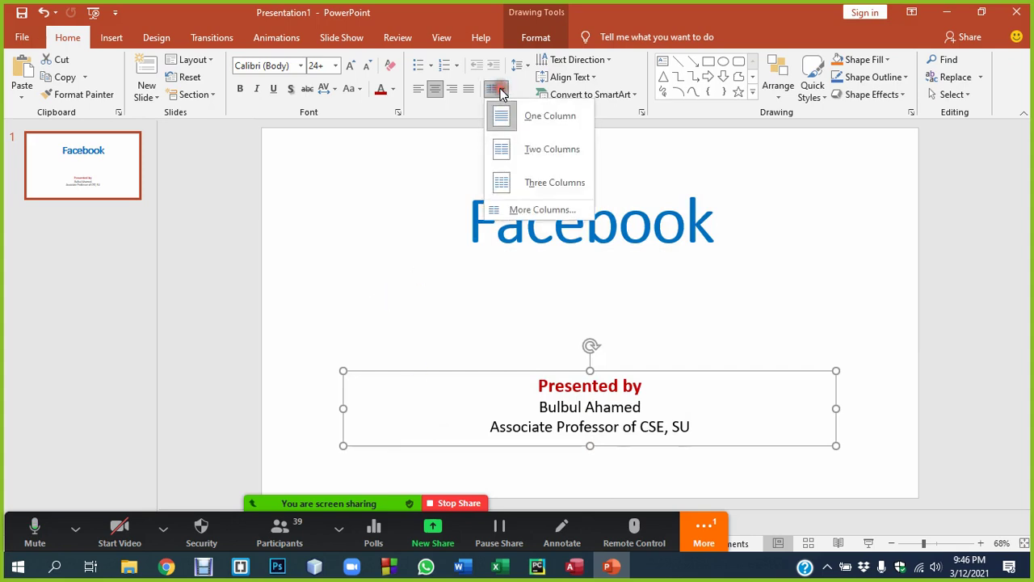
pyautogui.click(428, 111)
pyautogui.click(513, 71)
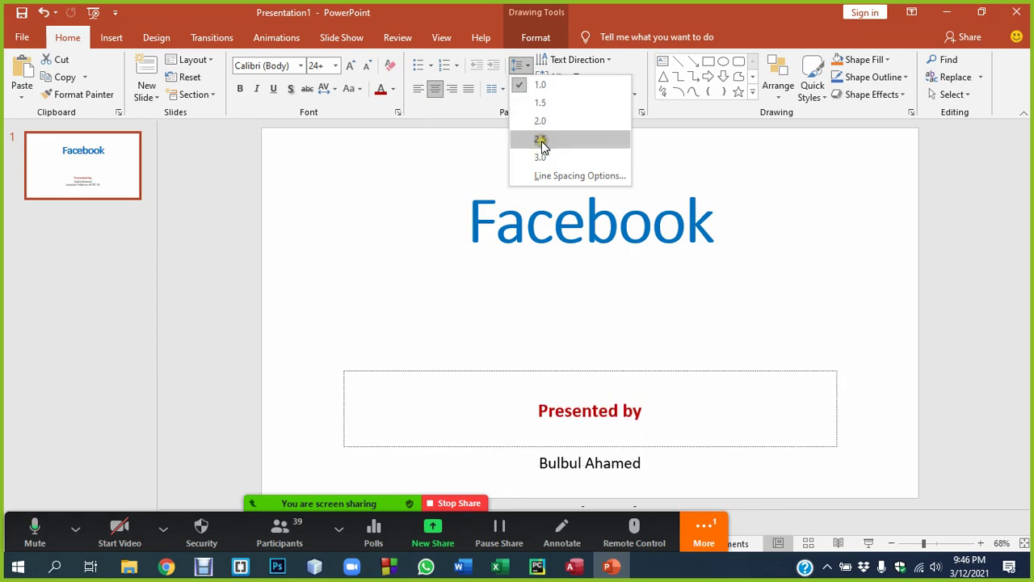
pyautogui.click(771, 219)
pyautogui.click(594, 402)
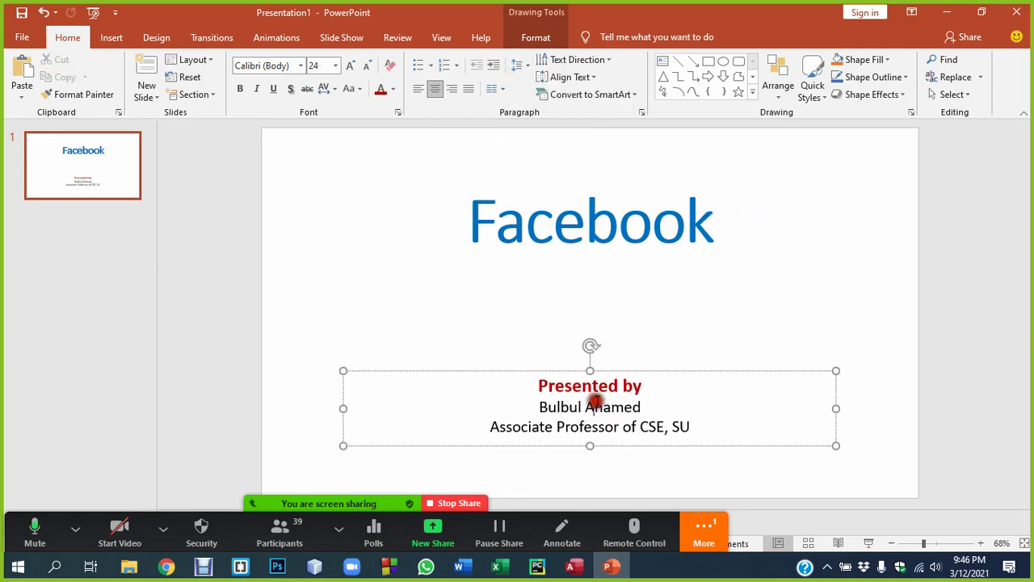
pyautogui.click(641, 114)
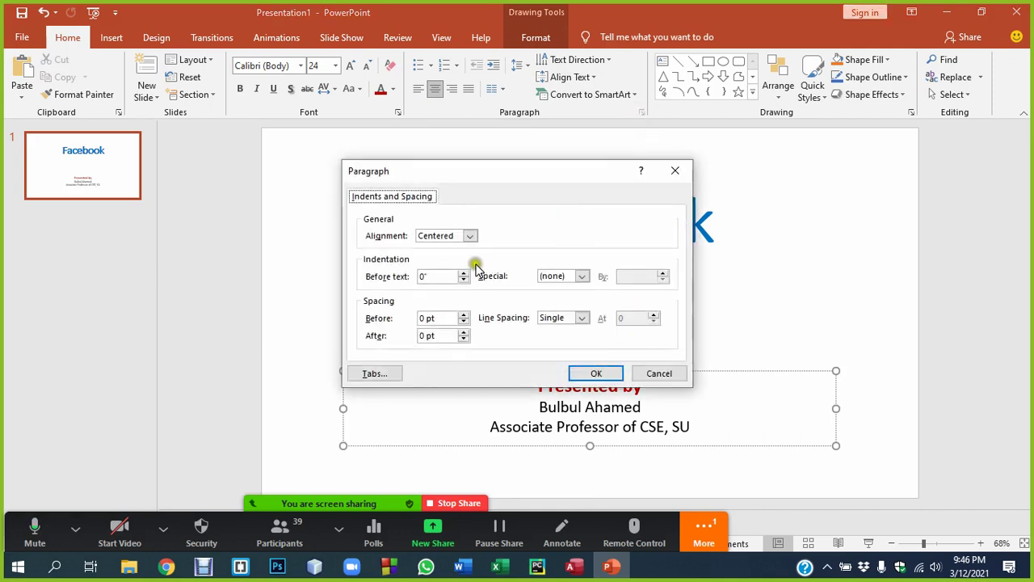
pyautogui.click(575, 319)
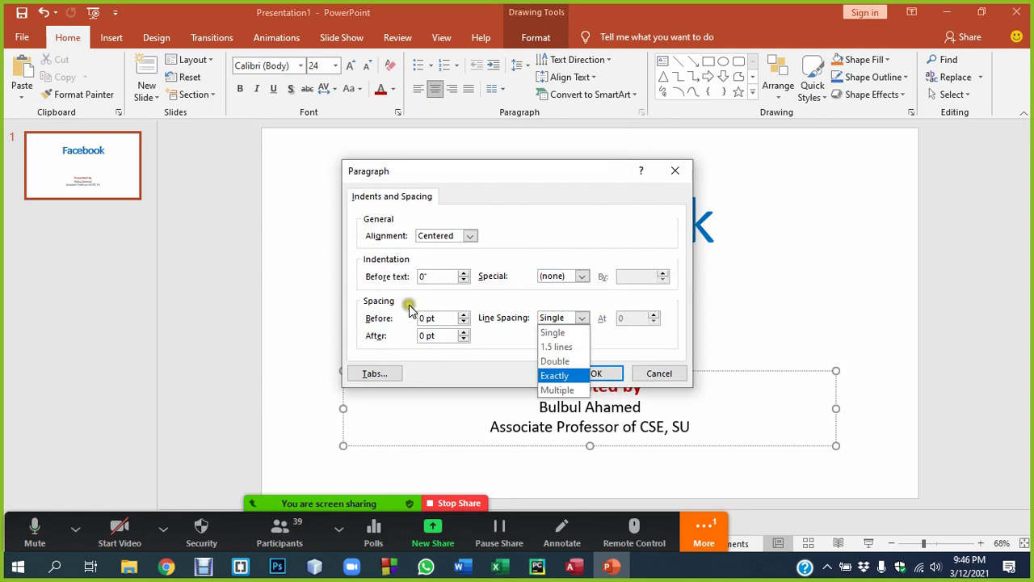
pyautogui.click(672, 169)
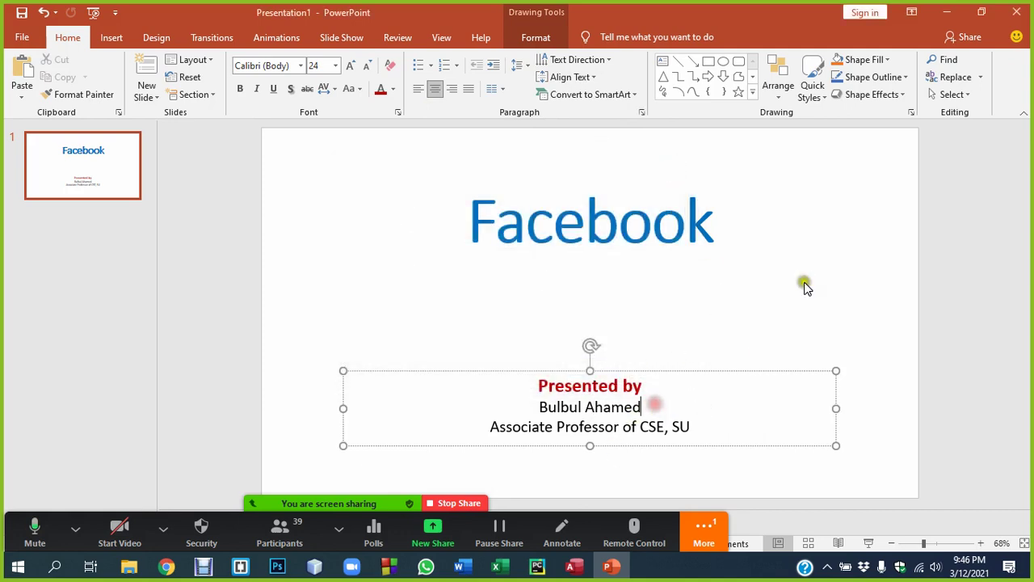
pyautogui.click(850, 249)
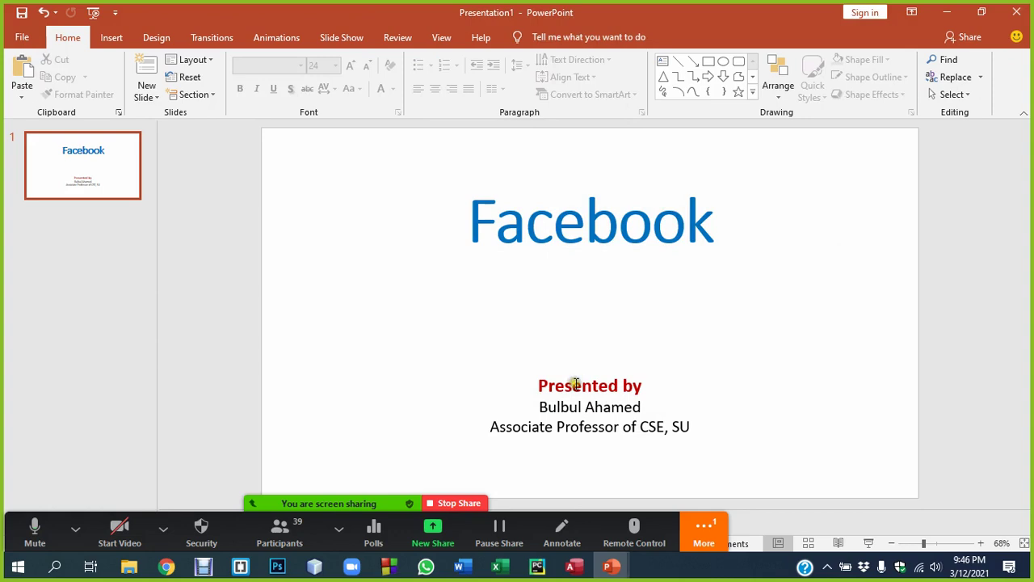
pyautogui.press('F5')
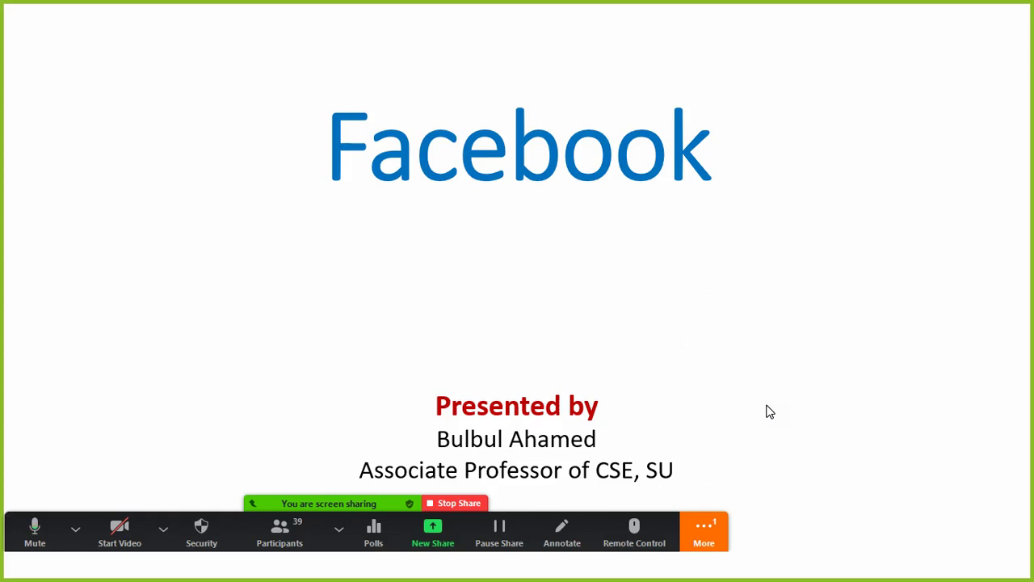
pyautogui.press('Escape')
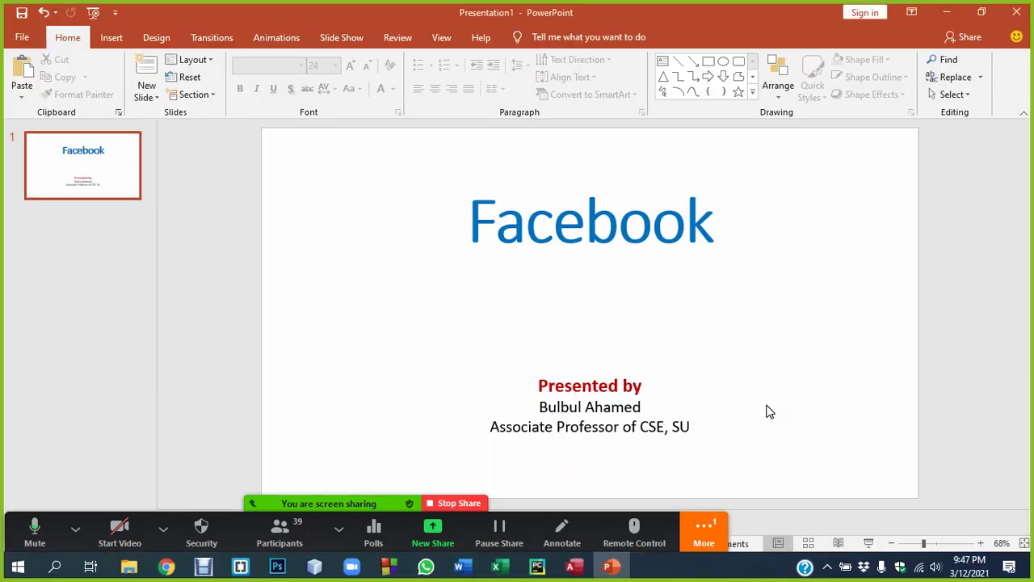
# Start the slide show of the Facebook title slide with F5.
pyautogui.click(767, 405)
pyautogui.click(602, 387)
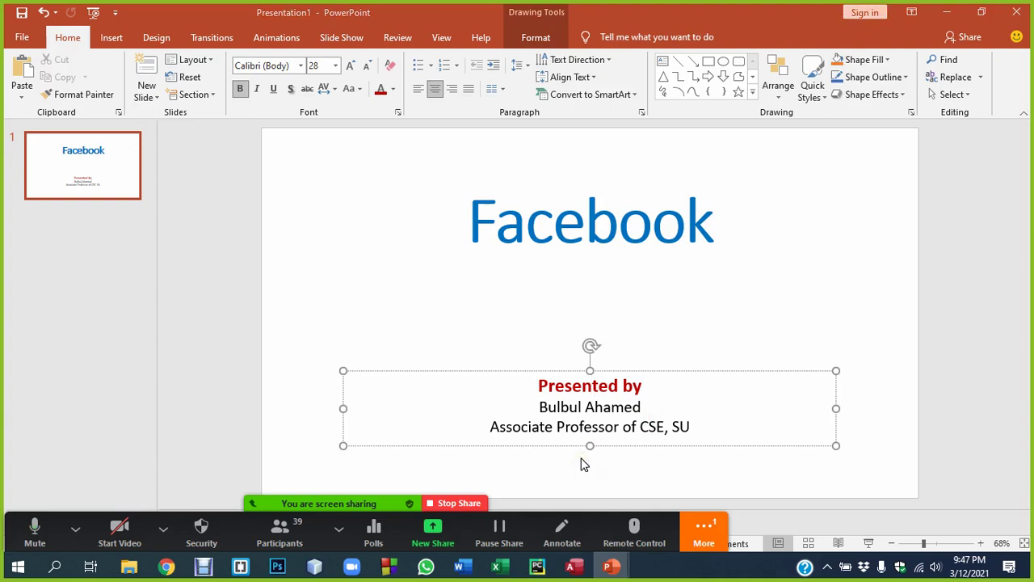
pyautogui.press('F5')
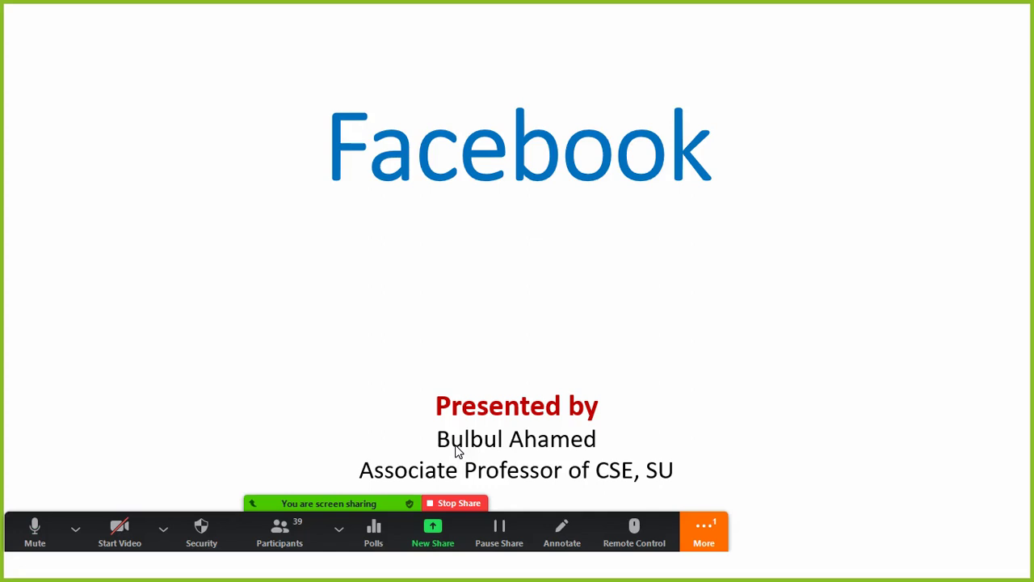
# Exit the slide show back to Normal editing view.
pyautogui.press('Escape')
pyautogui.click(525, 213)
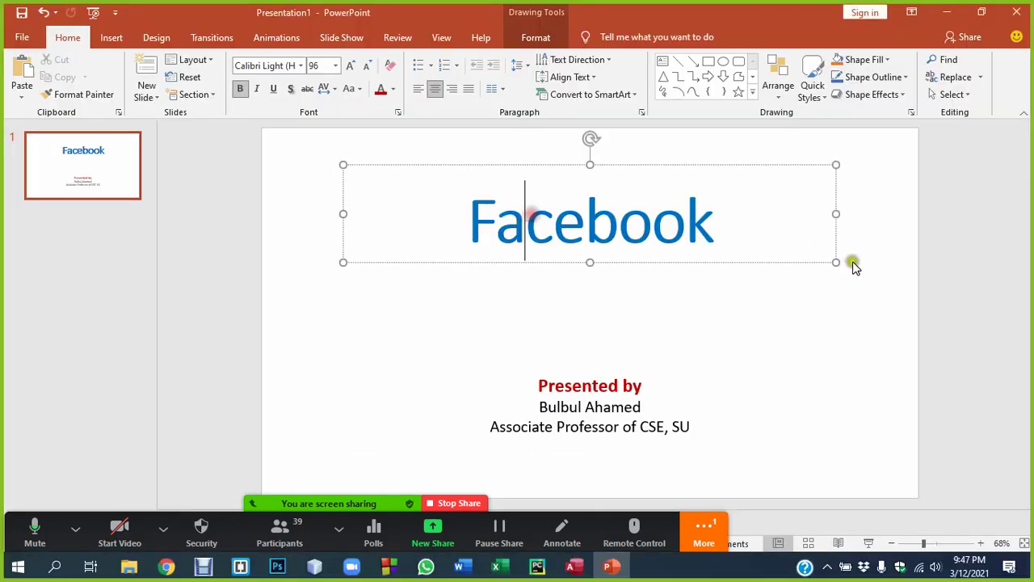
pyautogui.click(856, 314)
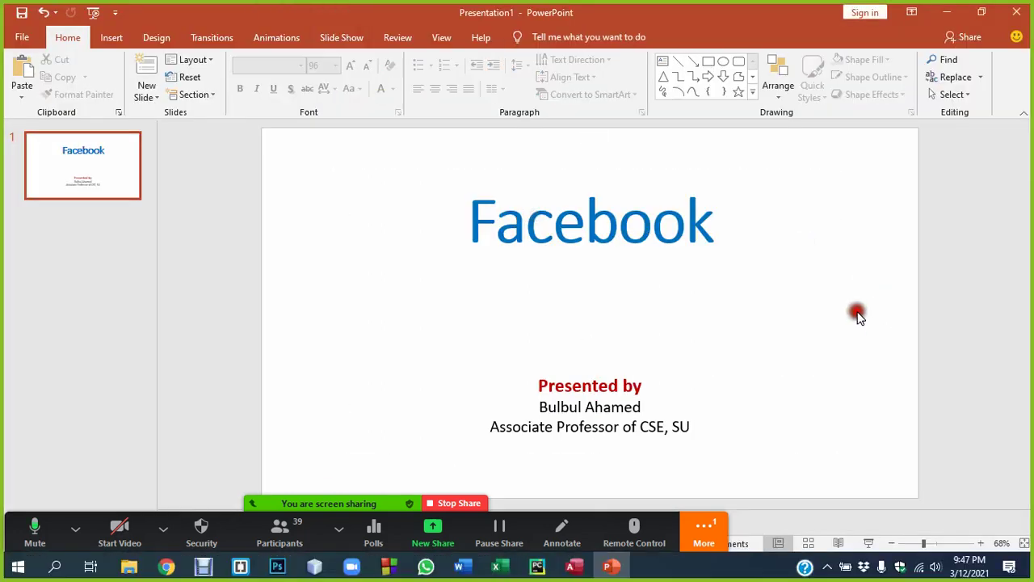
pyautogui.click(767, 338)
pyautogui.click(766, 338)
pyautogui.click(720, 311)
# Leave the title placeholder and put focus on the slide 1 thumbnail.
pyautogui.click(543, 225)
pyautogui.click(584, 409)
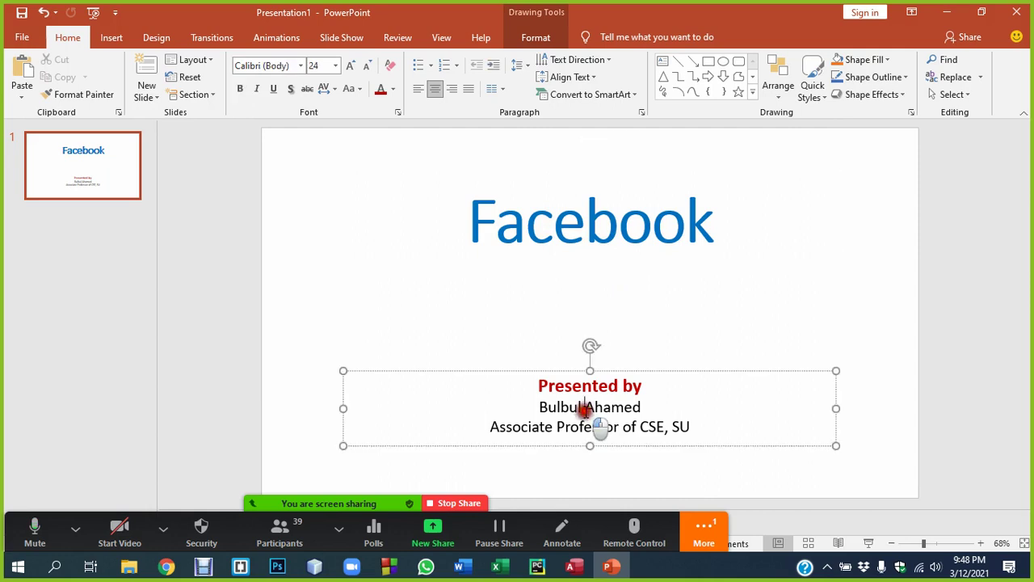
pyautogui.click(575, 220)
pyautogui.click(604, 387)
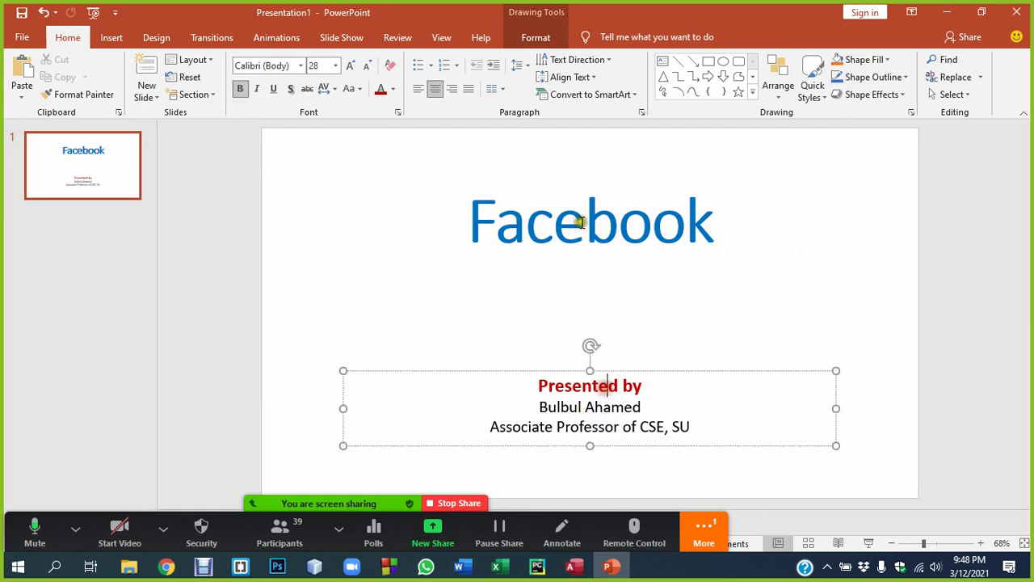
pyautogui.click(582, 217)
pyautogui.click(594, 407)
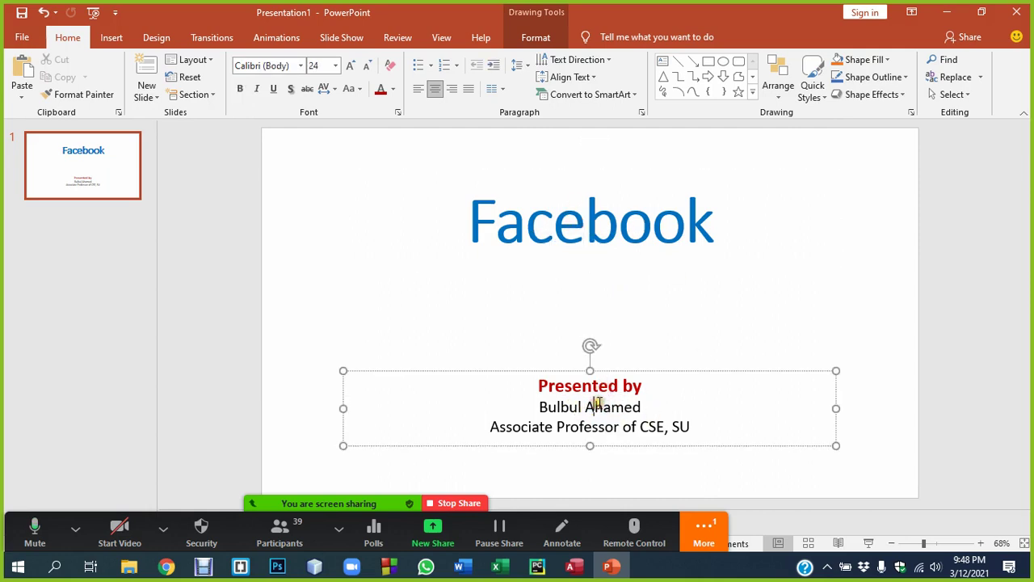
pyautogui.click(564, 212)
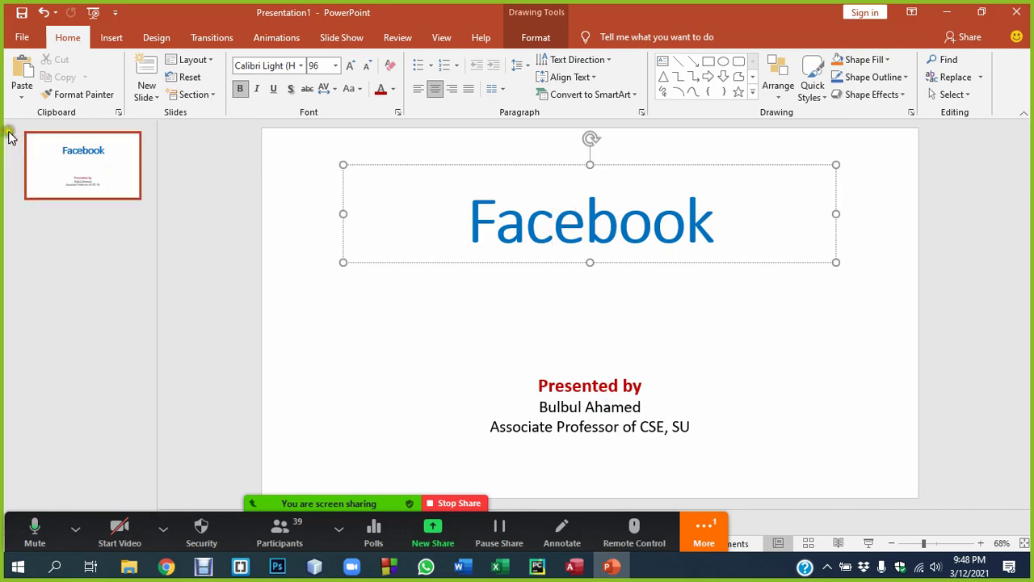
pyautogui.click(81, 174)
pyautogui.click(100, 172)
pyautogui.click(86, 172)
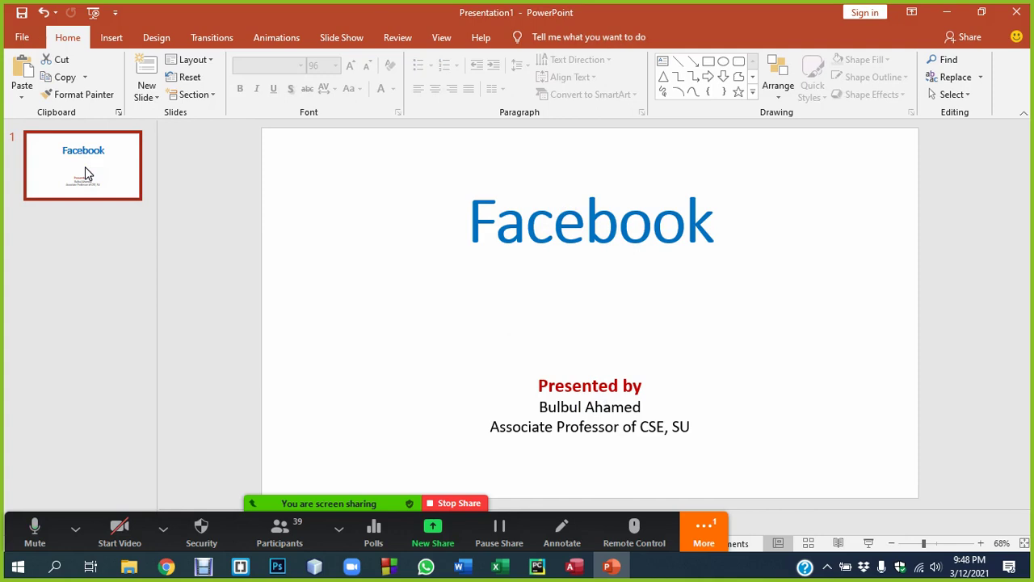
pyautogui.press('Return')
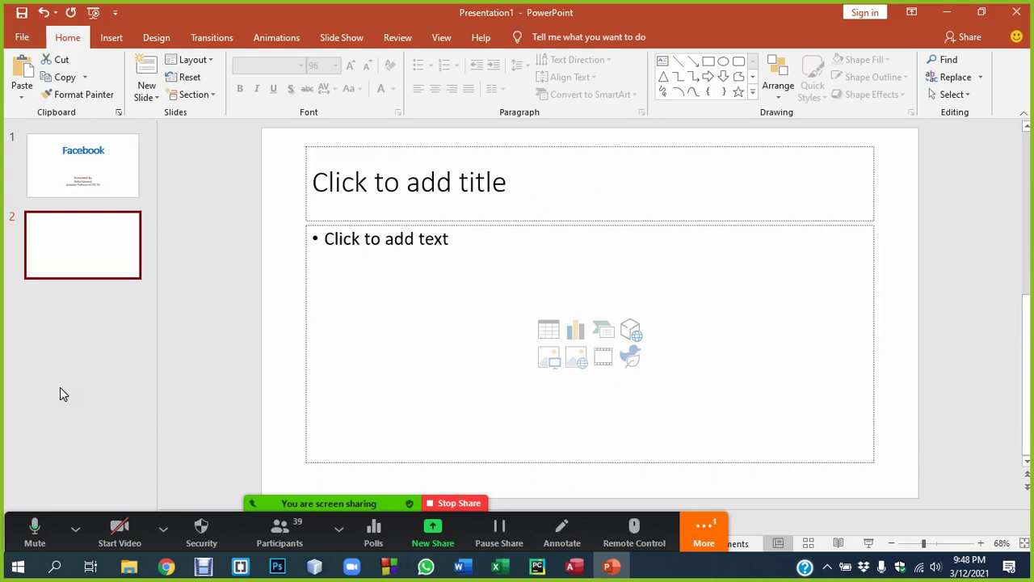
pyautogui.press('Return')
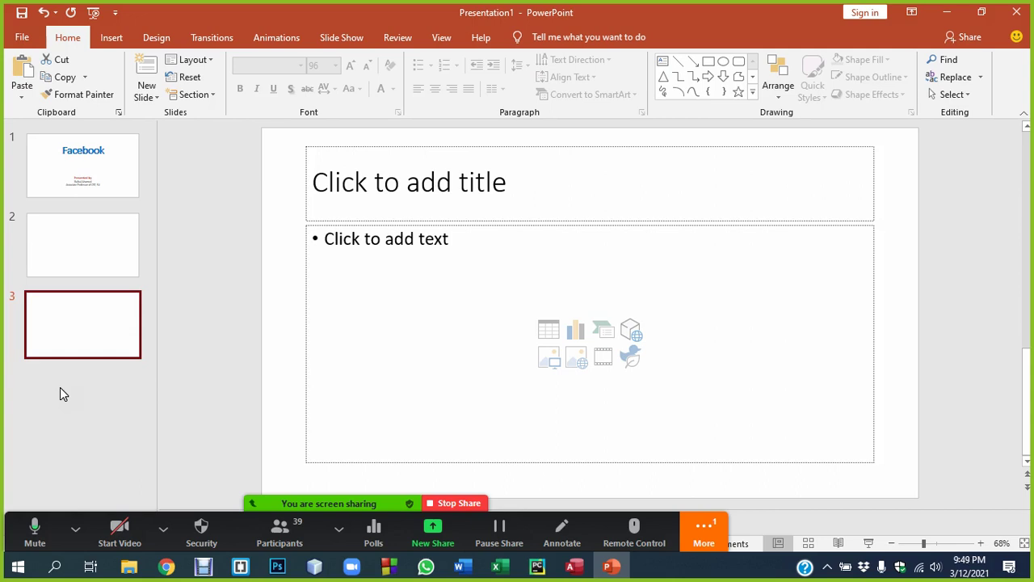
pyautogui.press('Delete')
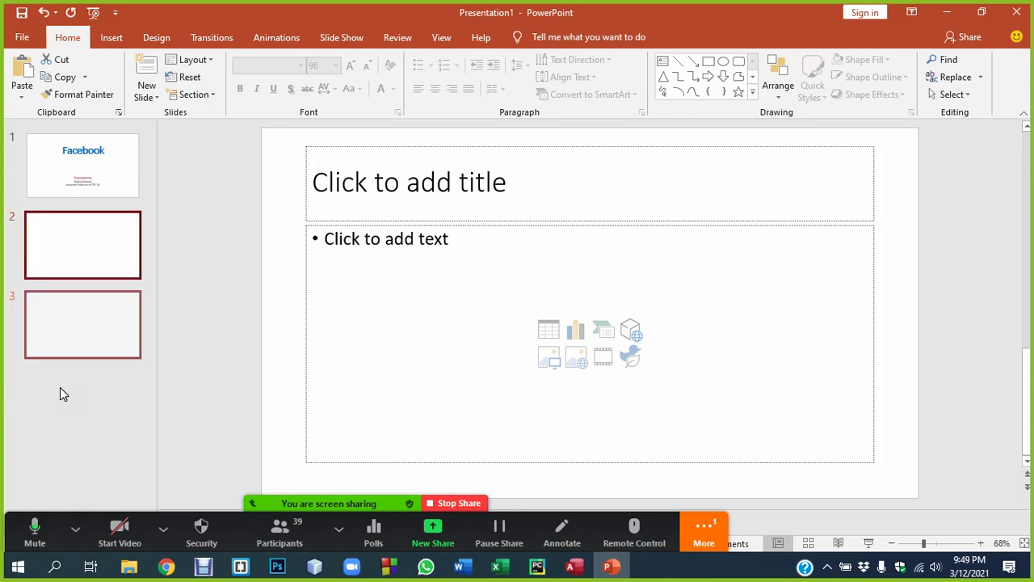
pyautogui.press('Delete')
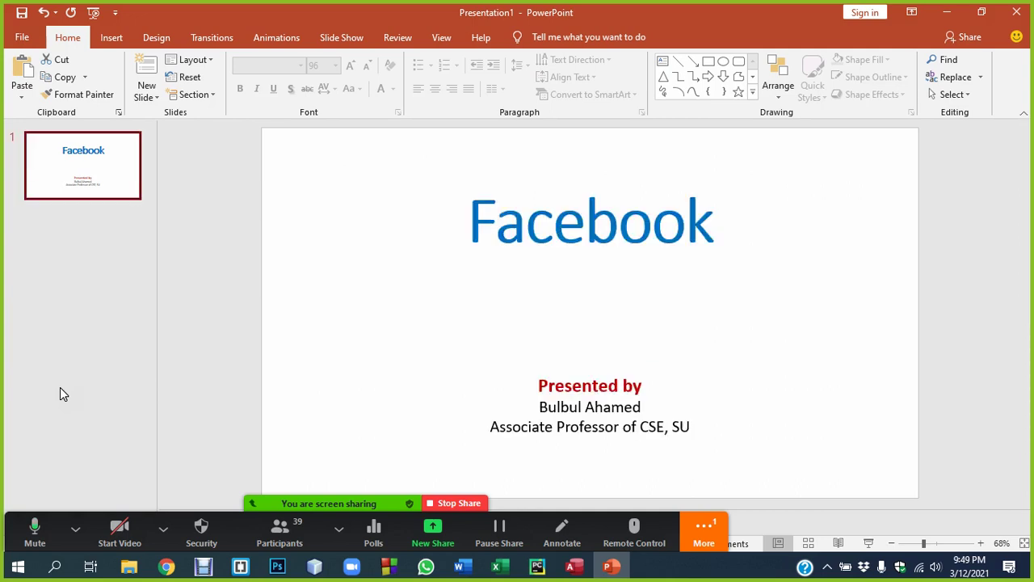
pyautogui.press('Delete')
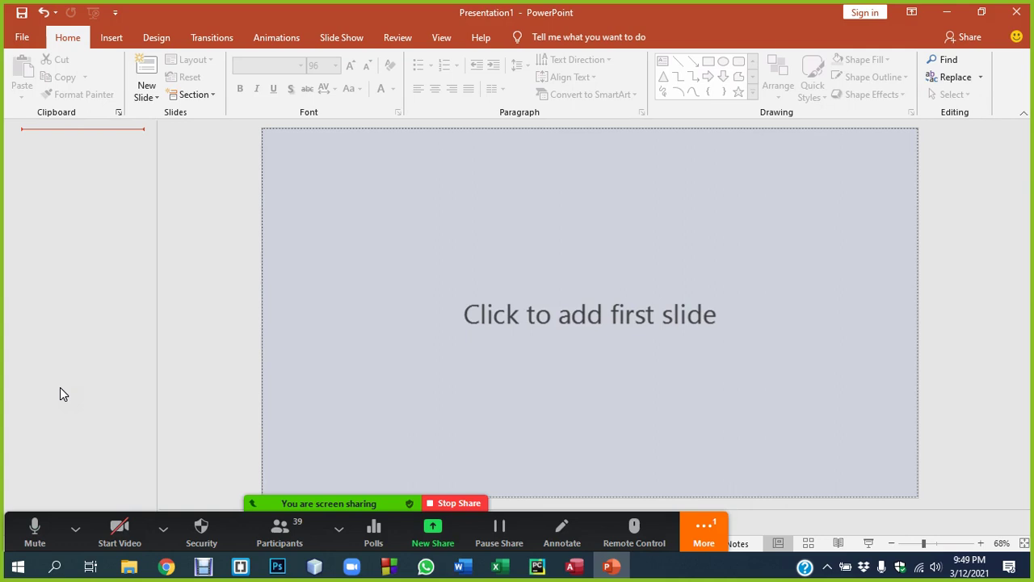
pyautogui.hotkey('ctrl', 'z')
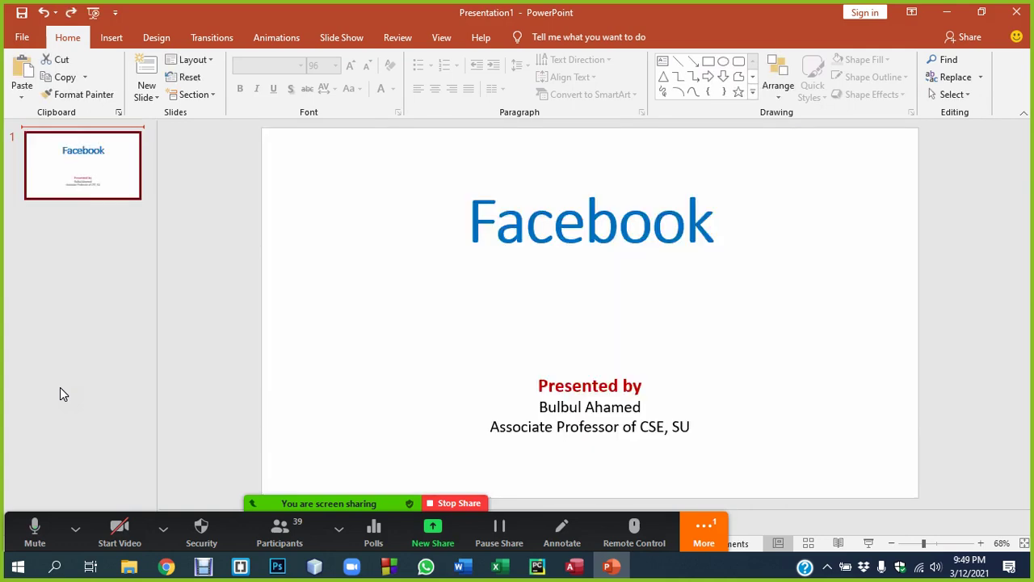
pyautogui.press('Return')
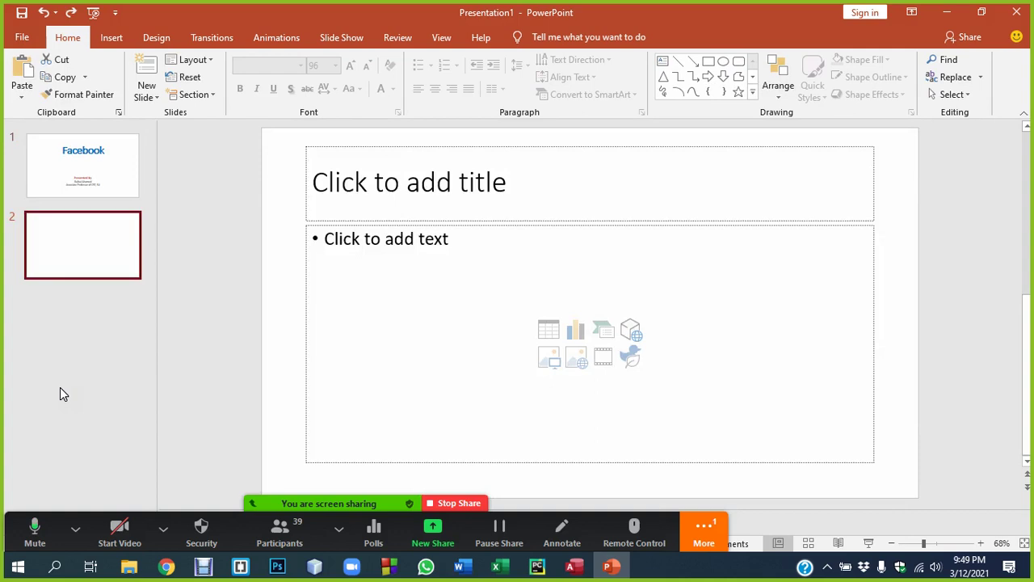
pyautogui.press('Return')
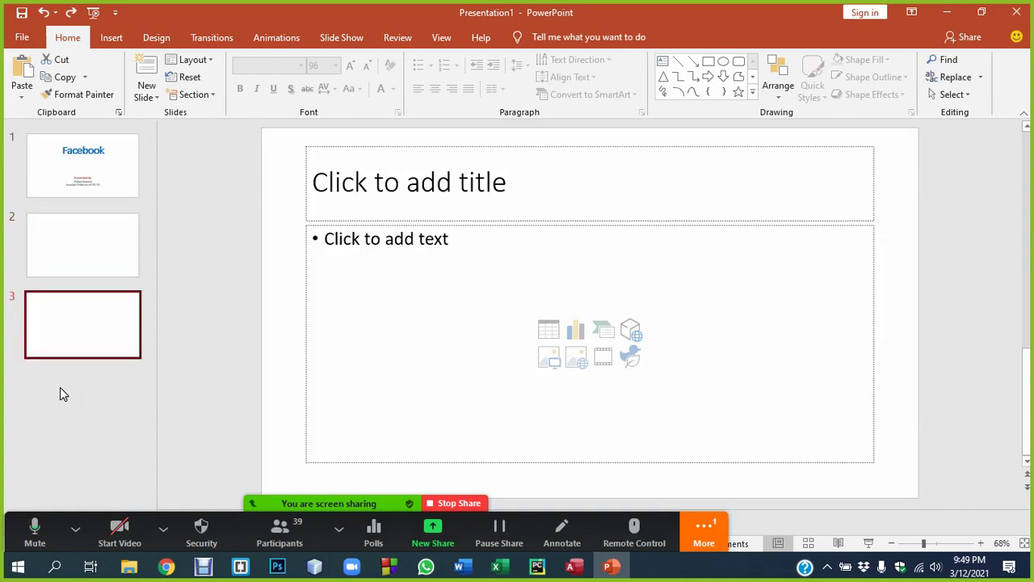
pyautogui.press('Return')
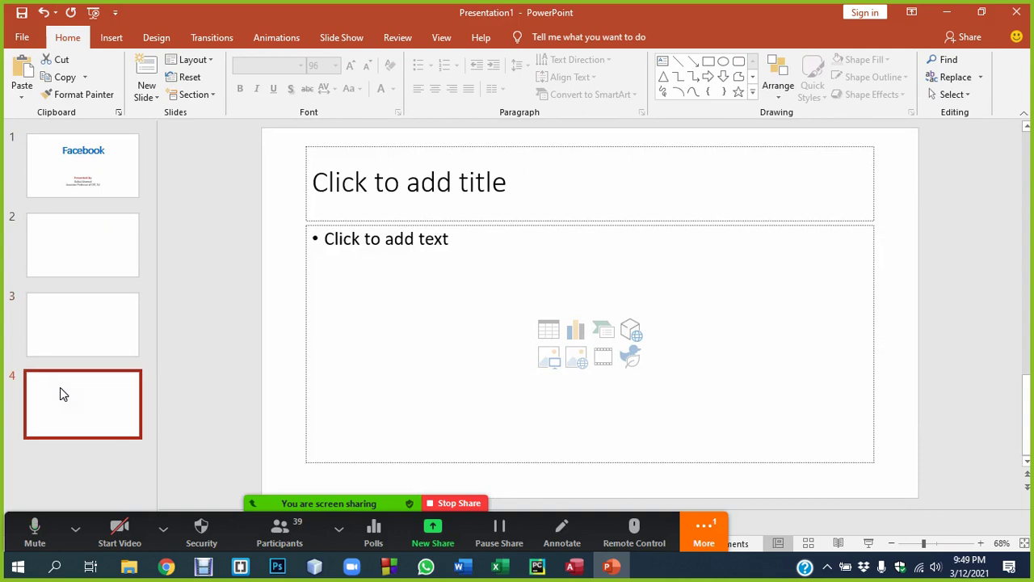
pyautogui.press('Delete')
pyautogui.press('Delete')
pyautogui.press('Delete')
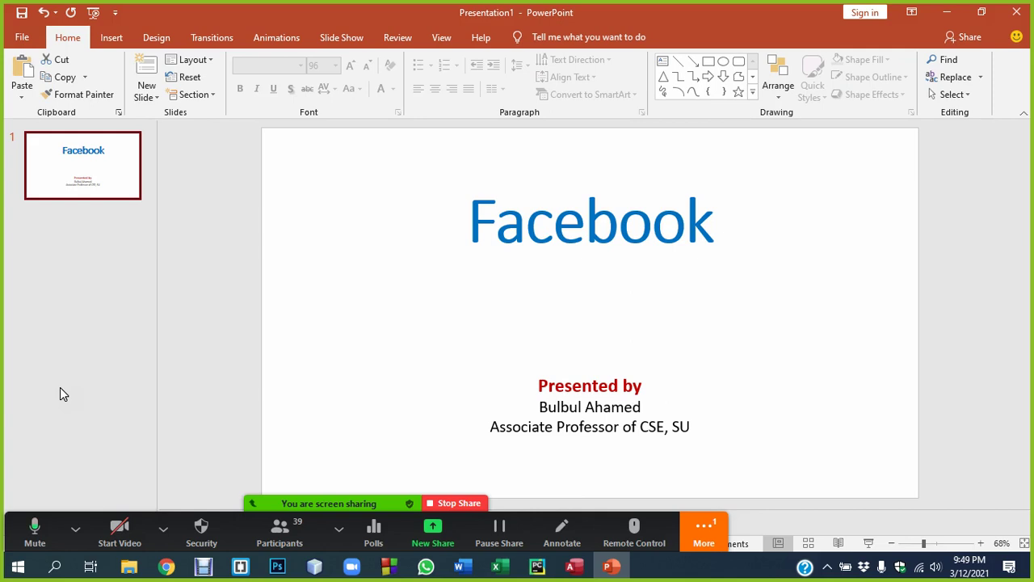
pyautogui.click(75, 529)
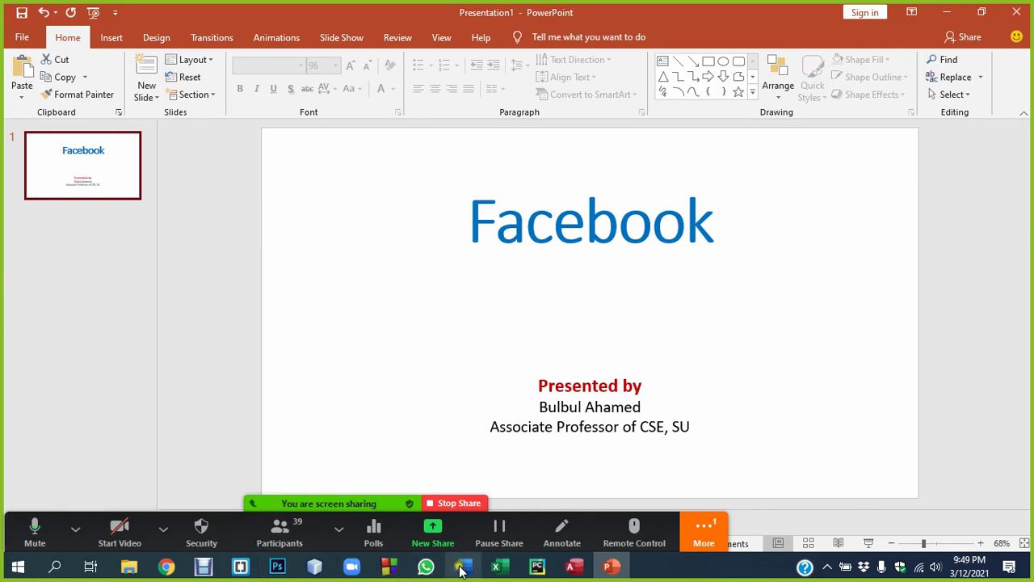
# In the Word note, add the line 'New Slide: Enter'.
pyautogui.moveTo(461, 567)
pyautogui.click(436, 497)
pyautogui.press('Return')
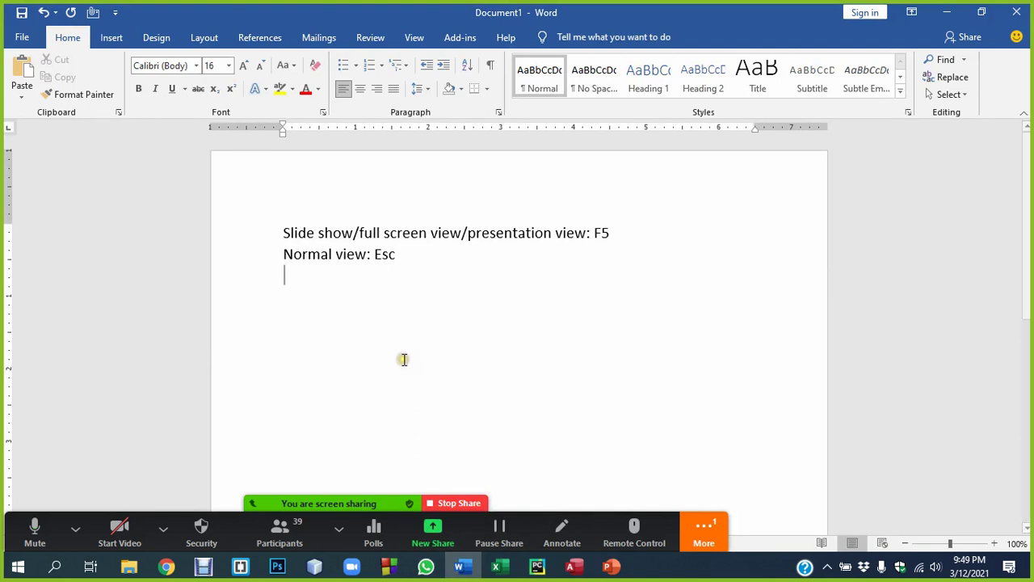
pyautogui.write('Enter:')
pyautogui.press('BackSpace')
pyautogui.press('BackSpace')
pyautogui.press('BackSpace')
pyautogui.press('BackSpace')
pyautogui.press('BackSpace')
pyautogui.press('BackSpace')
pyautogui.write('Nw')
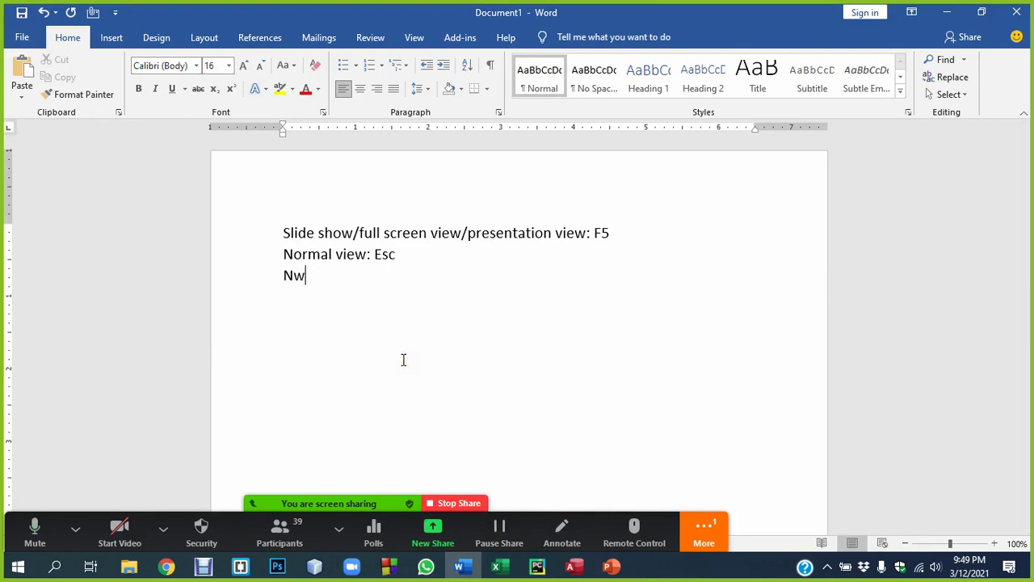
pyautogui.write('e')
pyautogui.press('BackSpace')
pyautogui.press('BackSpace')
pyautogui.write('e')
pyautogui.write('w Sk')
pyautogui.press('BackSpace')
pyautogui.write('lide: ')
pyautogui.write('Enter')
# Add a 'Delete Slide: Backspace / Delete' line, fixing its capitalisation, then return to PowerPoint.
pyautogui.press('Return')
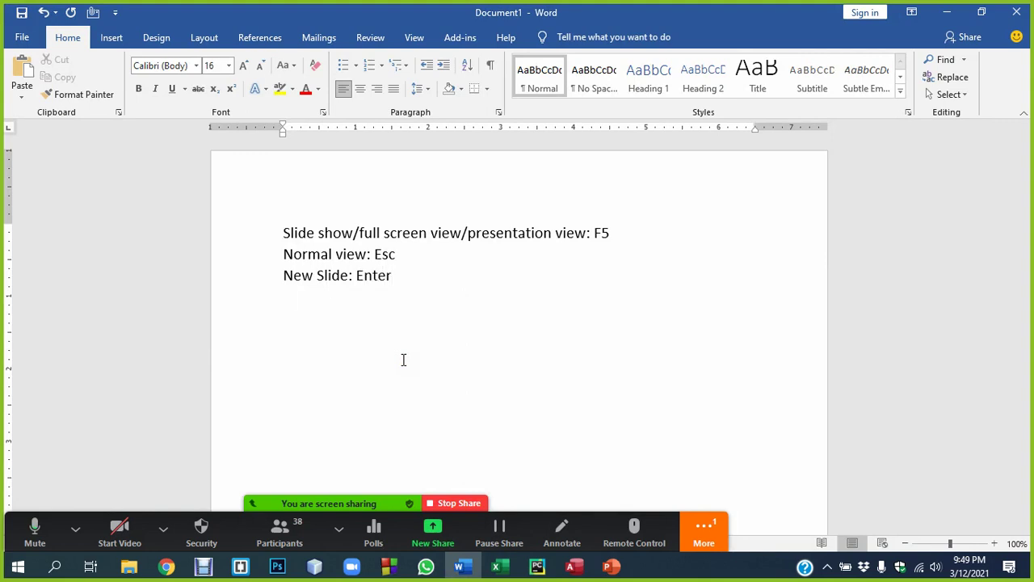
pyautogui.write('Delete ')
pyautogui.write('Slide: ')
pyautogui.write('Backspace ')
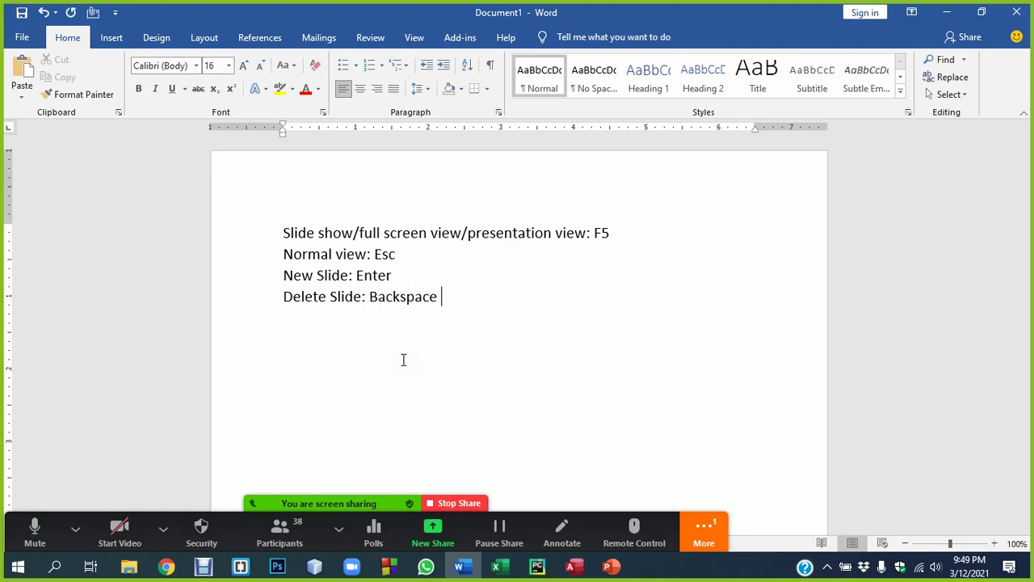
pyautogui.write('/ de')
pyautogui.write('lete')
pyautogui.press('Left')
pyautogui.press('Left')
pyautogui.press('Left')
pyautogui.press('Left')
pyautogui.press('Left')
pyautogui.press('BackSpace')
pyautogui.write('B')
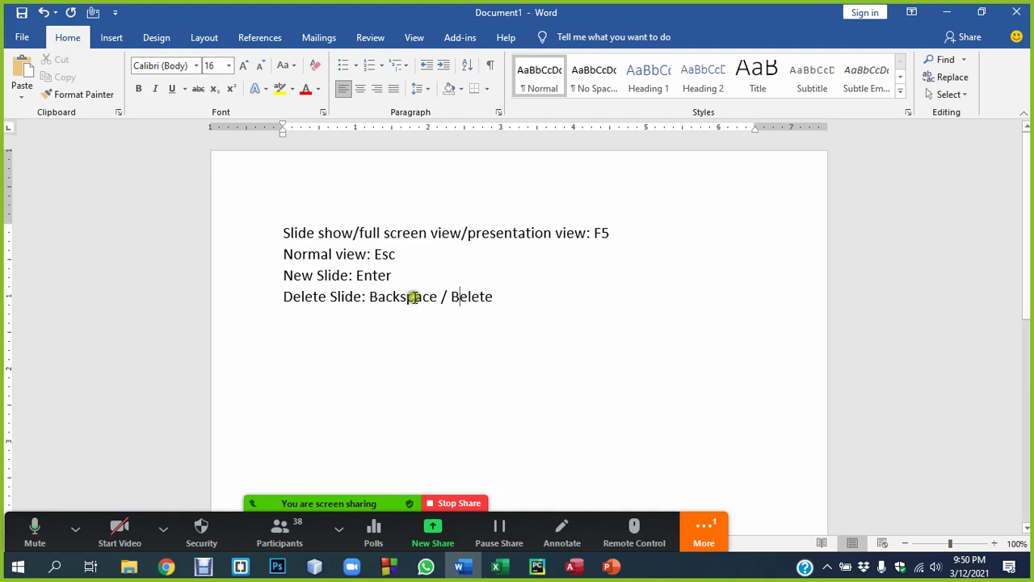
pyautogui.hotkey('alt', 'Tab')
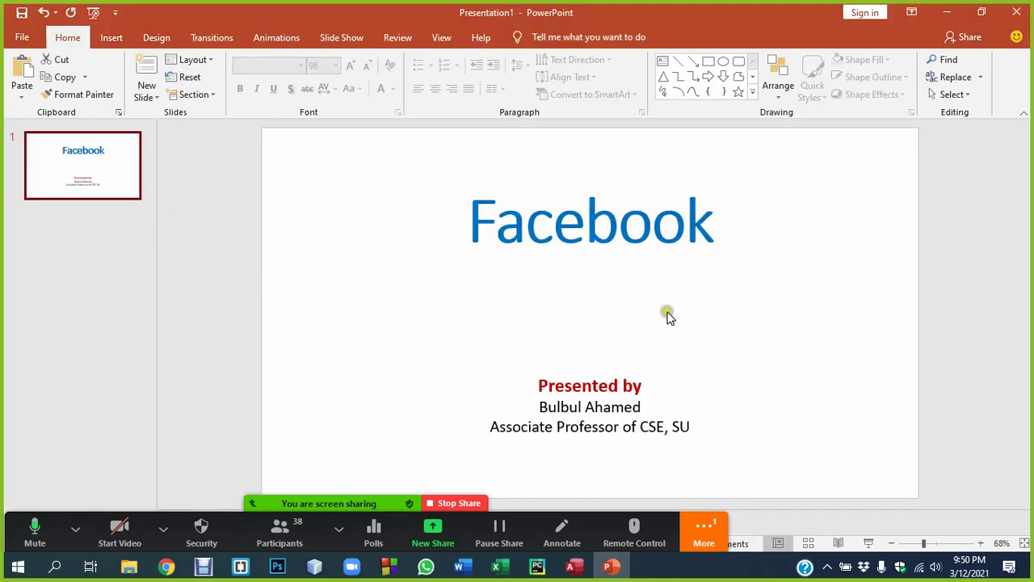
# Add two blank slides after the Facebook slide with Enter, then bring Word forward.
pyautogui.click(134, 188)
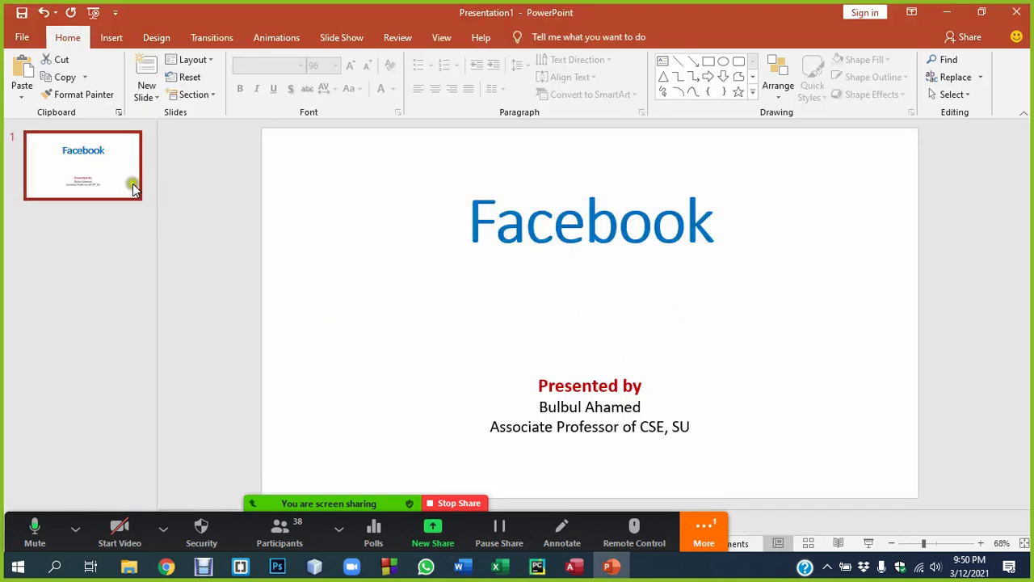
pyautogui.click(67, 167)
pyautogui.press('Return')
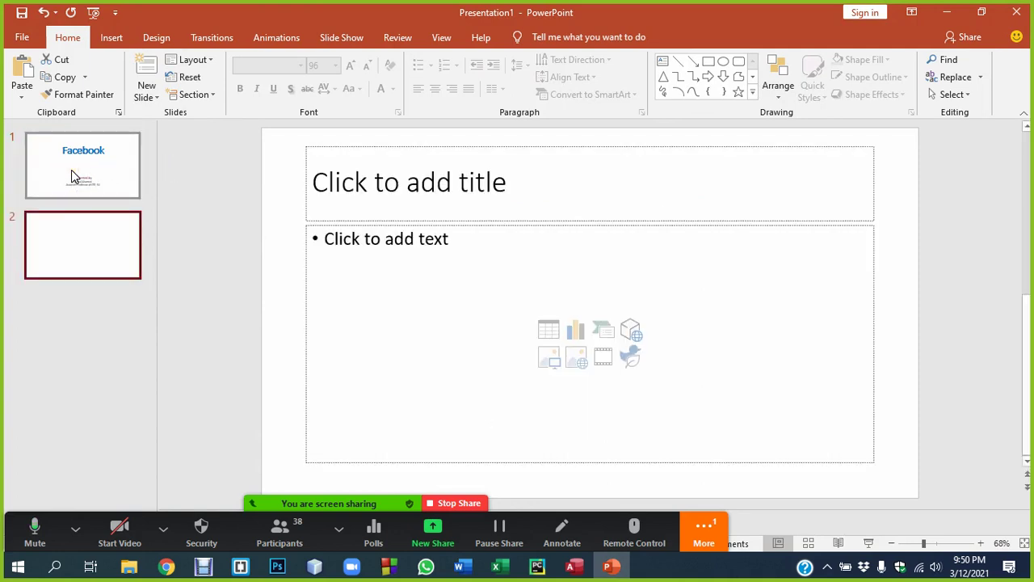
pyautogui.click(86, 164)
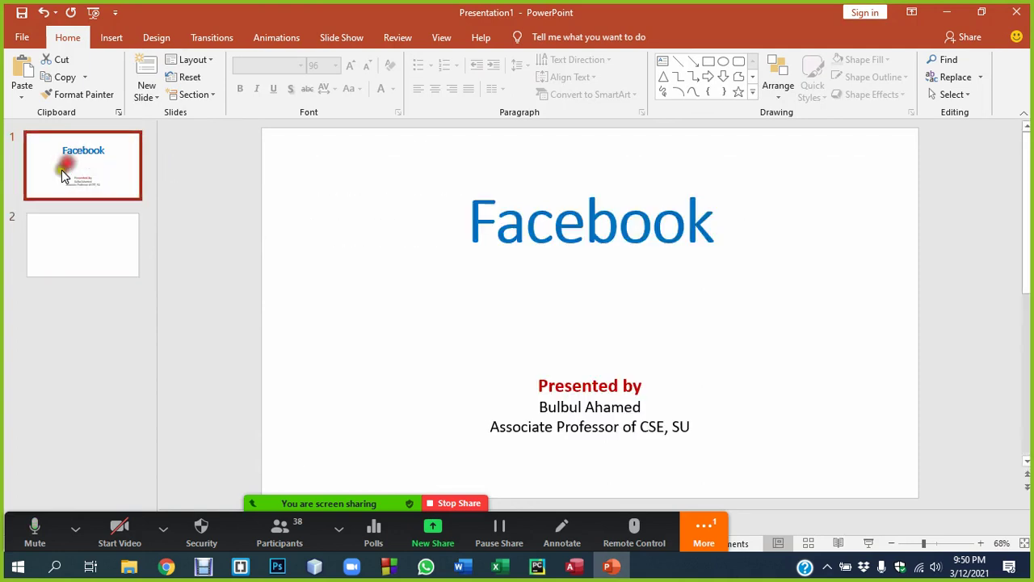
pyautogui.moveTo(87, 237); pyautogui.dragTo(88, 159)
pyautogui.click(70, 242)
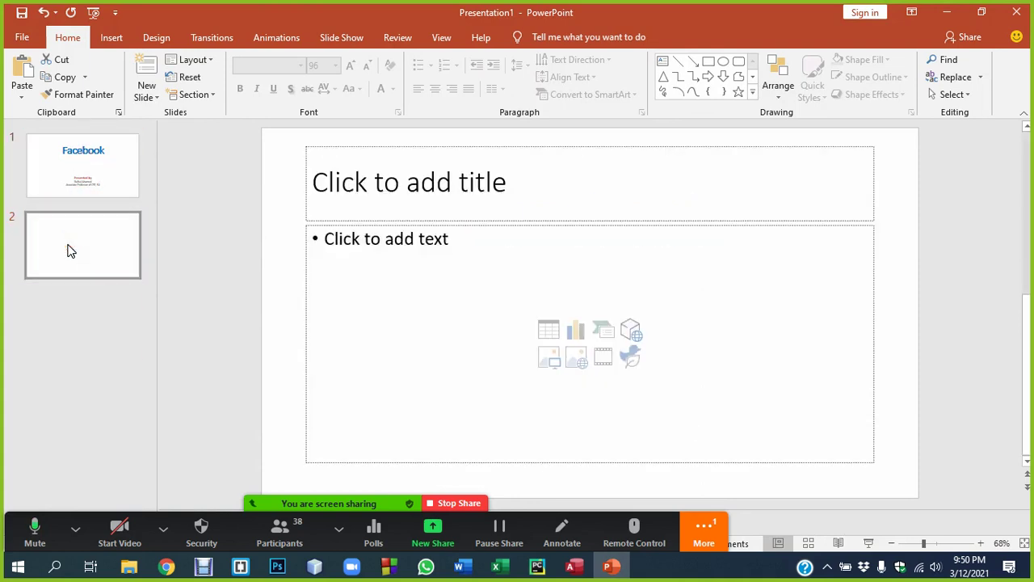
pyautogui.press('Return')
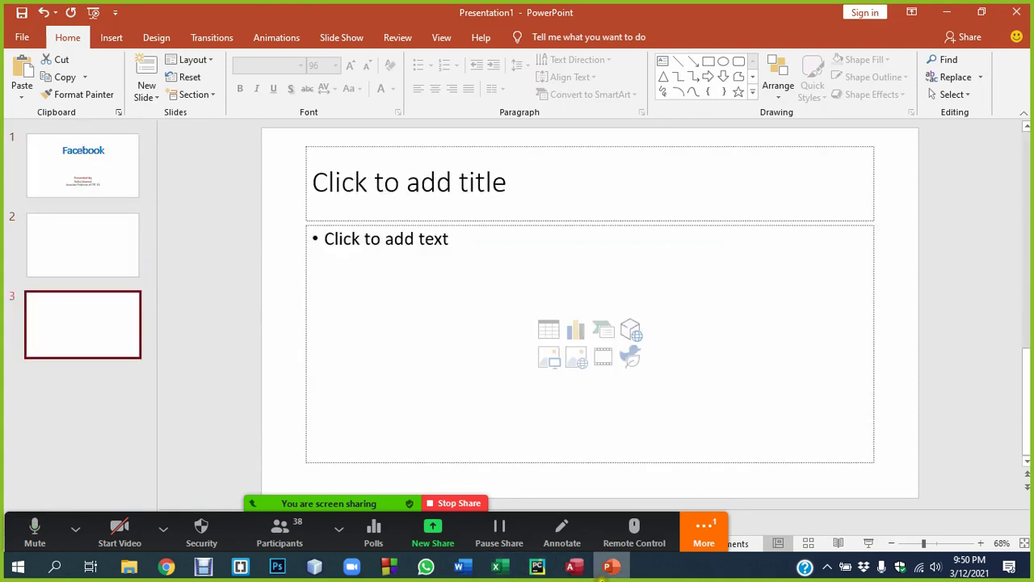
pyautogui.click(459, 566)
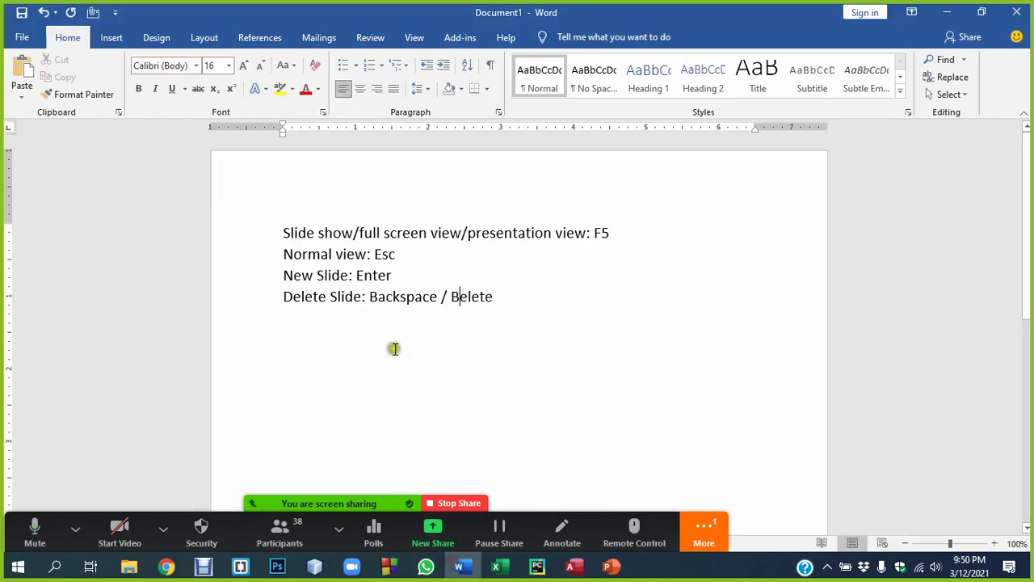
# Extend the New Slide line to read 'Enter / Ctrl + M', then return to PowerPoint.
pyautogui.click(422, 276)
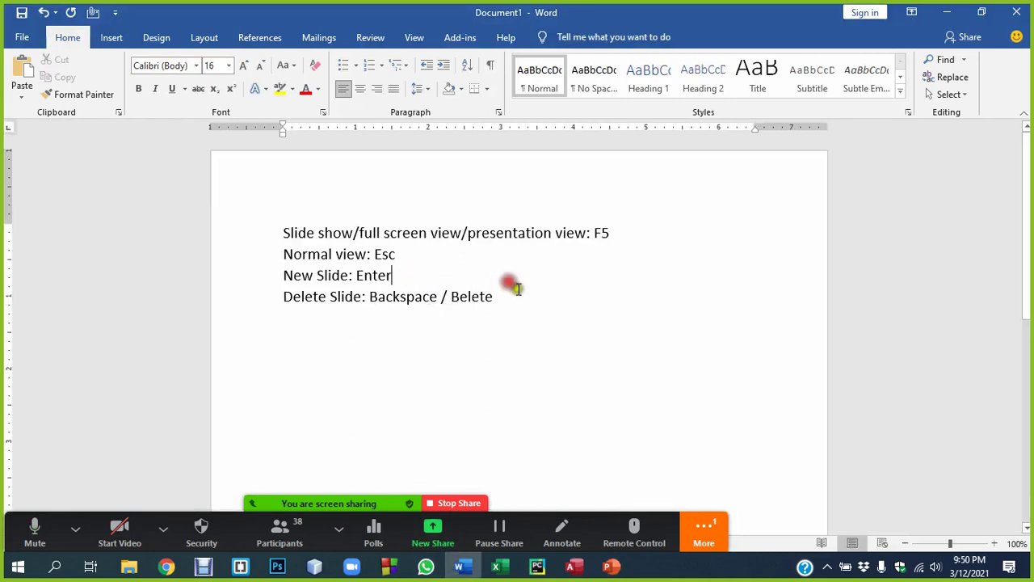
pyautogui.write('/ VC')
pyautogui.press('BackSpace')
pyautogui.press('BackSpace')
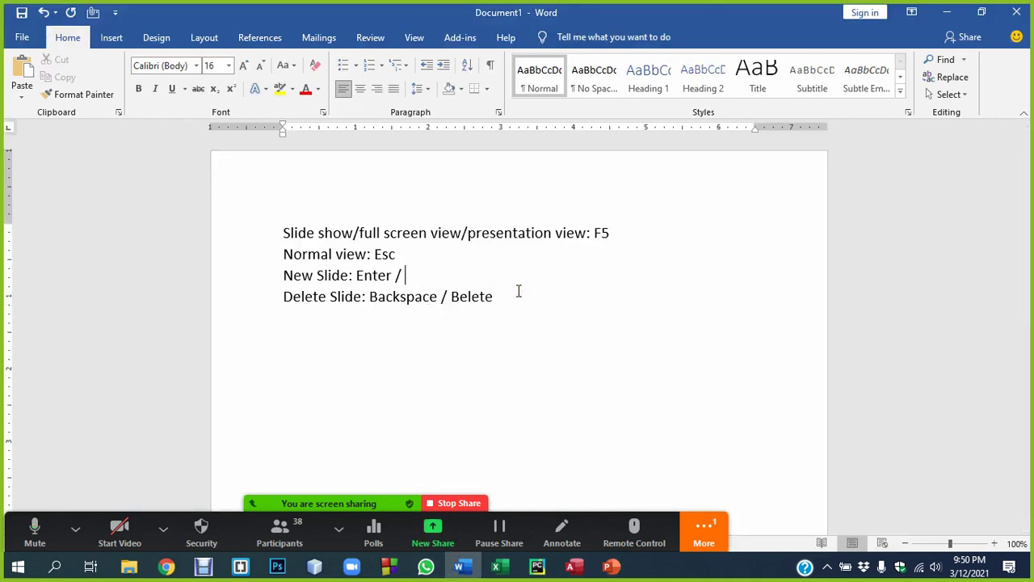
pyautogui.write('Ctrl +')
pyautogui.write(' M')
pyautogui.hotkey('alt', 'Tab')
# Delete the extra blank slide 3.
pyautogui.click(95, 234)
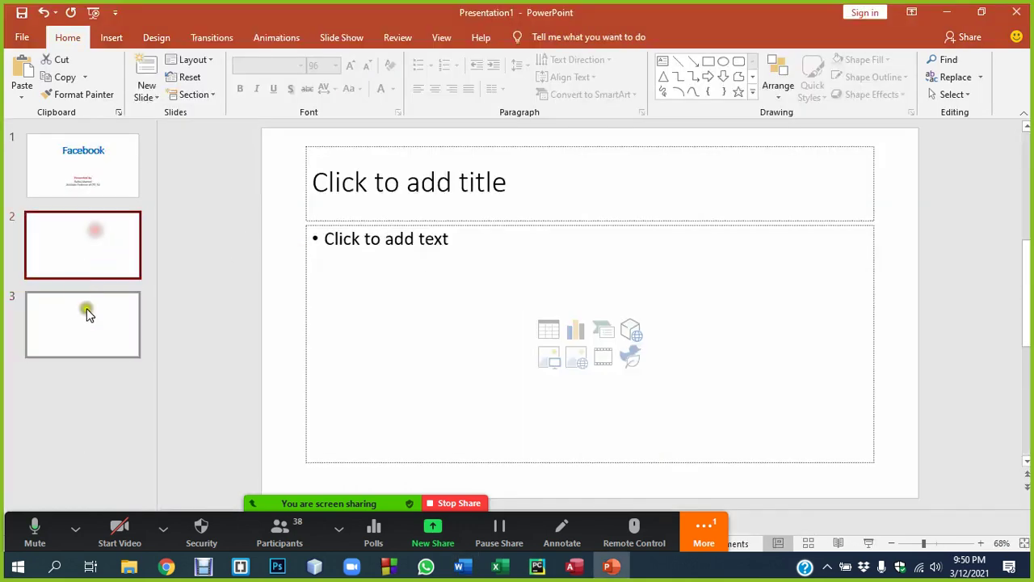
pyautogui.click(83, 316)
pyautogui.press('Delete')
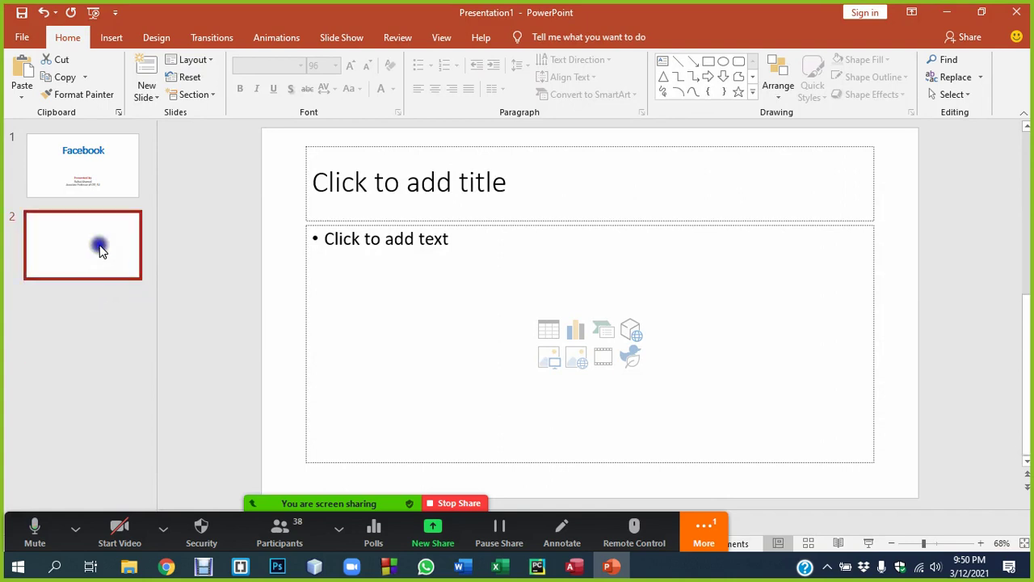
pyautogui.rightClick(100, 251)
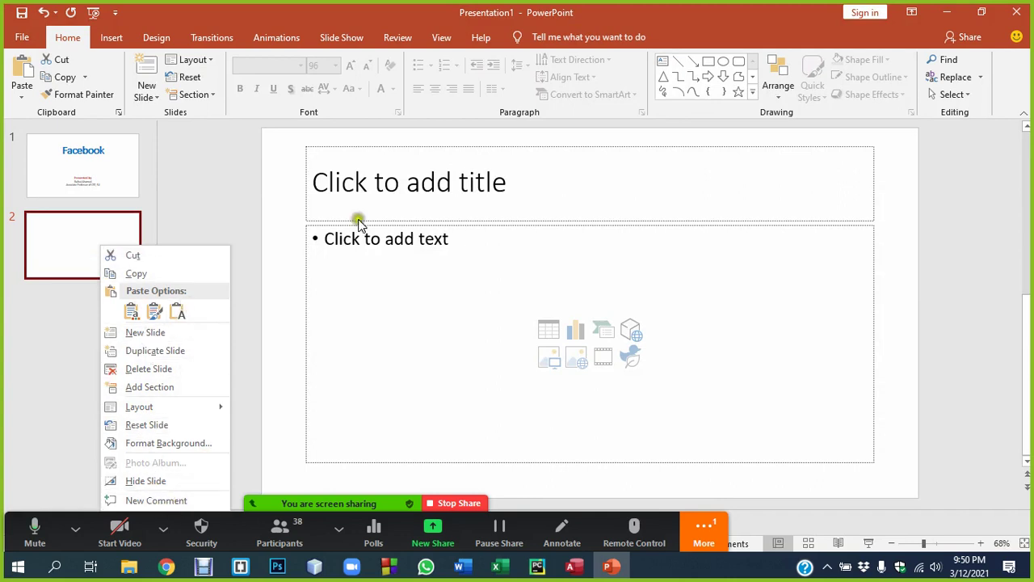
pyautogui.click(75, 528)
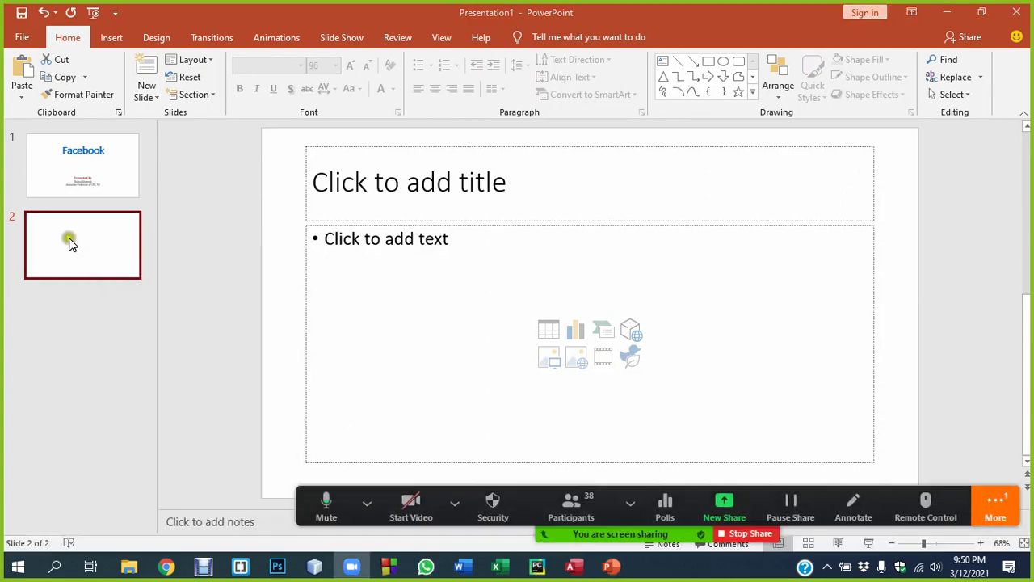
# Replace slide 2: delete it, then add a new slide after the Facebook slide.
pyautogui.rightClick(93, 231)
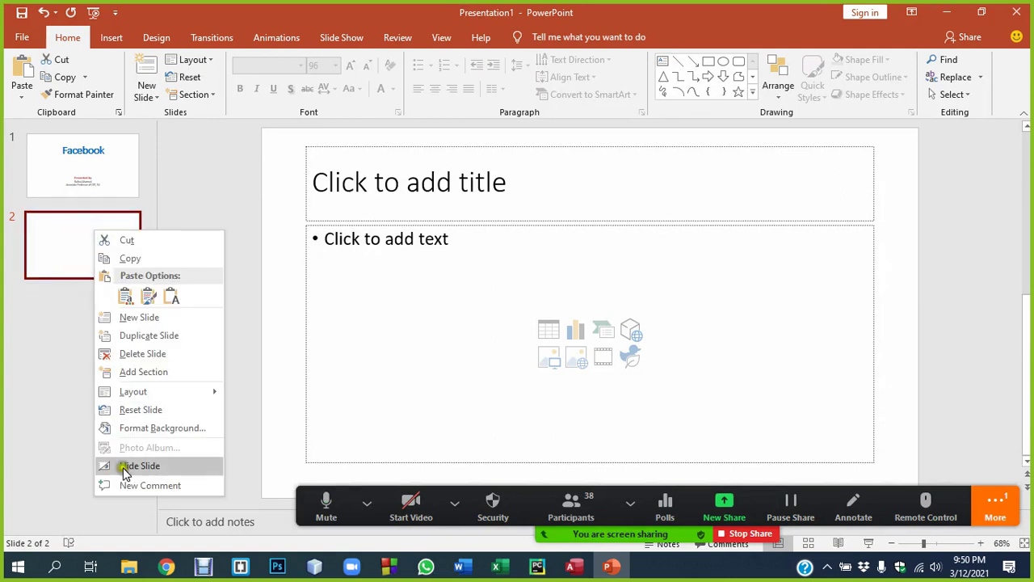
pyautogui.click(149, 357)
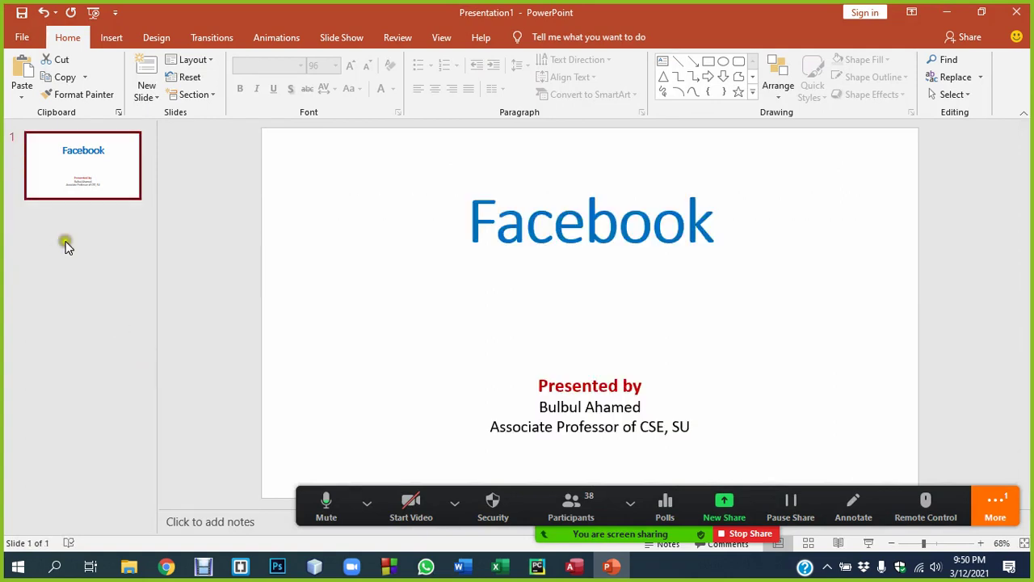
pyautogui.rightClick(83, 163)
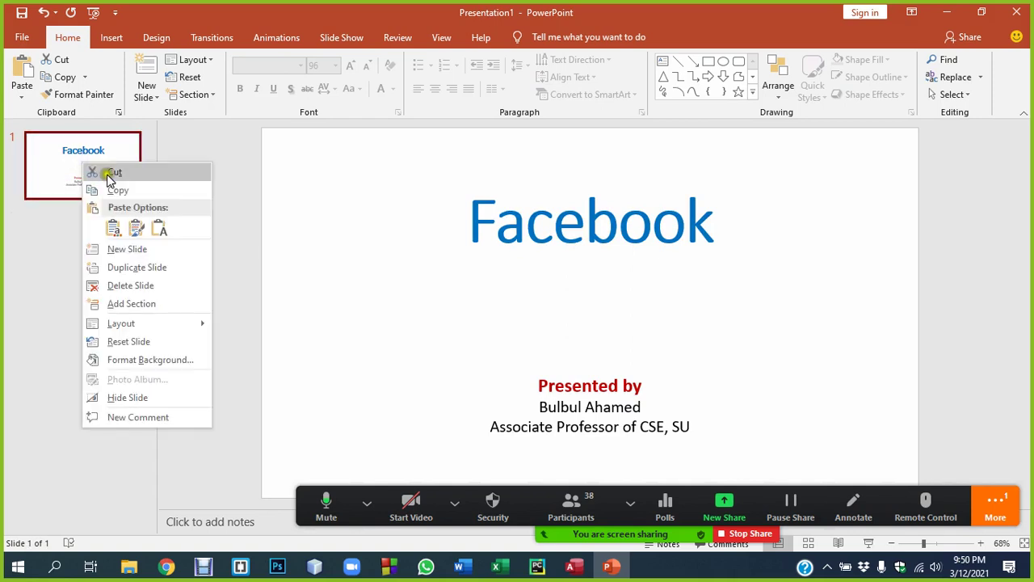
pyautogui.click(129, 250)
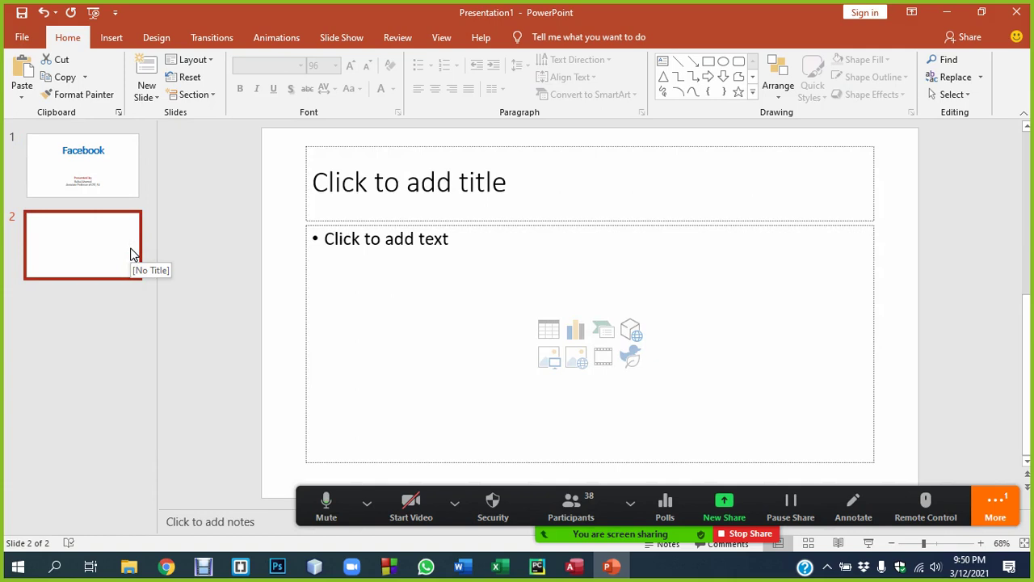
# Add two more slides from the Insert tab, then delete the extra slides.
pyautogui.click(115, 40)
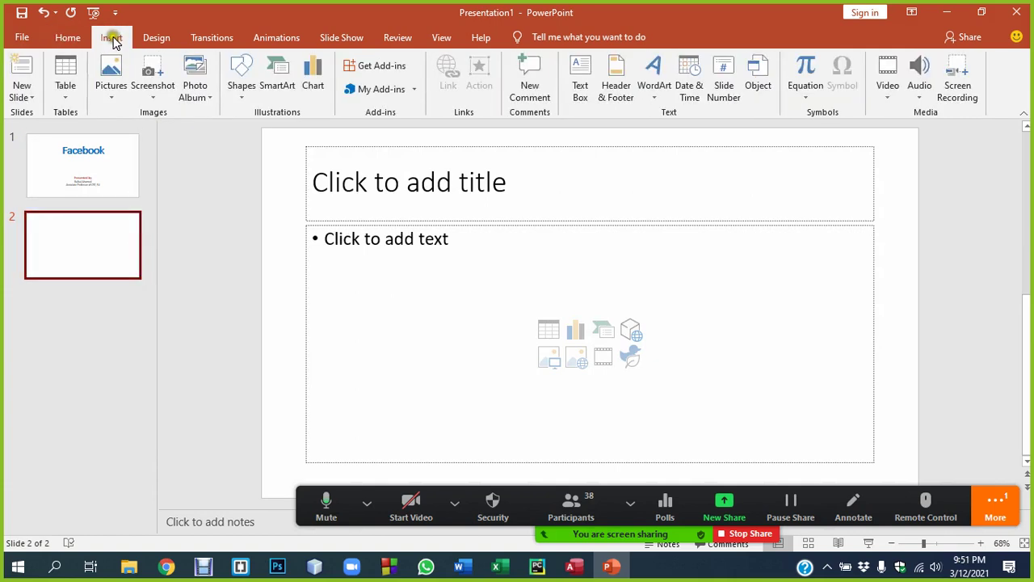
pyautogui.click(22, 73)
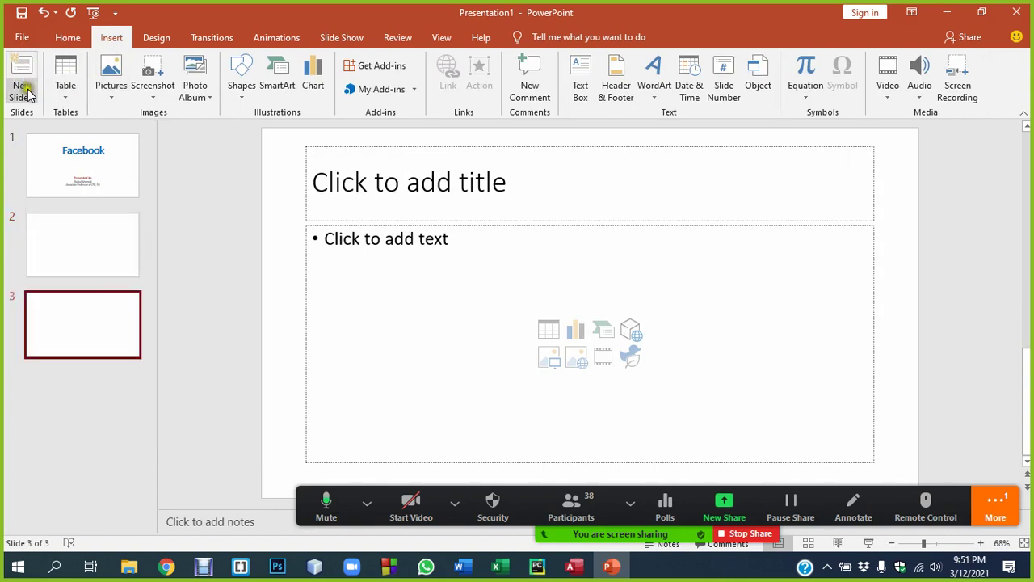
pyautogui.click(21, 71)
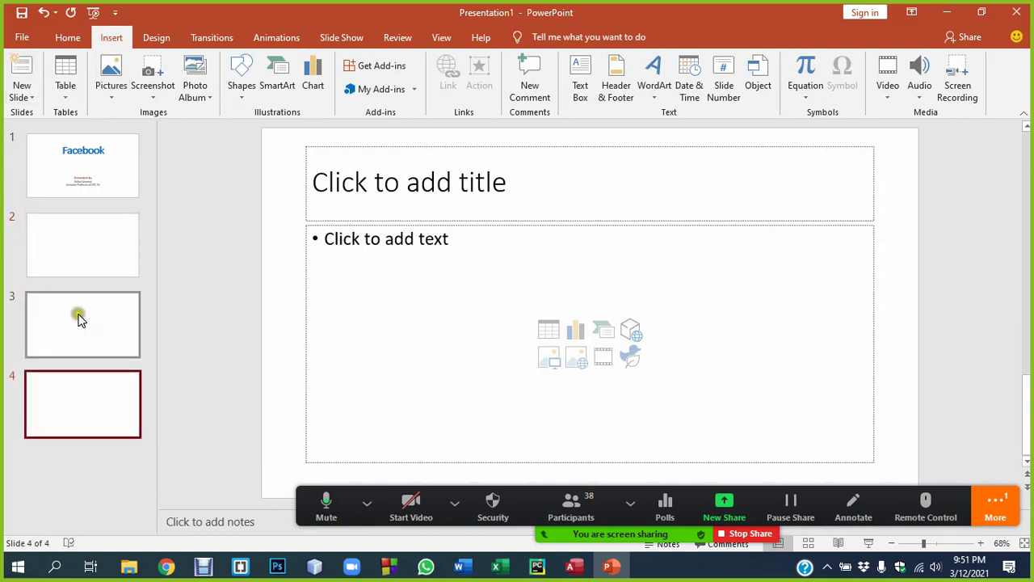
pyautogui.click(64, 241)
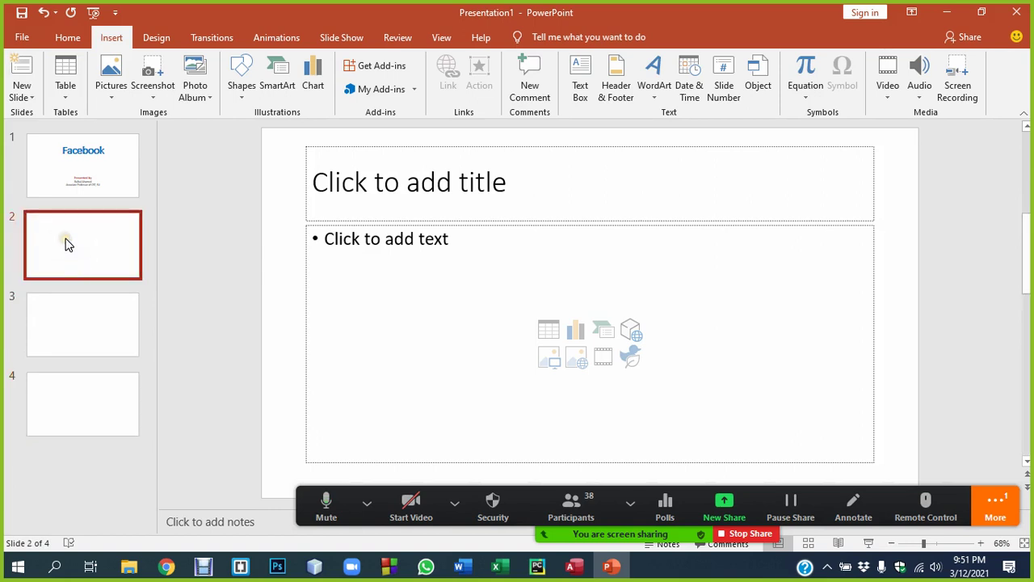
pyautogui.press('Delete')
pyautogui.press('Delete')
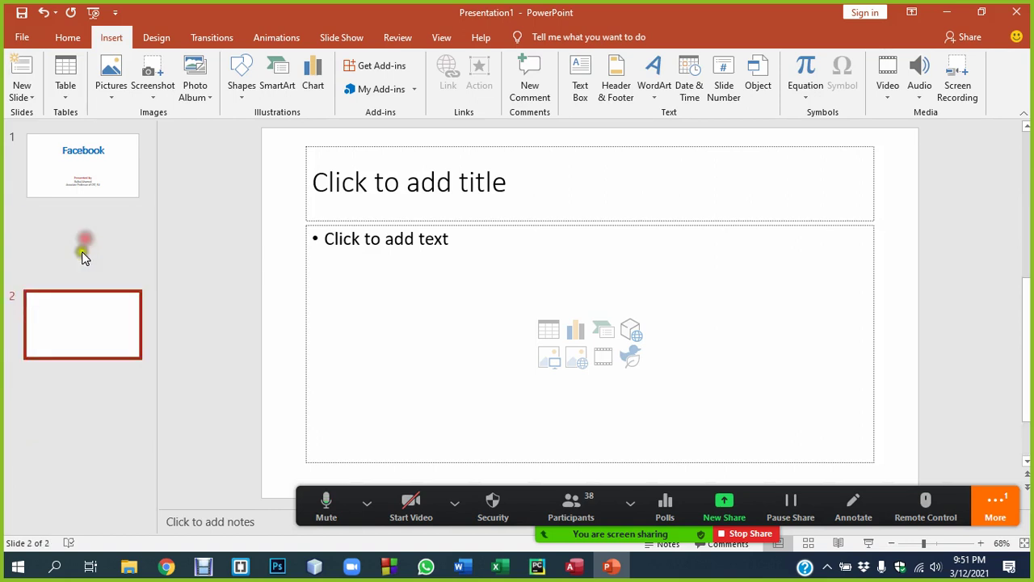
pyautogui.press('Delete')
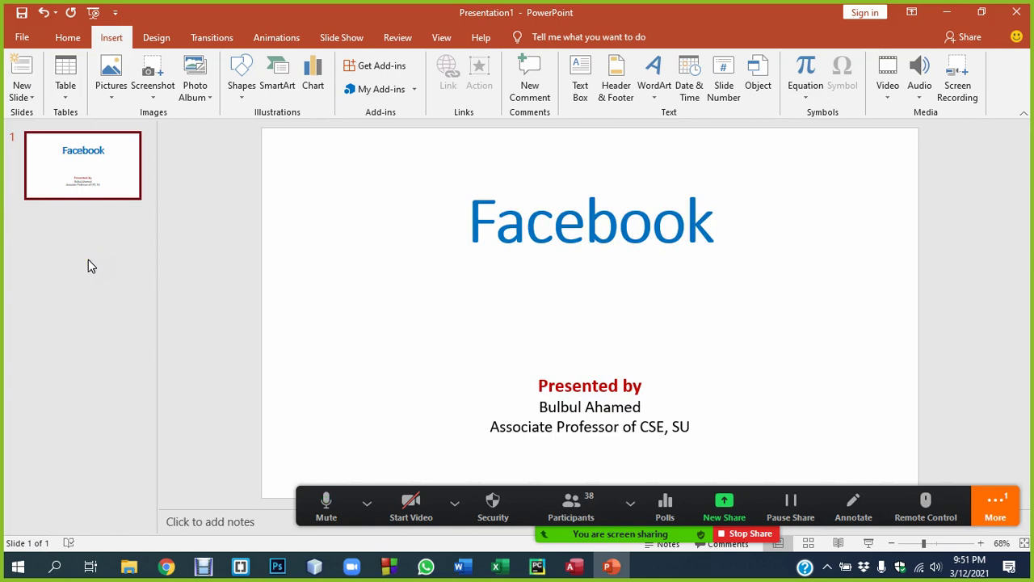
# Insert a new blank slide directly after the Facebook title slide.
pyautogui.click(87, 167)
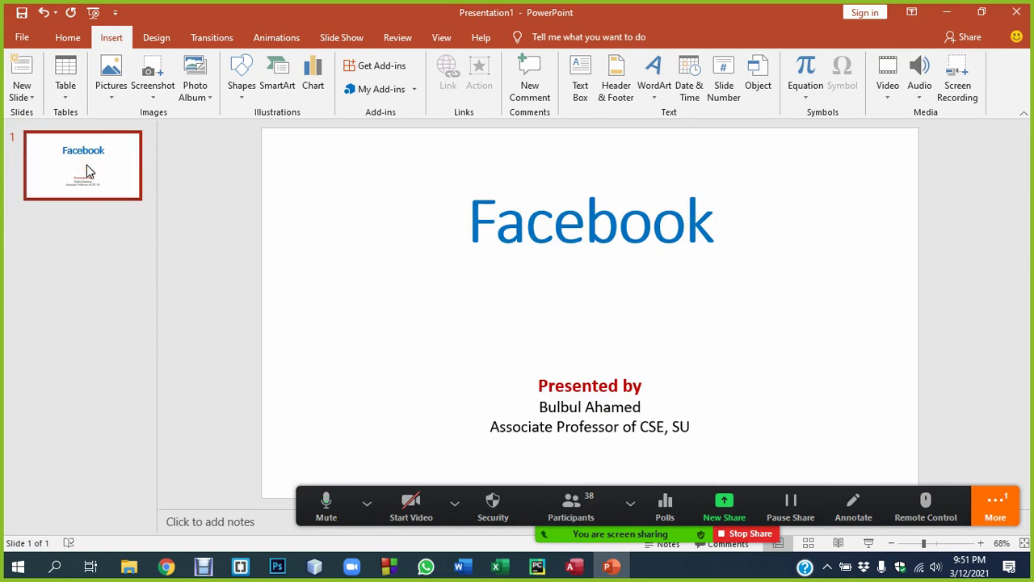
pyautogui.press('Return')
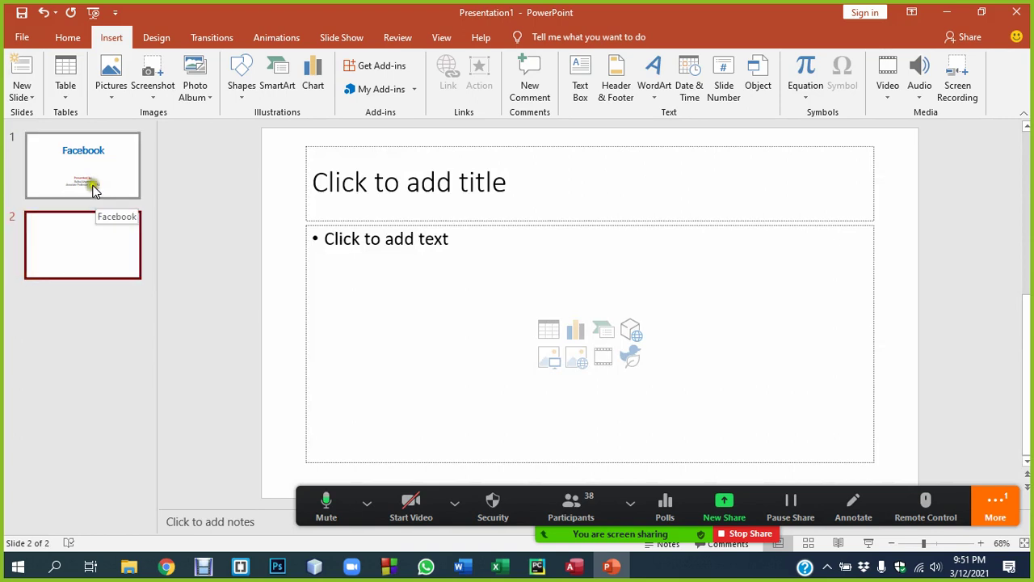
pyautogui.click(89, 178)
pyautogui.click(85, 242)
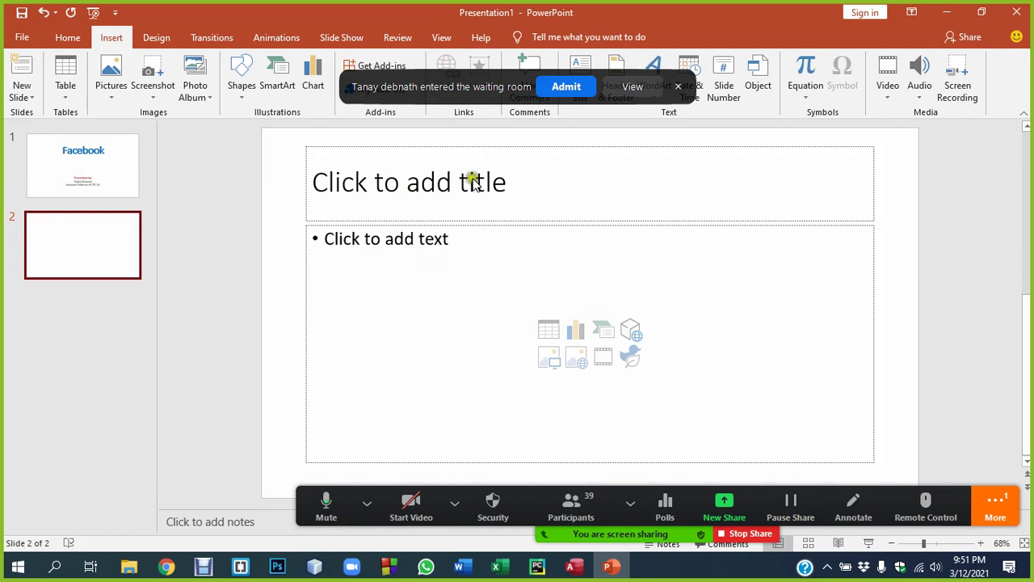
# Switch between the Facebook title slide and blank slide 2, ending on slide 2.
pyautogui.click(556, 89)
pyautogui.click(81, 190)
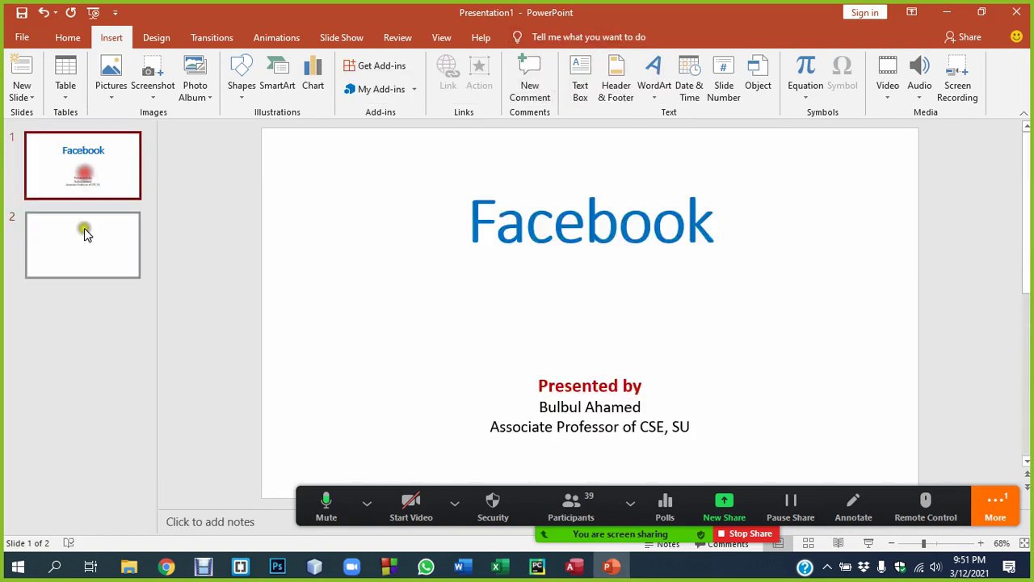
pyautogui.click(83, 232)
pyautogui.click(81, 169)
pyautogui.click(90, 231)
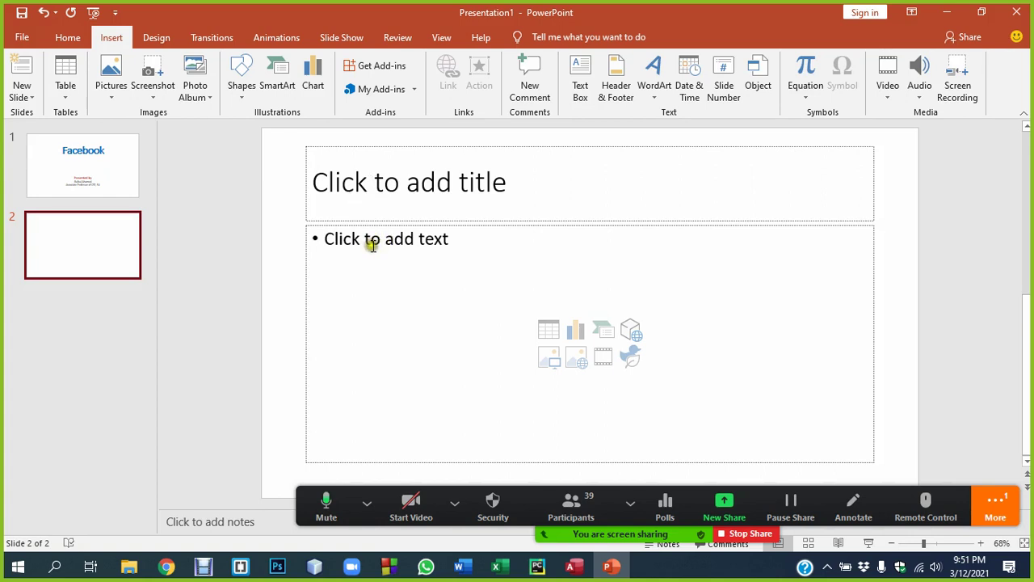
# Type 'Outline' as the slide 2 title, make it blue, and center it.
pyautogui.click(362, 183)
pyautogui.write('O')
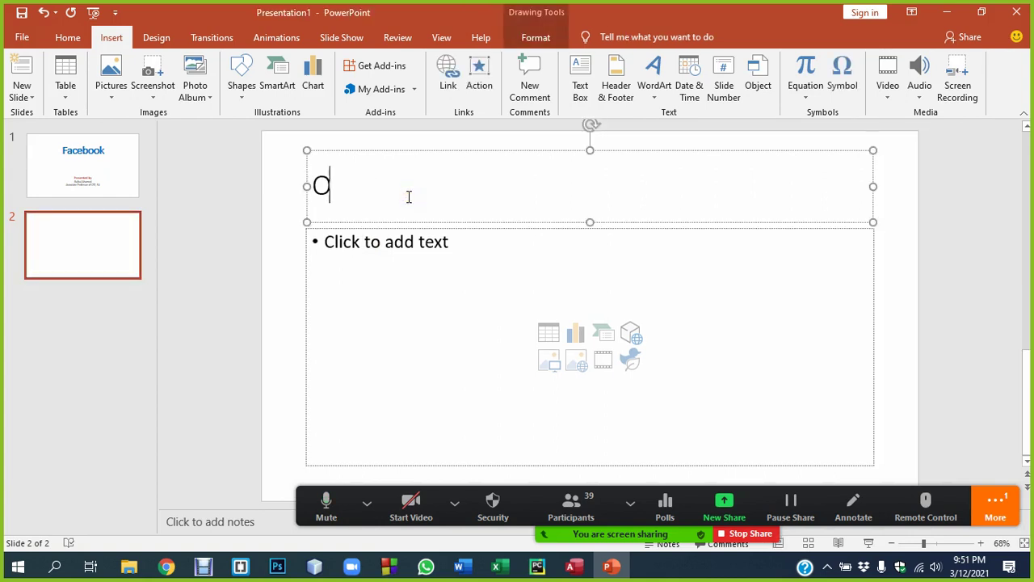
pyautogui.write('utline')
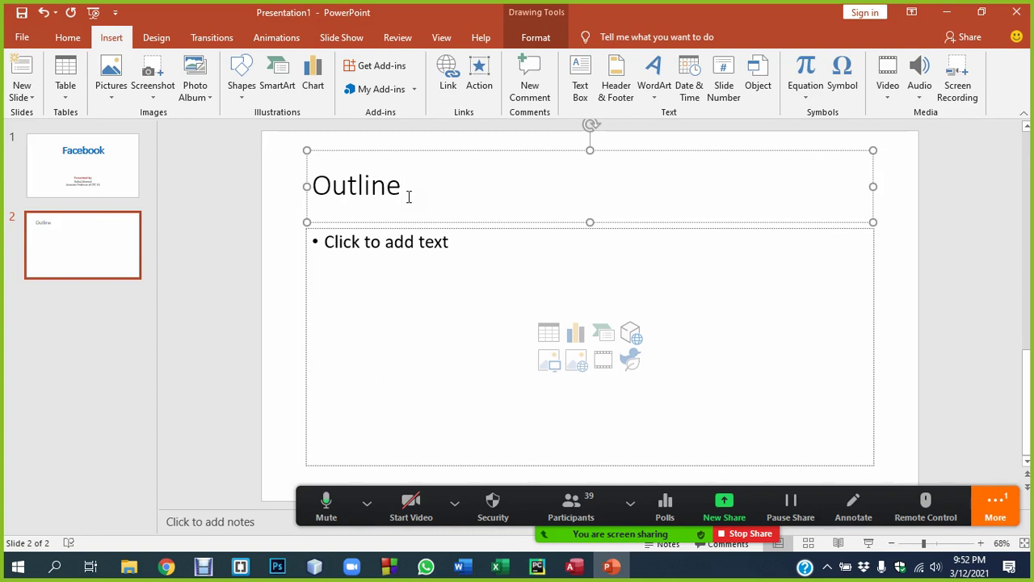
pyautogui.press('Left')
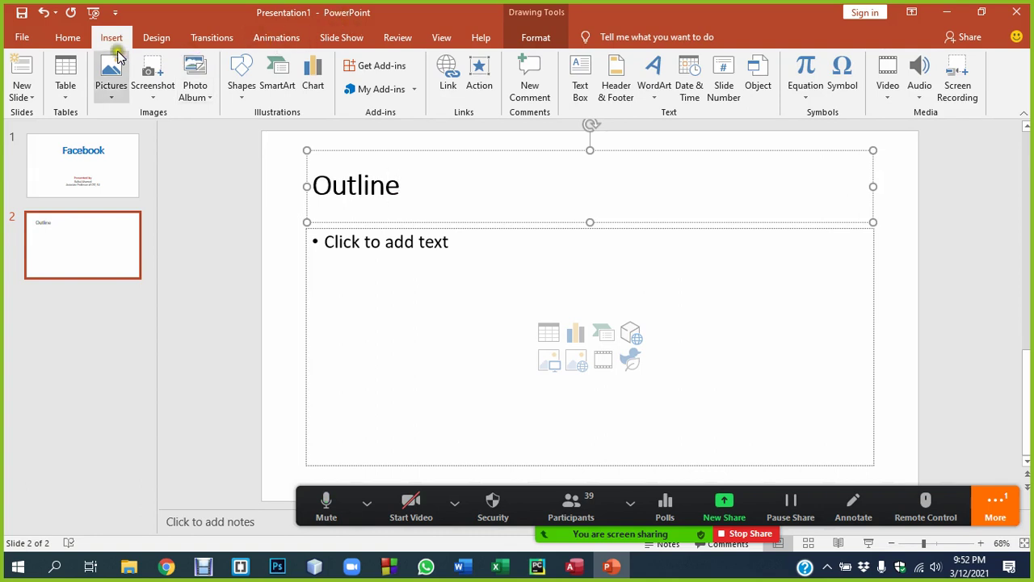
pyautogui.click(73, 41)
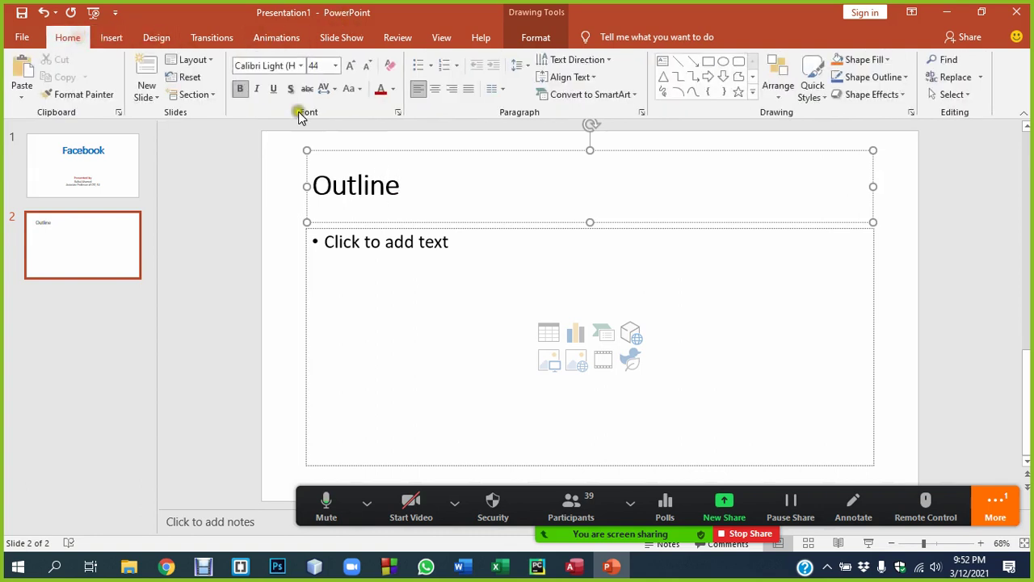
pyautogui.click(392, 89)
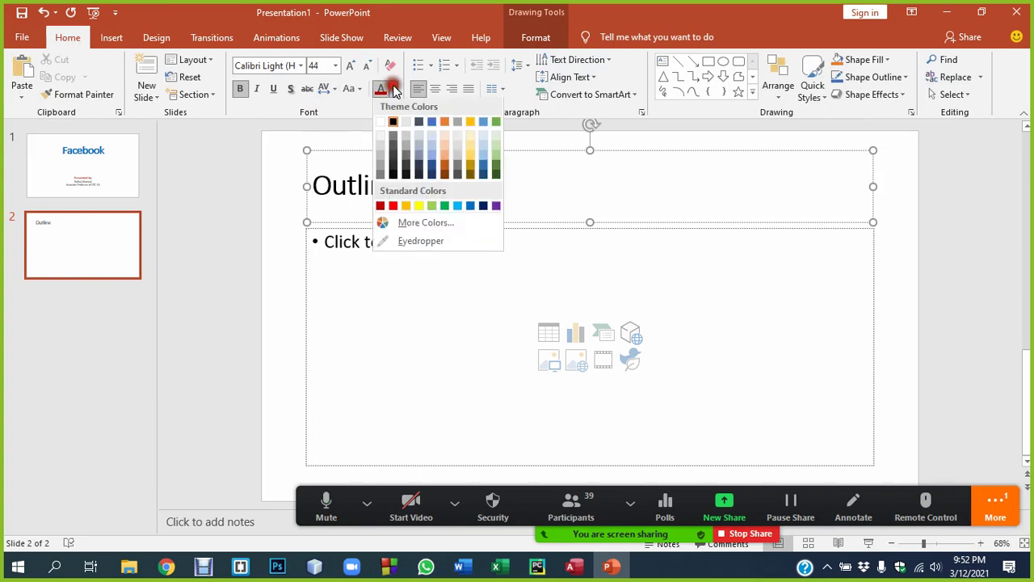
pyautogui.click(470, 206)
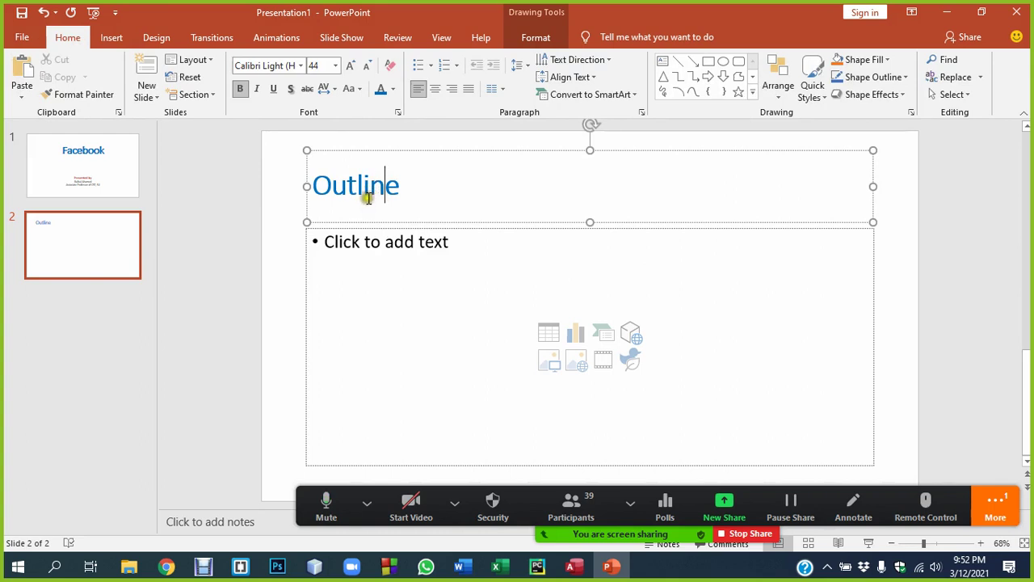
pyautogui.hotkey('ctrl', 'e')
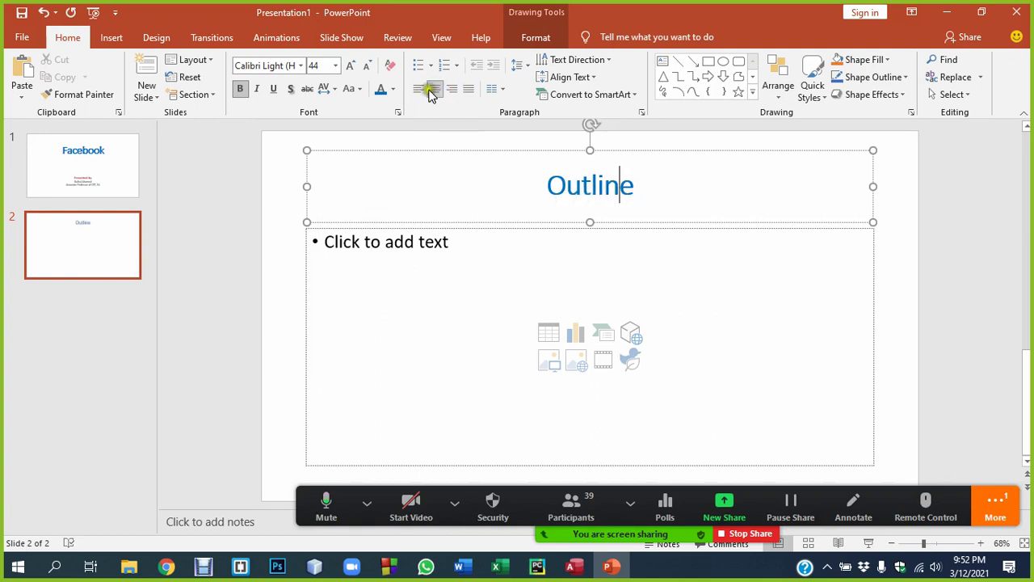
pyautogui.click(599, 187)
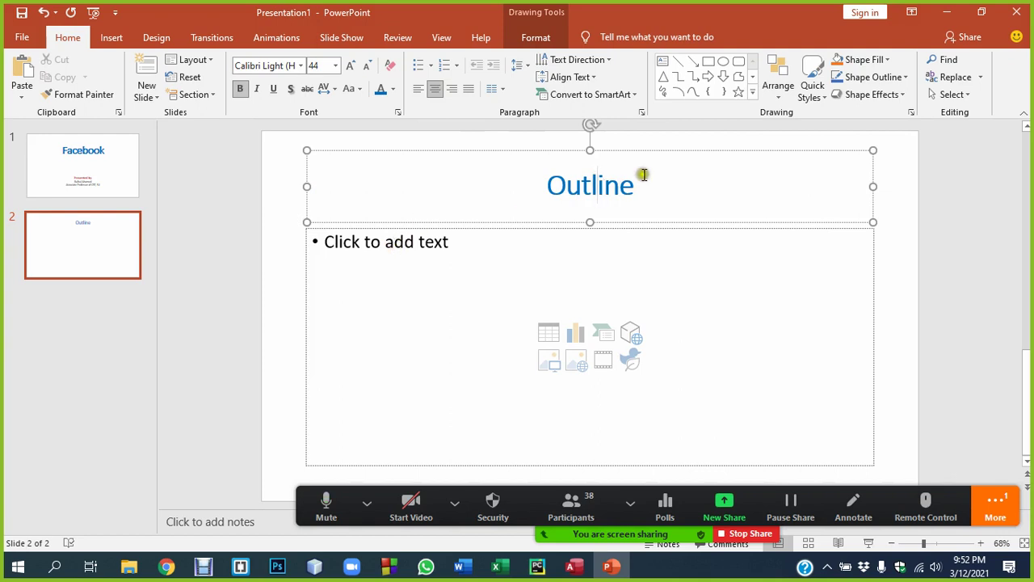
# Type the Introduction and Conclusion bullets on the Outline slide, correcting the Conclusion typo.
pyautogui.click(374, 241)
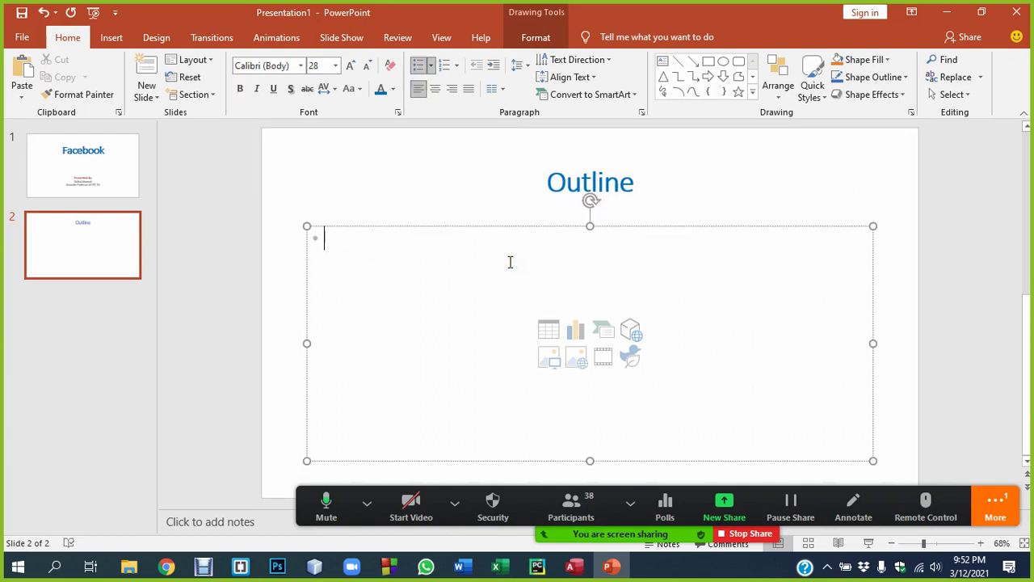
pyautogui.write('Inf')
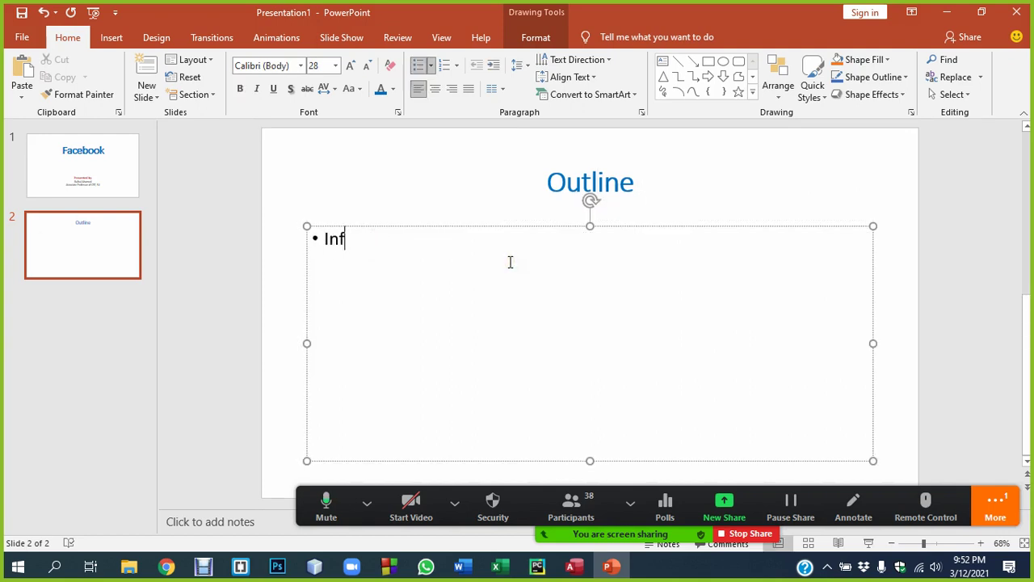
pyautogui.write('duc')
pyautogui.write('tion')
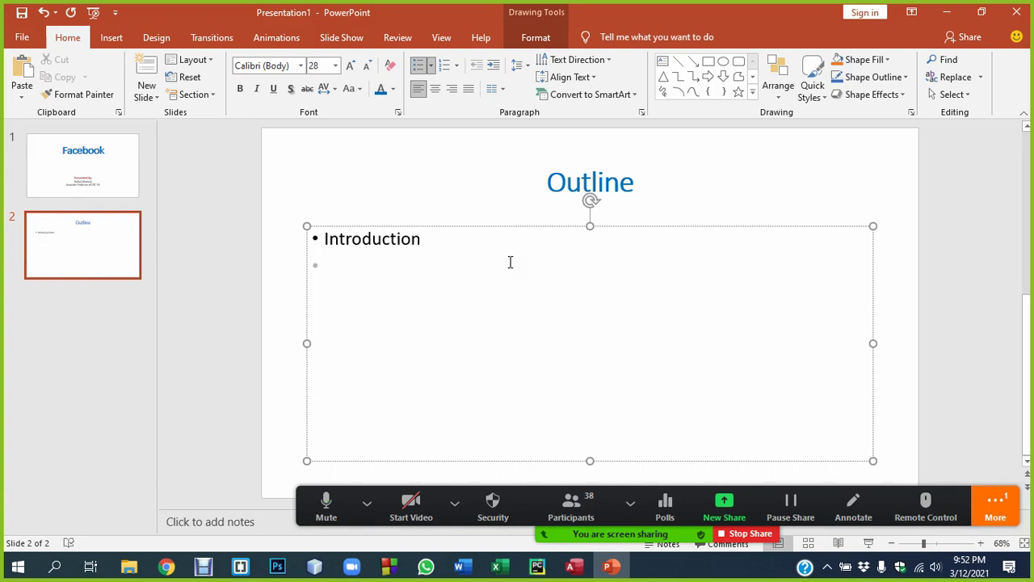
pyautogui.write('Conclust')
pyautogui.write('ion')
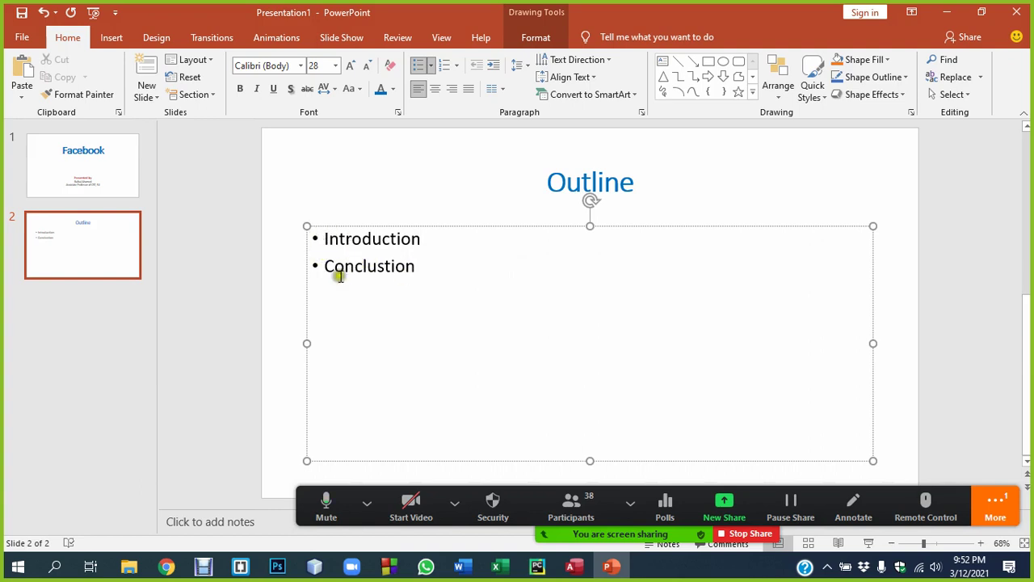
pyautogui.click(383, 267)
pyautogui.press('BackSpace')
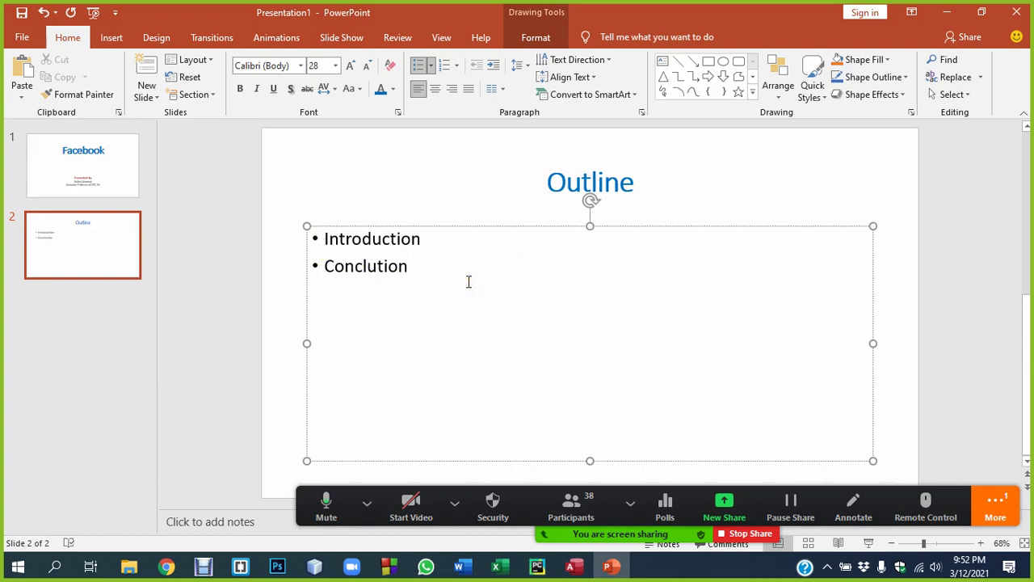
pyautogui.press('Delete')
pyautogui.write('s')
# Add History of FB and Merits of Facebook bullets between Introduction and Conclusion.
pyautogui.press('Return')
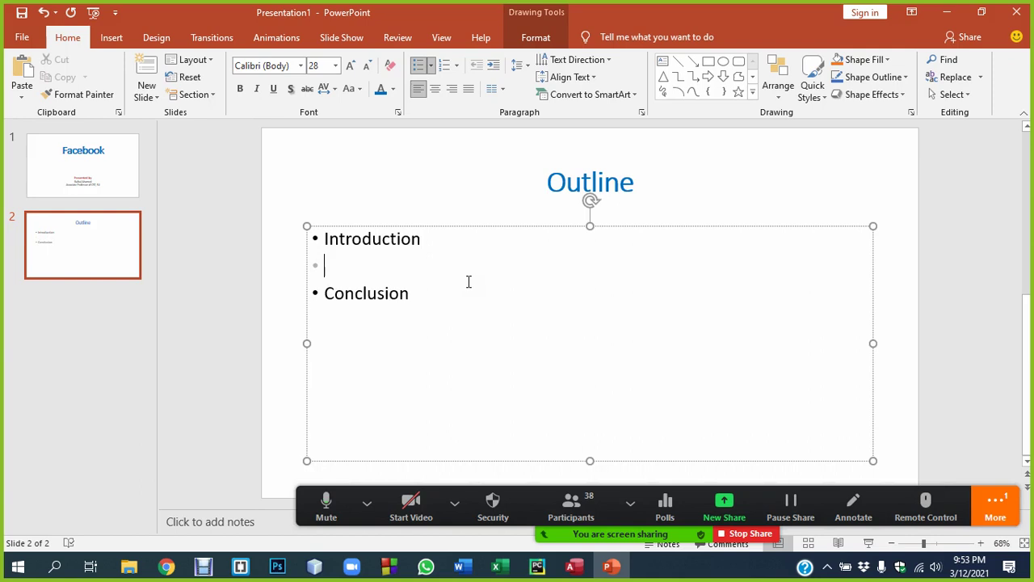
pyautogui.write('History of ')
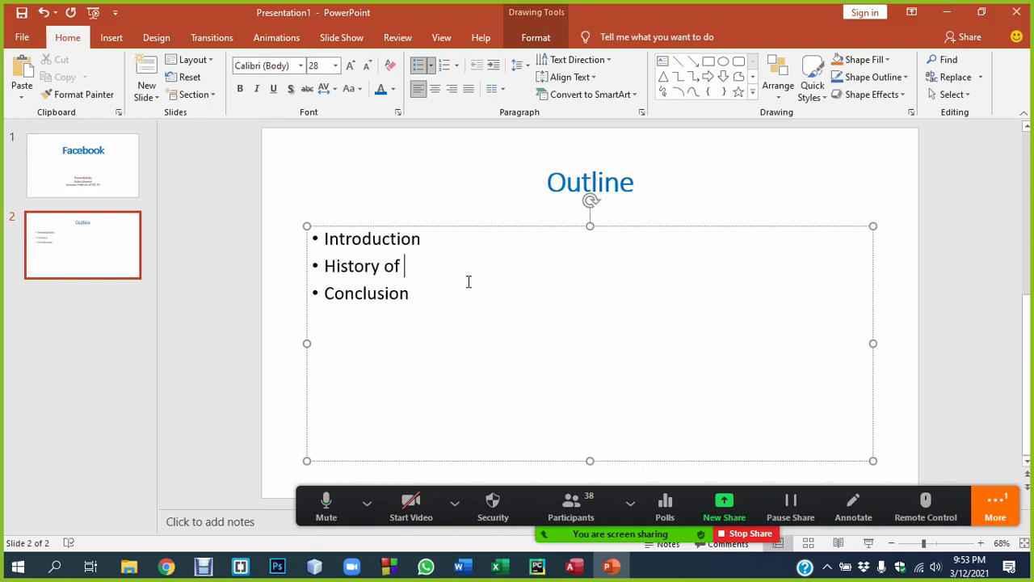
pyautogui.write('FB')
pyautogui.press('Return')
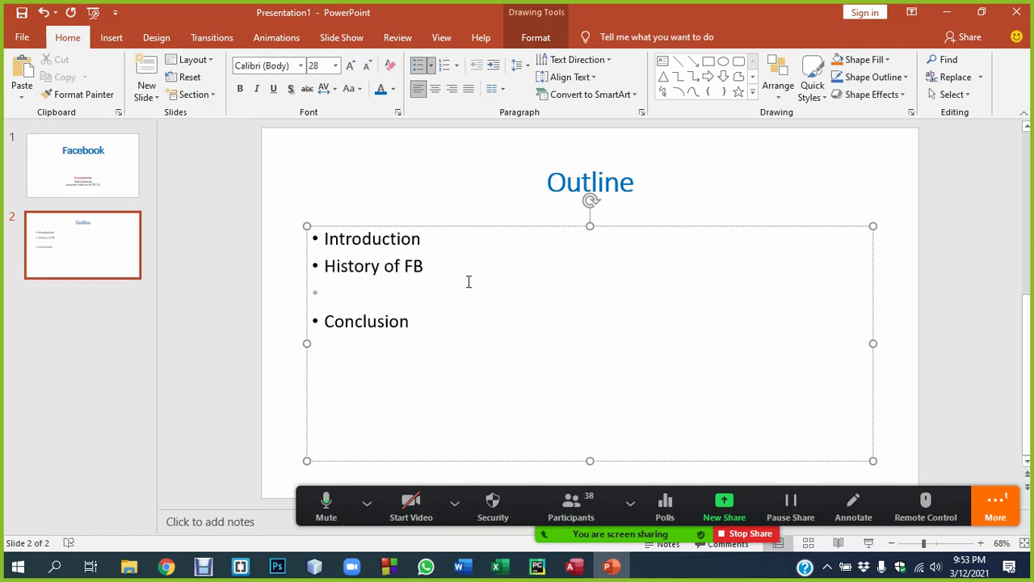
pyautogui.write('Advanc')
pyautogui.press('BackSpace')
pyautogui.press('BackSpace')
pyautogui.press('BackSpace')
pyautogui.write('of')
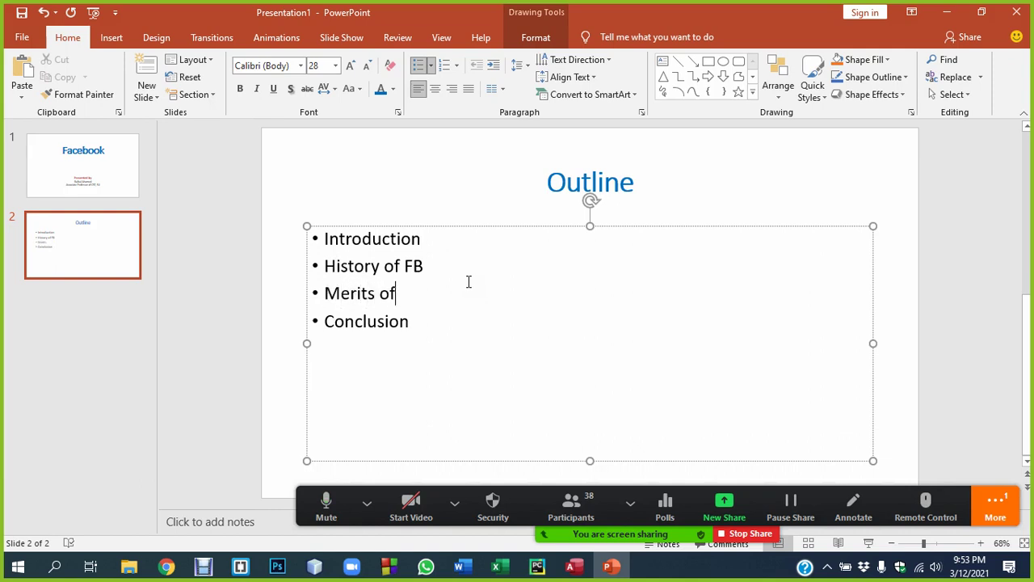
pyautogui.write(' FB')
pyautogui.write('bebbo')
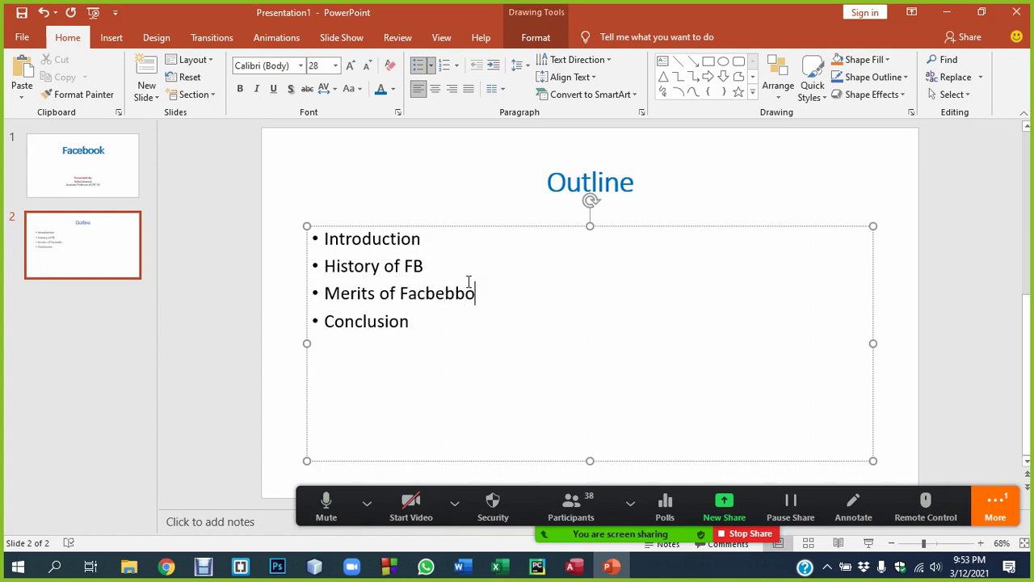
pyautogui.press('BackSpace')
pyautogui.press('BackSpace')
pyautogui.write('ok')
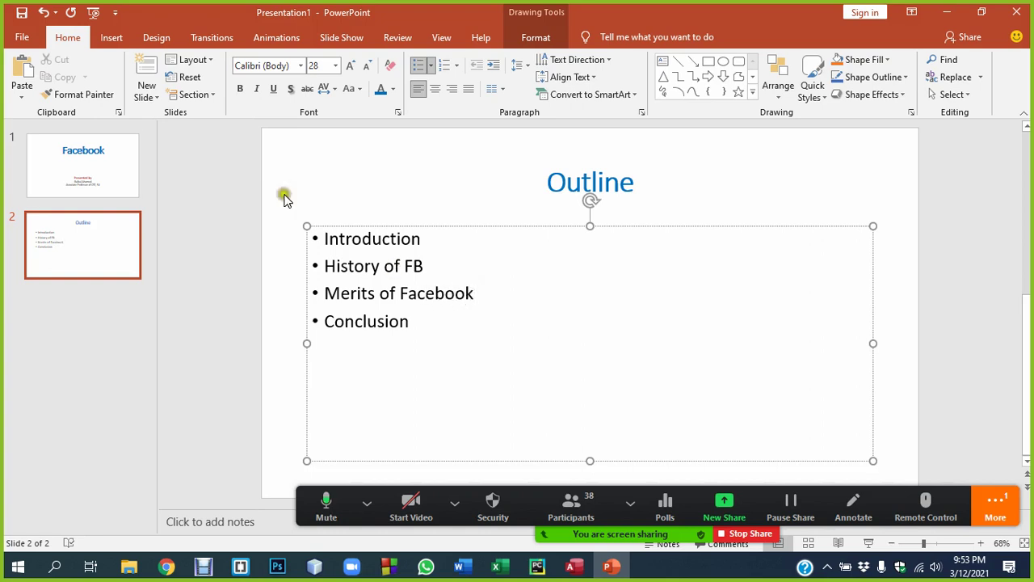
pyautogui.scroll(1, 284, 196)
# Change the slide 1 title to Facebook (FB).
pyautogui.click(706, 219)
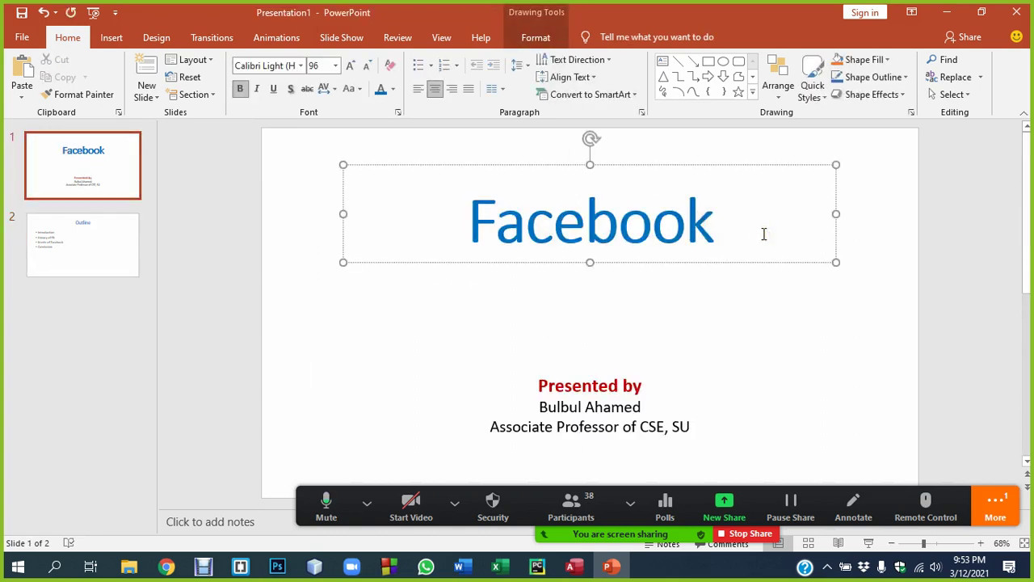
pyautogui.write('(F)')
pyautogui.press('Left')
pyautogui.write('FB')
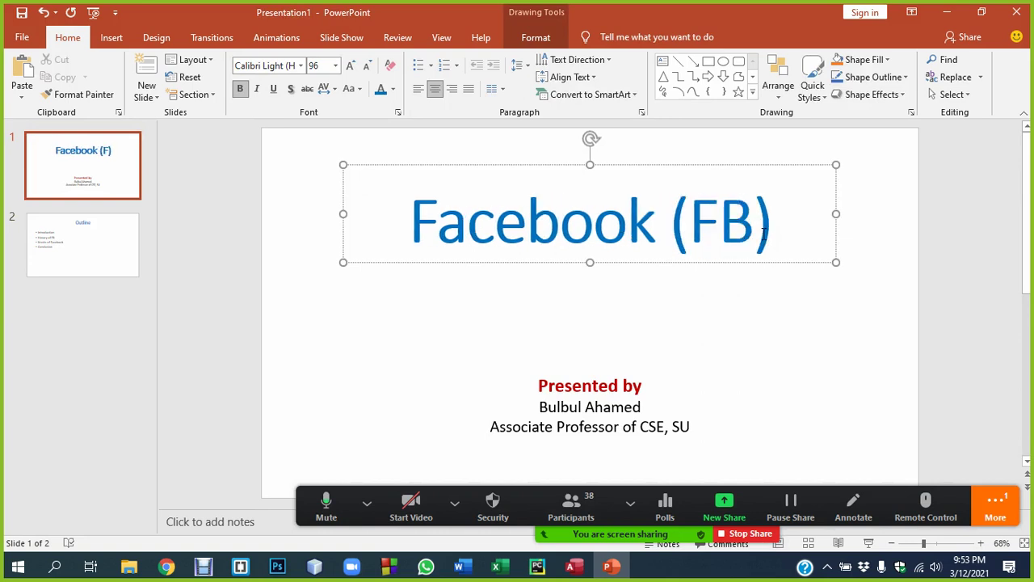
# Shorten the third Outline bullet from Merits of Facebook to Merits of FB.
pyautogui.click(79, 237)
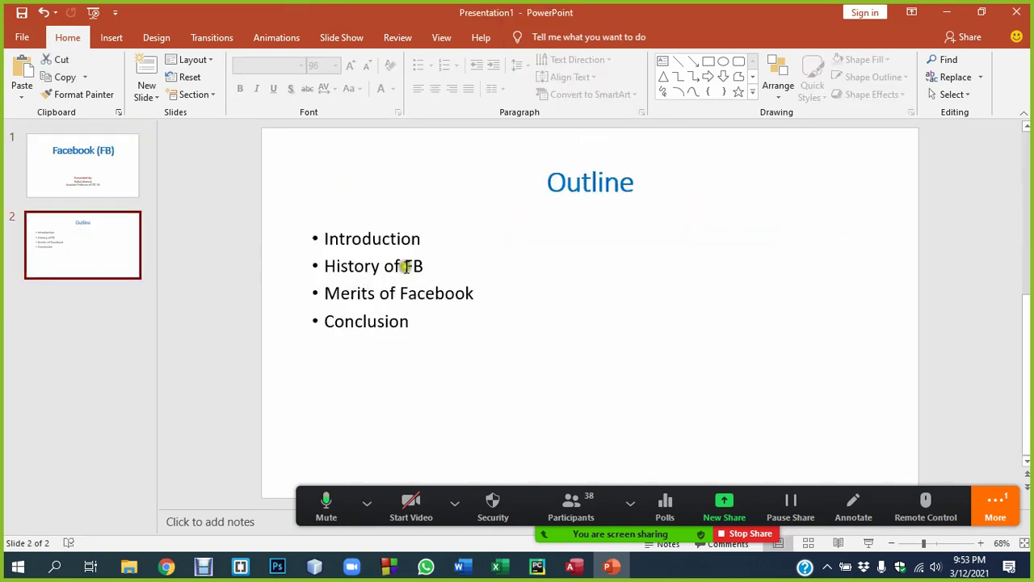
pyautogui.click(459, 267)
pyautogui.press('Left')
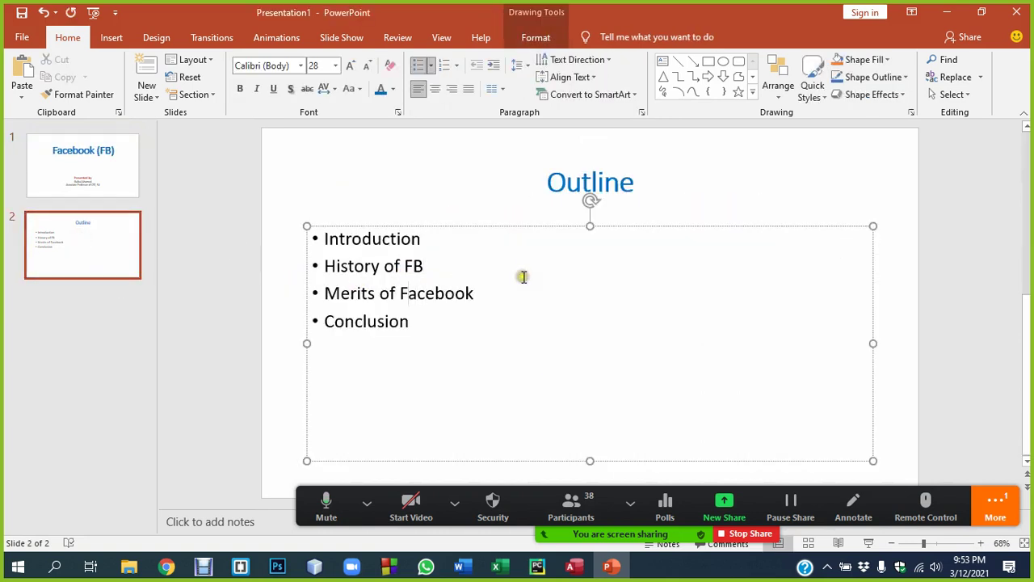
pyautogui.press('Left')
pyautogui.press('Left')
pyautogui.press('Delete')
pyautogui.press('Delete')
pyautogui.press('Delete')
pyautogui.press('Delete')
pyautogui.press('Delete')
pyautogui.press('Delete')
pyautogui.press('Delete')
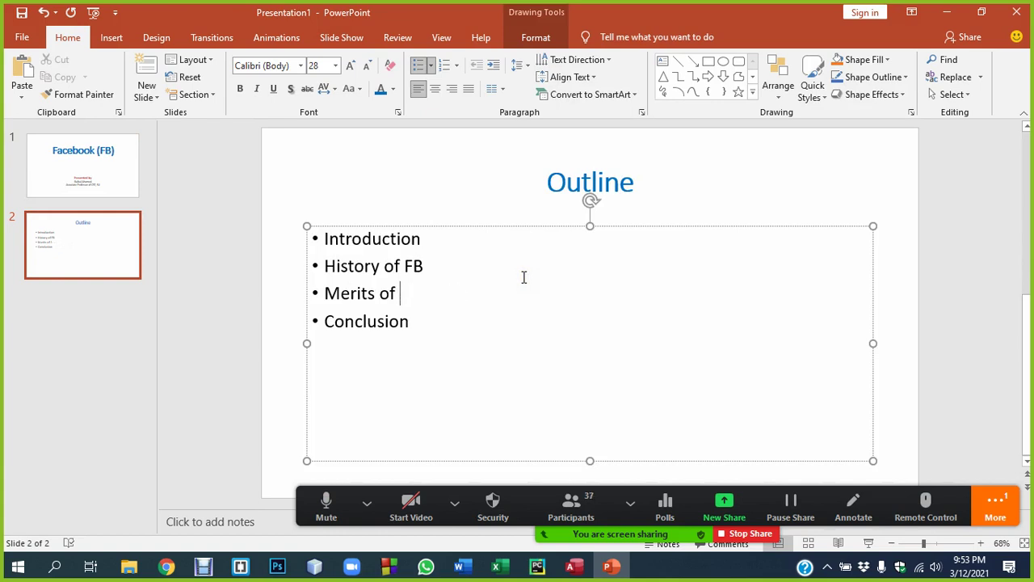
pyautogui.write('FB')
pyautogui.press('Down')
# Switch between the title and Outline slides to check both edits.
pyautogui.click(86, 164)
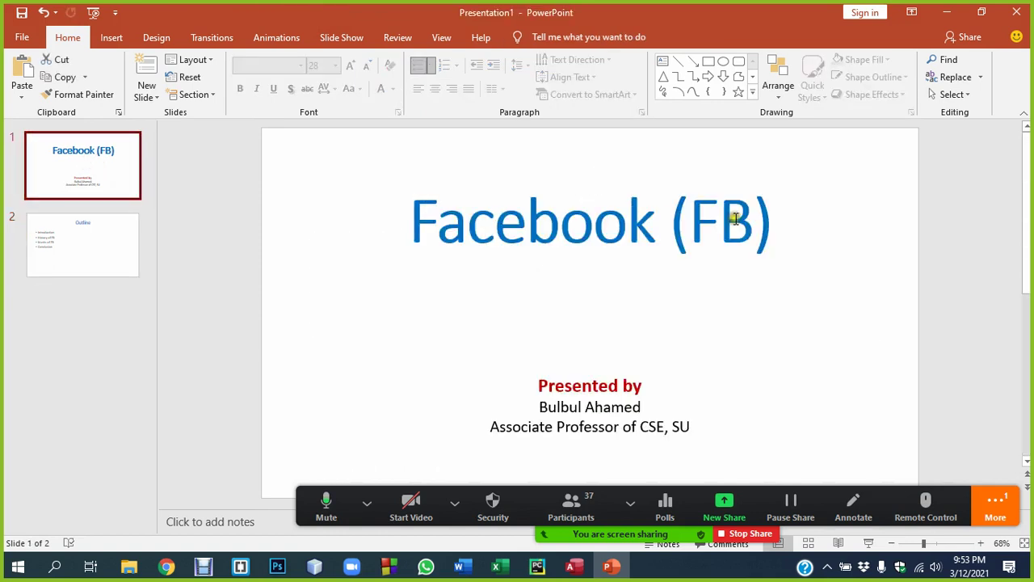
pyautogui.click(69, 237)
pyautogui.click(72, 147)
pyautogui.click(113, 231)
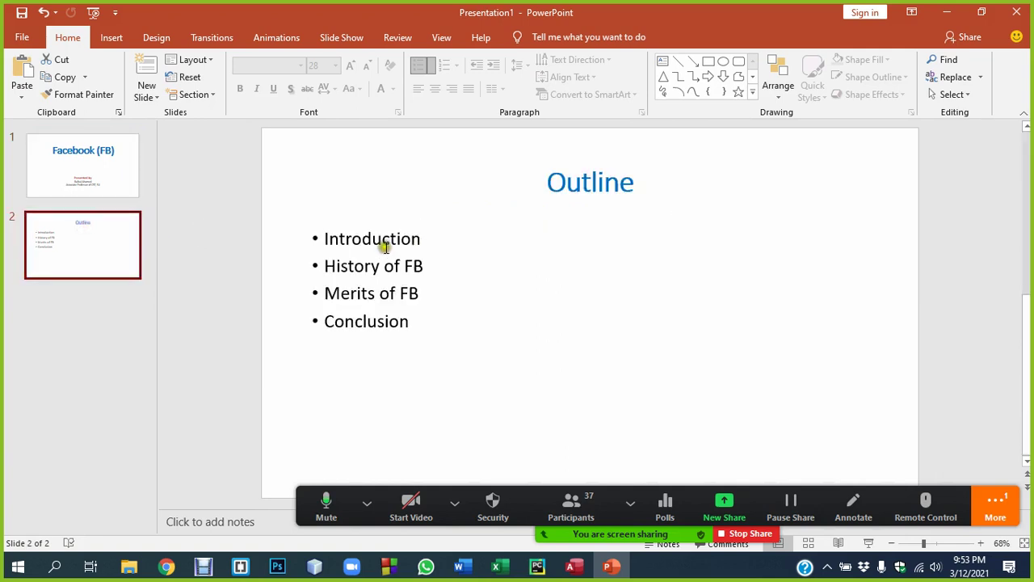
pyautogui.click(404, 261)
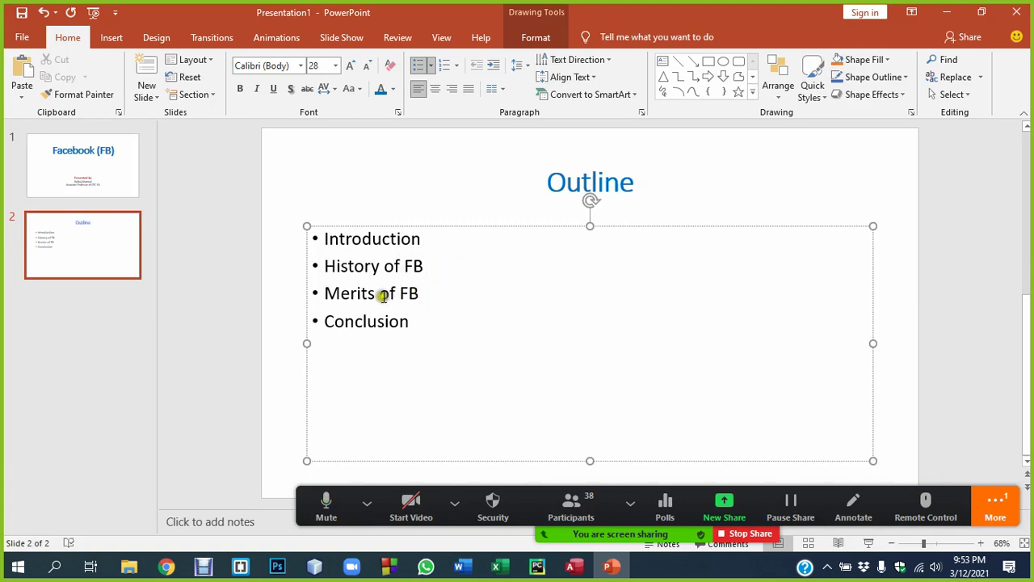
pyautogui.click(92, 157)
pyautogui.click(77, 236)
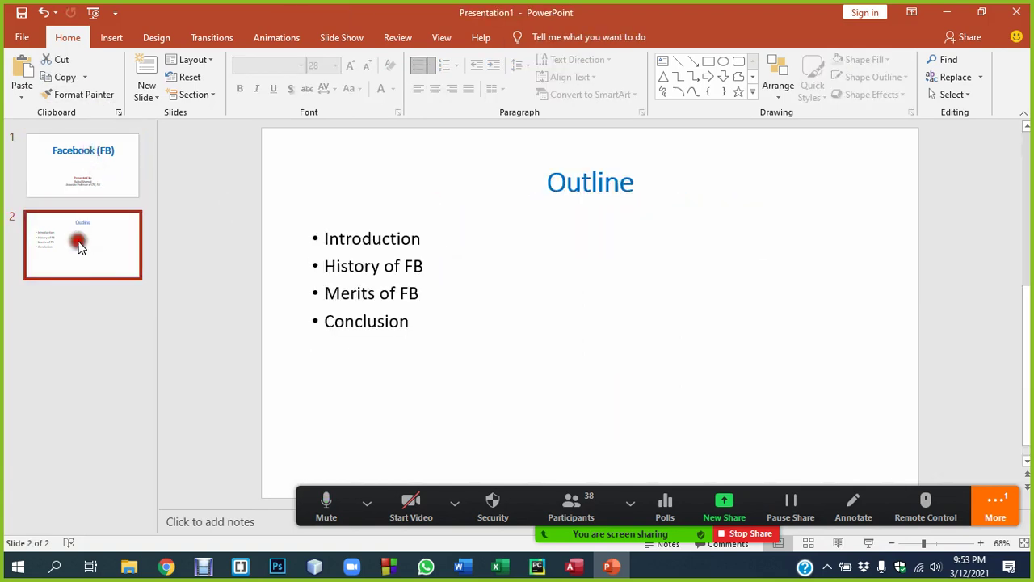
# Add a Demerits of FB bullet after Merits of FB.
pyautogui.click(342, 265)
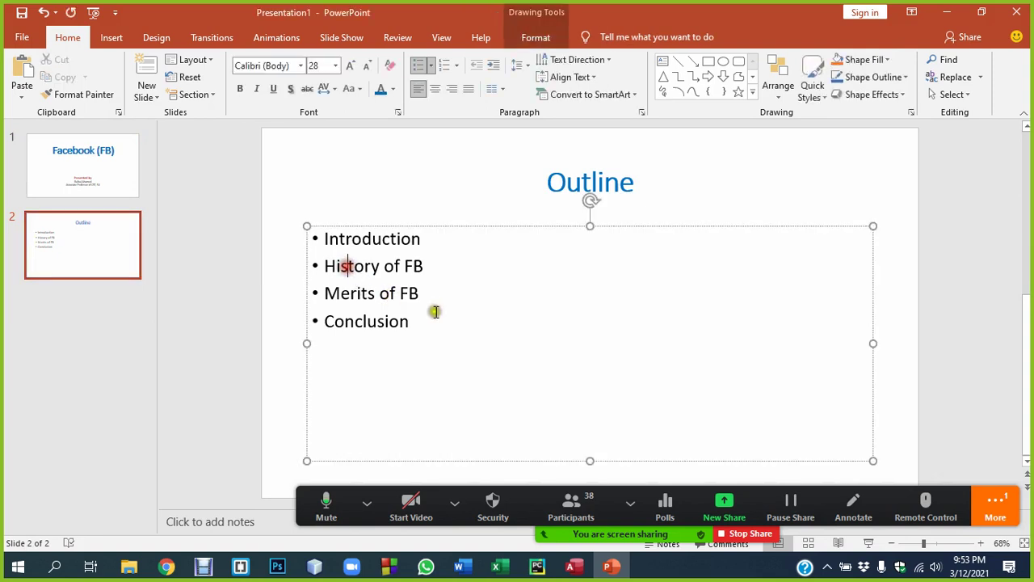
pyautogui.click(431, 294)
pyautogui.press('Return')
pyautogui.write('De')
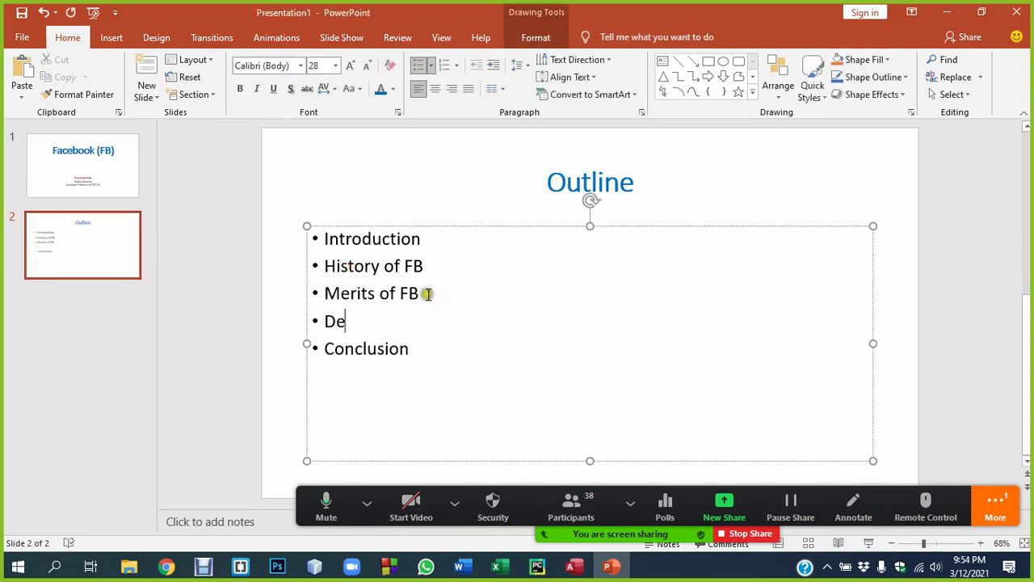
pyautogui.write('merits of')
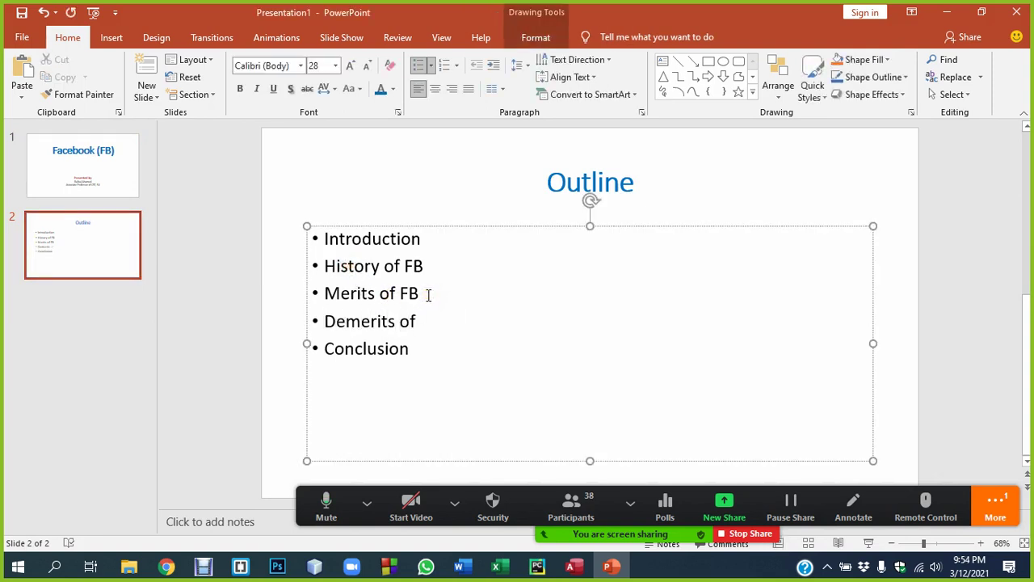
pyautogui.write(' FB')
pyautogui.click(400, 349)
# Make all five bullet lines bold and enlarge them to 32 pt.
pyautogui.moveTo(421, 356); pyautogui.dragTo(295, 234)
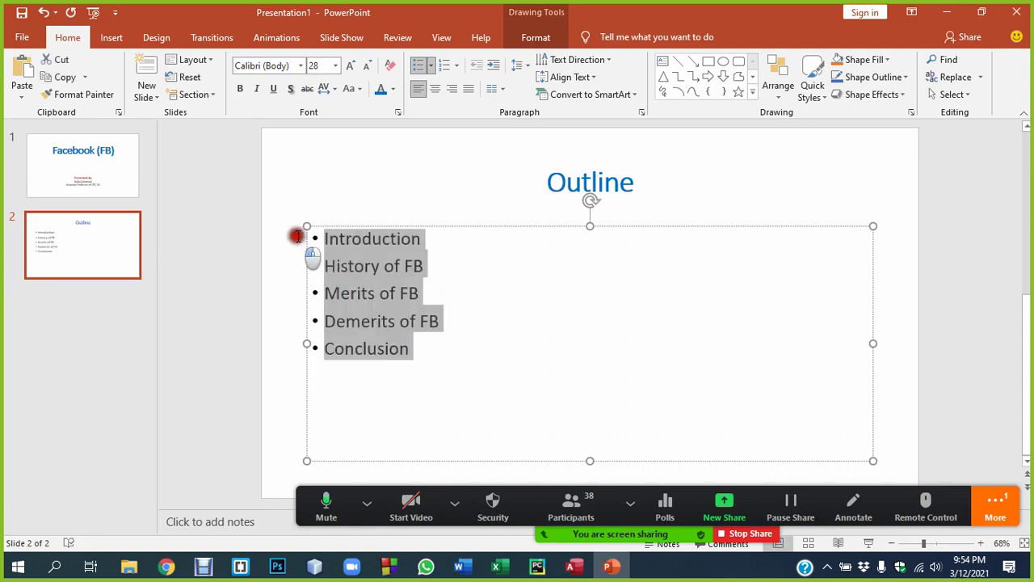
pyautogui.click(436, 316)
pyautogui.click(429, 267)
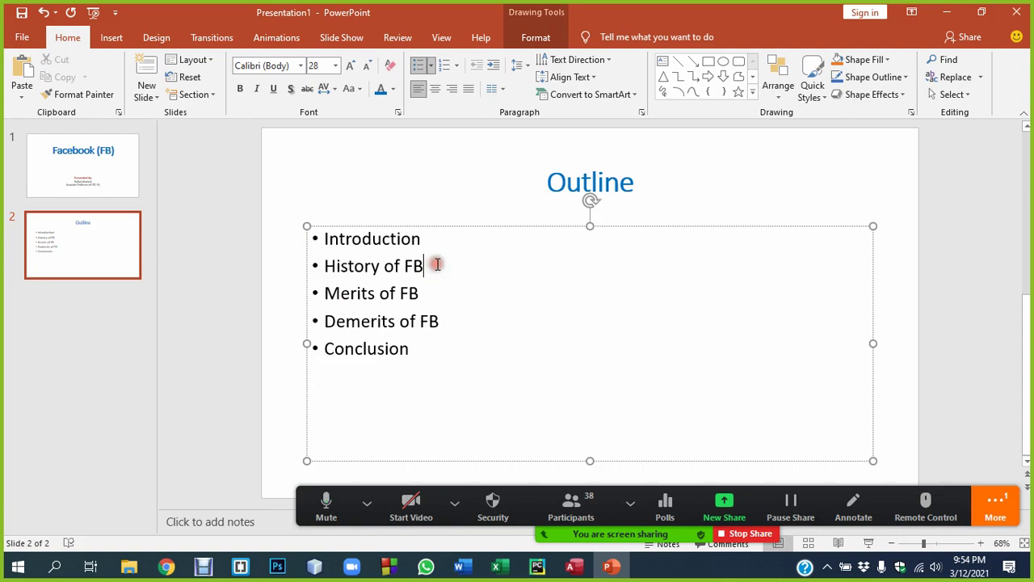
pyautogui.moveTo(424, 347); pyautogui.dragTo(297, 234)
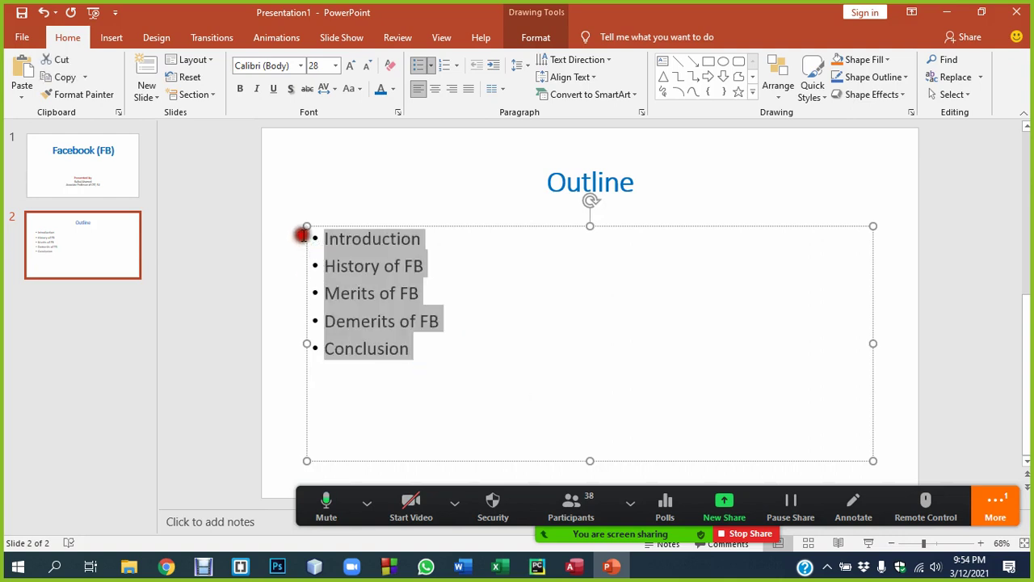
pyautogui.hotkey('ctrl', 'b')
pyautogui.hotkey('ctrl', 'shift', '.')
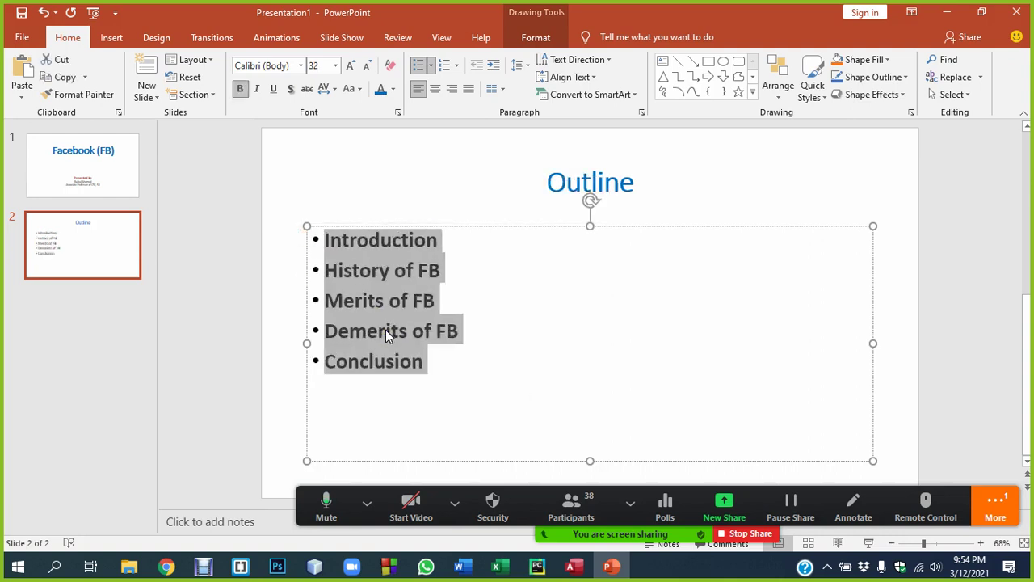
pyautogui.click(385, 329)
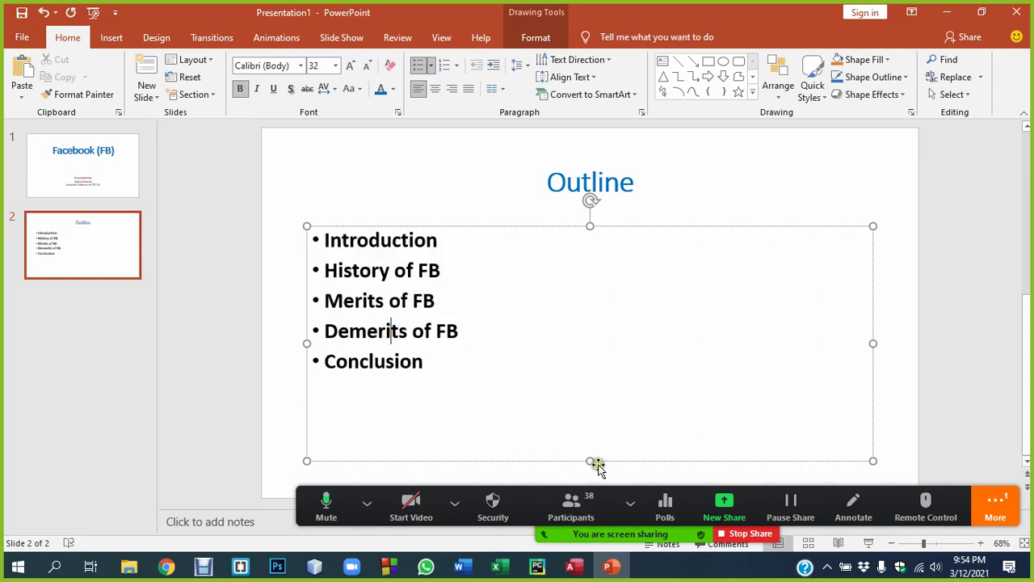
# Resize the bullet text box to fit the list and reselect all five lines.
pyautogui.moveTo(593, 459); pyautogui.dragTo(590, 417)
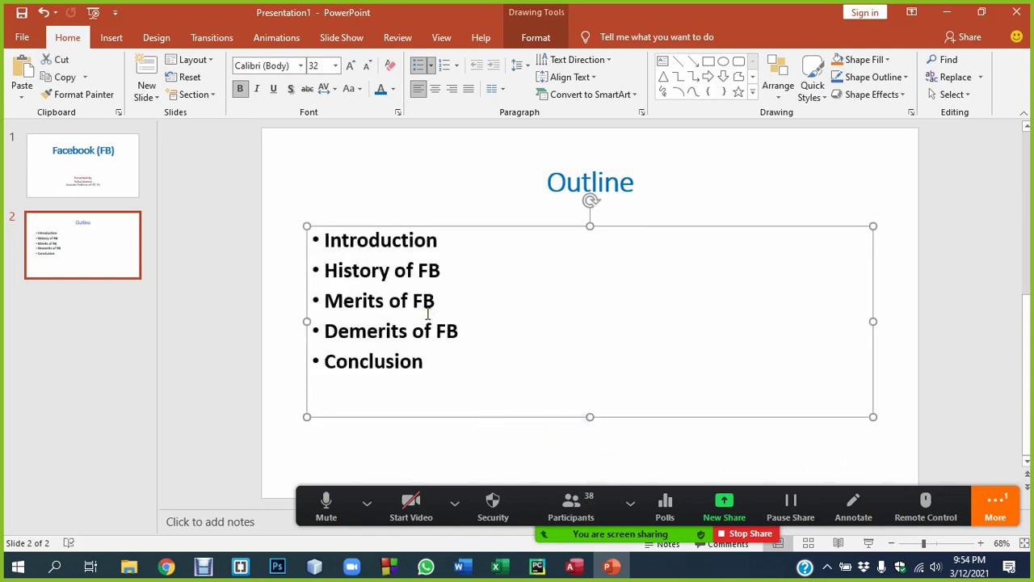
pyautogui.moveTo(307, 321); pyautogui.dragTo(367, 322)
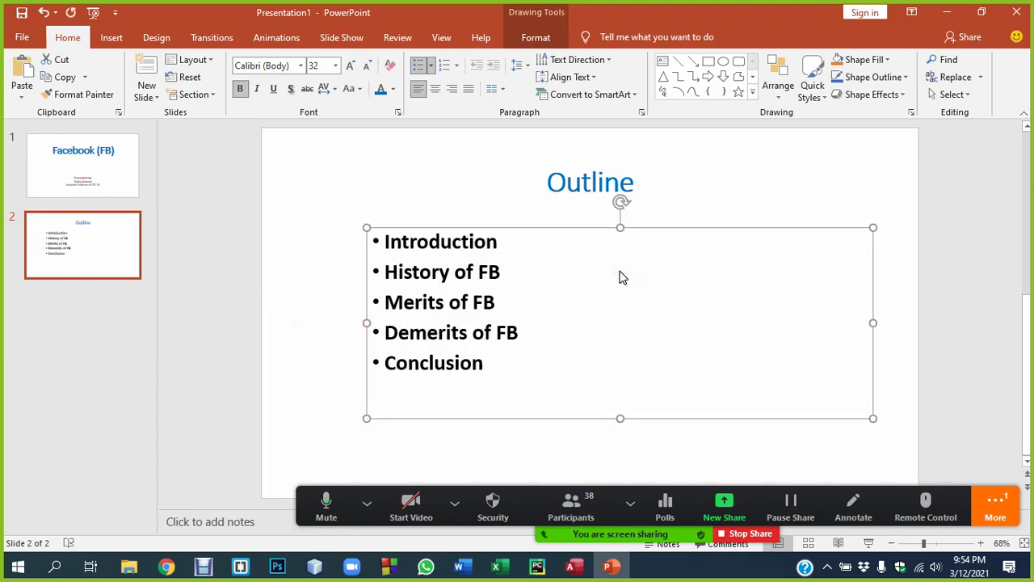
pyautogui.press('Left')
pyautogui.press('Left')
pyautogui.press('Left')
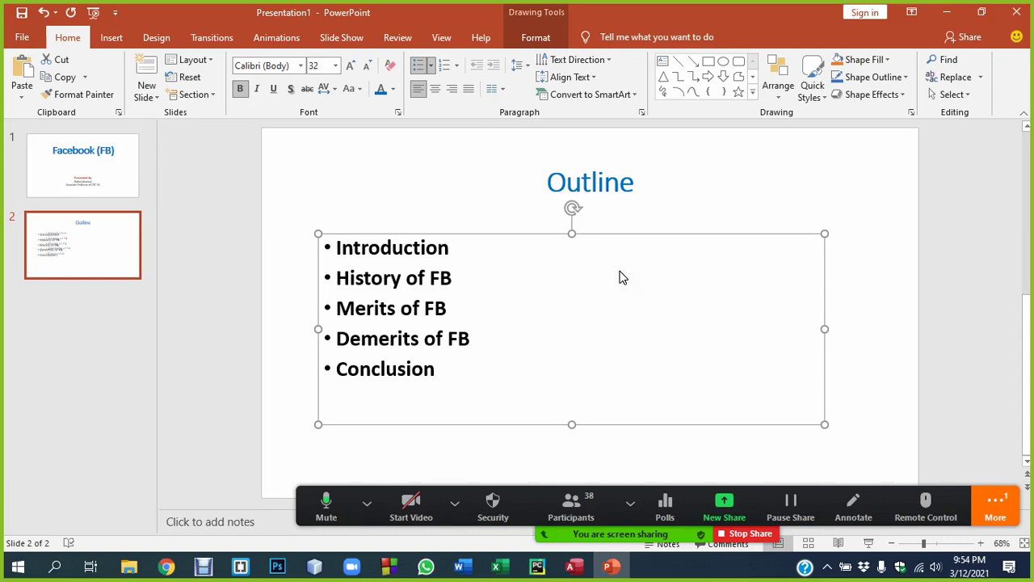
pyautogui.click(423, 340)
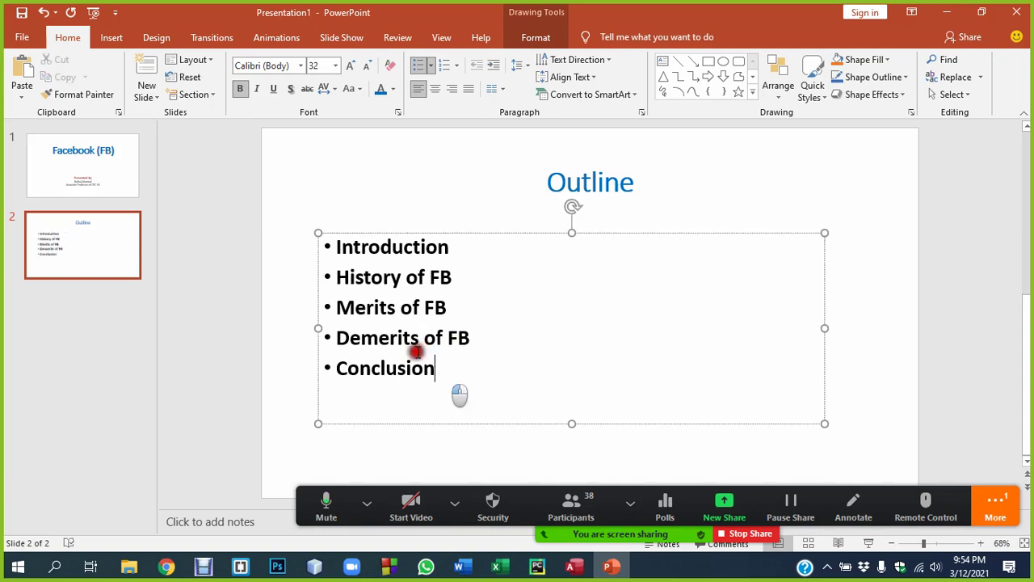
pyautogui.moveTo(455, 391); pyautogui.dragTo(317, 238)
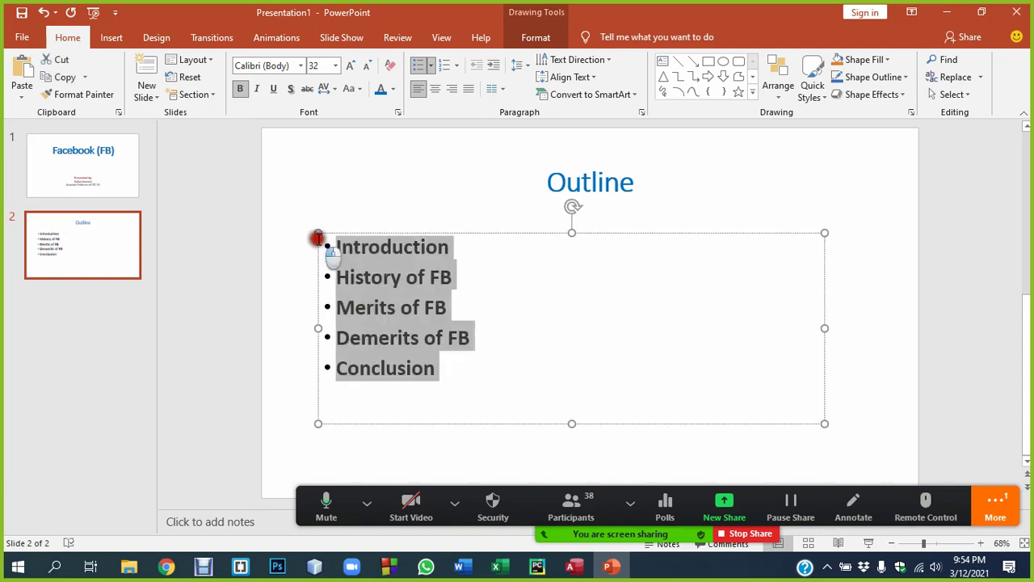
# Give the Outline list filled square bullets.
pyautogui.click(430, 65)
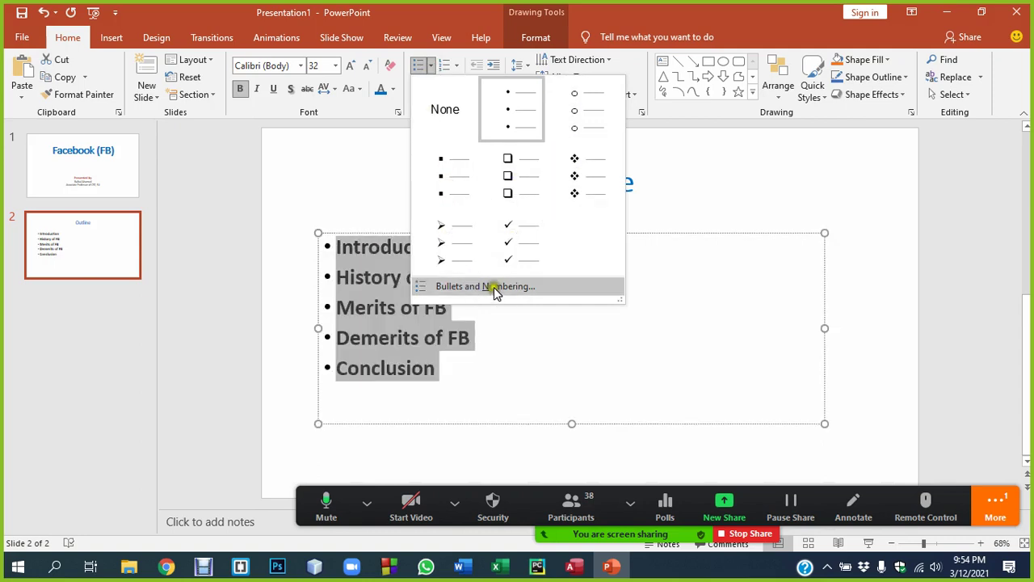
pyautogui.click(516, 246)
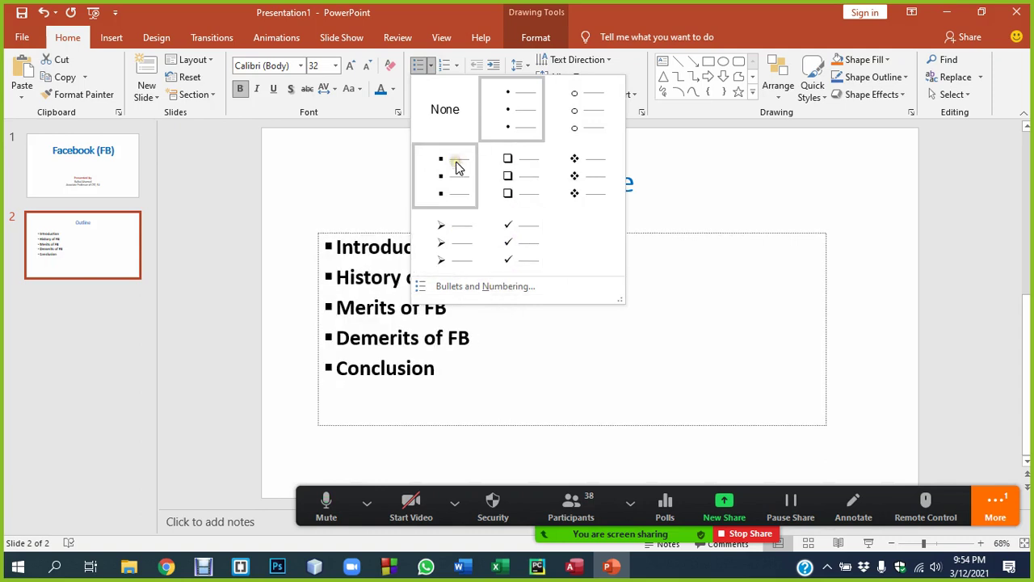
pyautogui.click(422, 181)
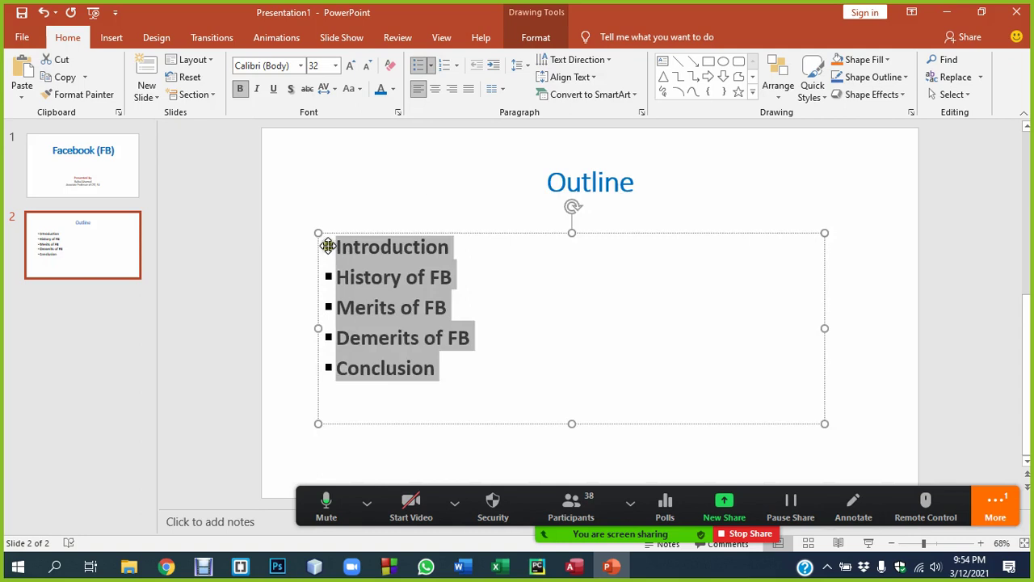
pyautogui.click(329, 246)
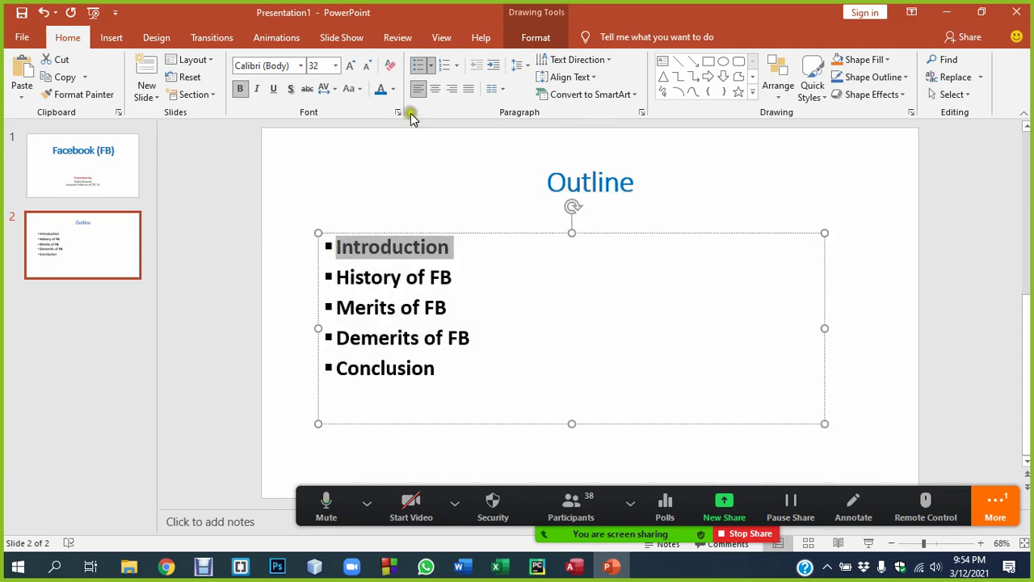
# Reselect all five bullet lines and bring up the full Bullets and Numbering settings.
pyautogui.click(431, 65)
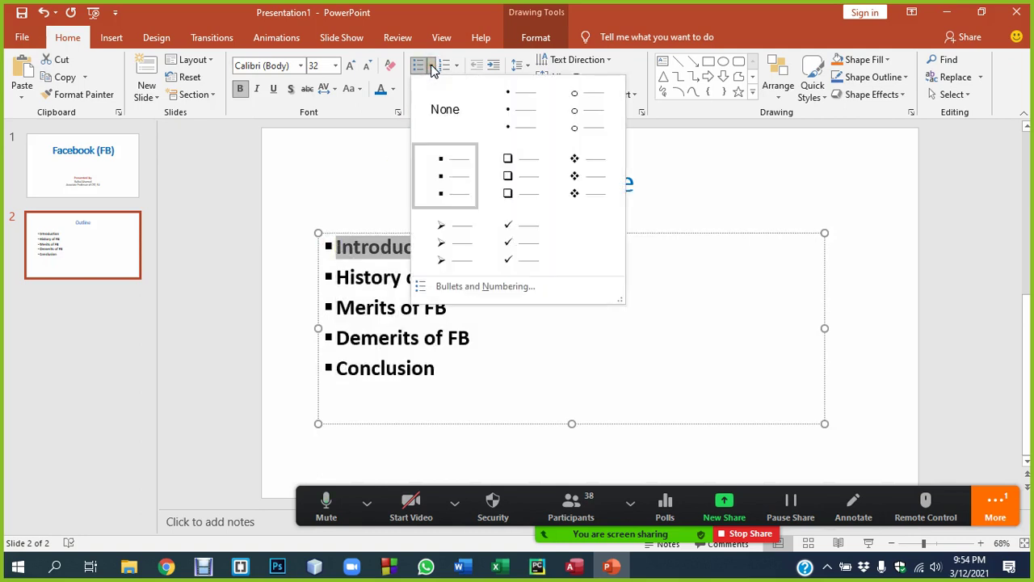
pyautogui.click(325, 364)
pyautogui.moveTo(448, 372); pyautogui.dragTo(336, 254)
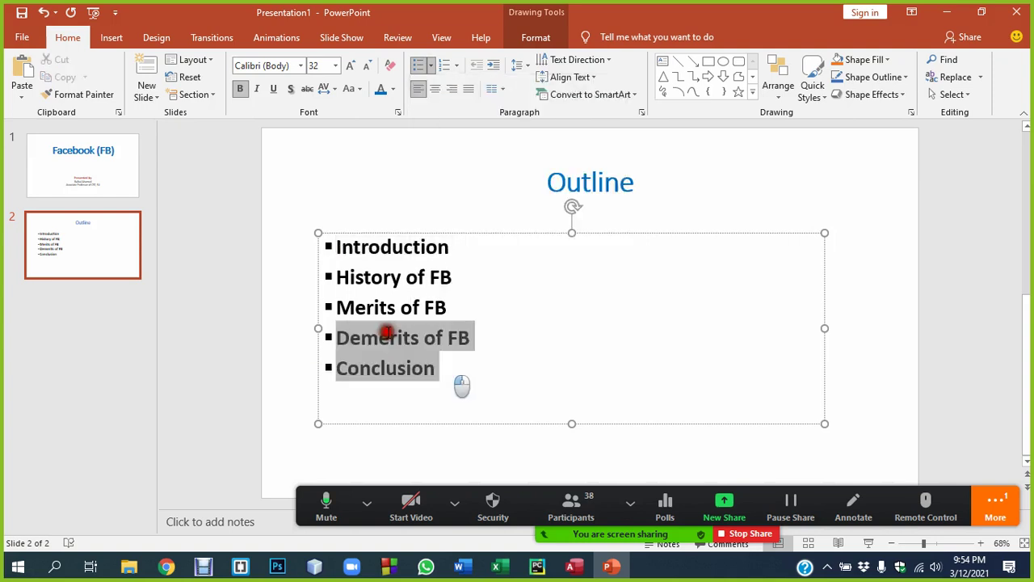
pyautogui.click(430, 65)
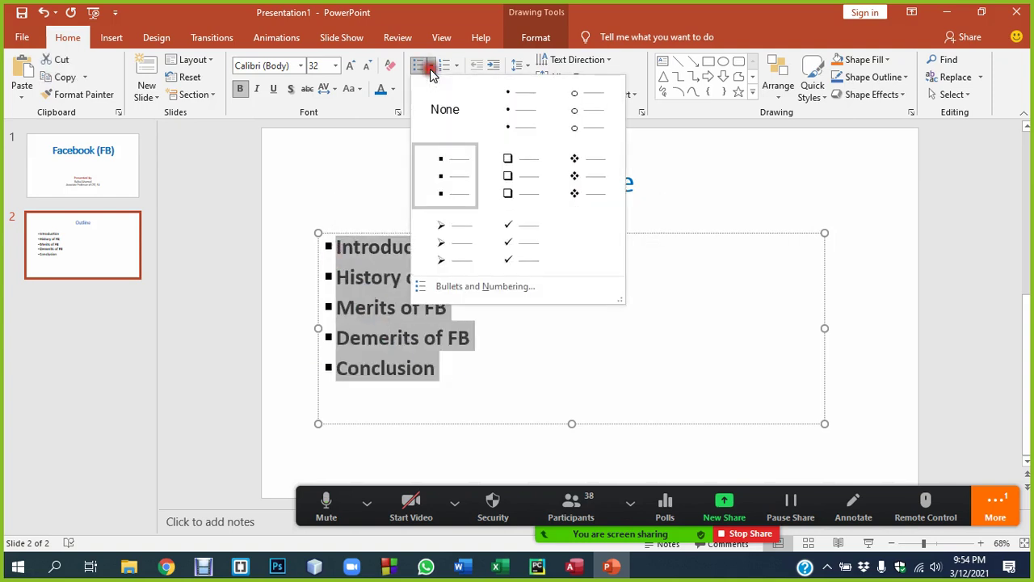
pyautogui.click(447, 285)
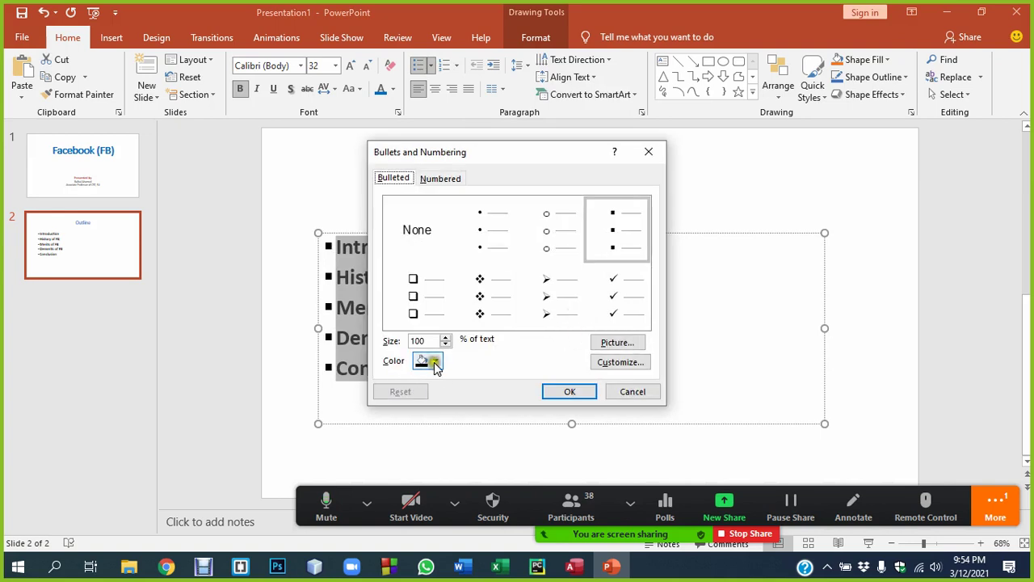
# Make the square bullet markers blue and adjust their size relative to the text.
pyautogui.click(435, 361)
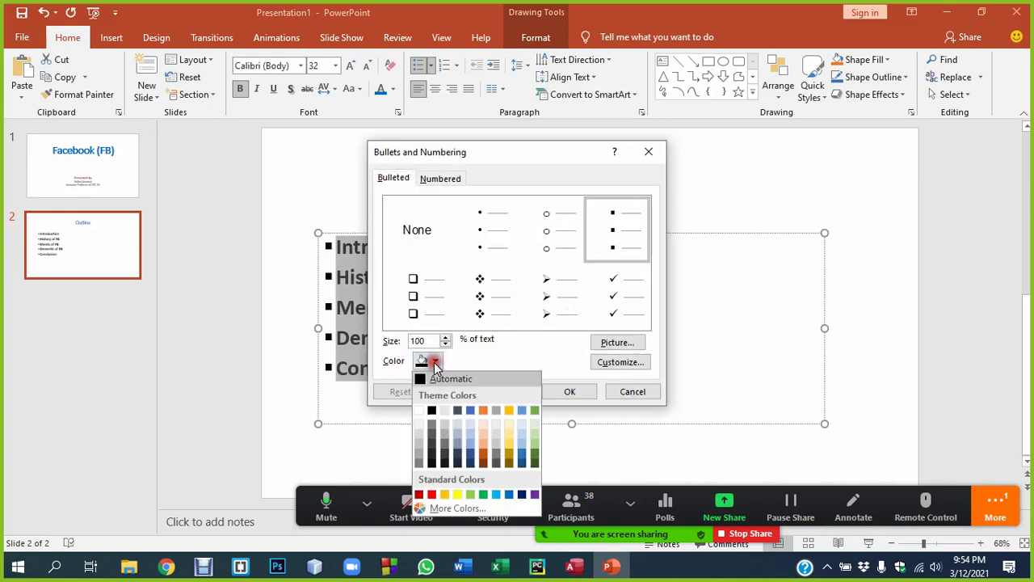
pyautogui.click(507, 501)
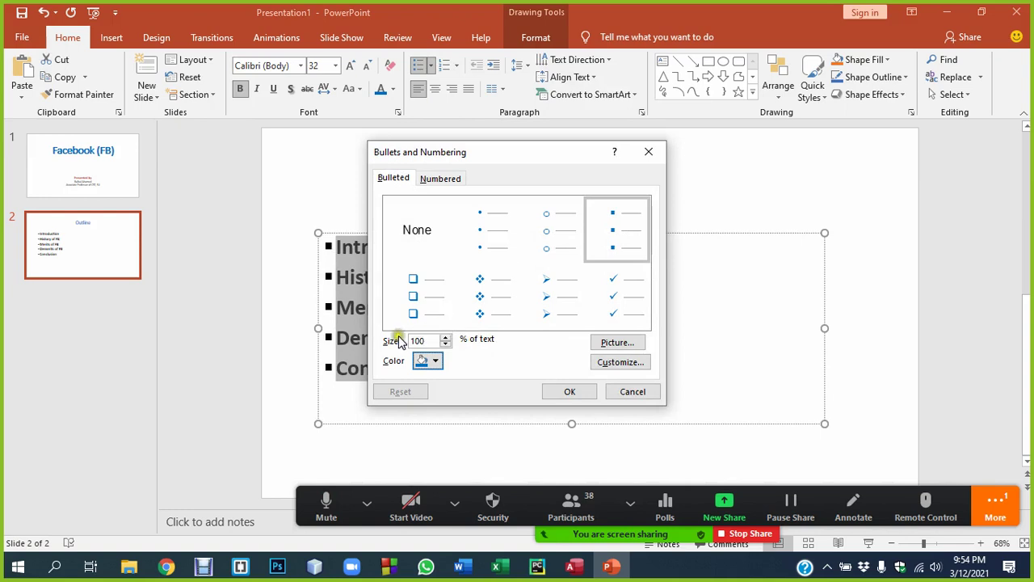
pyautogui.moveTo(528, 159); pyautogui.dragTo(646, 157)
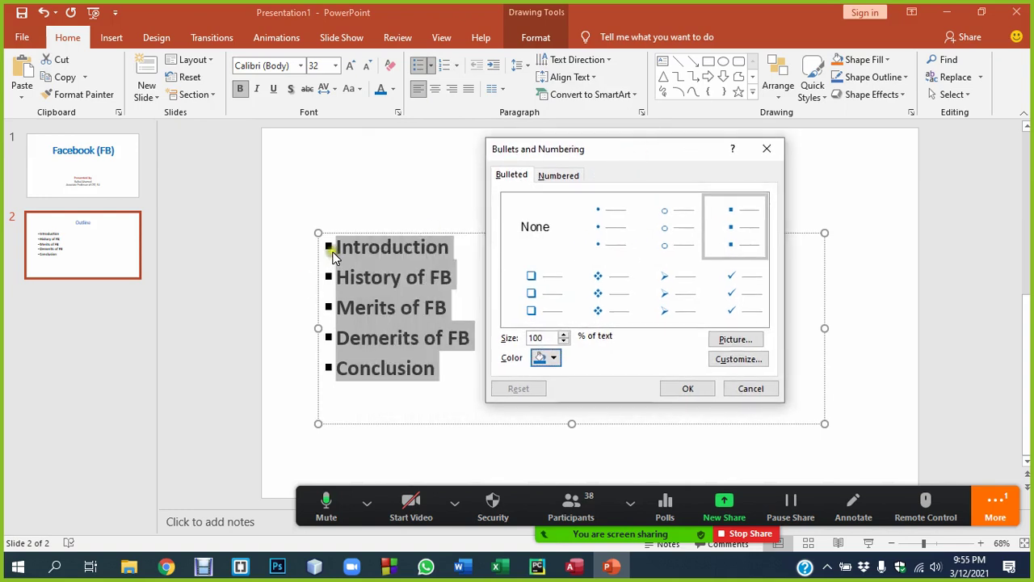
pyautogui.click(565, 343)
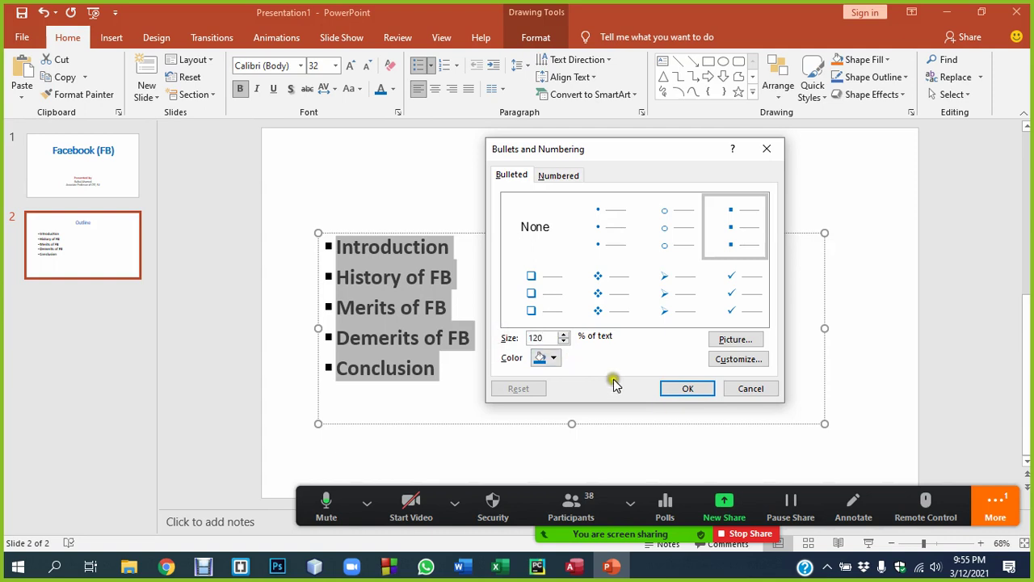
pyautogui.click(687, 389)
# Add a space between each bullet marker and its item text.
pyautogui.click(374, 309)
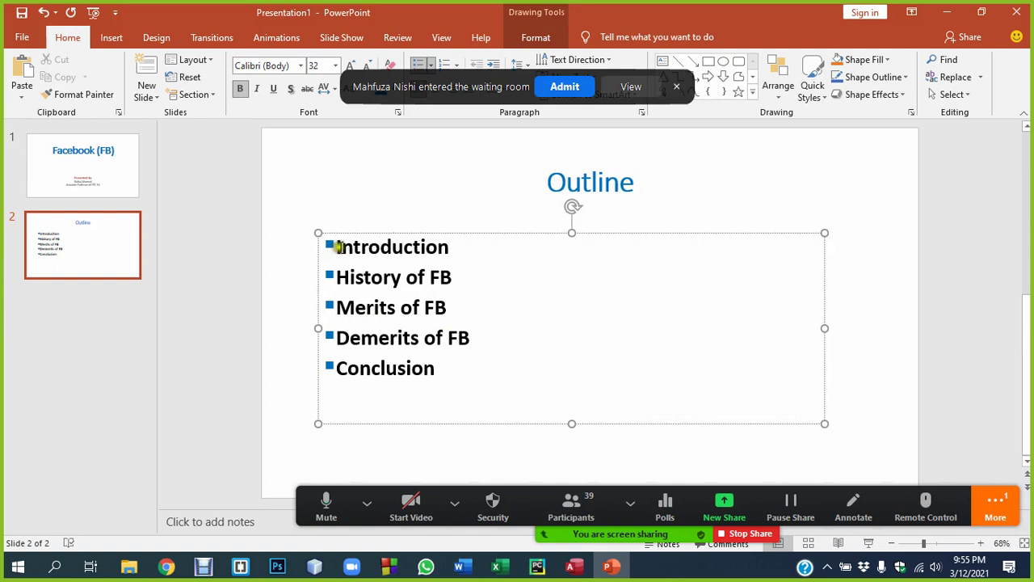
pyautogui.click(337, 247)
pyautogui.press('Down')
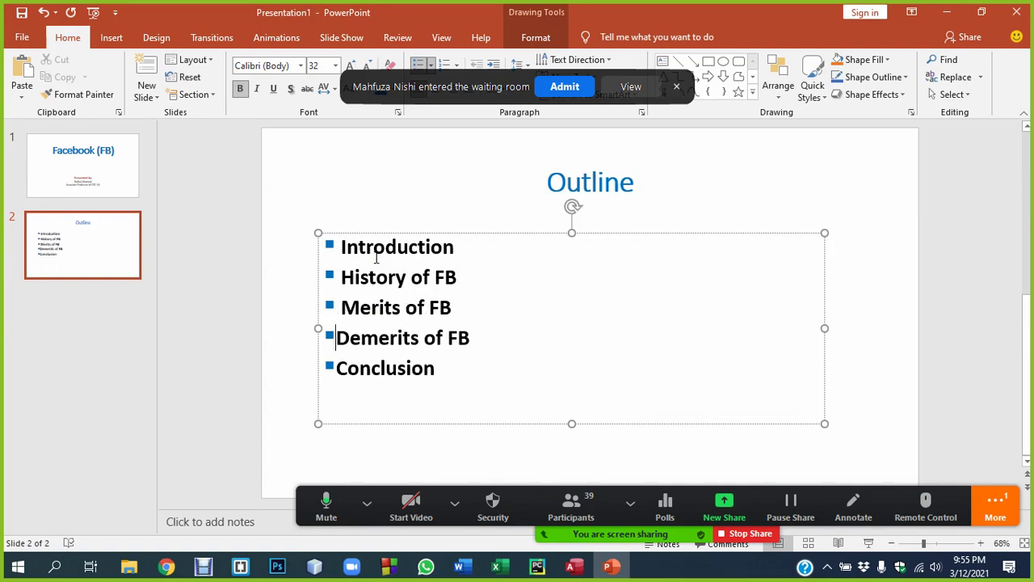
pyautogui.press('Down')
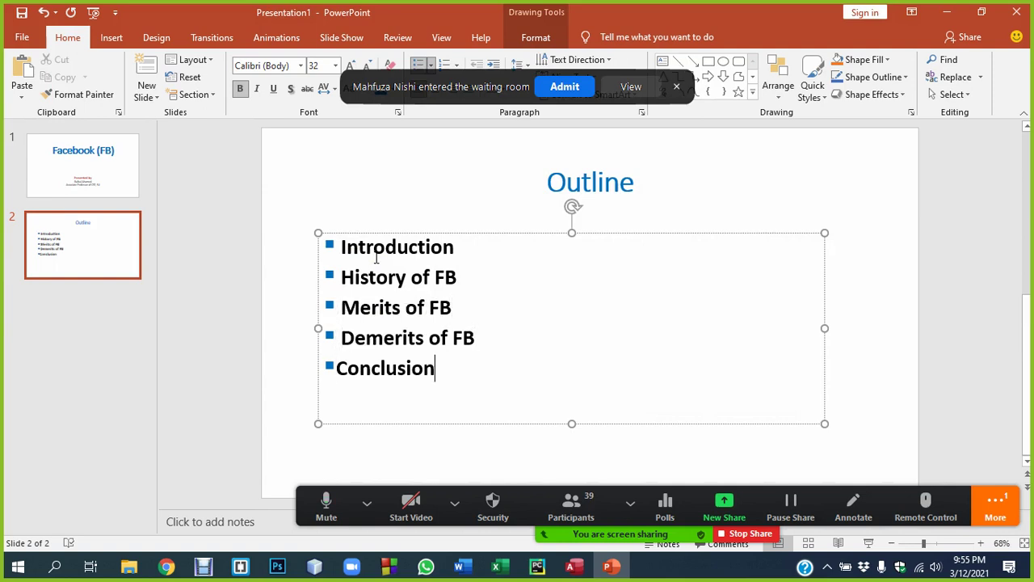
pyautogui.press('Home')
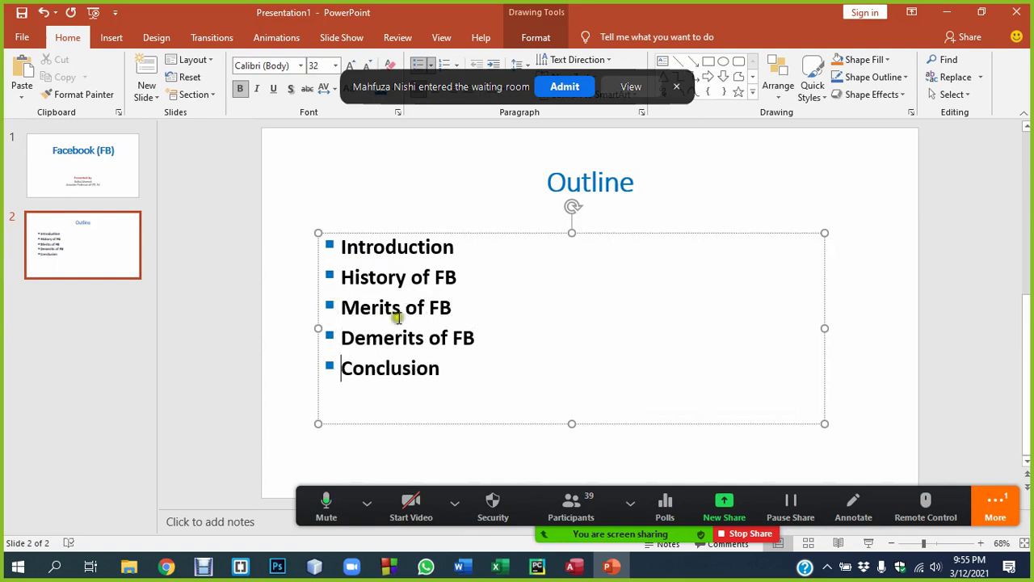
# Reselect all five bullets and set the Bullets and Numbering size value to 1.
pyautogui.moveTo(459, 368)
pyautogui.mouseDown()
pyautogui.moveTo(376, 307)
pyautogui.moveTo(331, 247)
pyautogui.mouseUp()
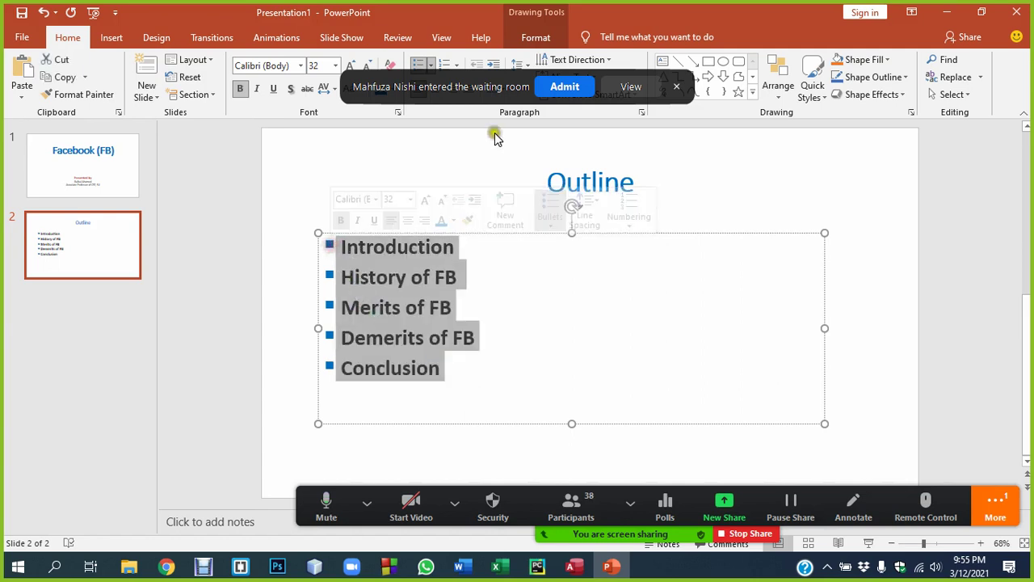
pyautogui.click(564, 87)
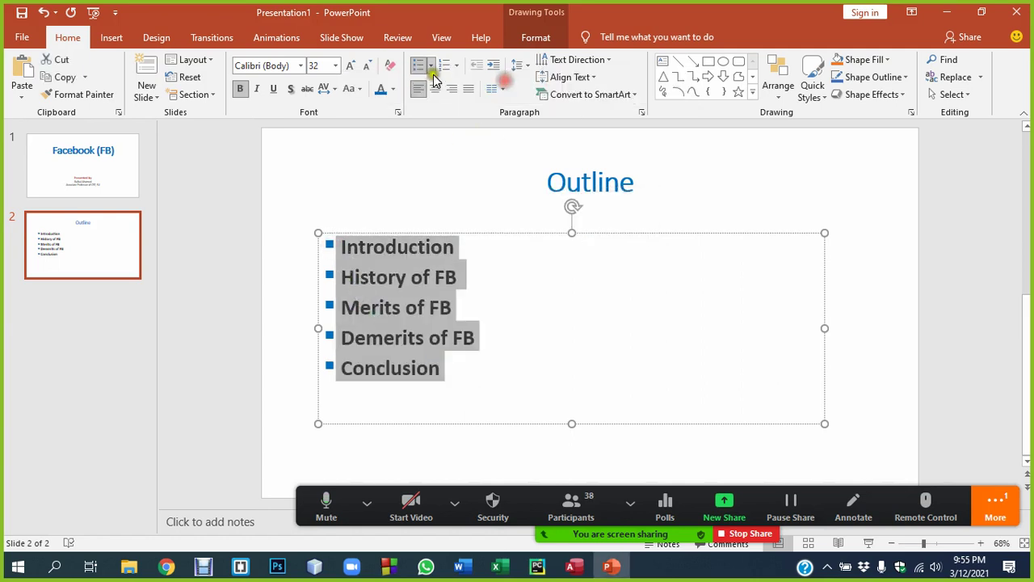
pyautogui.click(430, 65)
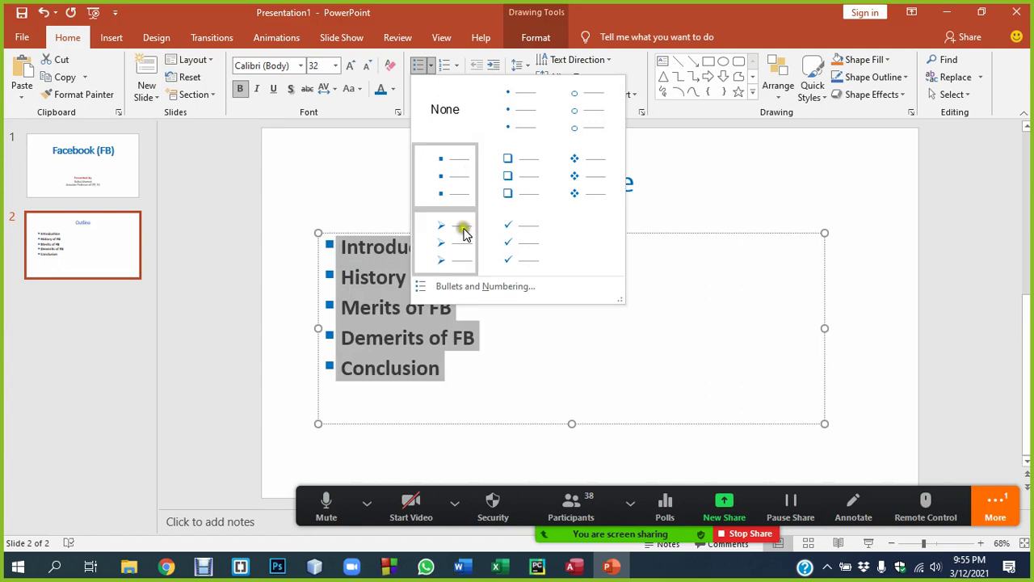
pyautogui.click(457, 286)
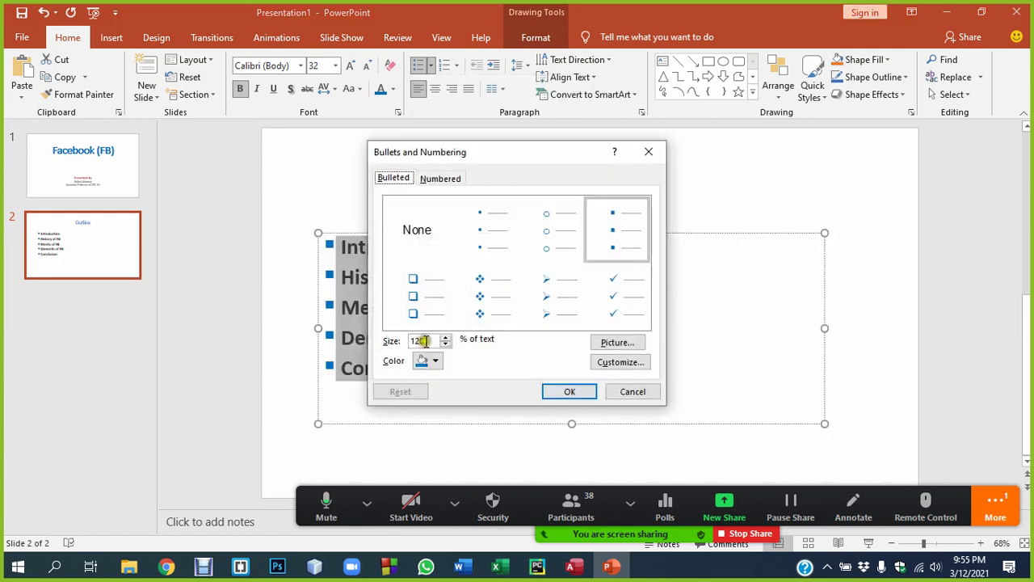
pyautogui.doubleClick(420, 340)
pyautogui.write('1')
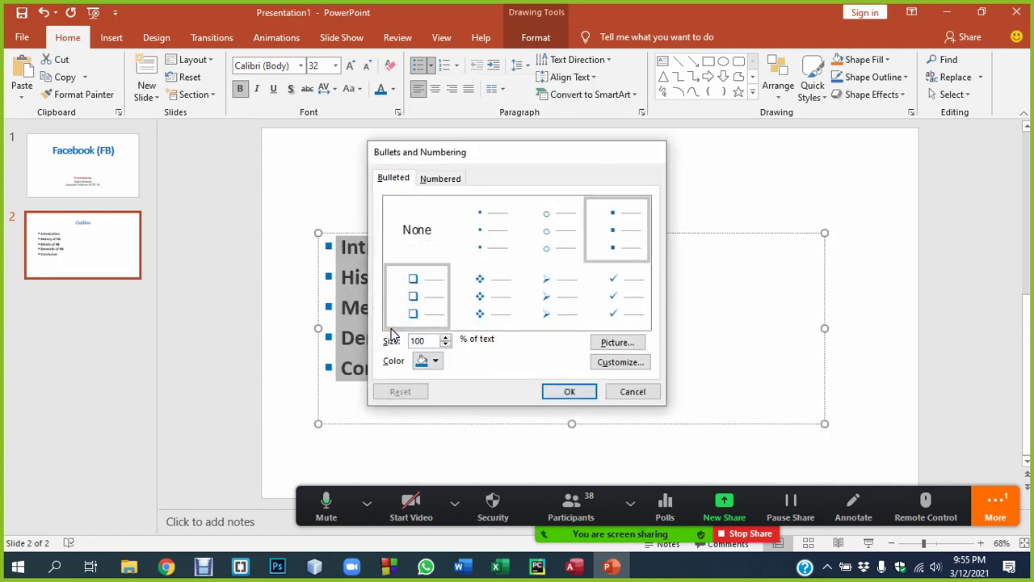
pyautogui.press('Return')
pyautogui.click(476, 337)
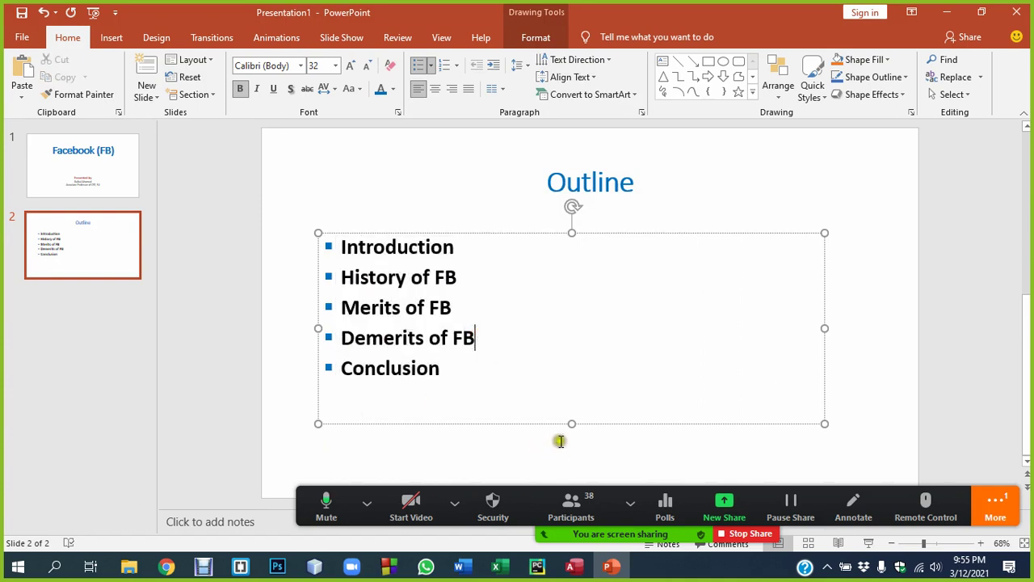
# Enlarge the Outline title from 44 to 54 pt and remove its bold.
pyautogui.click(567, 186)
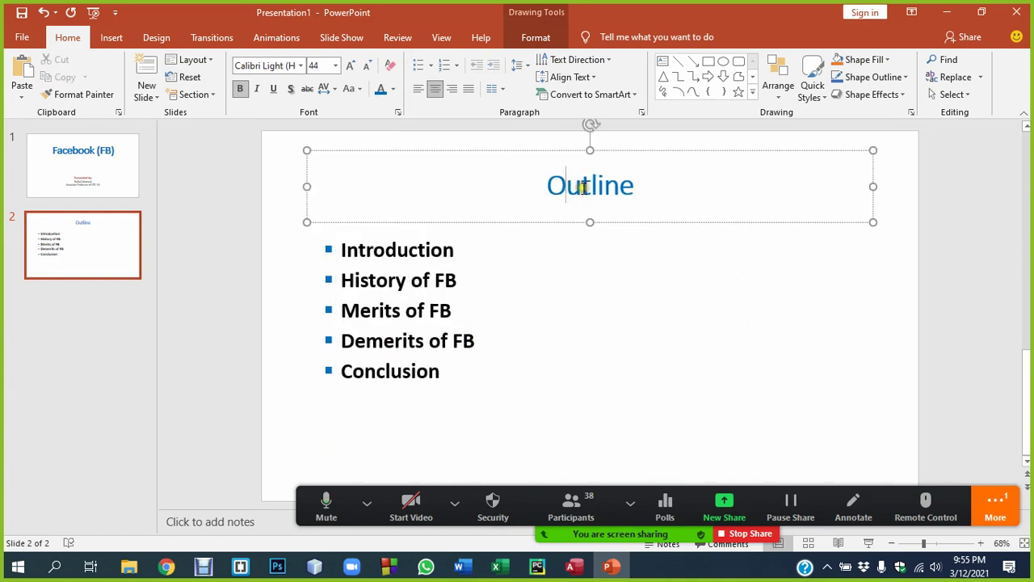
pyautogui.hotkey('ctrl', 'shift', '.')
pyautogui.hotkey('ctrl', 'shift', '.')
pyautogui.hotkey('ctrl', 'b')
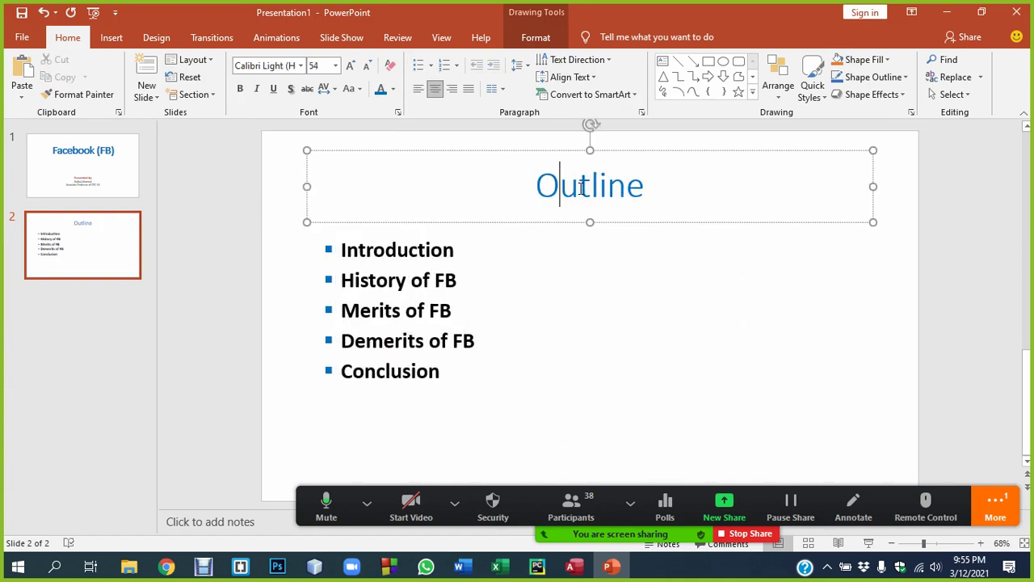
pyautogui.hotkey('ctrl', 's')
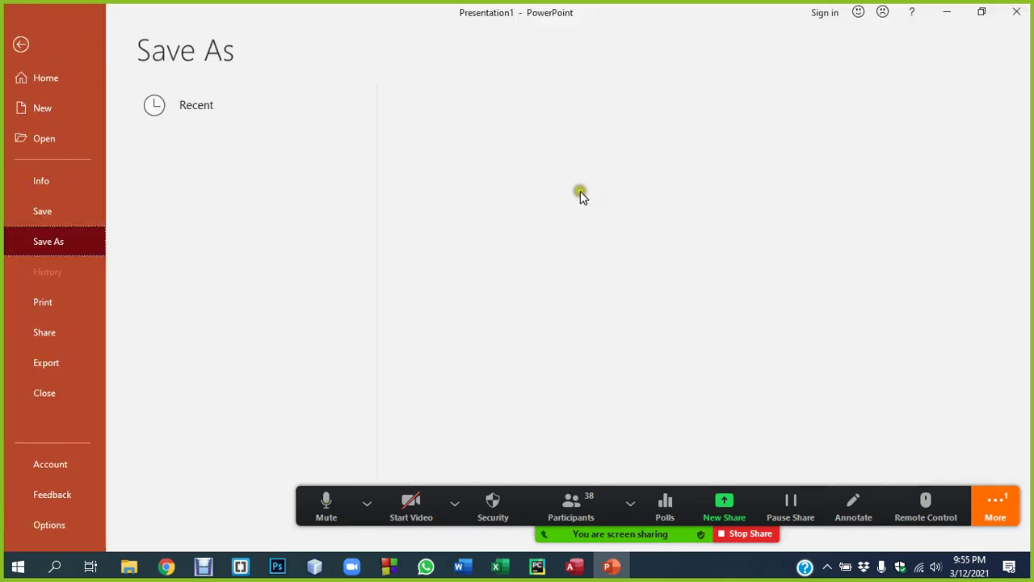
pyautogui.press('Escape')
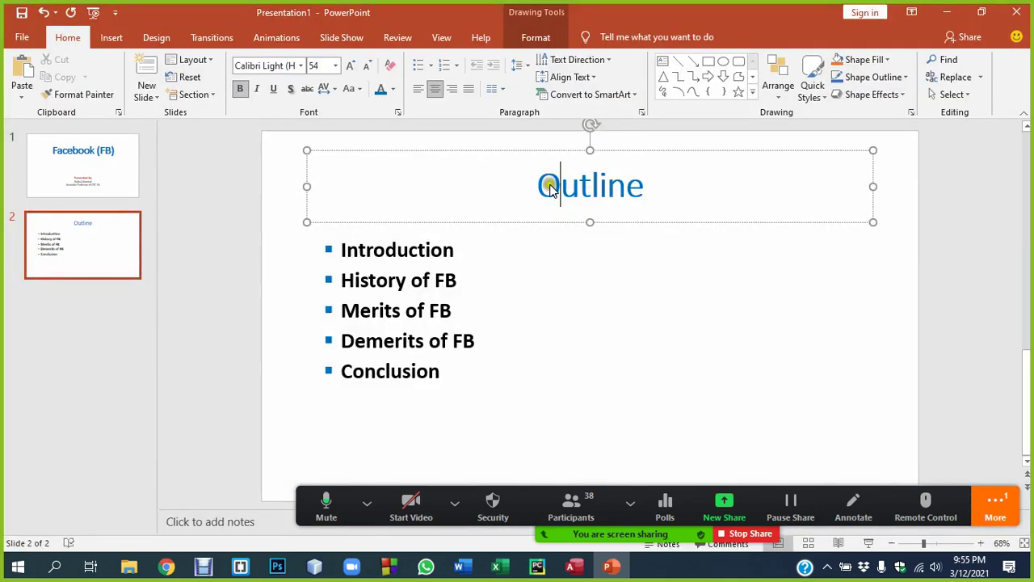
# Review both slides in the editor, then start the slide show with F5.
pyautogui.click(561, 184)
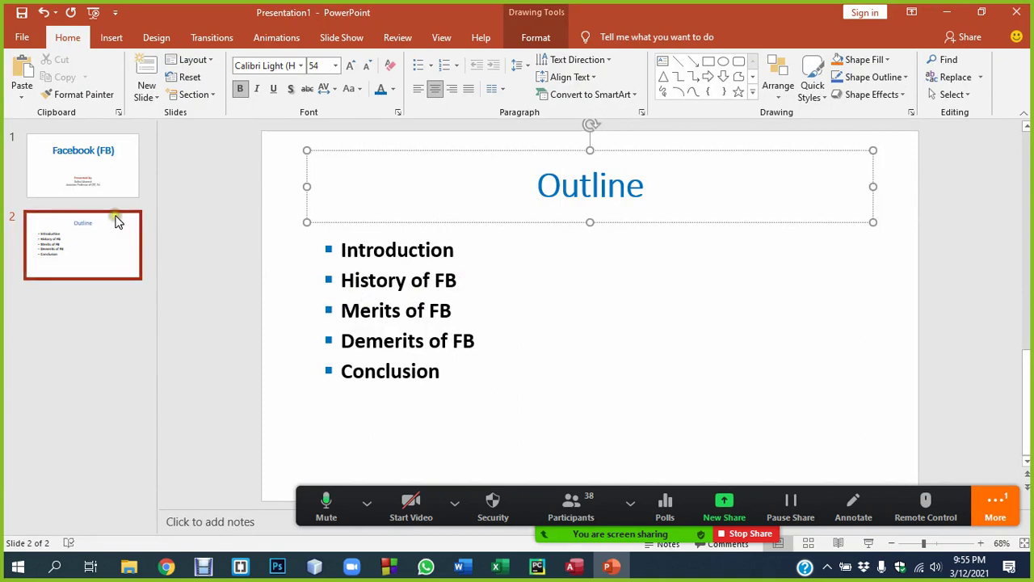
pyautogui.click(376, 277)
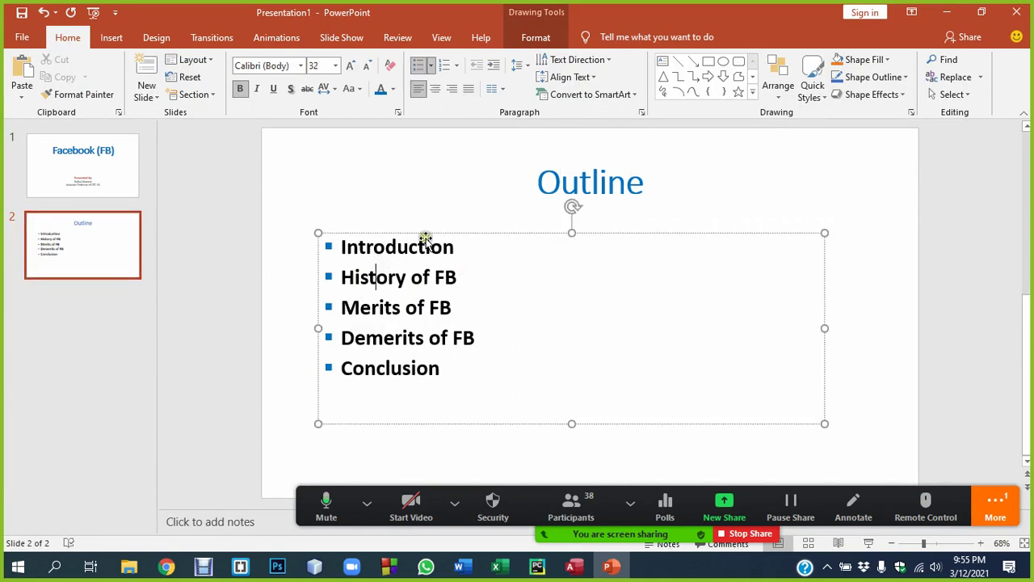
pyautogui.click(834, 219)
pyautogui.click(110, 184)
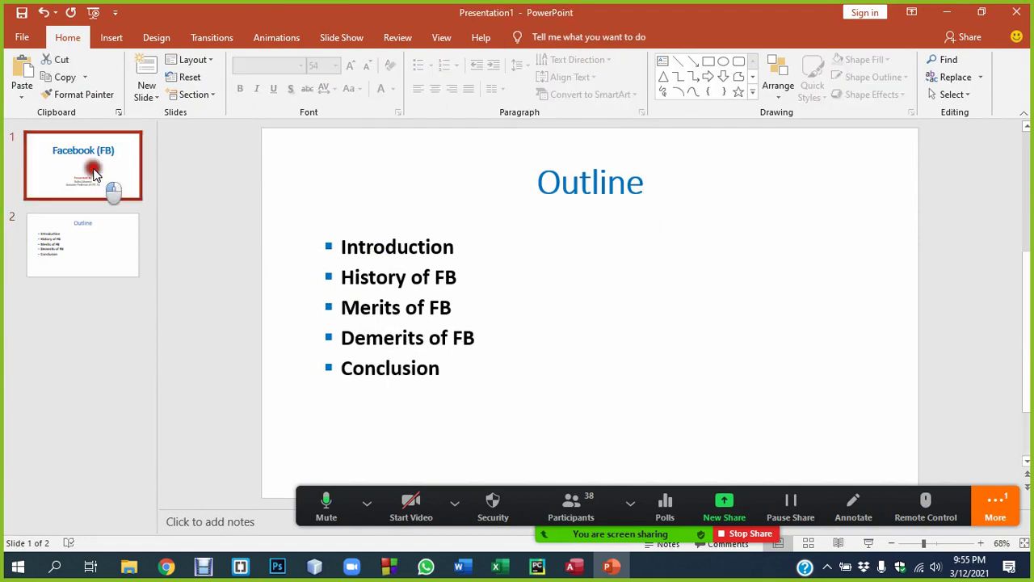
pyautogui.click(95, 216)
pyautogui.click(93, 218)
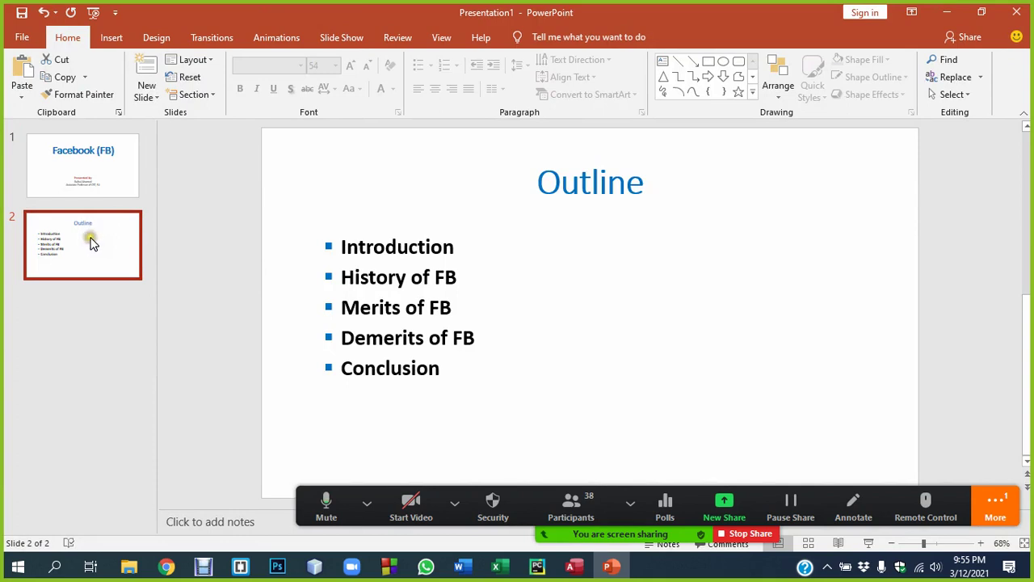
pyautogui.click(81, 168)
pyautogui.click(81, 233)
pyautogui.press('Up')
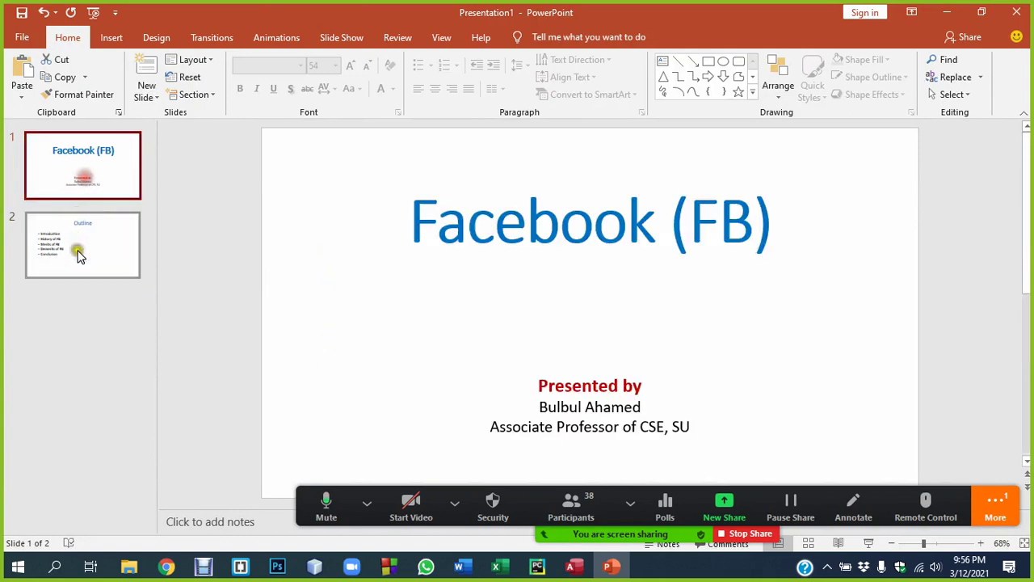
pyautogui.click(79, 255)
pyautogui.click(79, 235)
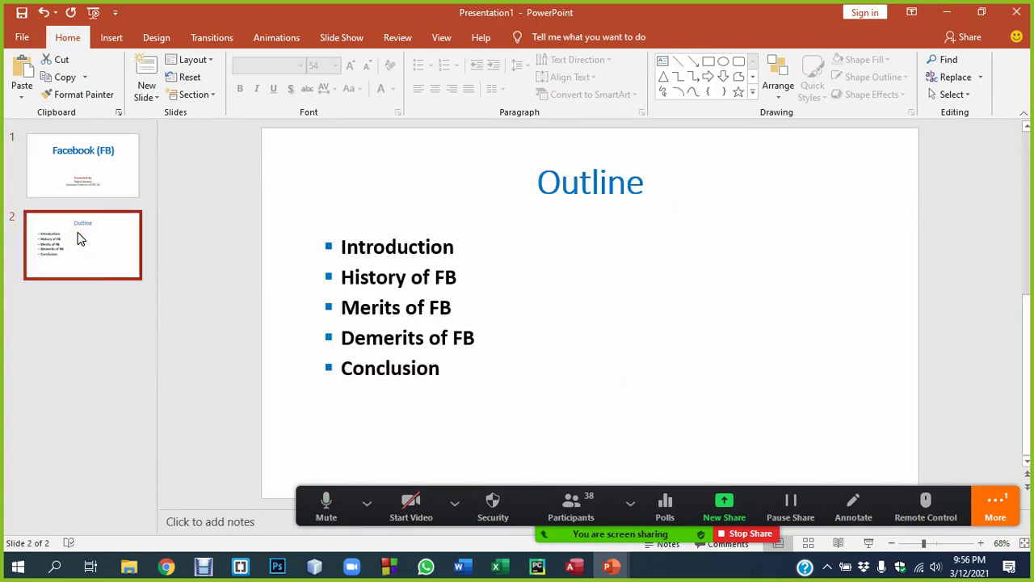
pyautogui.press('F5')
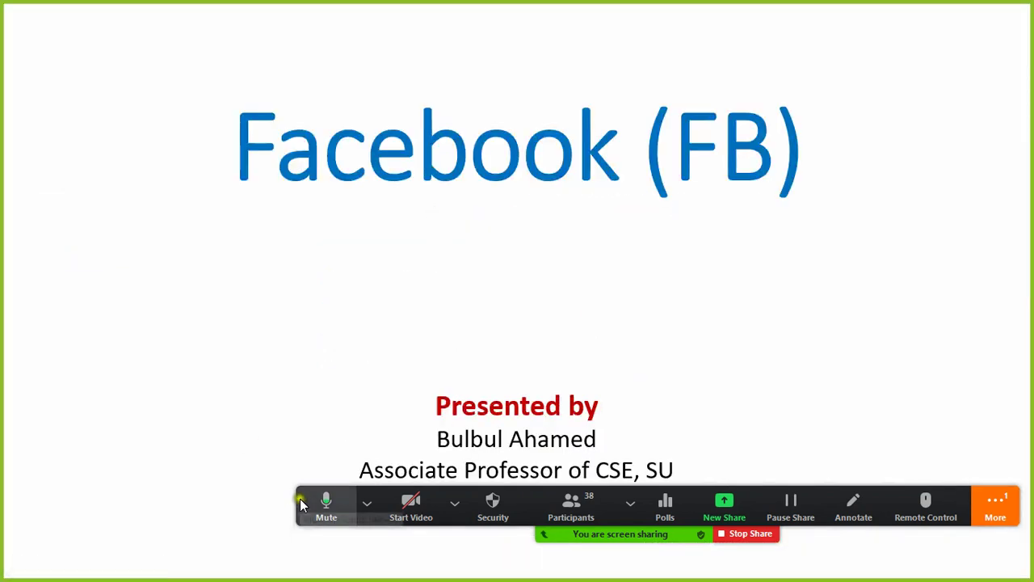
# Move between the title and Outline slides in the show using clicks and arrow keys.
pyautogui.moveTo(301, 504); pyautogui.dragTo(216, 530)
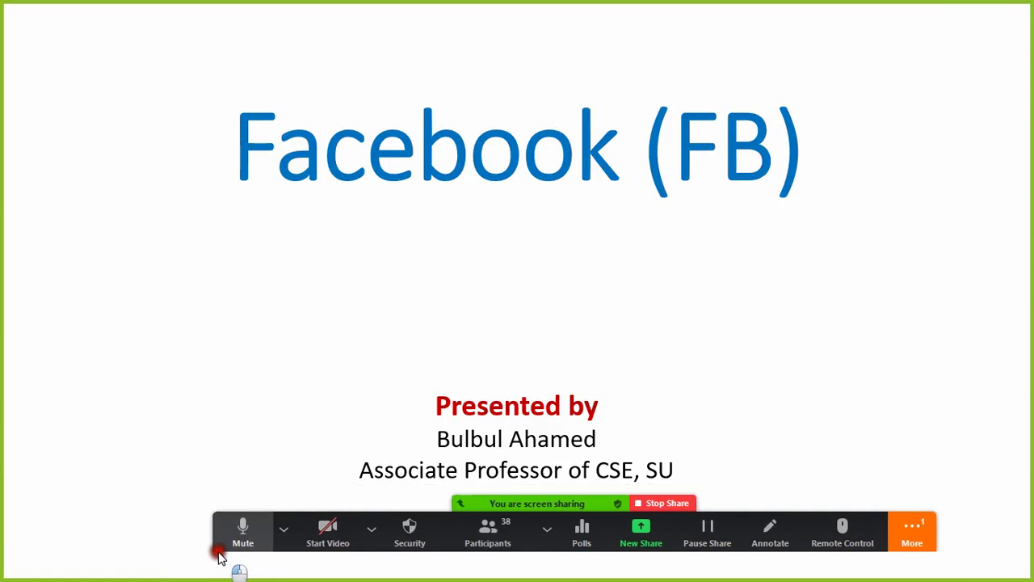
pyautogui.click(413, 272)
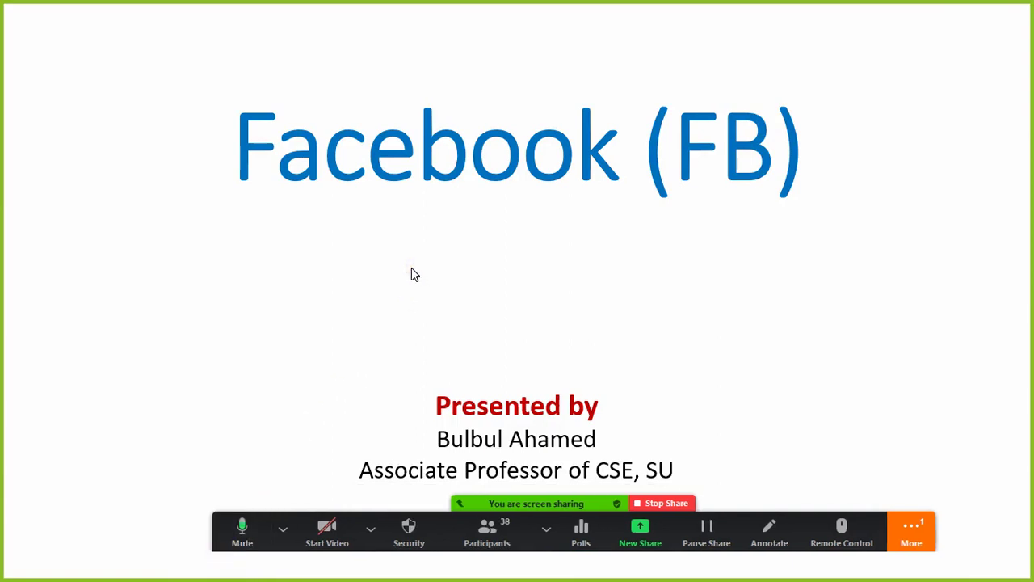
pyautogui.click(428, 280)
pyautogui.click(427, 280)
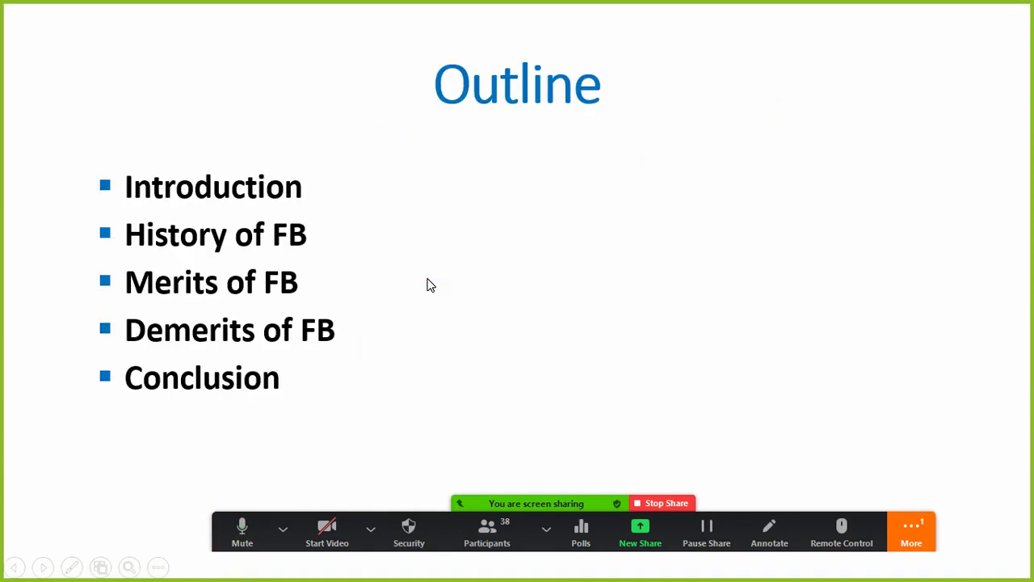
pyautogui.click(427, 280)
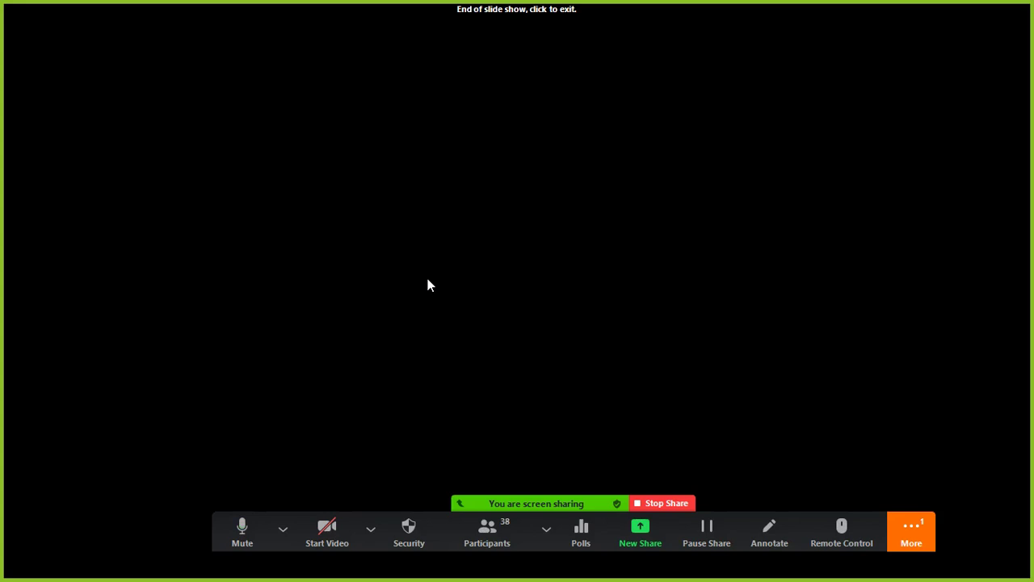
pyautogui.press('Left')
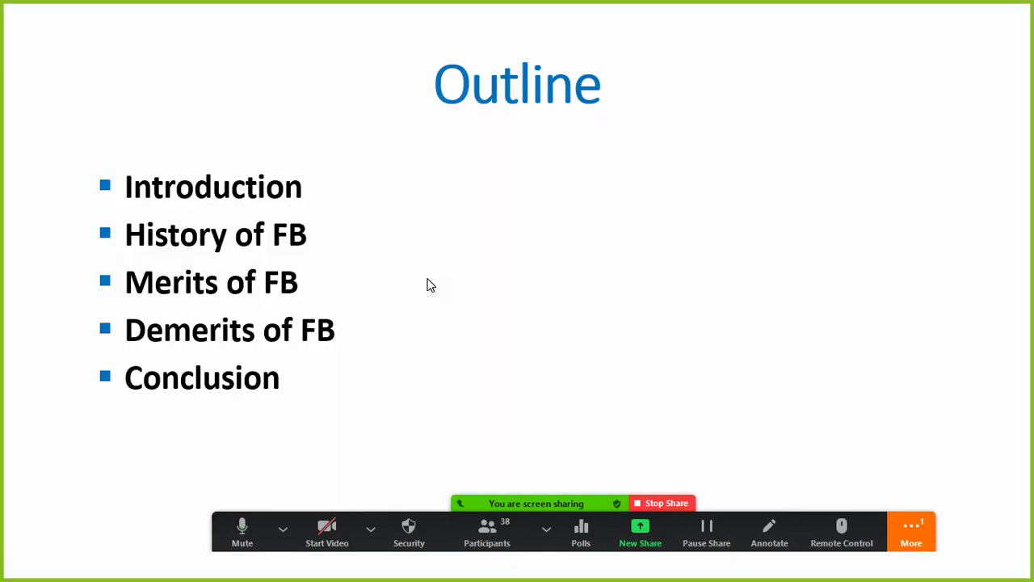
pyautogui.press('Left')
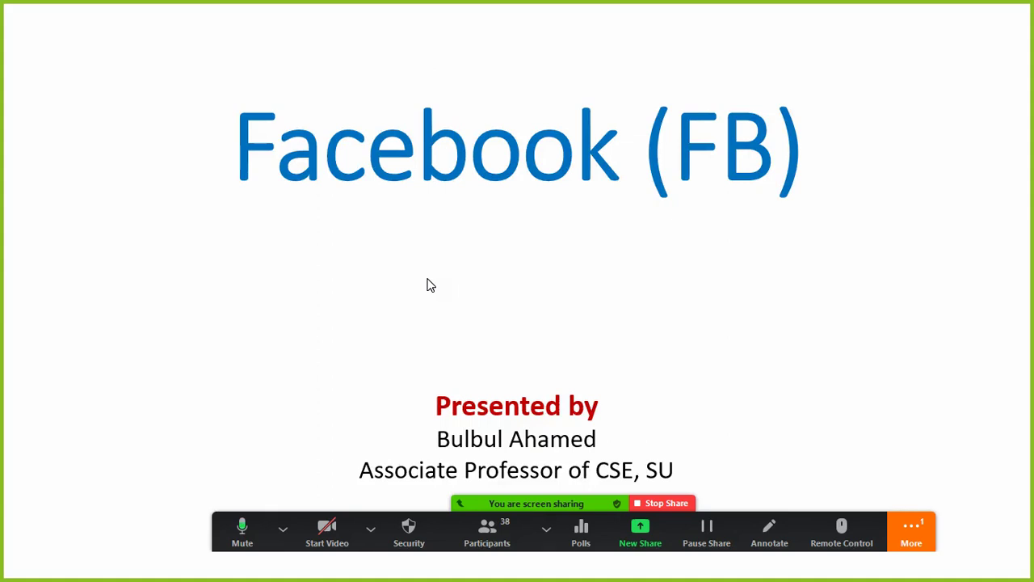
pyautogui.press('Right')
pyautogui.press('Left')
pyautogui.press('Right')
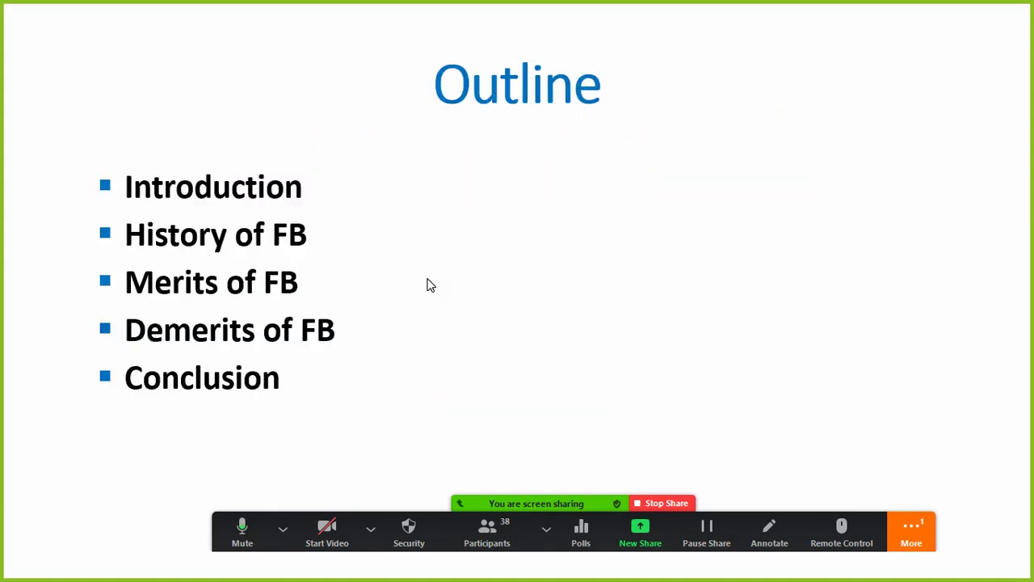
pyautogui.press('Left')
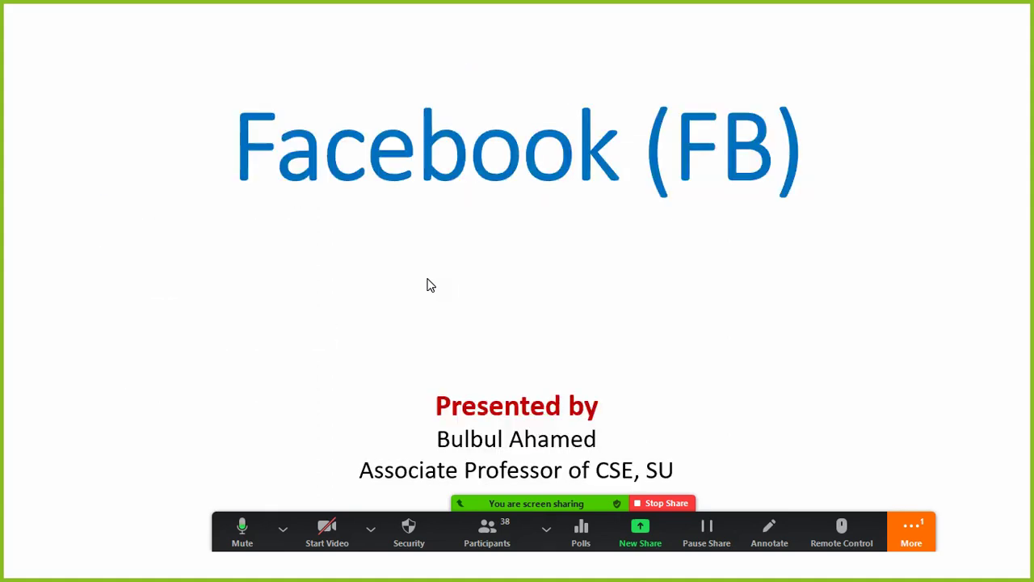
# Navigate slides with the right-click Next/Previous menu, then end the show with Esc.
pyautogui.rightClick(147, 111)
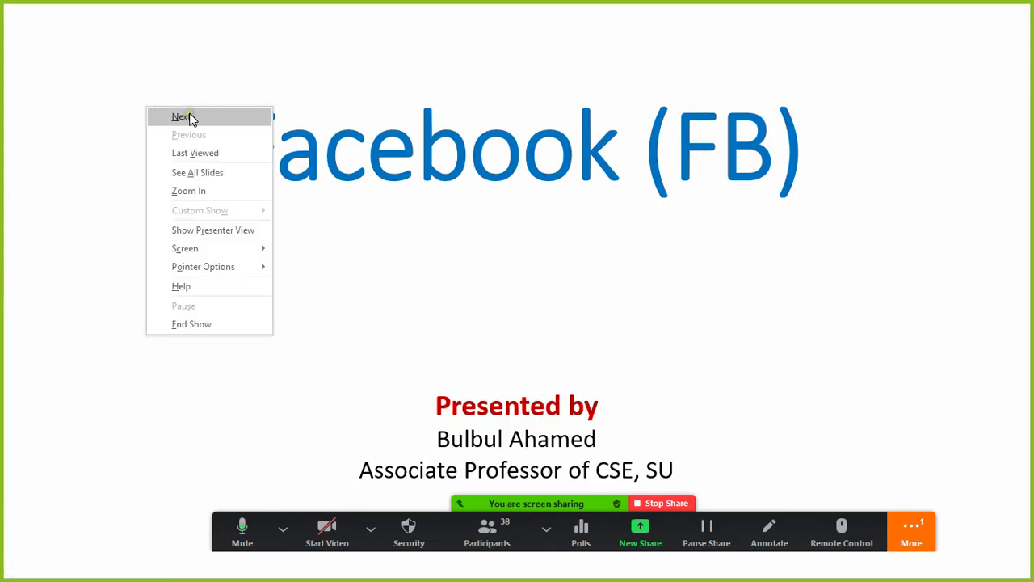
pyautogui.click(191, 119)
pyautogui.rightClick(267, 118)
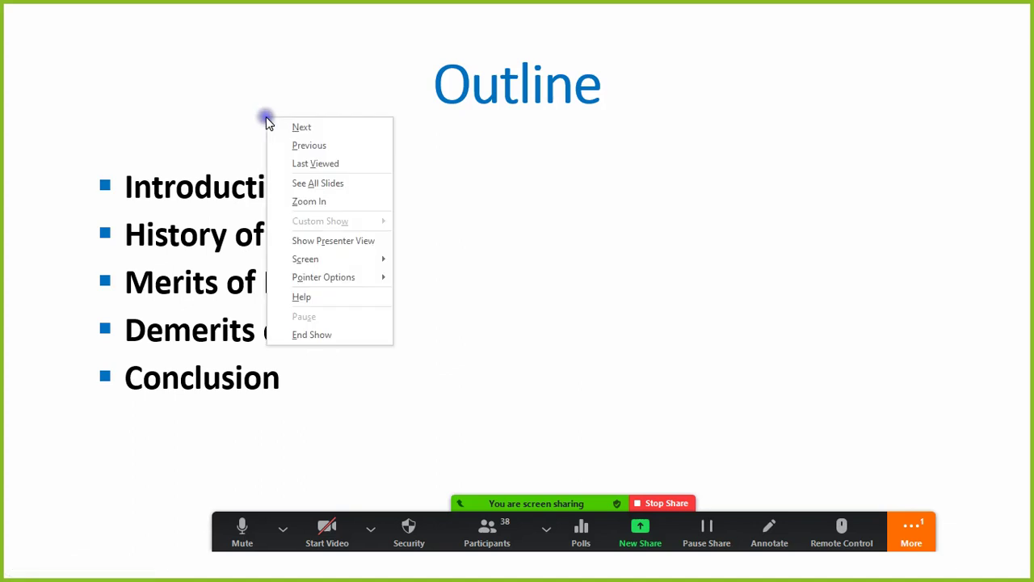
pyautogui.click(293, 150)
pyautogui.rightClick(251, 128)
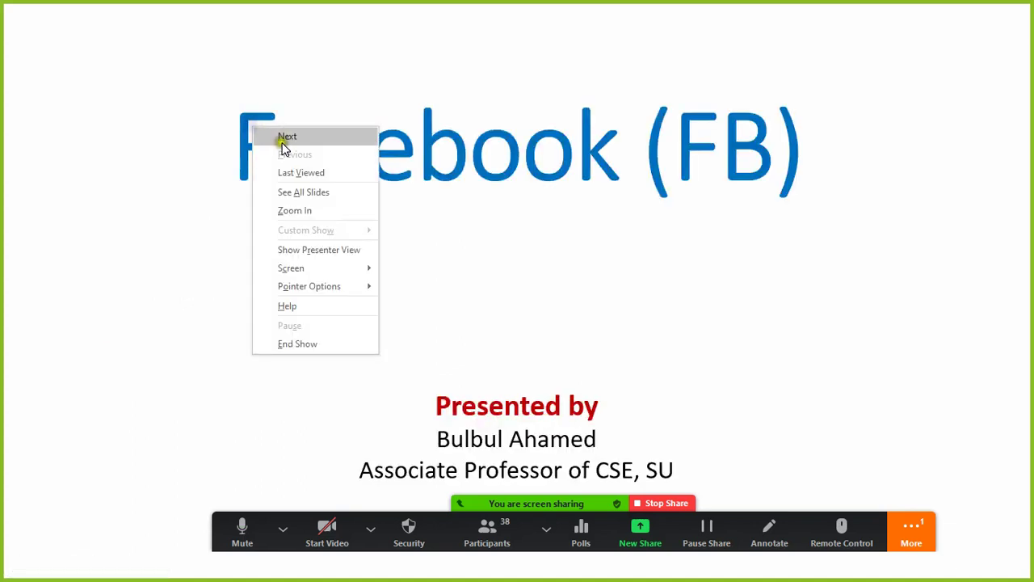
pyautogui.click(281, 139)
pyautogui.rightClick(229, 118)
pyautogui.click(258, 149)
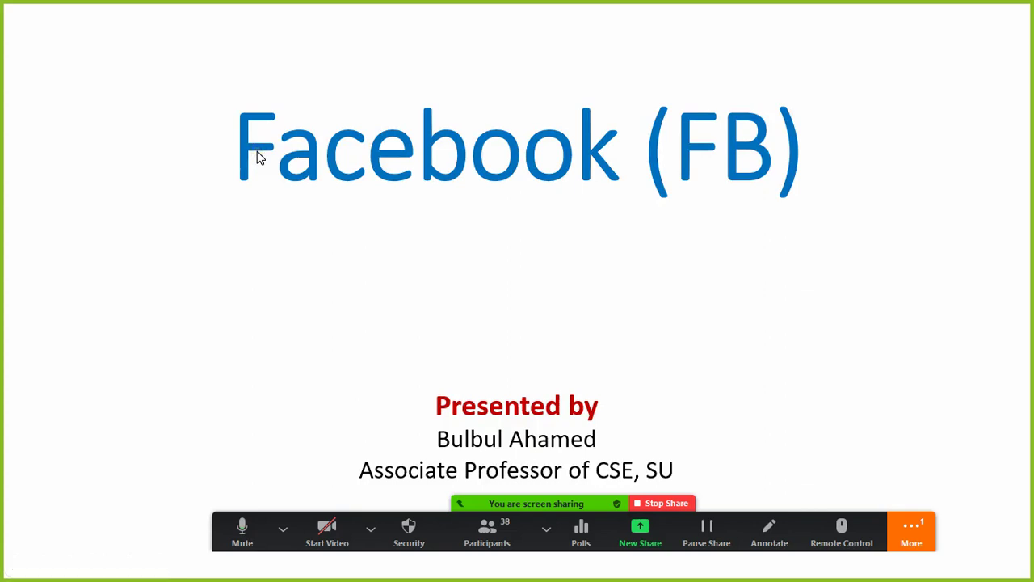
pyautogui.press('Escape')
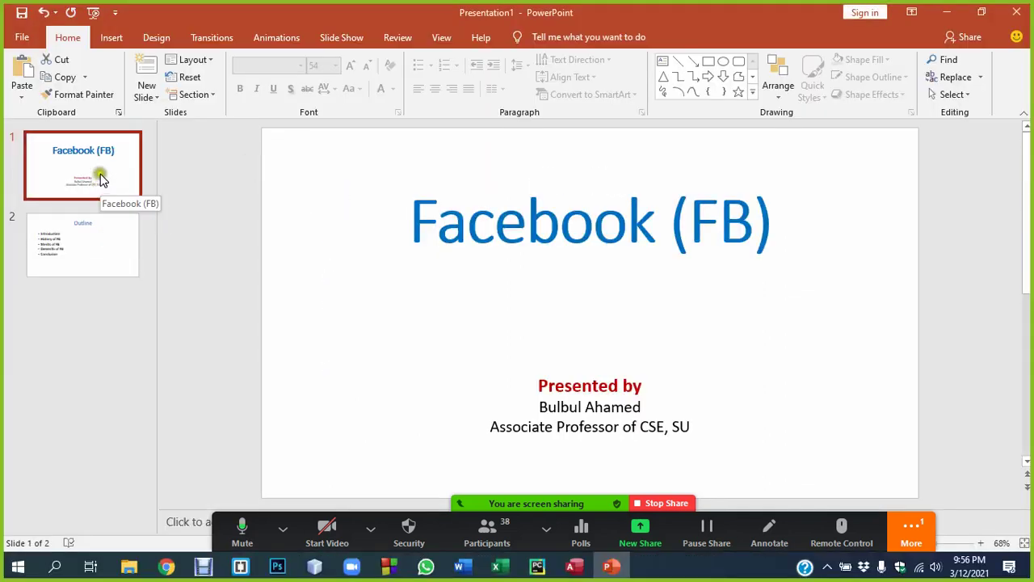
# Switch between the Outline and title slides, leaving the title slide selected.
pyautogui.click(86, 234)
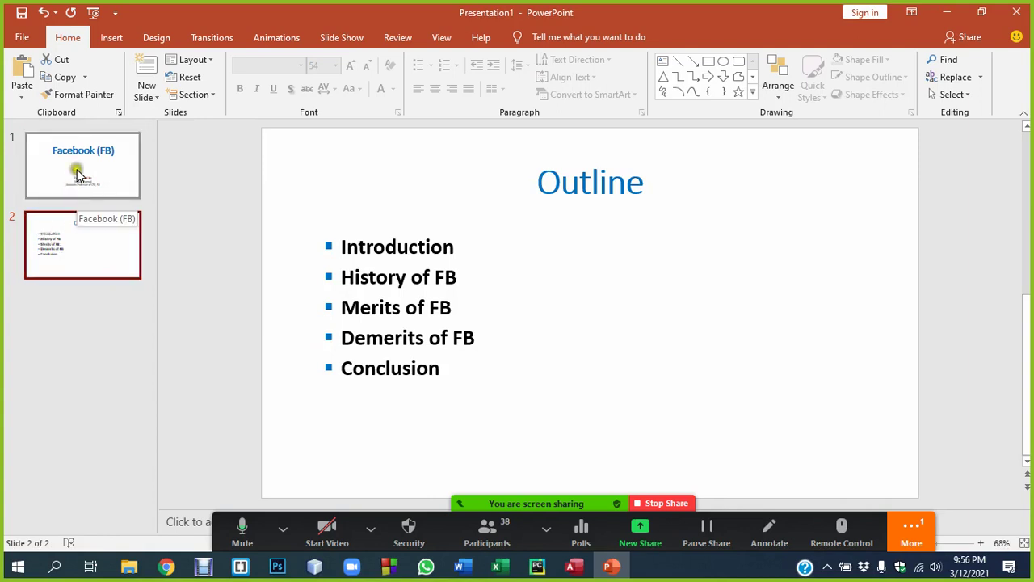
pyautogui.click(78, 172)
pyautogui.click(69, 217)
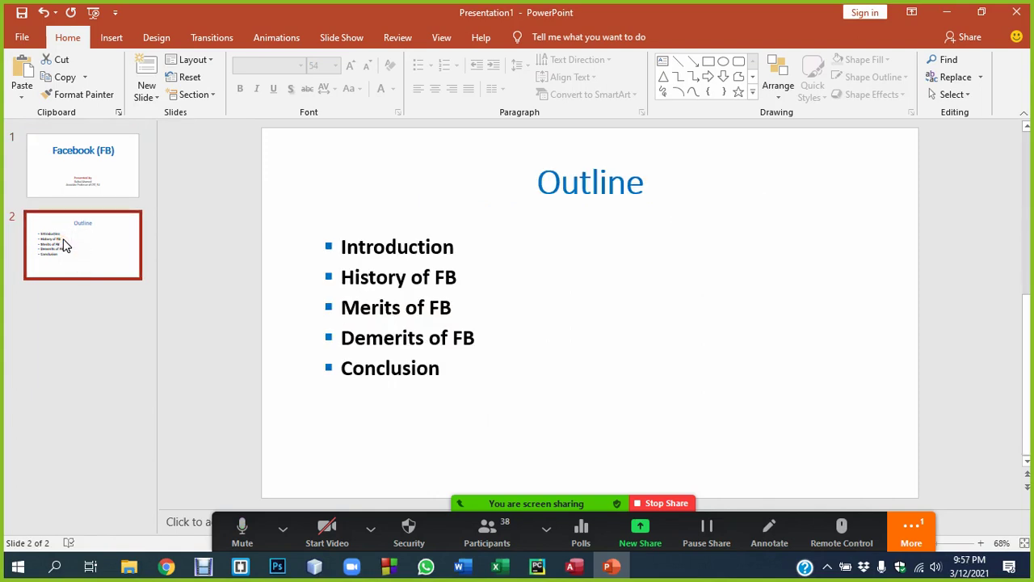
pyautogui.click(89, 166)
# Insert a blank slide after the title slide with Ctrl+M, then delete it.
pyautogui.hotkey('ctrl', 'm')
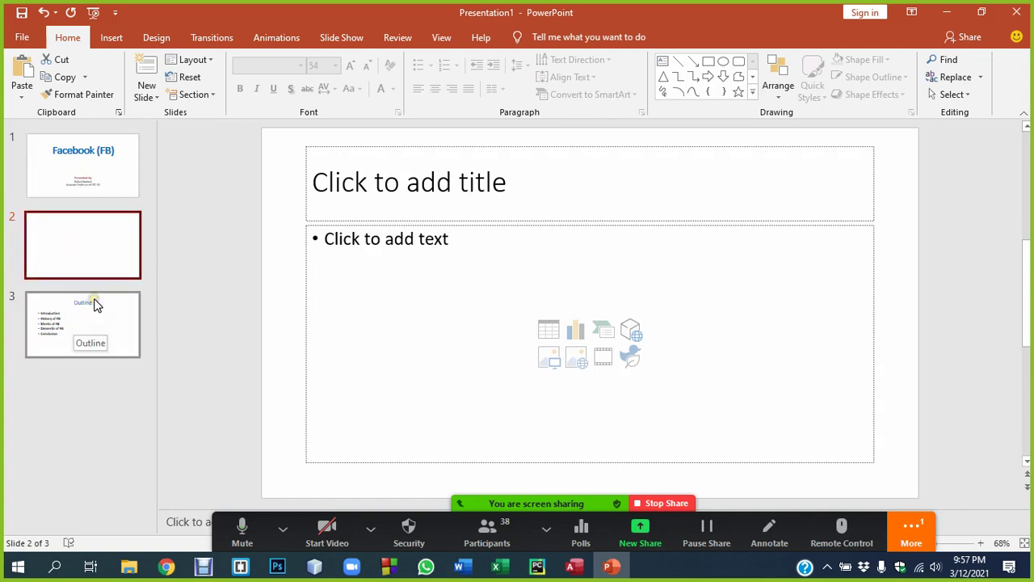
pyautogui.click(475, 538)
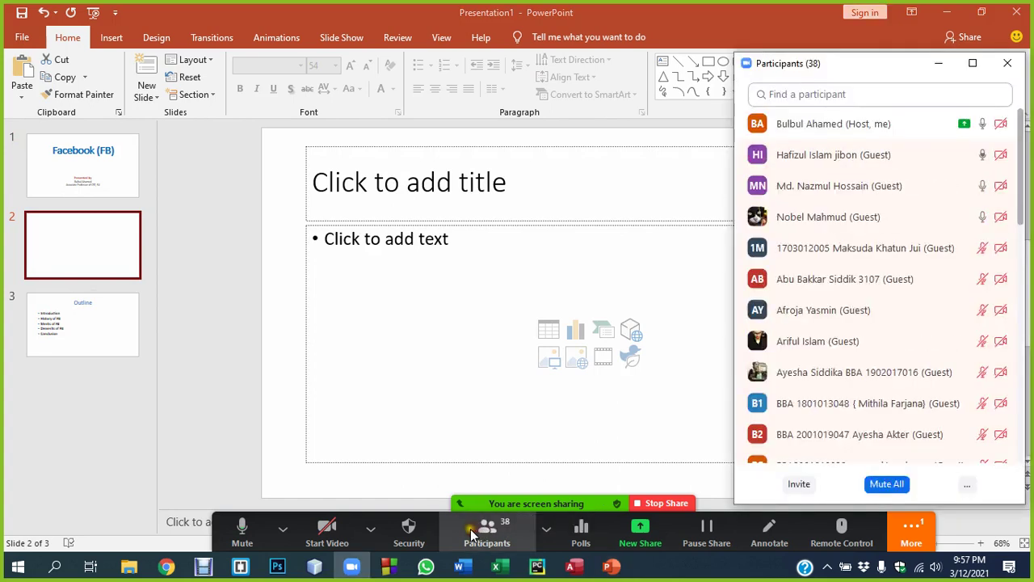
pyautogui.click(77, 254)
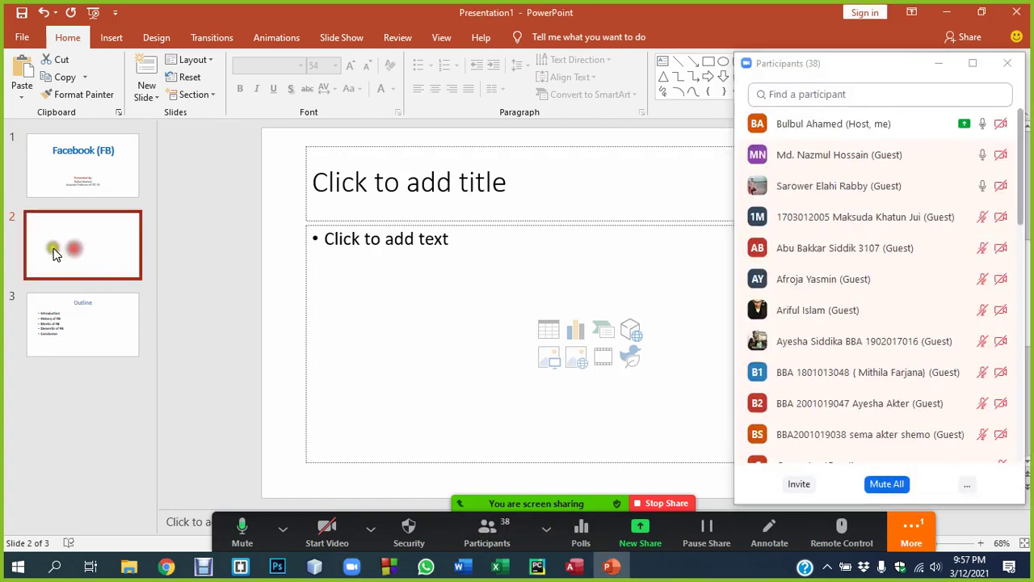
pyautogui.press('Delete')
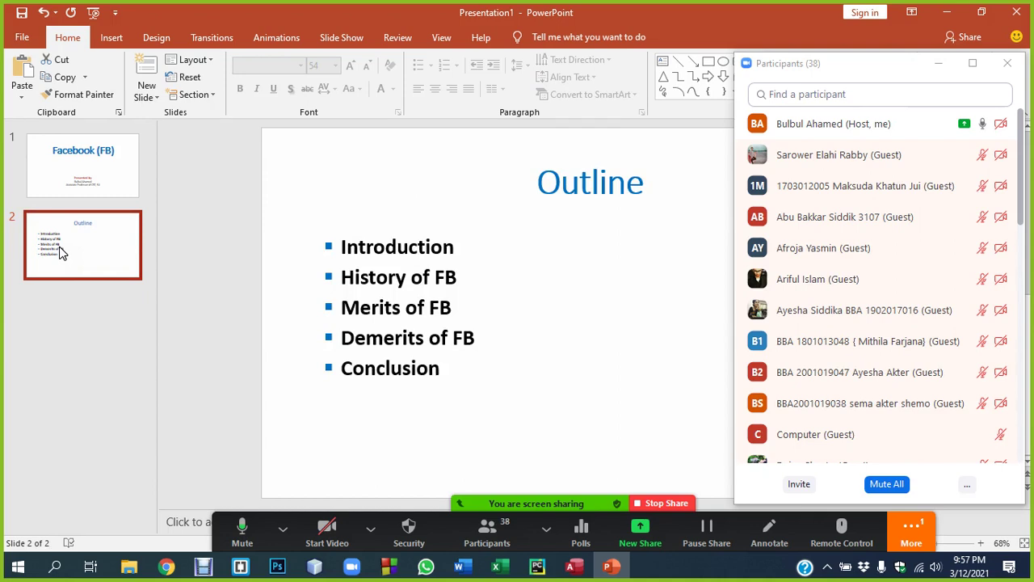
# Add and remove a blank slide after Outline, then insert a blank slide after the title slide.
pyautogui.click(47, 248)
pyautogui.press('Return')
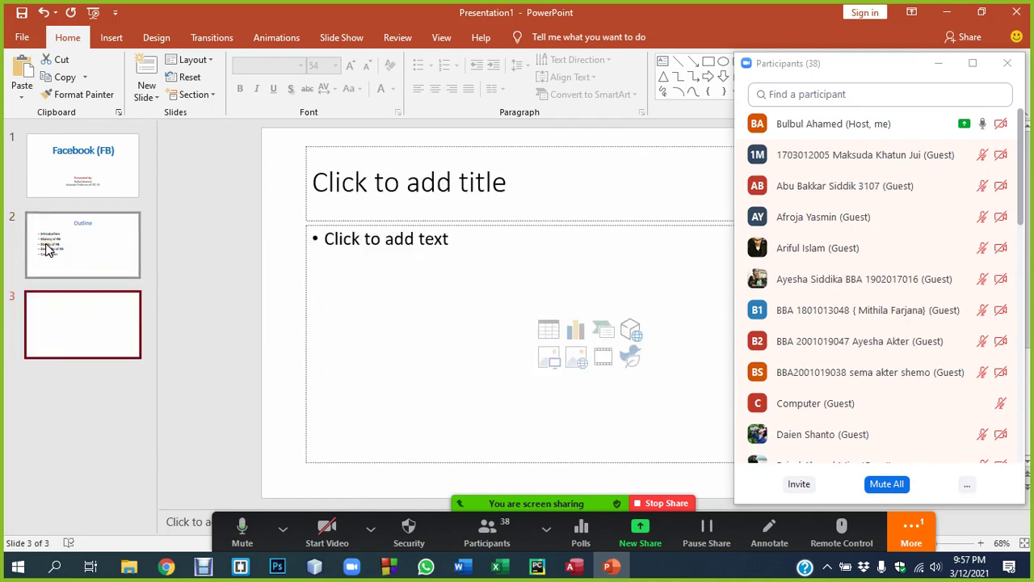
pyautogui.click(65, 328)
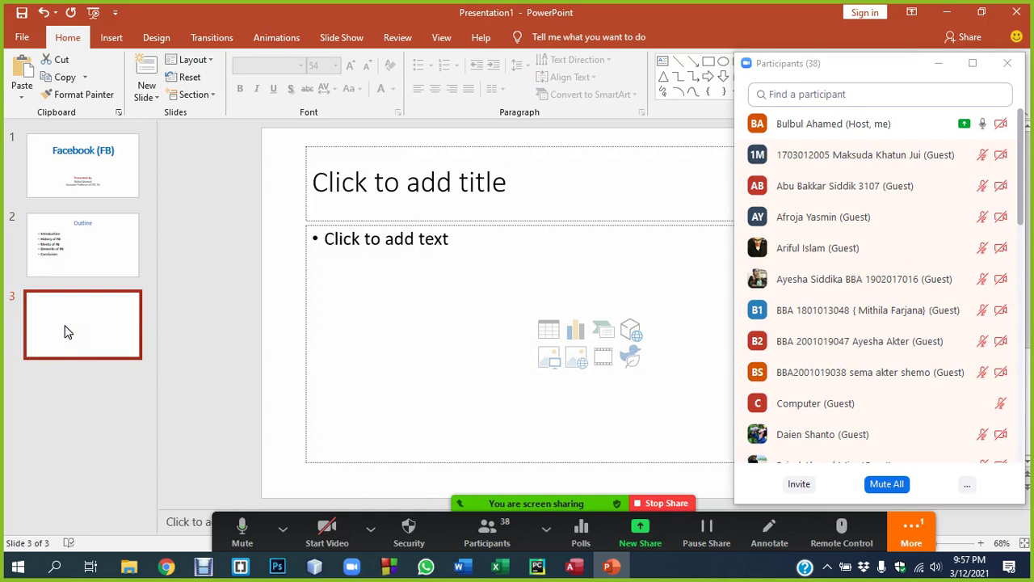
pyautogui.press('Delete')
pyautogui.click(89, 181)
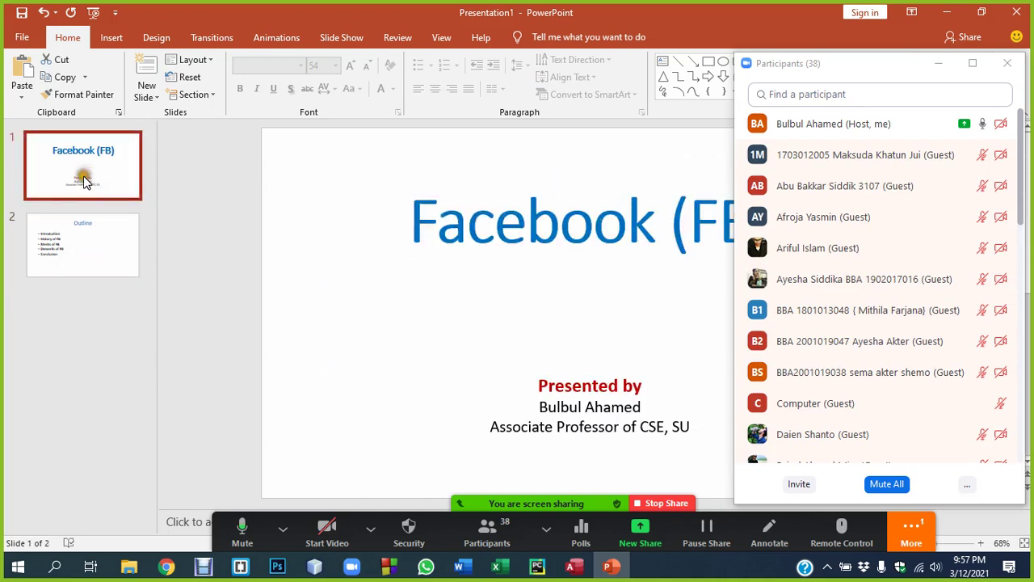
pyautogui.press('Return')
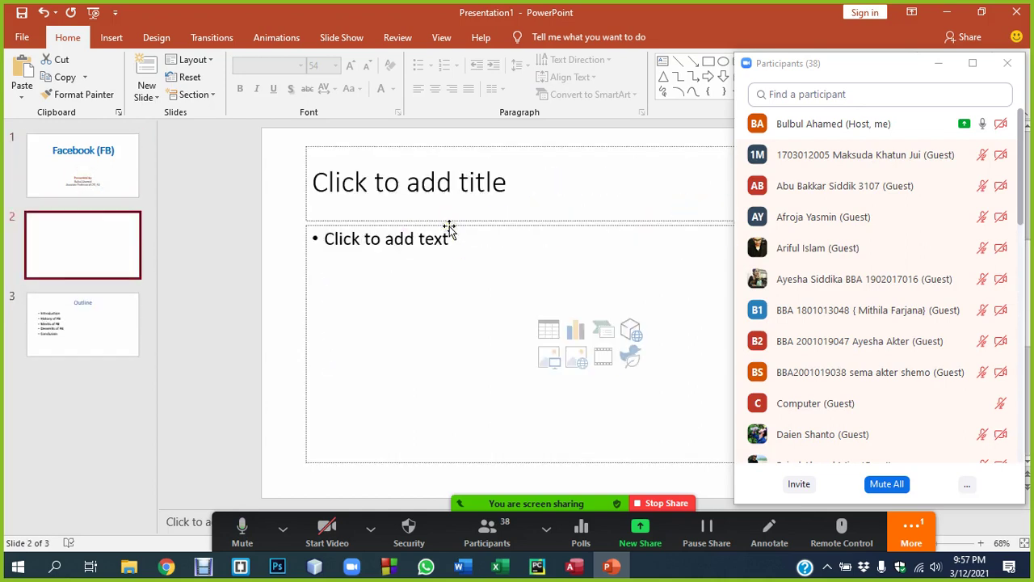
# Move the blank slide after the Outline slide and type its title.
pyautogui.click(60, 237)
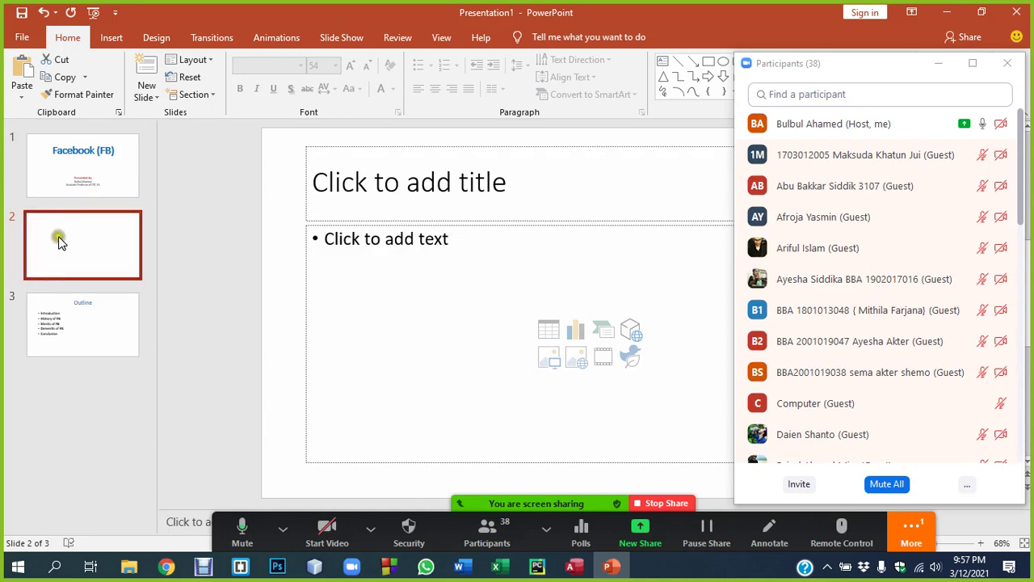
pyautogui.moveTo(87, 243); pyautogui.dragTo(90, 353)
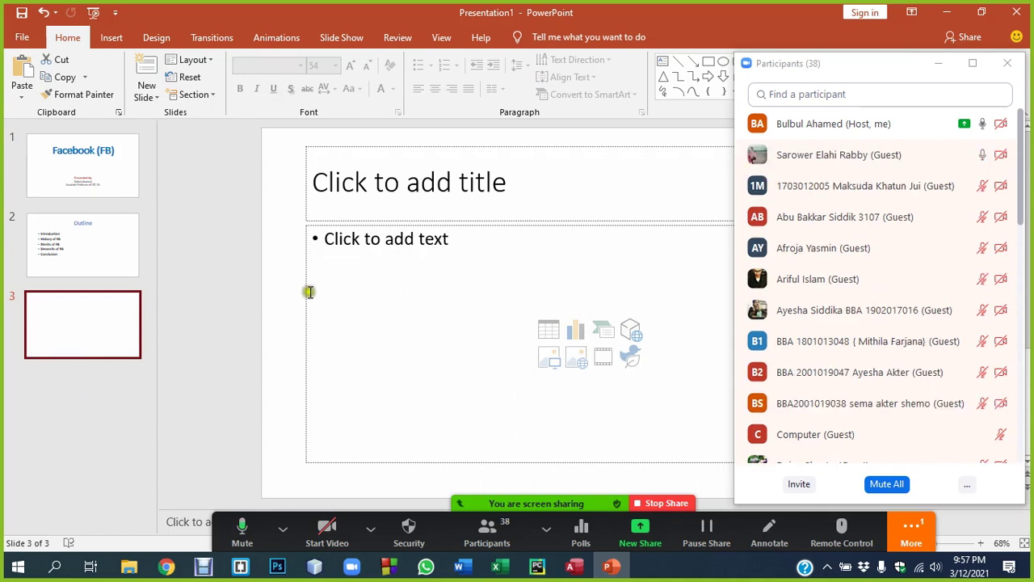
pyautogui.click(372, 171)
pyautogui.write('Int')
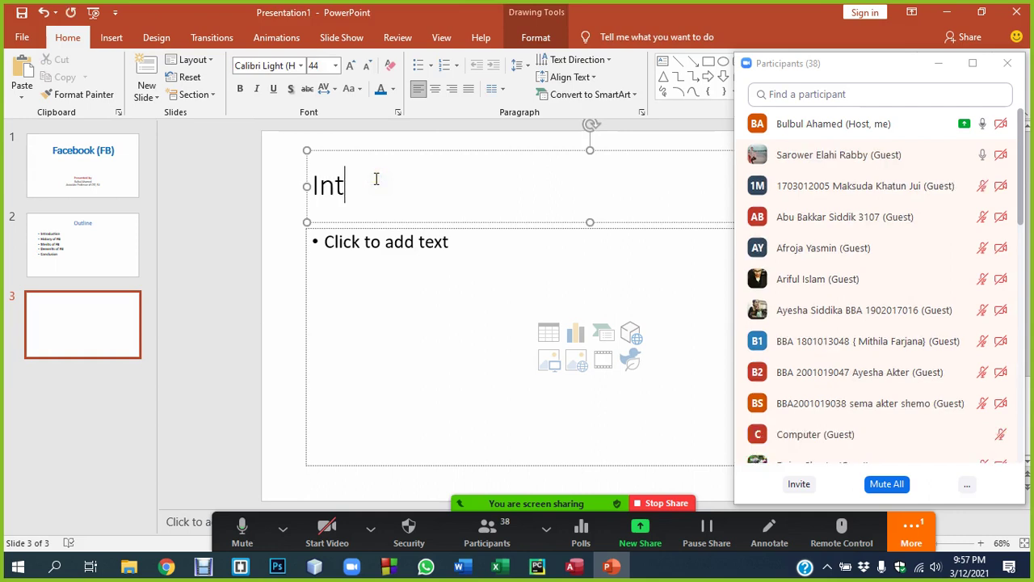
pyautogui.write('roudcti')
pyautogui.press('BackSpace')
pyautogui.press('BackSpace')
pyautogui.press('BackSpace')
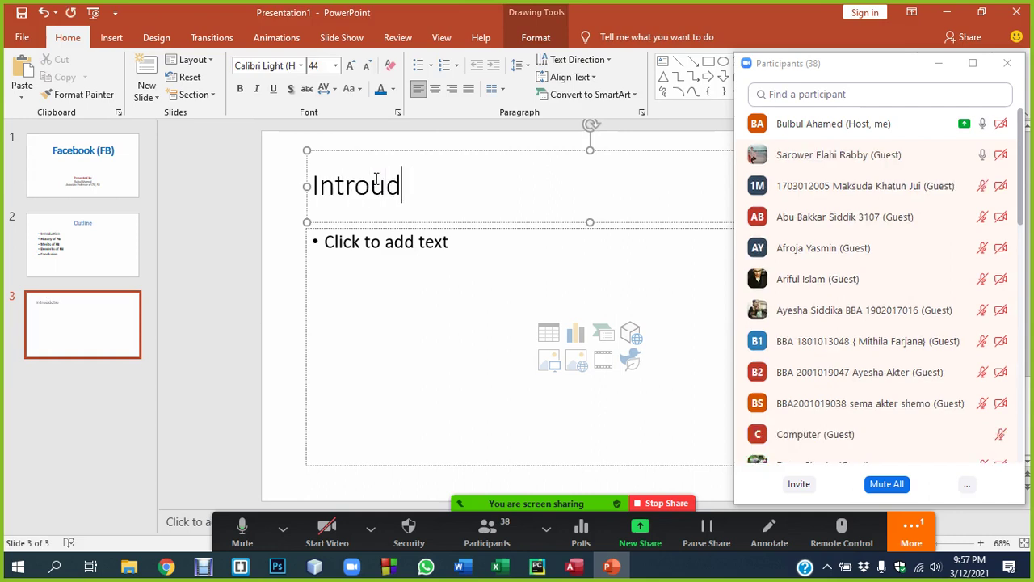
pyautogui.press('BackSpace')
pyautogui.write('ducti')
pyautogui.write('on')
# Bold the title and delete the extra 'u' so it reads 'Introduction'.
pyautogui.doubleClick(375, 179)
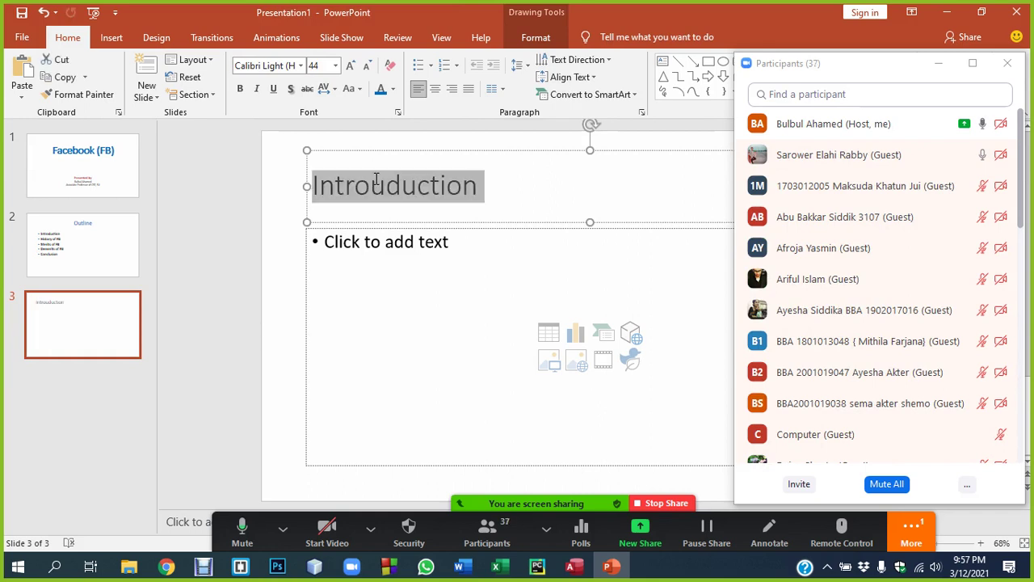
pyautogui.hotkey('ctrl', 'b')
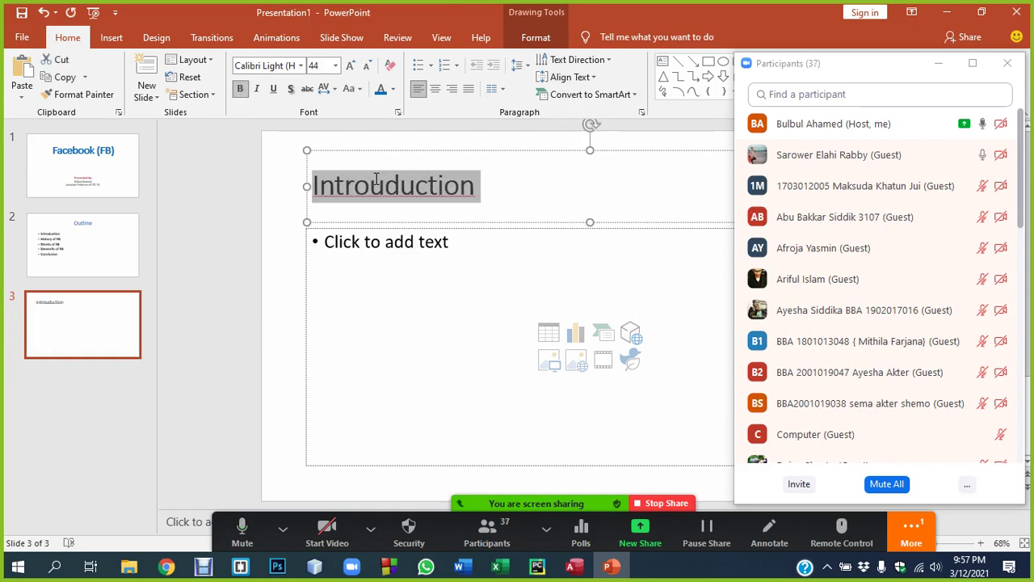
pyautogui.click(384, 189)
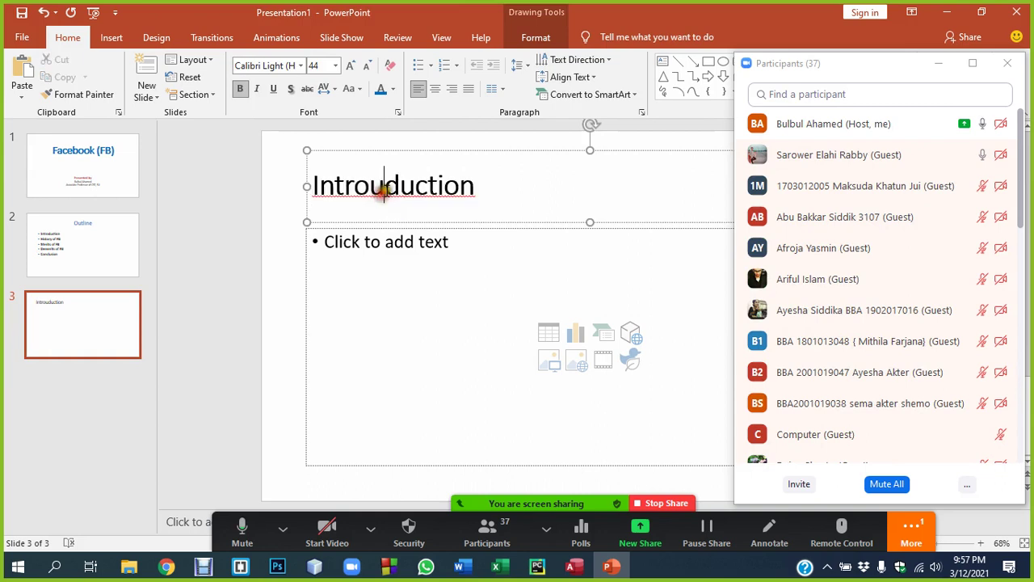
pyautogui.press('BackSpace')
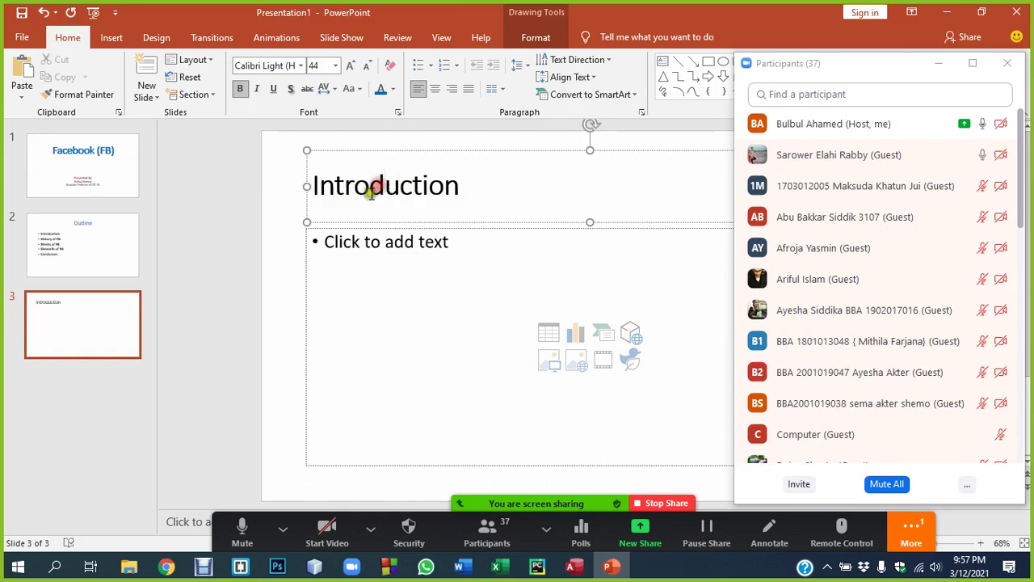
# Centre the Introduction title and enlarge it to 54 pt.
pyautogui.click(378, 89)
pyautogui.hotkey('ctrl', 'e')
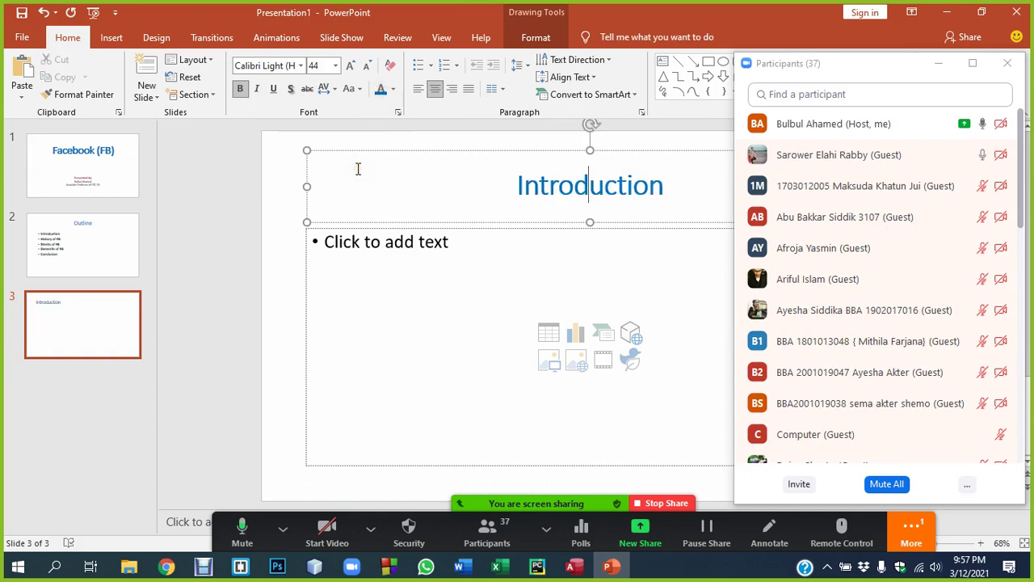
pyautogui.hotkey('ctrl', ']')
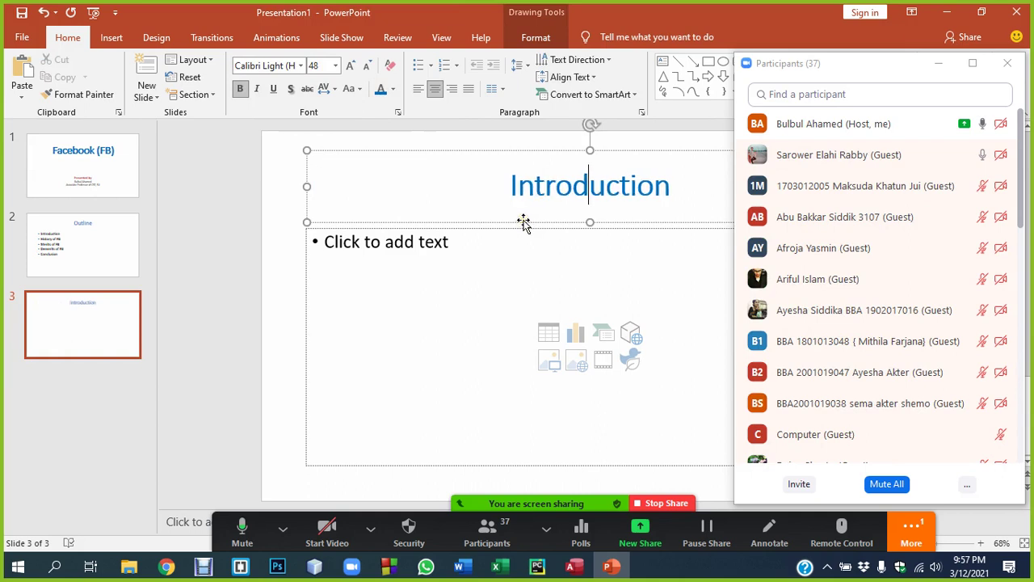
pyautogui.hotkey('ctrl', ']')
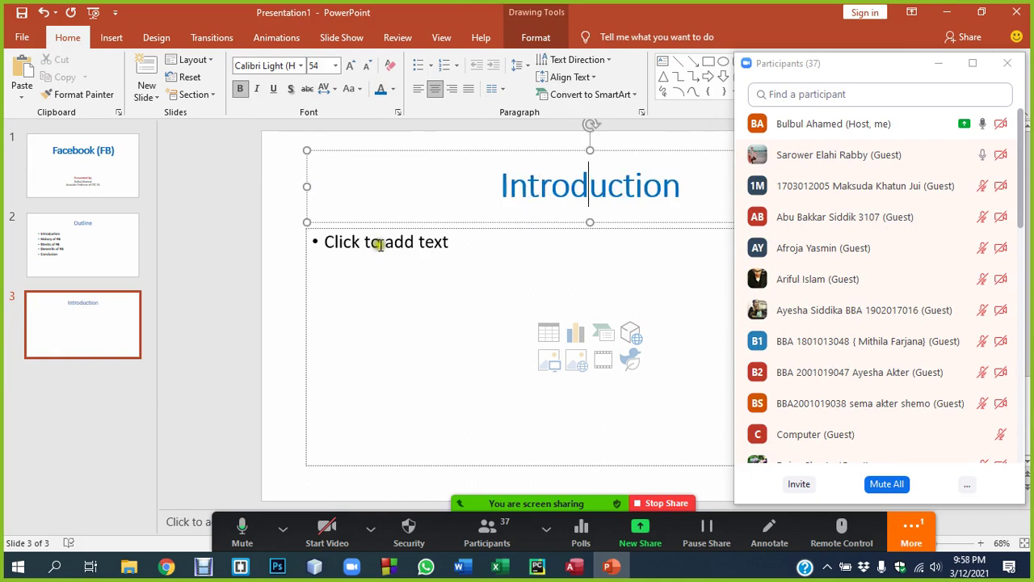
pyautogui.click(378, 243)
# Hide the Zoom participants list so the whole Introduction slide shows.
pyautogui.click(939, 63)
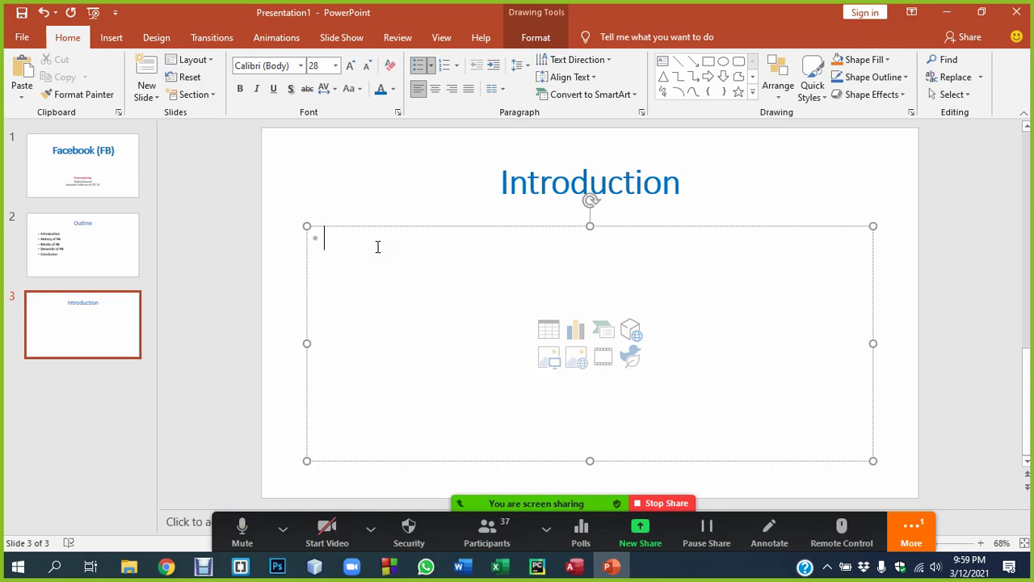
# Type the bullet 'KISSER: Keep it short and simple engage participate with Relevant information'.
pyautogui.write('KISS')
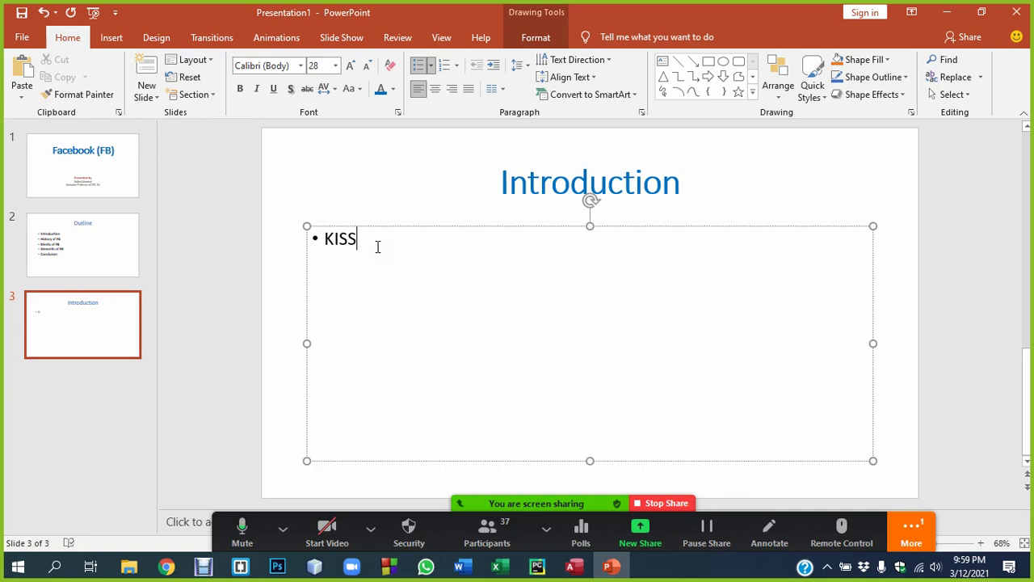
pyautogui.write(' : ')
pyautogui.write('Keep it shor')
pyautogui.write('t and sip')
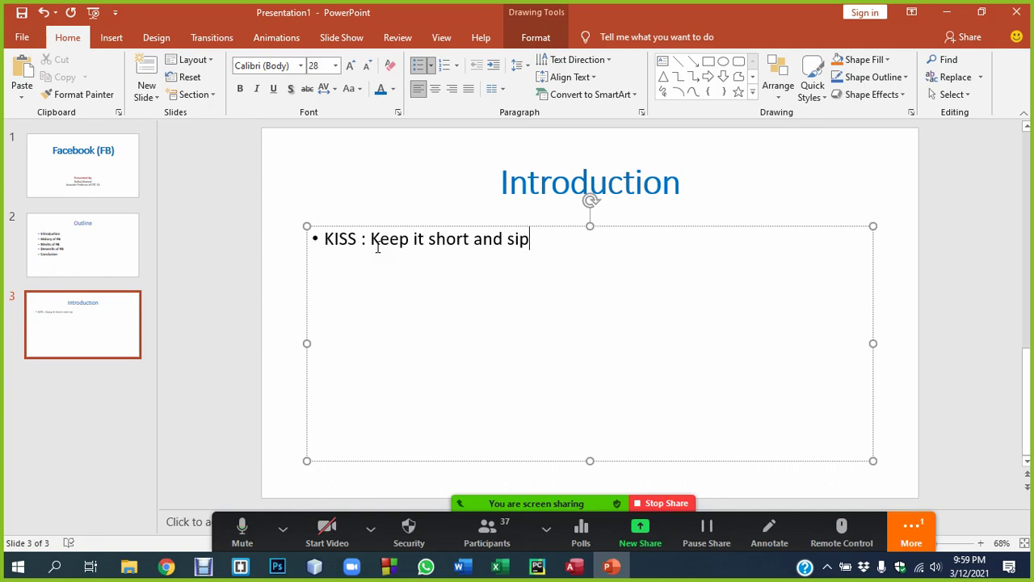
pyautogui.press('BackSpace')
pyautogui.write('mple')
pyautogui.click(359, 239)
pyautogui.press('Delete')
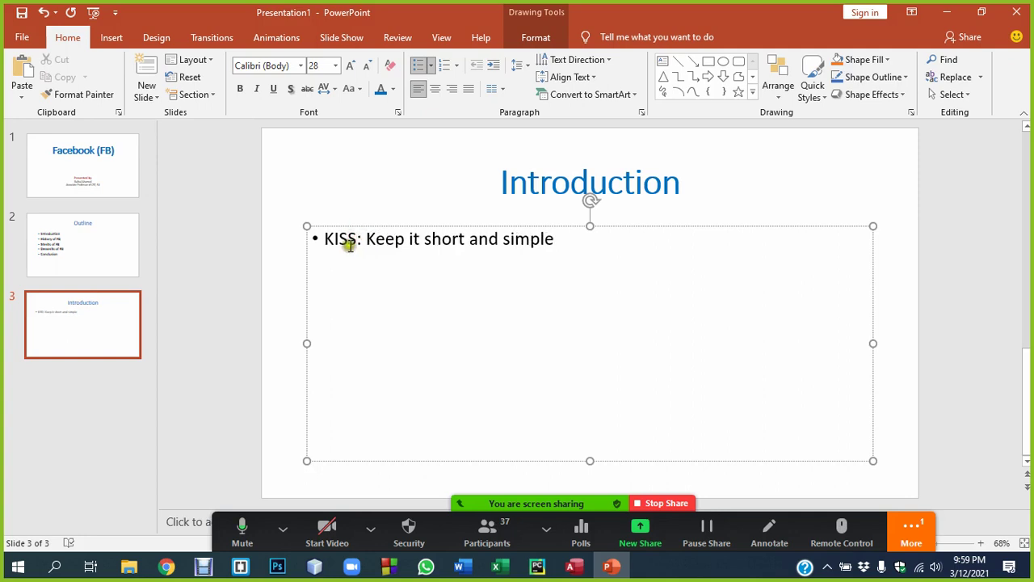
pyautogui.doubleClick(339, 240)
pyautogui.click(393, 239)
pyautogui.click(359, 238)
pyautogui.write('ER')
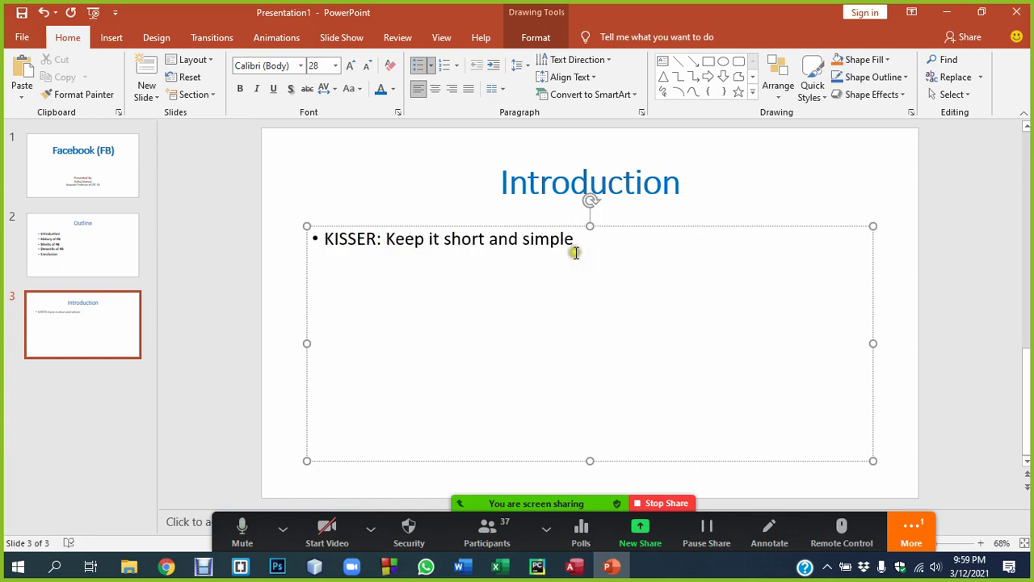
pyautogui.click(575, 241)
pyautogui.write('eng')
pyautogui.write('age parti')
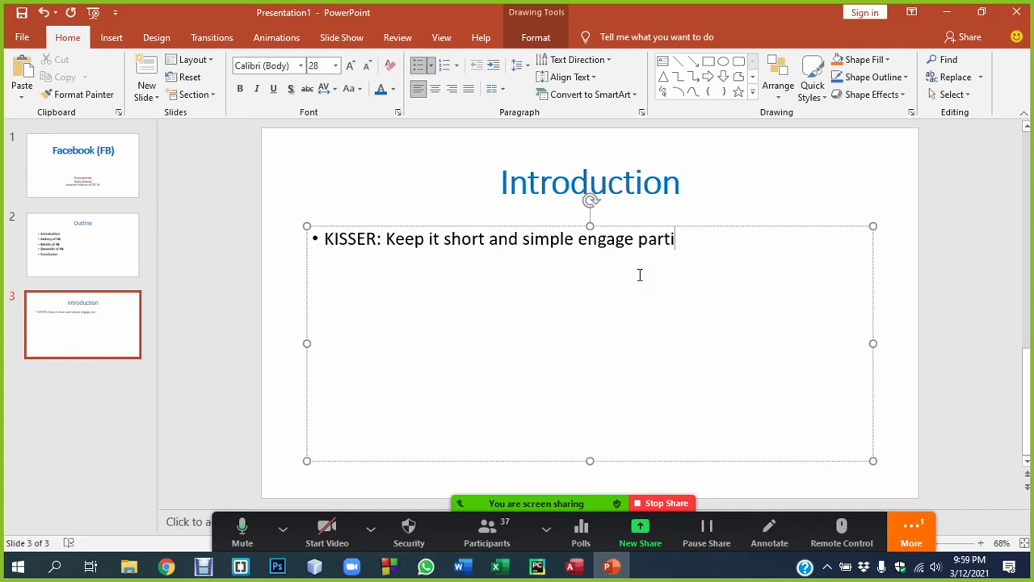
pyautogui.write('cipate')
pyautogui.write(' with r')
pyautogui.press('BackSpace')
pyautogui.write('R')
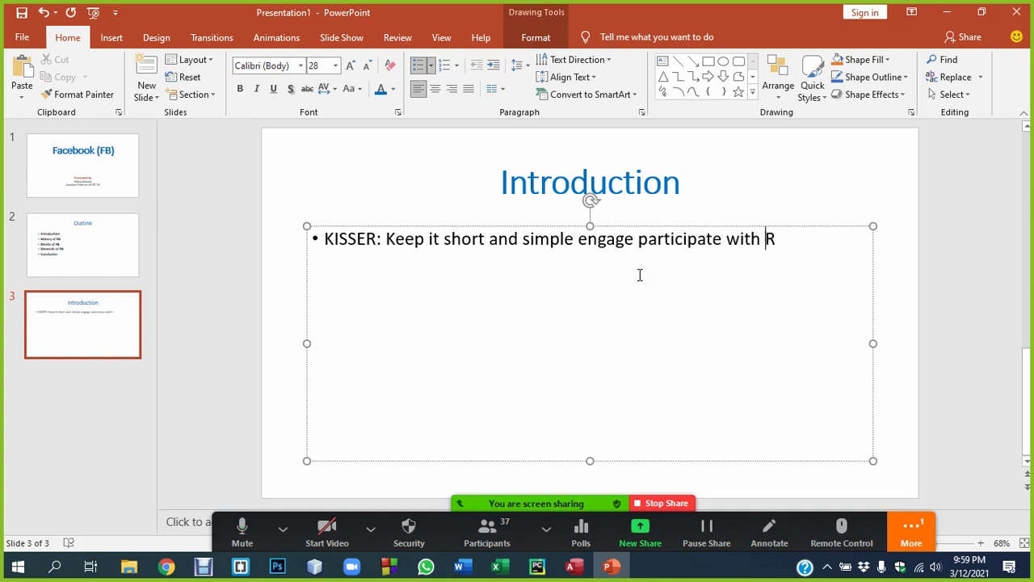
pyautogui.write('elevant info')
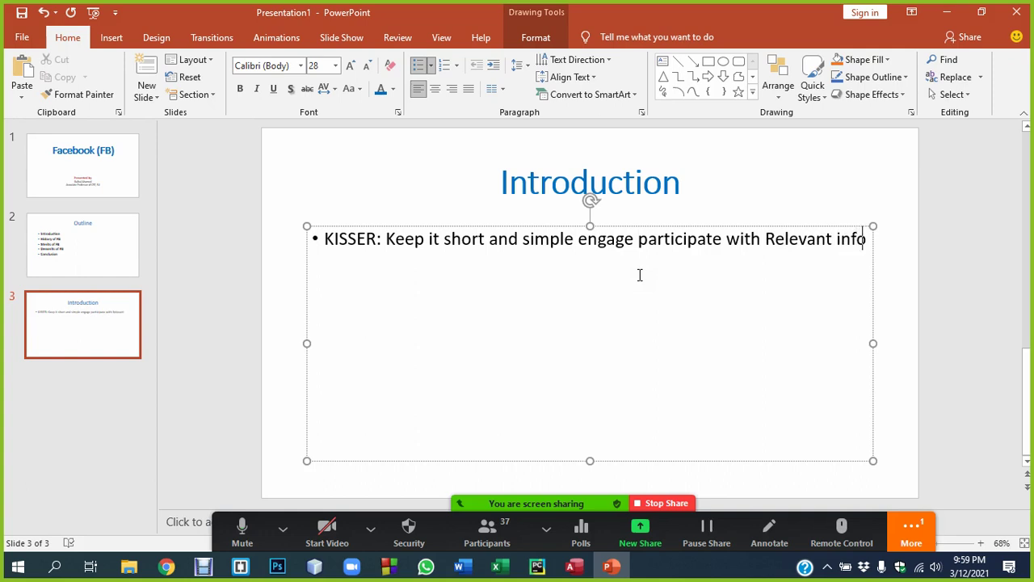
pyautogui.write('rmation')
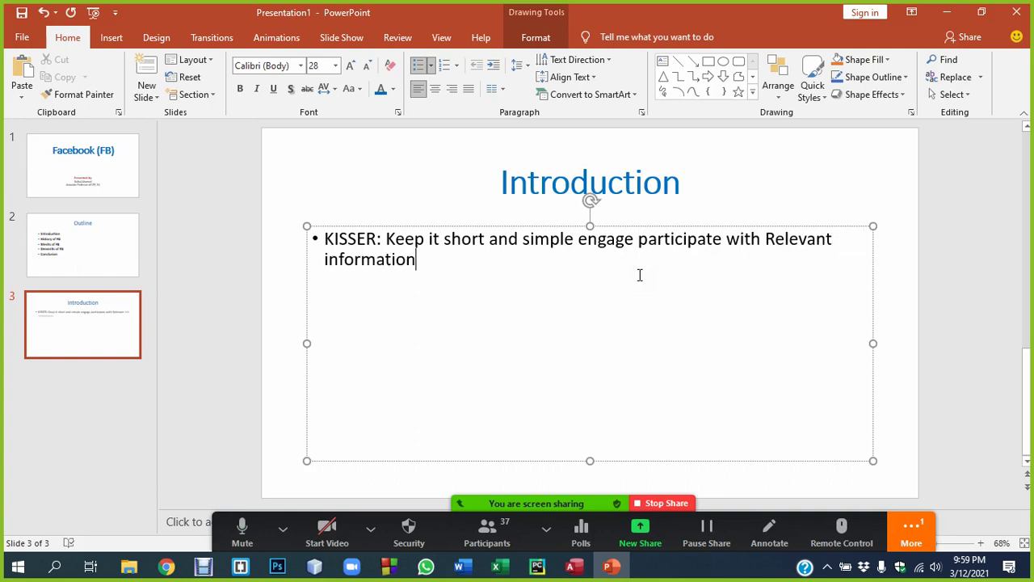
# Capitalise Short, Simple and Engage, and change participate to participants.
pyautogui.click(445, 238)
pyautogui.hotkey('shift', 'F3')
pyautogui.click(524, 238)
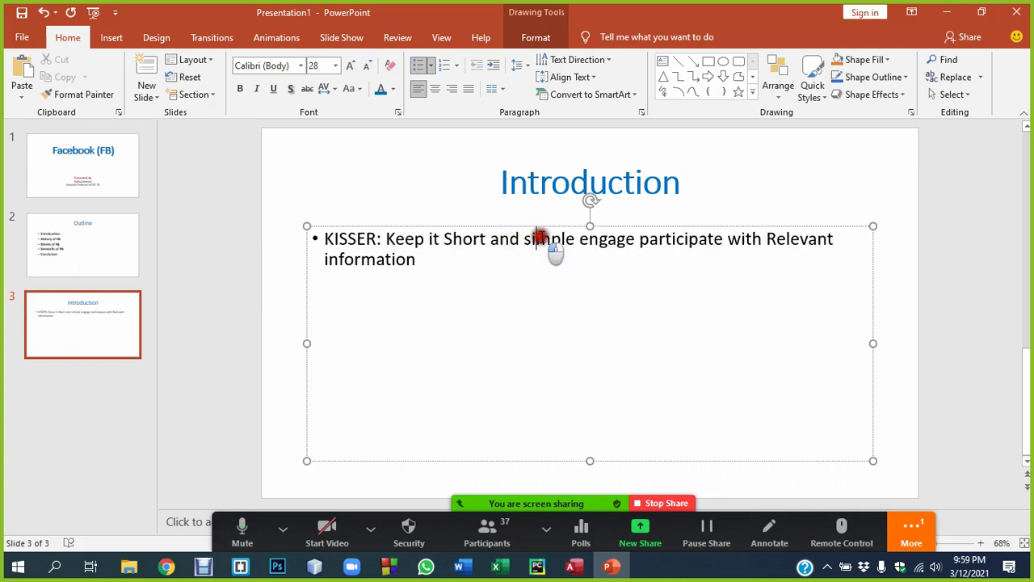
pyautogui.hotkey('shift', 'F3')
pyautogui.click(582, 242)
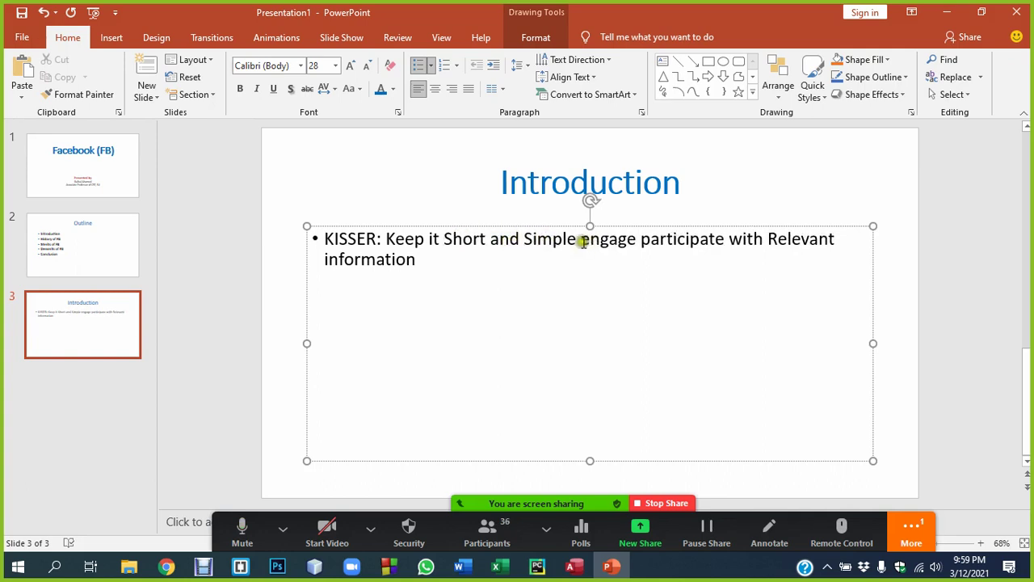
pyautogui.hotkey('shift', 'F3')
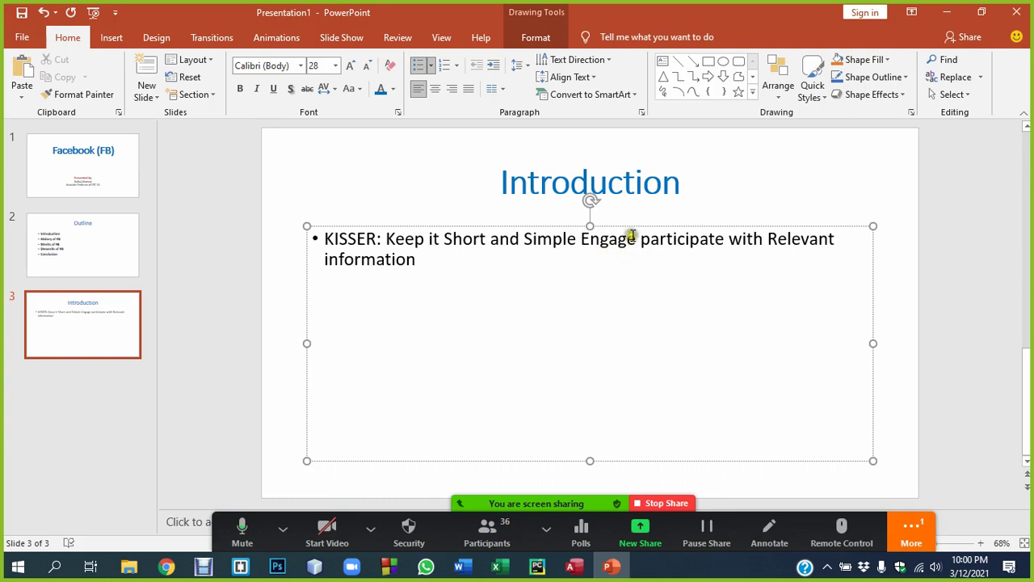
pyautogui.click(639, 240)
pyautogui.click(723, 239)
pyautogui.press('BackSpace')
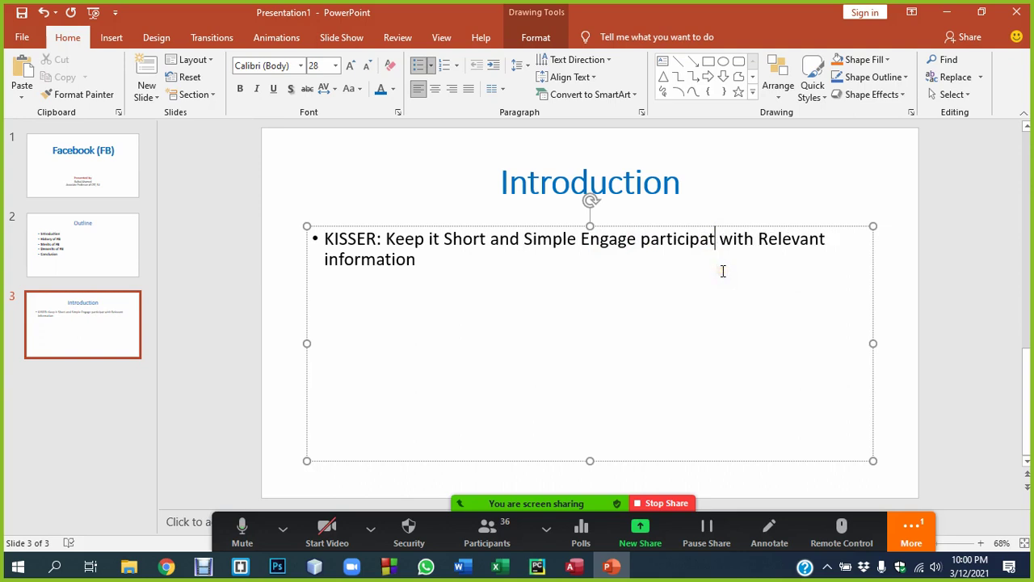
pyautogui.press('BackSpace')
pyautogui.press('BackSpace')
pyautogui.write('ants')
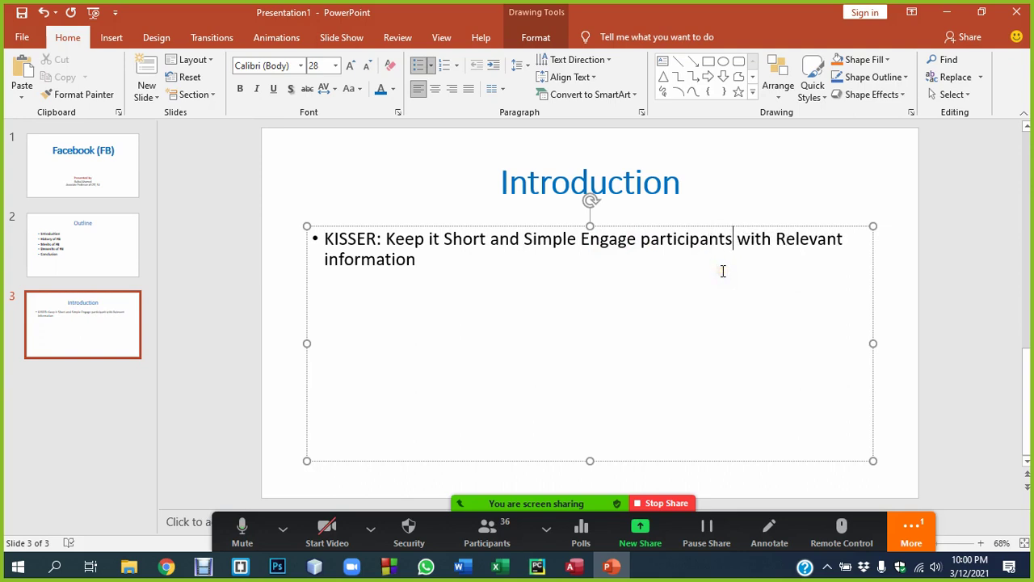
# Highlight 'Keep it Short', 'Simple', 'Engage participants' and 'Relevant information' in turn.
pyautogui.click(826, 236)
pyautogui.moveTo(485, 239); pyautogui.dragTo(397, 237)
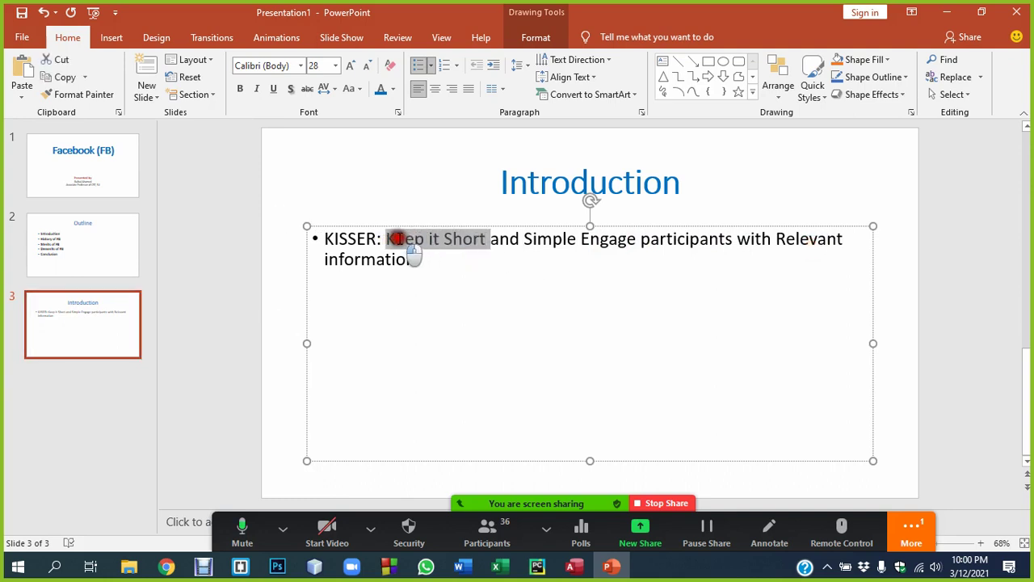
pyautogui.moveTo(577, 240); pyautogui.dragTo(518, 237)
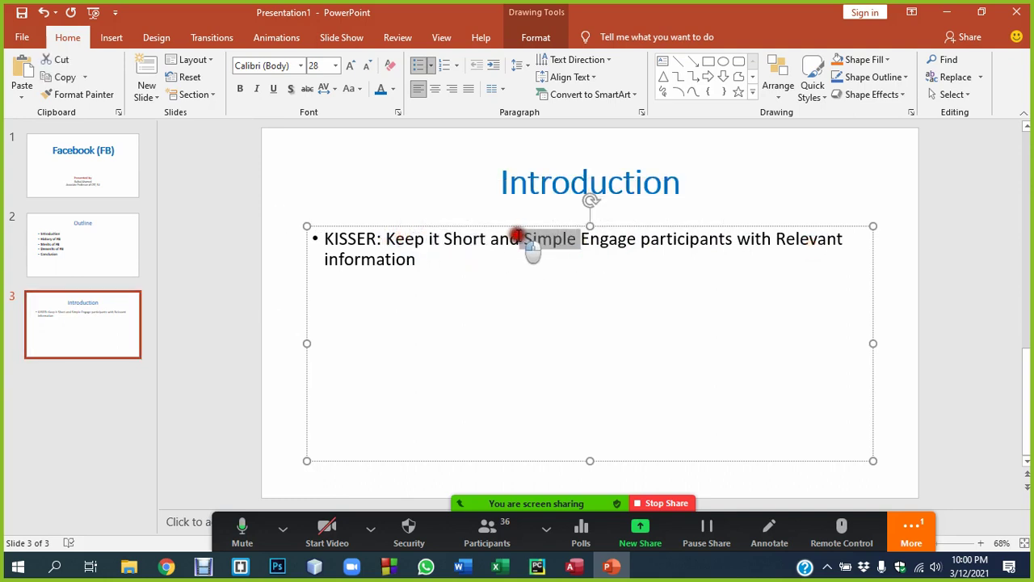
pyautogui.click(590, 239)
pyautogui.moveTo(590, 240); pyautogui.dragTo(719, 240)
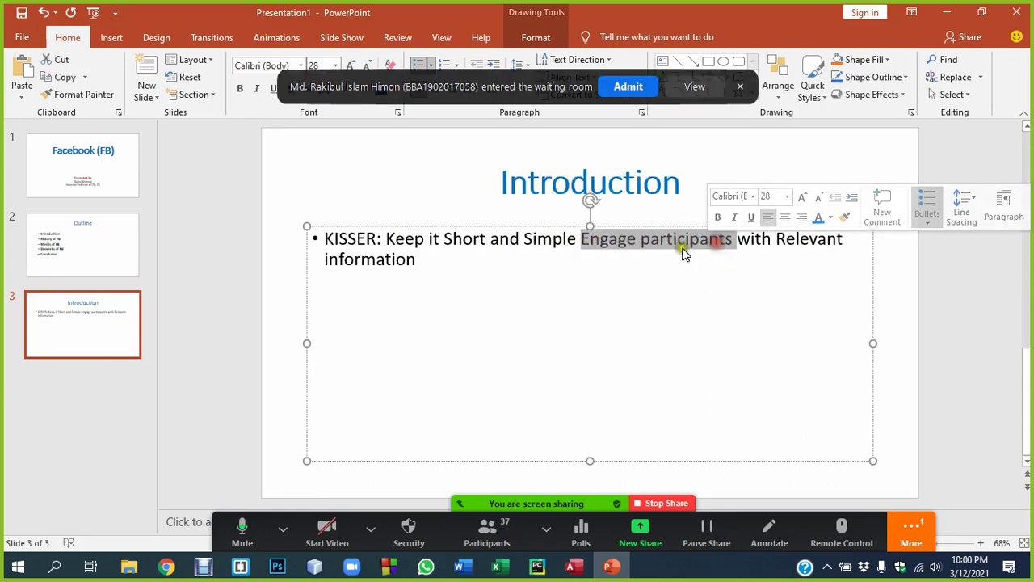
pyautogui.click(631, 87)
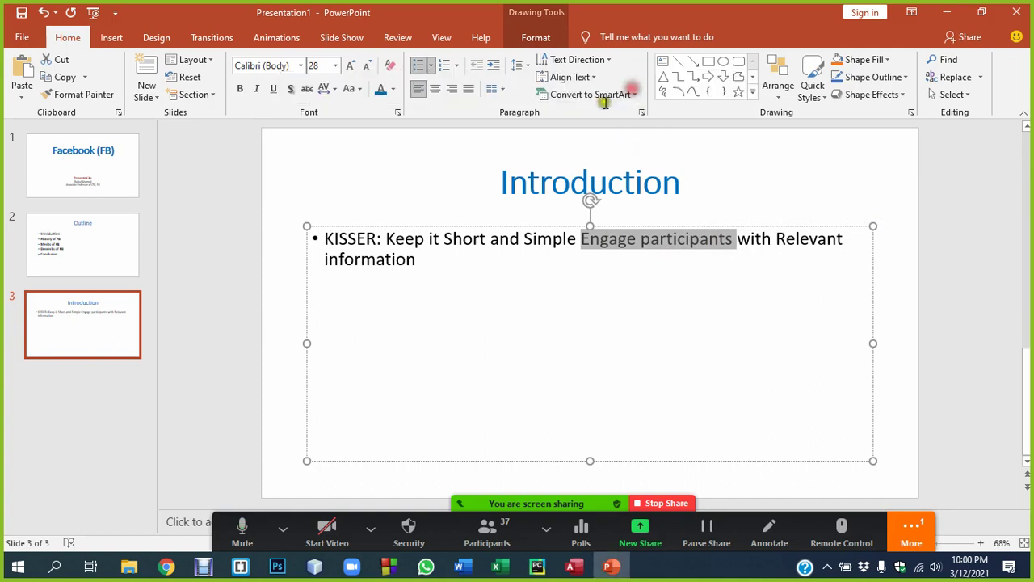
pyautogui.click(776, 238)
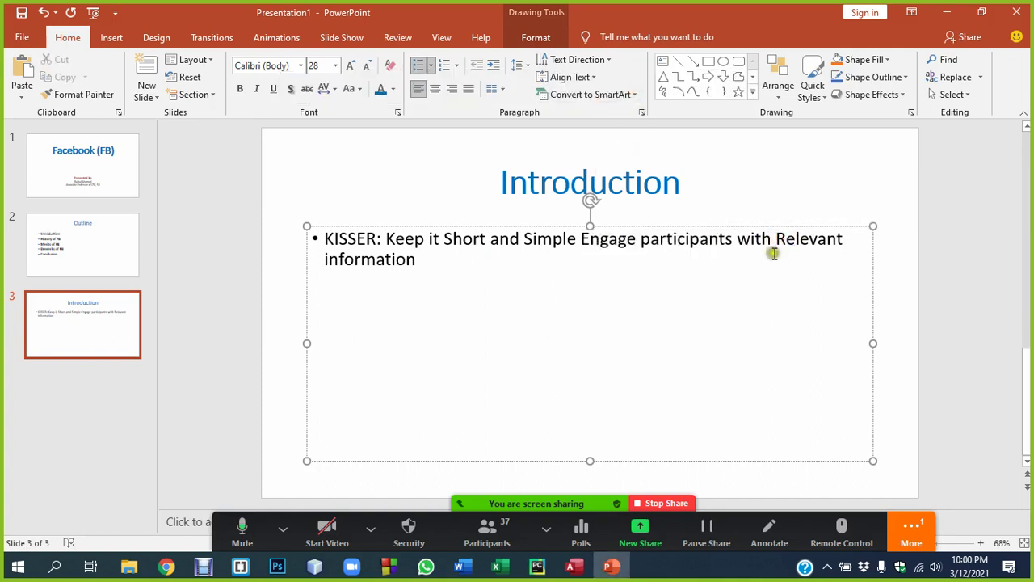
pyautogui.moveTo(778, 237); pyautogui.dragTo(803, 266)
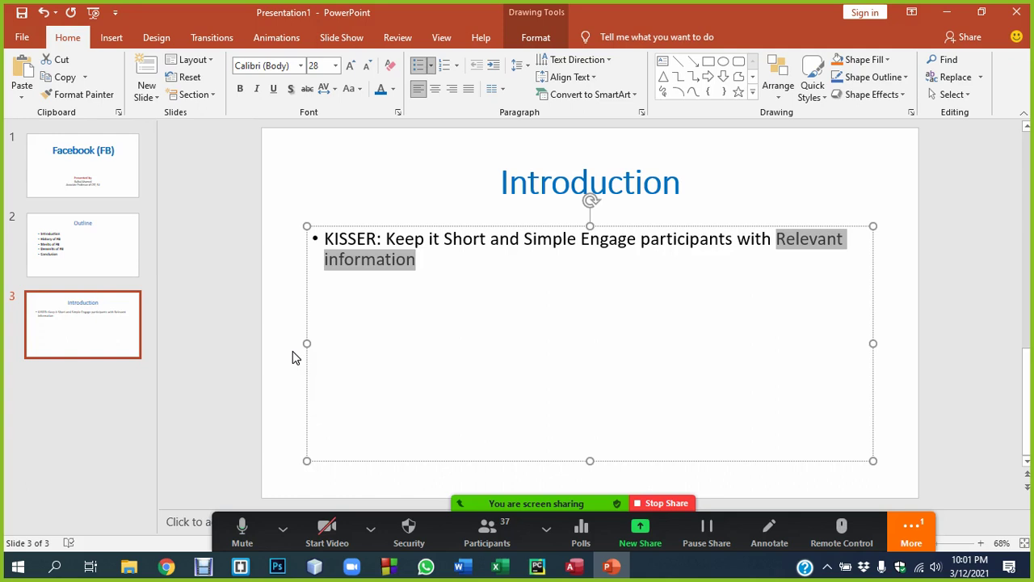
# Delete the entire bullet text and switch to Chrome.
pyautogui.moveTo(388, 286); pyautogui.dragTo(333, 228)
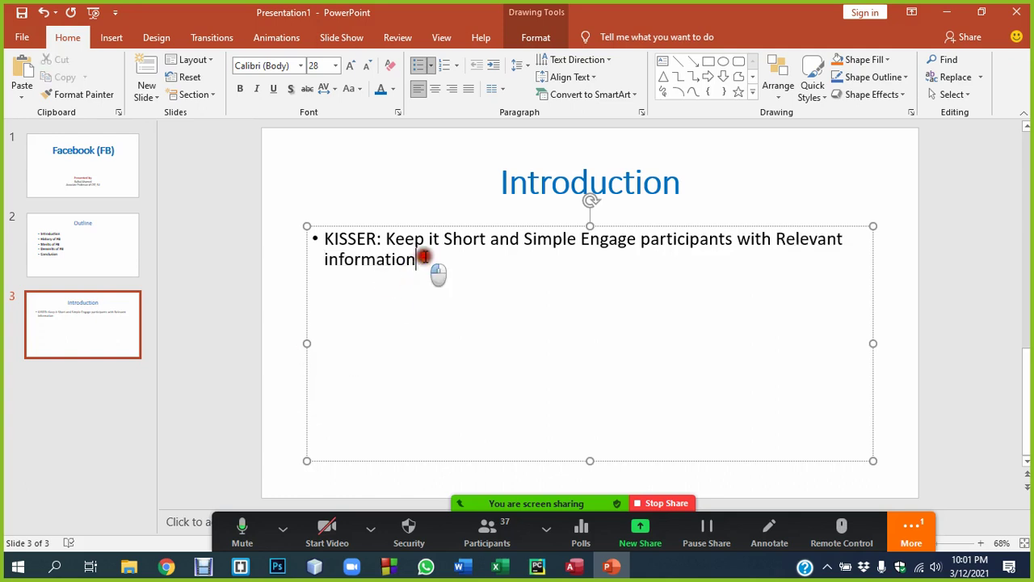
pyautogui.press('BackSpace')
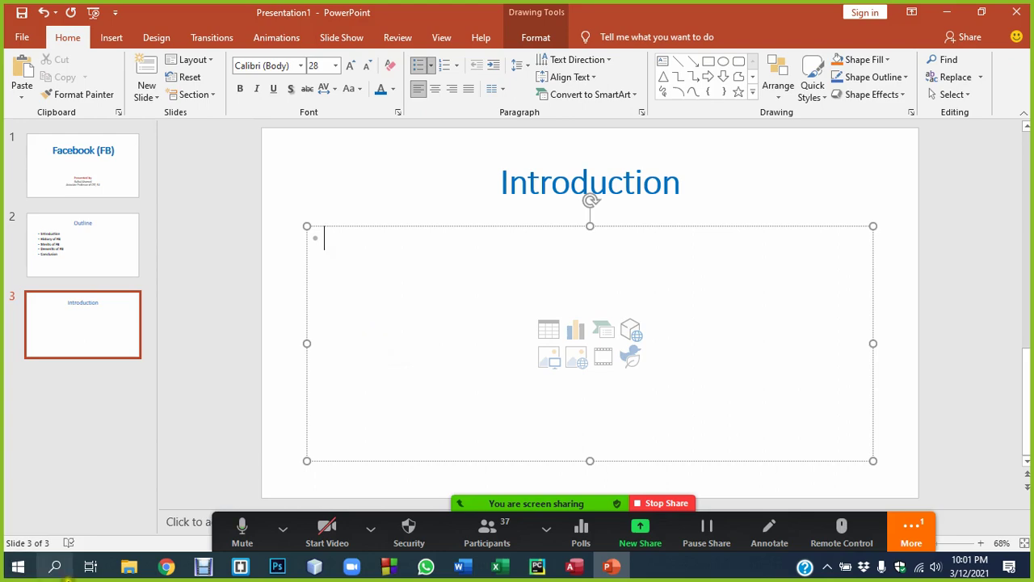
pyautogui.click(166, 566)
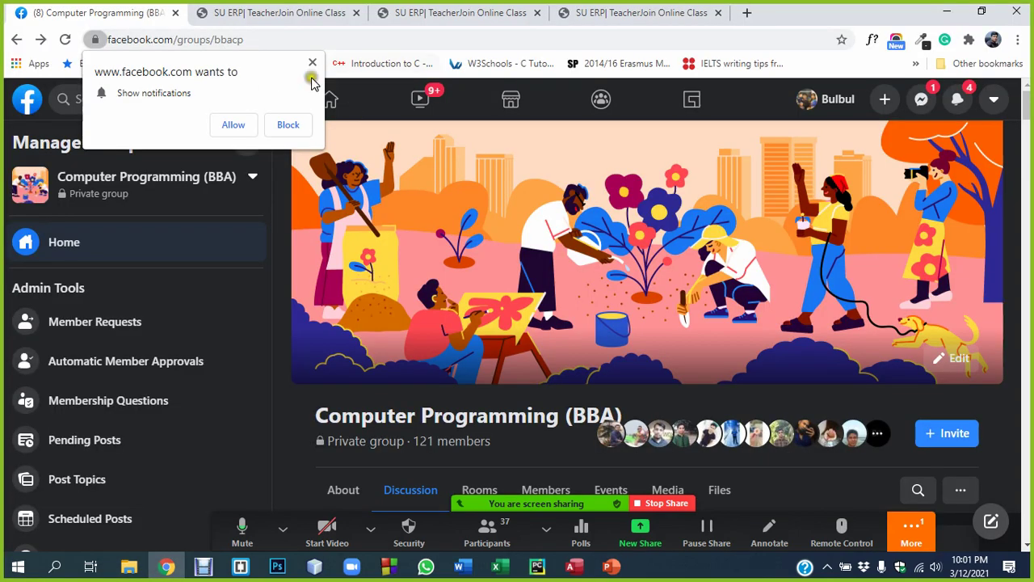
# Search Google for 'about facebook' and, in another tab, 'lorem ipsum'.
pyautogui.click(313, 63)
pyautogui.click(746, 12)
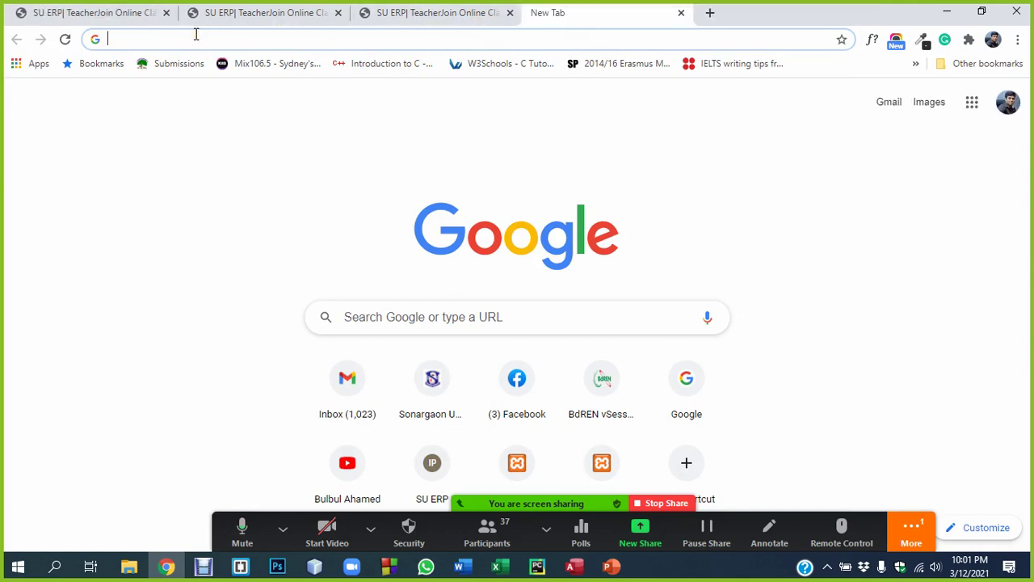
pyautogui.write('goo')
pyautogui.press('Return')
pyautogui.write('ABout')
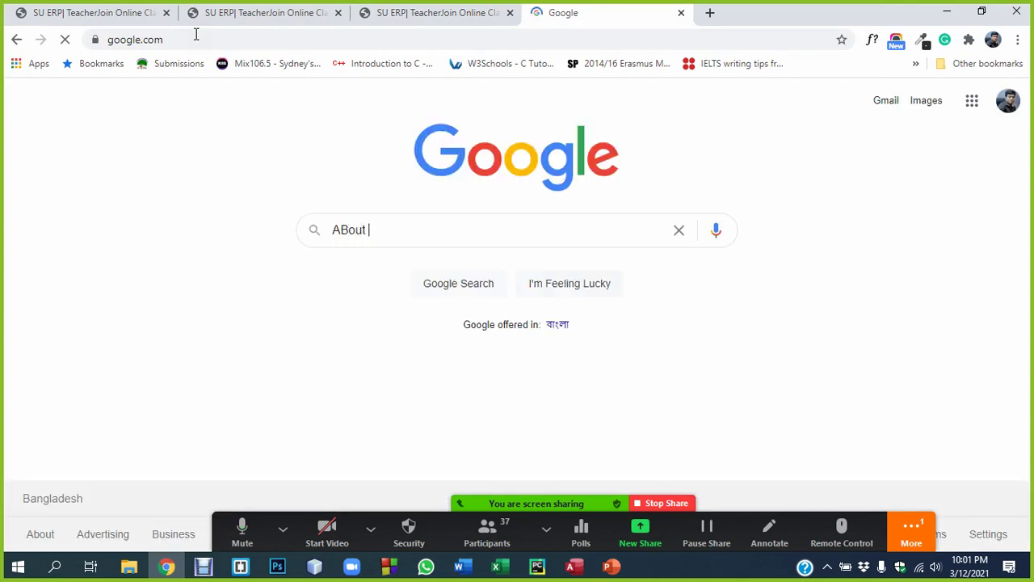
pyautogui.write('face')
pyautogui.press('Down')
pyautogui.press('Return')
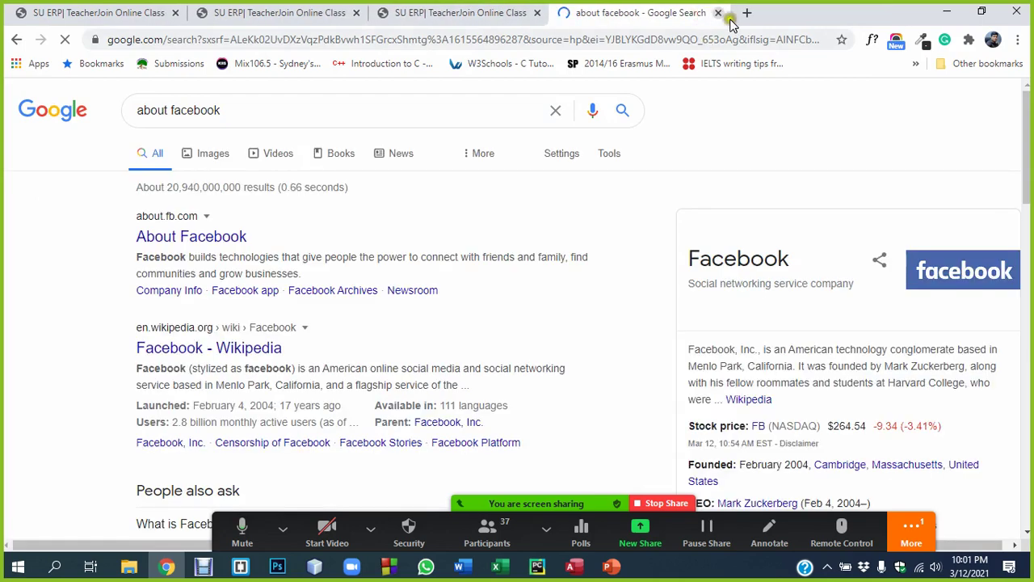
pyautogui.hotkey('ctrl', 't')
pyautogui.write('lorem')
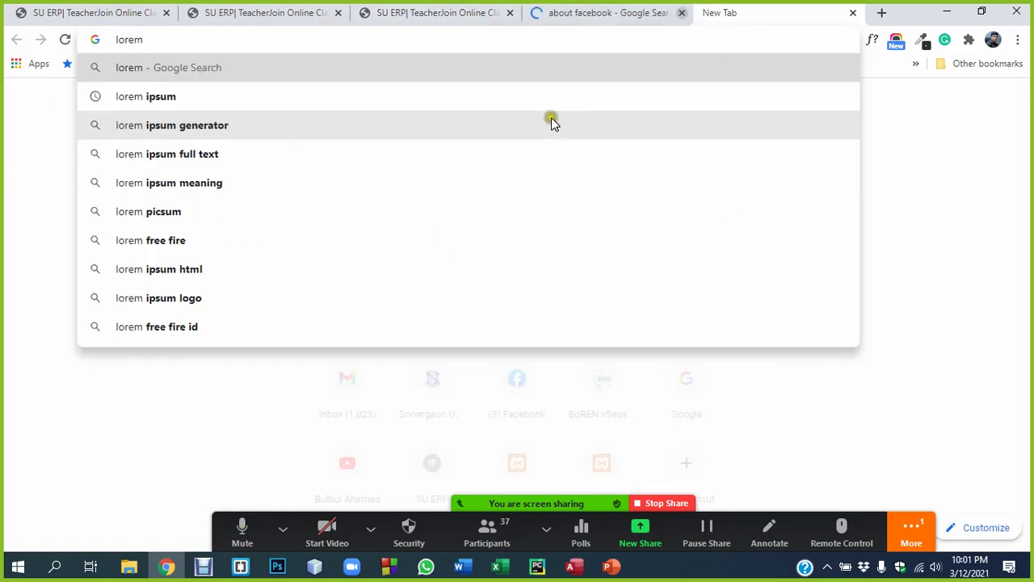
pyautogui.press('Down')
pyautogui.press('Return')
# Open the Facebook Wikipedia article from the 'about facebook' results.
pyautogui.click(629, 12)
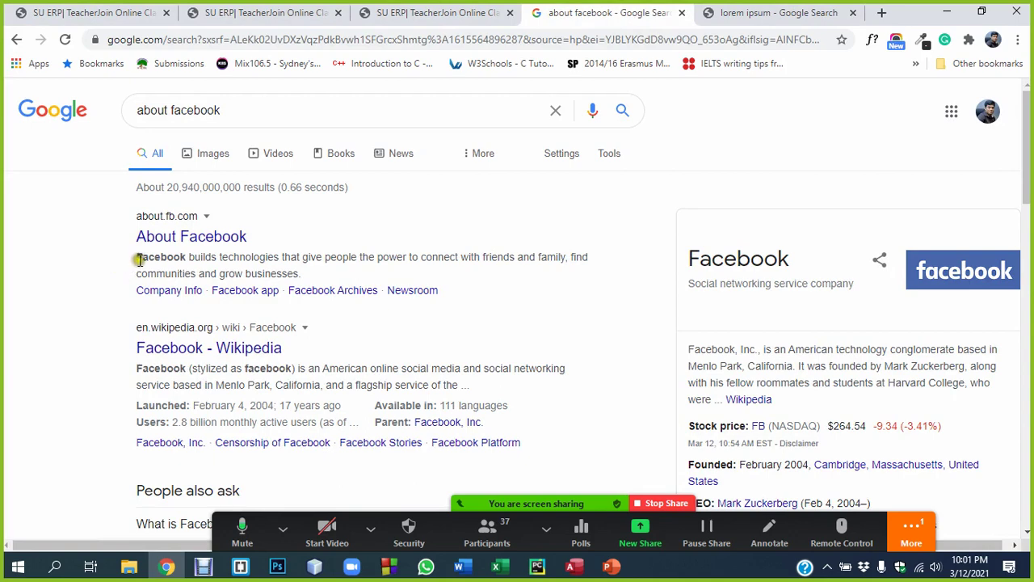
pyautogui.moveTo(136, 256); pyautogui.dragTo(307, 278)
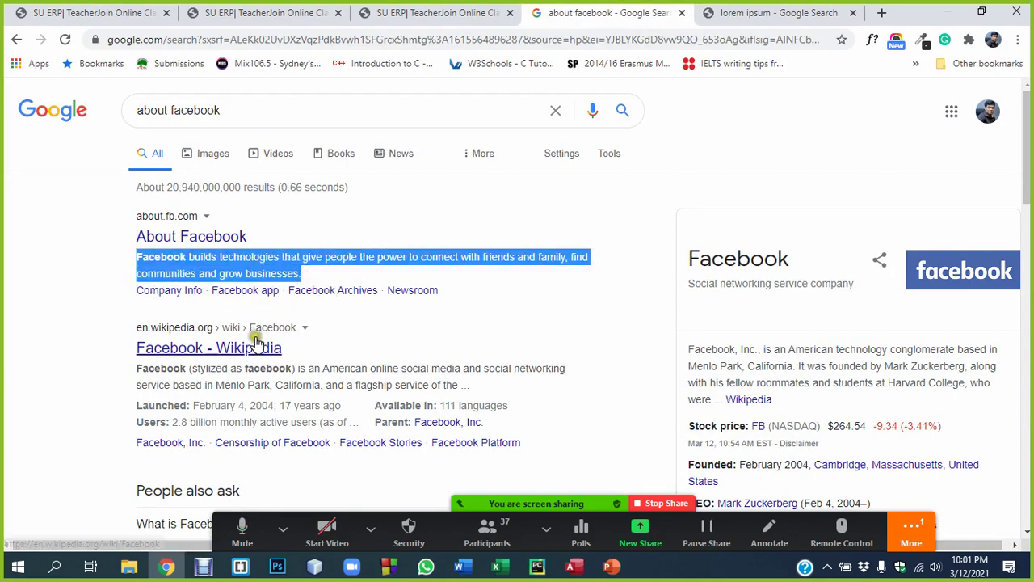
pyautogui.click(217, 346)
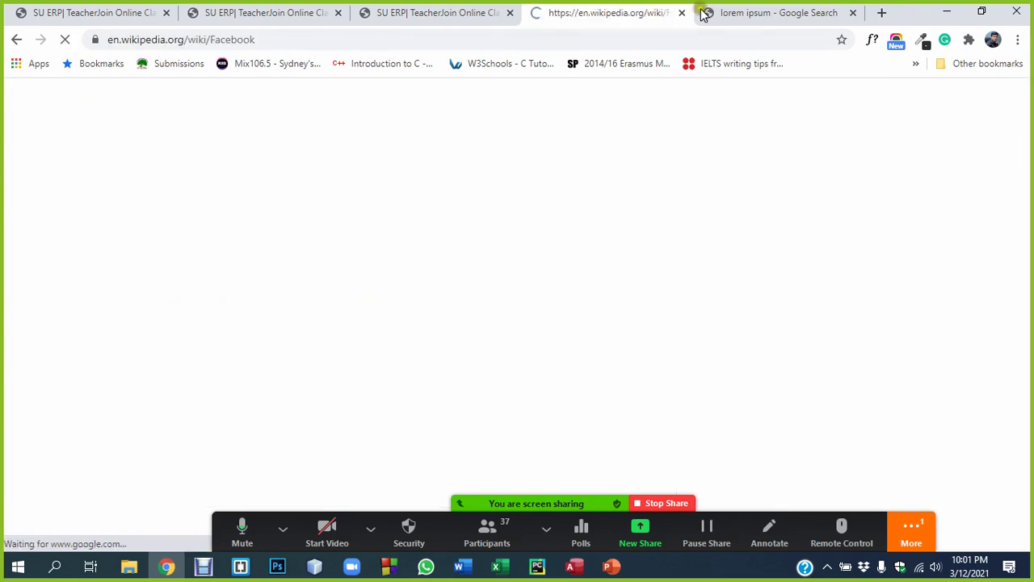
pyautogui.click(703, 13)
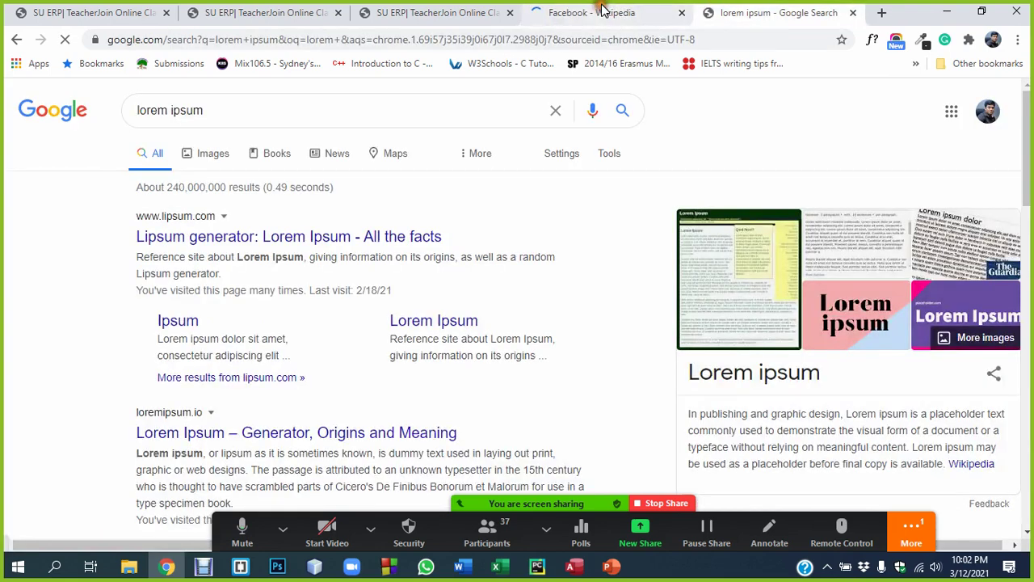
pyautogui.click(612, 8)
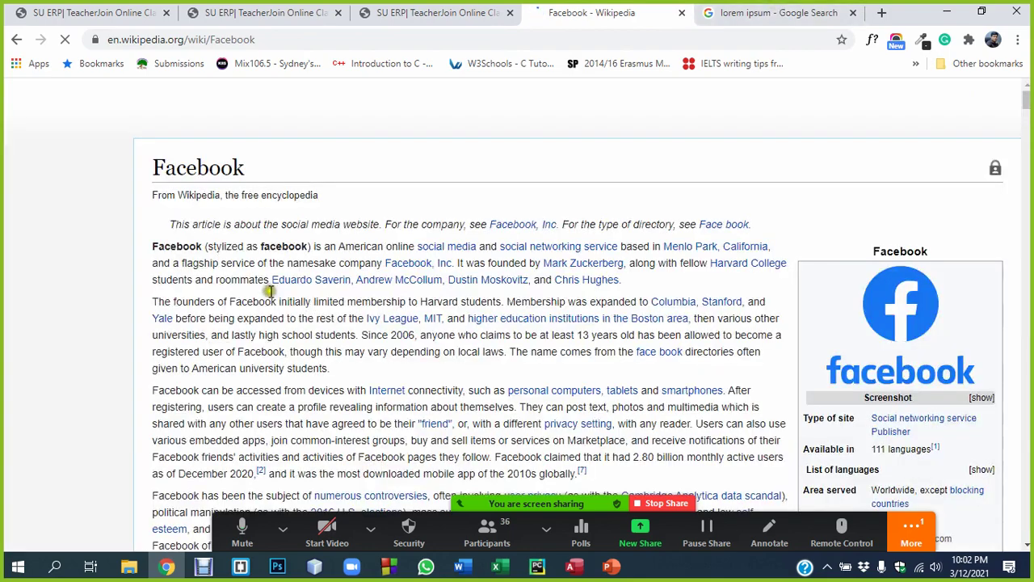
# Paste the article's first paragraph into the Introduction slide's body.
pyautogui.tripleClick(512, 280)
pyautogui.hotkey('ctrl', 'c')
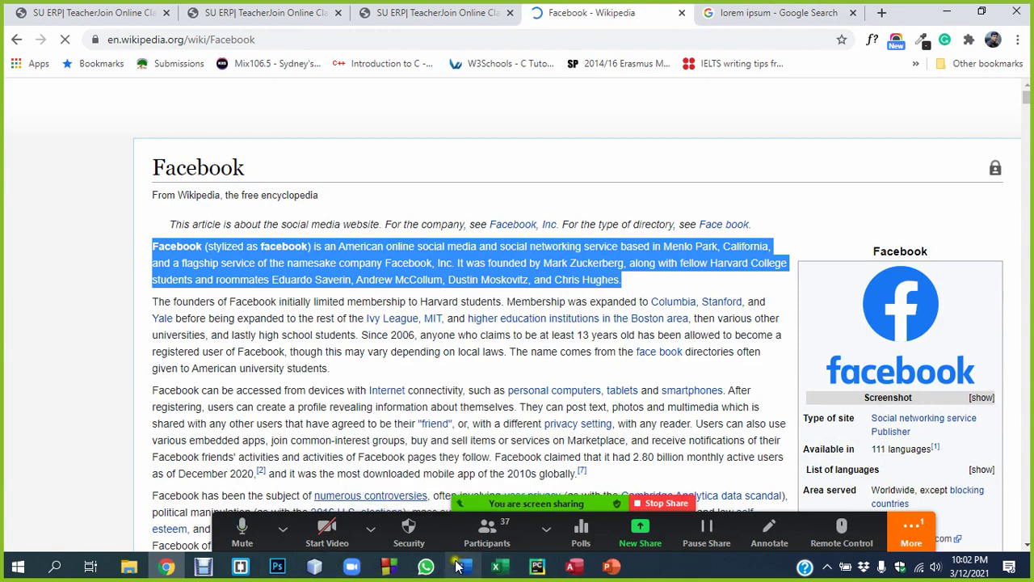
pyautogui.click(612, 567)
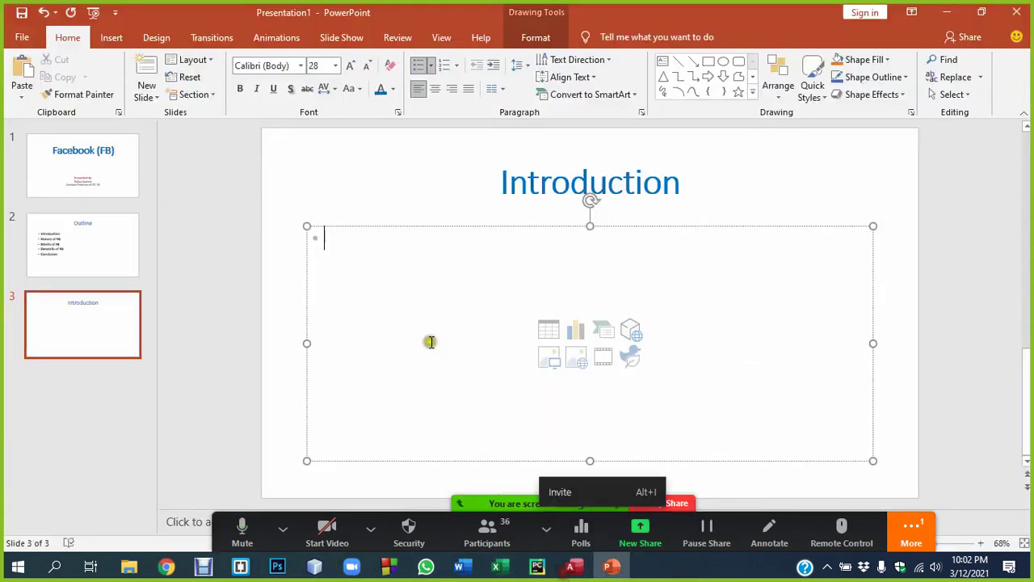
pyautogui.hotkey('ctrl', 'v')
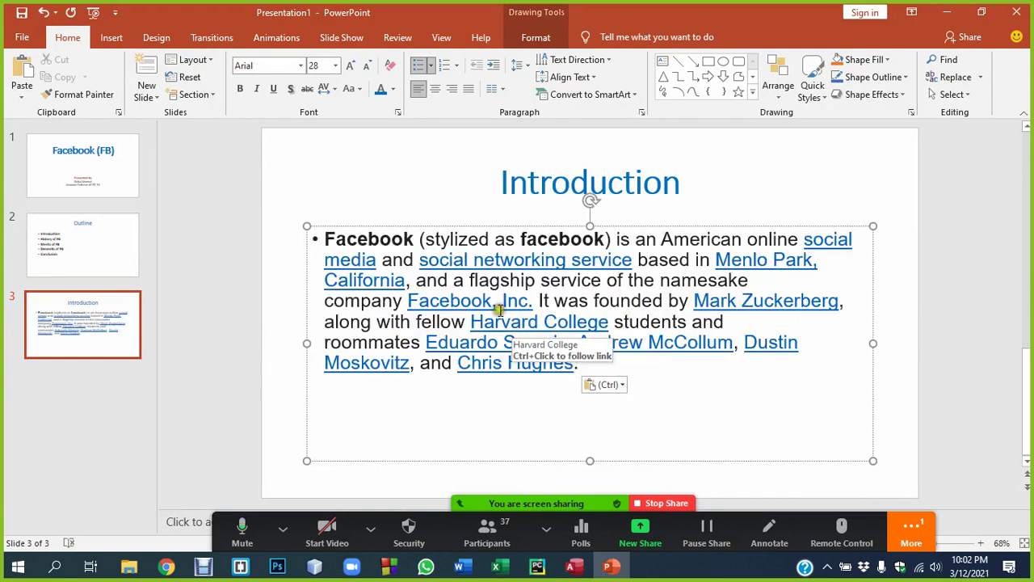
# Justify the pasted paragraph and break it into a second bullet at 'It was founded by'.
pyautogui.click(591, 301)
pyautogui.hotkey('ctrl', 'j')
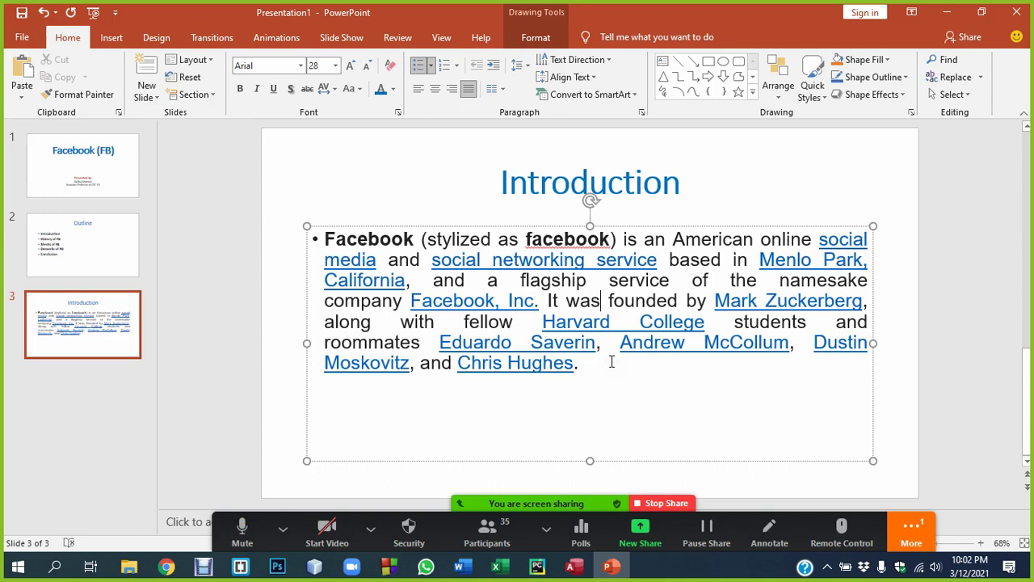
pyautogui.click(545, 301)
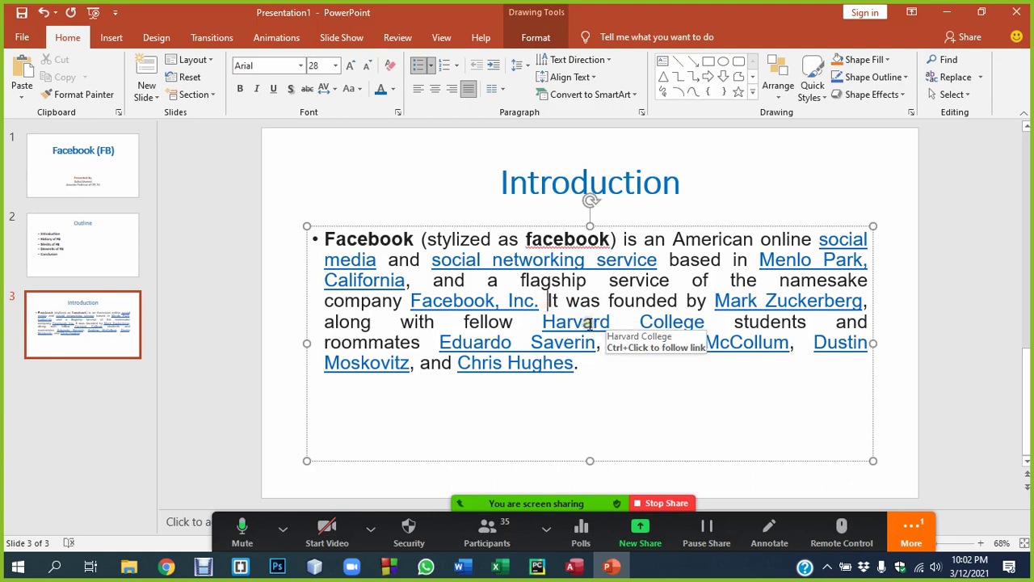
pyautogui.press('Return')
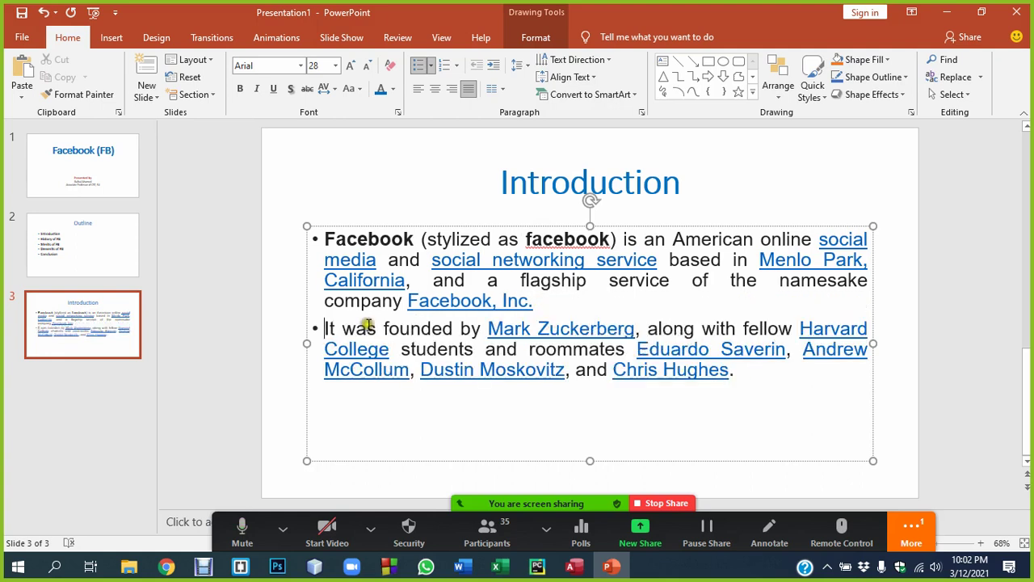
# Turn bold and underline off for the text of both bullets.
pyautogui.moveTo(748, 369)
pyautogui.mouseDown()
pyautogui.moveTo(400, 287)
pyautogui.moveTo(326, 237)
pyautogui.mouseUp()
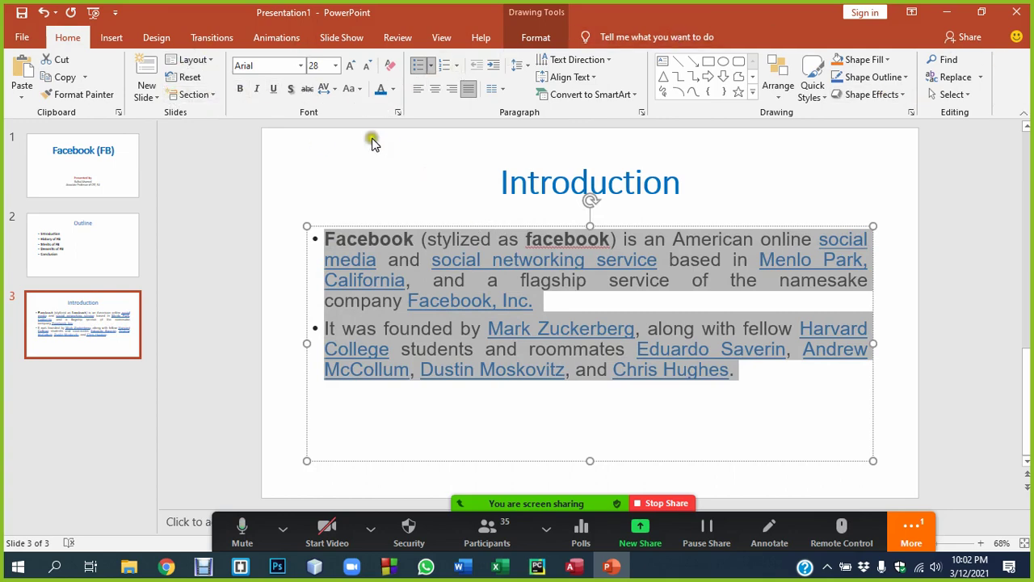
pyautogui.click(244, 89)
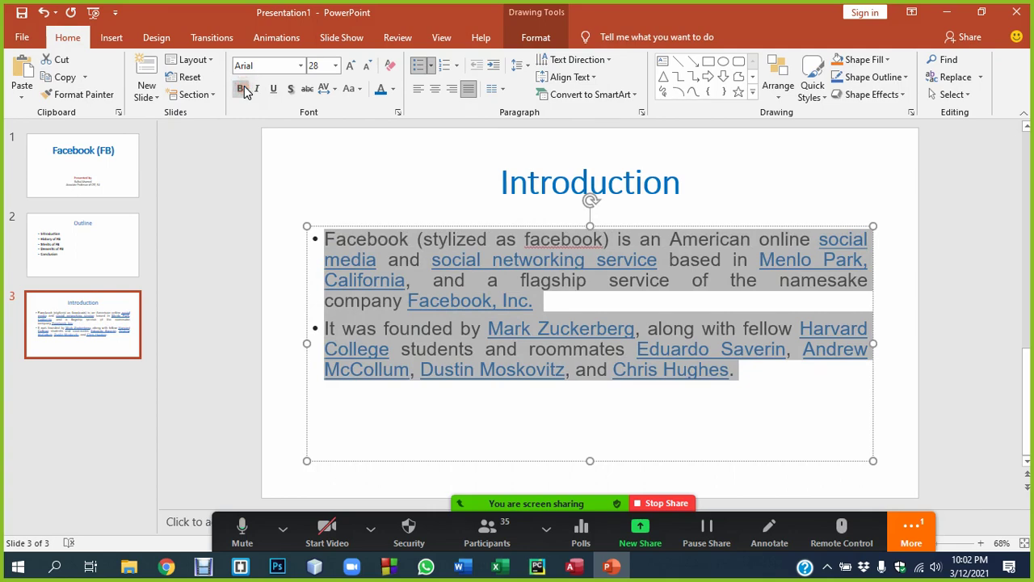
pyautogui.click(245, 89)
pyautogui.click(245, 88)
pyautogui.click(273, 89)
pyautogui.click(273, 89)
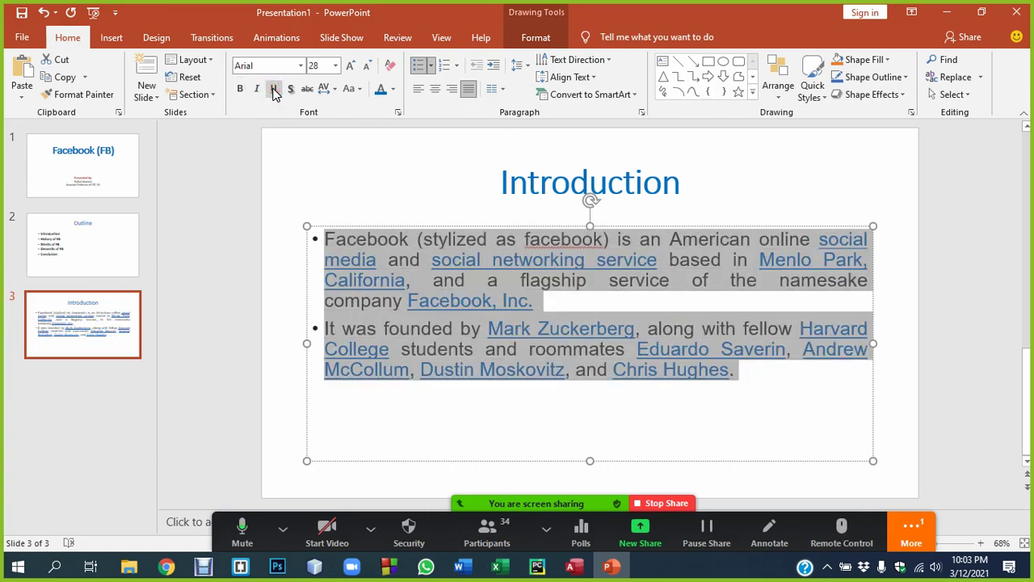
pyautogui.click(275, 91)
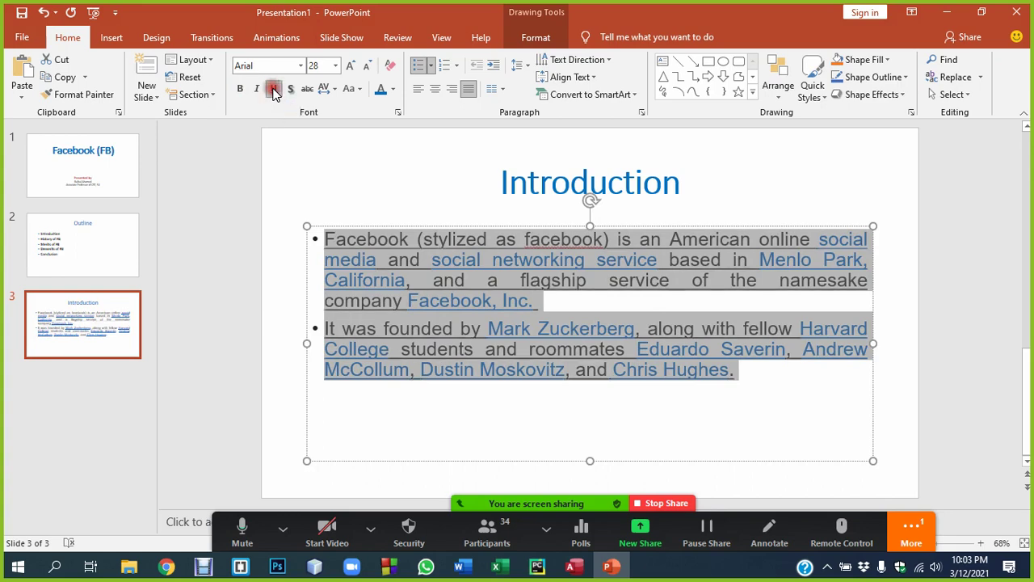
pyautogui.click(274, 90)
pyautogui.click(274, 91)
pyautogui.click(275, 90)
# Reselect the whole bullet text for copying.
pyautogui.click(744, 274)
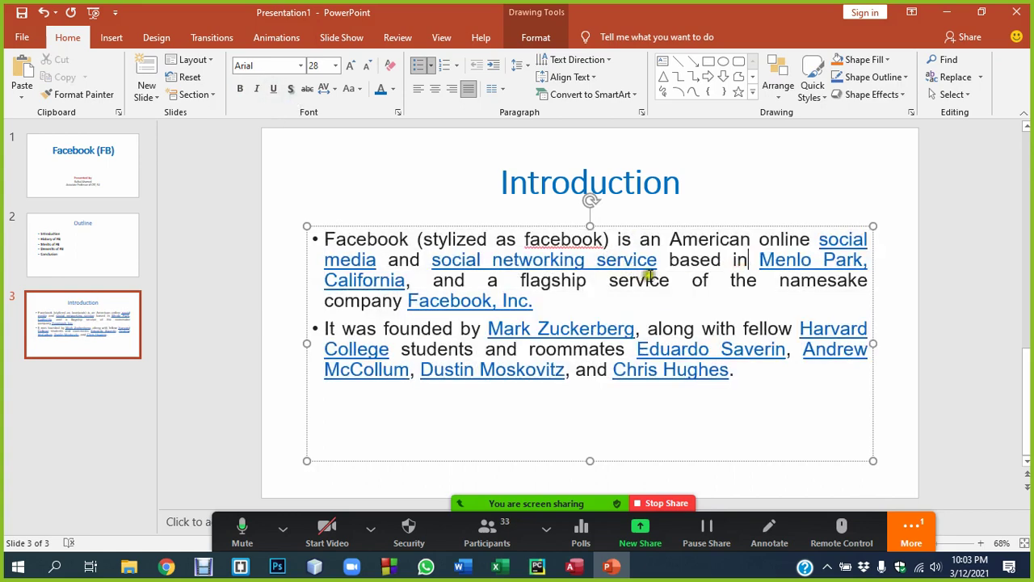
pyautogui.rightClick(678, 262)
pyautogui.press('Escape')
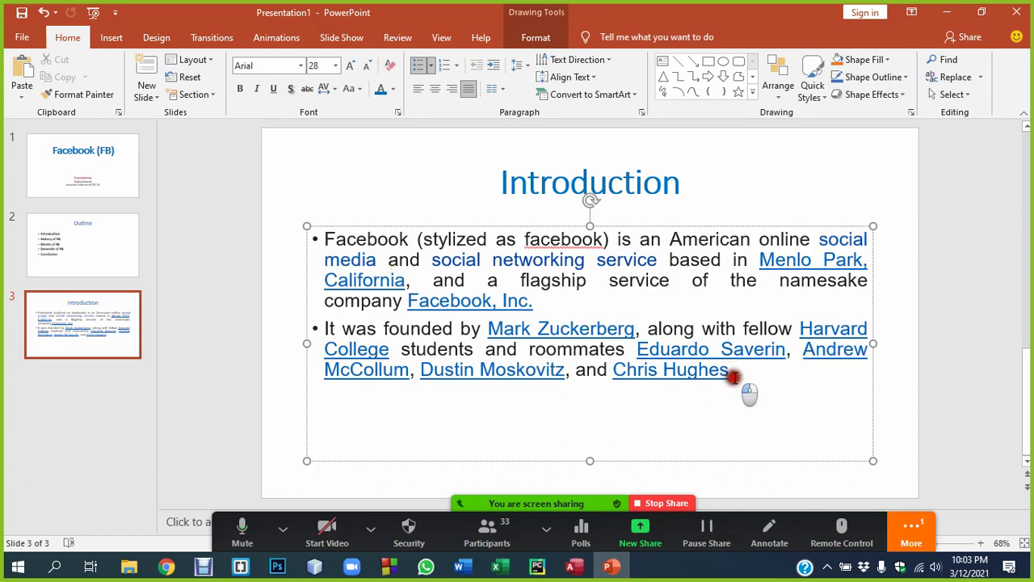
pyautogui.moveTo(743, 386); pyautogui.dragTo(298, 221)
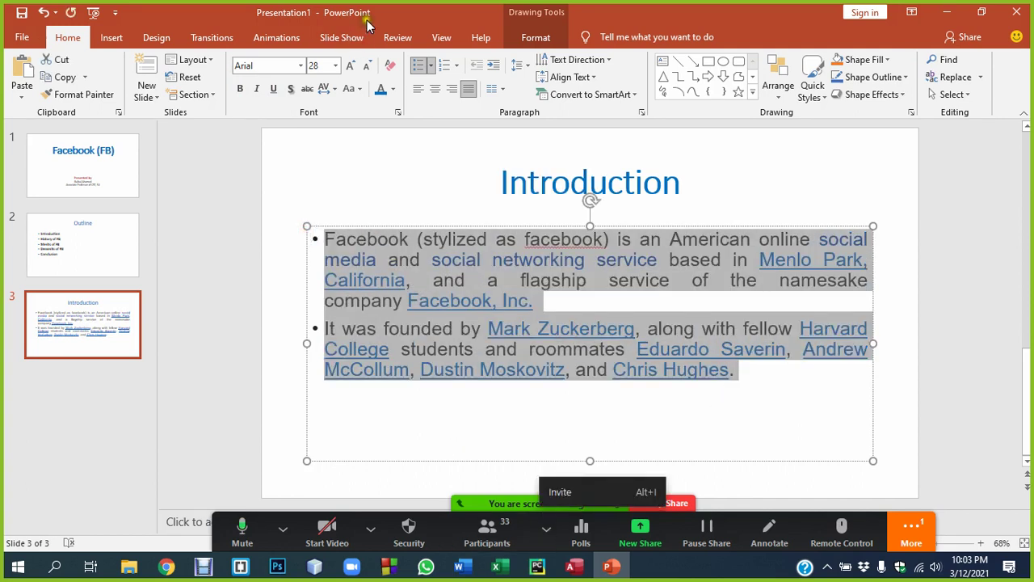
# Set the Facebook bullets pasted below Word's shortcut notes to the Normal style.
pyautogui.click(459, 566)
pyautogui.click(521, 300)
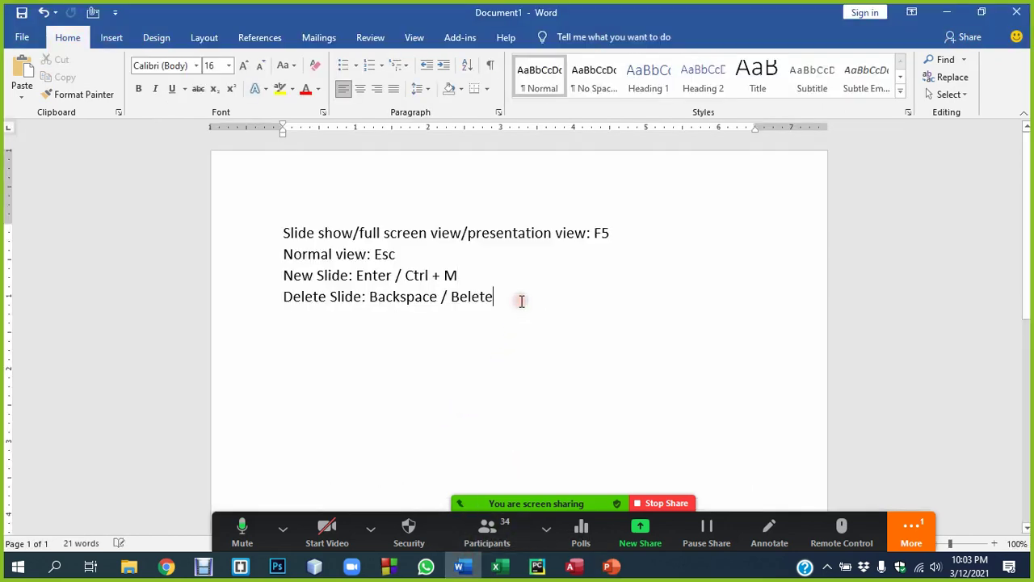
pyautogui.press('Return')
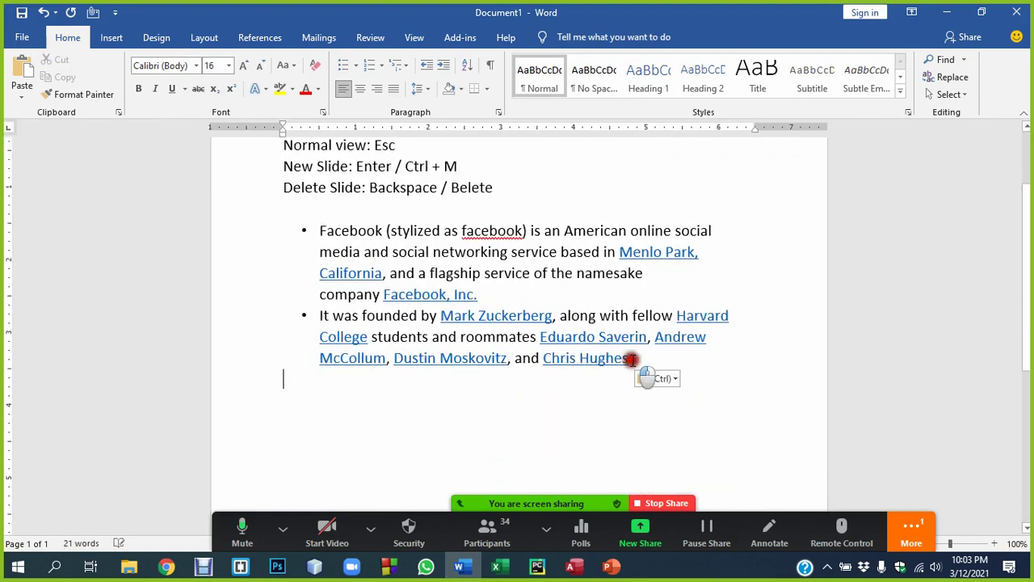
pyautogui.moveTo(631, 359); pyautogui.dragTo(320, 220)
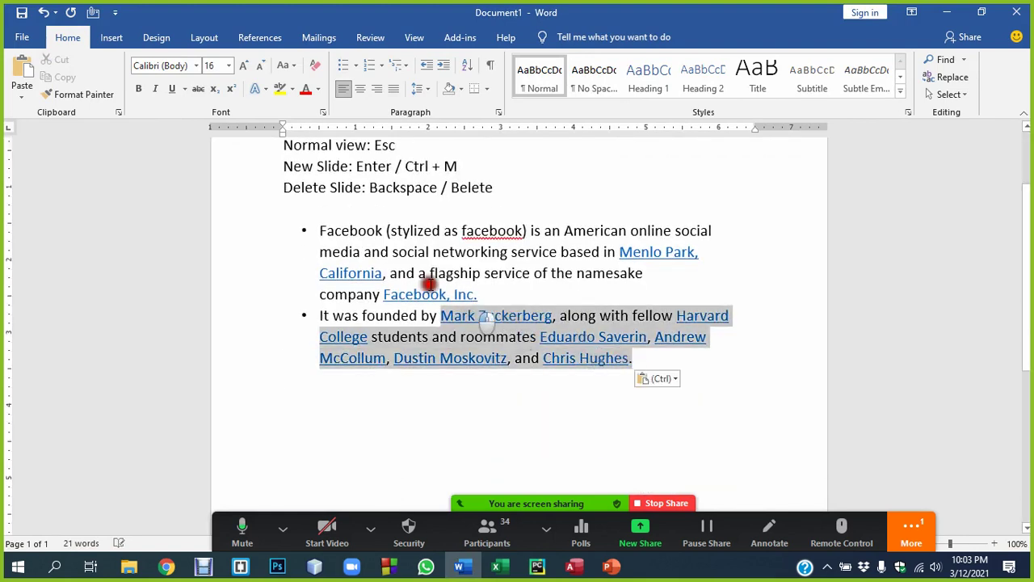
pyautogui.click(538, 81)
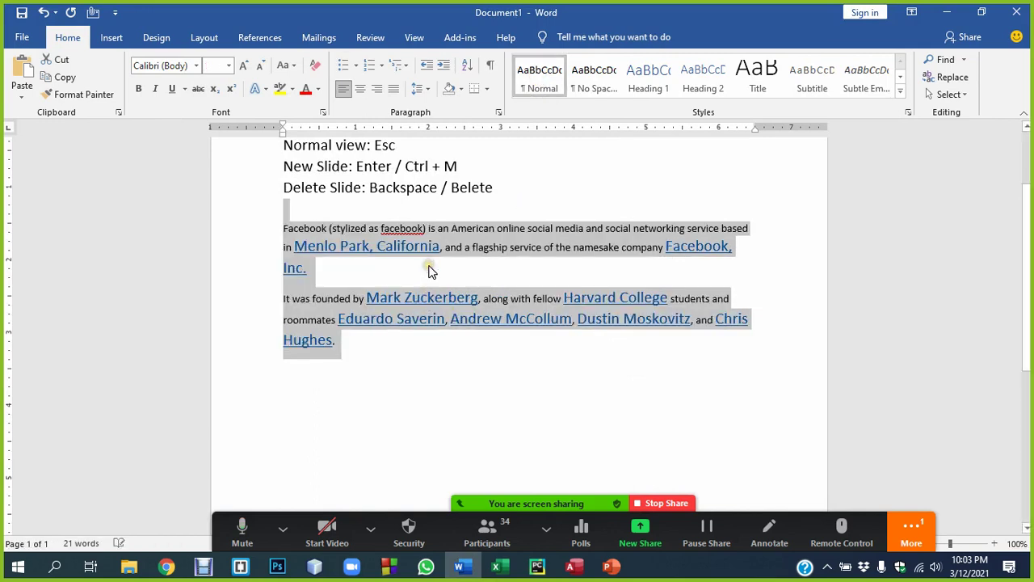
pyautogui.click(458, 246)
pyautogui.moveTo(353, 346)
pyautogui.mouseDown()
pyautogui.moveTo(281, 268)
pyautogui.moveTo(267, 219)
pyautogui.mouseUp()
pyautogui.moveTo(350, 337); pyautogui.dragTo(282, 228)
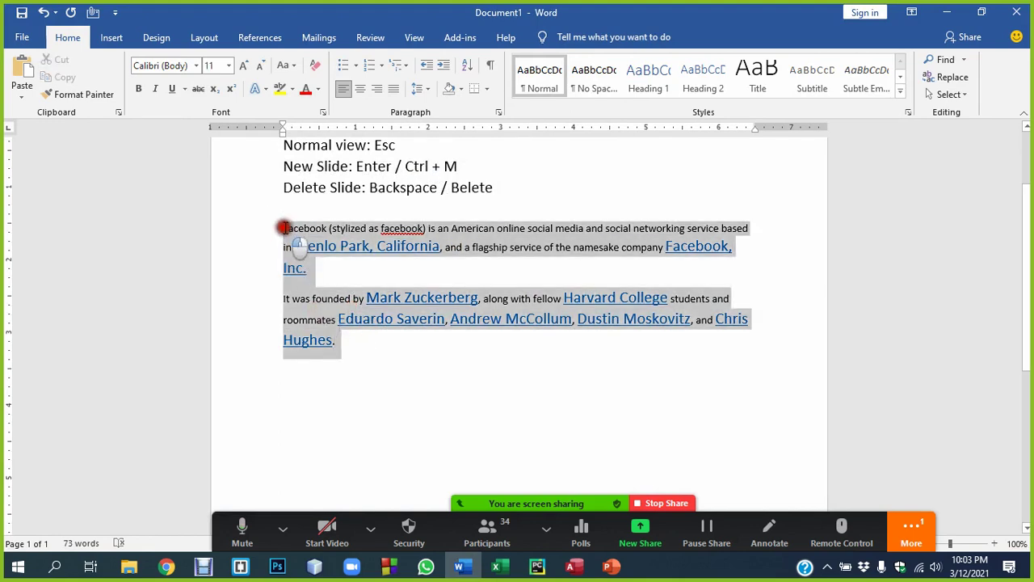
pyautogui.click(585, 76)
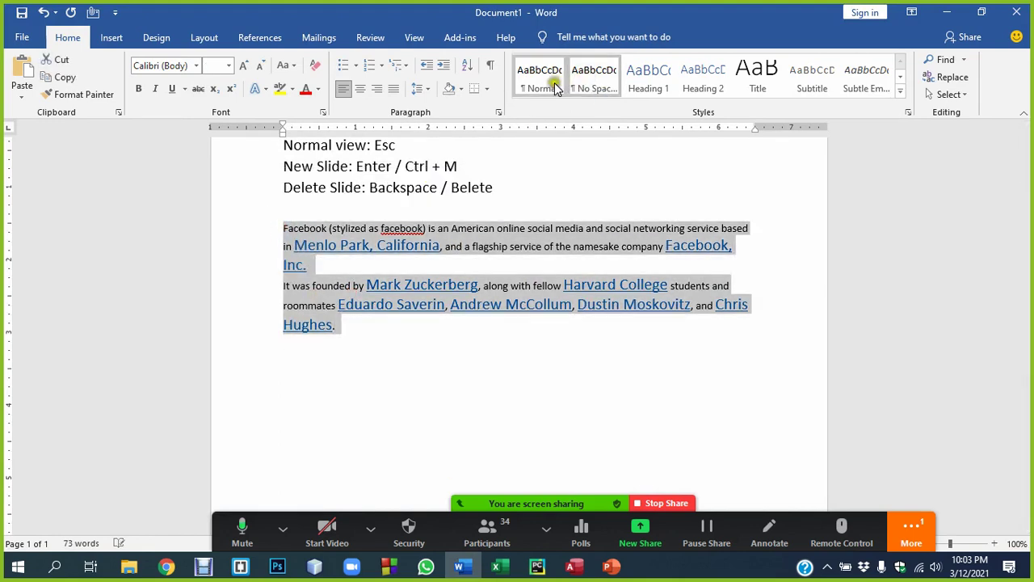
pyautogui.click(555, 87)
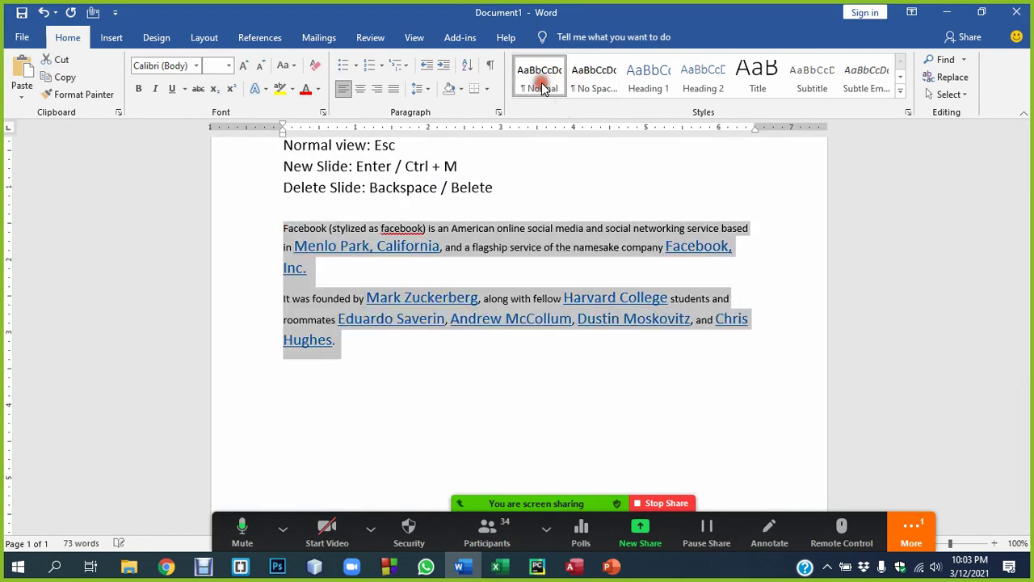
# Strip underlining and Format Painter plain text onto both Facebook paragraphs.
pyautogui.click(142, 91)
pyautogui.click(142, 90)
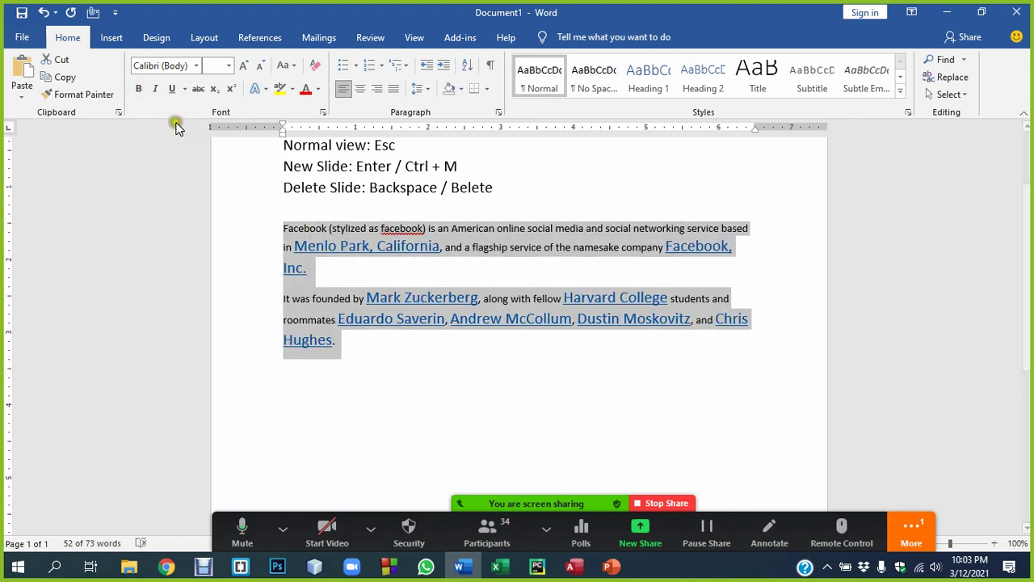
pyautogui.click(175, 90)
pyautogui.click(175, 91)
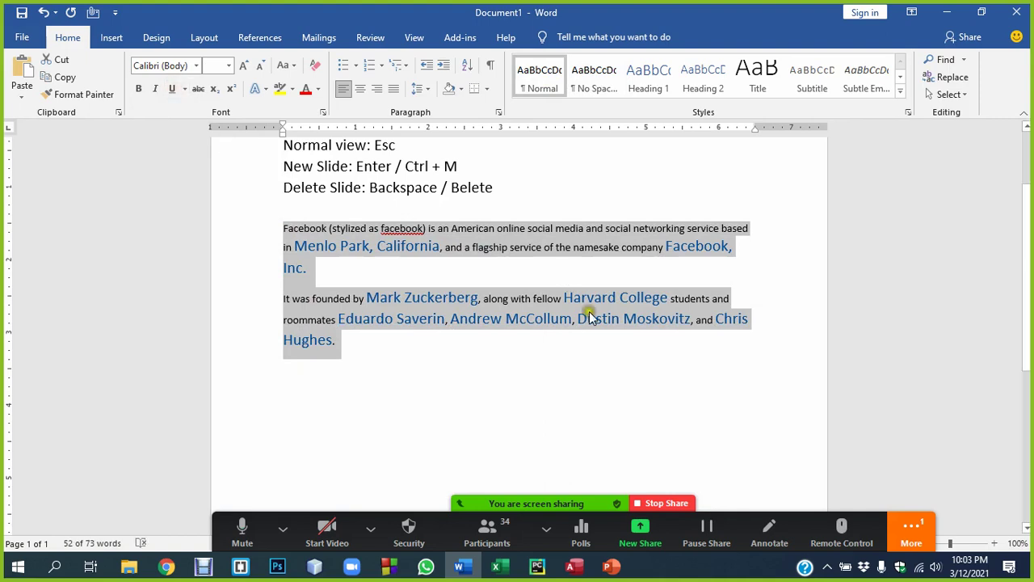
pyautogui.click(608, 349)
pyautogui.click(687, 246)
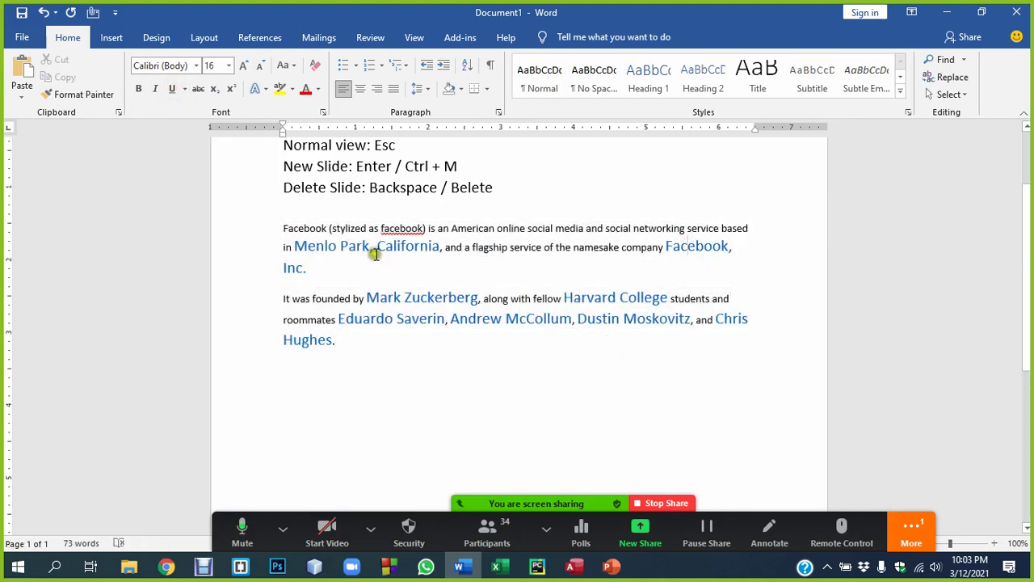
pyautogui.moveTo(451, 228); pyautogui.dragTo(586, 228)
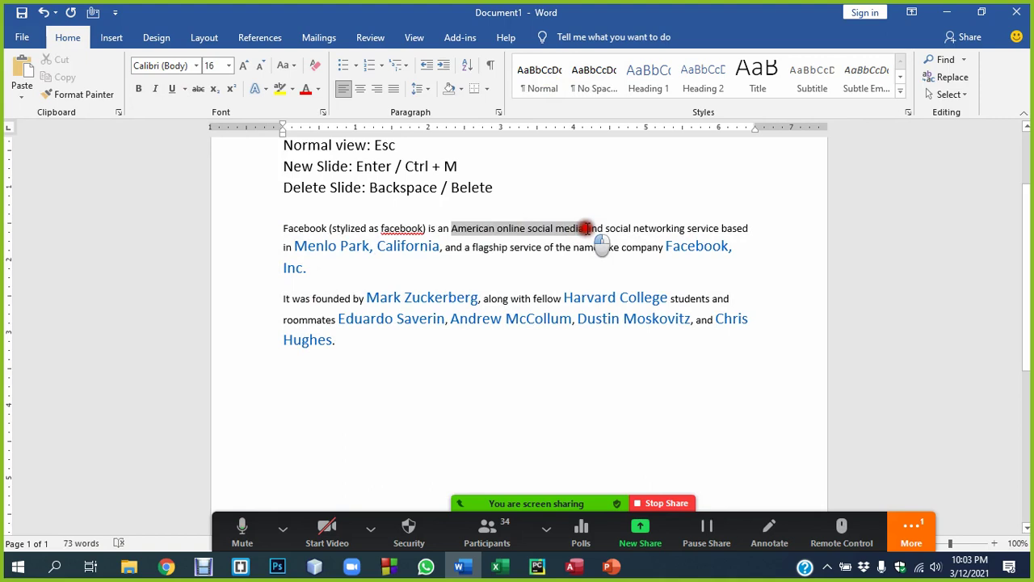
pyautogui.click(79, 95)
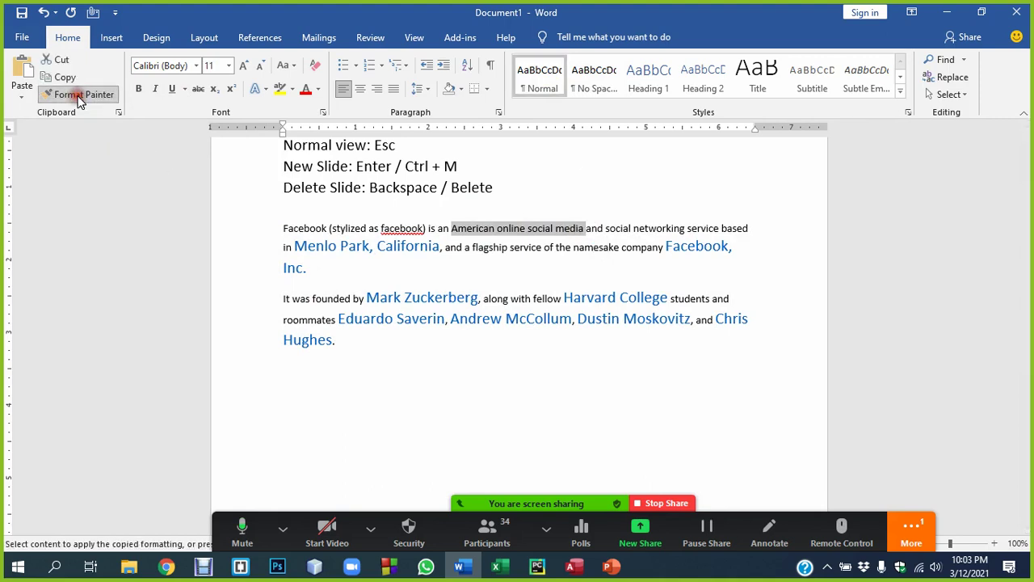
pyautogui.moveTo(339, 341); pyautogui.dragTo(275, 230)
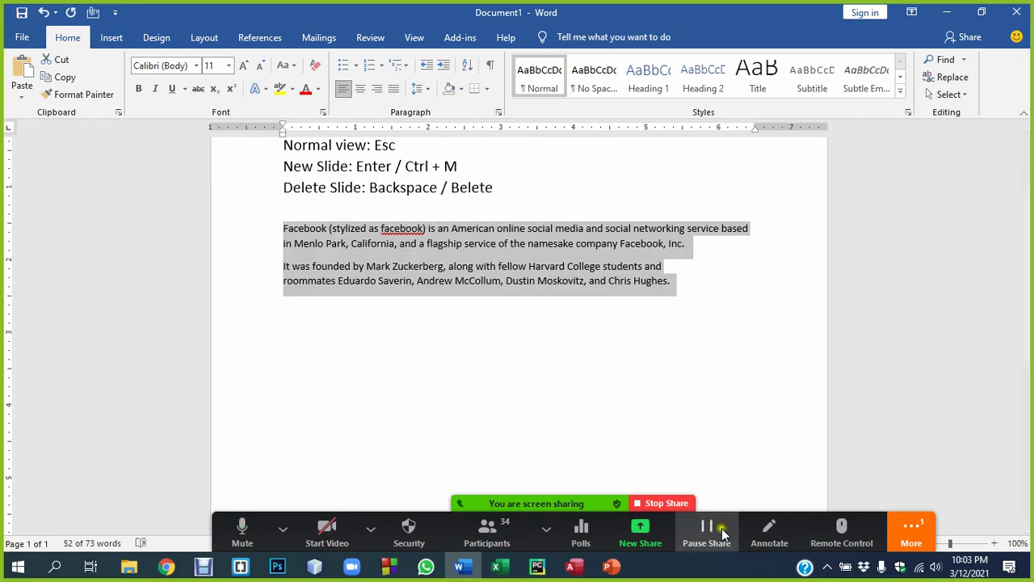
pyautogui.click(610, 566)
pyautogui.click(79, 94)
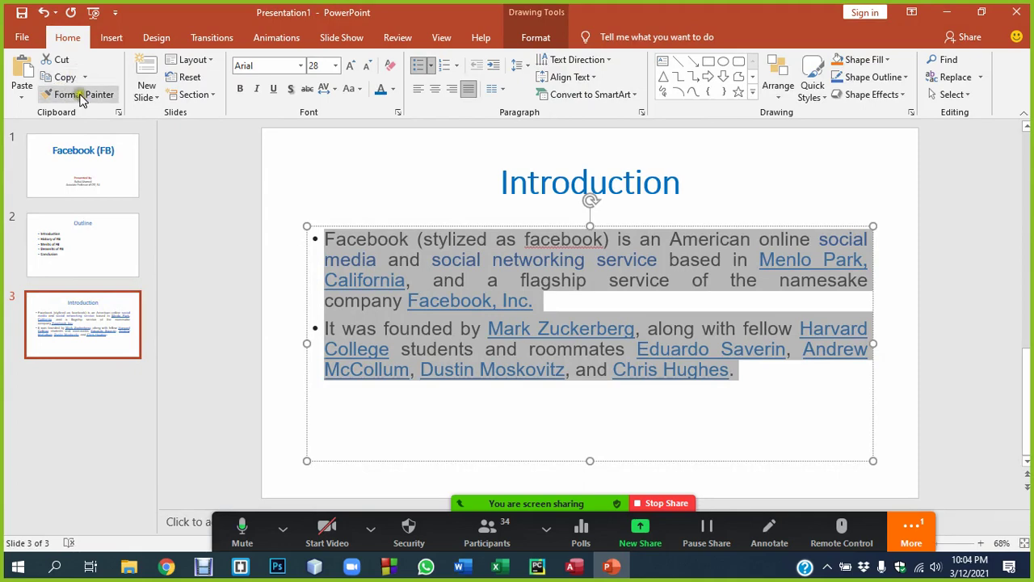
pyautogui.click(489, 284)
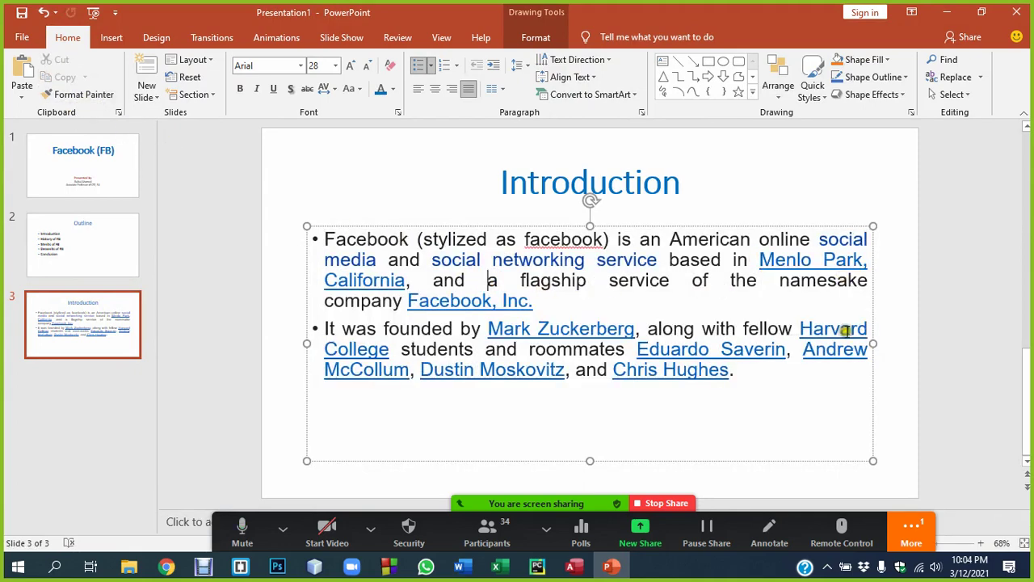
pyautogui.click(166, 567)
pyautogui.click(517, 303)
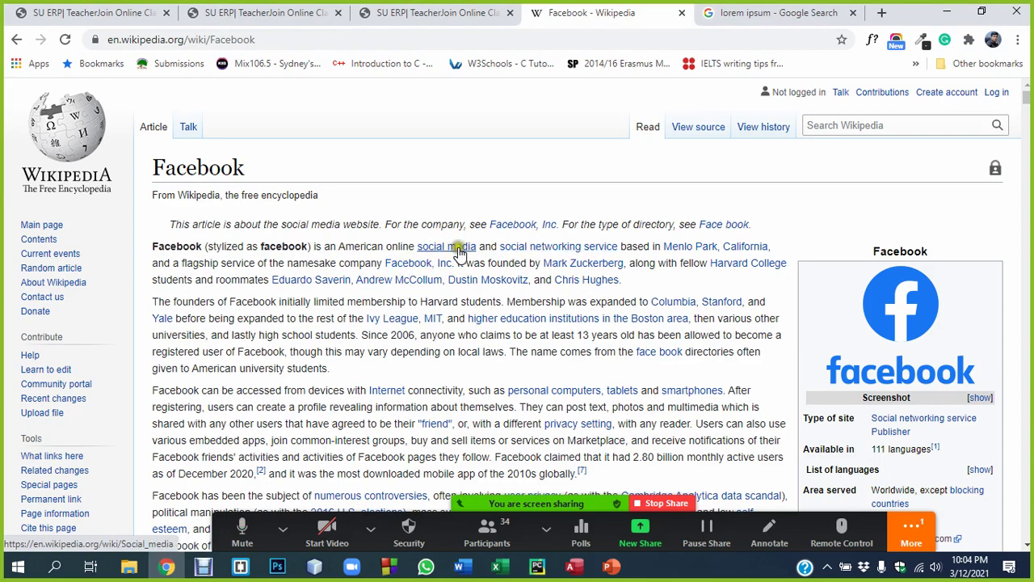
pyautogui.click(457, 250)
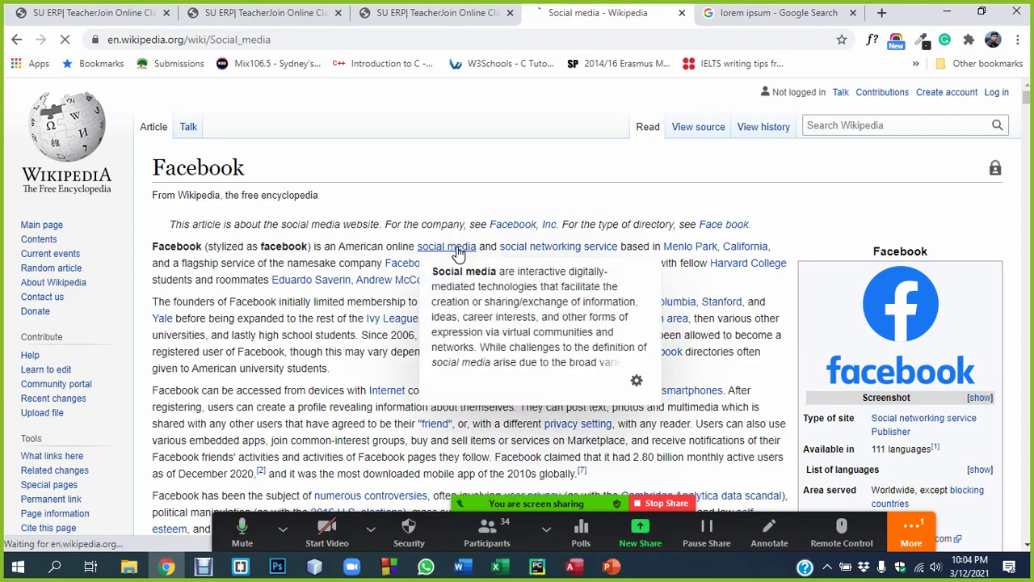
pyautogui.click(16, 38)
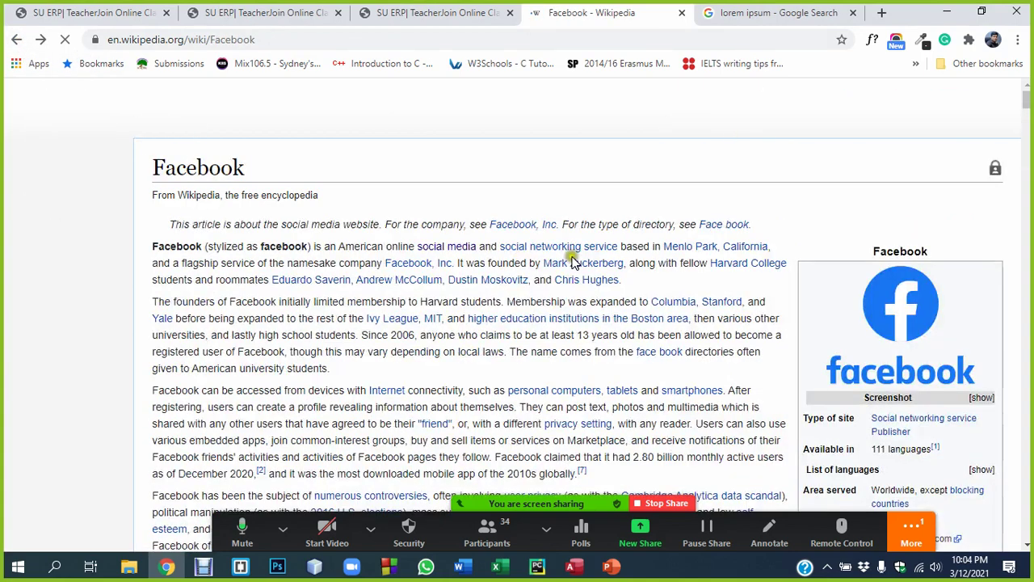
pyautogui.click(683, 247)
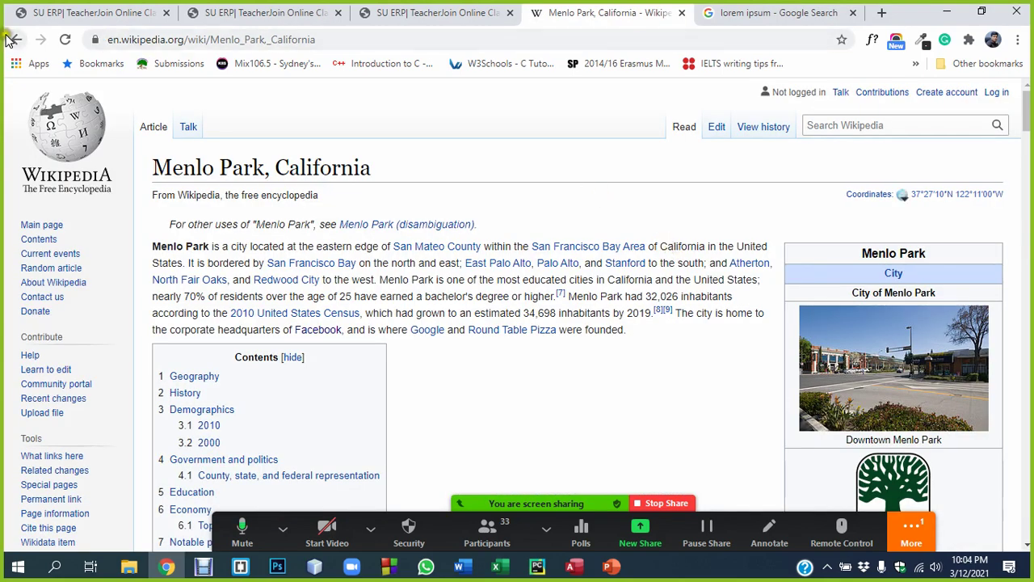
pyautogui.click(15, 39)
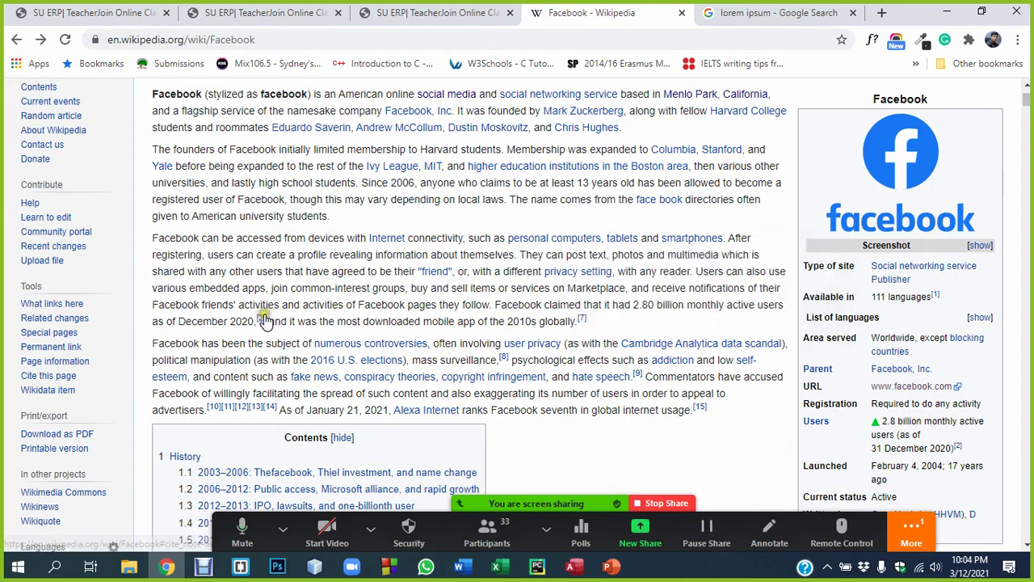
pyautogui.moveTo(581, 318)
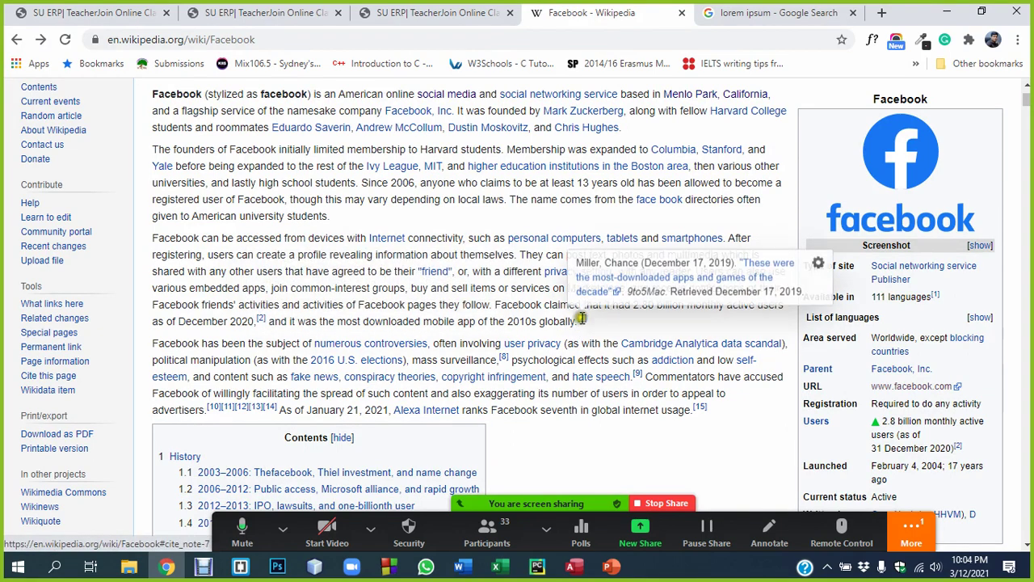
pyautogui.click(259, 322)
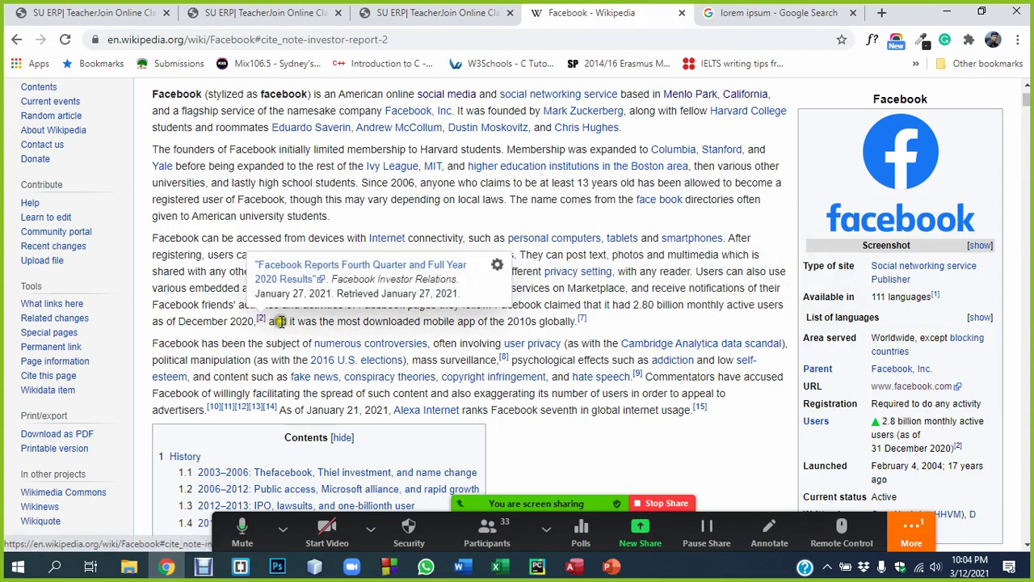
pyautogui.scroll(-10, 275, 374)
pyautogui.scroll(-10, 275, 374)
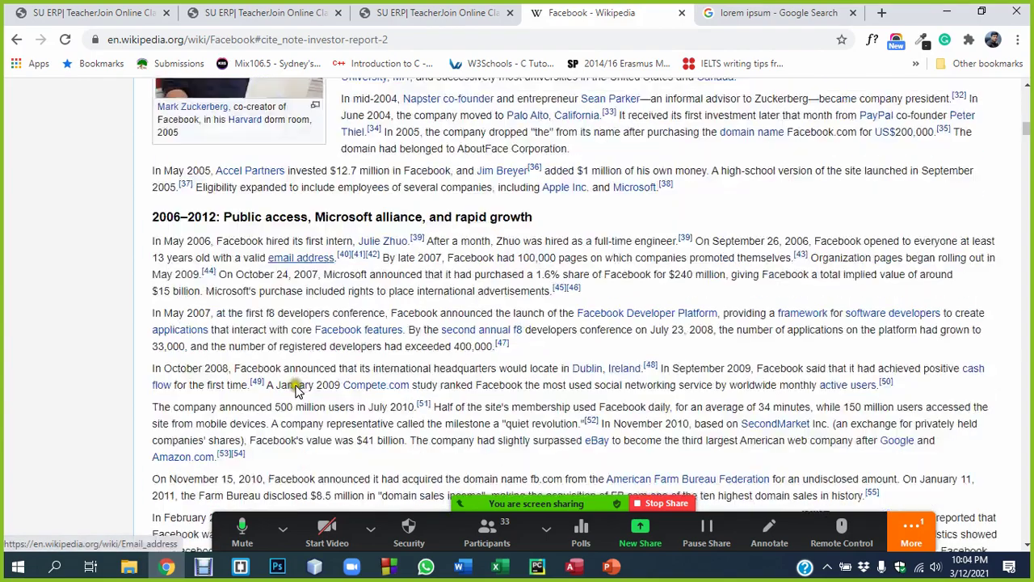
pyautogui.scroll(-10, 295, 388)
pyautogui.scroll(-10, 296, 387)
pyautogui.scroll(-10, 339, 375)
pyautogui.scroll(-5, 341, 376)
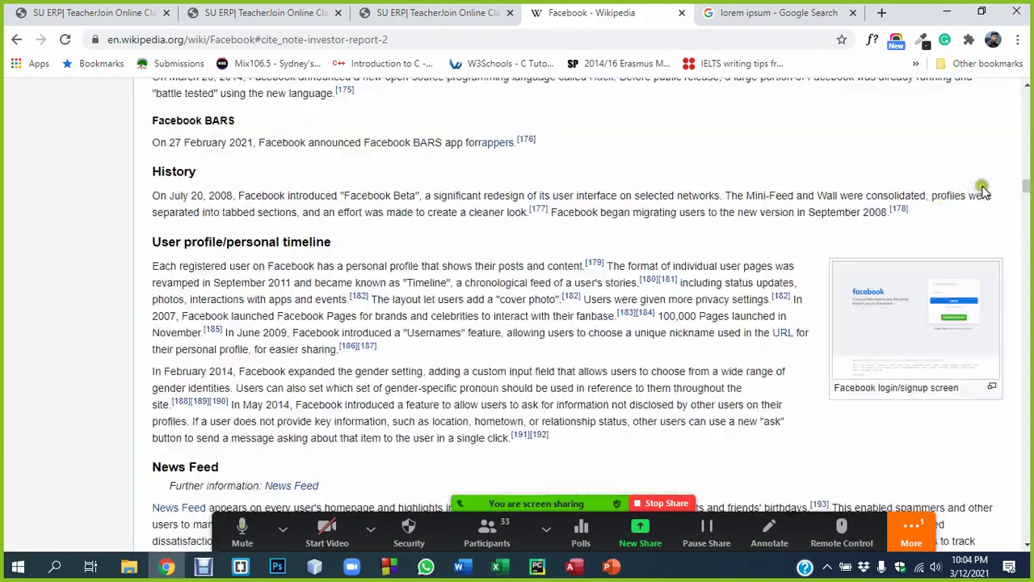
pyautogui.moveTo(1024, 187); pyautogui.dragTo(1008, 517)
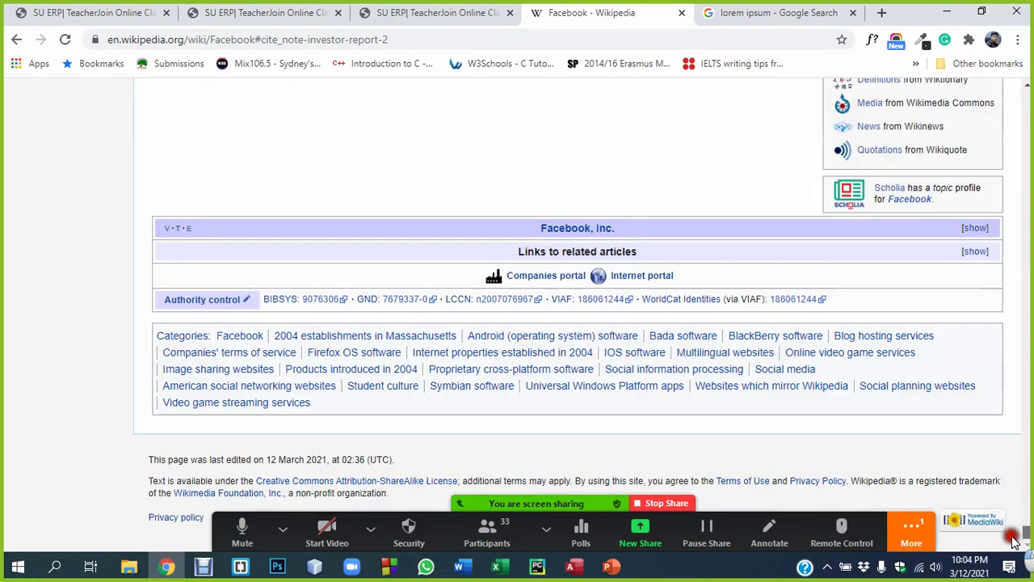
pyautogui.scroll(10, 357, 289)
pyautogui.scroll(2, 356, 293)
pyautogui.scroll(10, 355, 293)
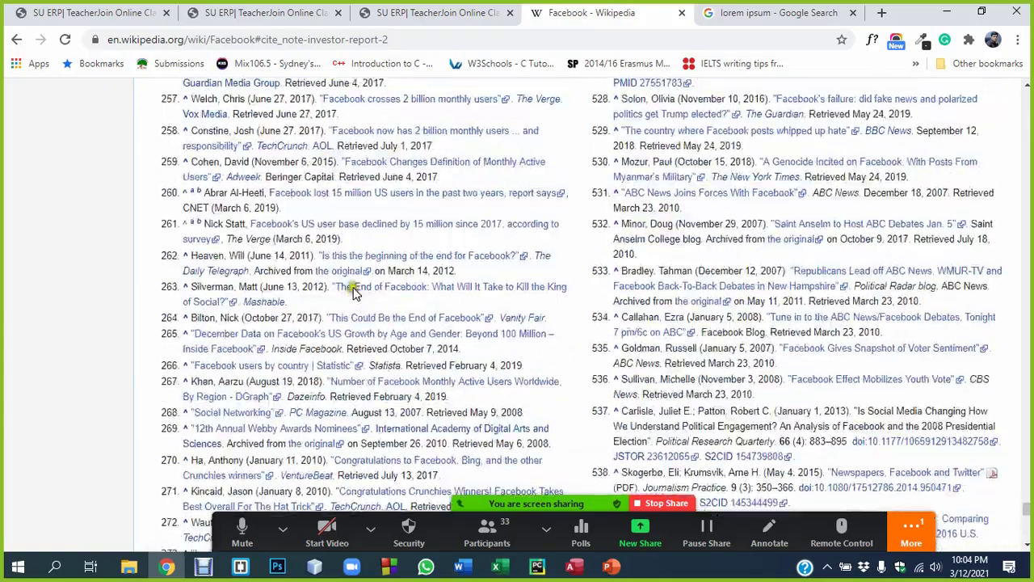
pyautogui.scroll(10, 354, 295)
pyautogui.scroll(8, 352, 297)
pyautogui.scroll(6, 352, 301)
pyautogui.scroll(10, 351, 301)
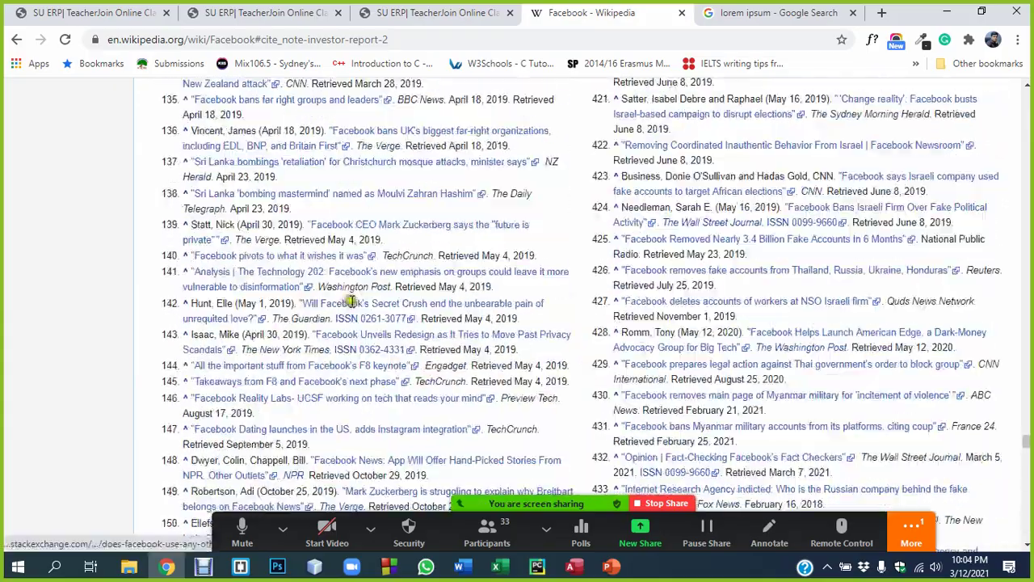
pyautogui.scroll(8, 410, 286)
pyautogui.scroll(10, 404, 277)
pyautogui.scroll(10, 394, 275)
pyautogui.scroll(10, 394, 275)
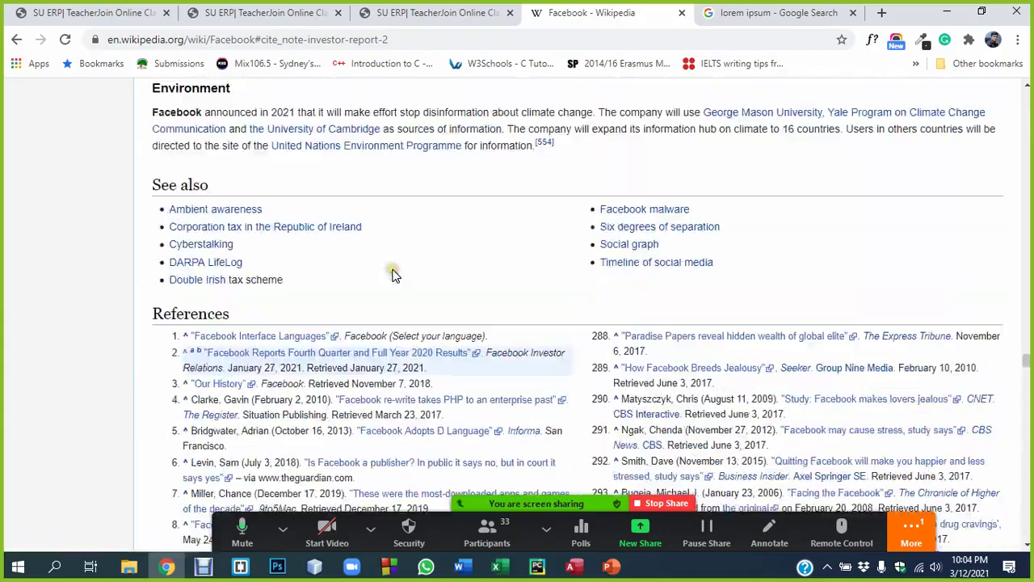
pyautogui.scroll(5, 395, 274)
pyautogui.scroll(-8, 394, 275)
pyautogui.scroll(1, 241, 187)
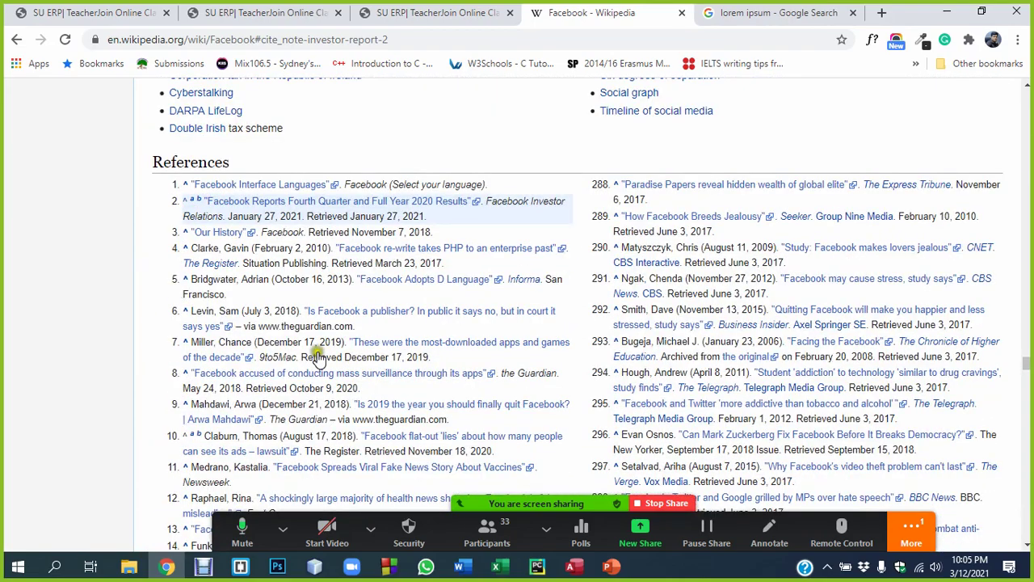
pyautogui.scroll(10, 1030, 322)
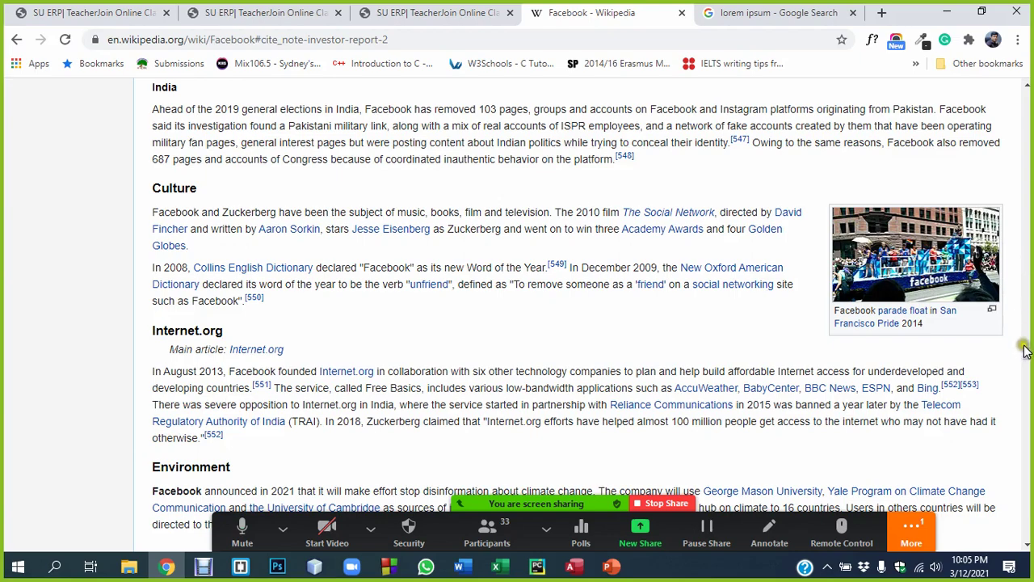
pyautogui.moveTo(1026, 359); pyautogui.dragTo(1026, 112)
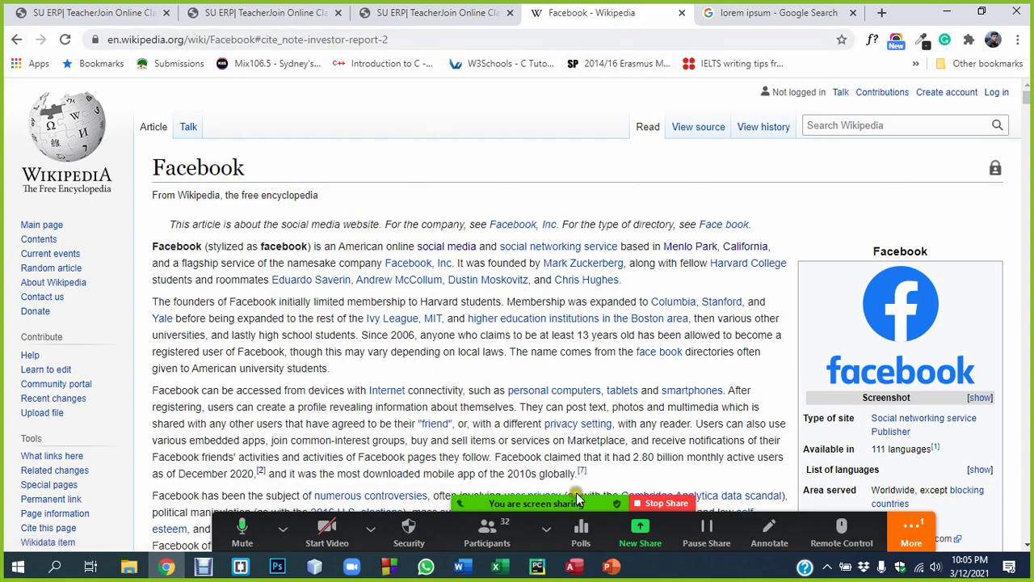
# Format Painter the plain 'American' text onto both bullets and clear their underlining.
pyautogui.click(611, 566)
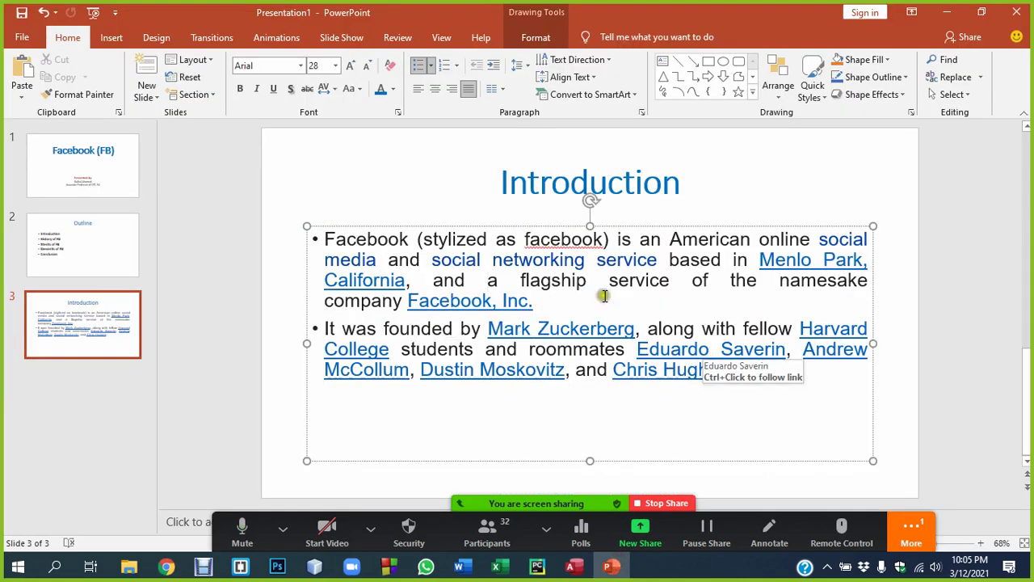
pyautogui.moveTo(738, 241); pyautogui.dragTo(681, 242)
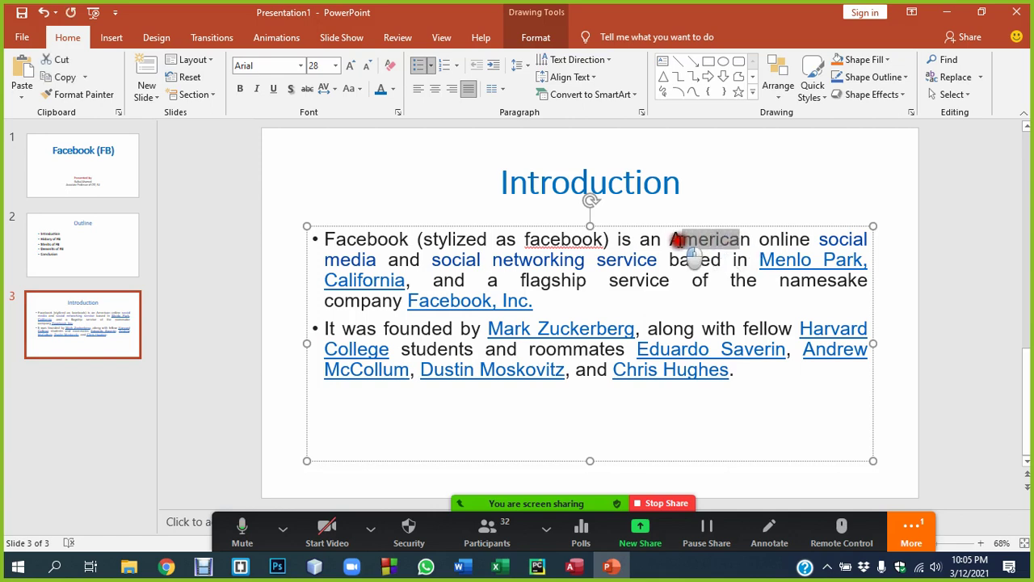
pyautogui.click(83, 96)
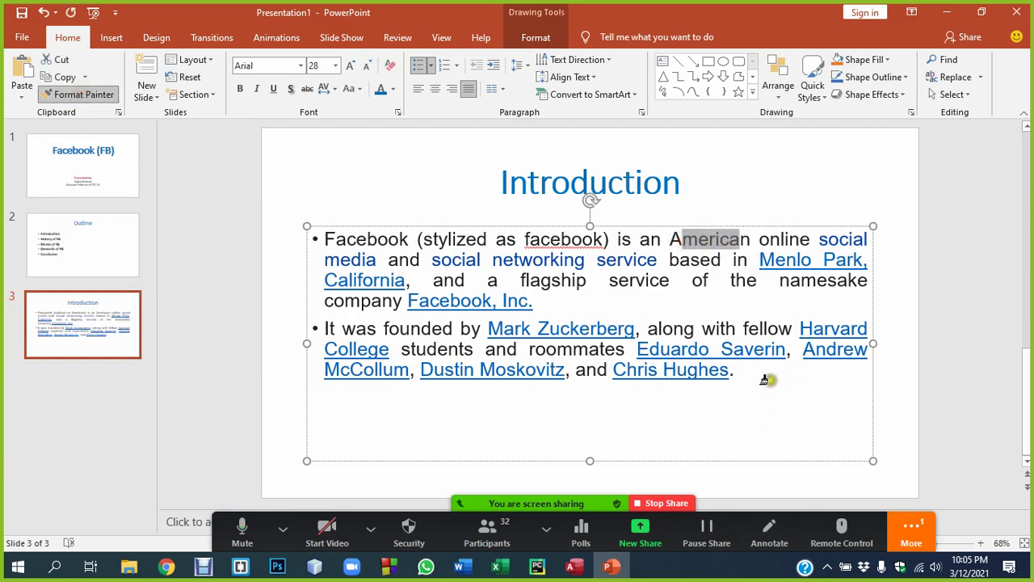
pyautogui.moveTo(768, 378); pyautogui.dragTo(326, 239)
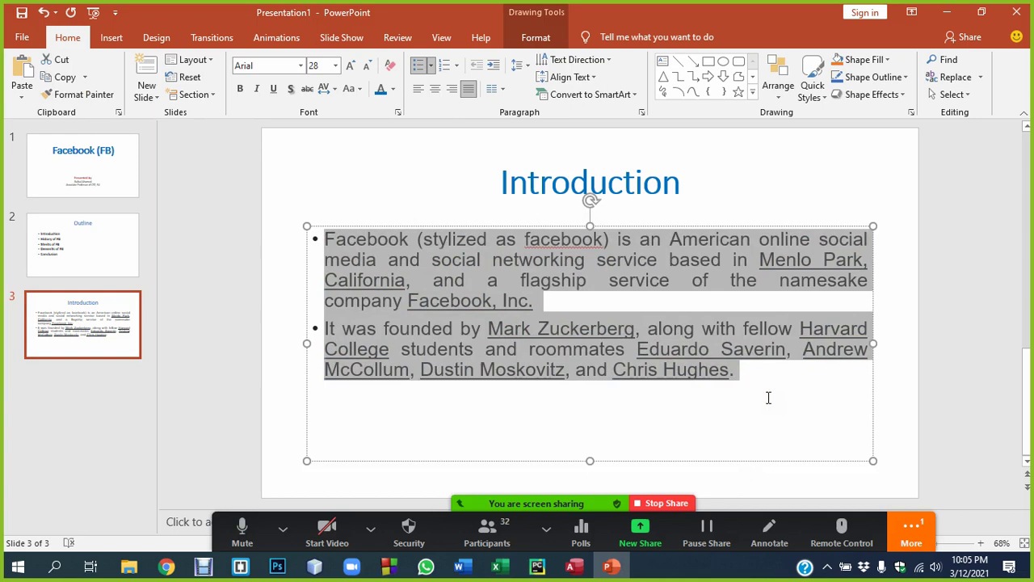
pyautogui.click(273, 89)
pyautogui.click(274, 89)
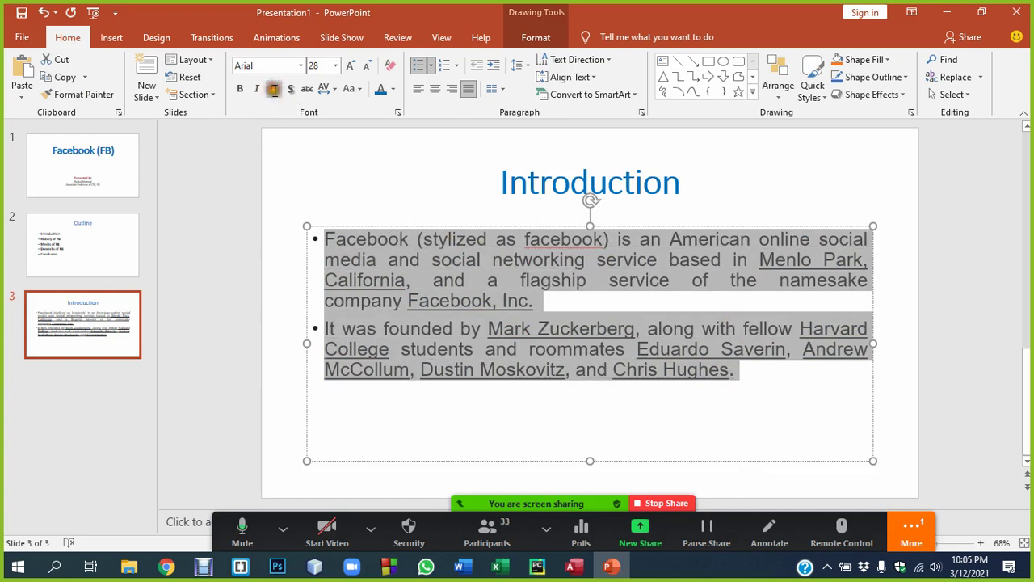
pyautogui.click(516, 290)
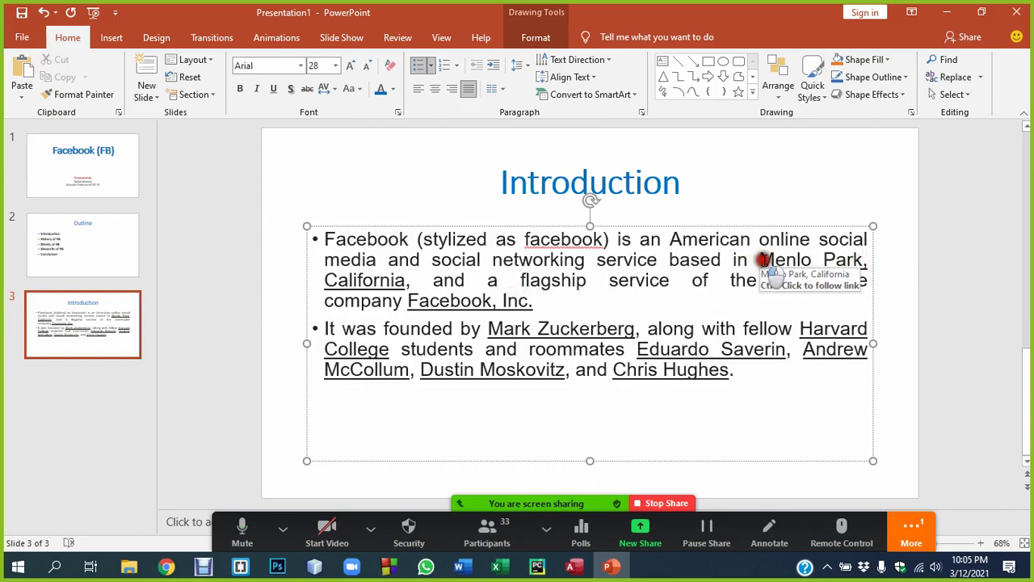
# Underline the words Menlo Park again.
pyautogui.moveTo(760, 260); pyautogui.dragTo(861, 260)
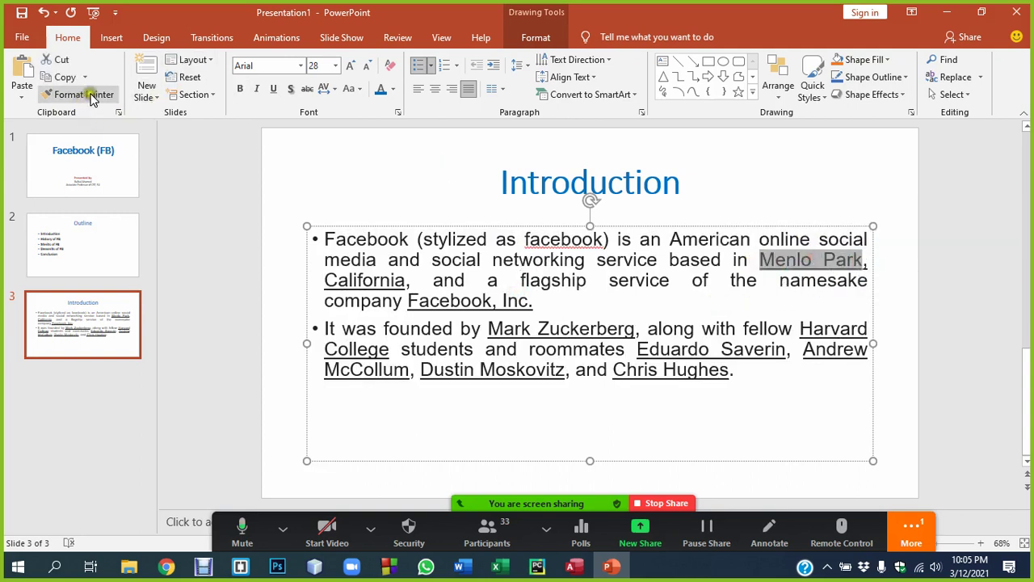
pyautogui.click(274, 89)
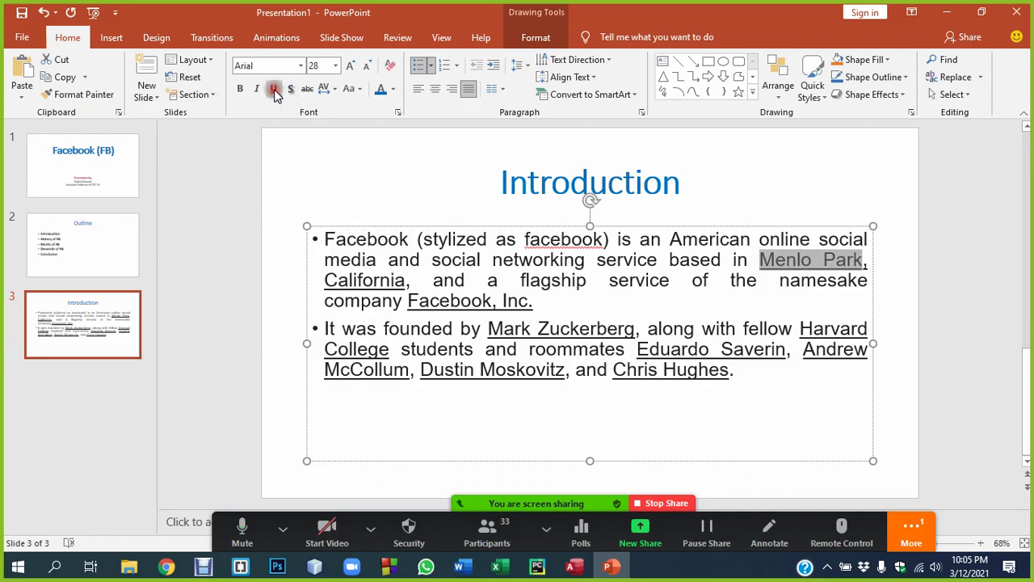
pyautogui.click(609, 327)
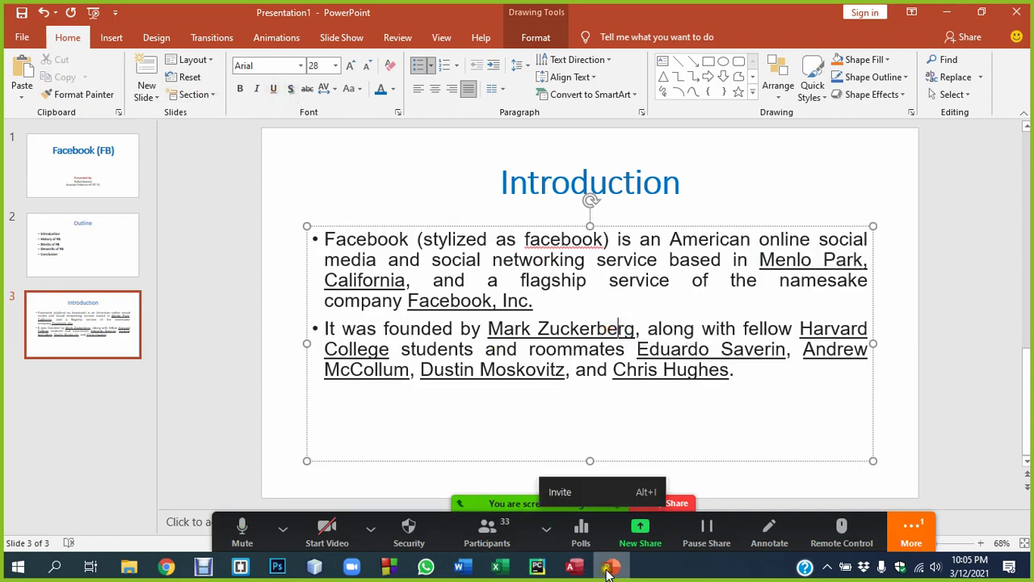
# Paste the Word Facebook paragraphs over the slide bullets, then undo the paste.
pyautogui.click(478, 568)
pyautogui.click(601, 282)
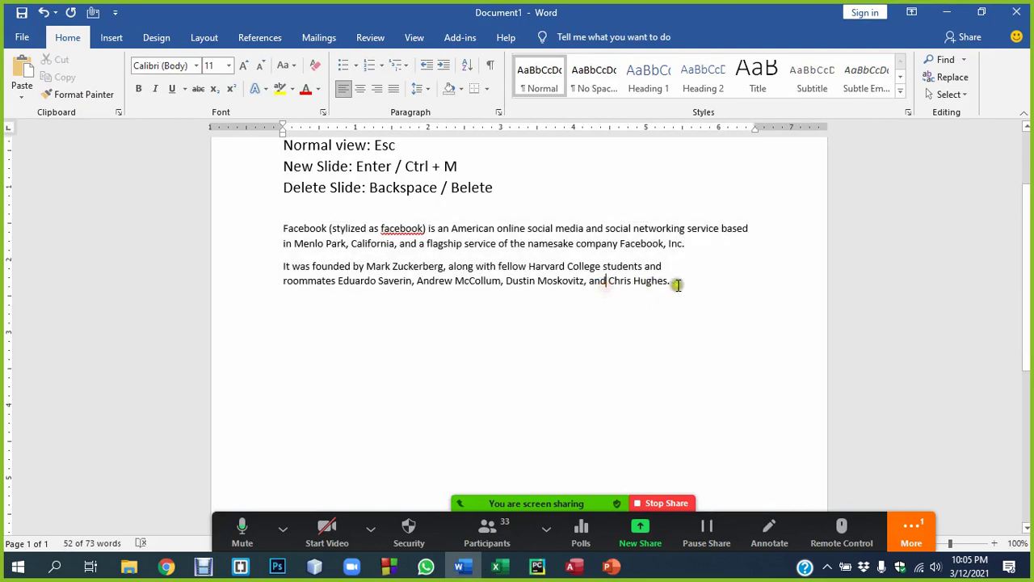
pyautogui.moveTo(676, 282); pyautogui.dragTo(283, 229)
pyautogui.hotkey('ctrl', 'c')
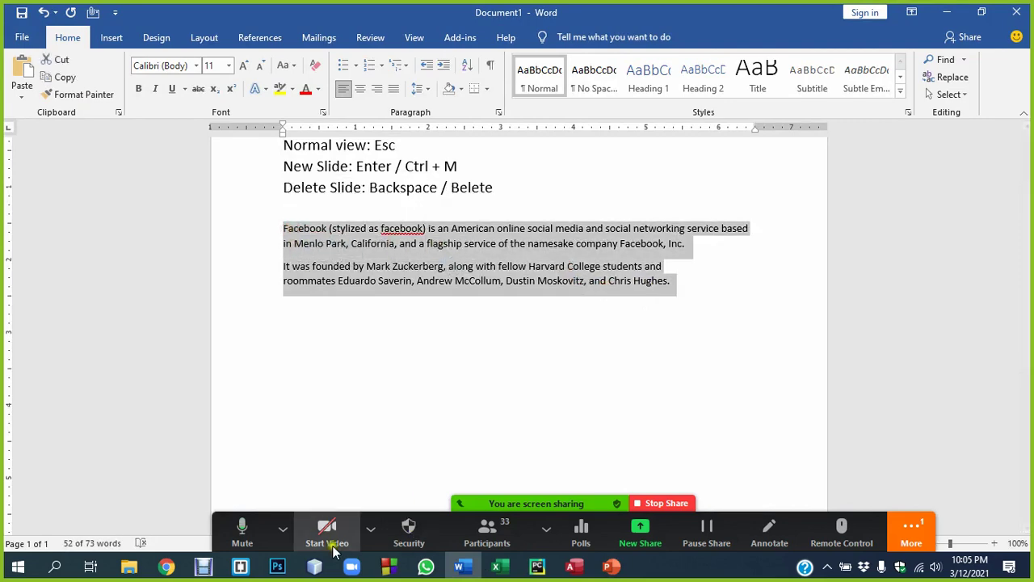
pyautogui.click(612, 566)
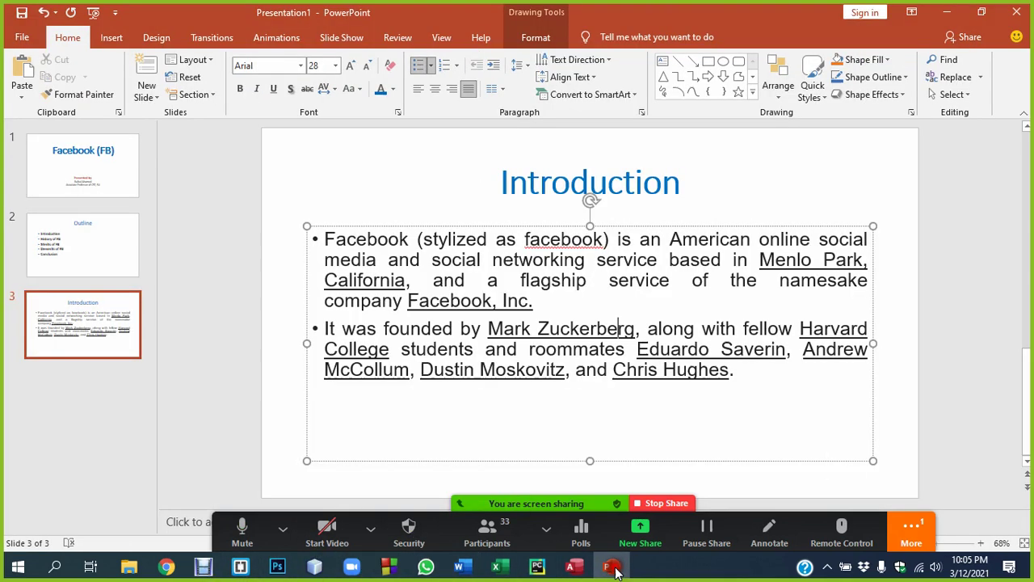
pyautogui.moveTo(737, 370); pyautogui.dragTo(296, 239)
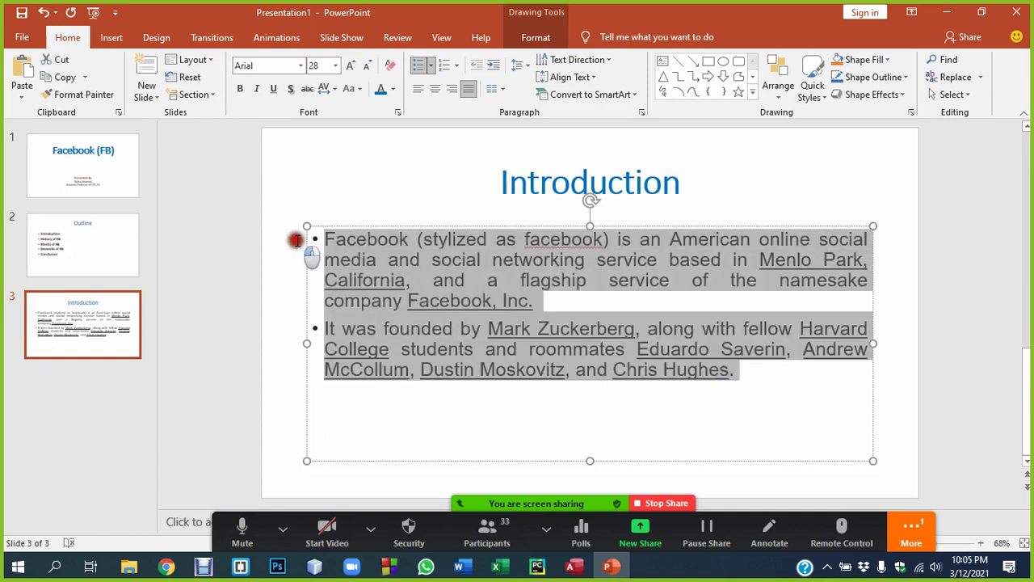
pyautogui.hotkey('ctrl', 'v')
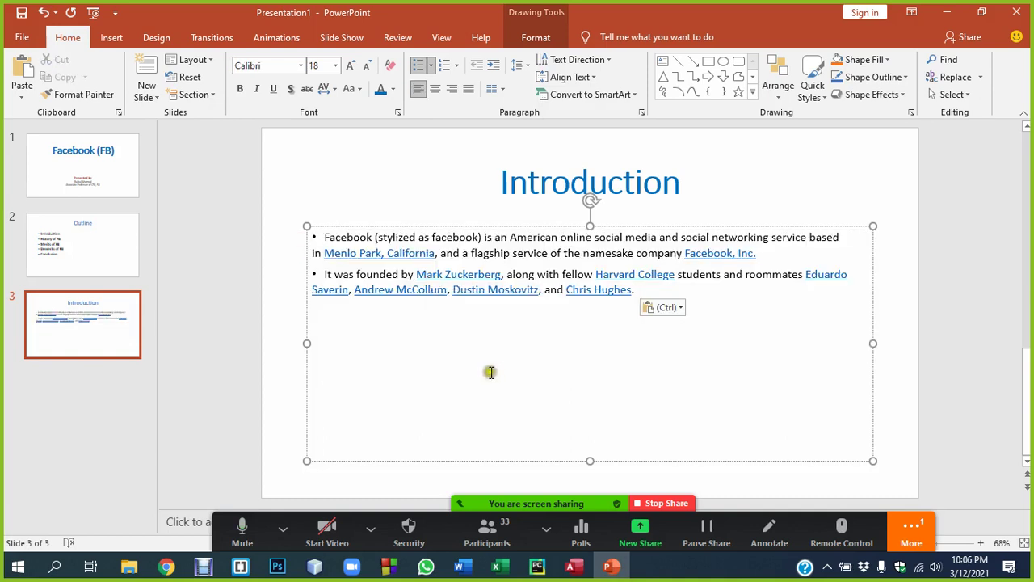
pyautogui.hotkey('ctrl', 'z')
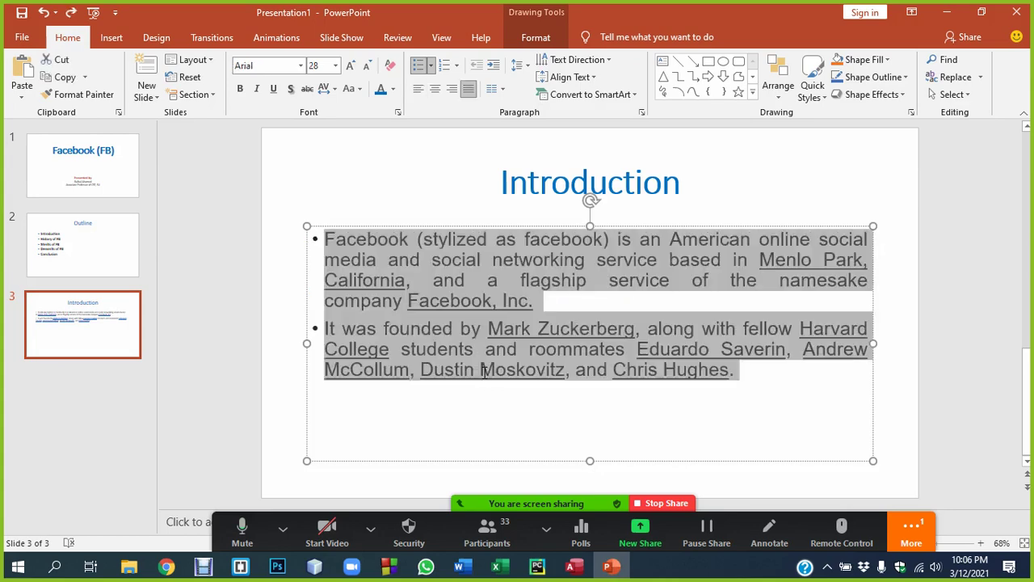
# Retype the comma after Menlo Park in the slide text.
pyautogui.click(629, 330)
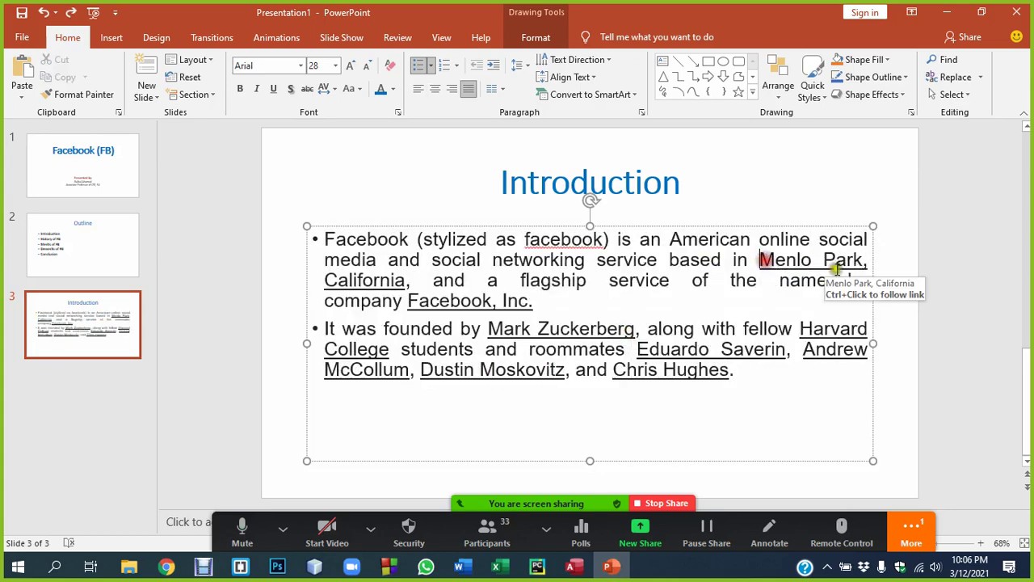
pyautogui.click(861, 260)
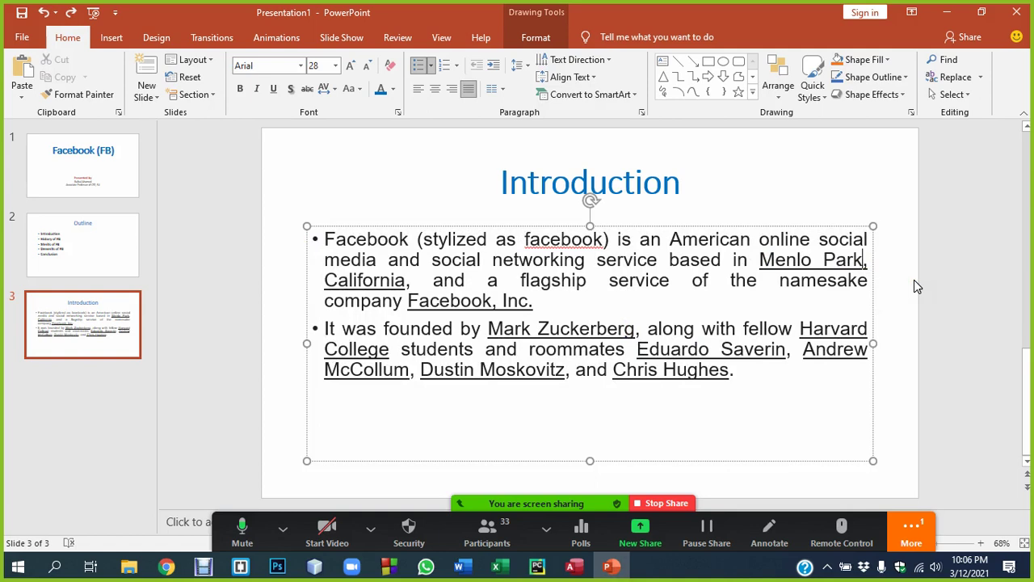
pyautogui.press('Delete')
pyautogui.write(',')
# Reselect both Facebook paragraphs in Word, then select the slide's bullet text.
pyautogui.click(462, 565)
pyautogui.click(646, 300)
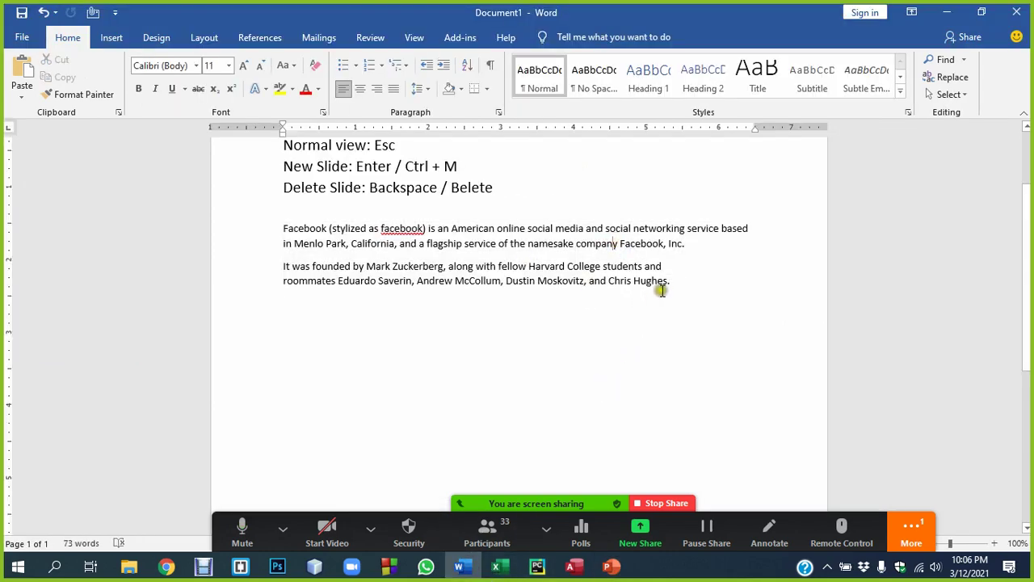
pyautogui.moveTo(683, 292); pyautogui.dragTo(250, 232)
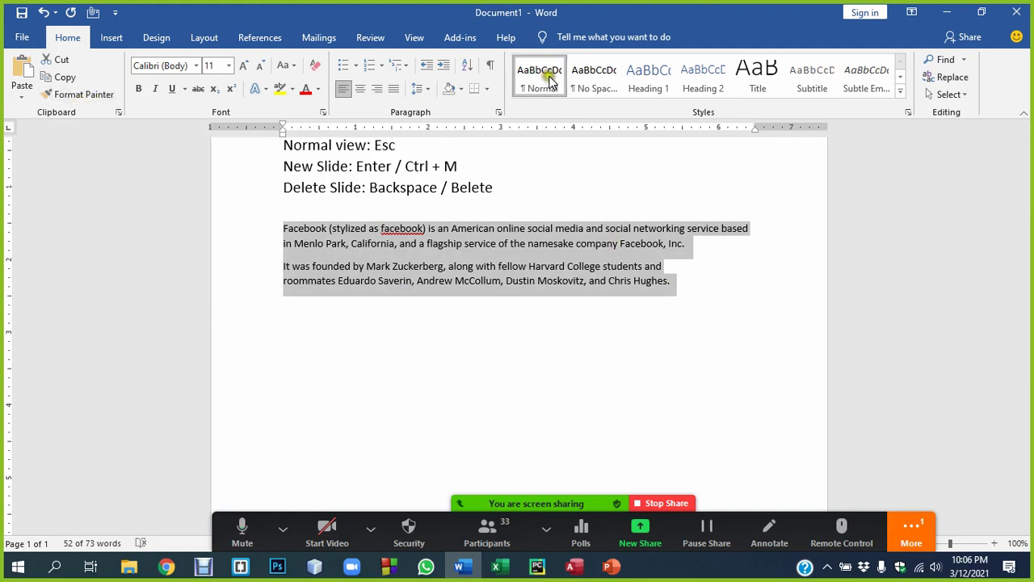
pyautogui.click(640, 281)
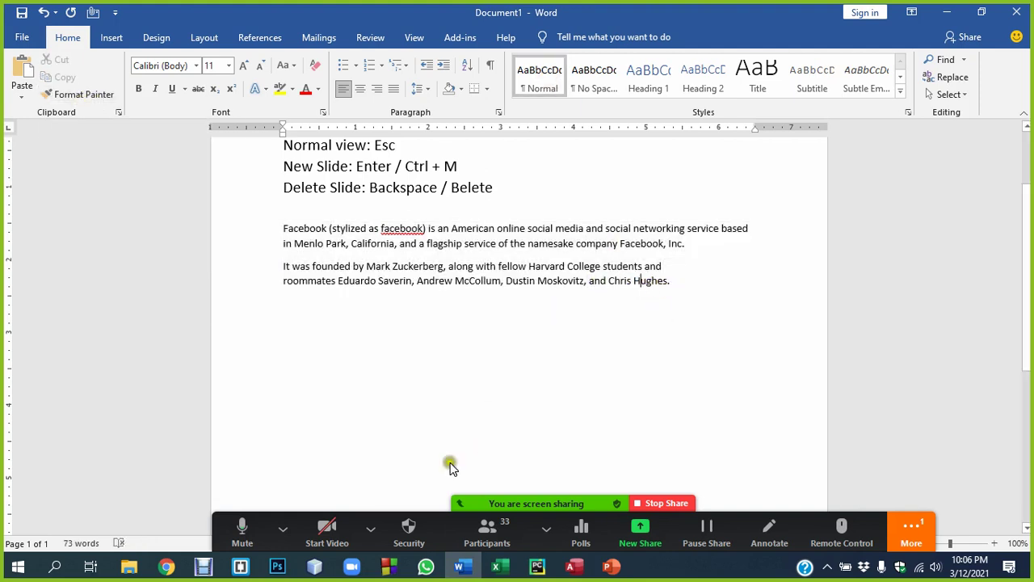
pyautogui.moveTo(672, 284)
pyautogui.mouseDown()
pyautogui.moveTo(396, 259)
pyautogui.moveTo(281, 227)
pyautogui.mouseUp()
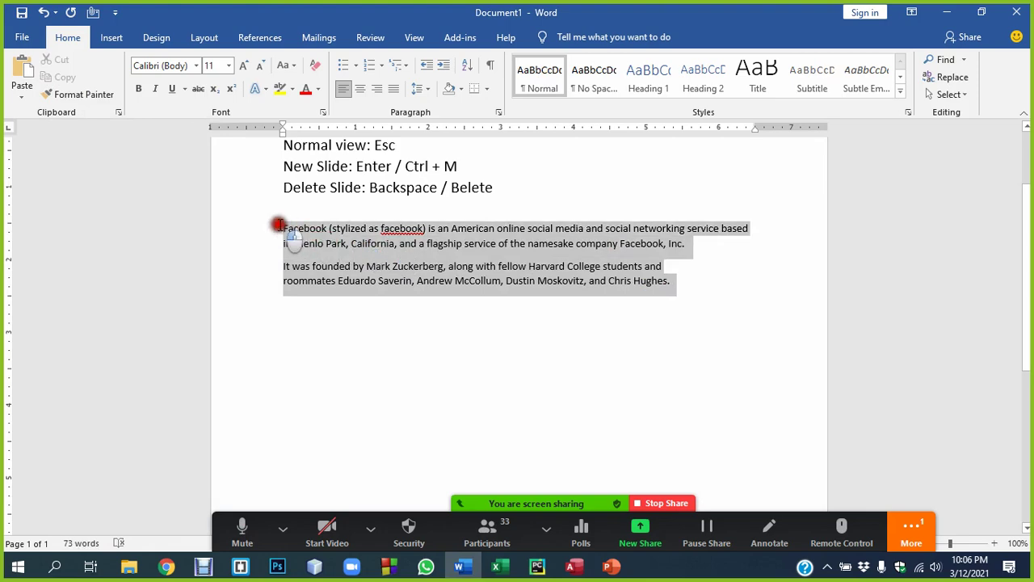
pyautogui.click(612, 565)
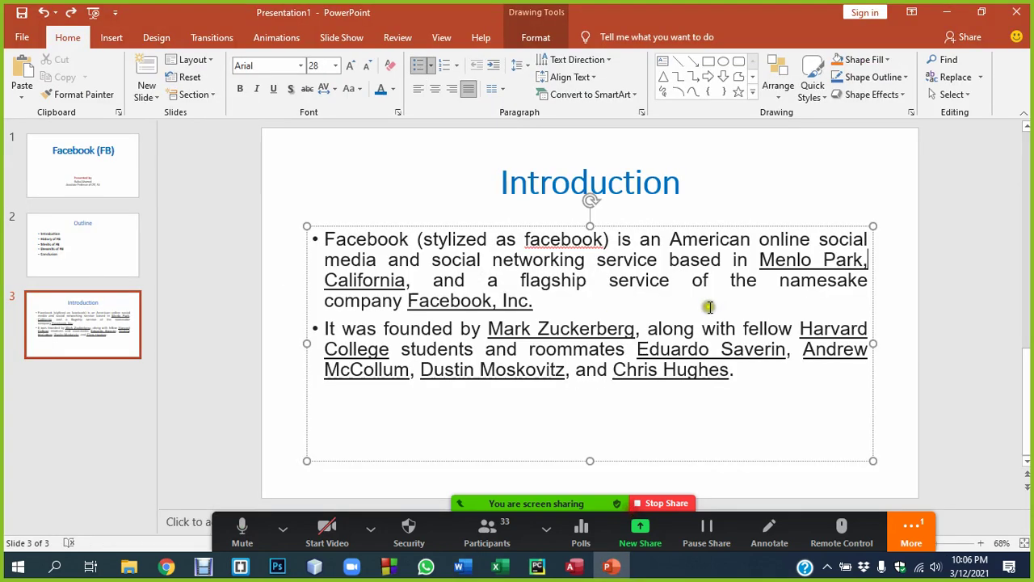
pyautogui.moveTo(740, 372)
pyautogui.mouseDown()
pyautogui.moveTo(275, 271)
pyautogui.moveTo(265, 234)
pyautogui.mouseUp()
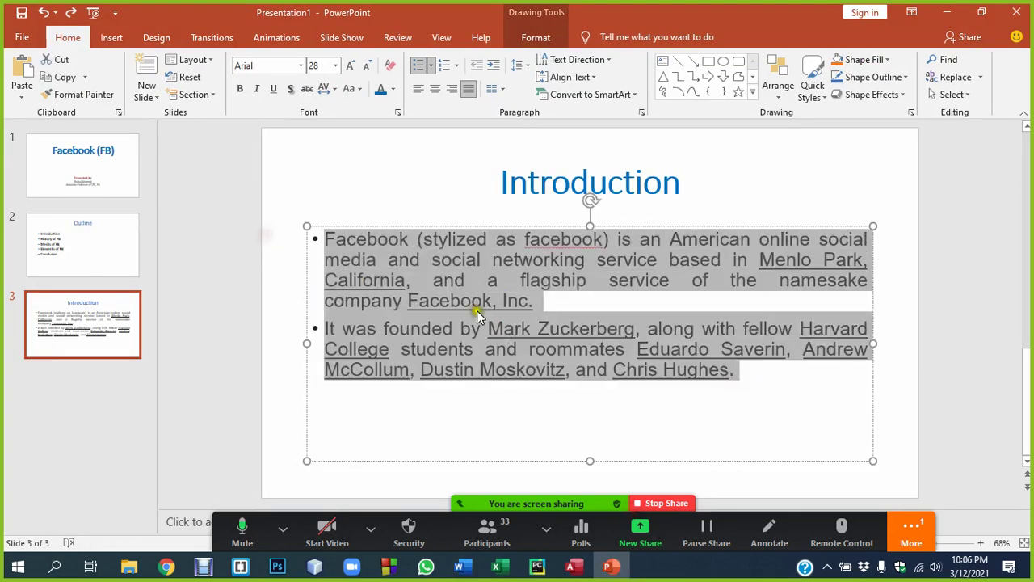
# Undo the hyperlinks on Facebook, Inc., Menlo Park, California, Harvard College and the founder names.
pyautogui.click(741, 284)
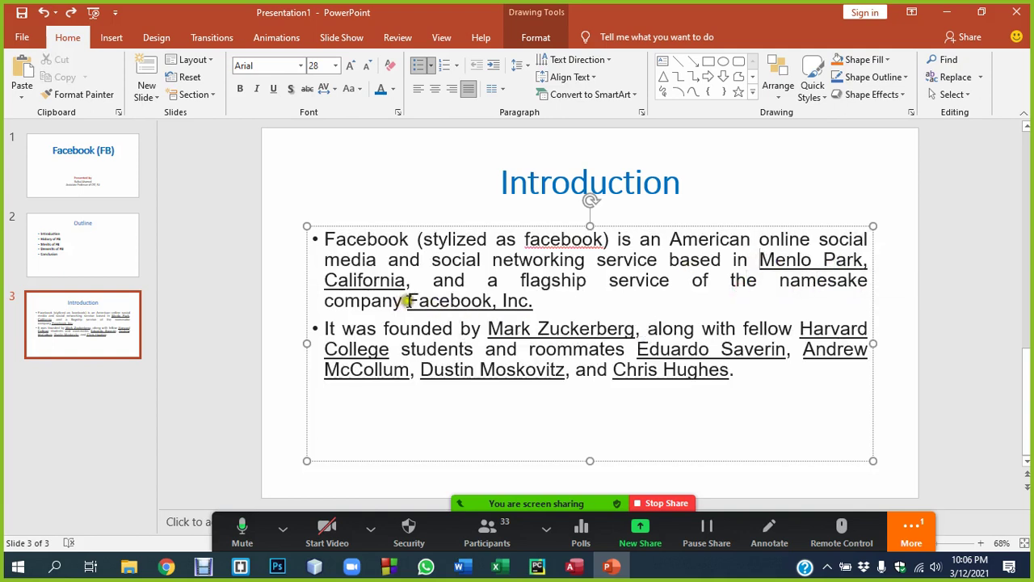
pyautogui.moveTo(407, 300); pyautogui.dragTo(533, 300)
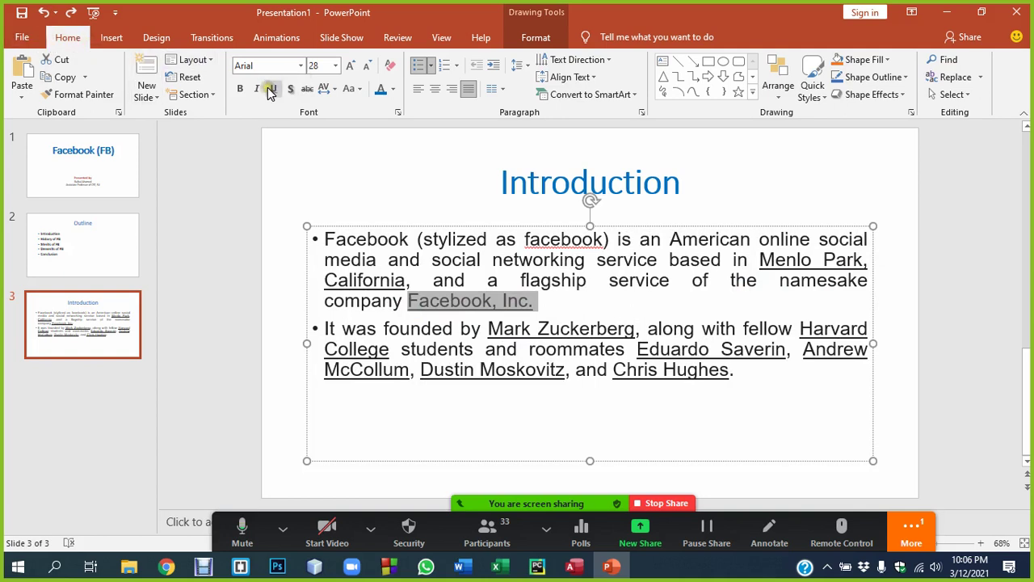
pyautogui.click(451, 301)
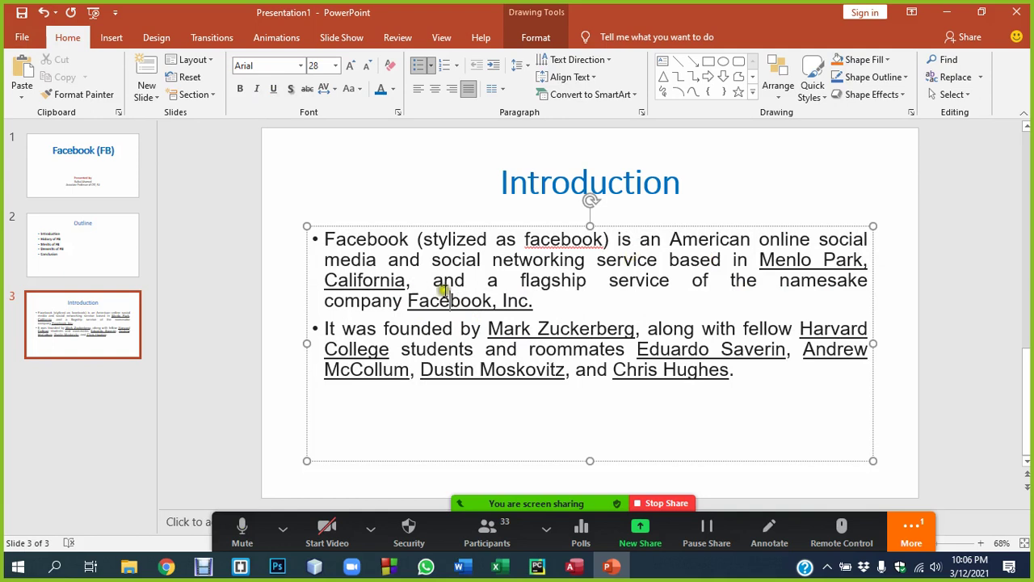
pyautogui.click(546, 305)
pyautogui.hotkey('ctrl', 'z')
pyautogui.write('.')
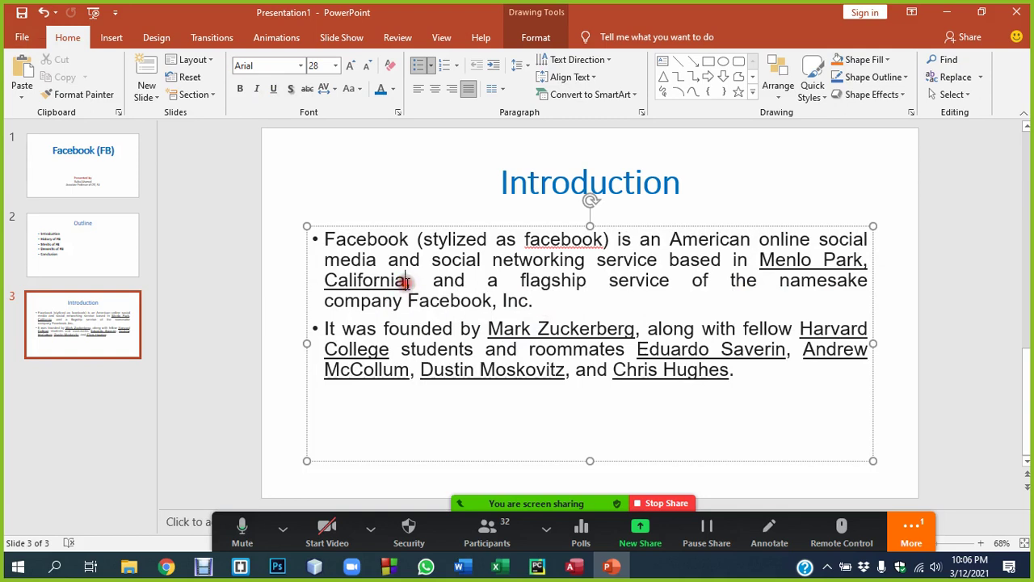
pyautogui.hotkey('ctrl', 'z')
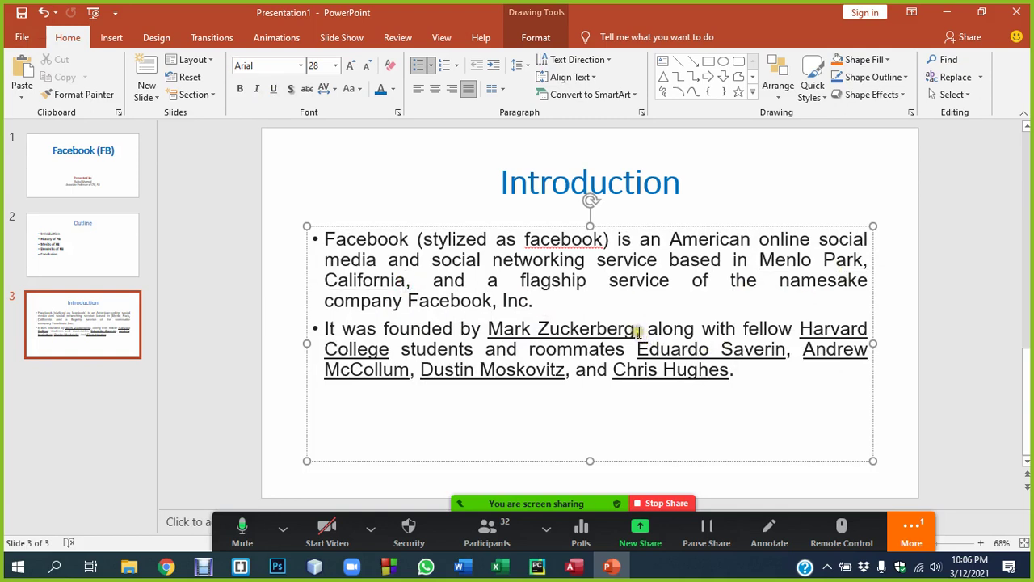
pyautogui.hotkey('ctrl', 'z')
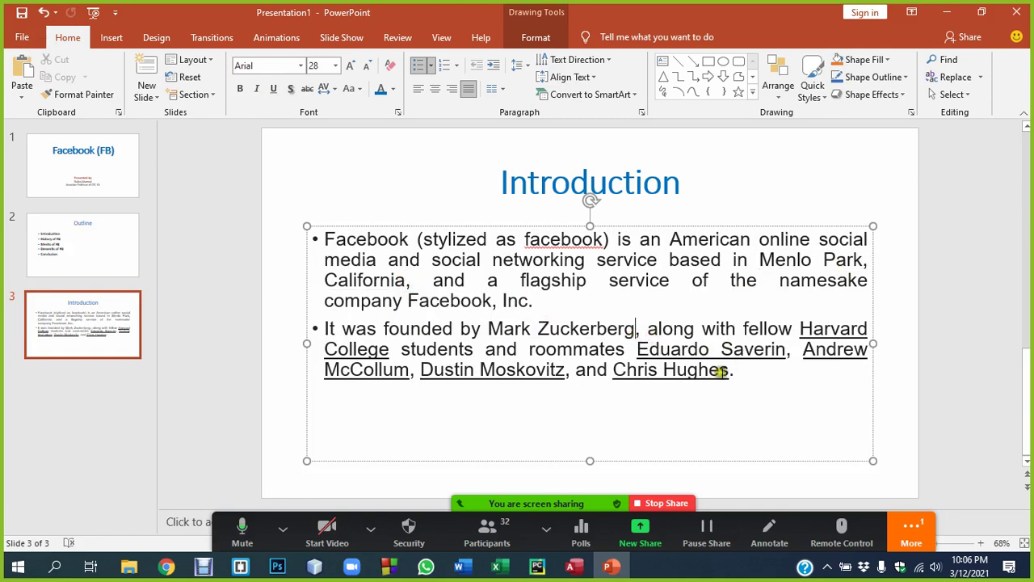
pyautogui.hotkey('ctrl', 'z')
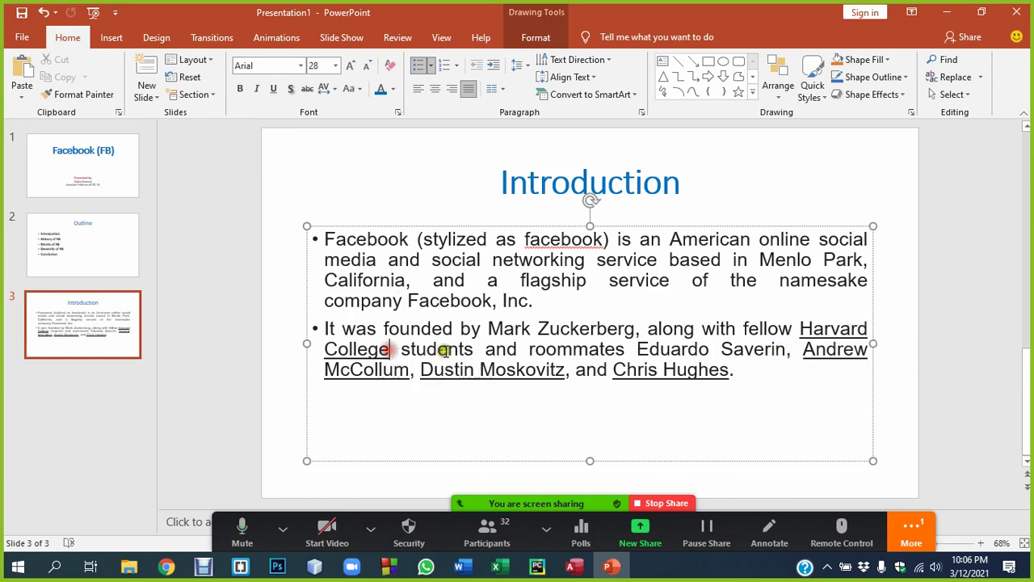
pyautogui.hotkey('ctrl', 'z')
pyautogui.hotkey('ctrl', 'z')
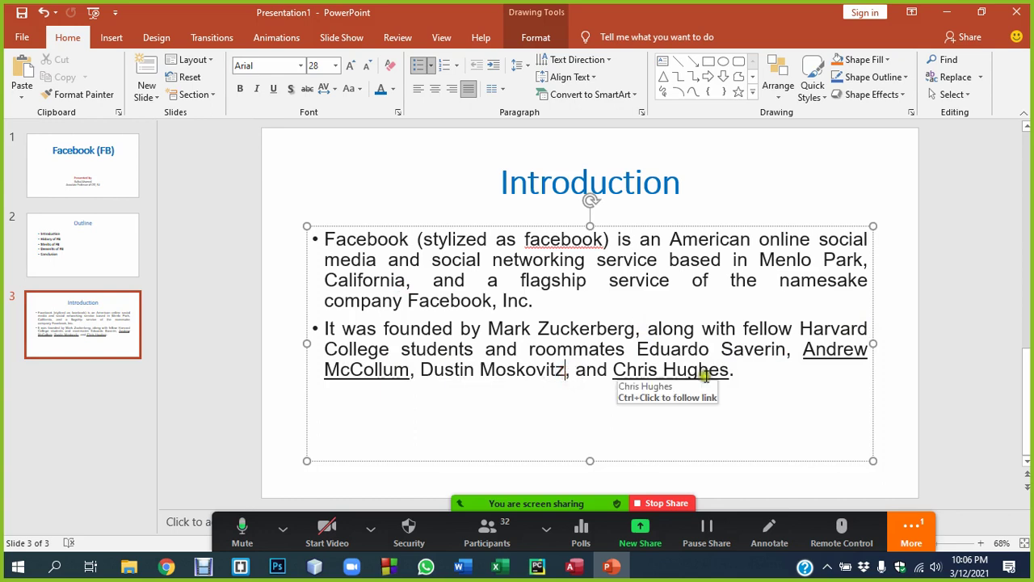
pyautogui.hotkey('ctrl', 'z')
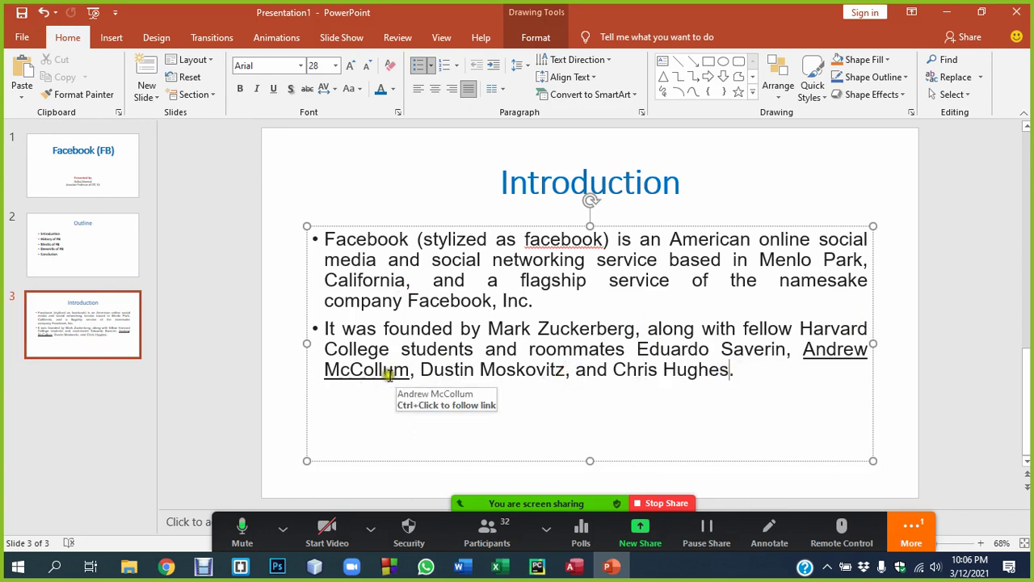
pyautogui.hotkey('ctrl', 'z')
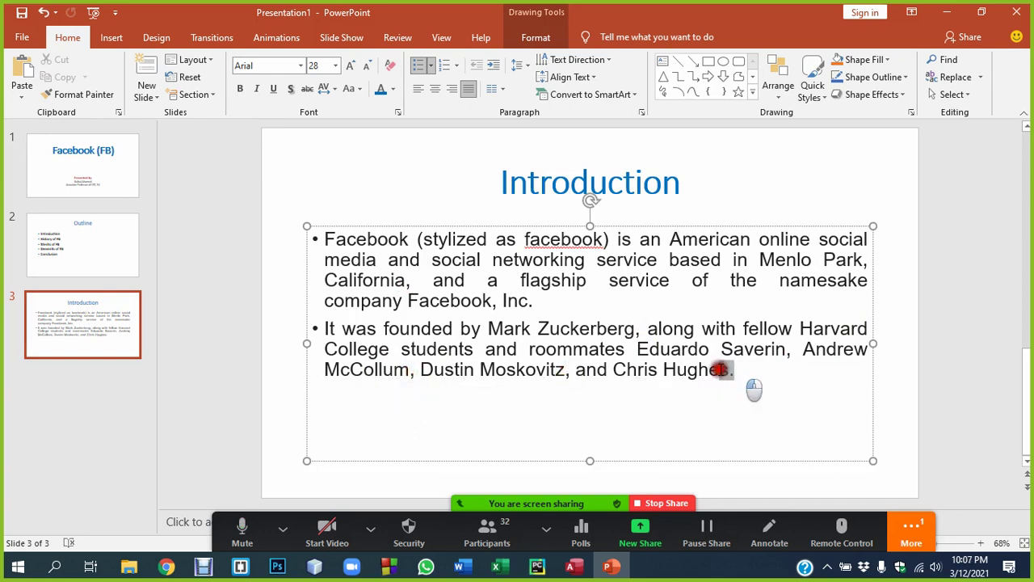
# Set all the bullet text to 24-pt Times New Roman and shorten the text box.
pyautogui.moveTo(735, 370); pyautogui.dragTo(301, 239)
pyautogui.click(280, 68)
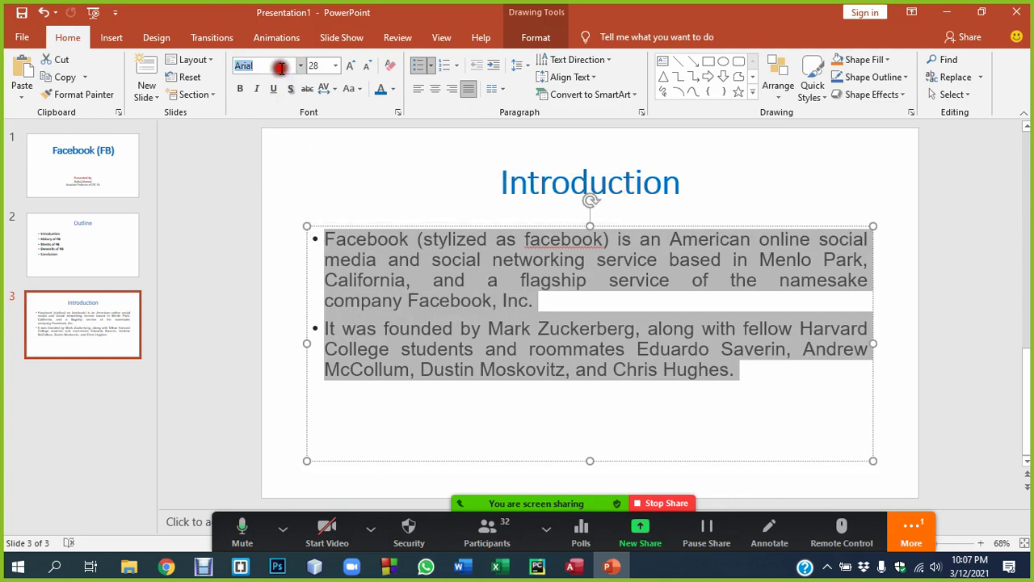
pyautogui.press('Return')
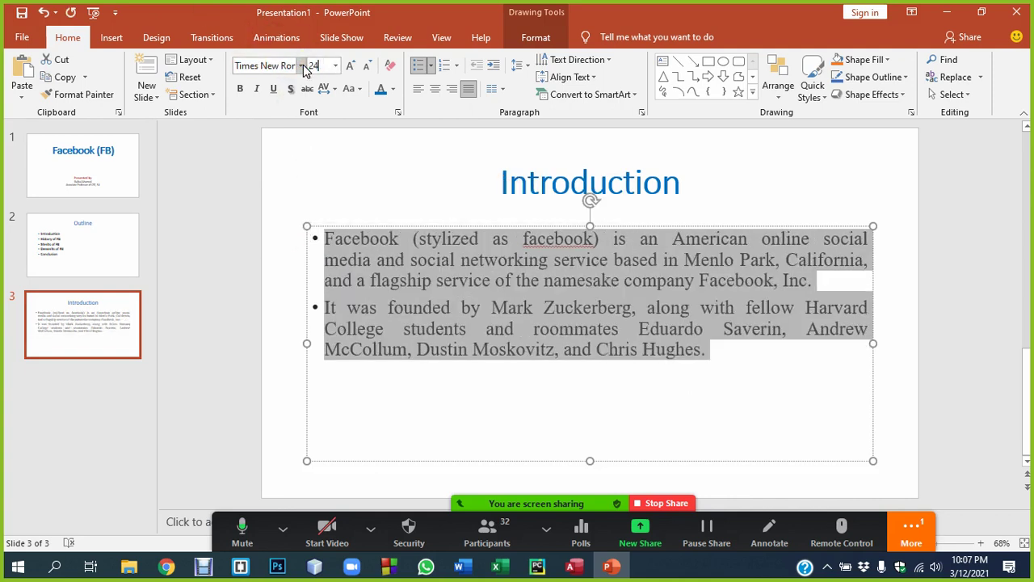
pyautogui.click(571, 315)
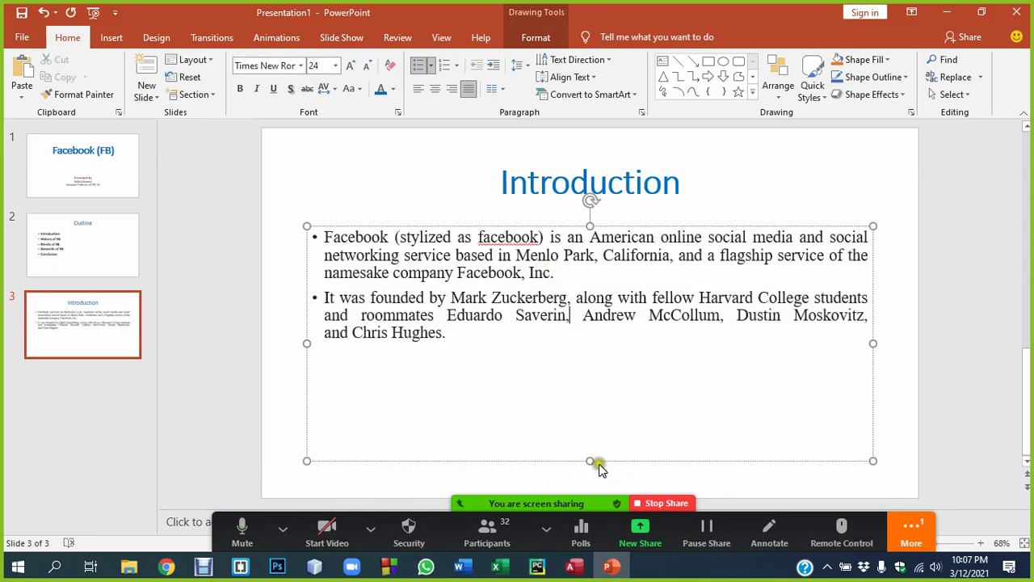
pyautogui.moveTo(589, 460); pyautogui.dragTo(589, 369)
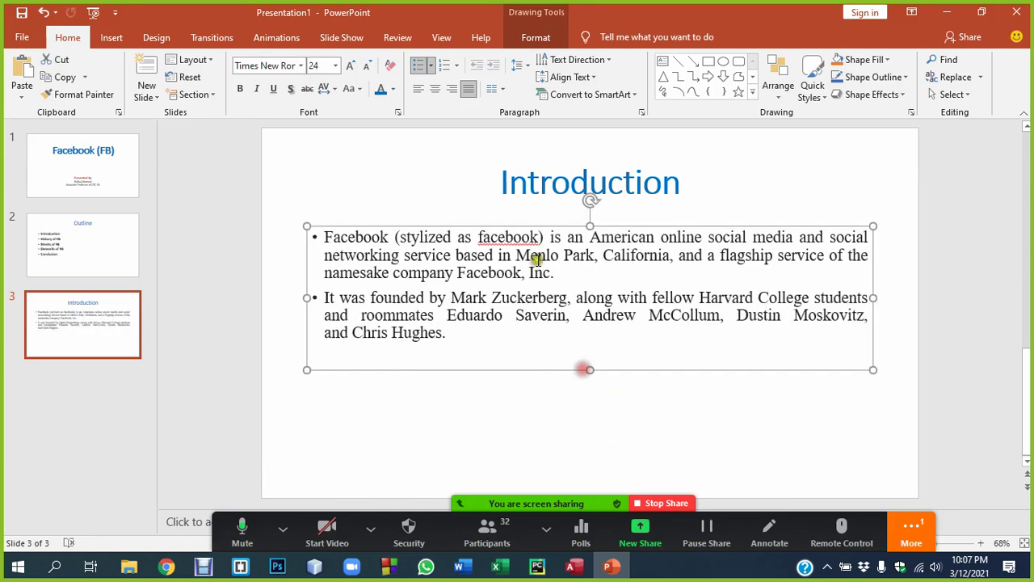
# Restore the accidentally deleted bullet text and check the first paragraph's selection.
pyautogui.press('Delete')
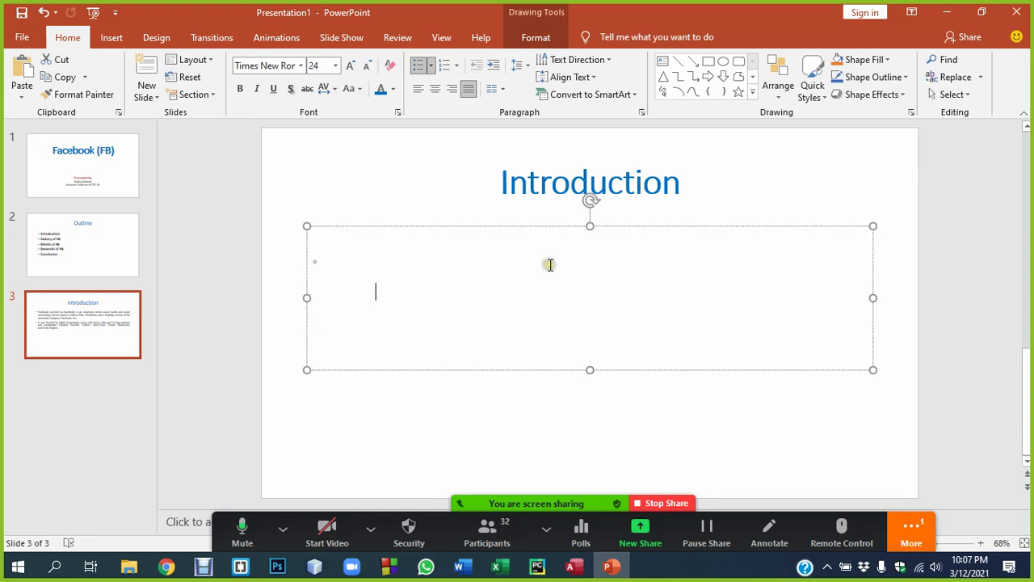
pyautogui.hotkey('ctrl', 'z')
pyautogui.click(526, 304)
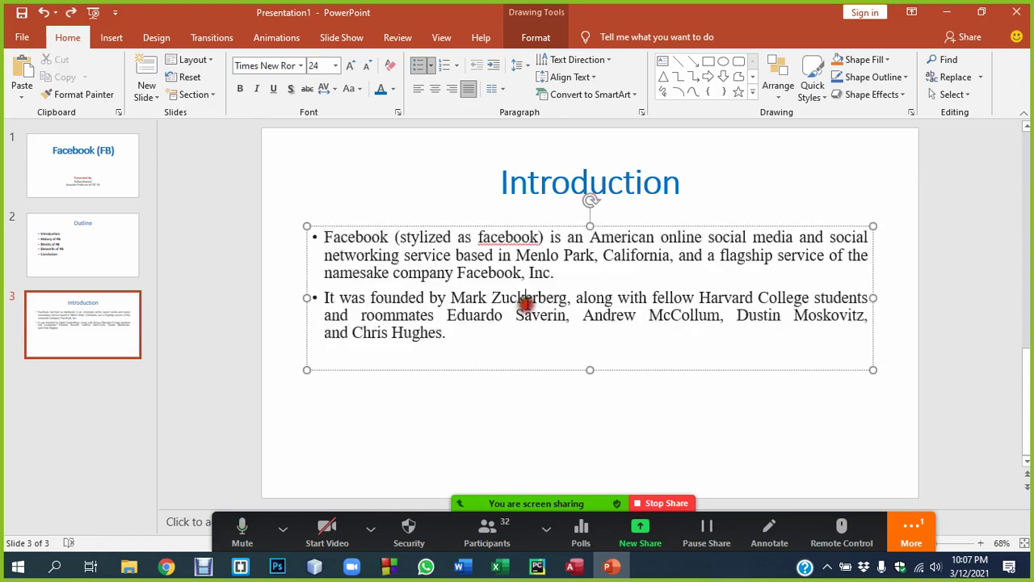
pyautogui.moveTo(560, 272); pyautogui.dragTo(337, 235)
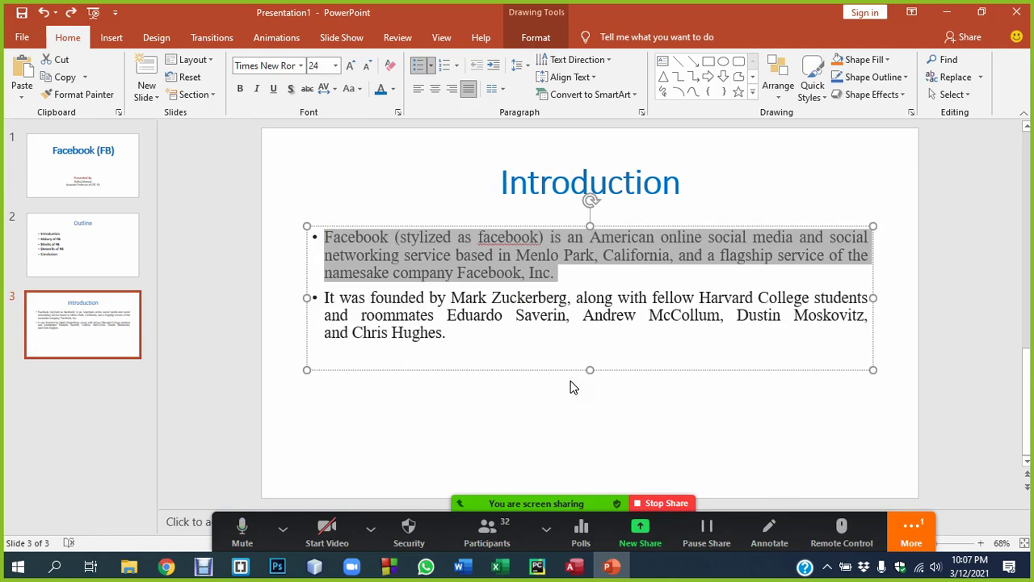
pyautogui.click(553, 292)
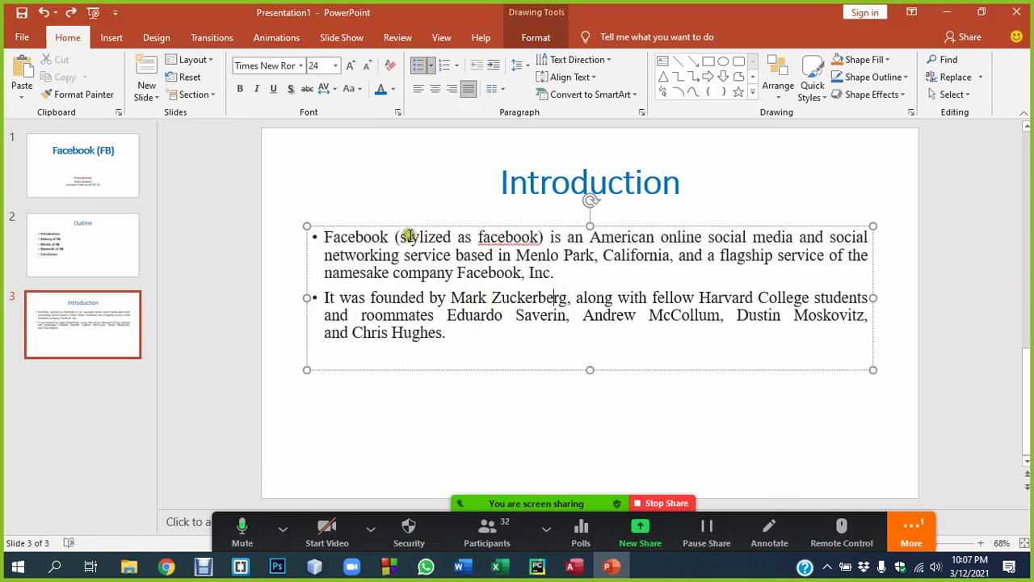
pyautogui.moveTo(408, 235)
pyautogui.mouseDown()
pyautogui.moveTo(549, 275)
pyautogui.moveTo(318, 233)
pyautogui.mouseUp()
pyautogui.click(503, 295)
# Resize the text box so its bottom edge sits just below the second bullet.
pyautogui.click(362, 315)
pyautogui.moveTo(590, 369); pyautogui.dragTo(597, 404)
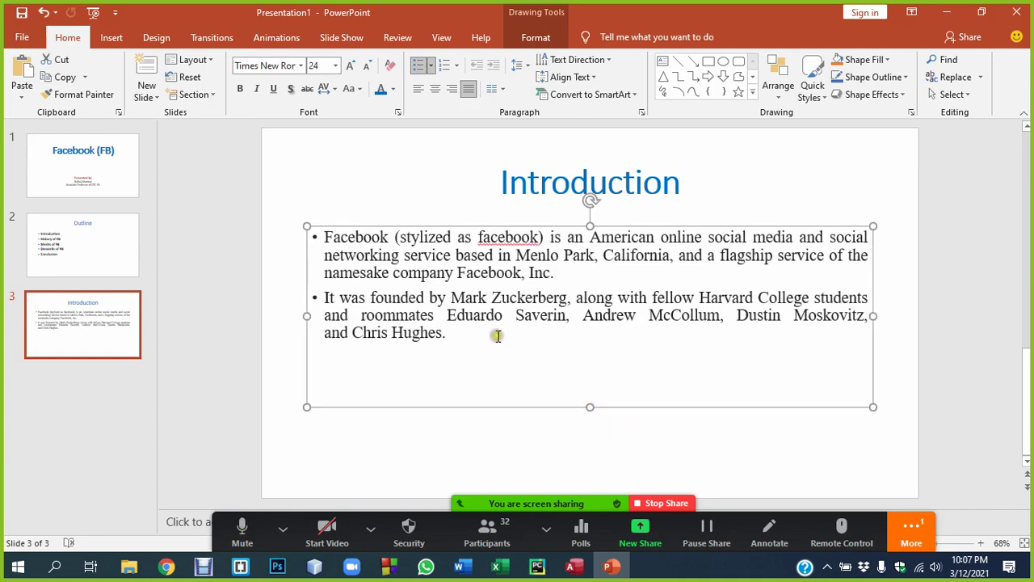
pyautogui.click(437, 333)
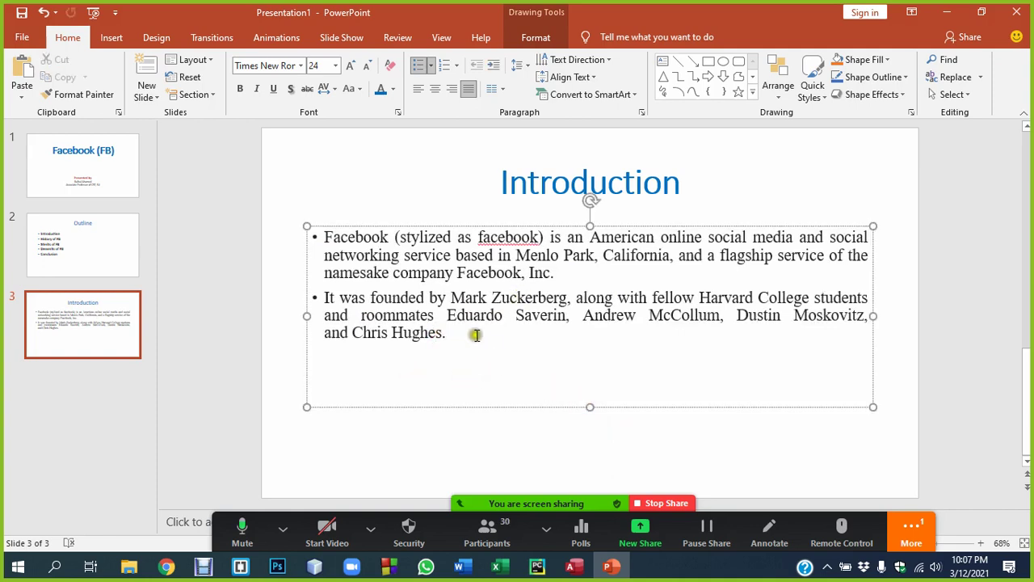
pyautogui.moveTo(476, 335); pyautogui.dragTo(318, 296)
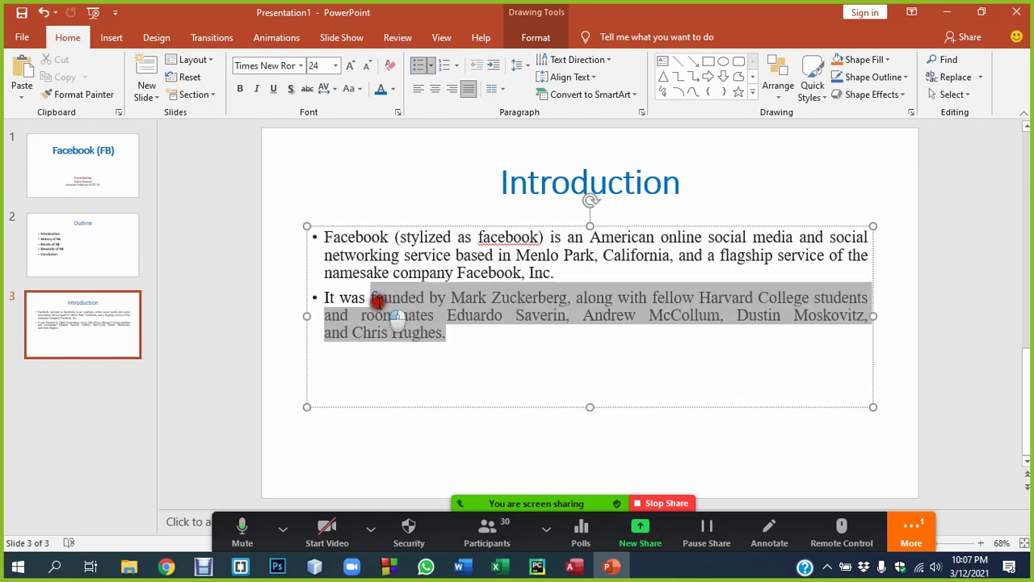
pyautogui.click(505, 334)
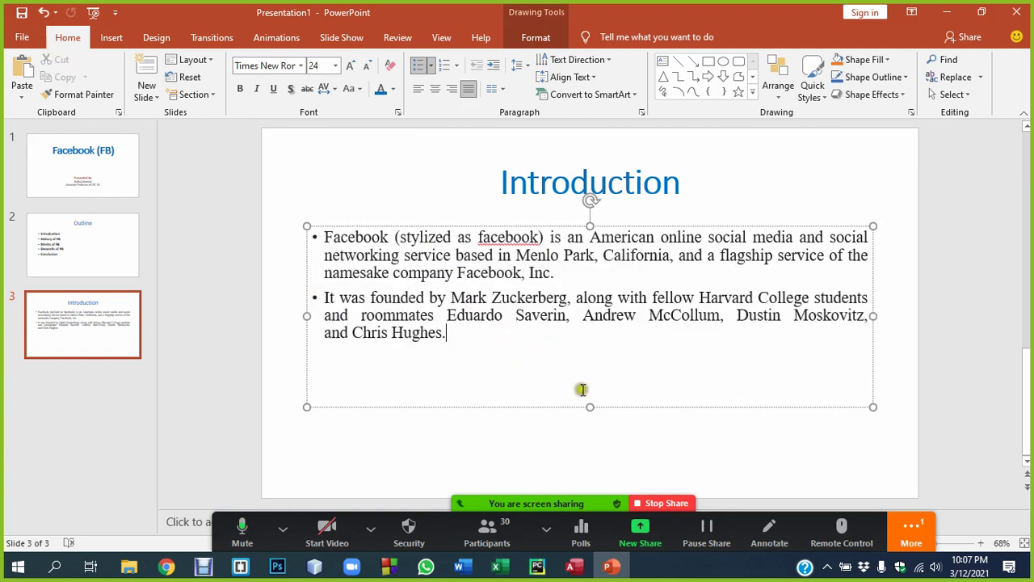
pyautogui.moveTo(591, 406); pyautogui.dragTo(585, 369)
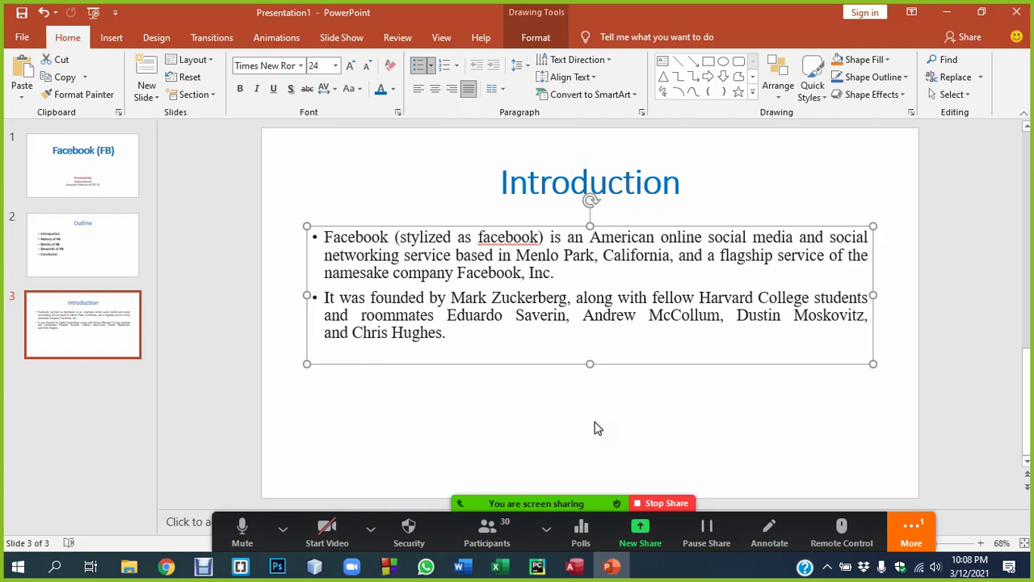
# Add a new slide 4 after slide 3 titled 'History of FB', bold and centred.
pyautogui.click(81, 318)
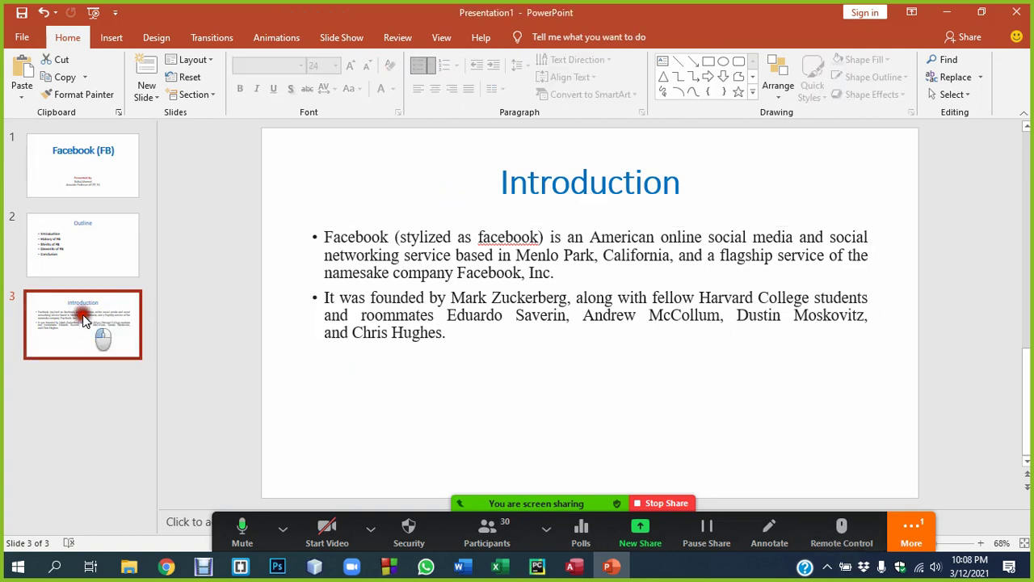
pyautogui.press('Return')
pyautogui.click(383, 176)
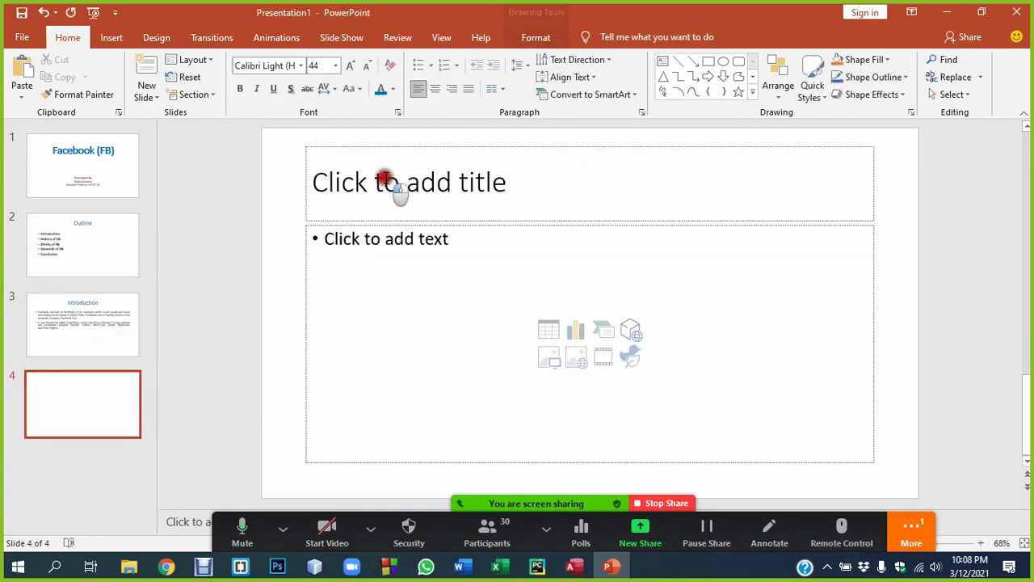
pyautogui.write('History ')
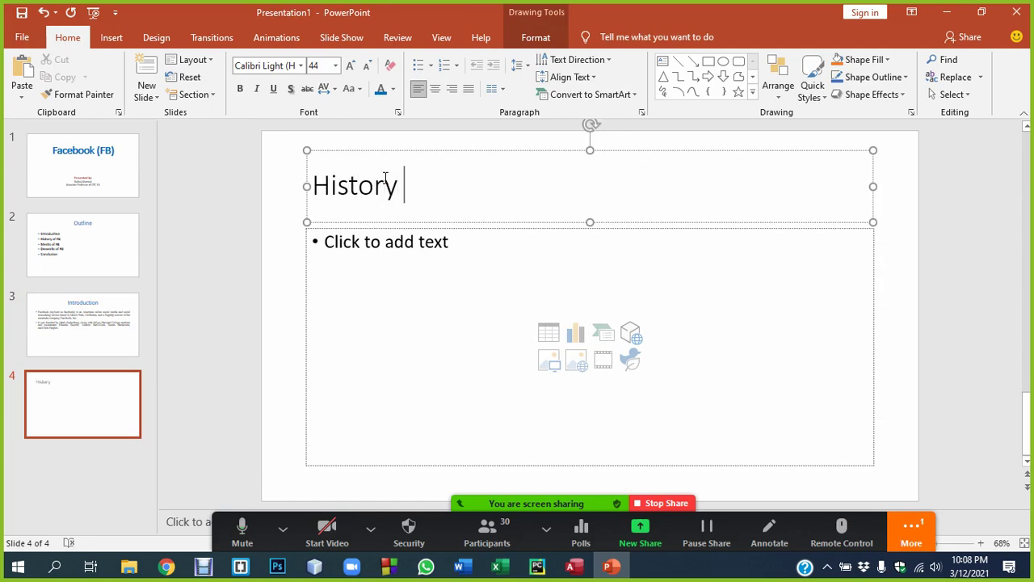
pyautogui.write('of FB')
pyautogui.hotkey('ctrl', 'a')
pyautogui.hotkey('ctrl', 'b')
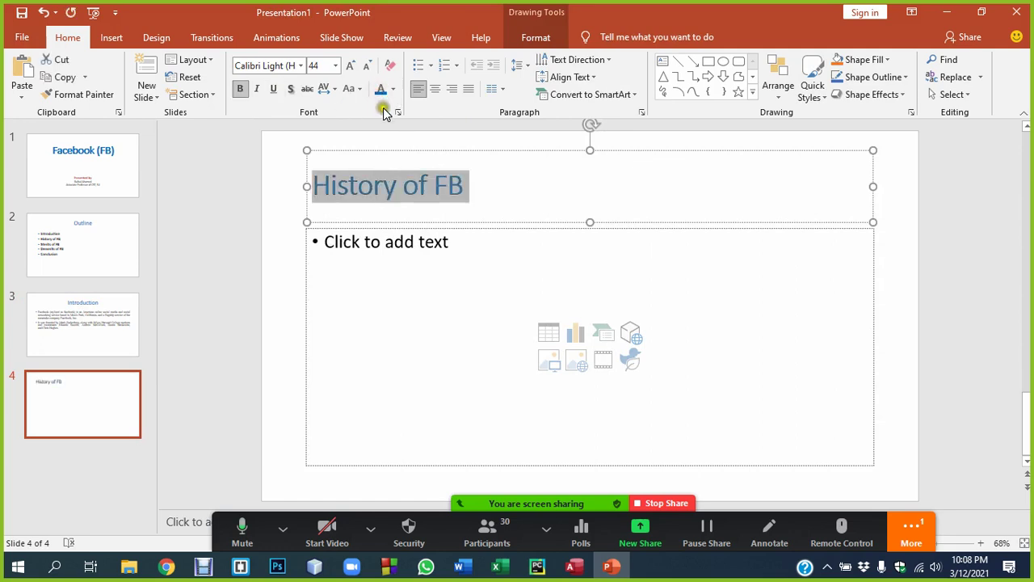
pyautogui.hotkey('ctrl', 'e')
# Add the bullets 'Inventor:' and 'Year: 2004', then select the inventor's name on the Introduction slide.
pyautogui.click(374, 247)
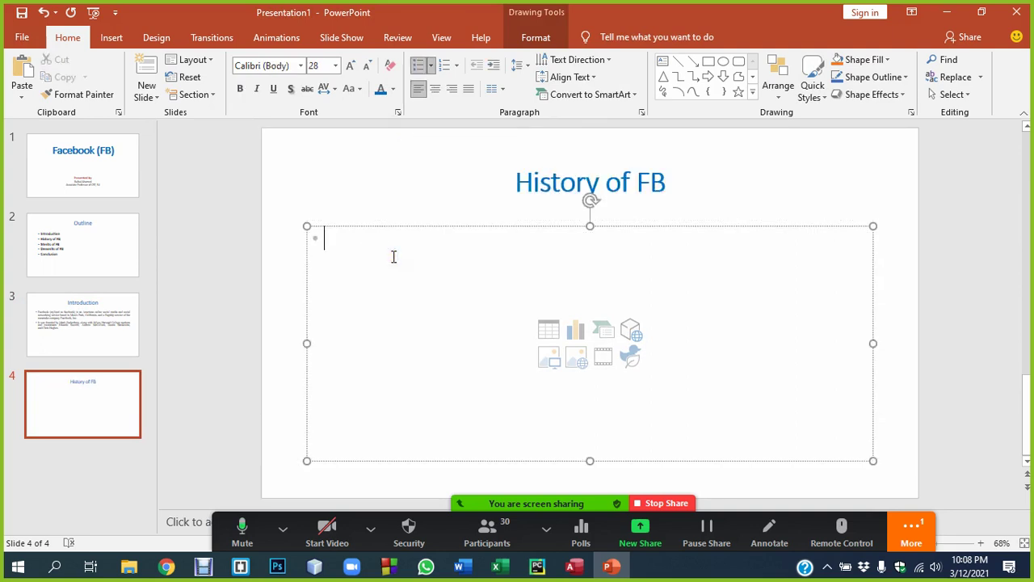
pyautogui.write('Inventor:')
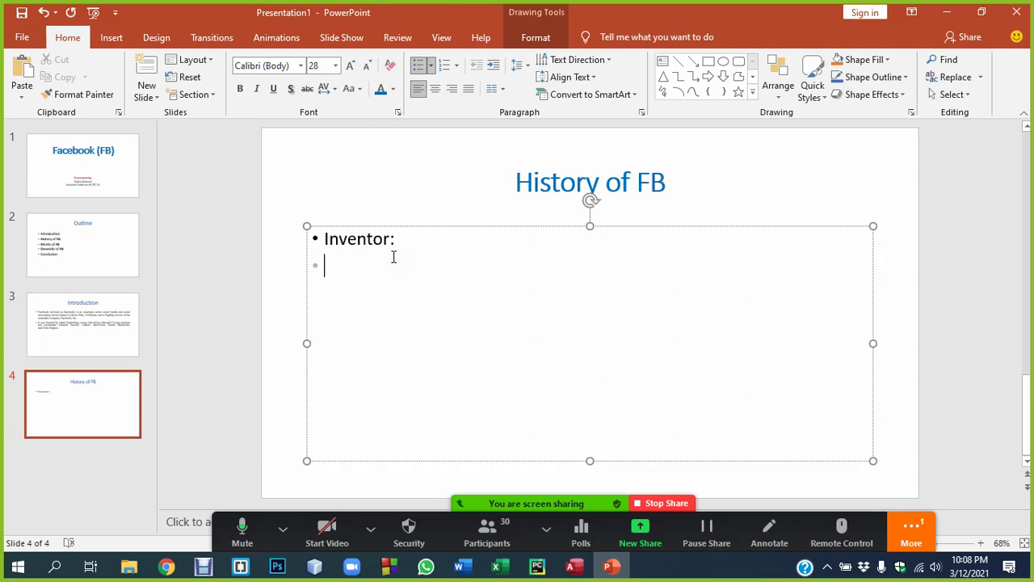
pyautogui.write('Yer')
pyautogui.write('ar')
pyautogui.press('BackSpace')
pyautogui.write('ra')
pyautogui.write('004')
pyautogui.click(115, 325)
pyautogui.moveTo(450, 299); pyautogui.dragTo(538, 300)
pyautogui.hotkey('ctrl', 'c')
# Paste the inventor's name after 'Inventor:' on the History of FB slide.
pyautogui.click(100, 392)
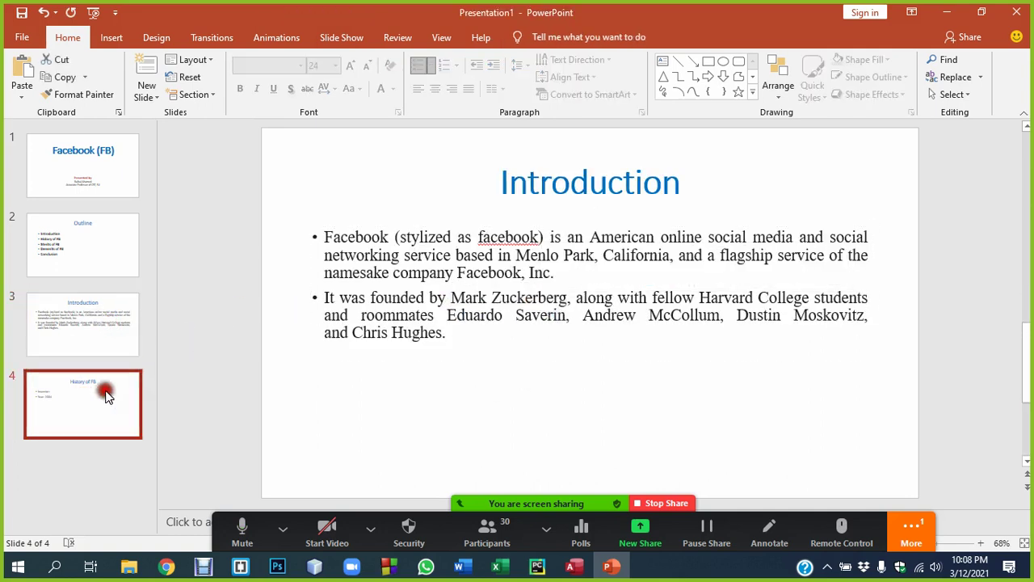
pyautogui.click(372, 239)
pyautogui.click(396, 239)
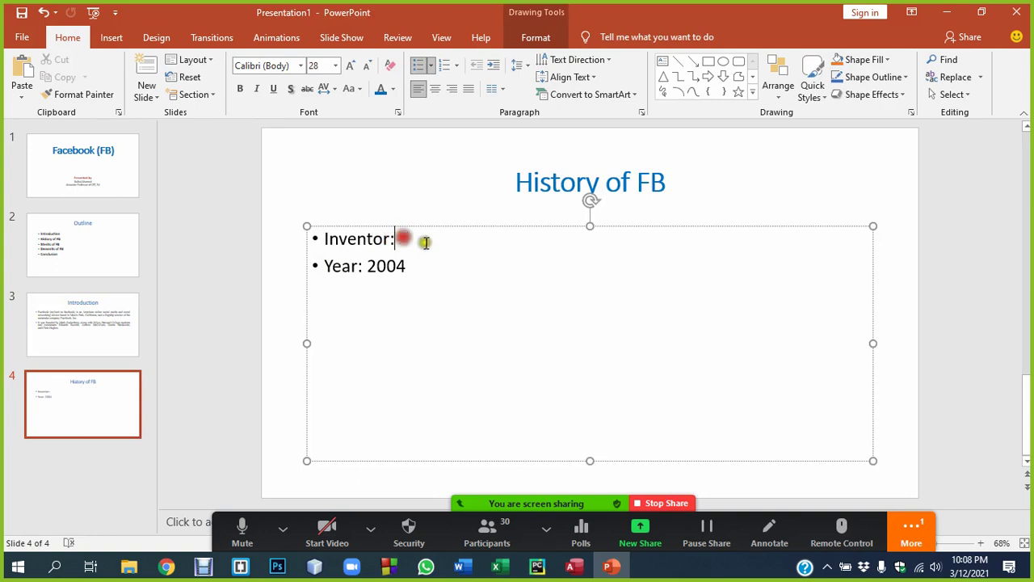
pyautogui.hotkey('ctrl', 'v')
pyautogui.click(55, 296)
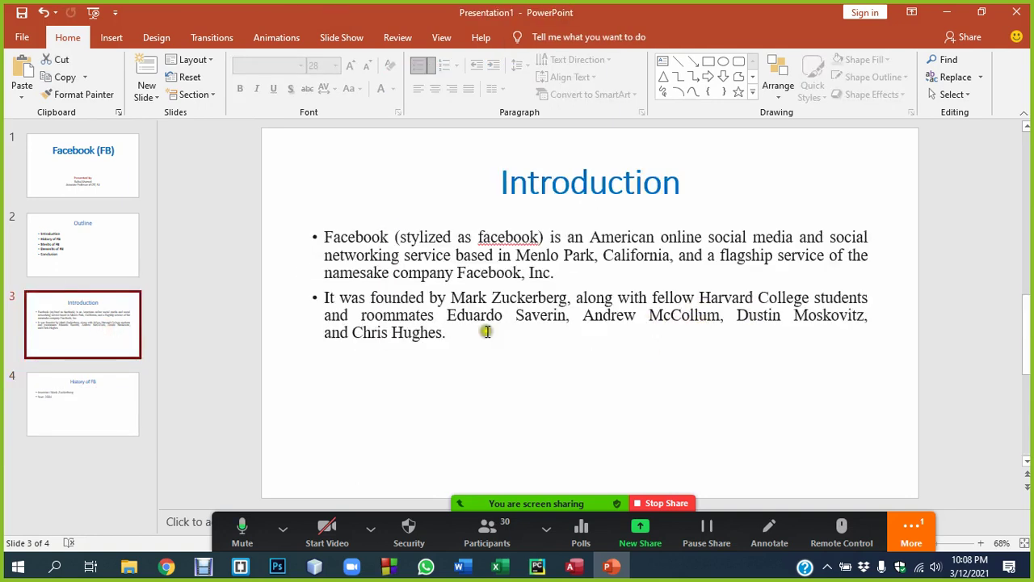
pyautogui.click(113, 396)
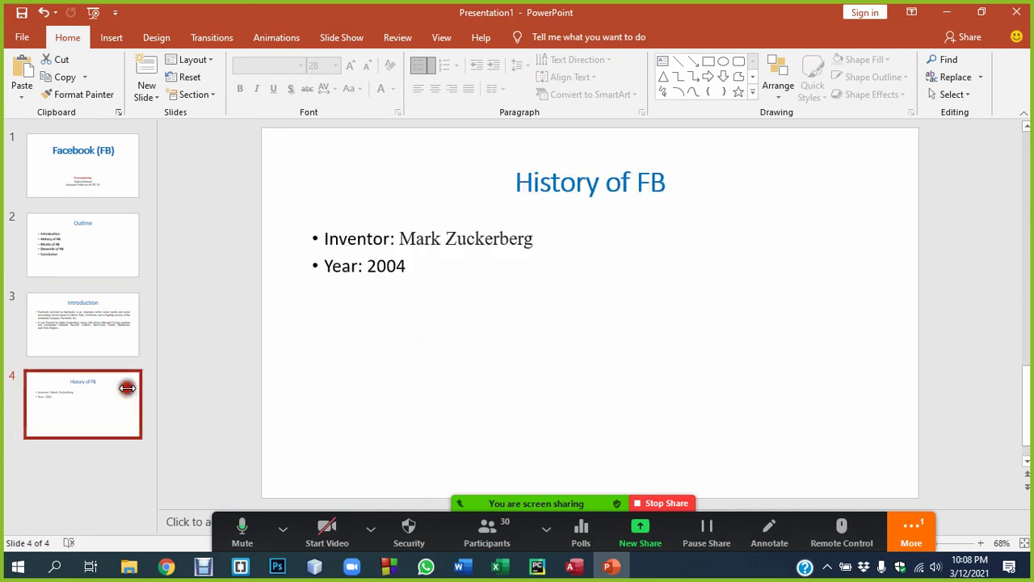
# Shorten the body text box to fit its two bullets, restoring the accidentally deleted text.
pyautogui.click(392, 239)
pyautogui.click(436, 264)
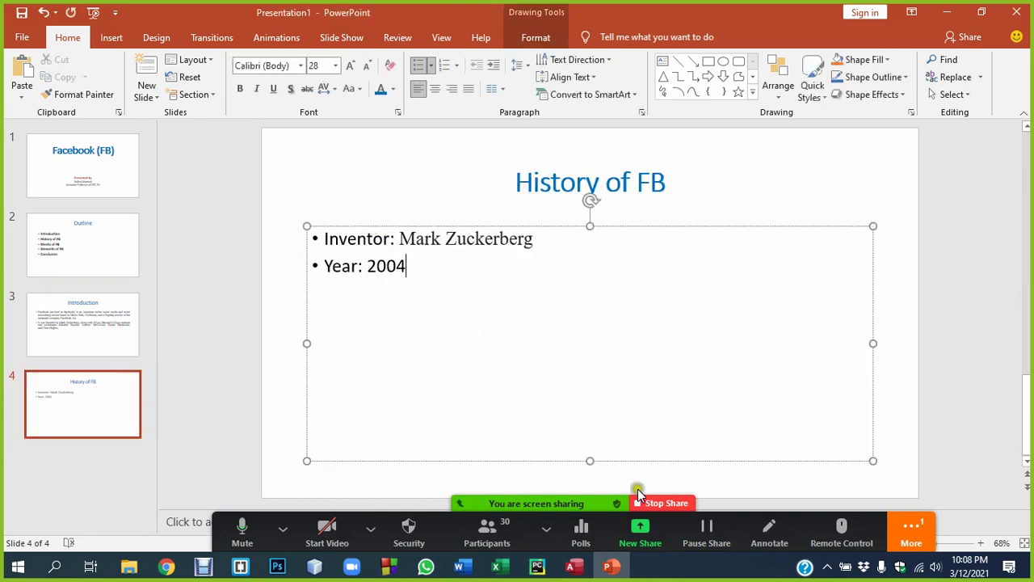
pyautogui.moveTo(590, 461); pyautogui.dragTo(593, 345)
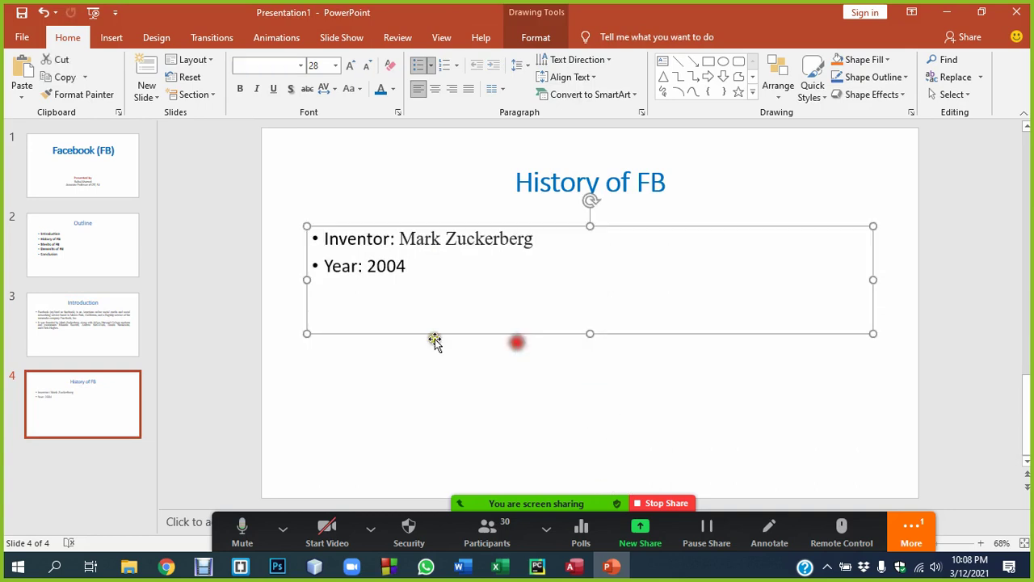
pyautogui.press('BackSpace')
pyautogui.hotkey('ctrl', 'z')
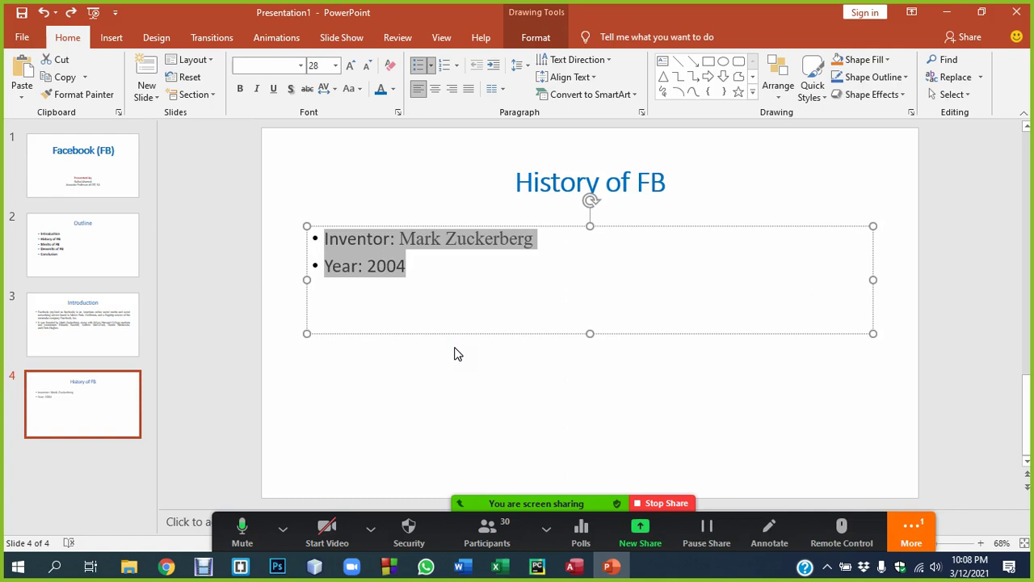
pyautogui.click(475, 240)
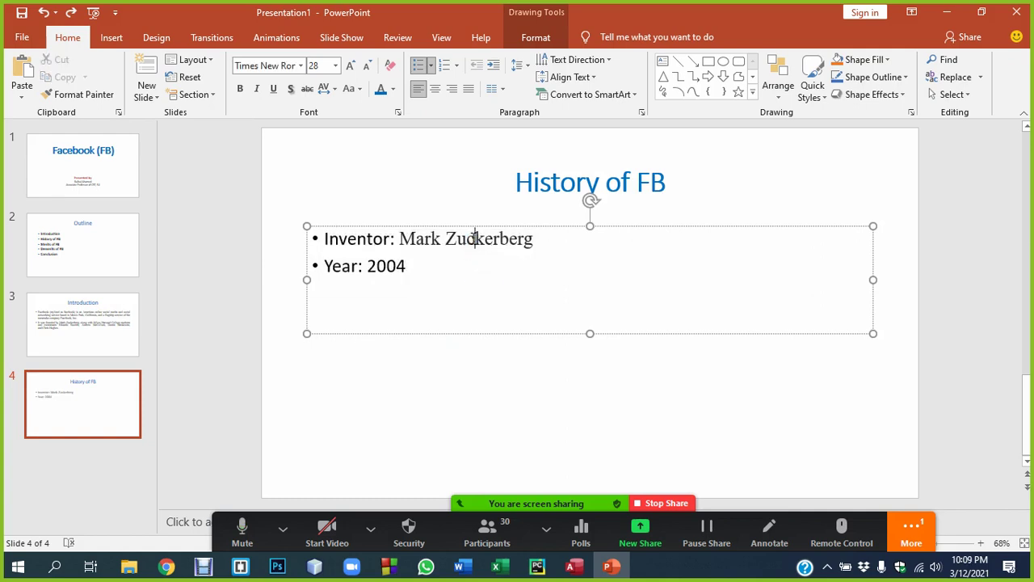
# Nudge the History of FB body text box slightly lower.
pyautogui.click(346, 270)
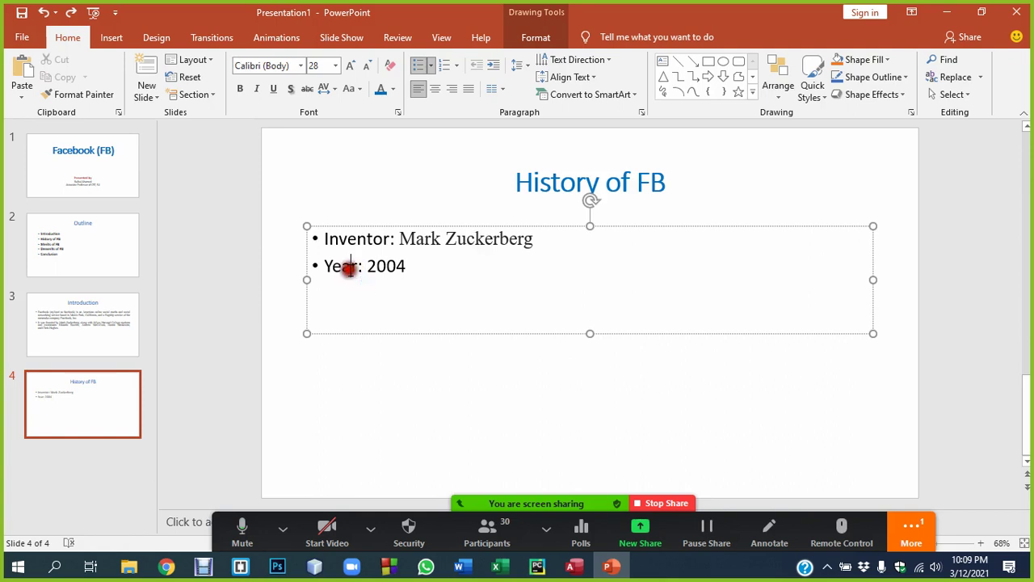
pyautogui.moveTo(409, 268); pyautogui.dragTo(361, 269)
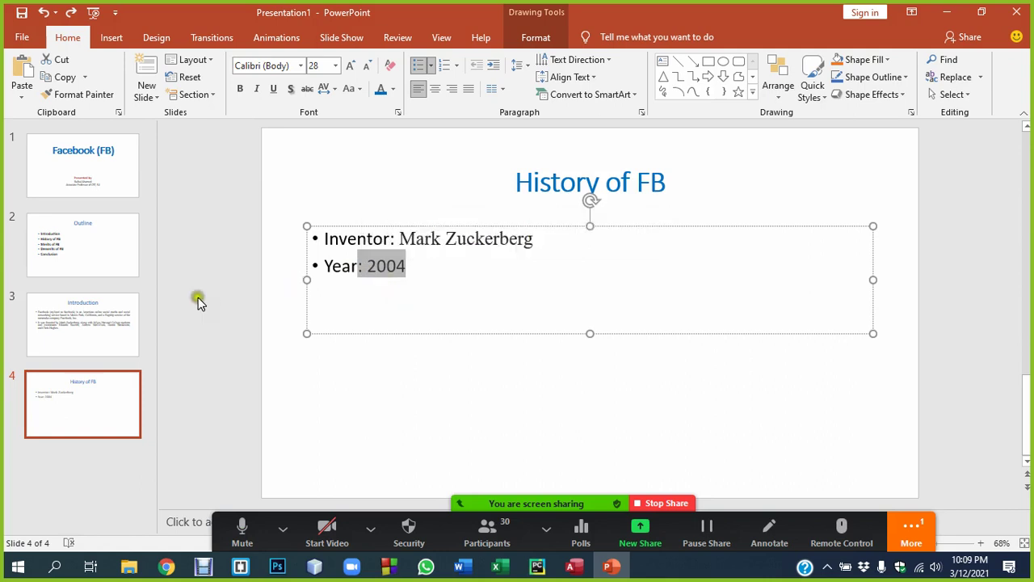
pyautogui.click(95, 322)
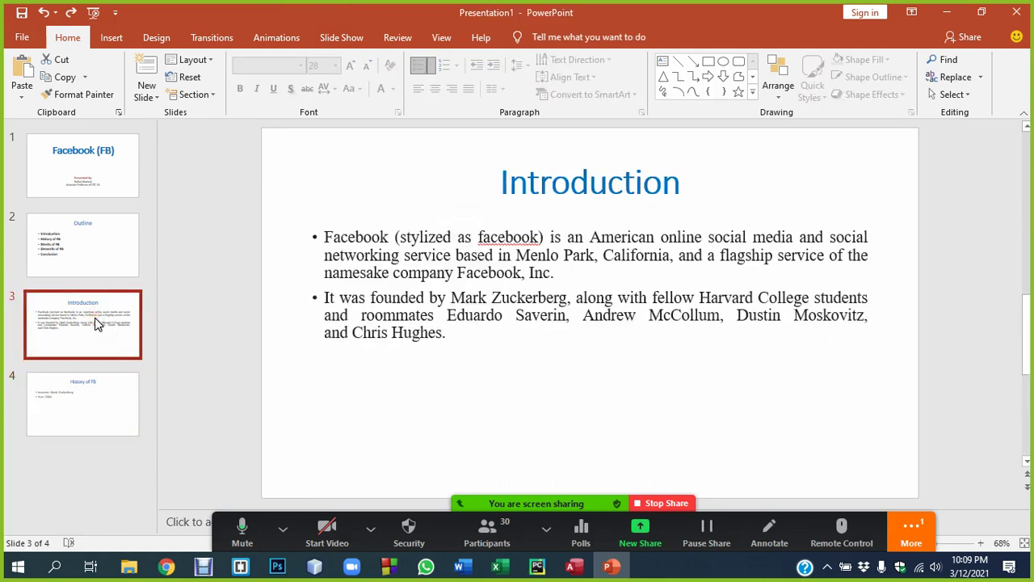
pyautogui.click(89, 394)
pyautogui.click(362, 266)
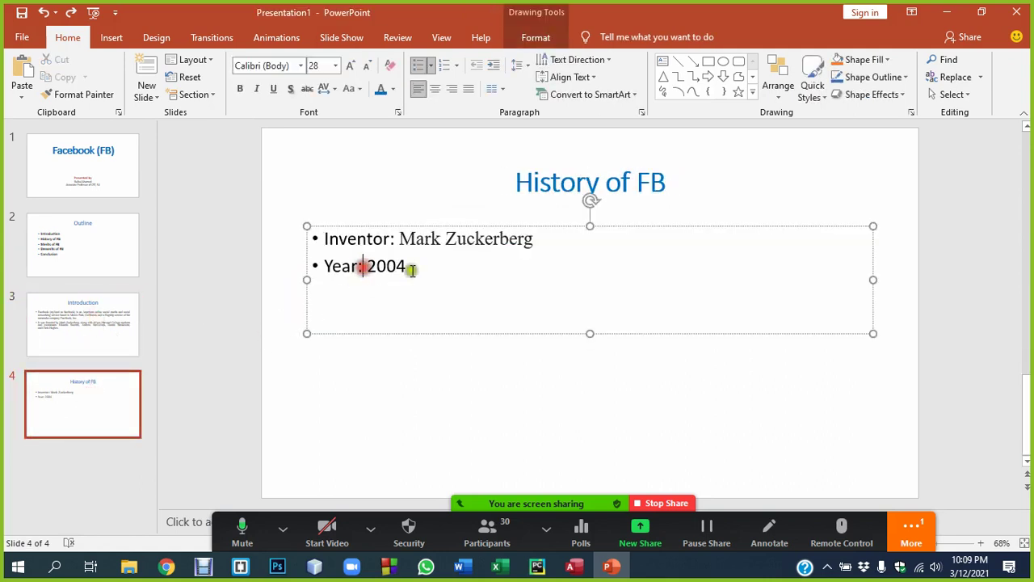
pyautogui.moveTo(411, 269); pyautogui.dragTo(323, 237)
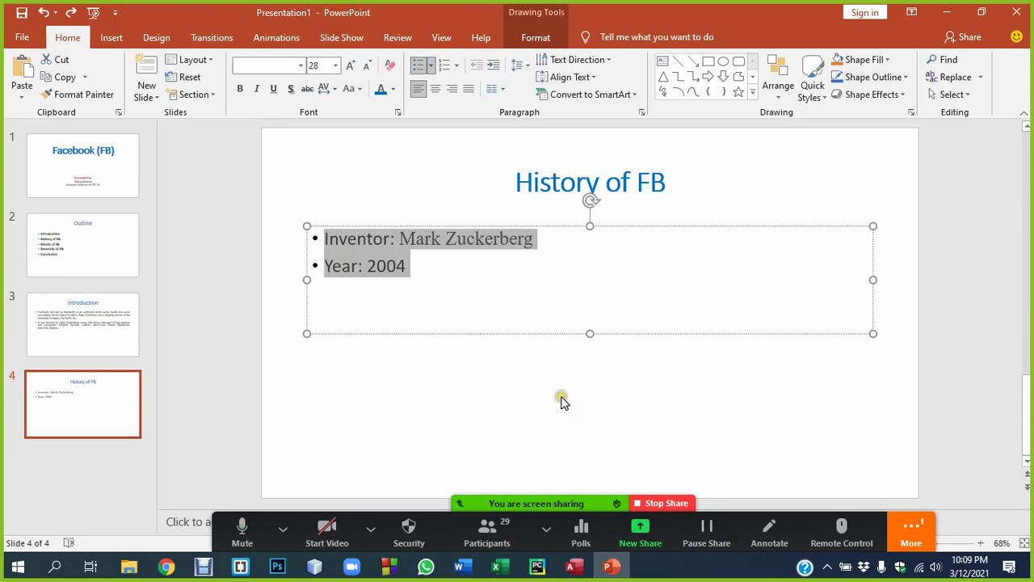
pyautogui.click(560, 226)
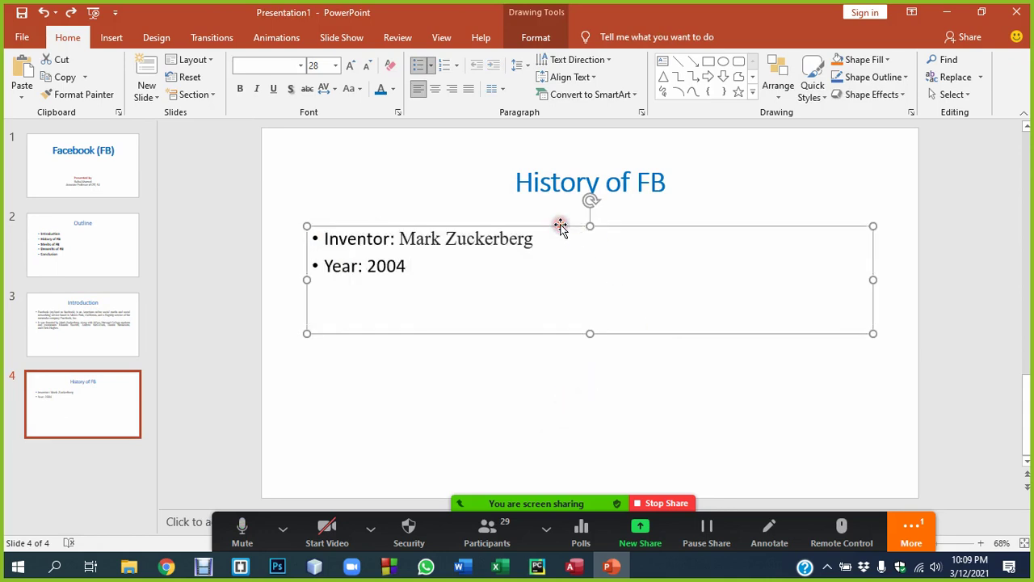
pyautogui.moveTo(560, 226); pyautogui.dragTo(561, 231)
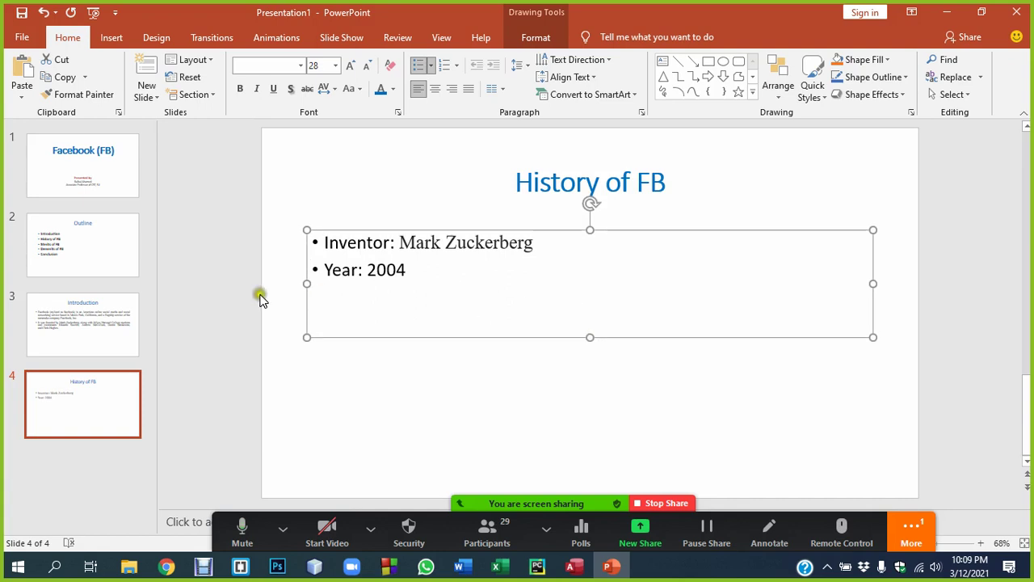
# Mute all meeting participants from the Zoom participants list.
pyautogui.click(487, 529)
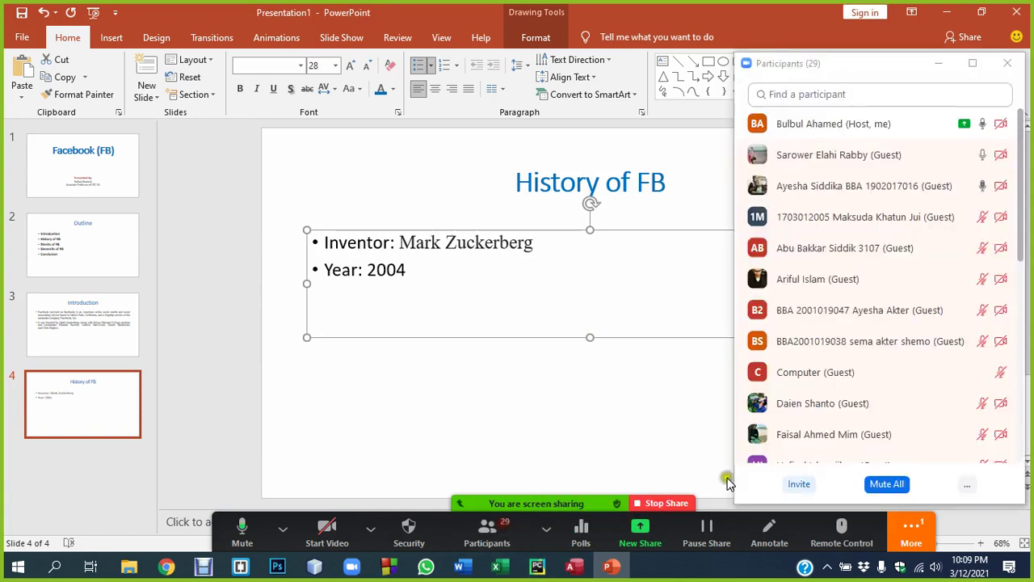
pyautogui.click(881, 485)
pyautogui.click(574, 323)
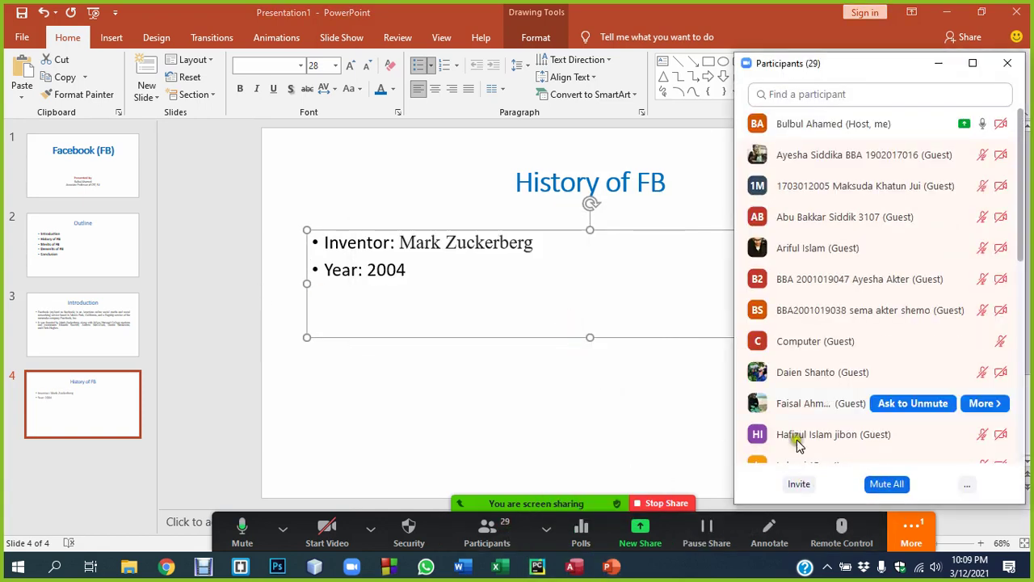
pyautogui.click(98, 322)
pyautogui.click(69, 392)
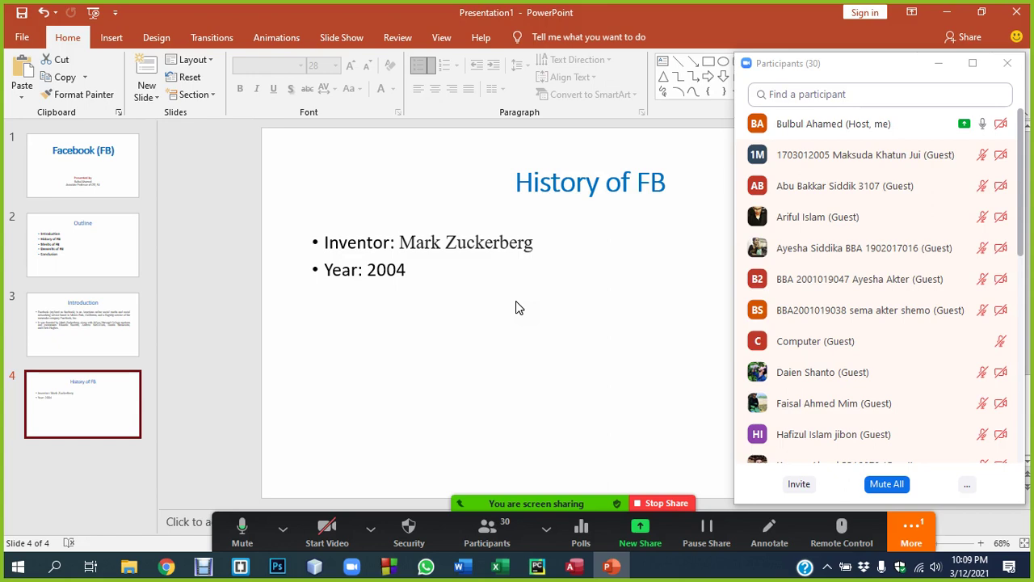
# Search Google in Chrome for 'social network sites comparison chart'.
pyautogui.click(166, 565)
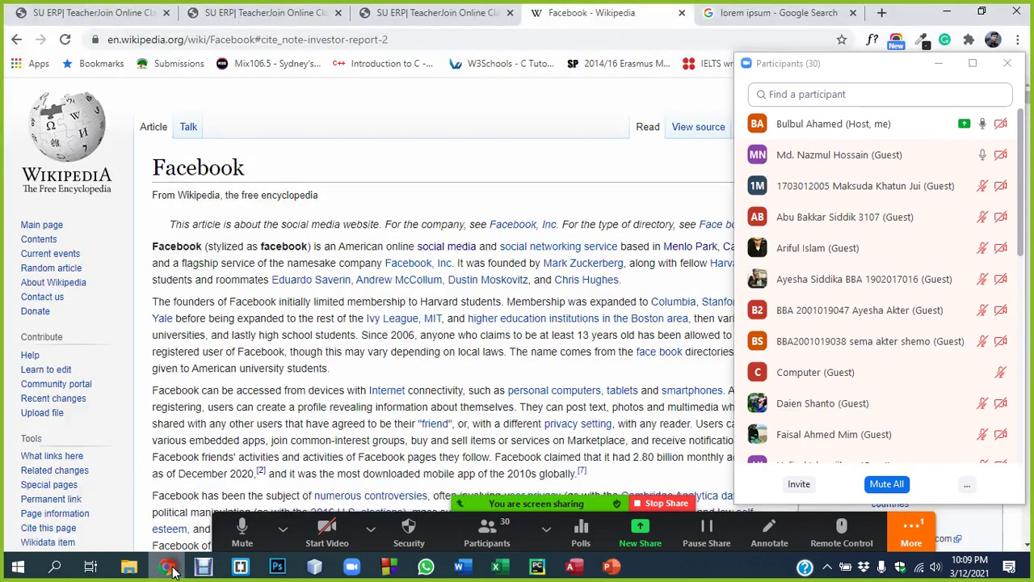
pyautogui.click(291, 39)
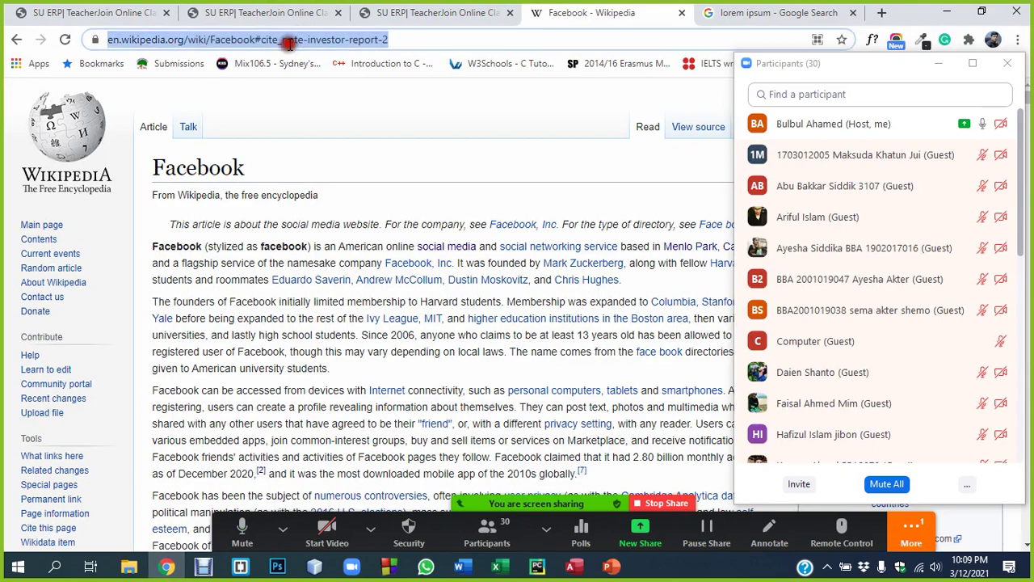
pyautogui.write('goo')
pyautogui.press('Return')
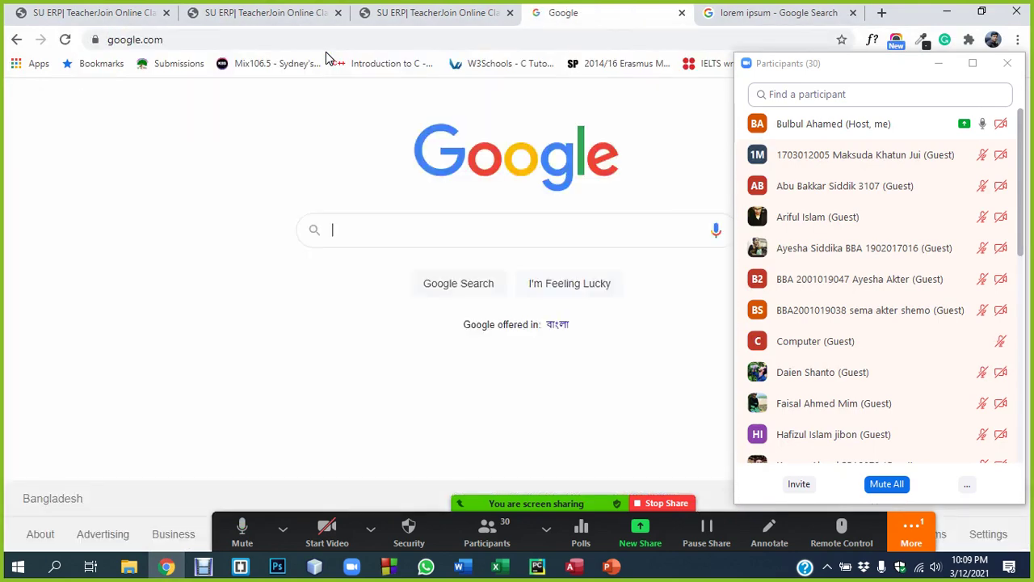
pyautogui.write('soci')
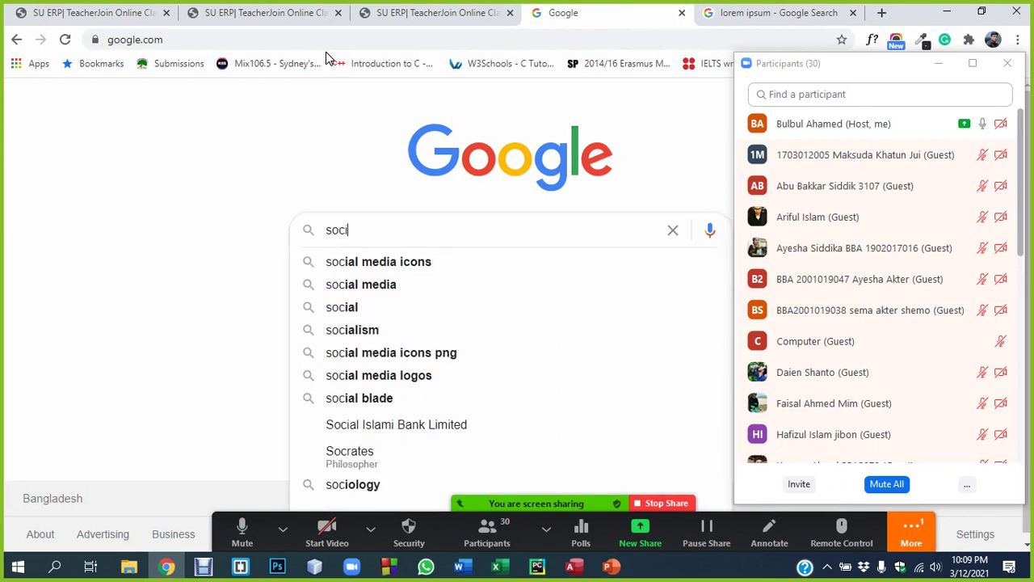
pyautogui.write('al networkd')
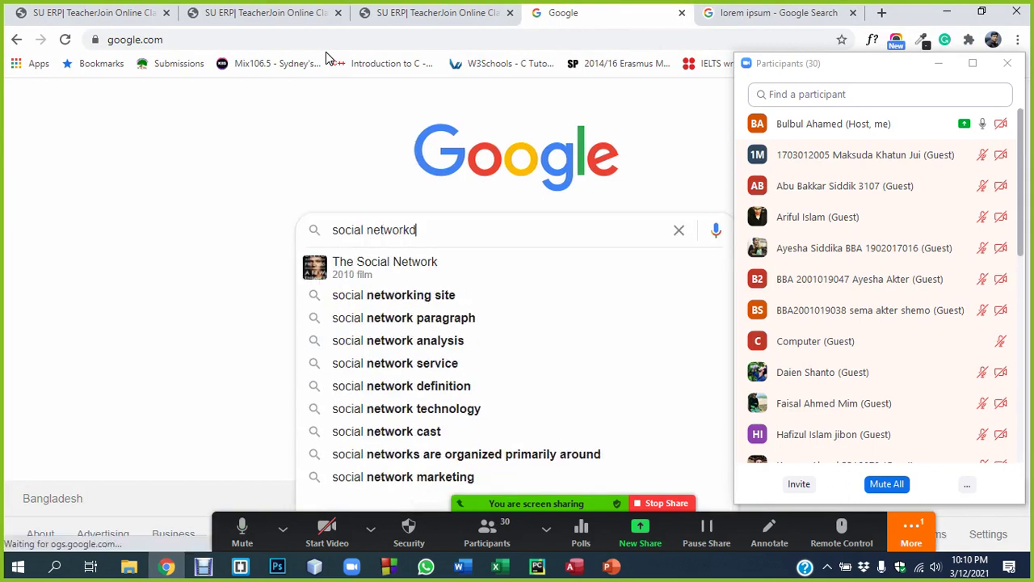
pyautogui.press('BackSpace')
pyautogui.write('ial network ')
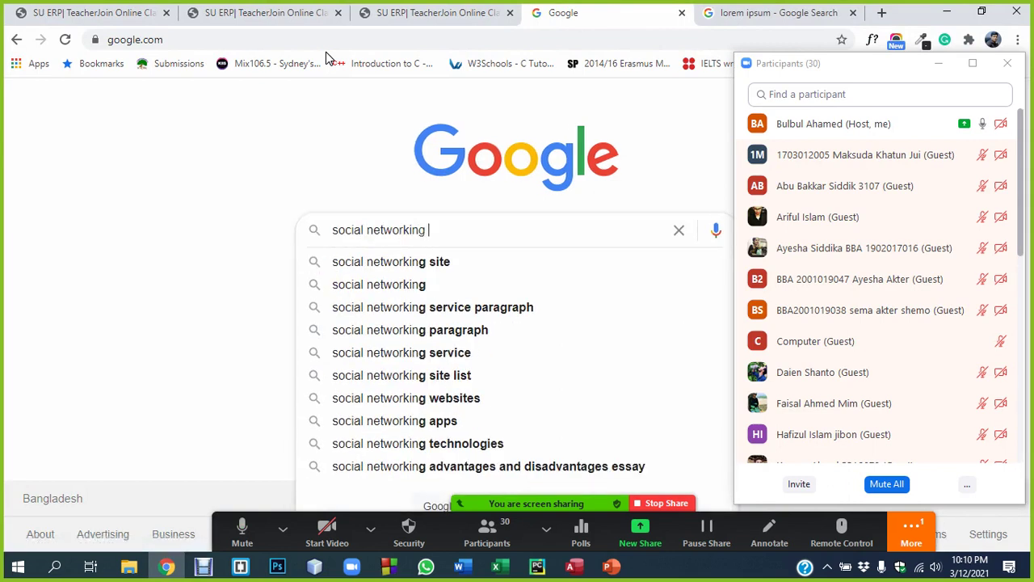
pyautogui.write('sites co')
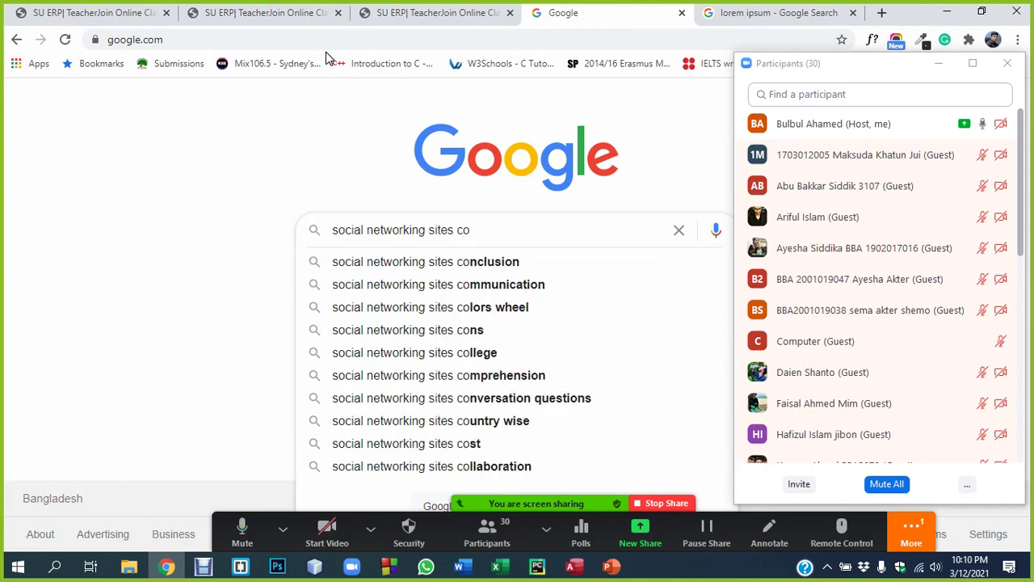
pyautogui.write('mpa')
pyautogui.press('Down')
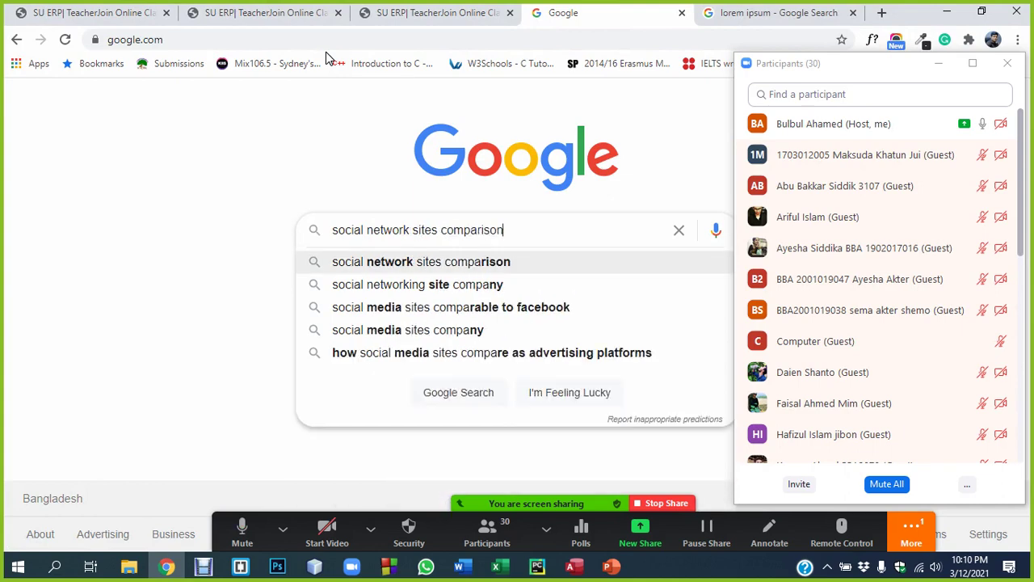
pyautogui.write(' chart')
pyautogui.press('Return')
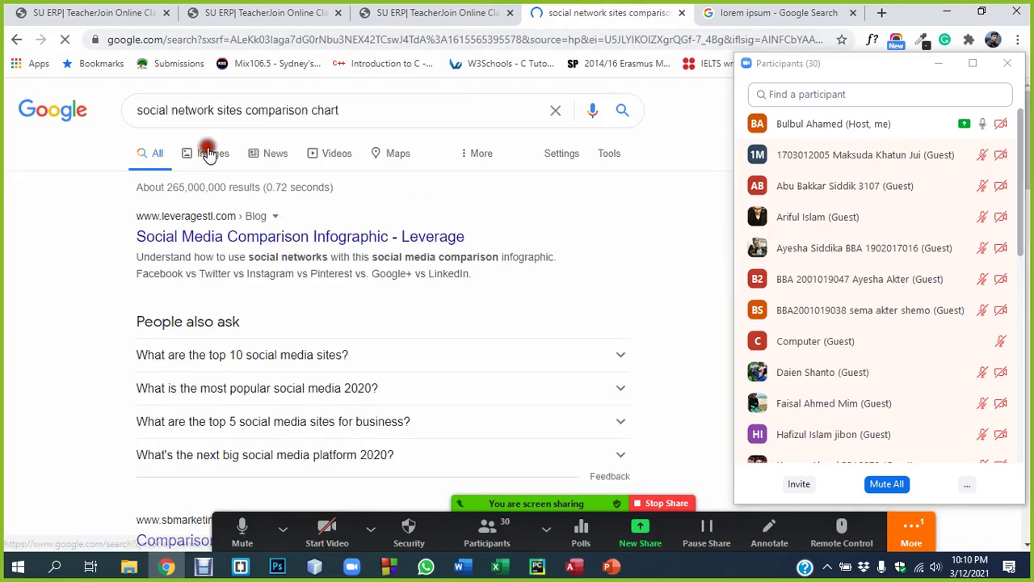
# Copy the Monthly Users chart image from the Google Images results.
pyautogui.click(201, 152)
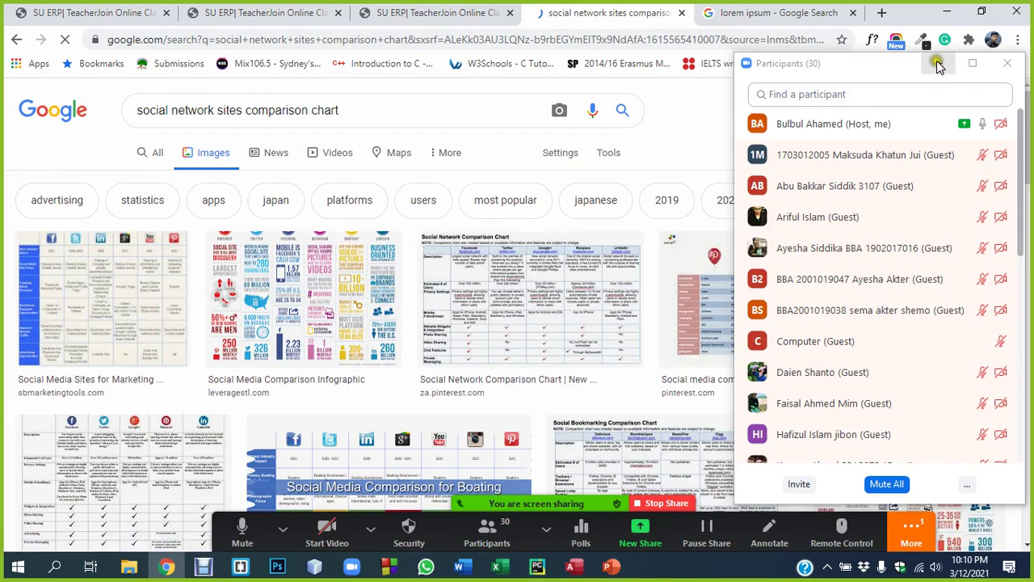
pyautogui.click(936, 63)
pyautogui.scroll(-5, 630, 287)
pyautogui.scroll(-3, 632, 289)
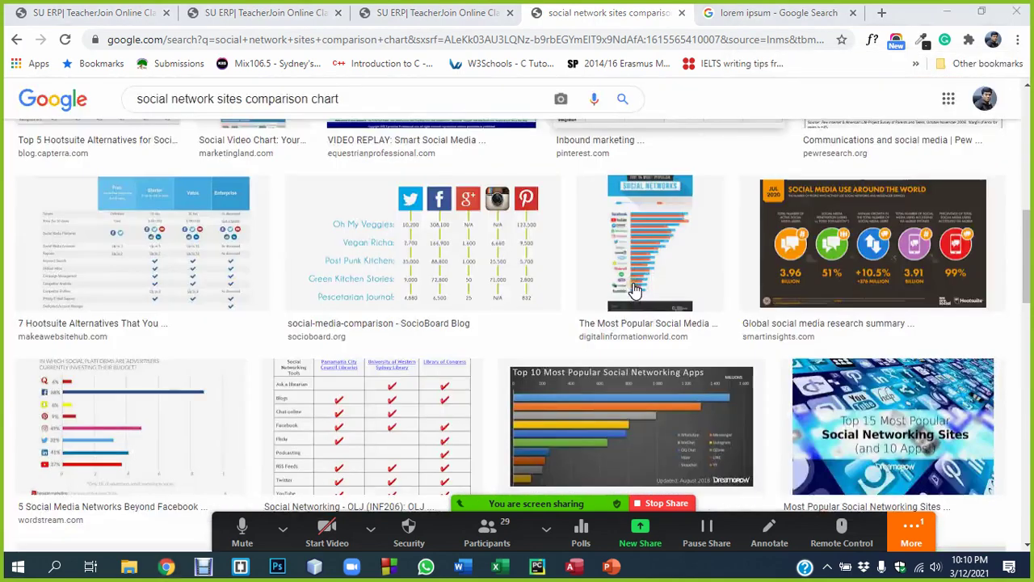
pyautogui.scroll(-2, 635, 289)
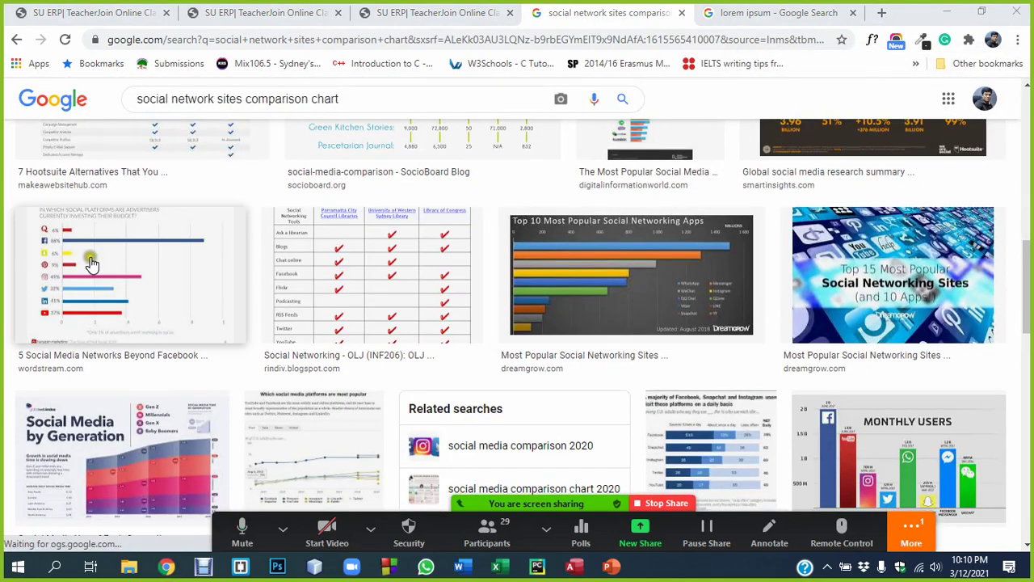
pyautogui.scroll(-3, 117, 269)
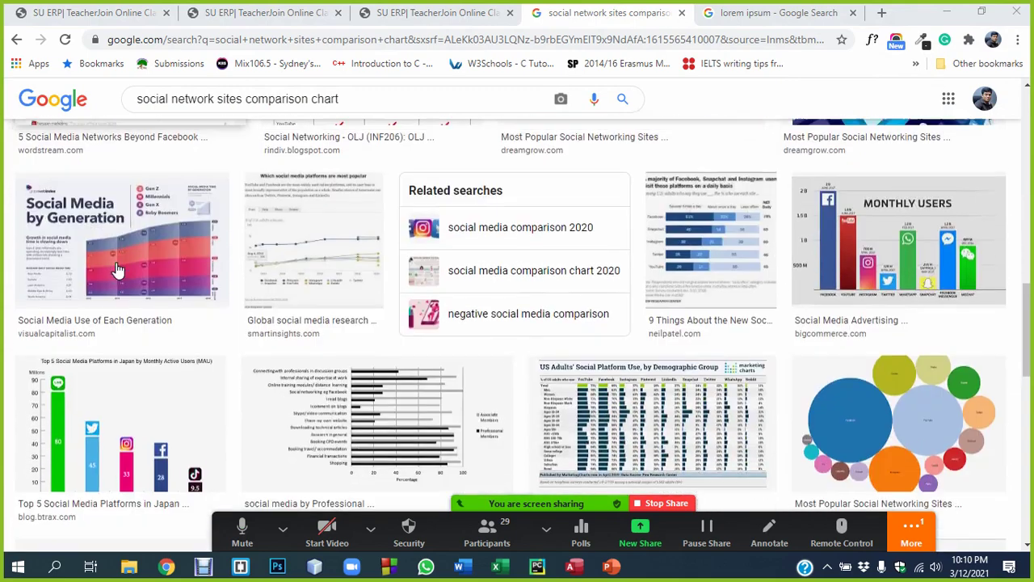
pyautogui.click(903, 232)
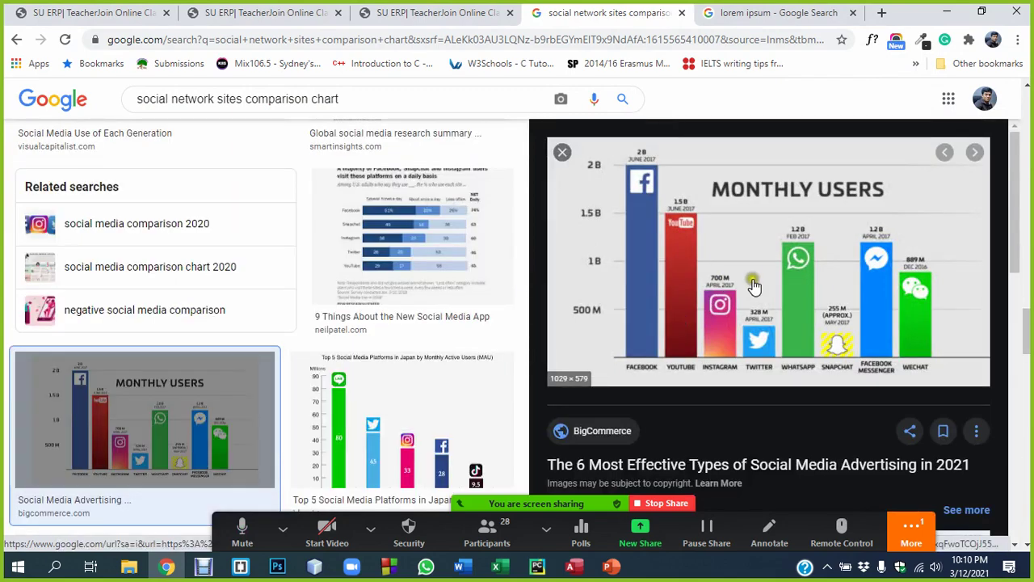
pyautogui.rightClick(743, 229)
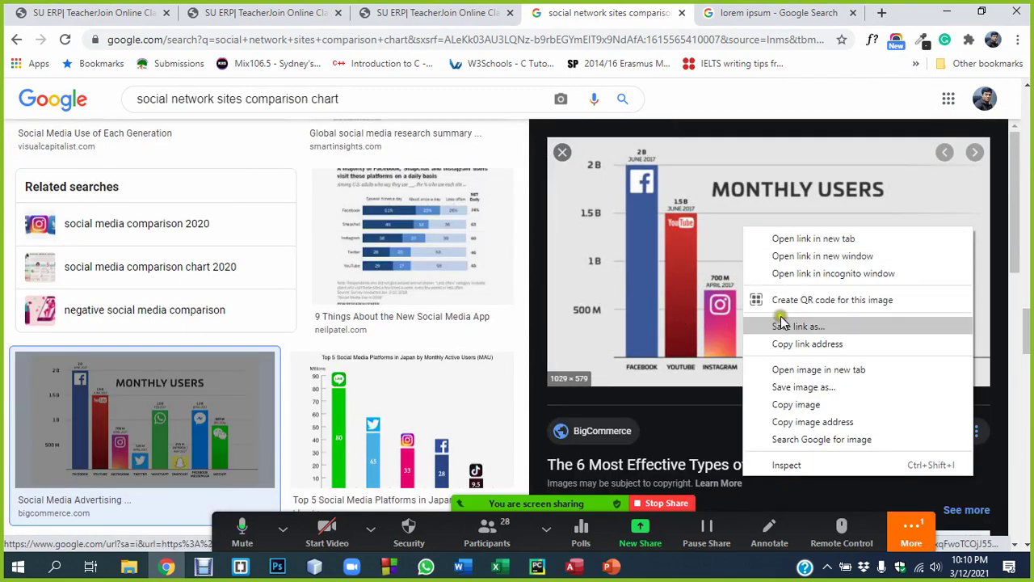
pyautogui.click(793, 404)
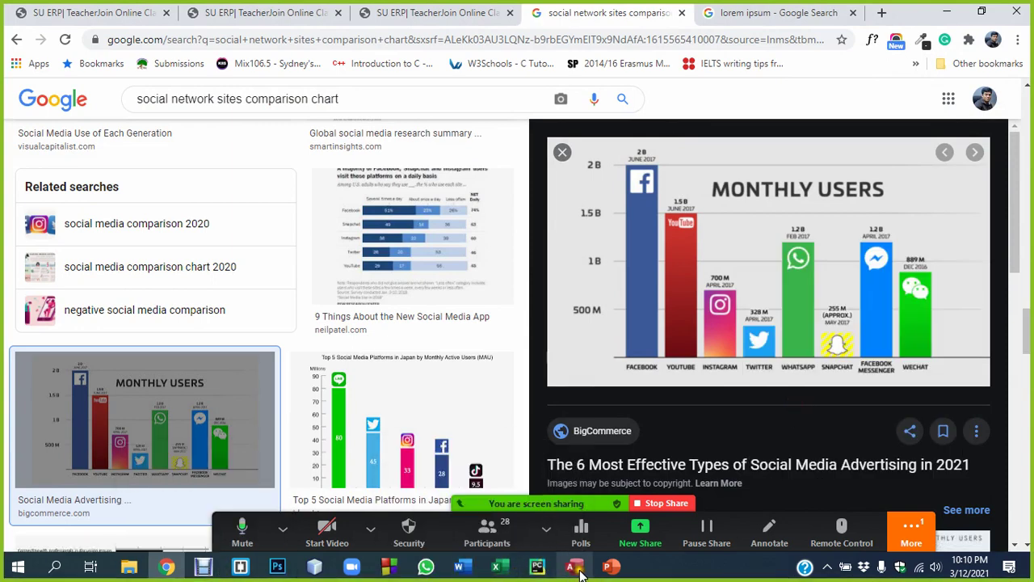
pyautogui.click(611, 565)
# Add a new slide 5 after History of FB and paste the Monthly Users chart onto it.
pyautogui.click(101, 400)
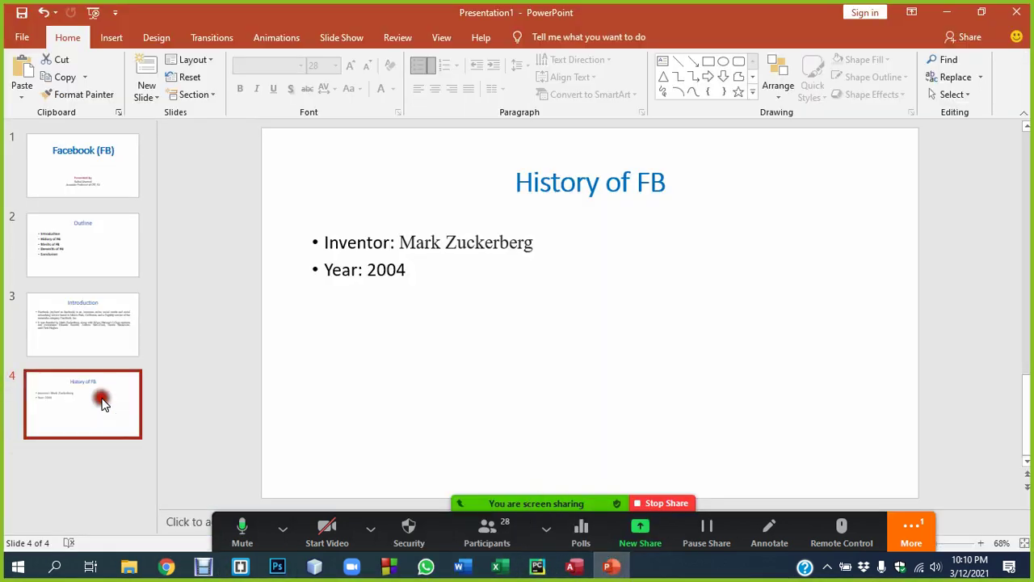
pyautogui.hotkey('ctrl', 'm')
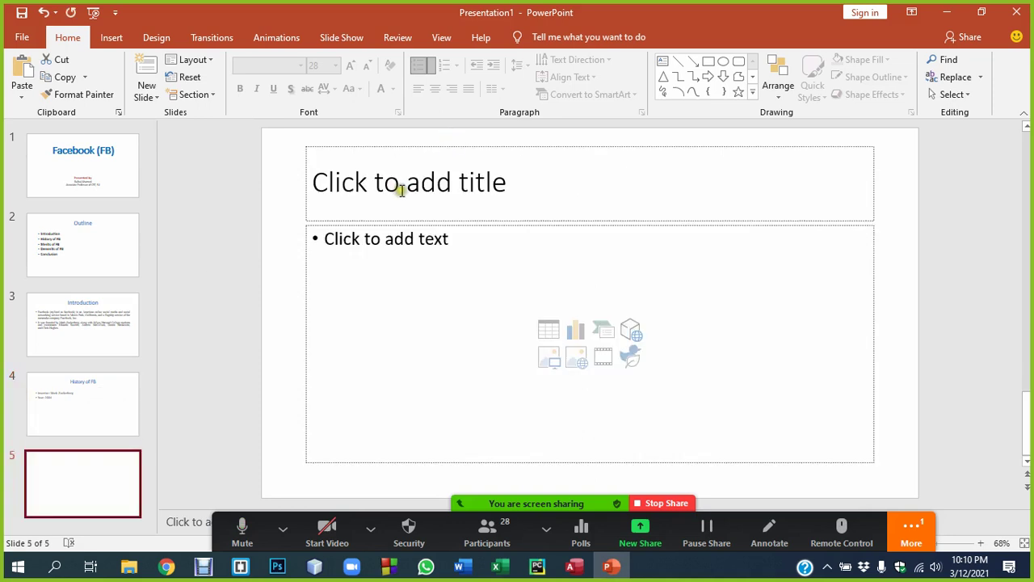
pyautogui.click(283, 332)
pyautogui.click(281, 322)
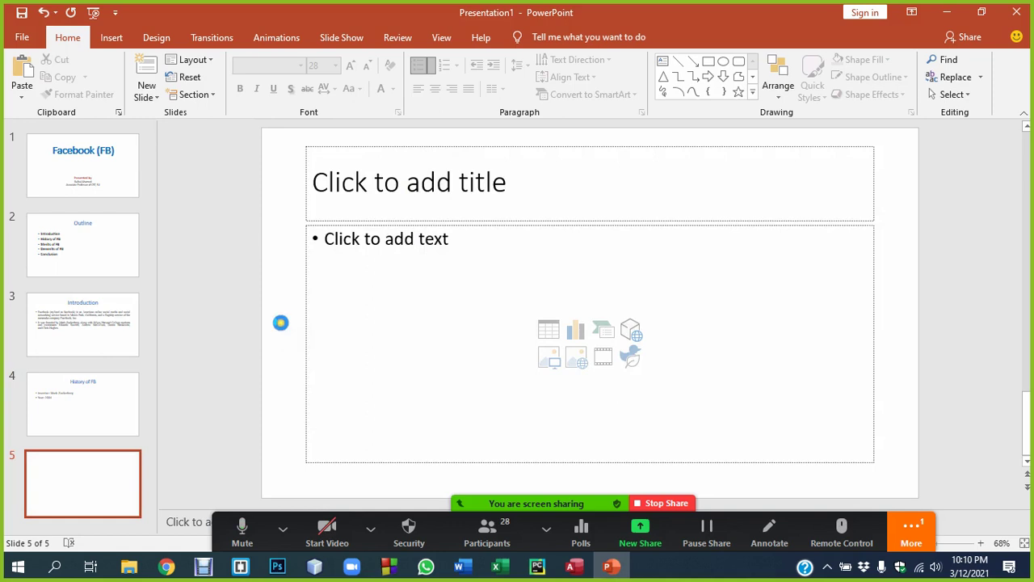
pyautogui.hotkey('ctrl', 'v')
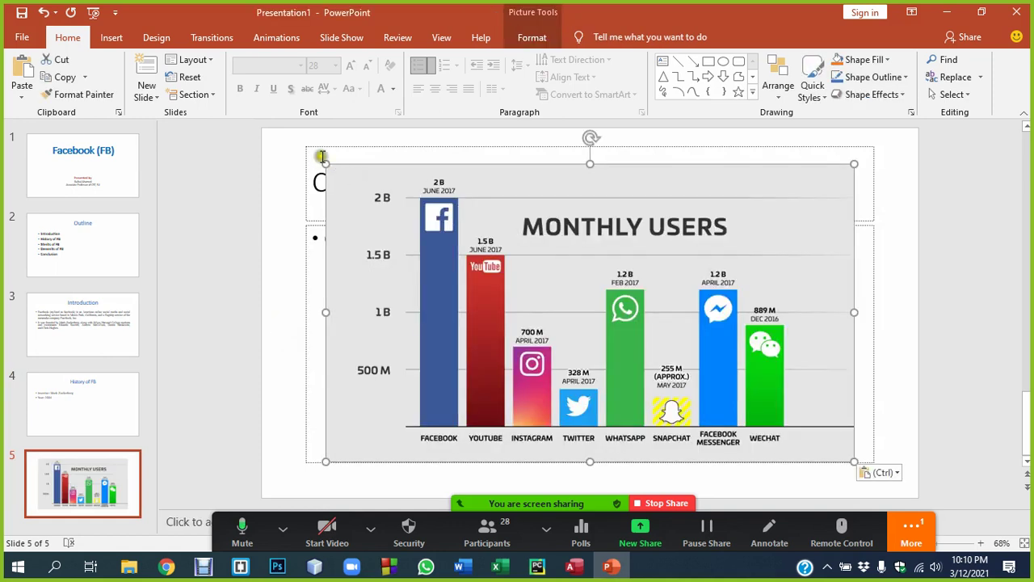
pyautogui.moveTo(325, 164); pyautogui.dragTo(448, 233)
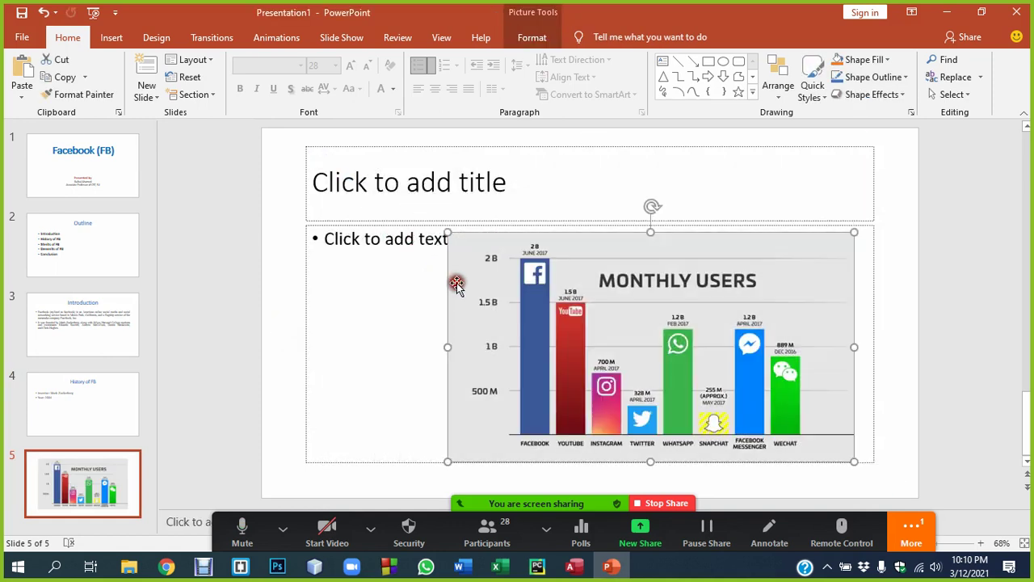
pyautogui.moveTo(534, 279); pyautogui.dragTo(460, 307)
# Delete slide 5's empty body placeholder, then reposition and enlarge the chart picture.
pyautogui.click(335, 236)
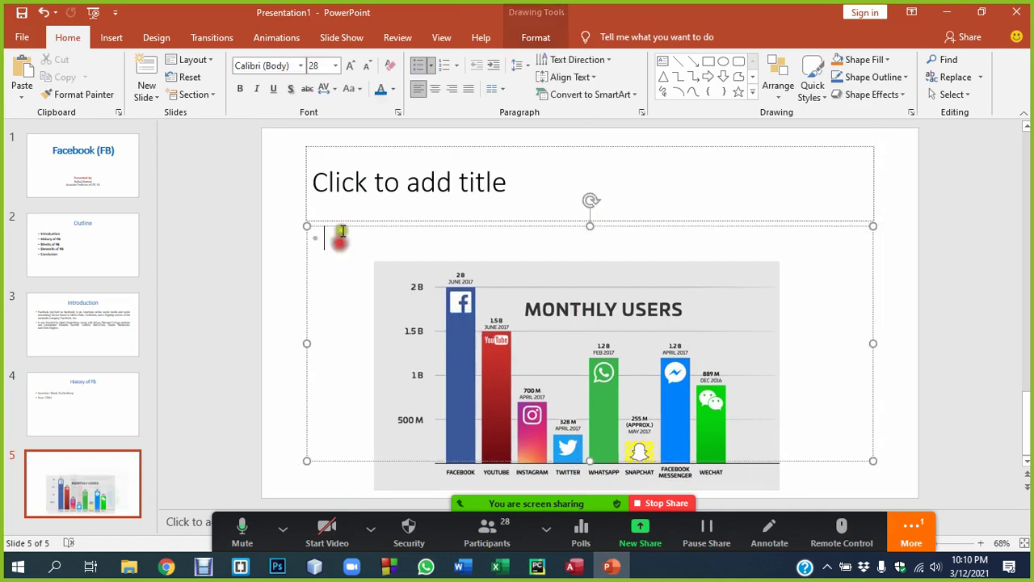
pyautogui.click(306, 226)
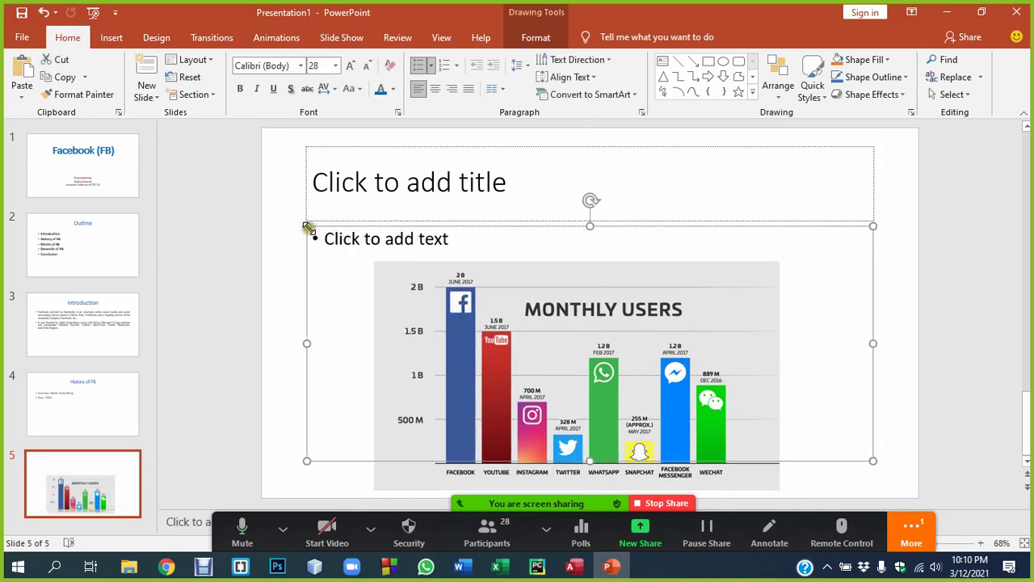
pyautogui.press('Delete')
pyautogui.moveTo(411, 273); pyautogui.dragTo(383, 246)
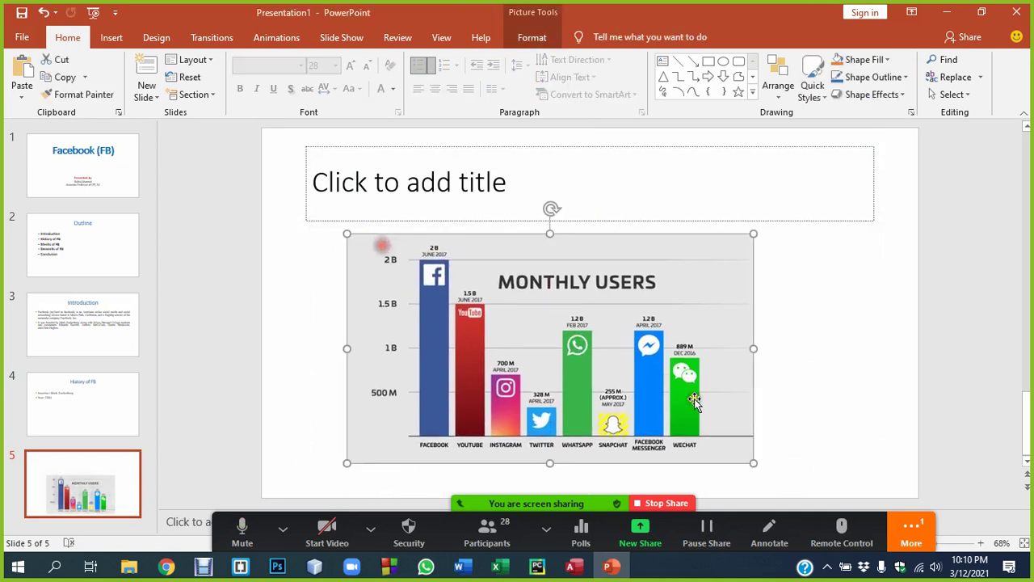
pyautogui.moveTo(753, 463); pyautogui.dragTo(776, 477)
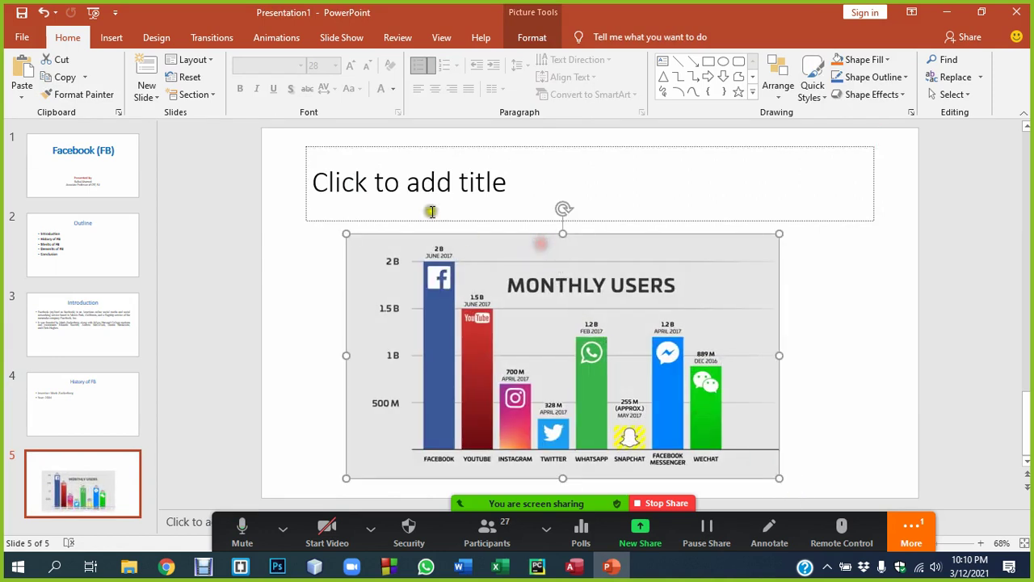
pyautogui.click(423, 184)
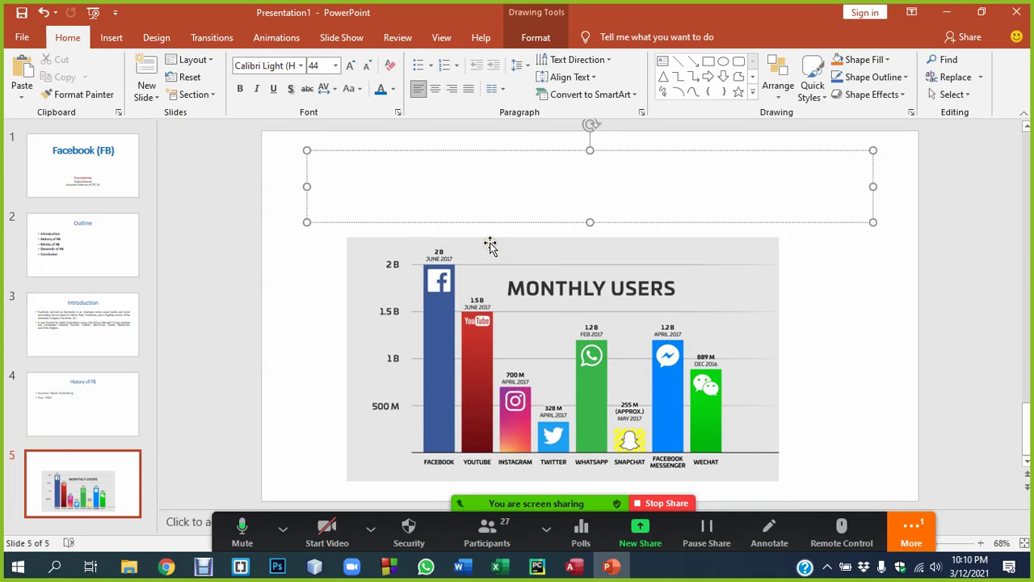
# Title slide 5 'Comparison Chart' and add a new Outline bullet after History of FB.
pyautogui.write('Compat')
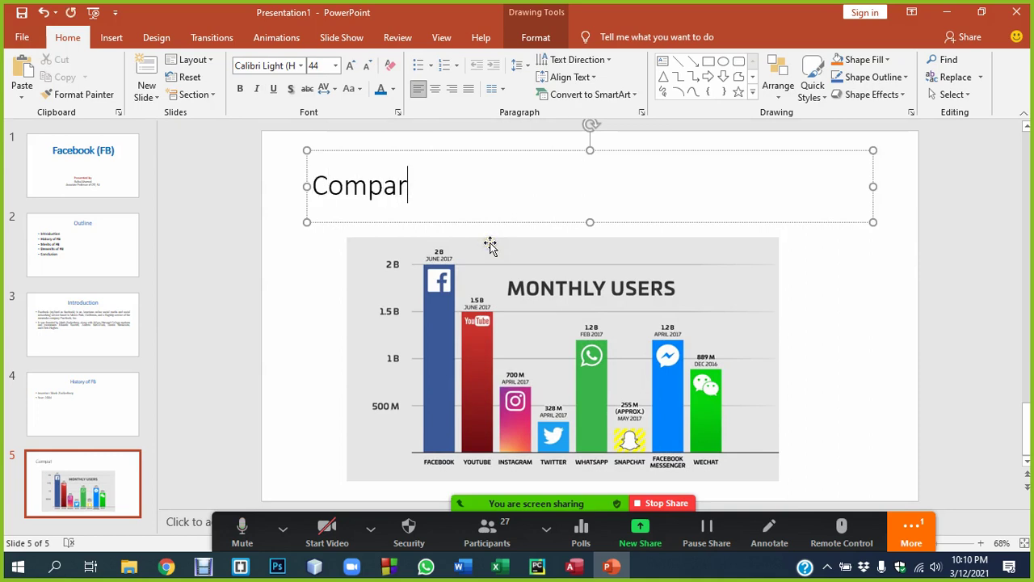
pyautogui.write('ison ')
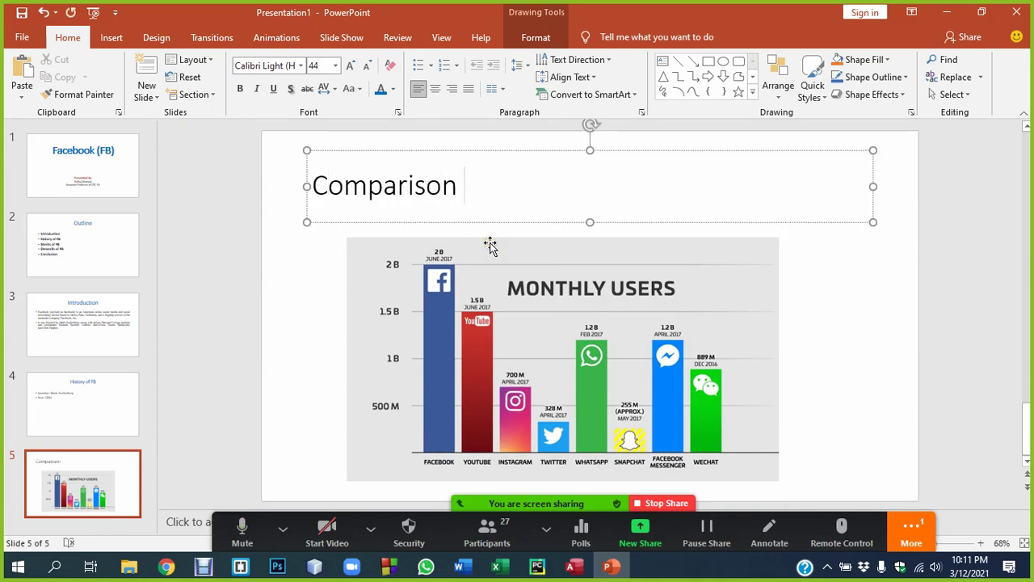
pyautogui.write('Chart')
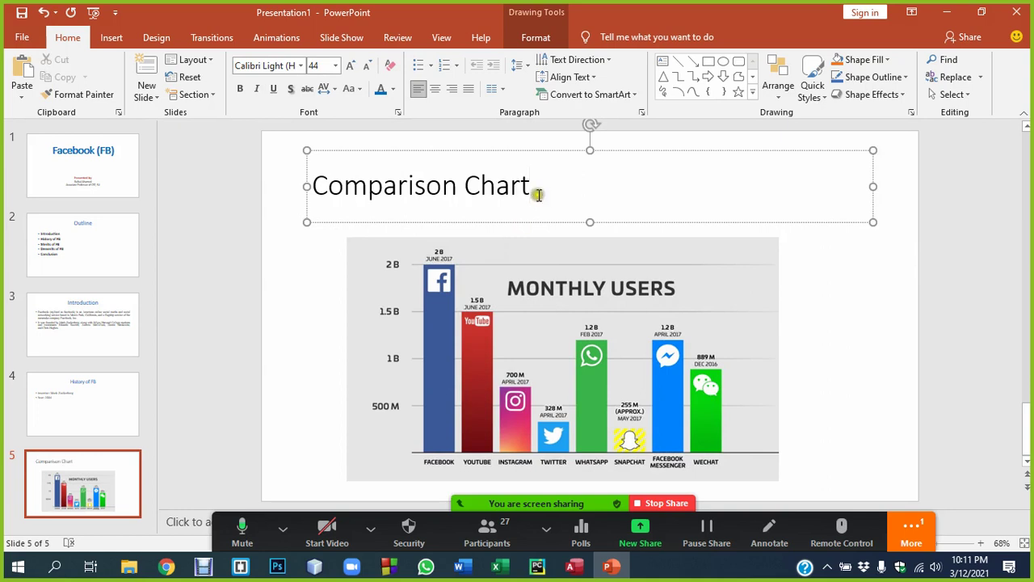
pyautogui.click(71, 248)
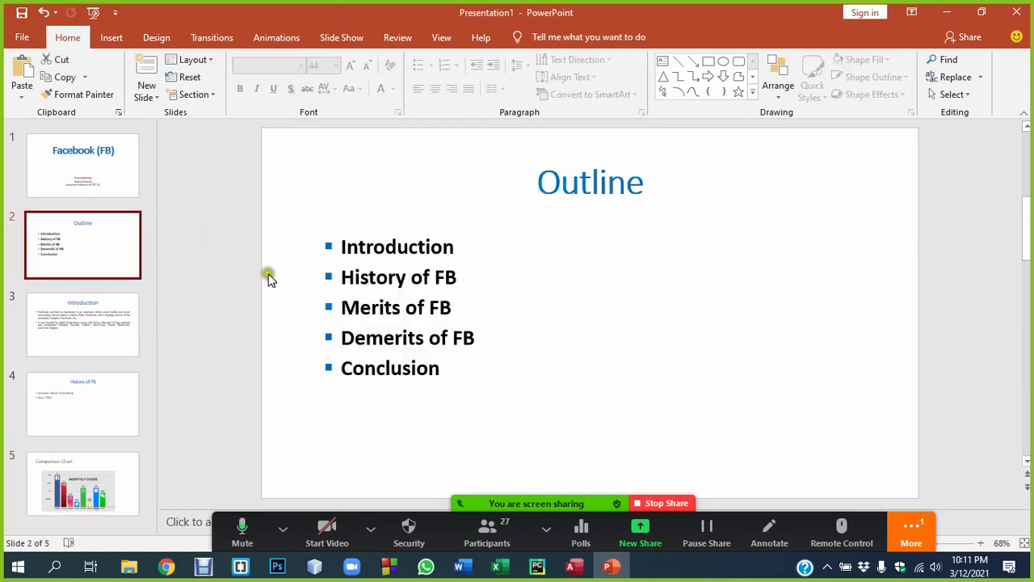
pyautogui.click(73, 246)
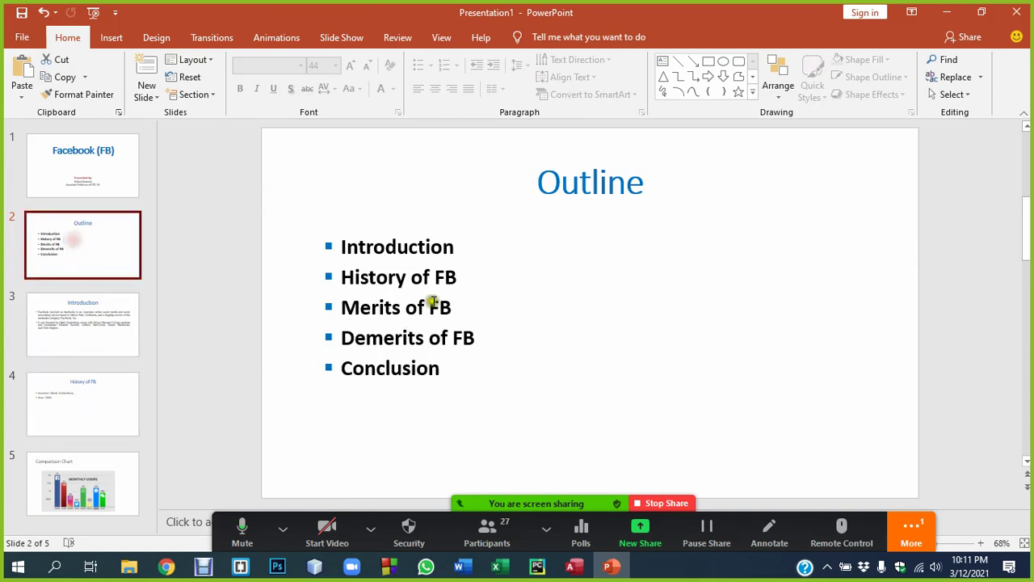
pyautogui.click(461, 276)
pyautogui.press('Return')
pyautogui.write('Comparison Chart')
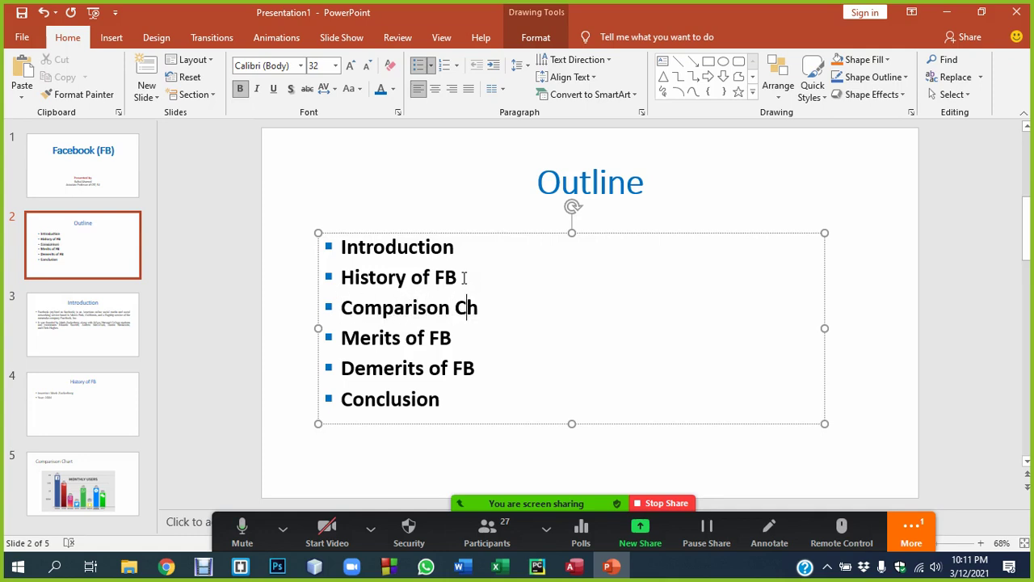
pyautogui.click(166, 565)
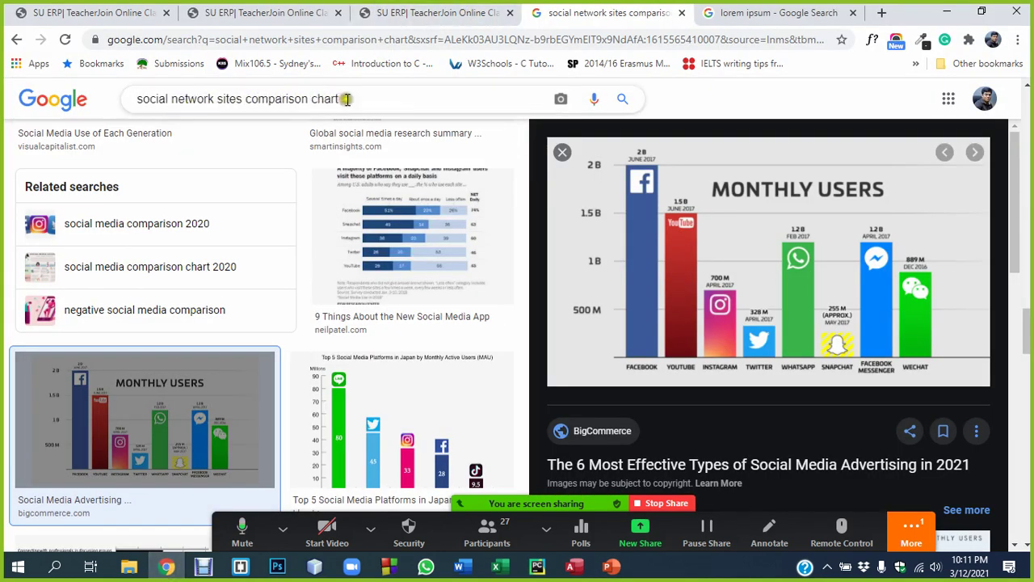
pyautogui.moveTo(346, 98); pyautogui.dragTo(131, 99)
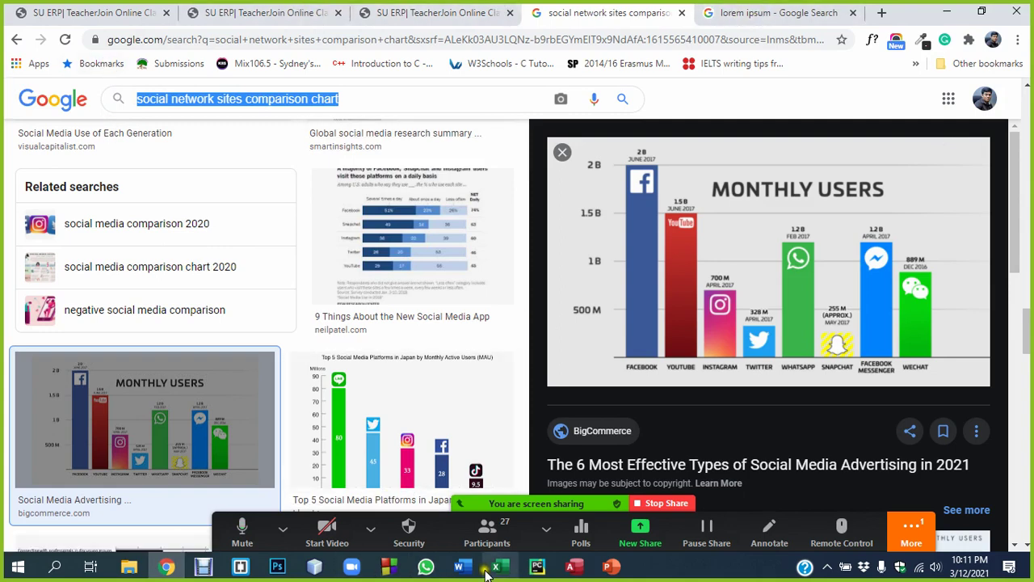
pyautogui.click(611, 566)
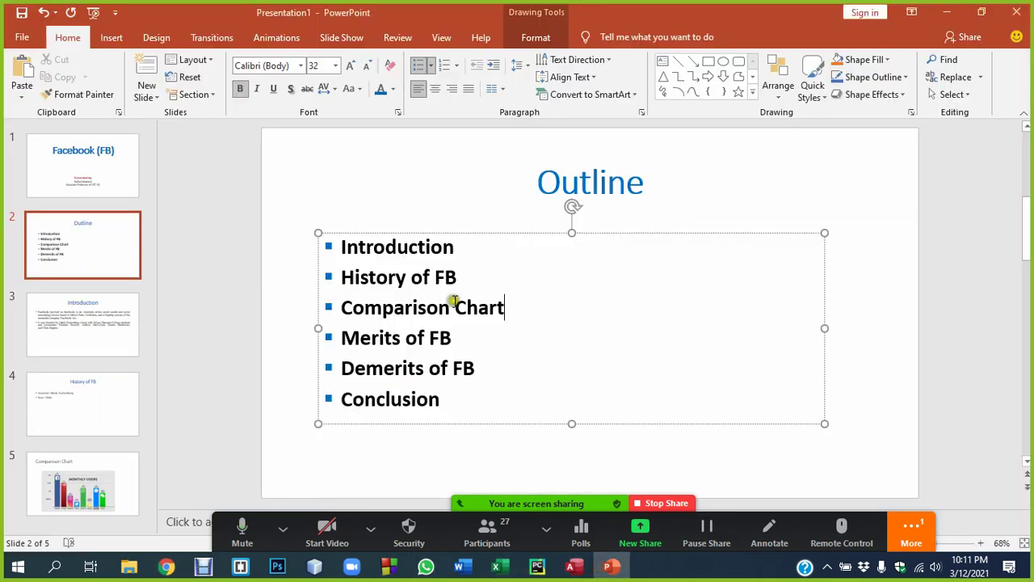
# Change the Outline's third bullet to 'Social media comparison'.
pyautogui.moveTo(497, 315); pyautogui.dragTo(342, 307)
pyautogui.write('Social meid')
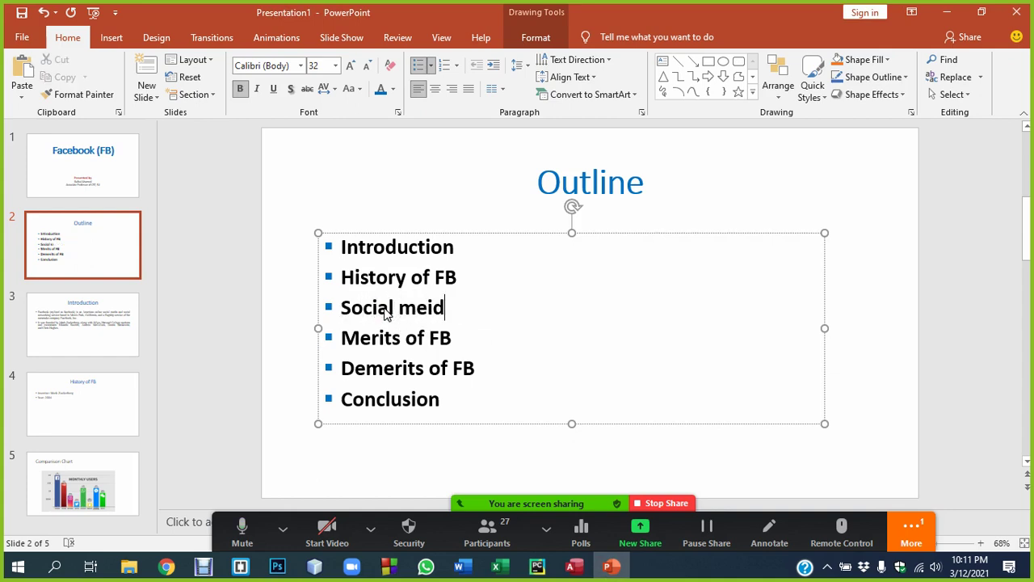
pyautogui.press('BackSpace')
pyautogui.press('BackSpace')
pyautogui.write('dia comparison')
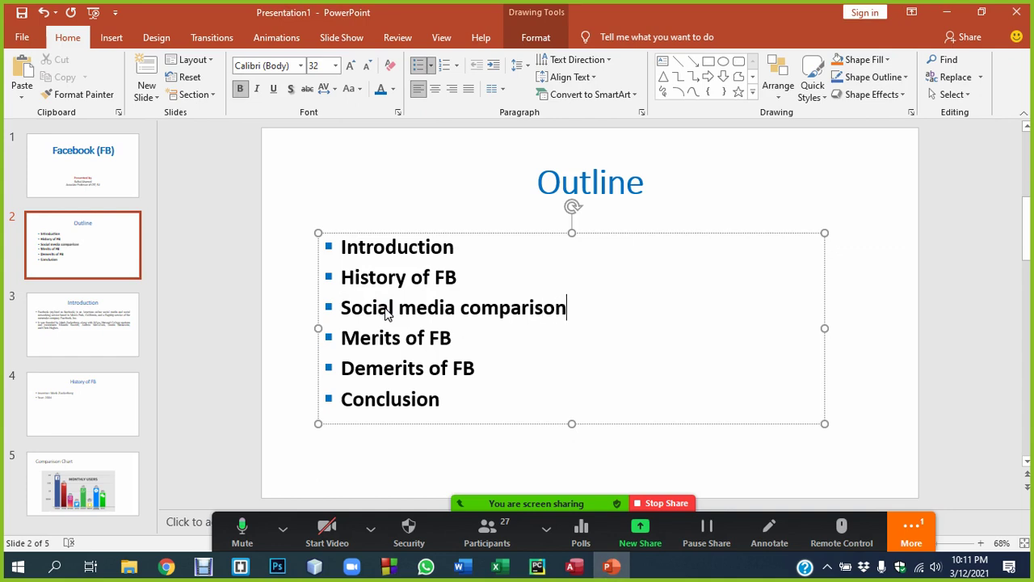
# Check slide 5's title, then select the 'Social media comparison' Outline item.
pyautogui.click(76, 396)
pyautogui.click(102, 483)
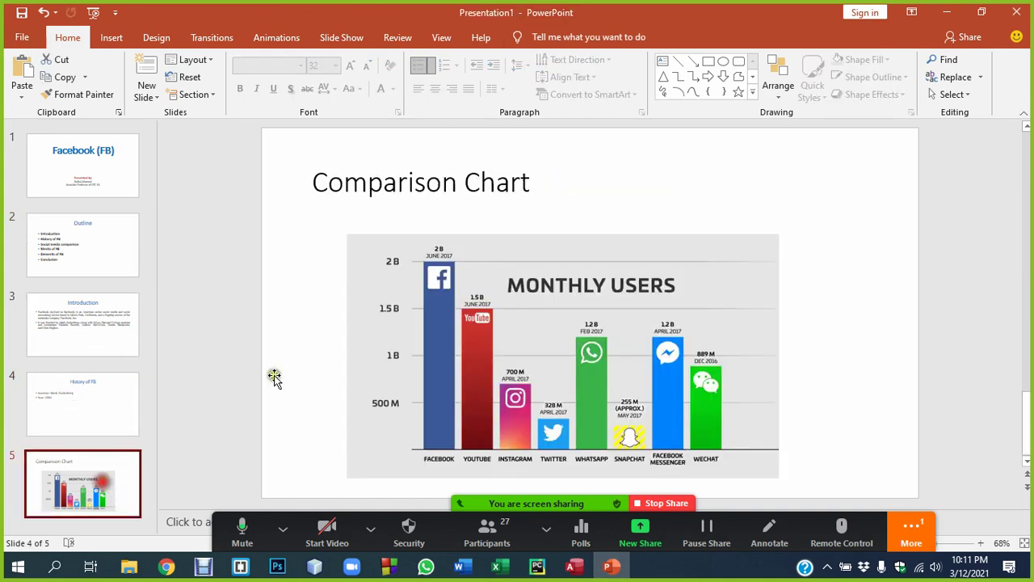
pyautogui.click(376, 185)
pyautogui.moveTo(565, 190); pyautogui.dragTo(349, 186)
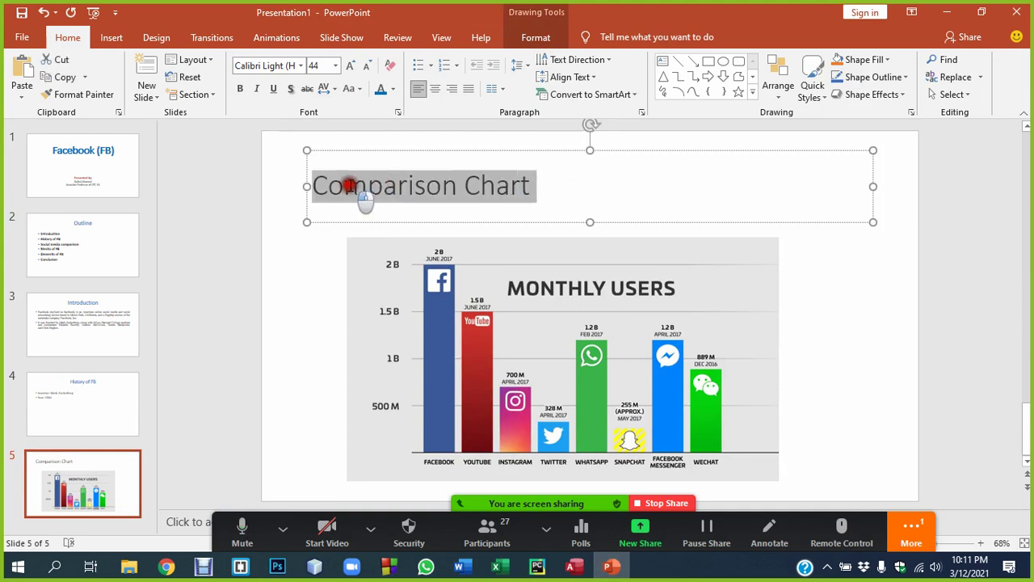
pyautogui.click(77, 228)
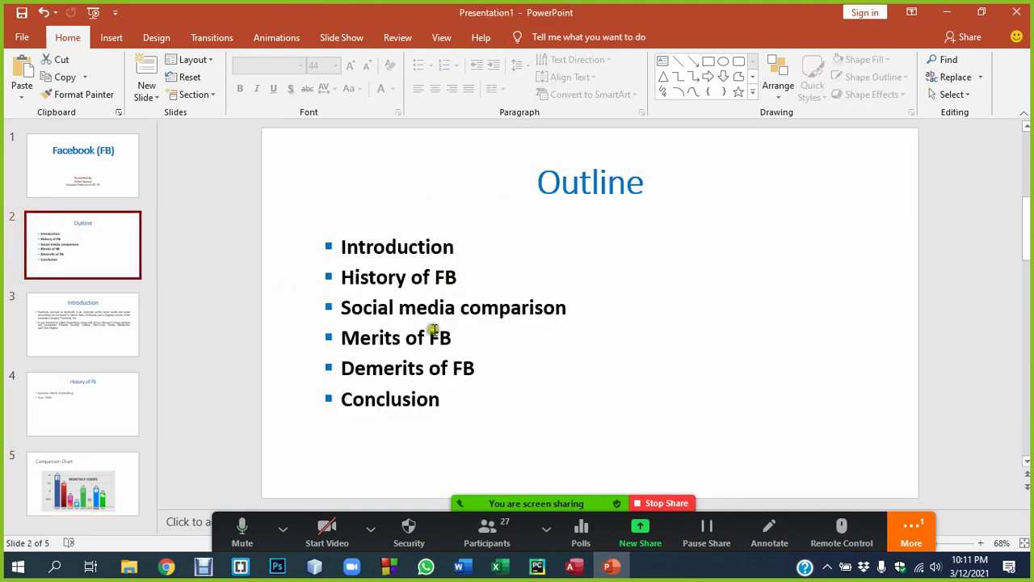
pyautogui.moveTo(567, 307); pyautogui.dragTo(342, 308)
pyautogui.hotkey('ctrl', 'c')
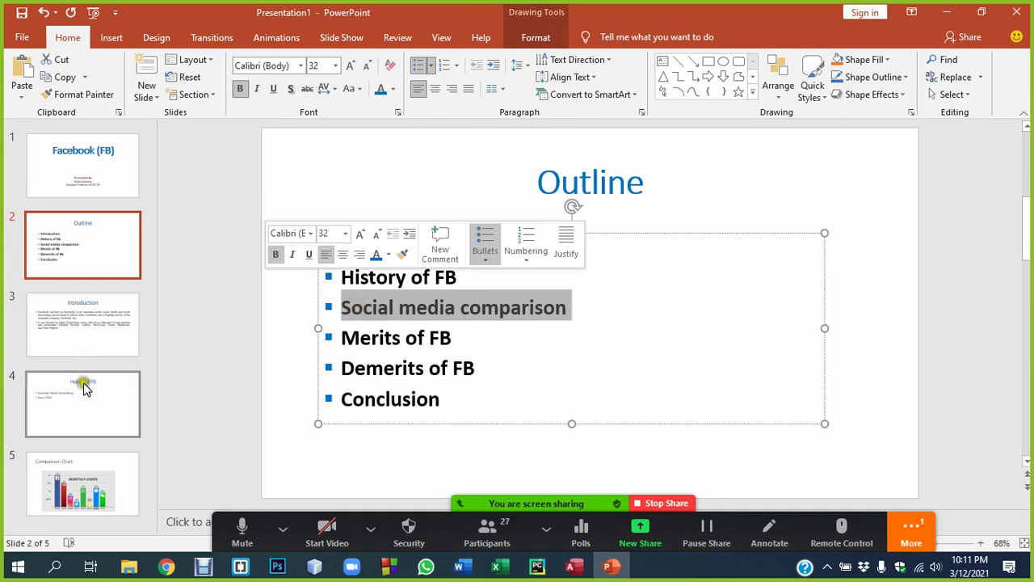
# Replace slide 5's title with 'Social media comparison' in bold, centred 48-pt text.
pyautogui.click(95, 477)
pyautogui.click(377, 189)
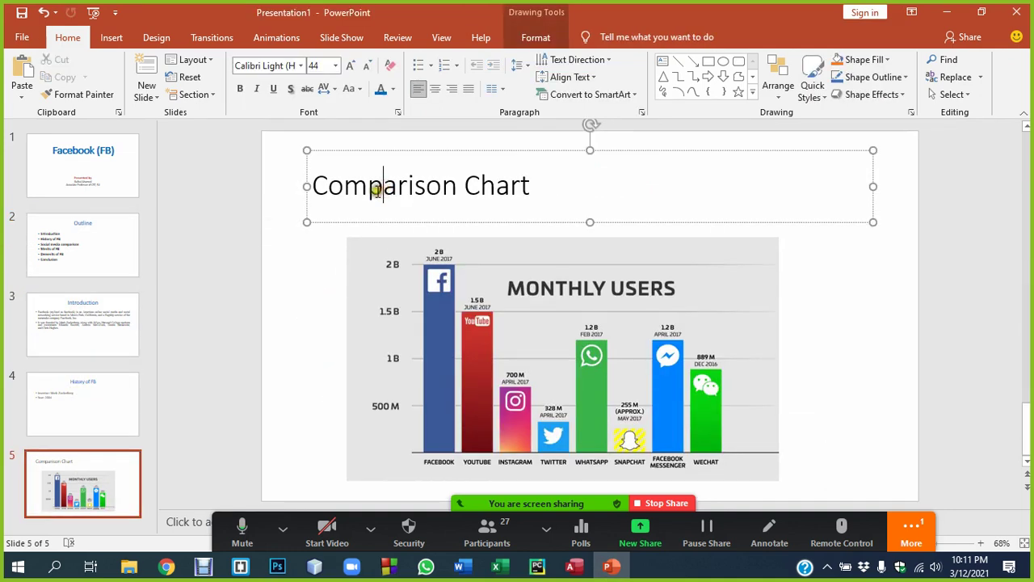
pyautogui.hotkey('ctrl', 'a')
pyautogui.hotkey('ctrl', 'v')
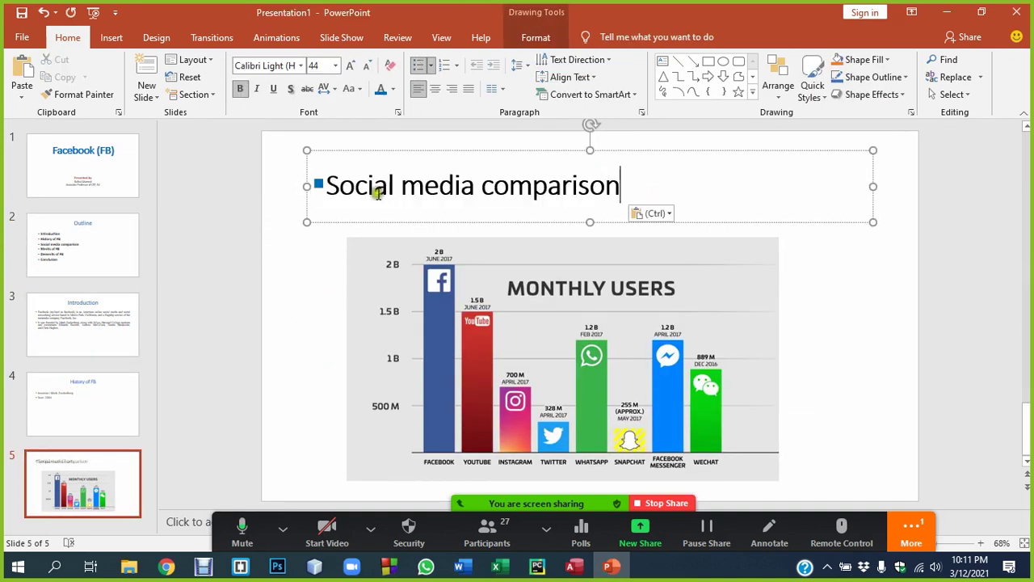
pyautogui.tripleClick(336, 185)
pyautogui.click(330, 185)
pyautogui.press('BackSpace')
pyautogui.tripleClick(336, 182)
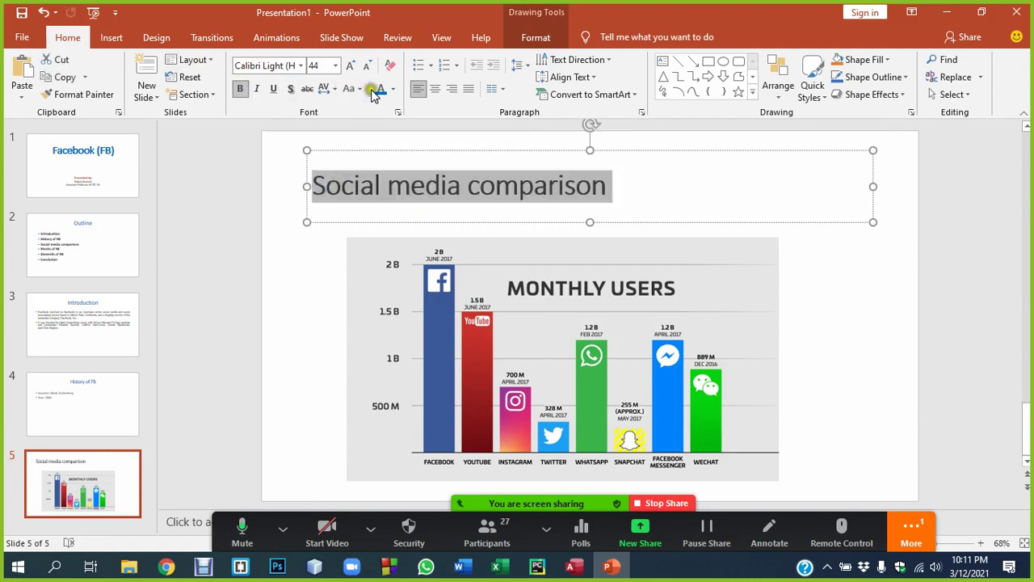
pyautogui.click(240, 90)
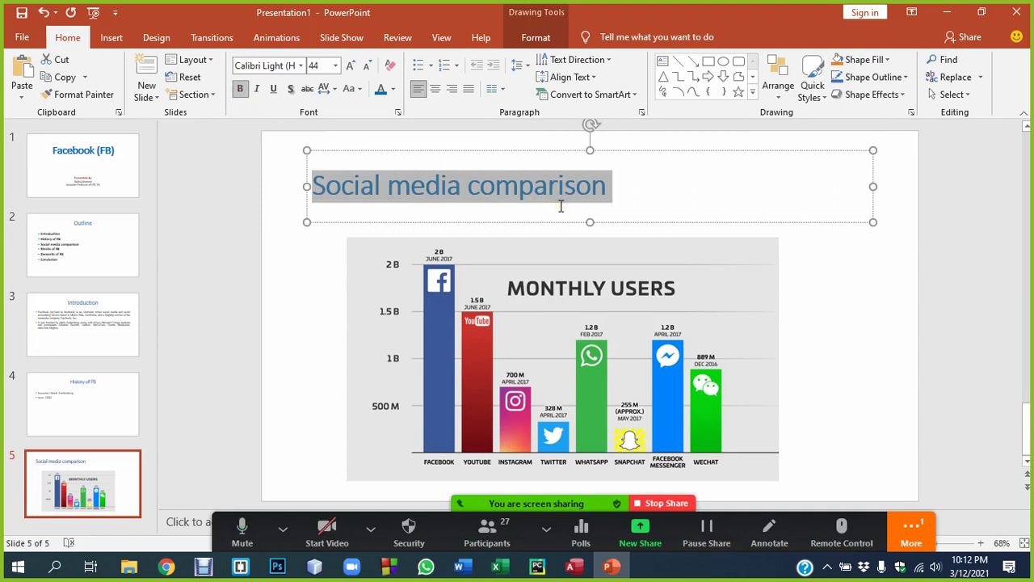
pyautogui.hotkey('ctrl', 'e')
pyautogui.hotkey('ctrl', 'shift', '.')
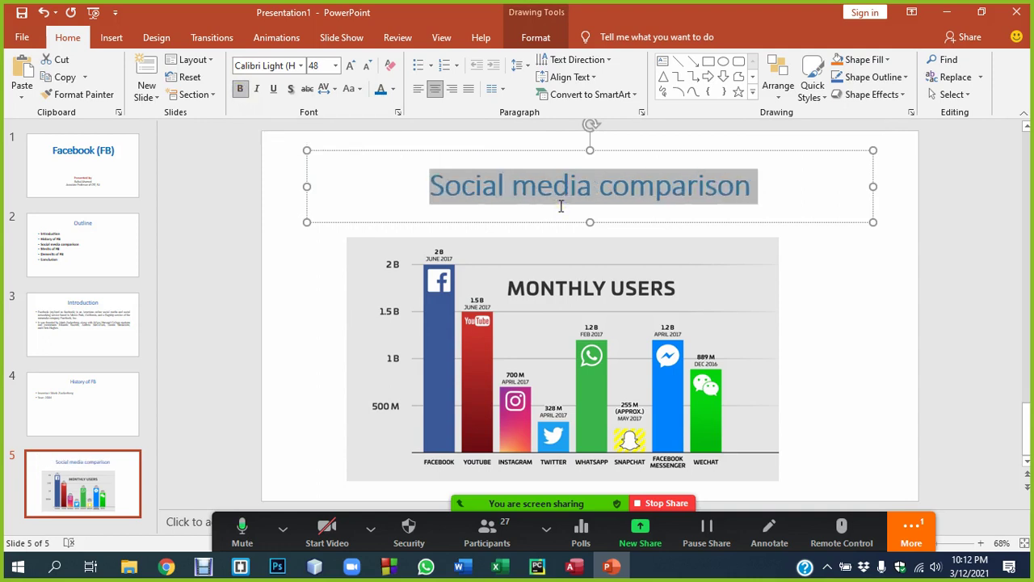
# Nudge the Monthly Users chart picture slightly upward.
pyautogui.click(856, 289)
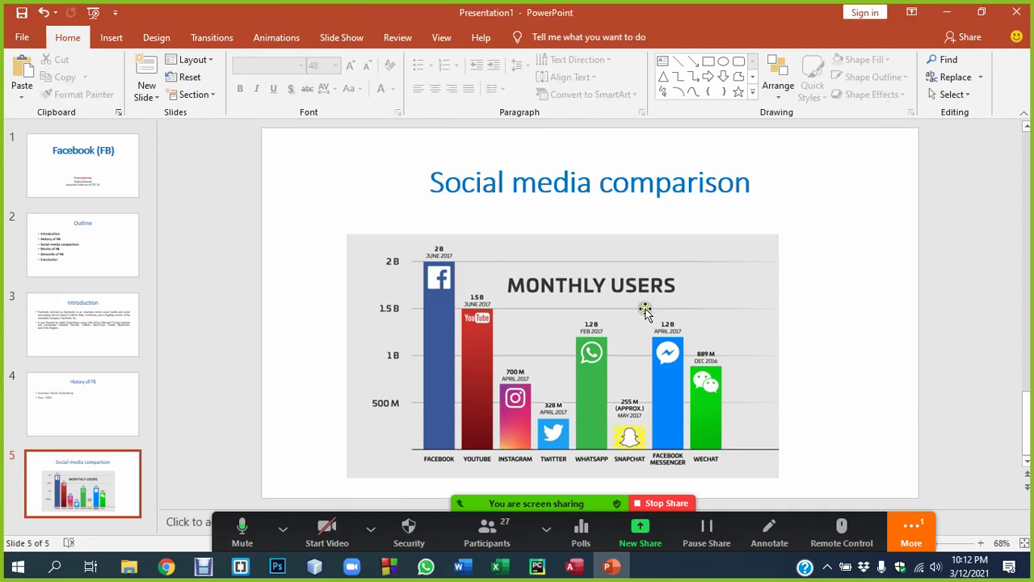
pyautogui.click(614, 252)
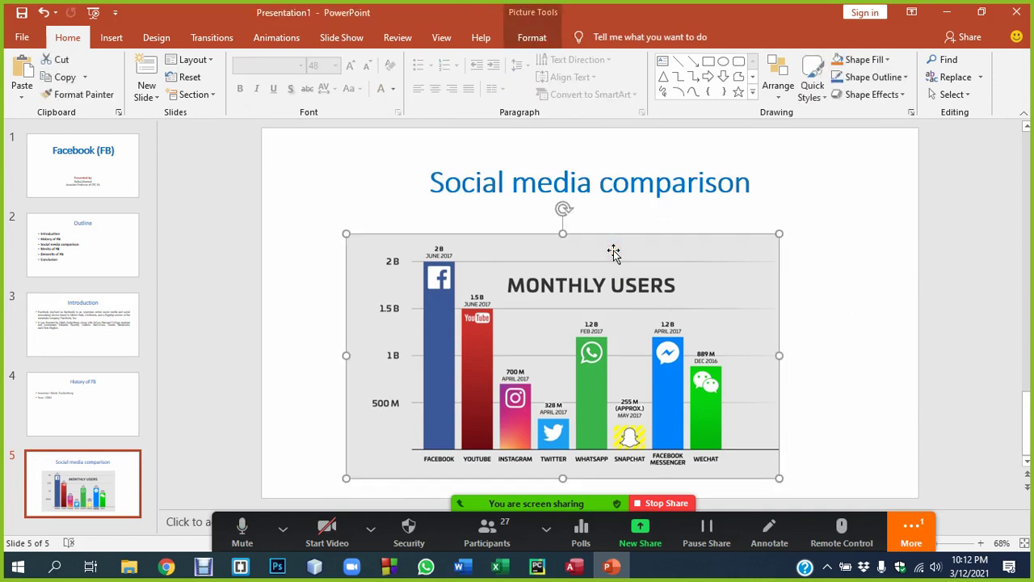
pyautogui.press('Up')
pyautogui.press('Up')
pyautogui.press('Up')
pyautogui.press('Up')
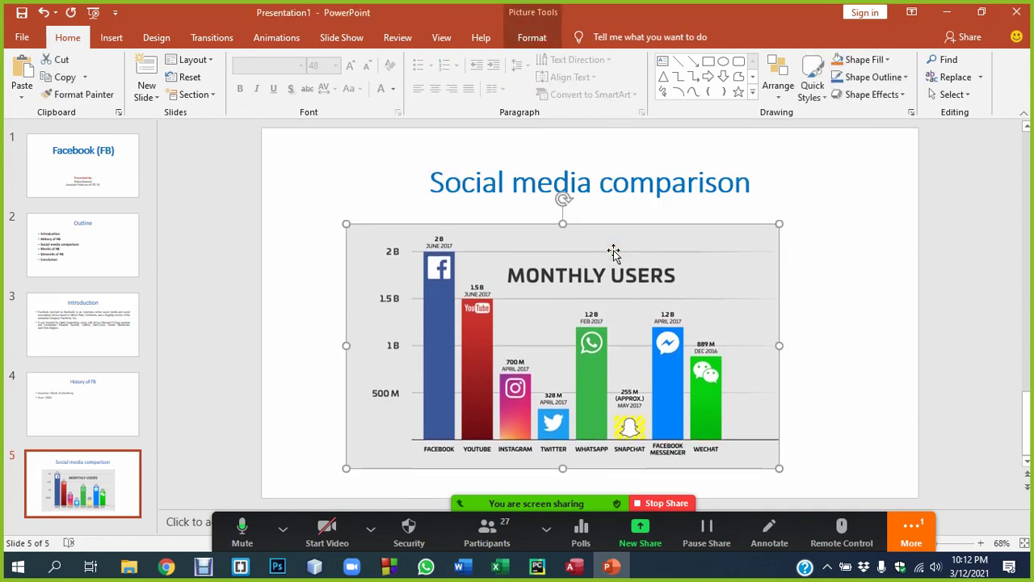
pyautogui.click(905, 531)
pyautogui.click(591, 415)
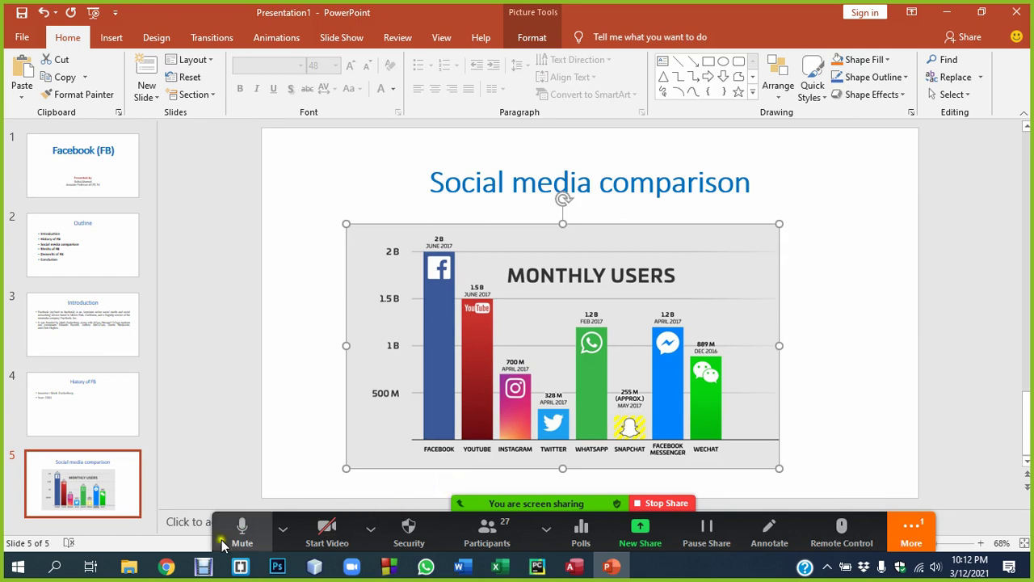
pyautogui.moveTo(231, 525); pyautogui.dragTo(113, 501)
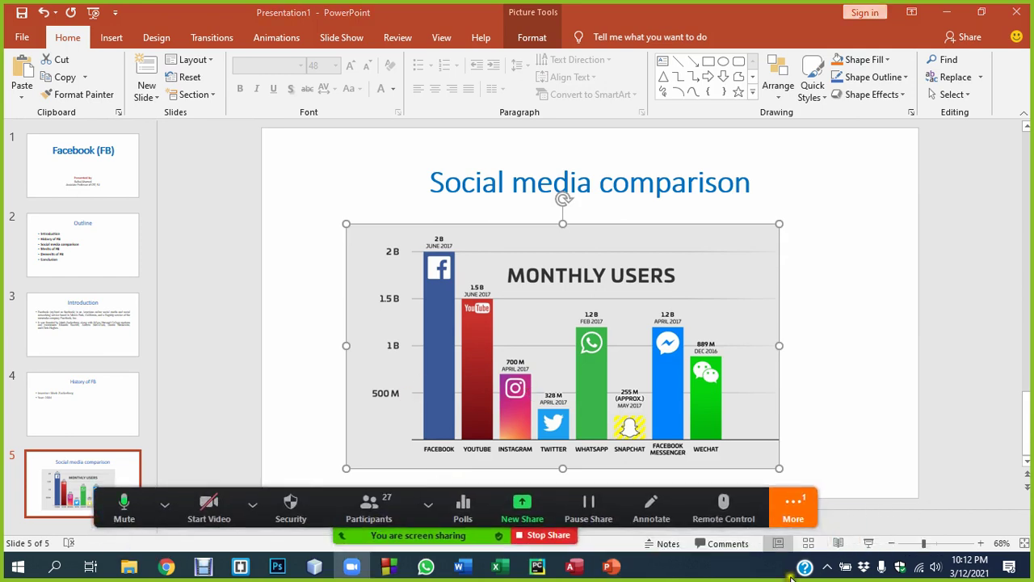
pyautogui.click(868, 544)
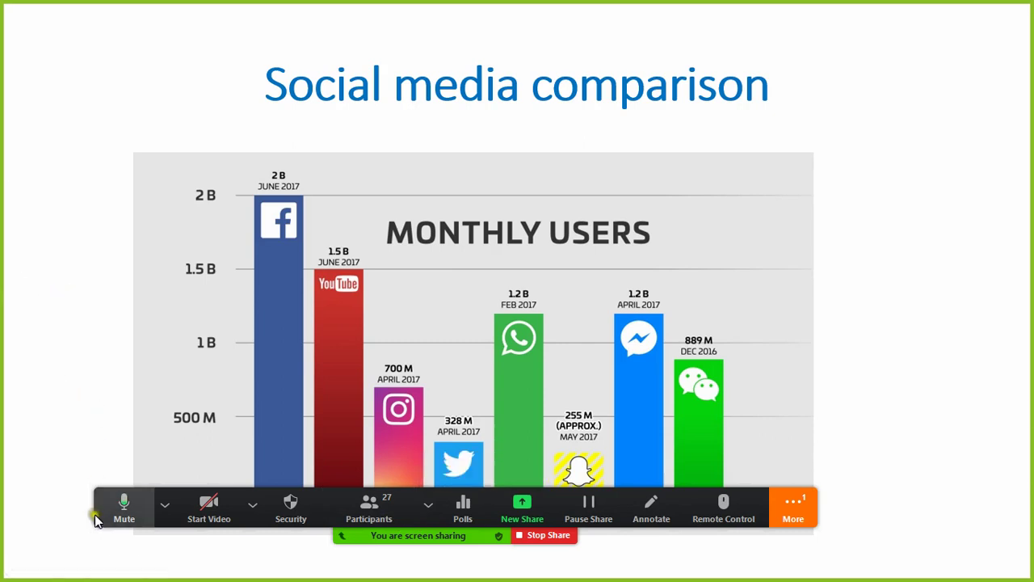
pyautogui.moveTo(95, 518); pyautogui.dragTo(196, 31)
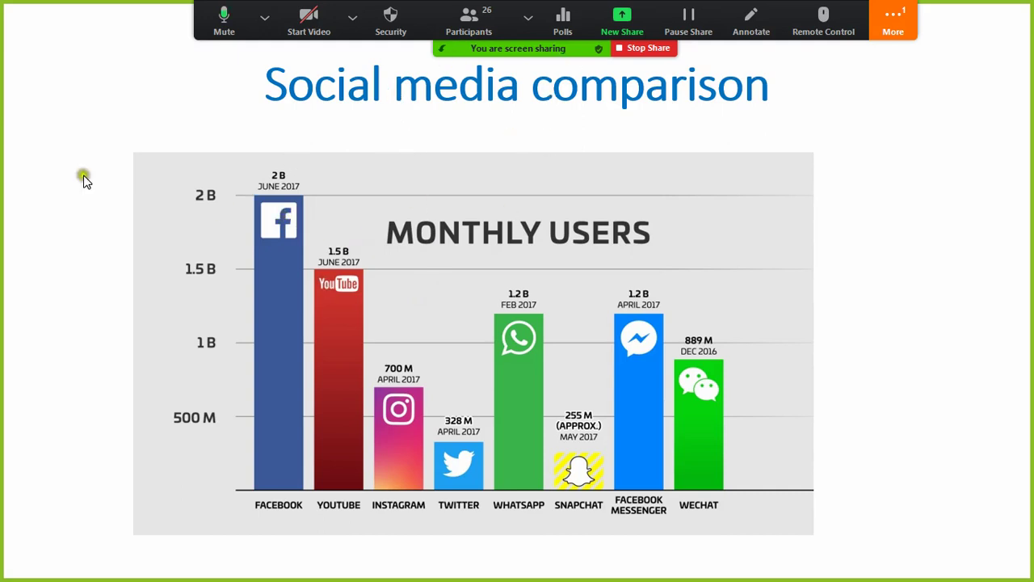
pyautogui.click(55, 99)
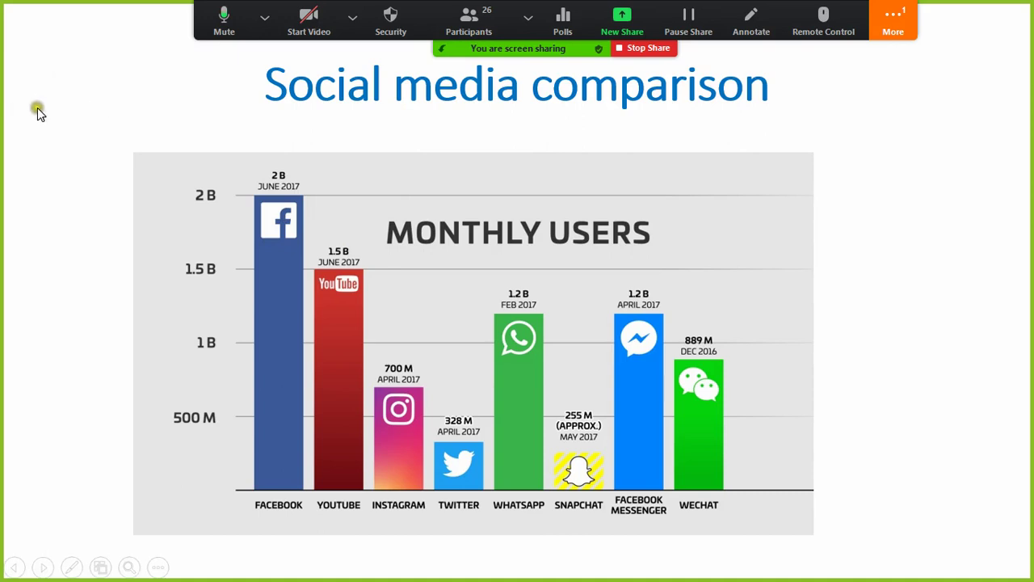
pyautogui.rightClick(52, 65)
# End the slide show and shift the Monthly Users chart slightly on slide 5.
pyautogui.click(103, 282)
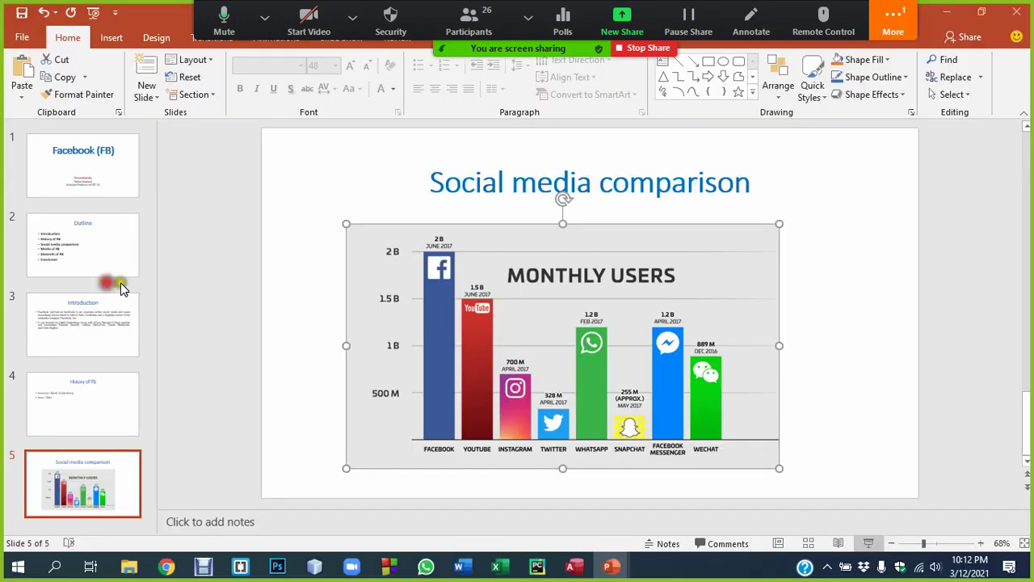
pyautogui.moveTo(383, 237); pyautogui.dragTo(399, 220)
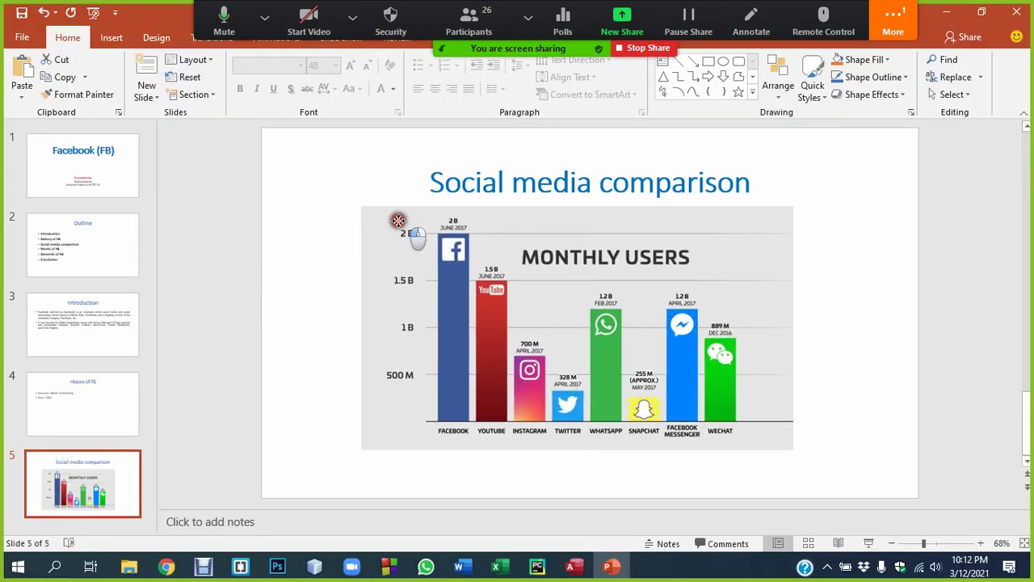
pyautogui.click(845, 338)
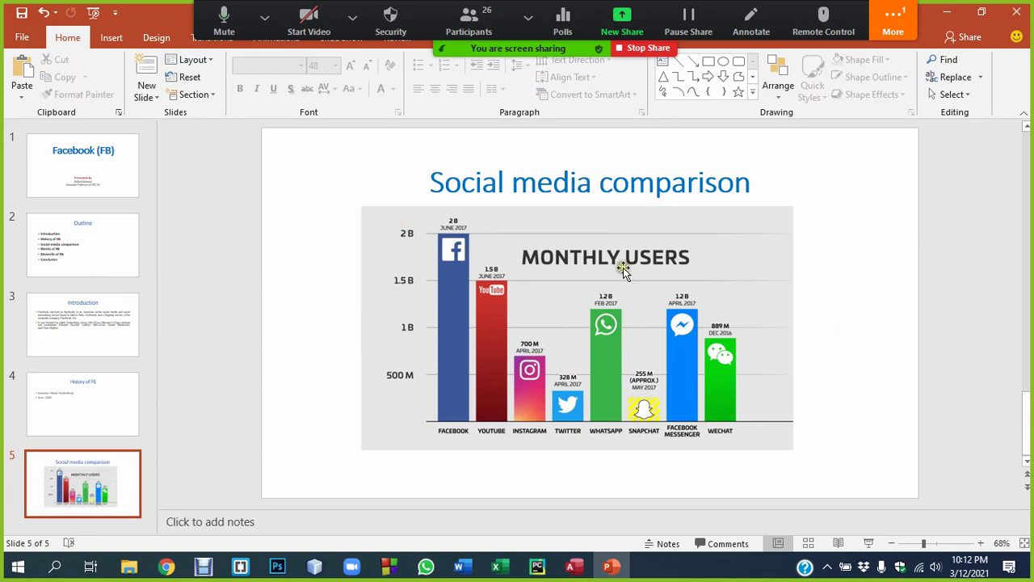
pyautogui.moveTo(554, 224); pyautogui.dragTo(556, 233)
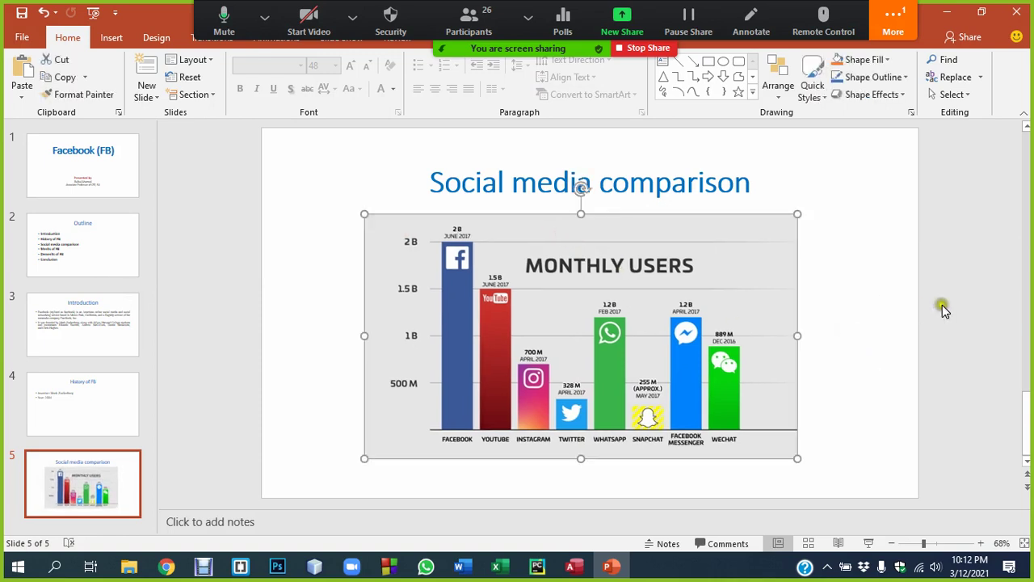
pyautogui.click(893, 305)
pyautogui.click(92, 393)
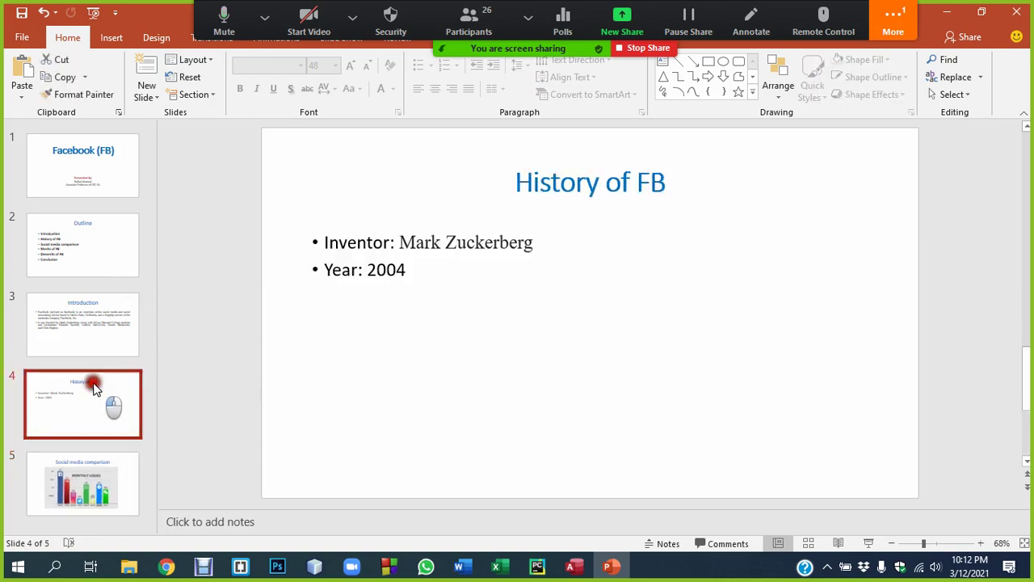
pyautogui.click(82, 311)
pyautogui.click(69, 419)
pyautogui.click(81, 457)
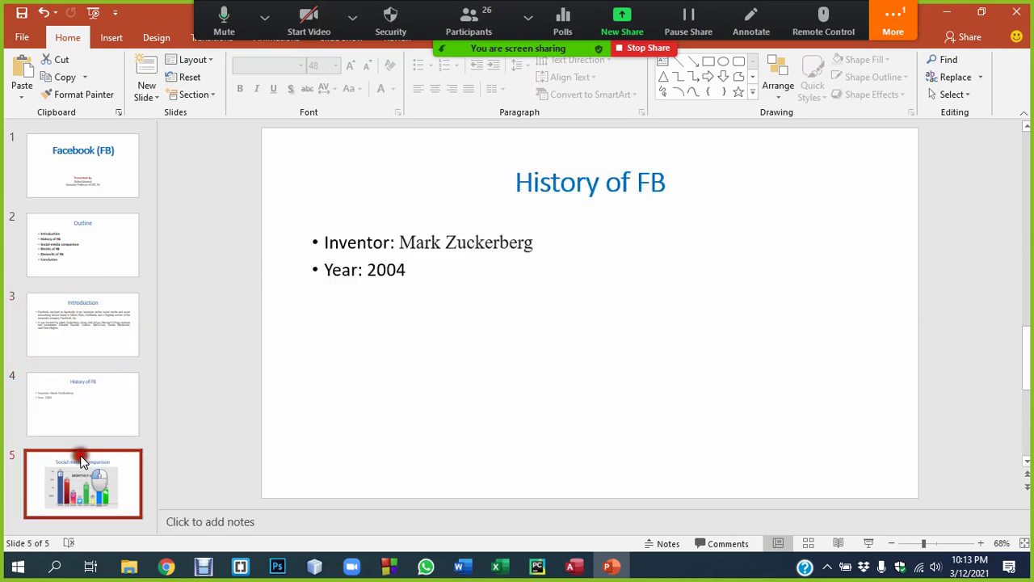
# Create slide 6 'Merits of FB' and slide 7 'Demerits of FB' after the chart slide.
pyautogui.press('Return')
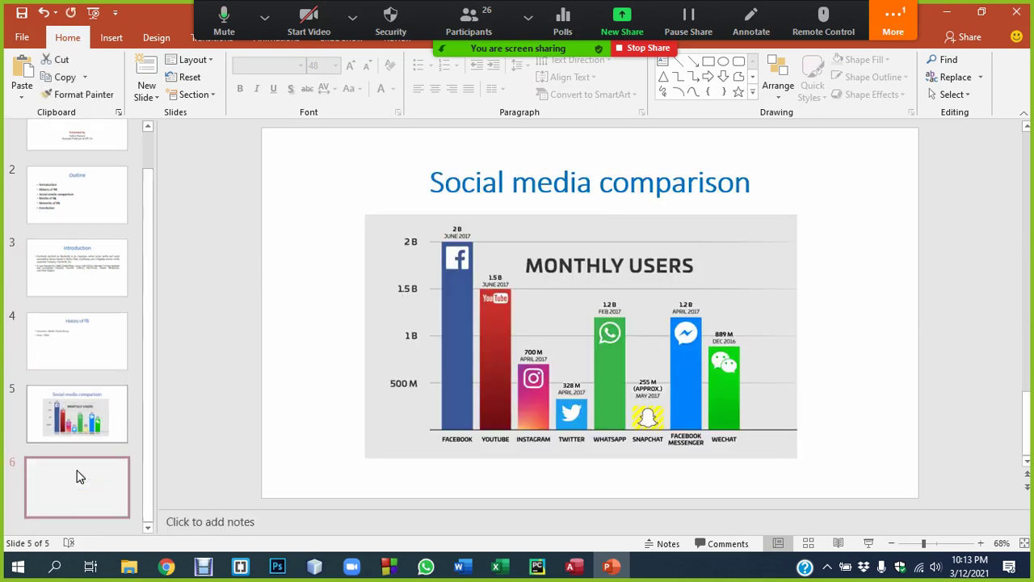
pyautogui.click(356, 182)
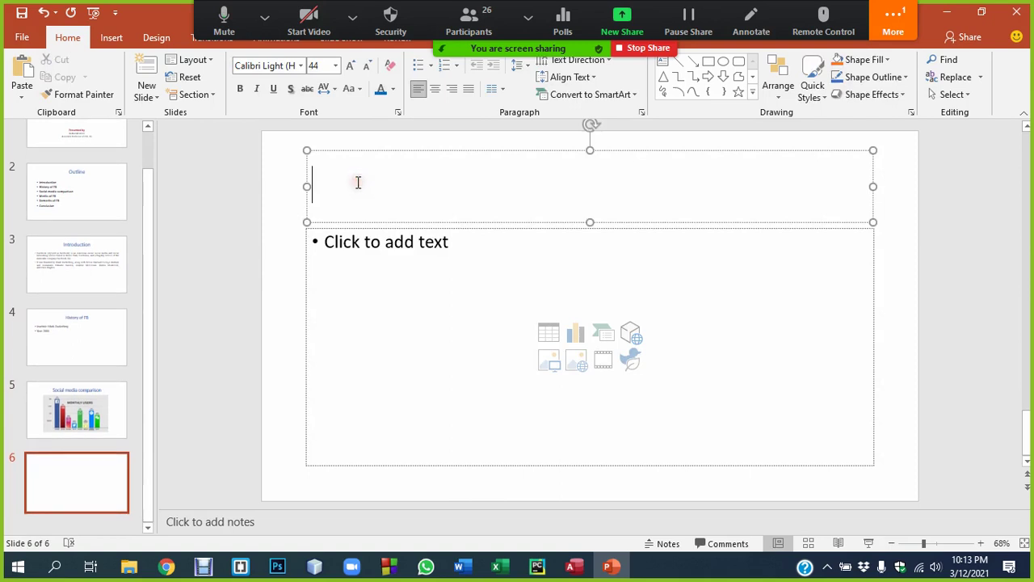
pyautogui.write('Meri')
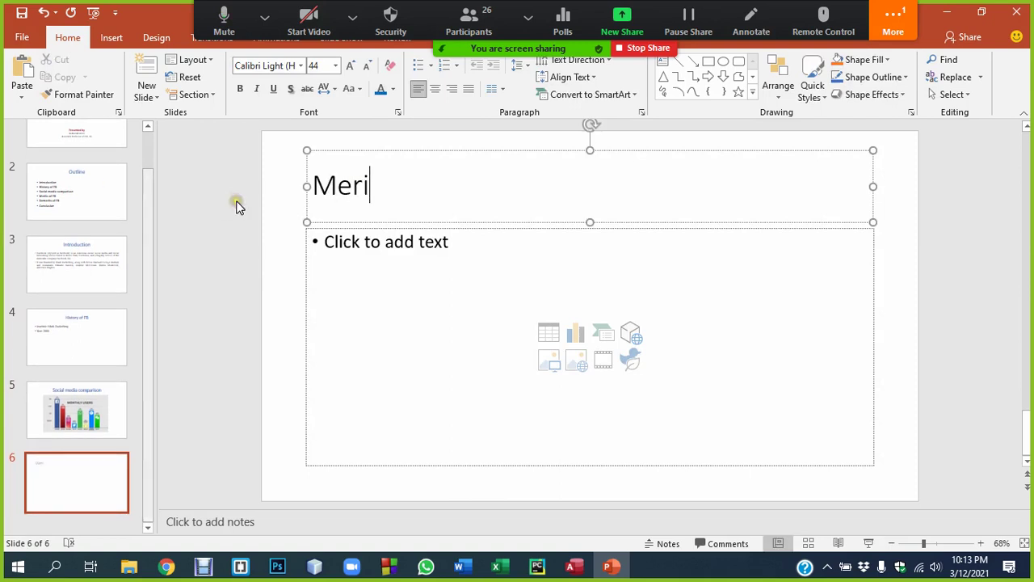
pyautogui.write('ts of FB')
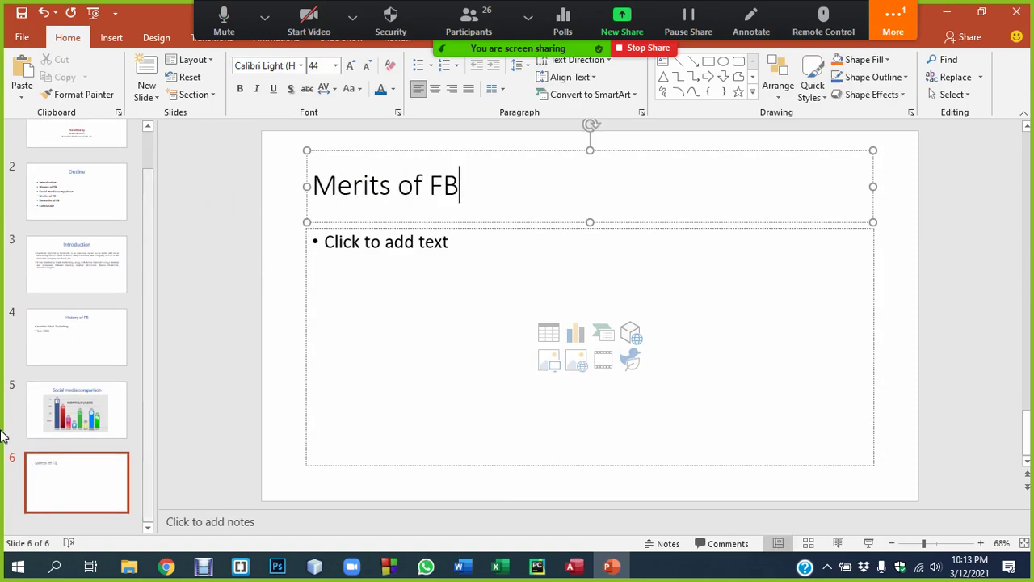
pyautogui.click(69, 490)
pyautogui.press('Return')
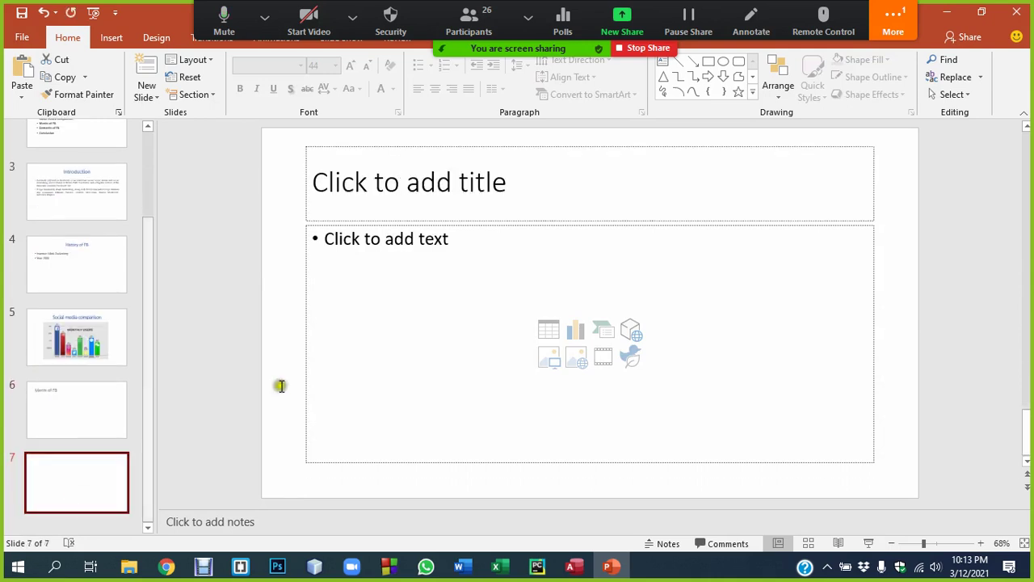
pyautogui.click(370, 186)
pyautogui.write('De')
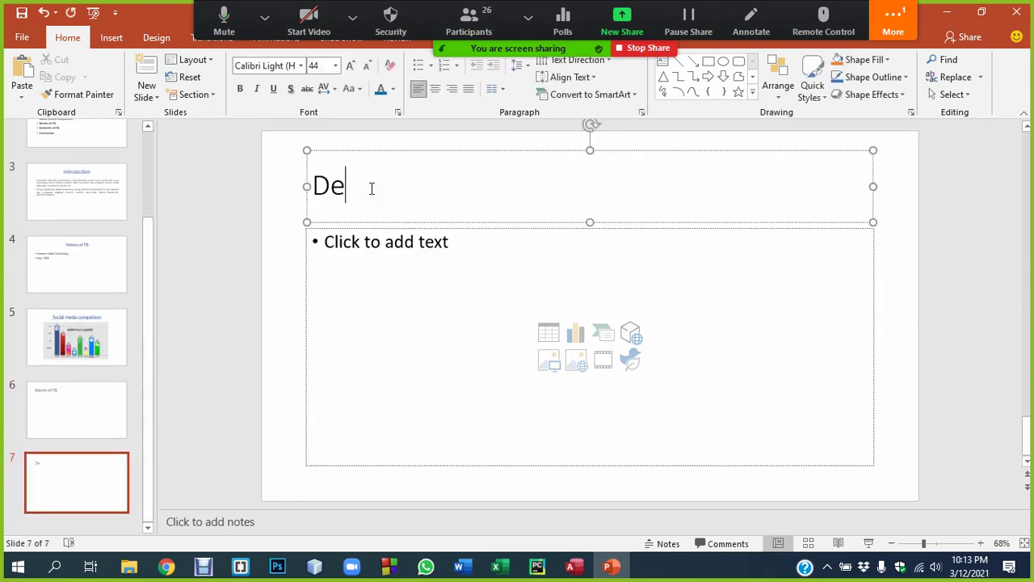
pyautogui.write('merits of ')
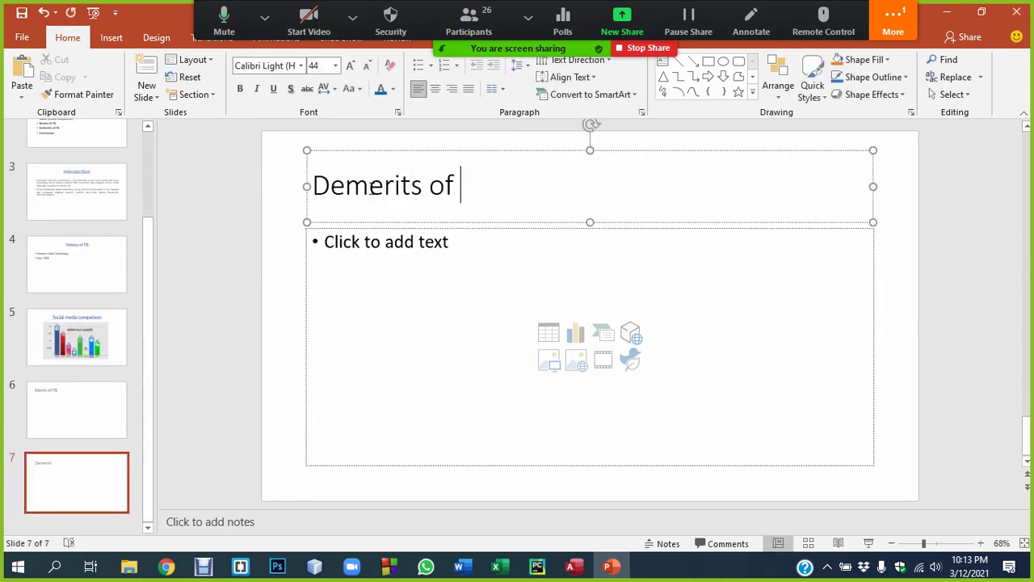
pyautogui.write('FB')
# Add a new slide 8 with the title 'Conclusion'.
pyautogui.click(58, 475)
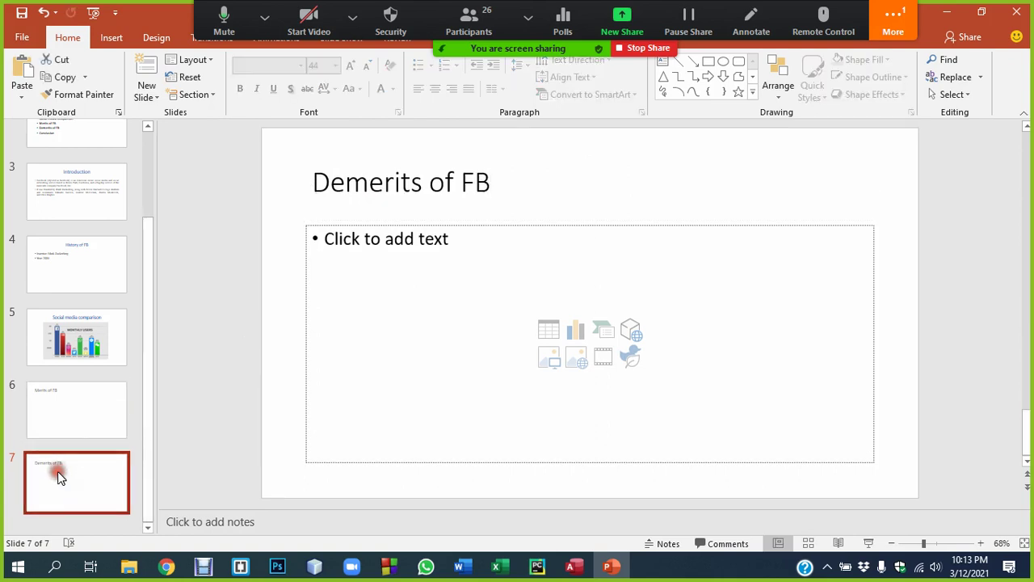
pyautogui.press('Return')
pyautogui.click(355, 185)
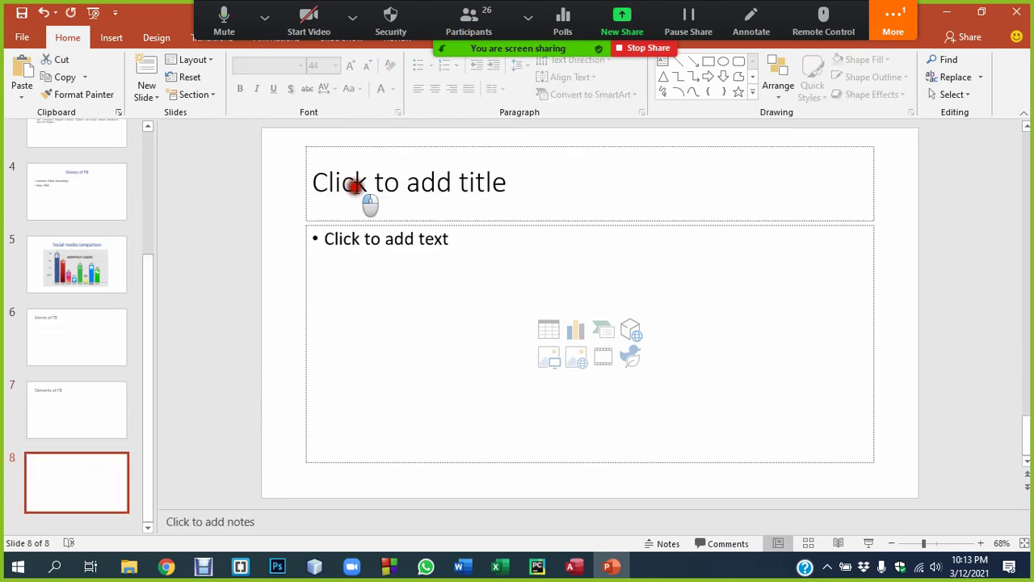
pyautogui.write('Concl')
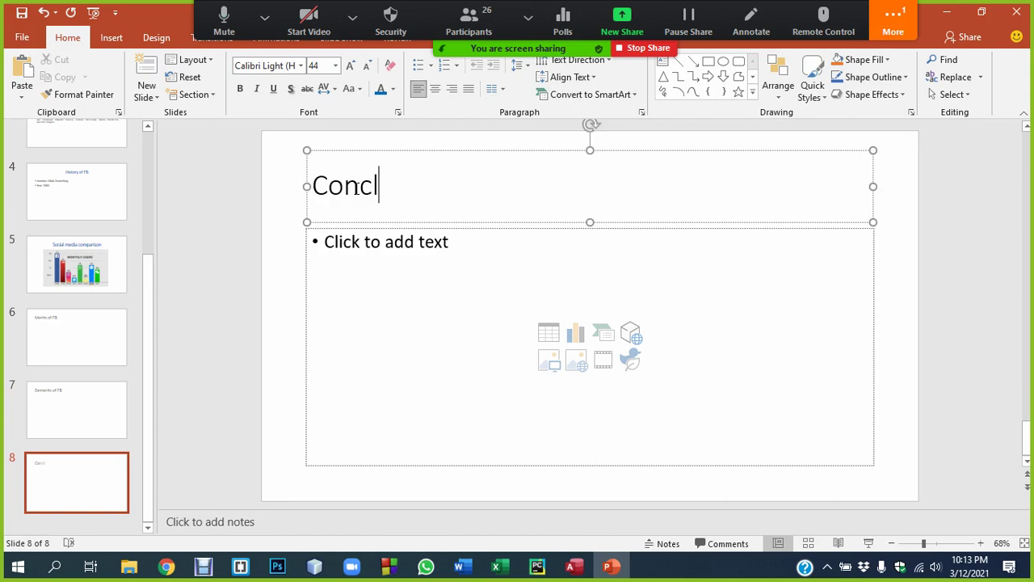
pyautogui.write('usion')
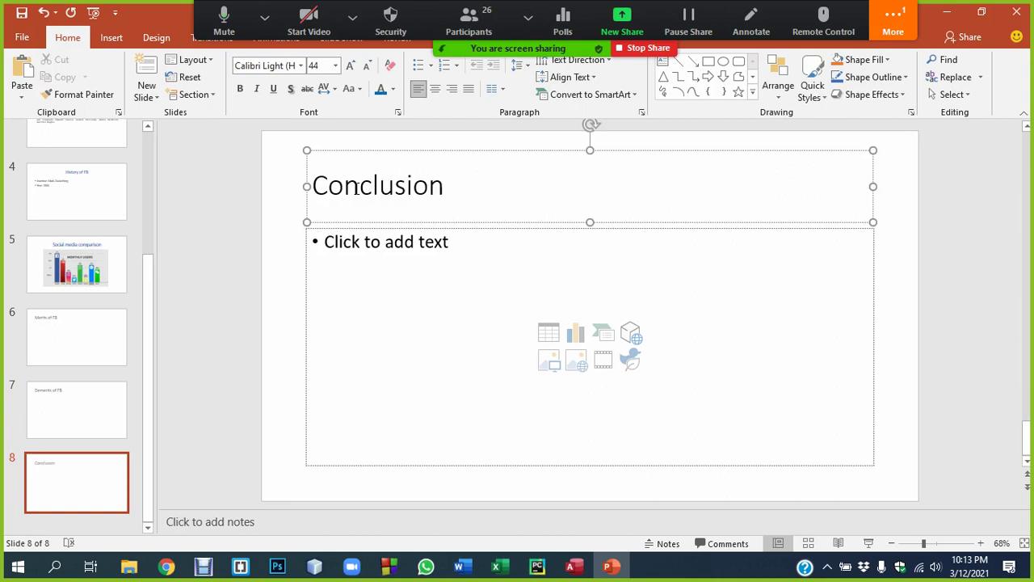
# Make the Conclusion title bold, centred, blue and 54 pt.
pyautogui.doubleClick(356, 187)
pyautogui.hotkey('ctrl', 'b')
pyautogui.hotkey('ctrl', 'e')
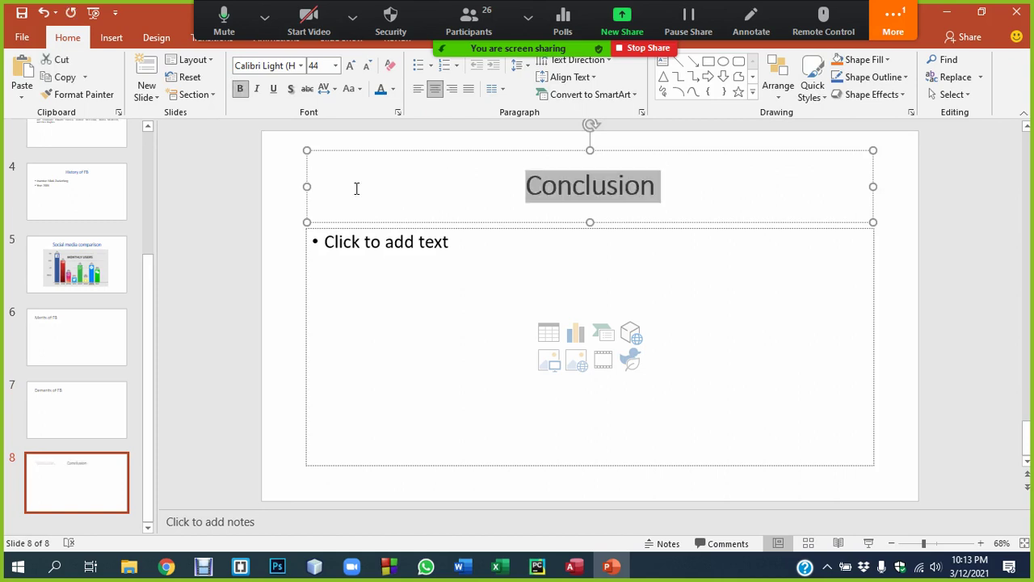
pyautogui.click(381, 91)
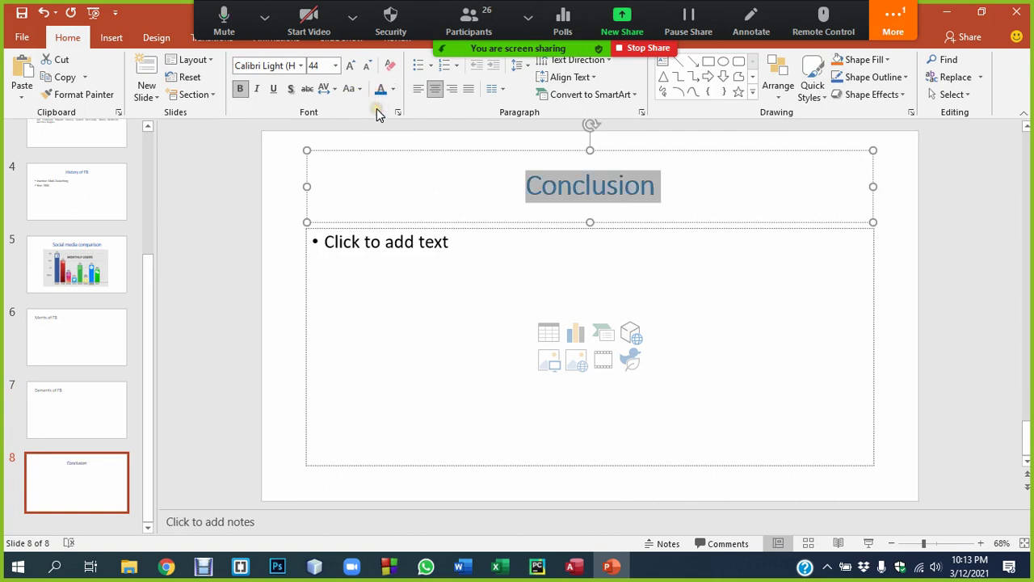
pyautogui.hotkey('ctrl', 'shift', '.')
pyautogui.hotkey('ctrl', 'shift', '.')
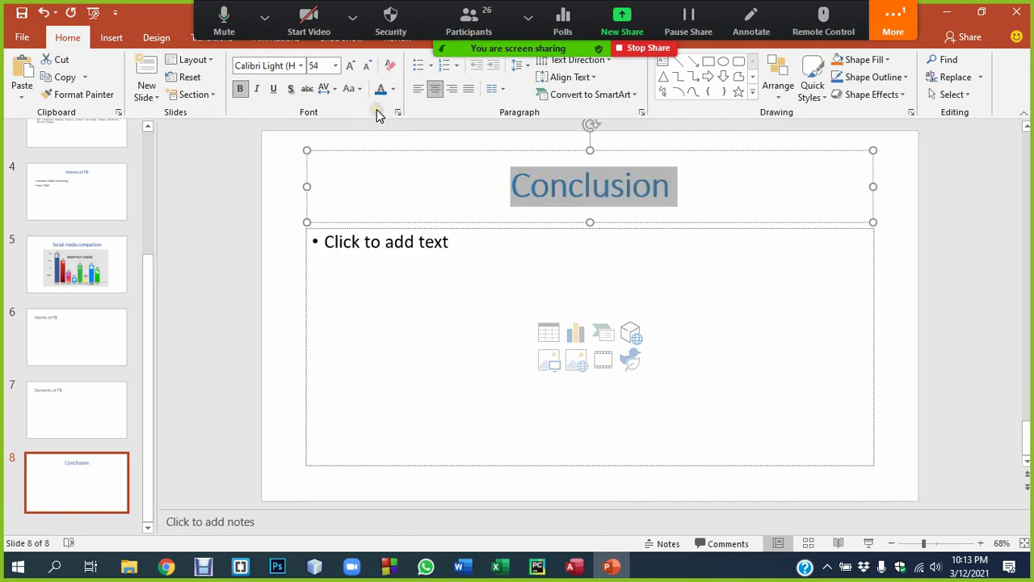
# Make the 'Demerits of FB' title bold, centred, blue and 54 pt.
pyautogui.click(40, 414)
pyautogui.click(431, 185)
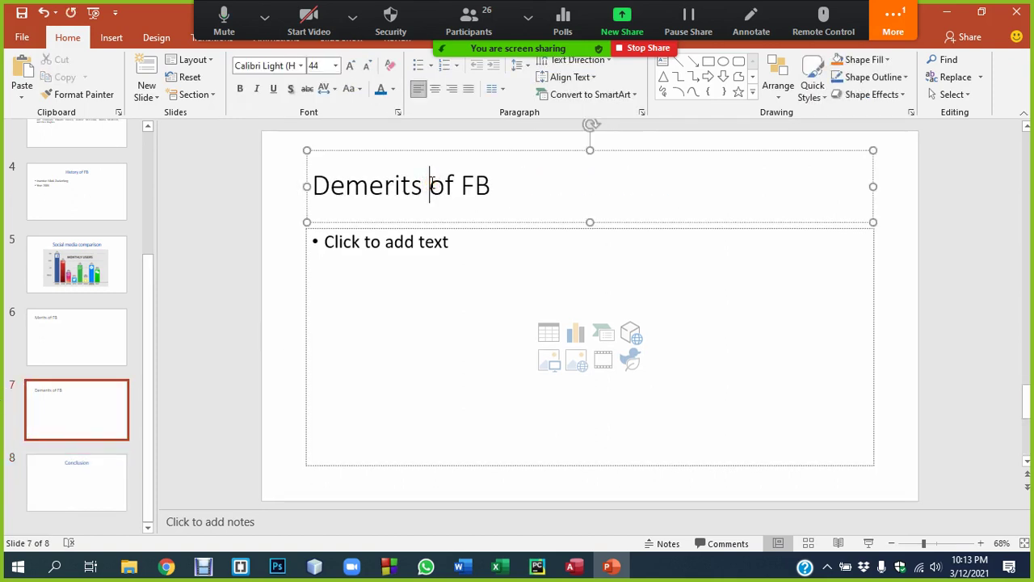
pyautogui.hotkey('ctrl', 'a')
pyautogui.hotkey('ctrl', 'b')
pyautogui.hotkey('ctrl', 'e')
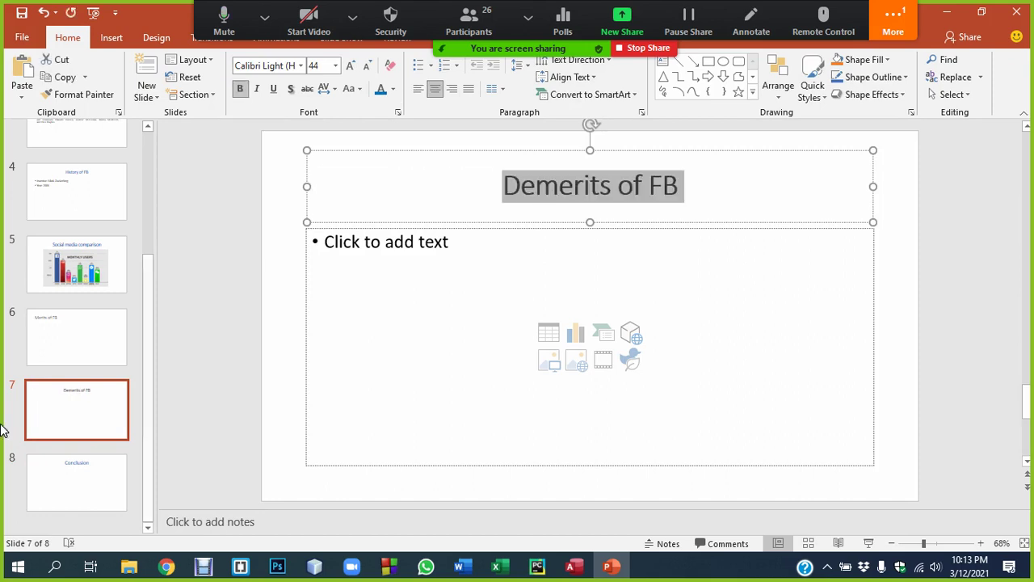
pyautogui.click(264, 17)
pyautogui.click(238, 202)
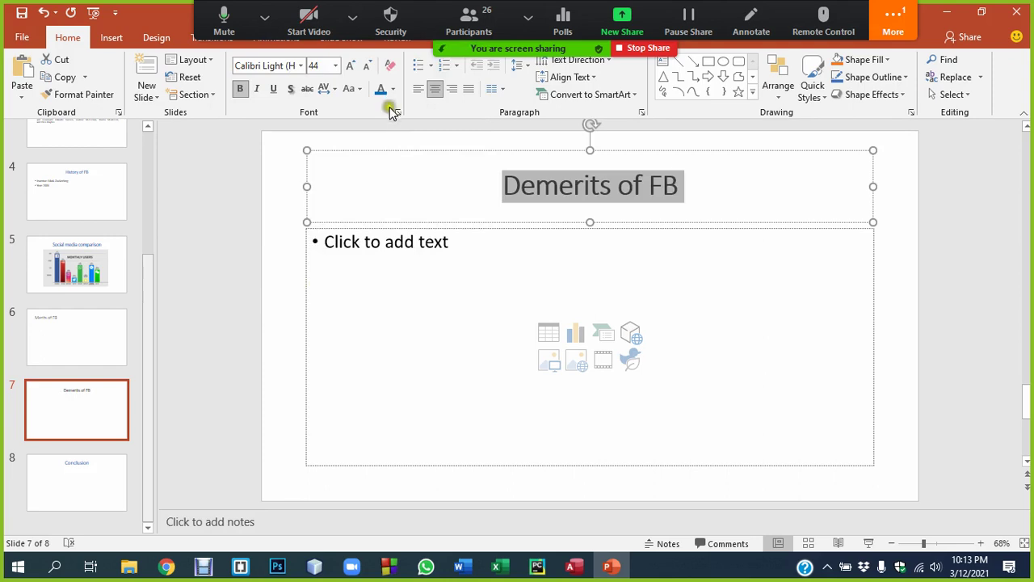
pyautogui.hotkey('ctrl', ']')
pyautogui.hotkey('ctrl', ']')
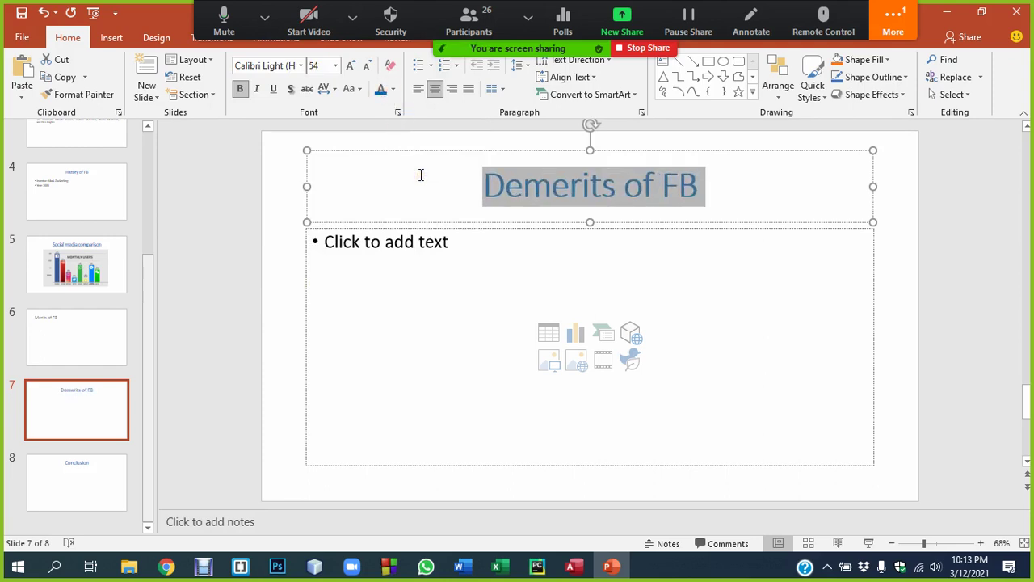
# Centre the 'Merits of FB' title, set it to 48 pt blue, and review slides 7 and 8.
pyautogui.click(85, 337)
pyautogui.click(381, 184)
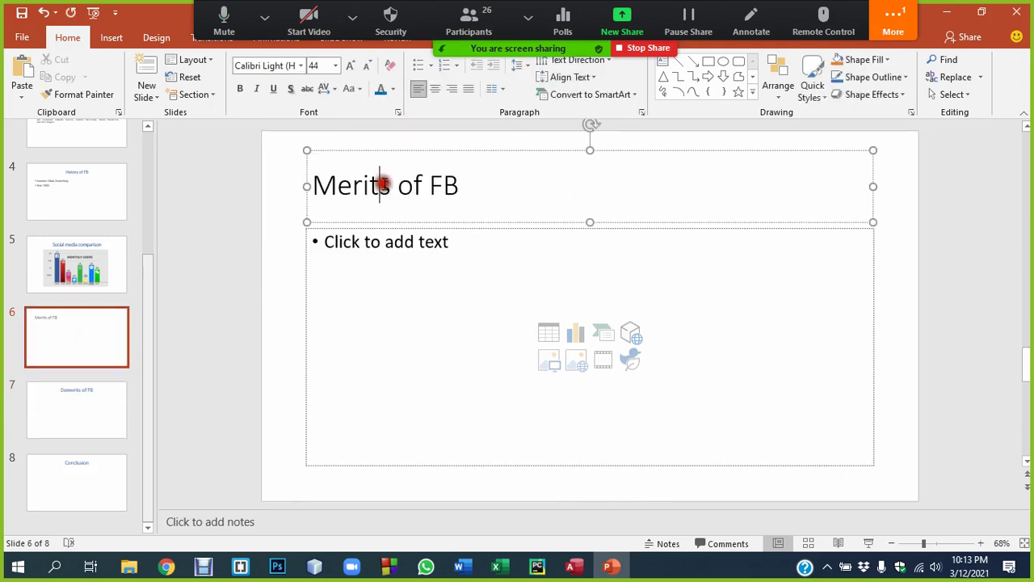
pyautogui.hotkey('ctrl', 'a')
pyautogui.hotkey('ctrl', 'e')
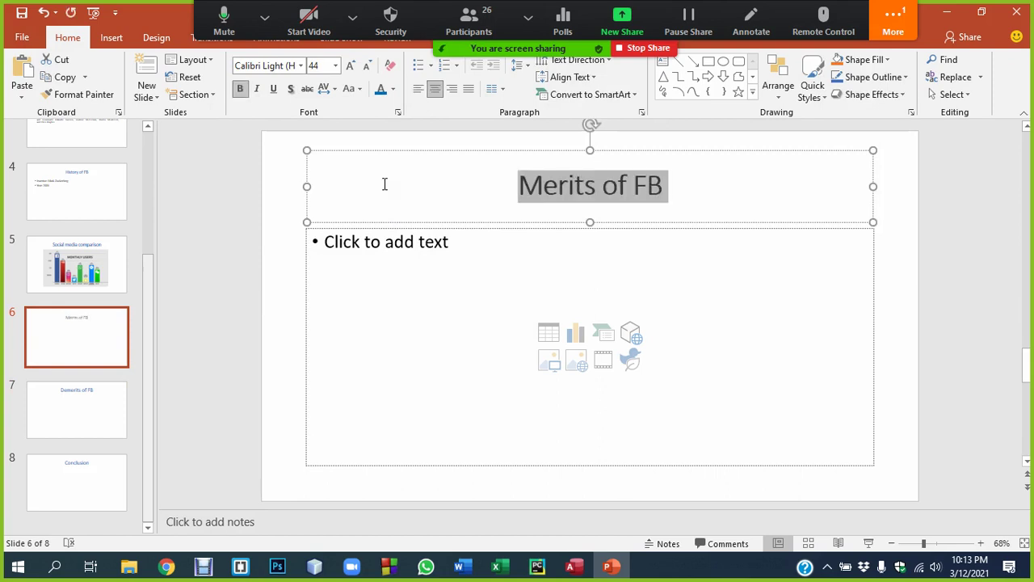
pyautogui.hotkey('ctrl', 'shift', '.')
pyautogui.hotkey('ctrl', 'shift', '.')
pyautogui.hotkey('ctrl', 'shift', '.')
pyautogui.hotkey('ctrl', 'shift', ',')
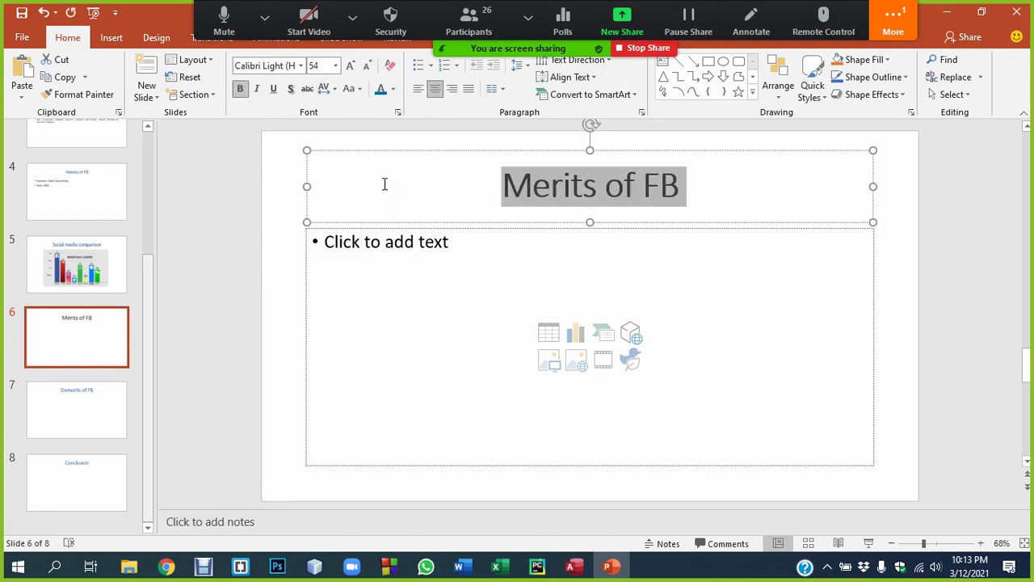
pyautogui.hotkey('ctrl', 'shift', ',')
pyautogui.click(381, 90)
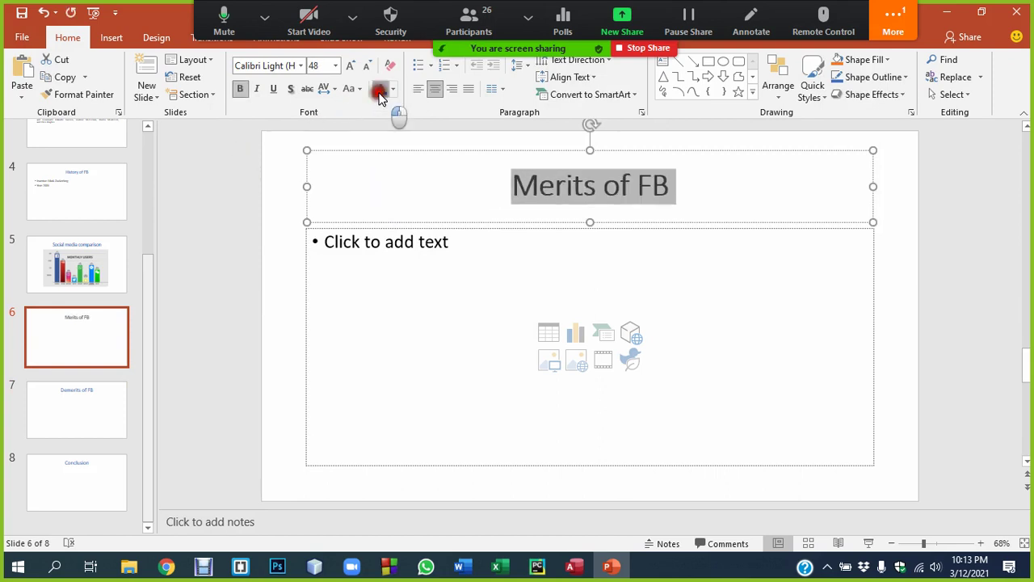
pyautogui.click(77, 418)
pyautogui.click(57, 472)
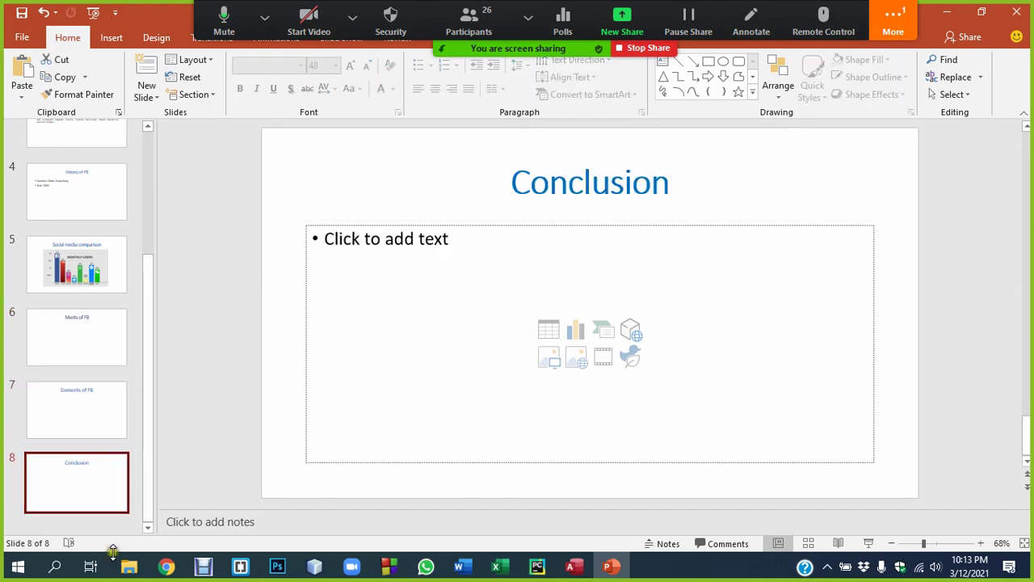
# Bring the Google results window forward and move the meeting controls aside.
pyautogui.click(80, 317)
pyautogui.click(167, 565)
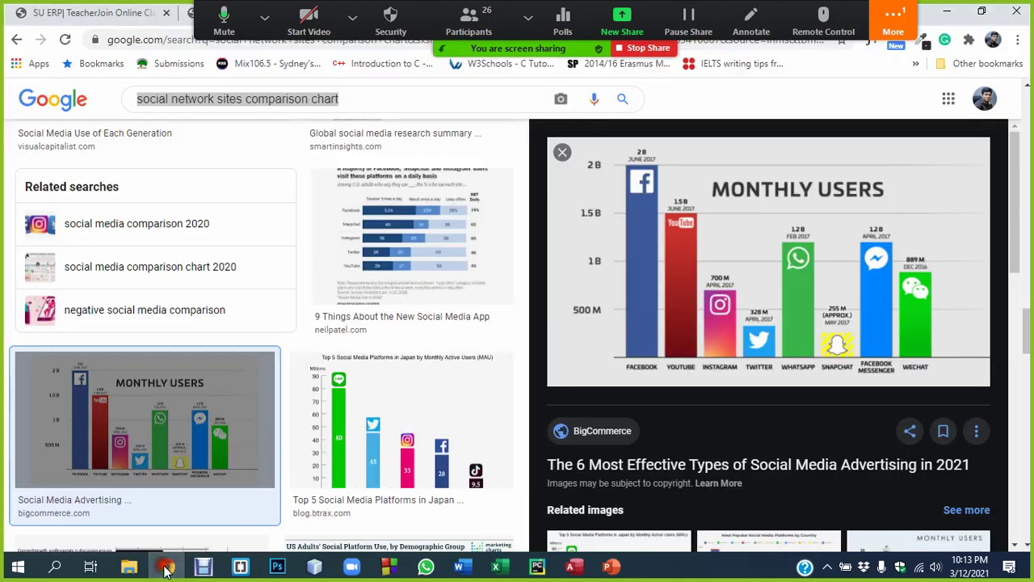
pyautogui.click(265, 17)
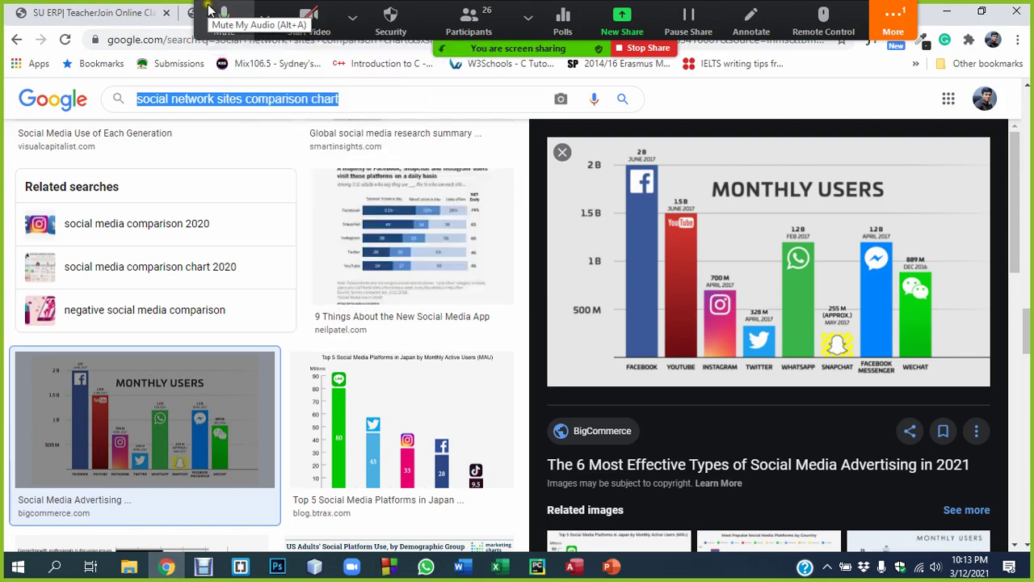
pyautogui.moveTo(198, 26); pyautogui.dragTo(56, 537)
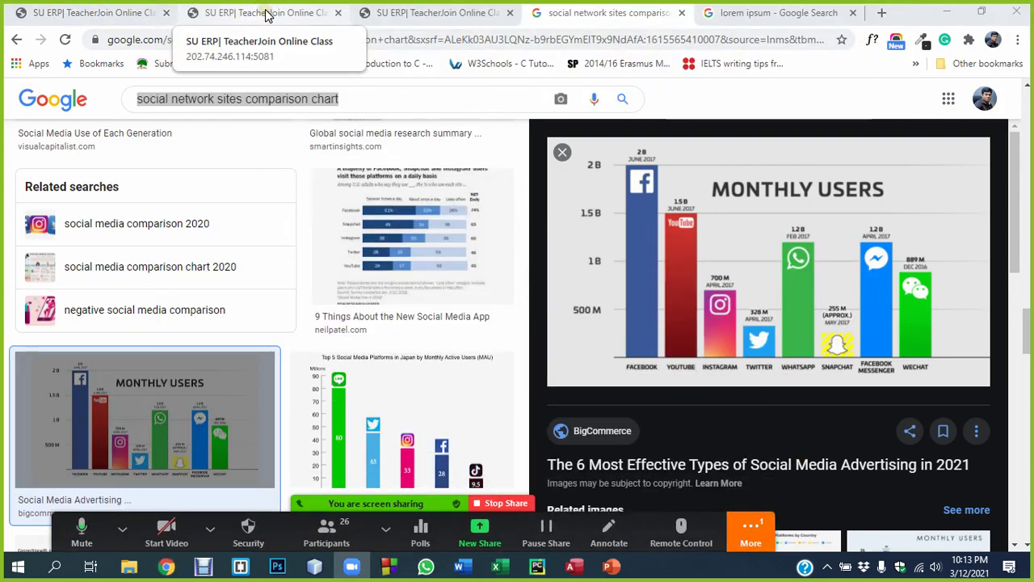
pyautogui.click(510, 42)
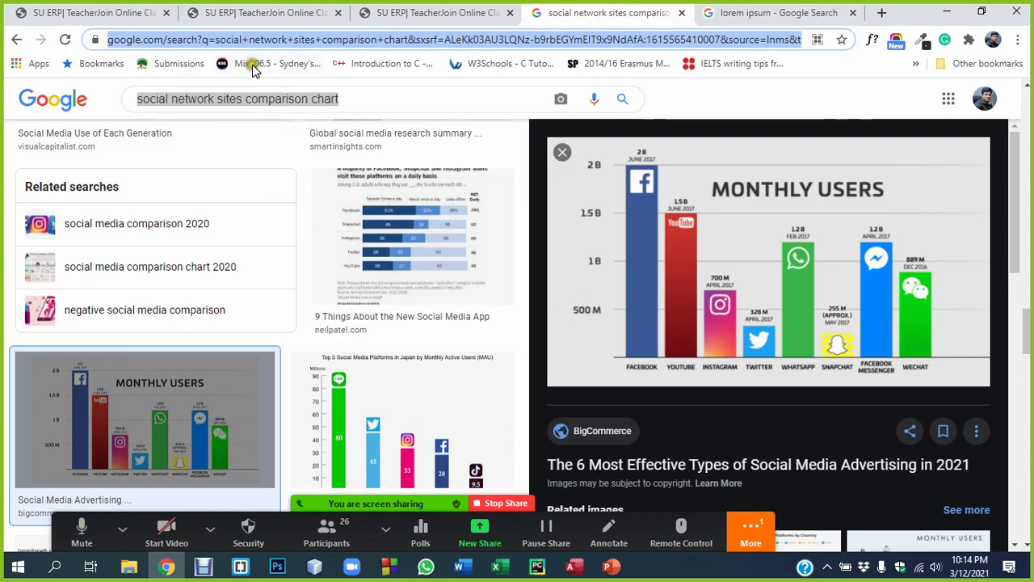
# Search Google for 'merits of facebook' and show All results.
pyautogui.click(347, 101)
pyautogui.moveTo(347, 100); pyautogui.dragTo(119, 97)
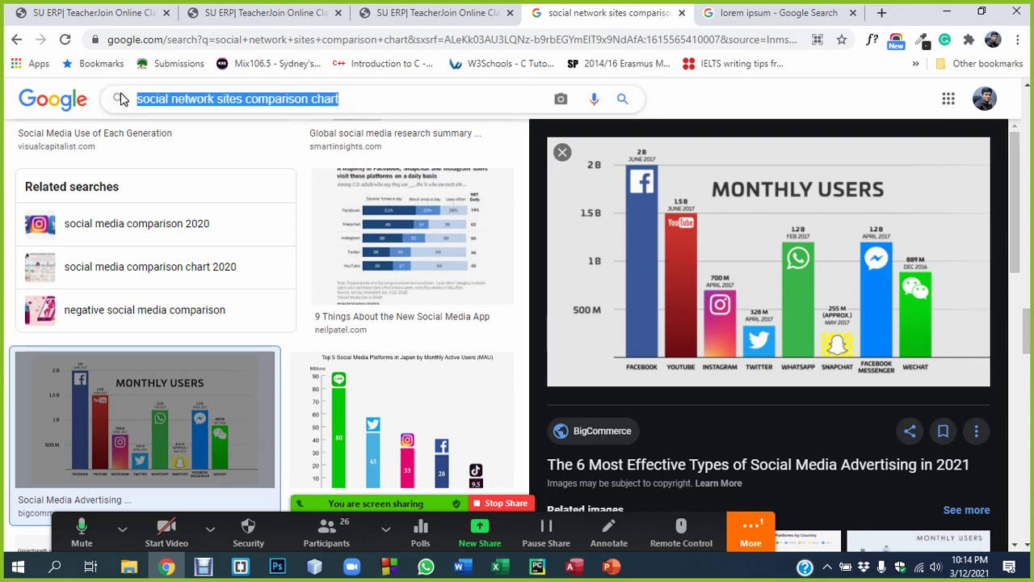
pyautogui.write('merits of')
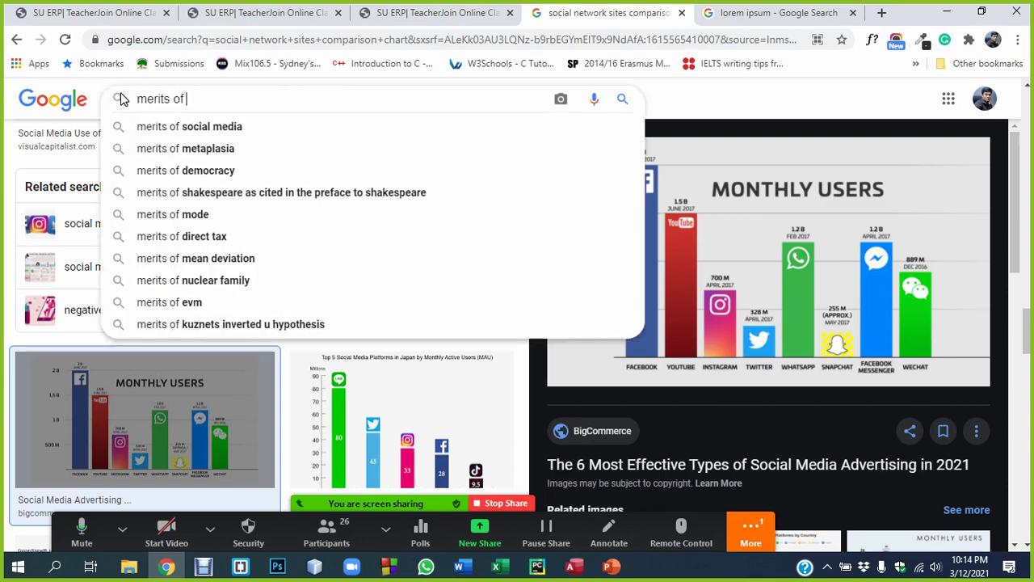
pyautogui.write(' Face')
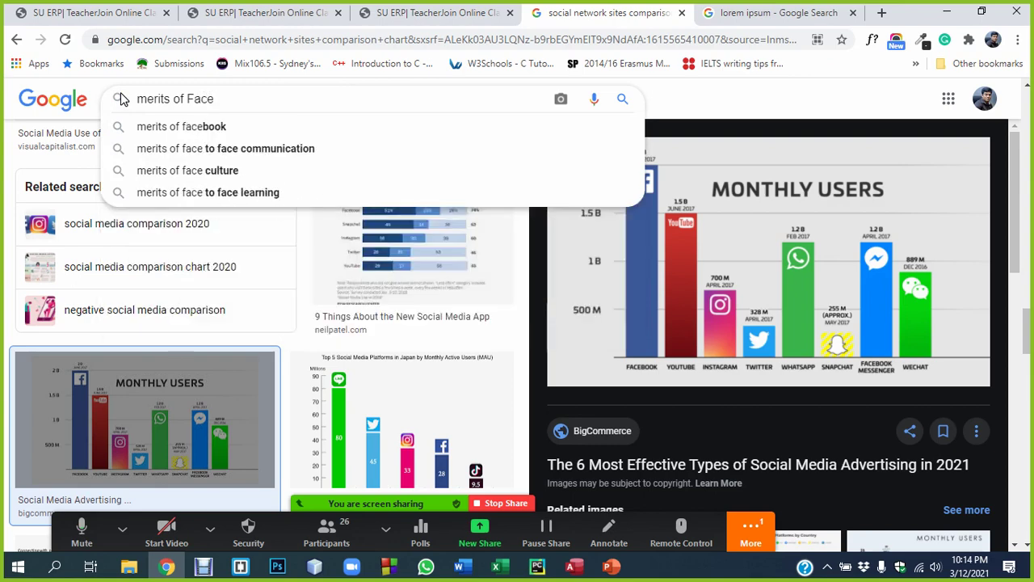
pyautogui.press('Down')
pyautogui.press('Return')
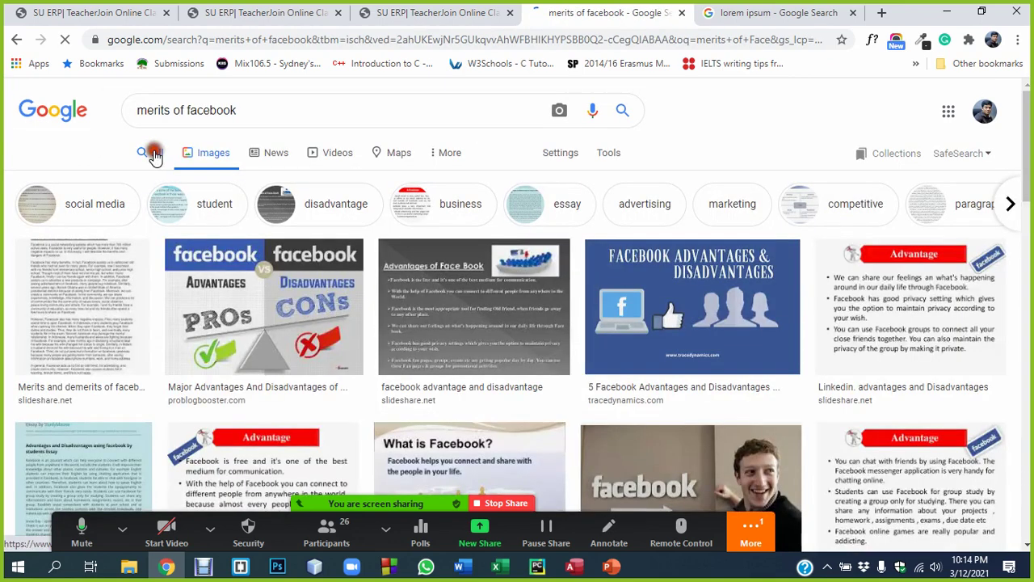
pyautogui.click(155, 153)
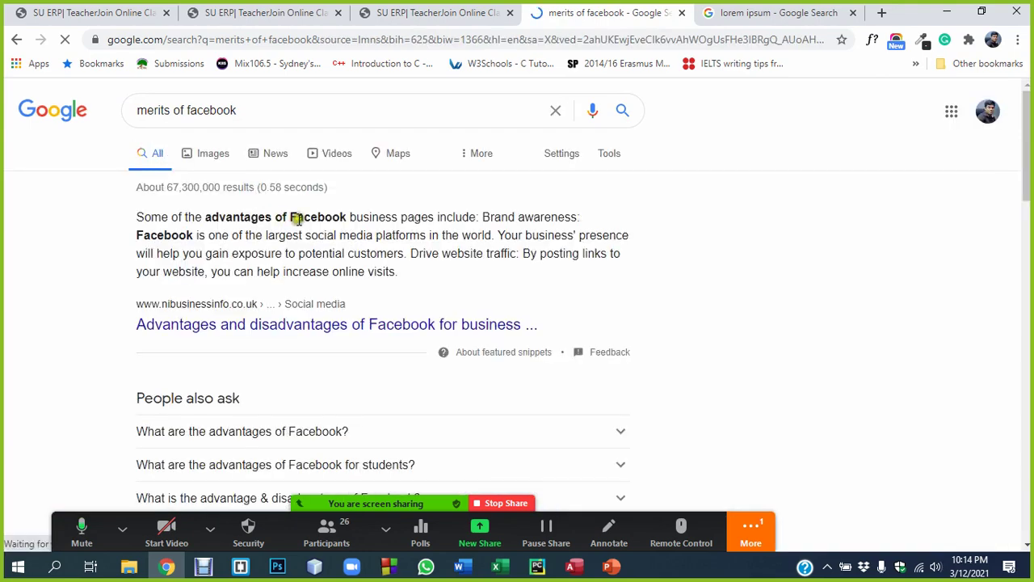
# Open the ShoutMeLoud and burkhartmarketing results in new tabs.
pyautogui.scroll(-2, 387, 269)
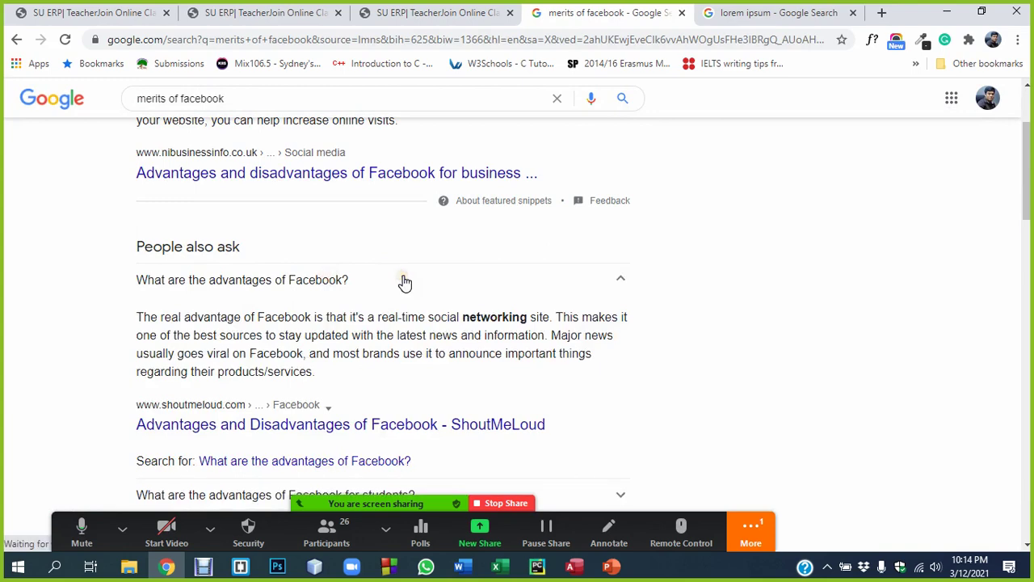
pyautogui.scroll(-3, 404, 282)
pyautogui.scroll(-3, 368, 306)
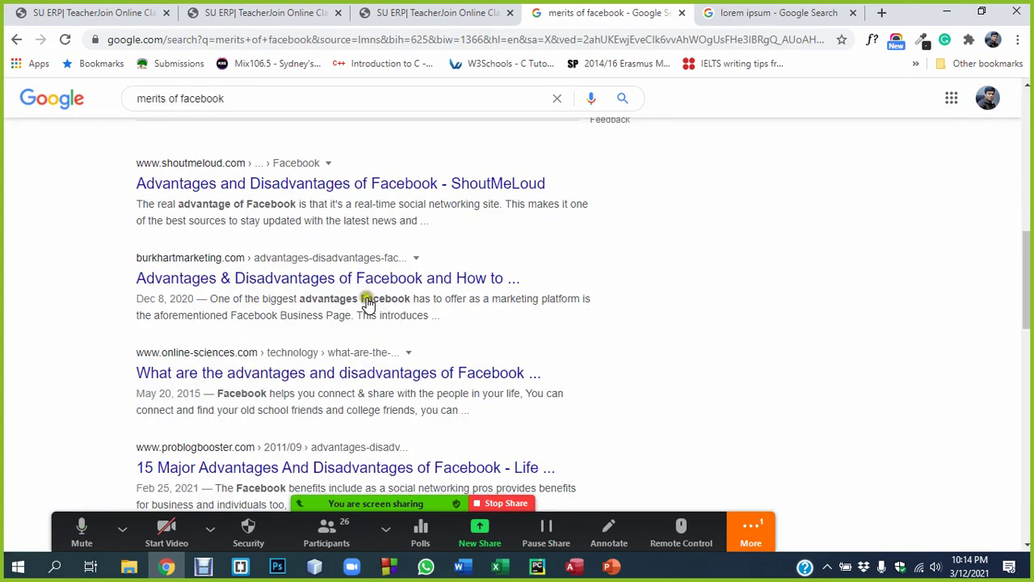
pyautogui.middleClick(364, 186)
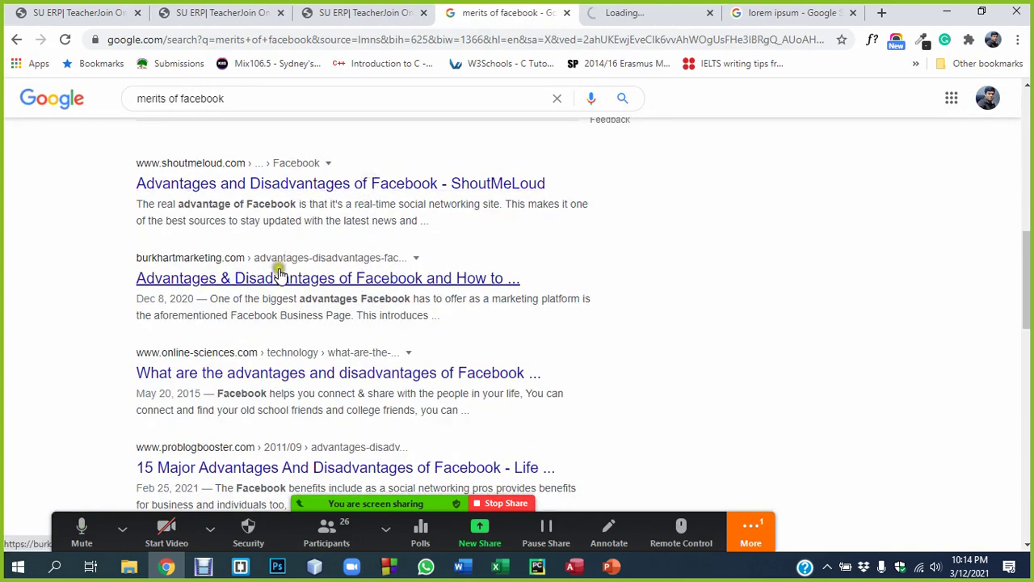
pyautogui.middleClick(279, 278)
# Switch to the ShoutMeLoud article tab and scroll through the article.
pyautogui.click(577, 14)
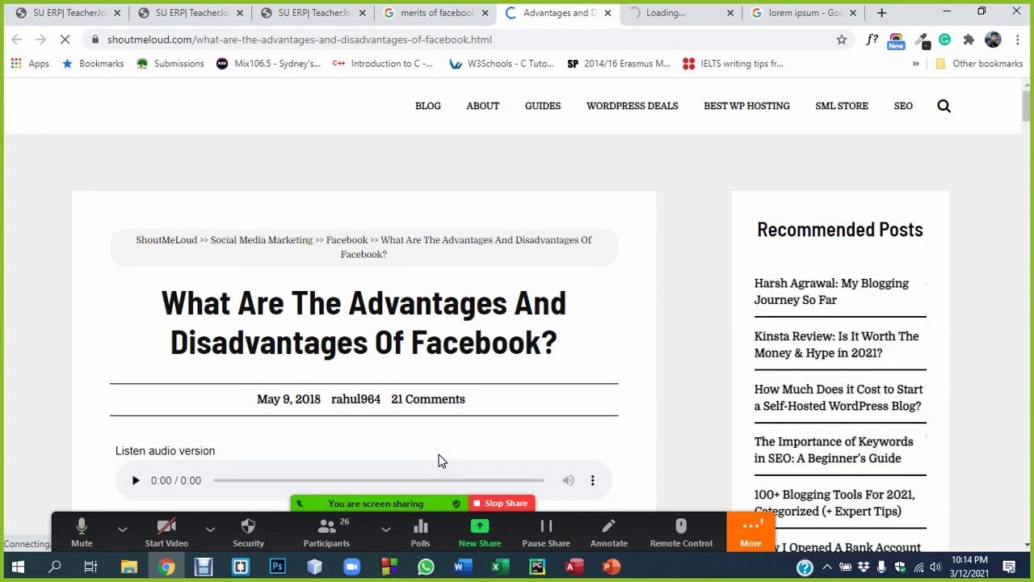
pyautogui.scroll(-3, 390, 282)
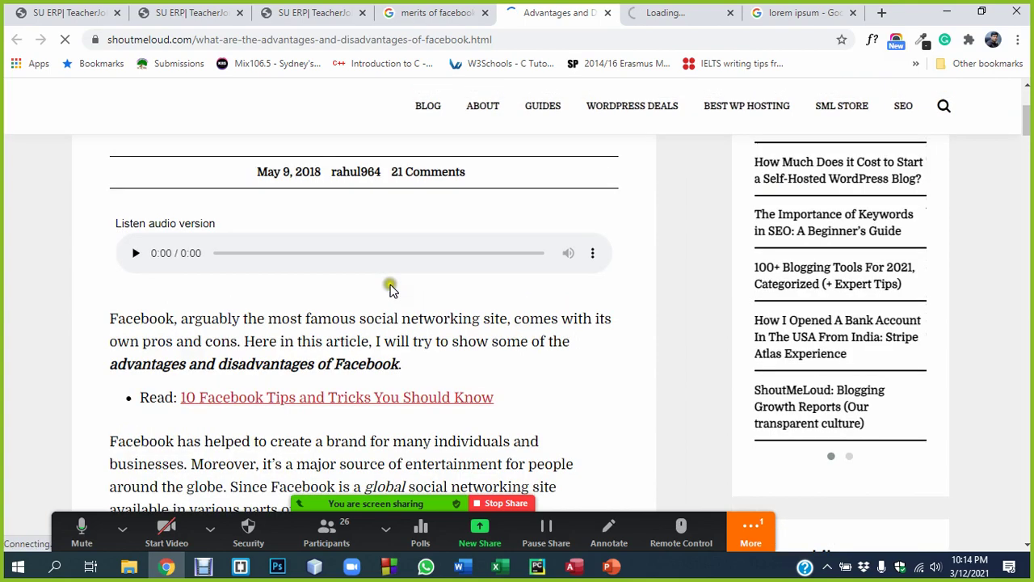
pyautogui.scroll(-3, 391, 289)
pyautogui.scroll(-5, 390, 291)
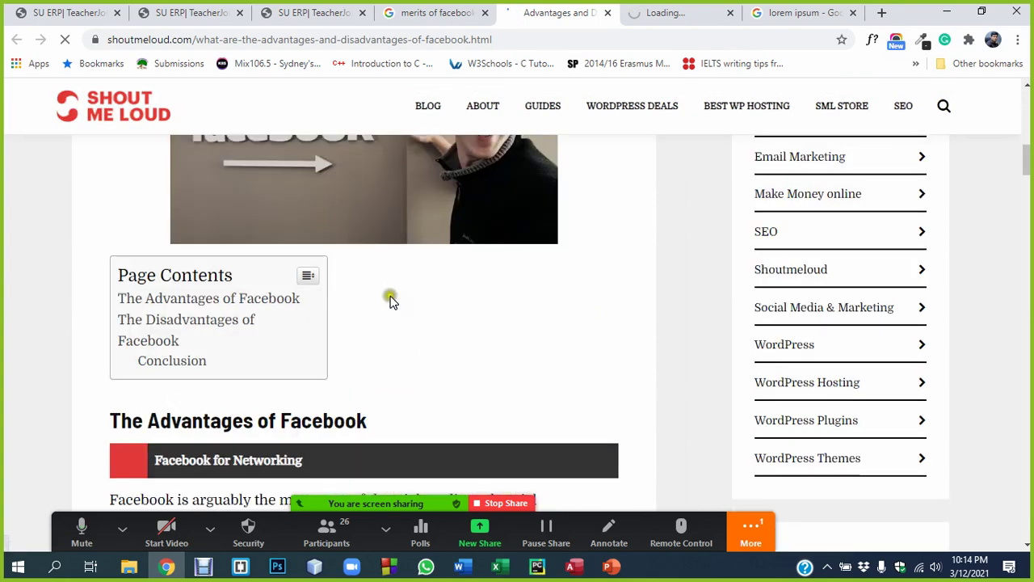
pyautogui.scroll(-5, 390, 299)
pyautogui.scroll(-5, 390, 303)
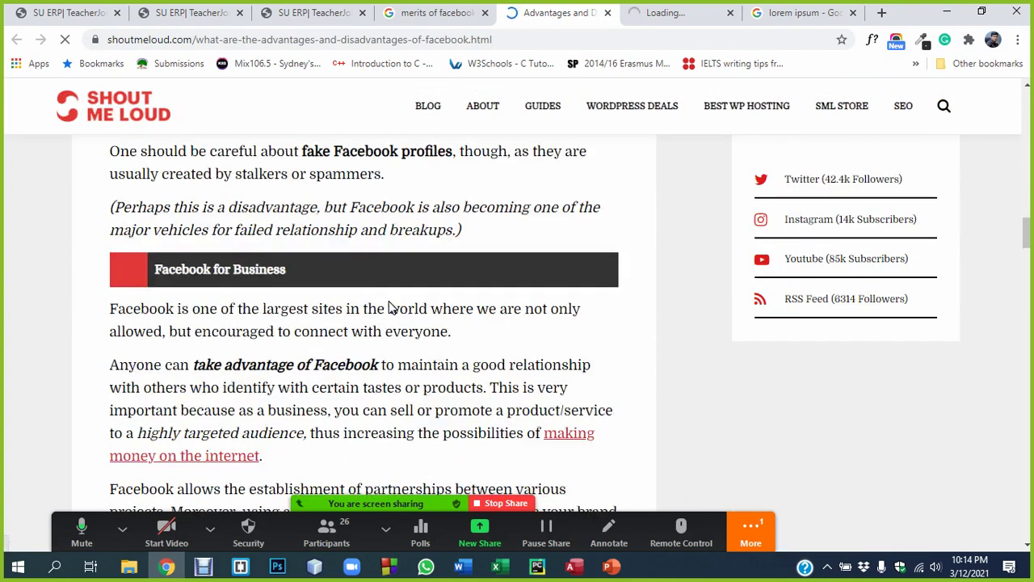
pyautogui.scroll(-5, 388, 304)
pyautogui.scroll(3, 389, 304)
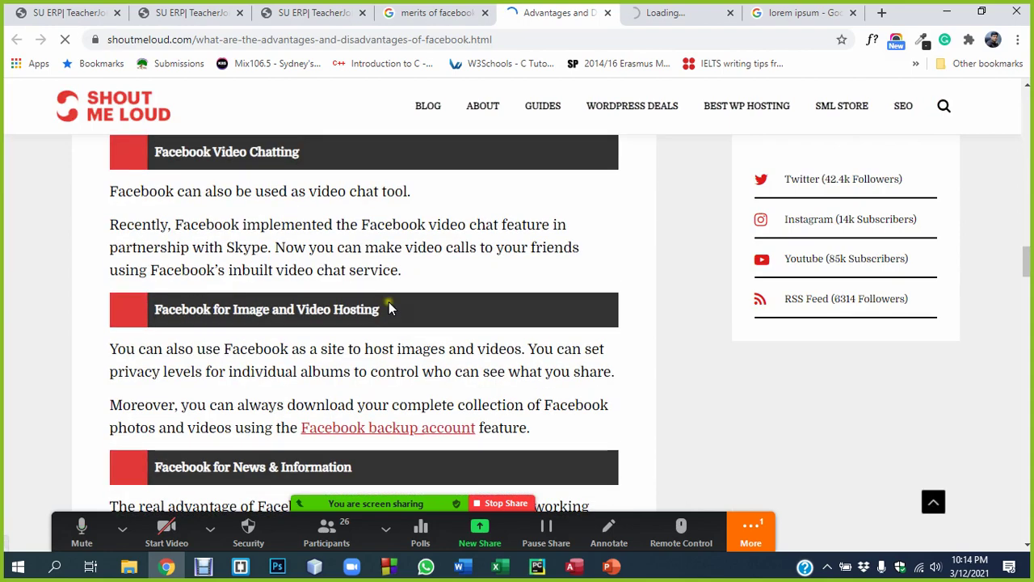
pyautogui.scroll(2, 389, 304)
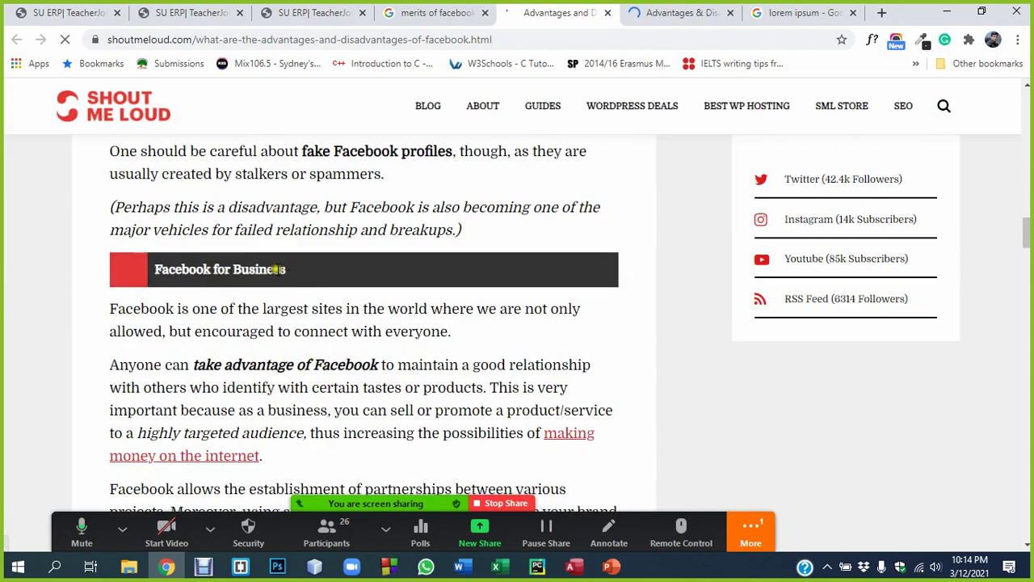
pyautogui.scroll(-3, 273, 288)
pyautogui.scroll(-3, 208, 365)
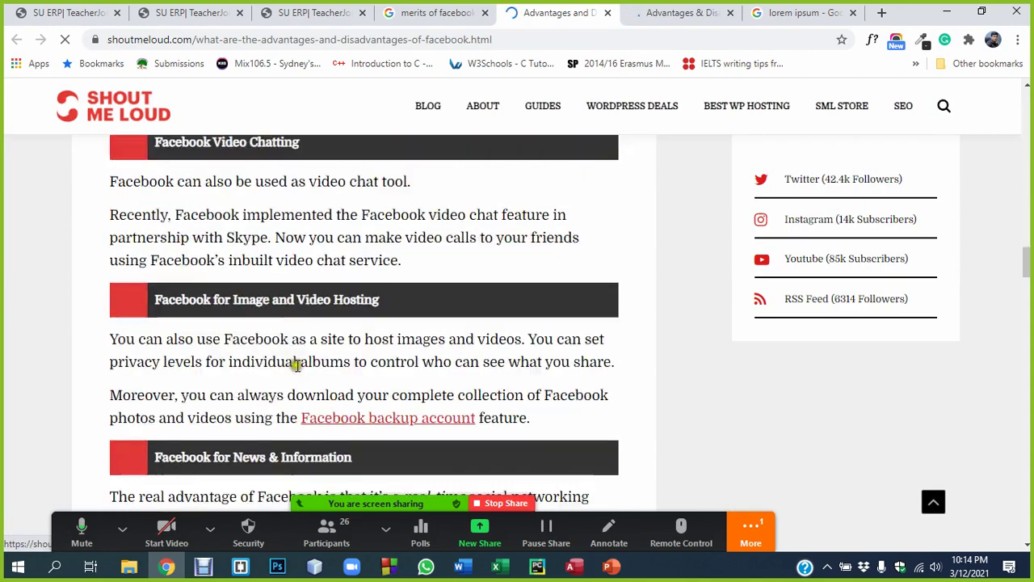
pyautogui.scroll(-2, 374, 306)
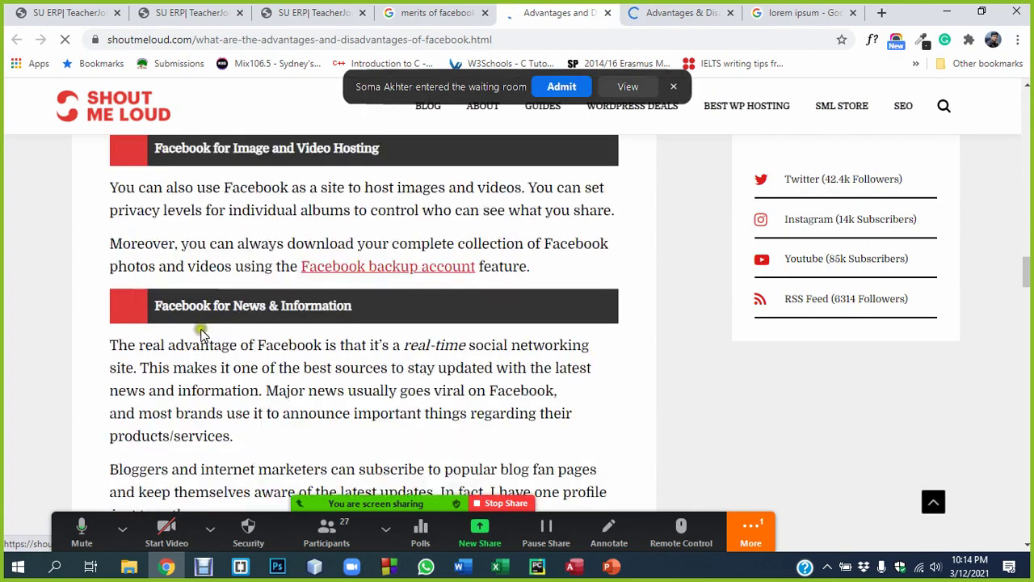
pyautogui.scroll(-1, 318, 306)
pyautogui.scroll(-3, 342, 319)
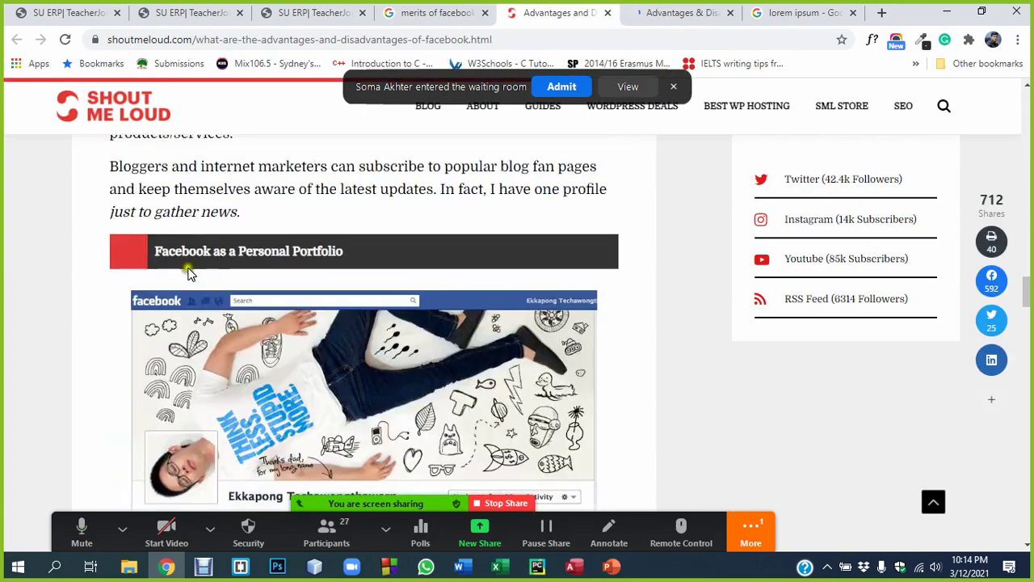
# Return to 'The Advantages of Facebook' and select the 'Facebook for Networking' heading.
pyautogui.scroll(5, 242, 266)
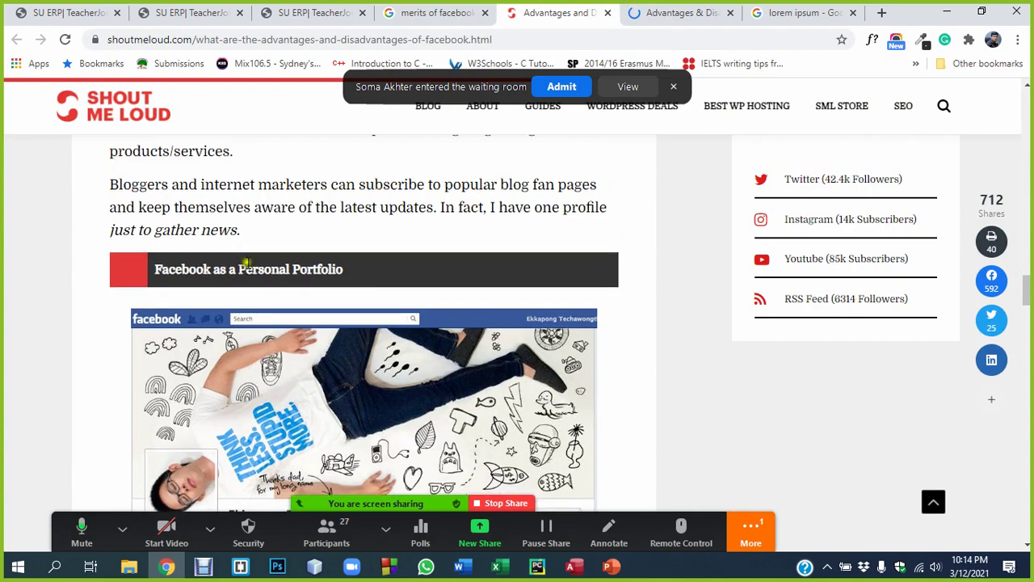
pyautogui.scroll(3, 261, 310)
pyautogui.scroll(2, 261, 307)
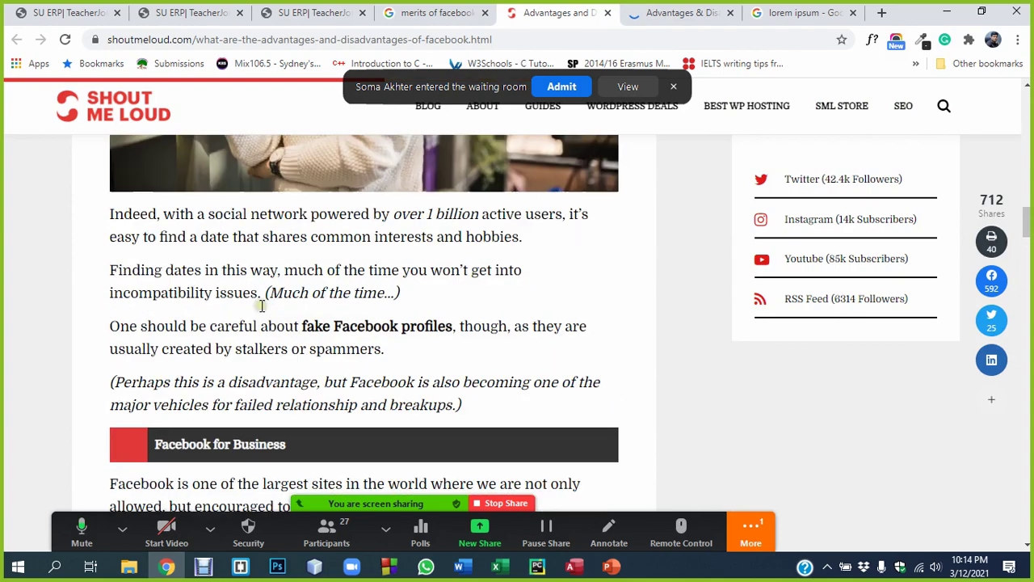
pyautogui.scroll(5, 261, 306)
pyautogui.scroll(3, 269, 298)
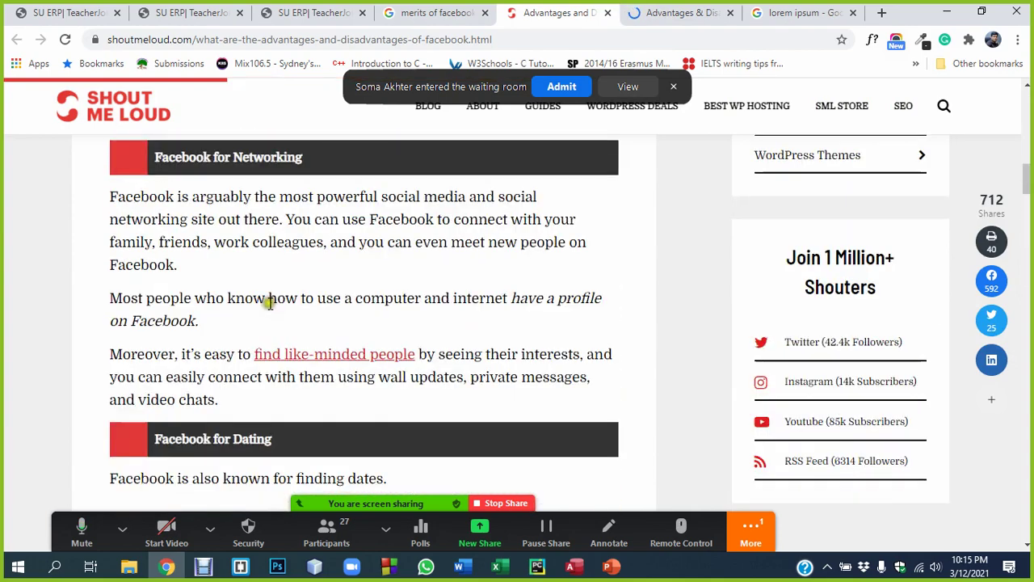
pyautogui.scroll(1, 270, 303)
pyautogui.scroll(2, 270, 299)
pyautogui.scroll(1, 269, 302)
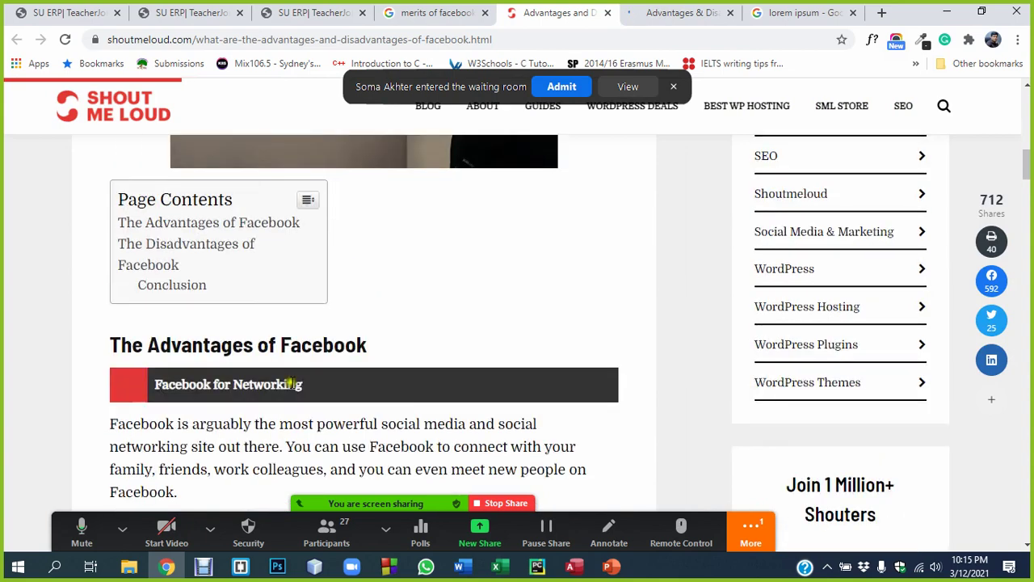
pyautogui.scroll(-1, 305, 299)
pyautogui.moveTo(306, 313); pyautogui.dragTo(200, 329)
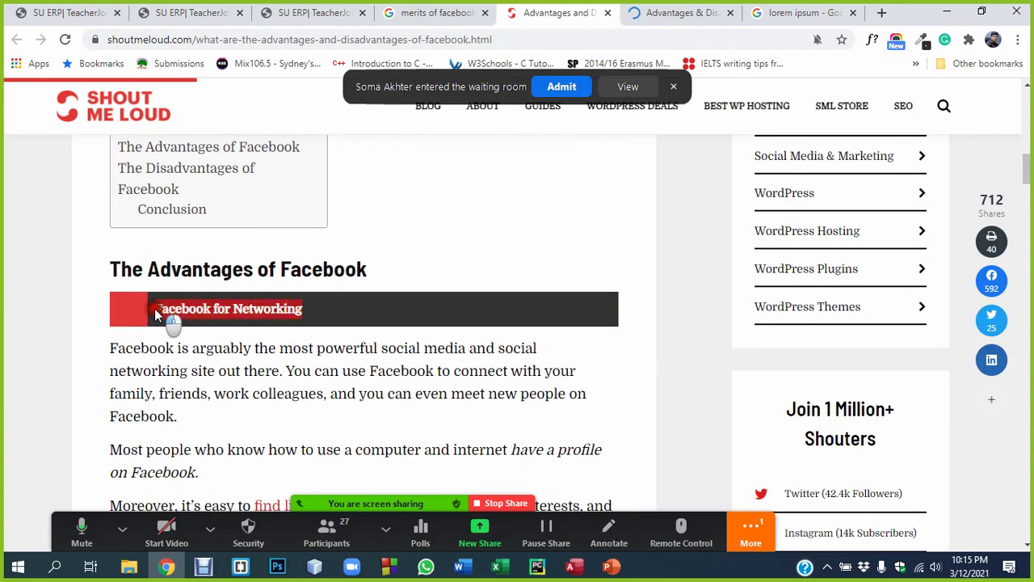
# Paste 'Facebook for Networking' as the first bullet and make its text black.
pyautogui.click(462, 566)
pyautogui.click(610, 566)
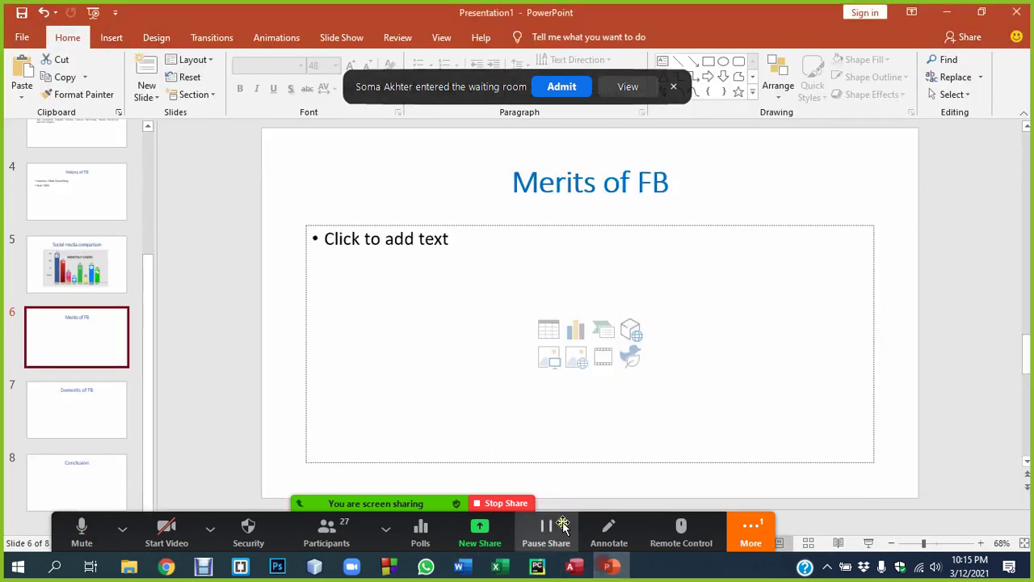
pyautogui.click(367, 245)
pyautogui.hotkey('ctrl', 'v')
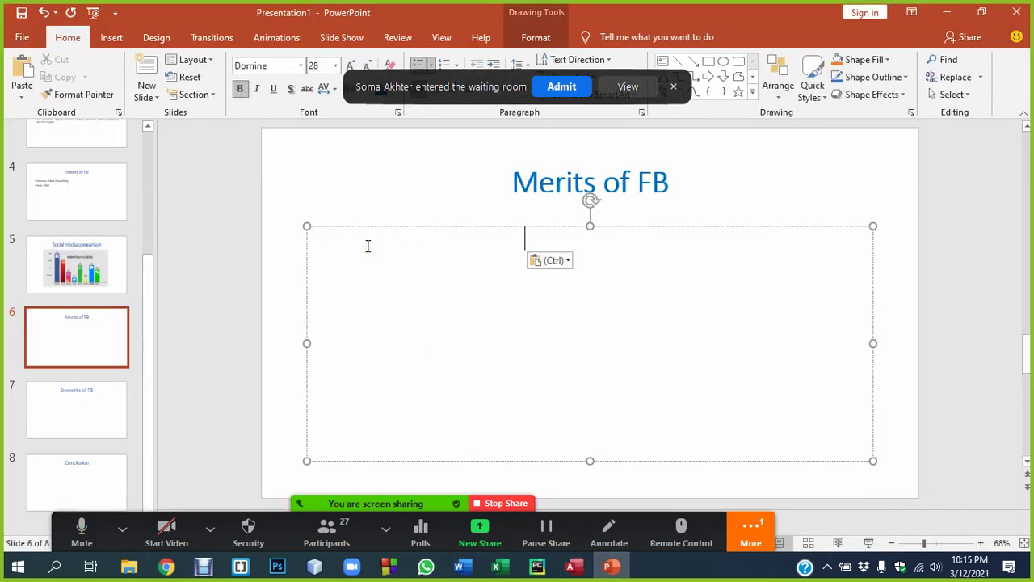
pyautogui.moveTo(524, 237); pyautogui.dragTo(305, 238)
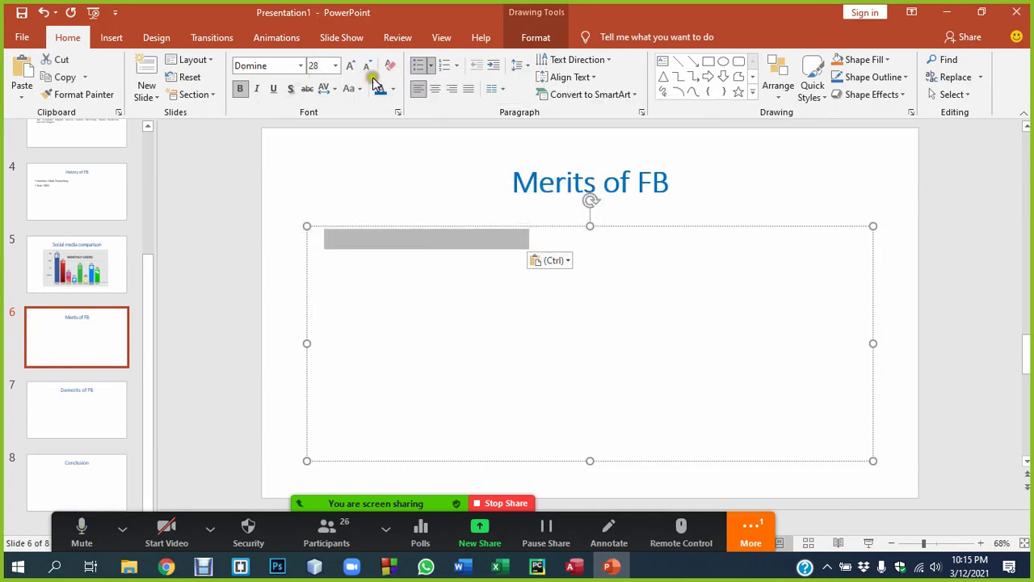
pyautogui.click(393, 89)
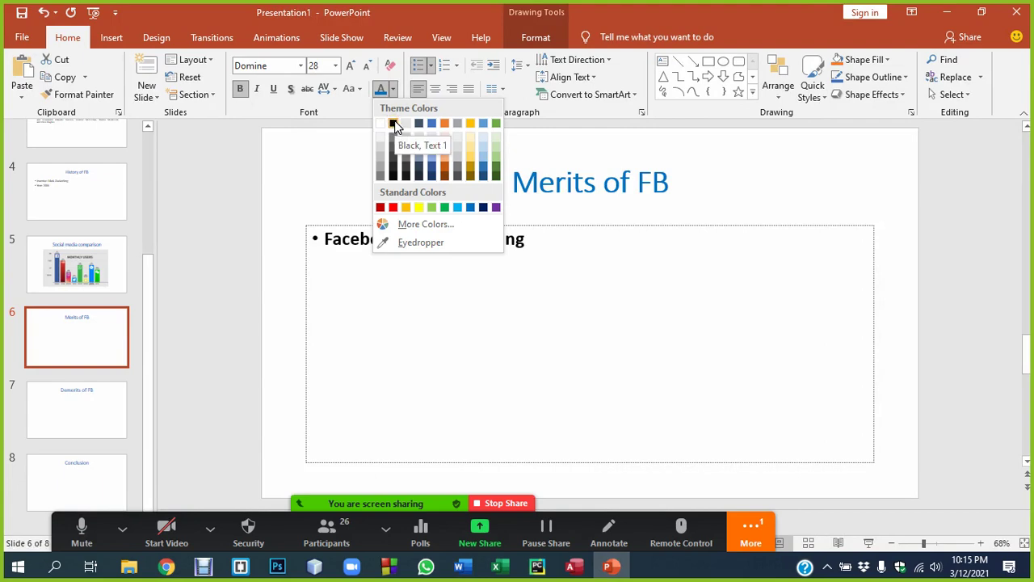
pyautogui.click(395, 125)
pyautogui.click(427, 238)
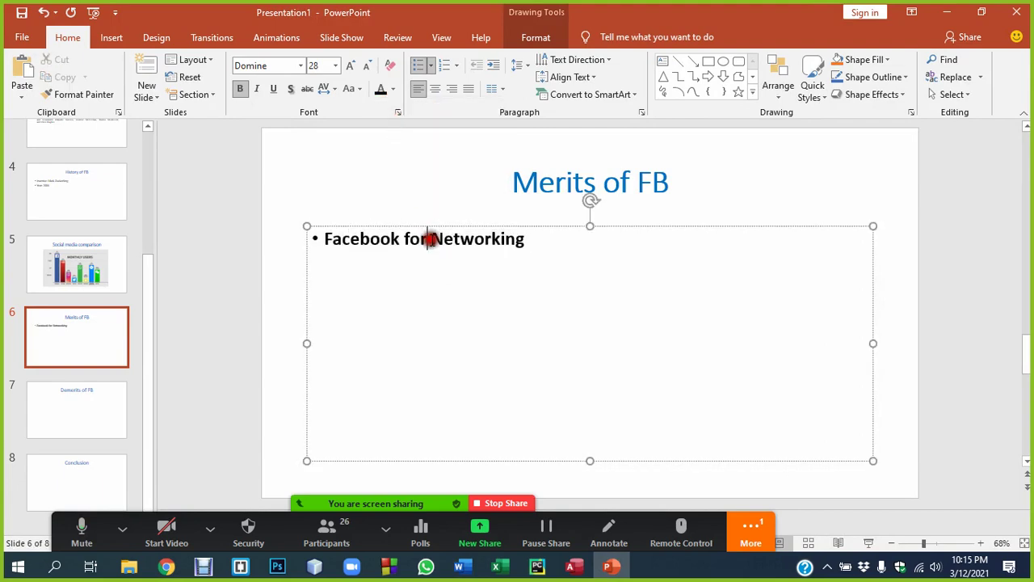
# Select the 'Facebook for Business' heading in the article.
pyautogui.click(166, 568)
pyautogui.scroll(-1, 268, 320)
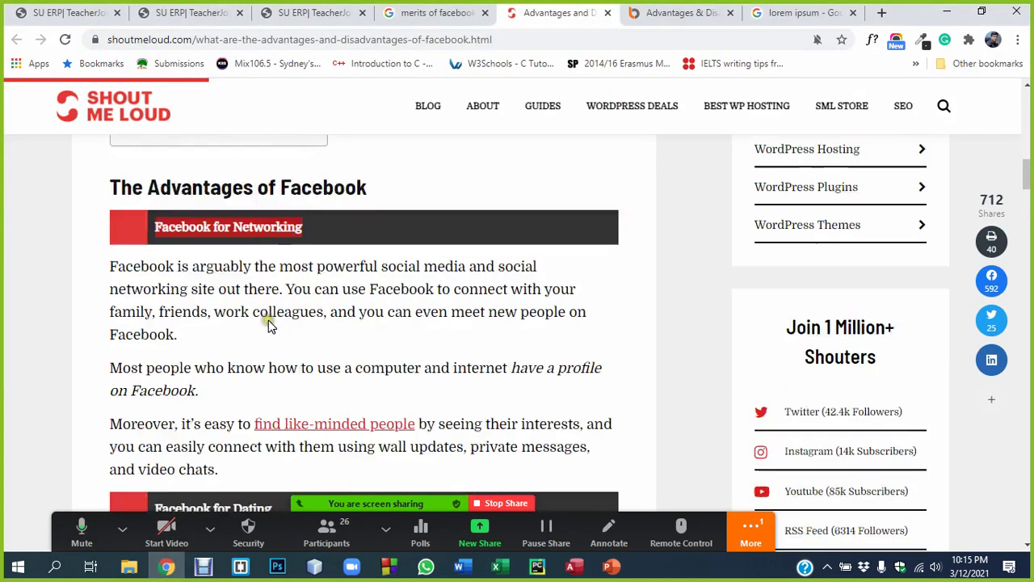
pyautogui.scroll(-2, 268, 320)
pyautogui.scroll(-1, 265, 328)
pyautogui.scroll(-3, 263, 337)
pyautogui.scroll(-1, 263, 337)
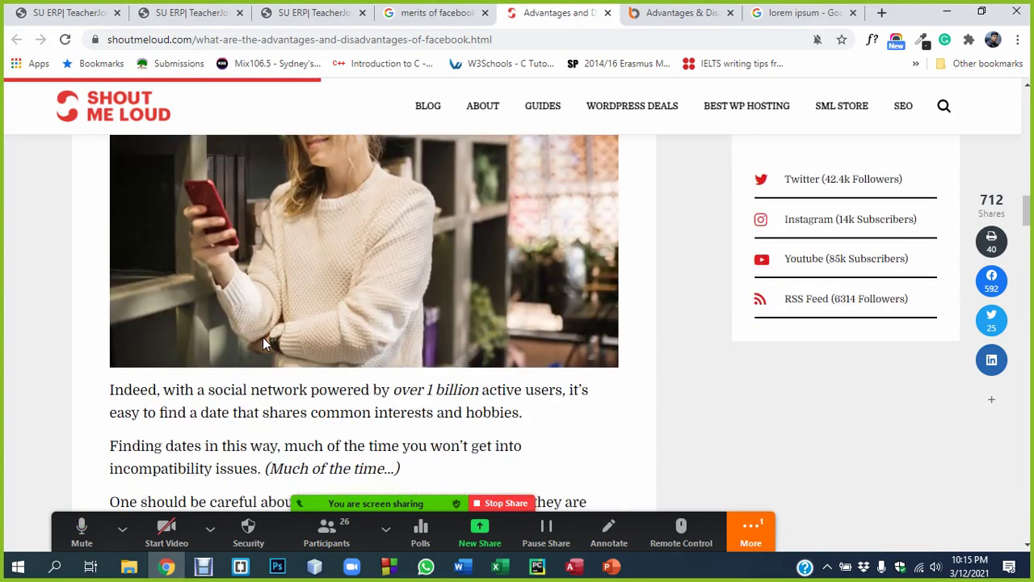
pyautogui.scroll(-1, 262, 337)
pyautogui.scroll(-4, 261, 307)
pyautogui.moveTo(288, 271)
pyautogui.mouseDown()
pyautogui.moveTo(185, 286)
pyautogui.moveTo(152, 277)
pyautogui.mouseUp()
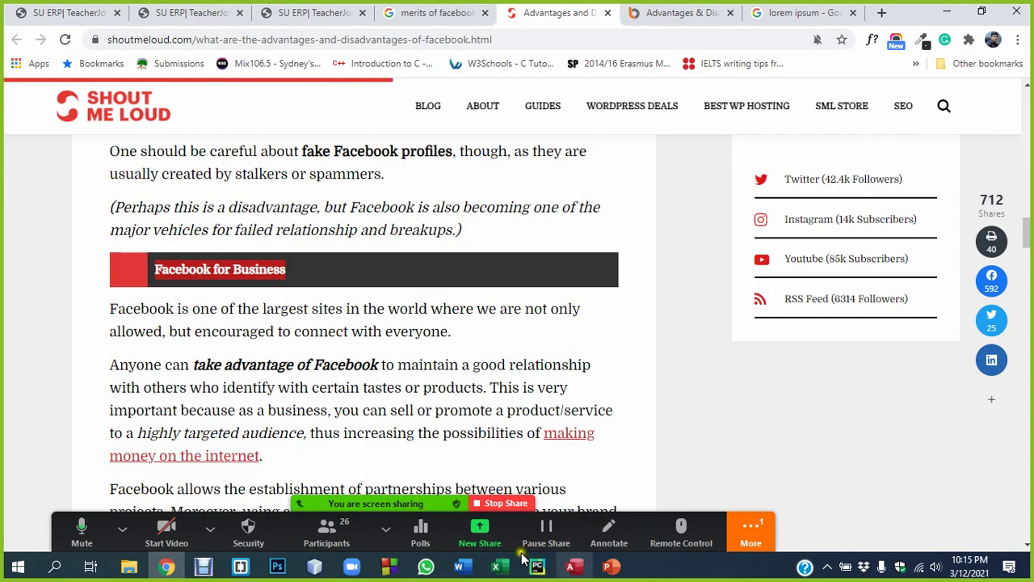
# Paste 'Facebook for Business' as the second bullet in black text.
pyautogui.click(611, 566)
pyautogui.click(540, 245)
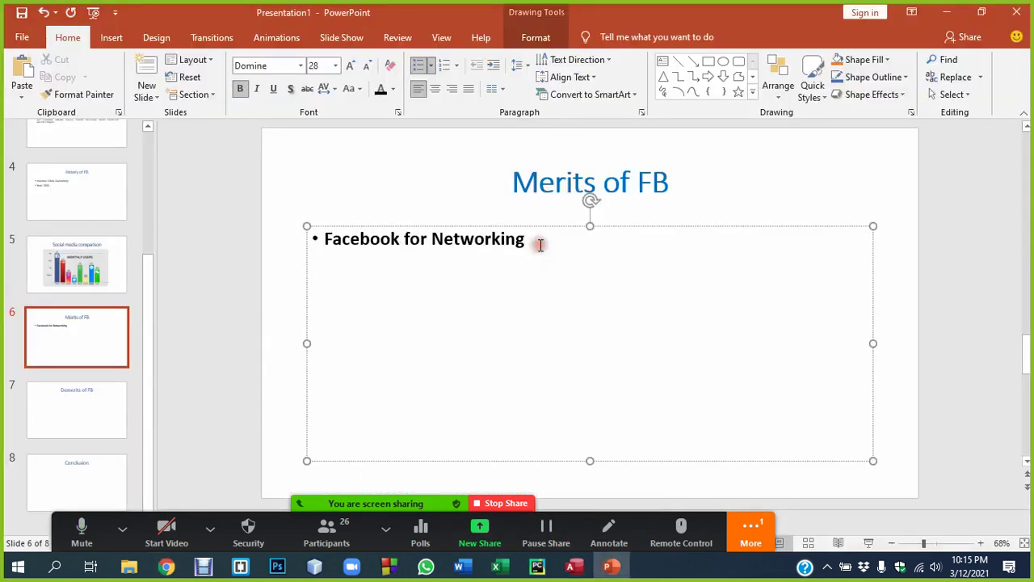
pyautogui.hotkey('ctrl', 'v')
pyautogui.moveTo(541, 260); pyautogui.dragTo(309, 215)
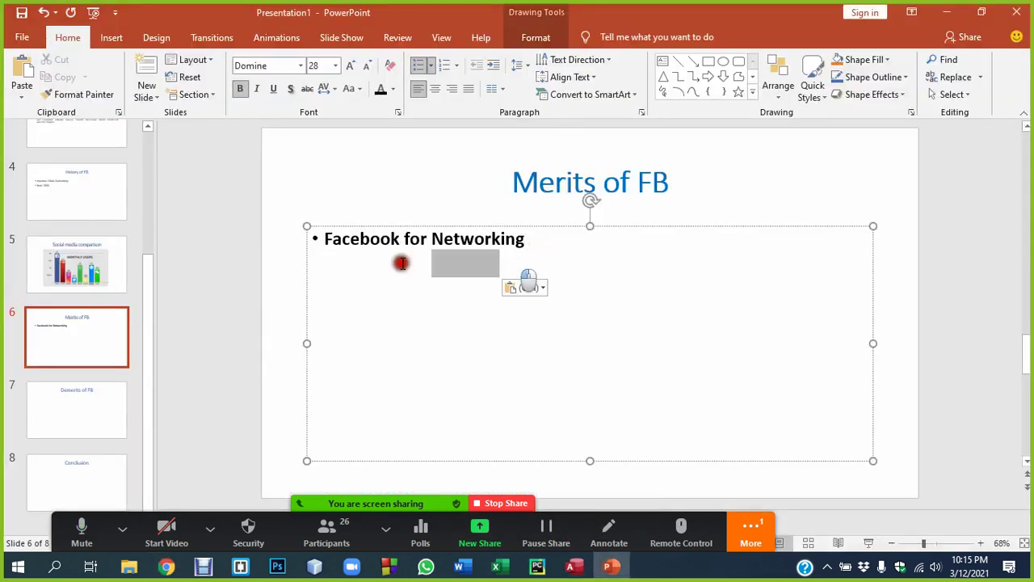
pyautogui.click(380, 87)
pyautogui.click(531, 267)
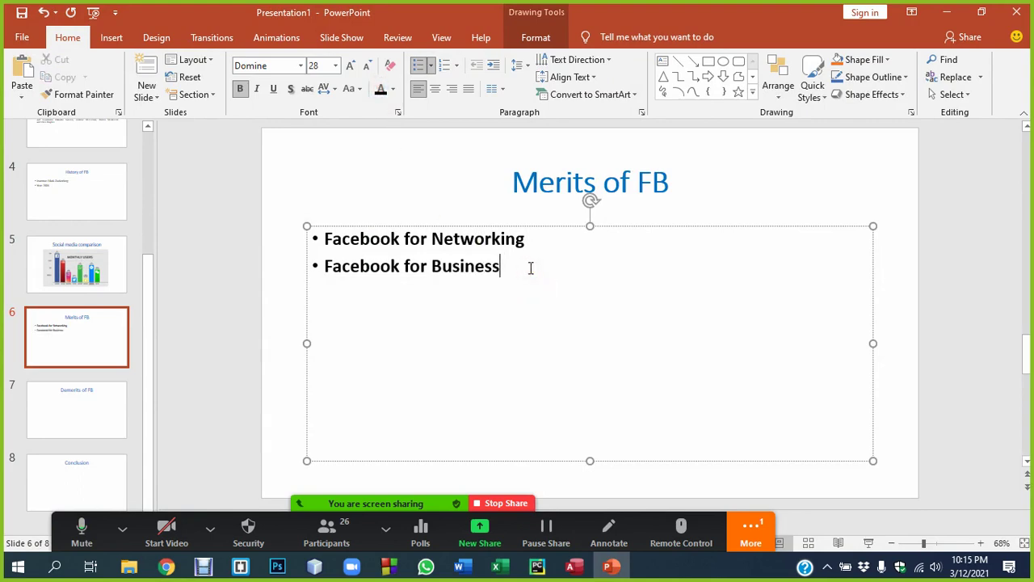
# Add the 'Facebook Video Chatting' heading as the next bullet.
pyautogui.hotkey('alt', 'Tab')
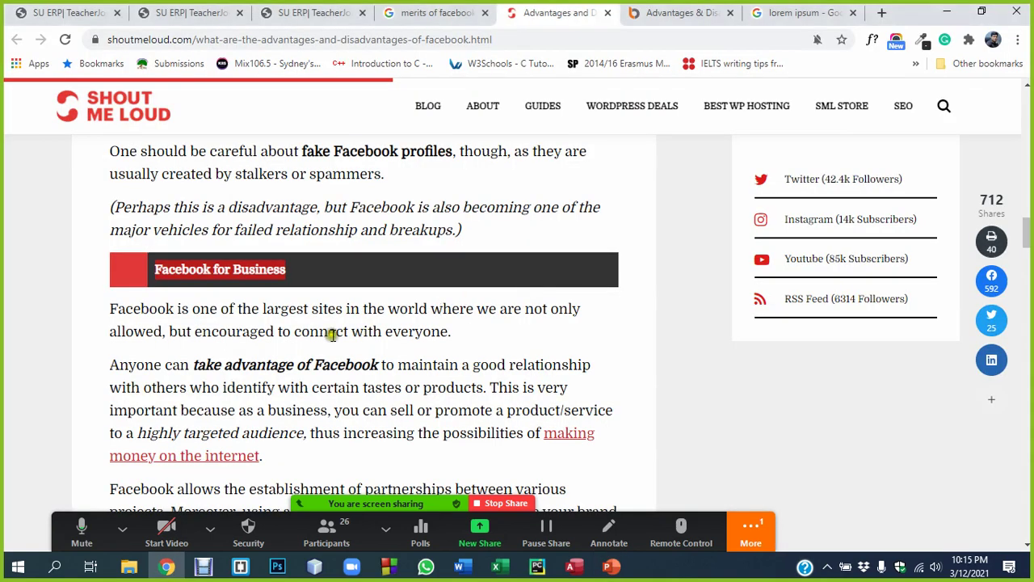
pyautogui.scroll(-2, 327, 332)
pyautogui.scroll(-1, 267, 323)
pyautogui.moveTo(305, 370); pyautogui.dragTo(156, 377)
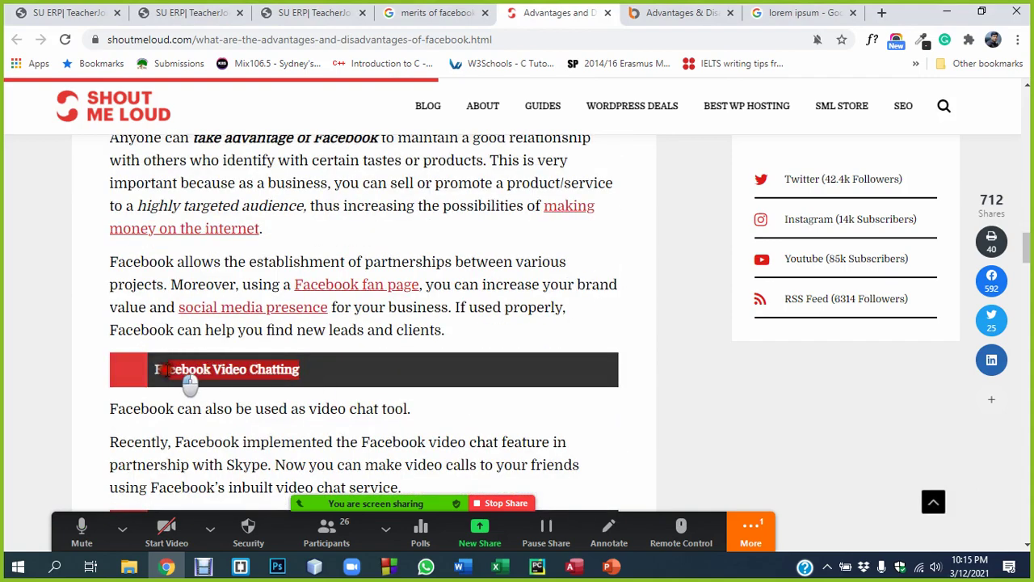
pyautogui.hotkey('alt', 'Tab')
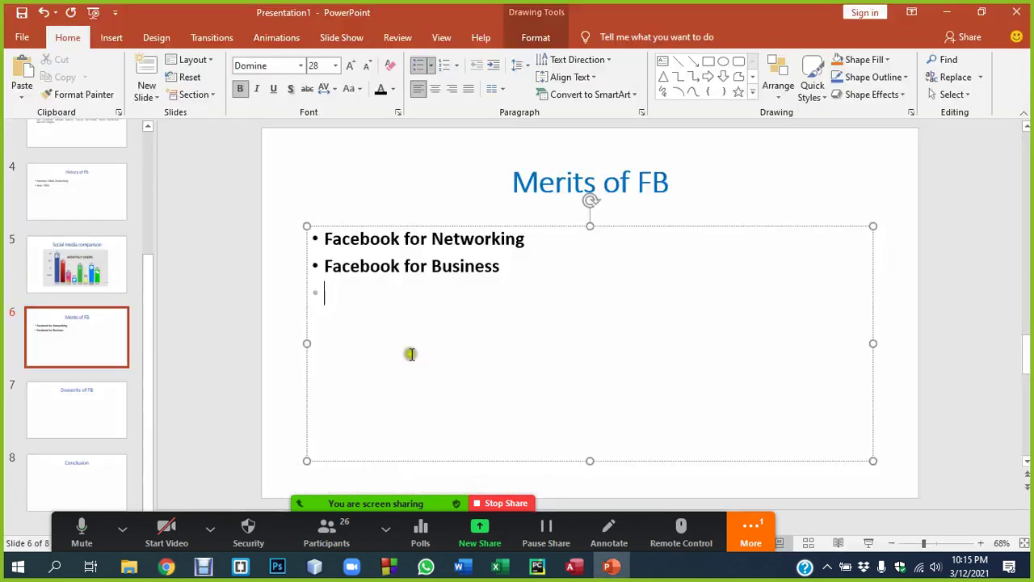
pyautogui.hotkey('ctrl', 'v')
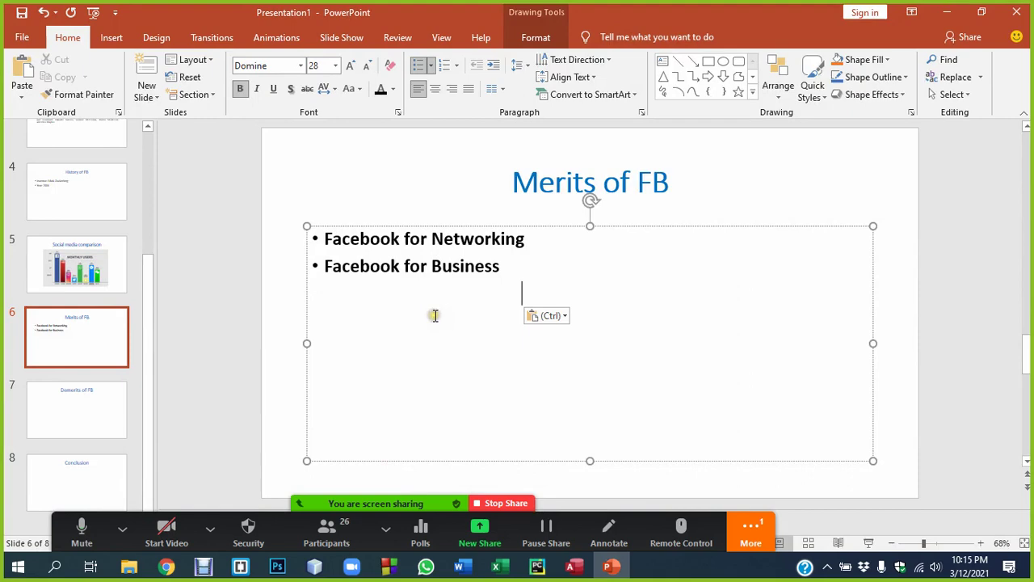
# Add the 'Image and Video Hosting' heading to the bullet list.
pyautogui.hotkey('alt', 'Tab')
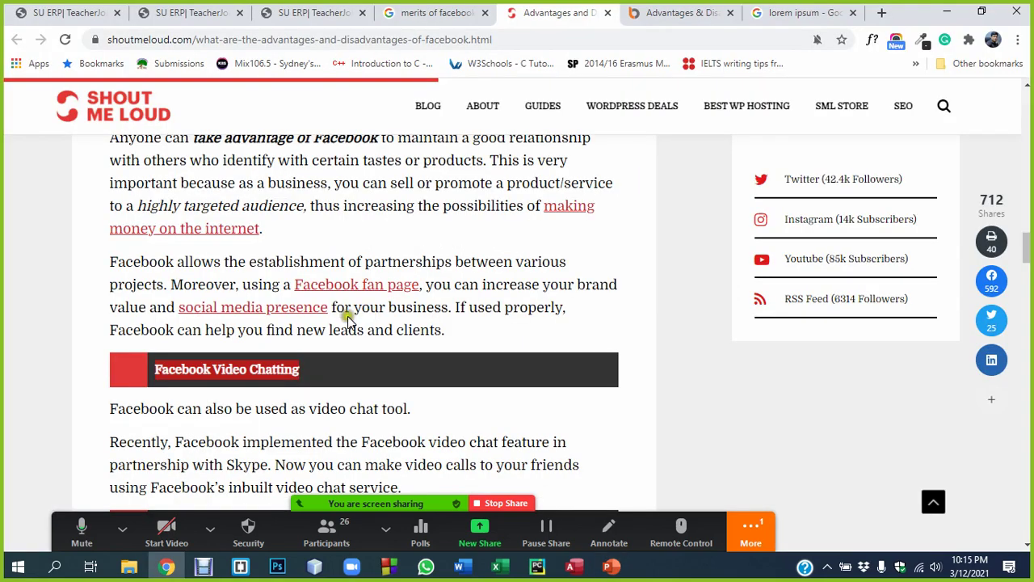
pyautogui.scroll(-5, 345, 318)
pyautogui.scroll(1, 343, 243)
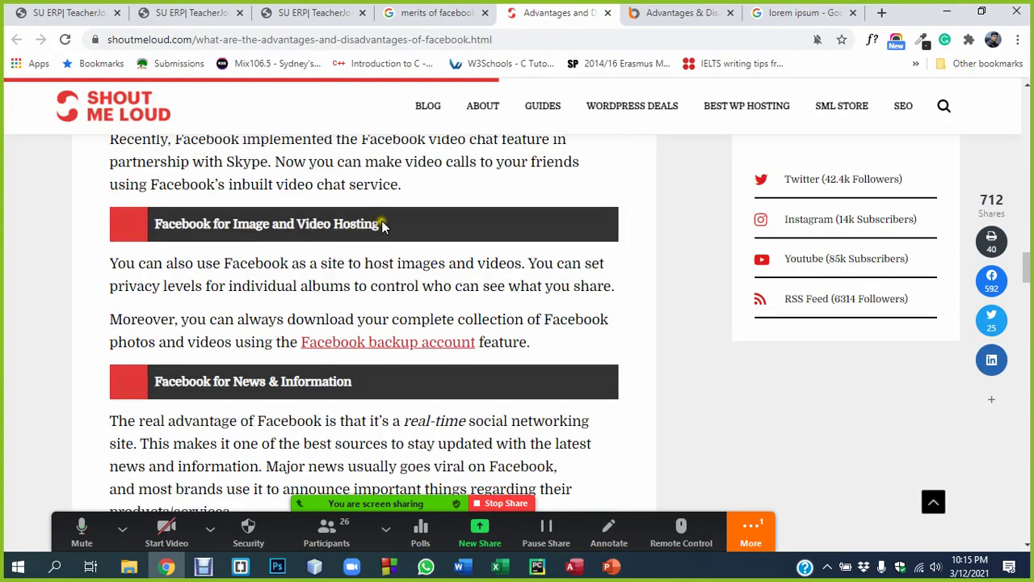
pyautogui.moveTo(383, 227); pyautogui.dragTo(155, 226)
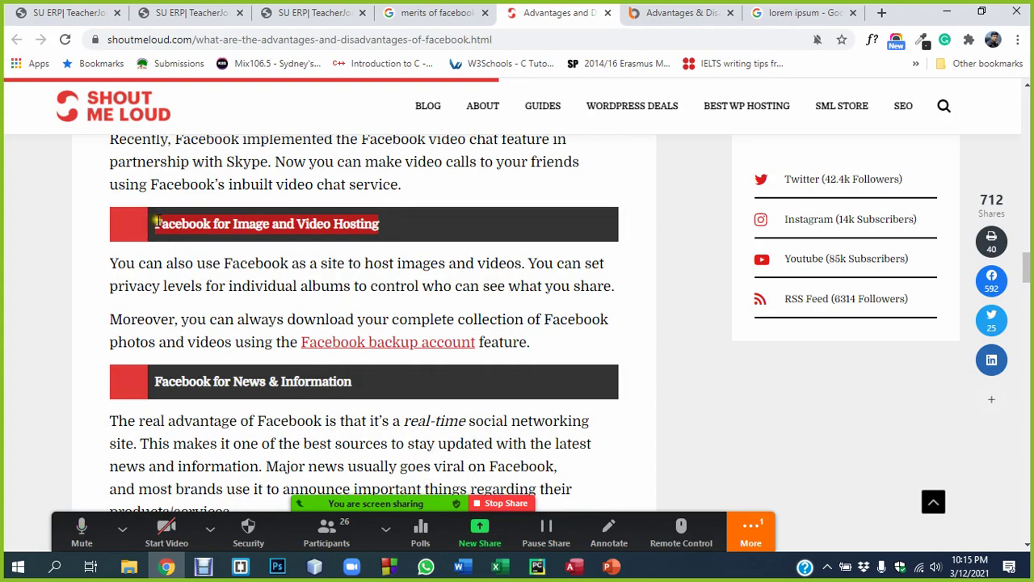
pyautogui.hotkey('alt', 'Tab')
pyautogui.click(417, 301)
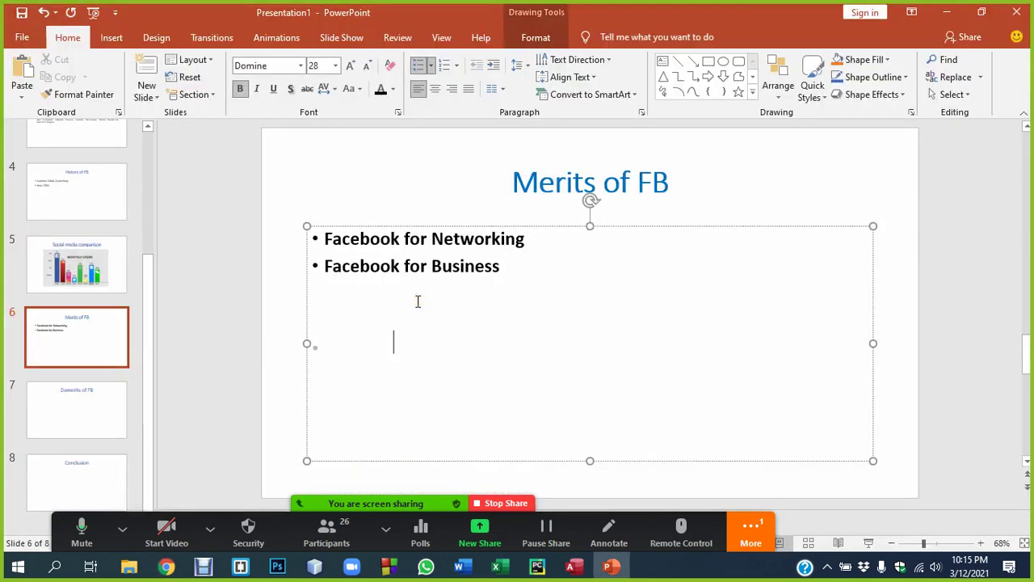
# Add the 'News & Information' heading as the next bullet.
pyautogui.hotkey('alt', 'Tab')
pyautogui.scroll(-1, 417, 300)
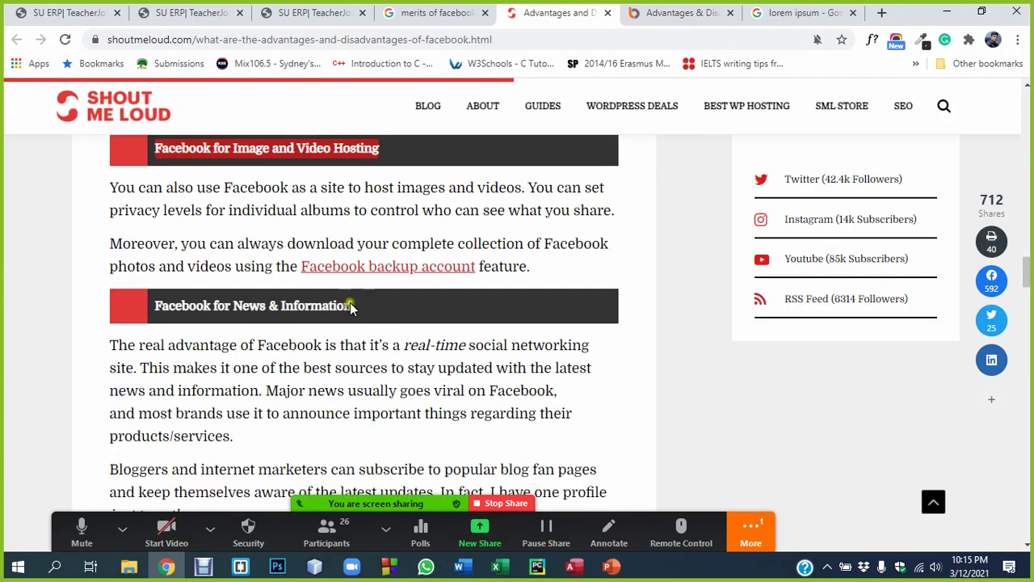
pyautogui.moveTo(348, 305)
pyautogui.mouseDown()
pyautogui.moveTo(343, 323)
pyautogui.moveTo(139, 307)
pyautogui.mouseUp()
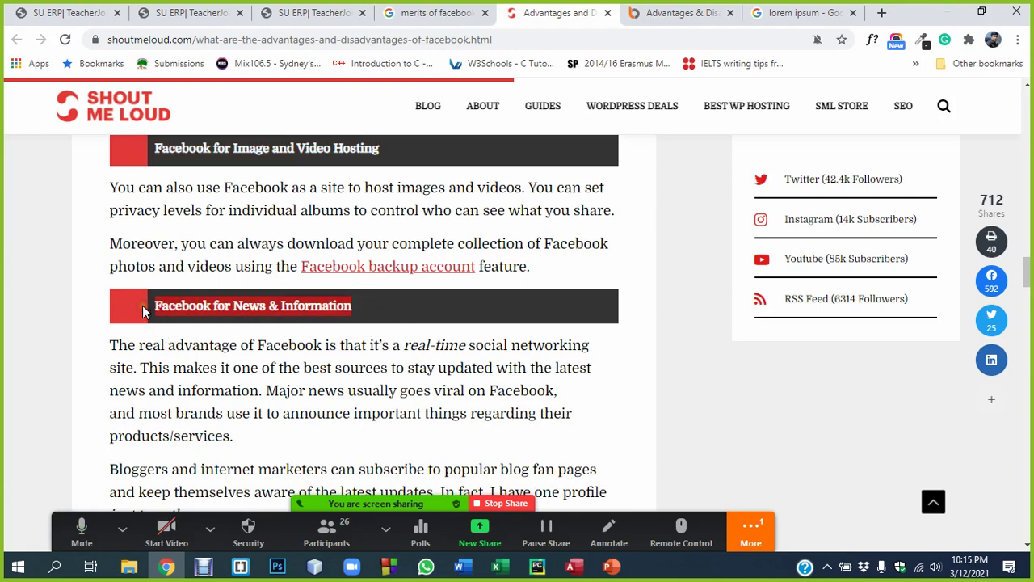
pyautogui.hotkey('alt', 'Tab')
pyautogui.hotkey('ctrl', 'v')
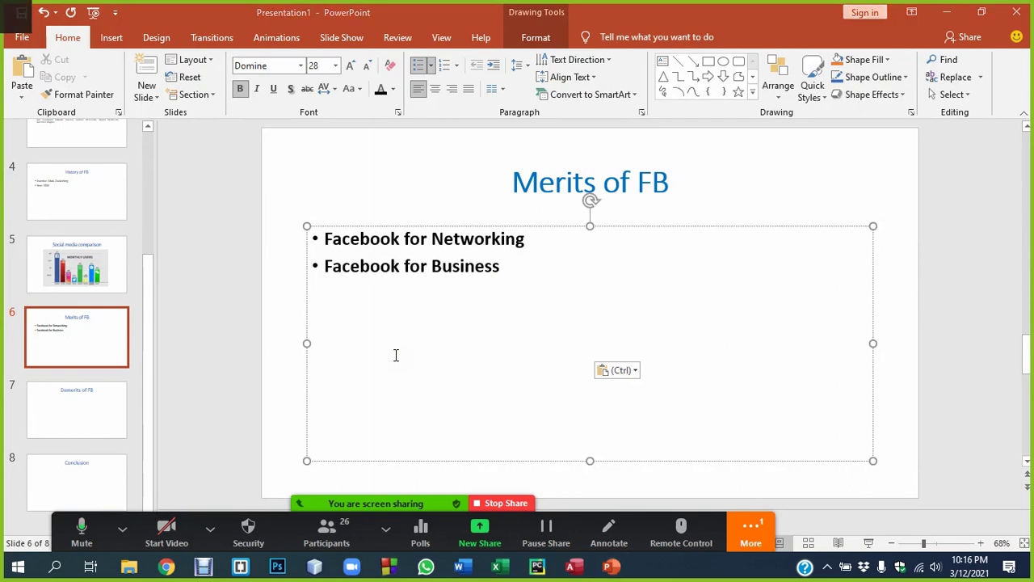
# Add 'Facebook as a Personal Portfolio' as the sixth bullet.
pyautogui.hotkey('alt', 'Tab')
pyautogui.scroll(-5, 373, 323)
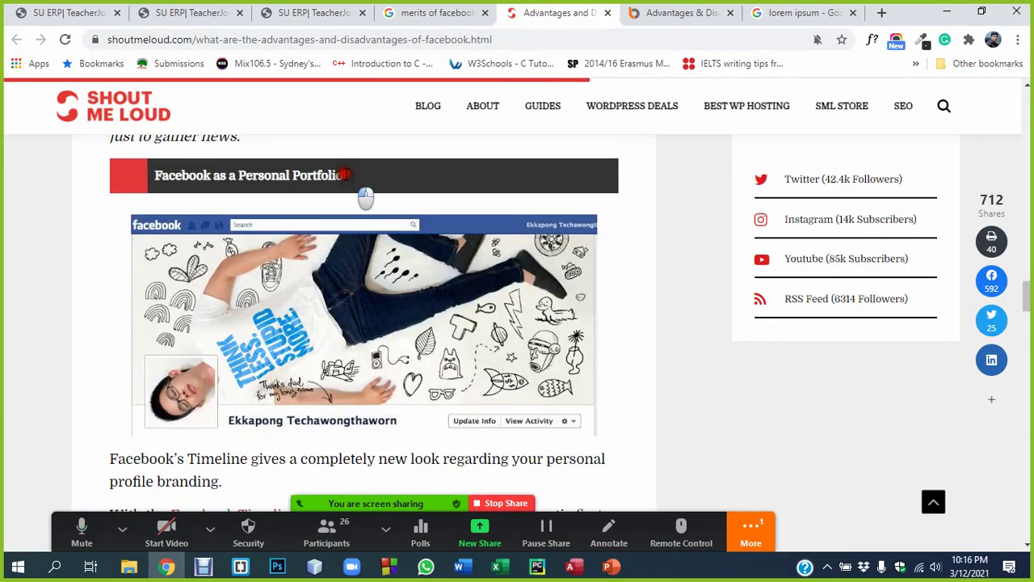
pyautogui.moveTo(348, 176); pyautogui.dragTo(154, 175)
pyautogui.hotkey('alt', 'Tab')
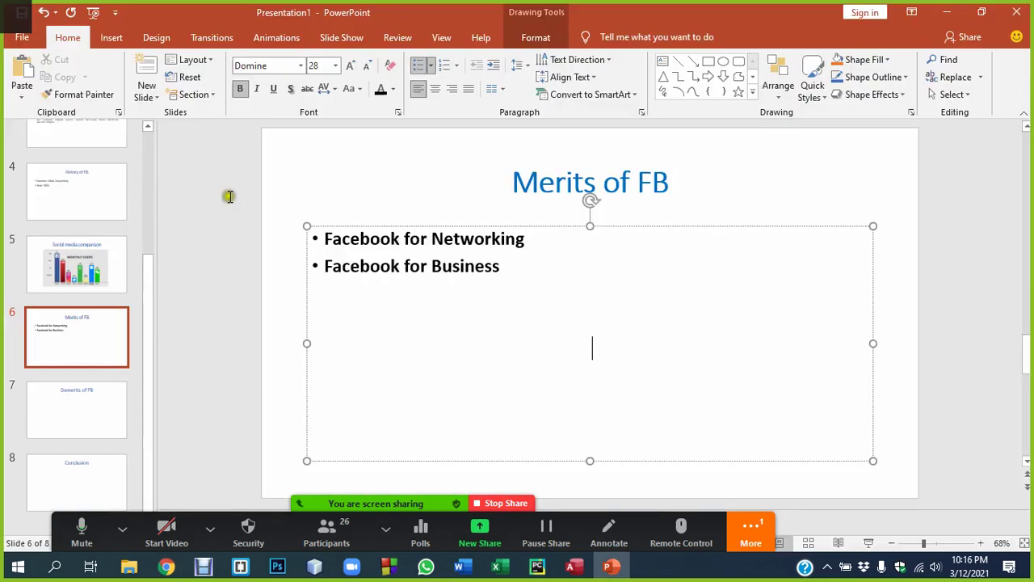
pyautogui.hotkey('ctrl', 'v')
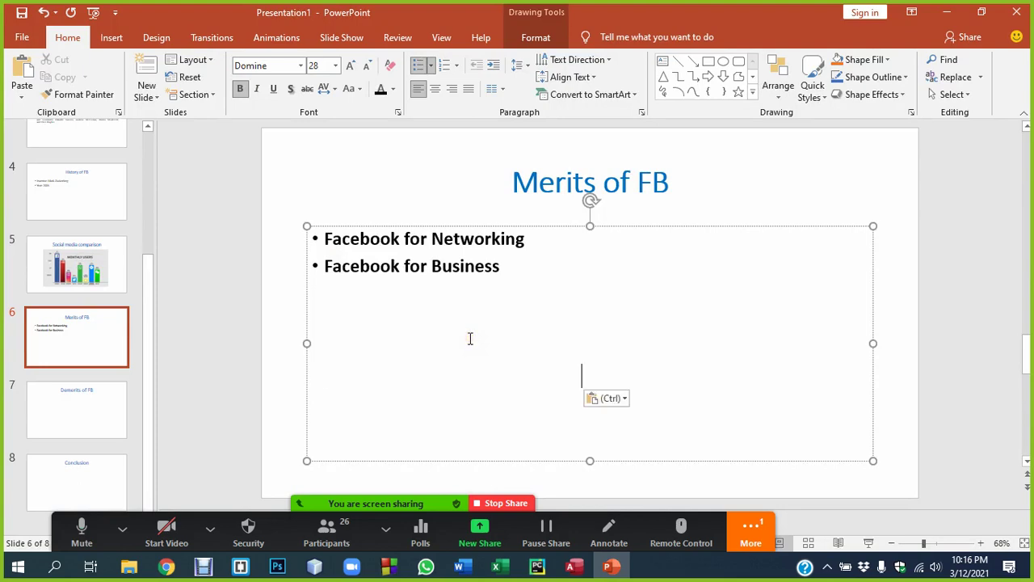
# Check the article for more headings, then select all the slide's bullet text.
pyautogui.hotkey('alt', 'Tab')
pyautogui.scroll(-3, 481, 325)
pyautogui.scroll(-5, 479, 322)
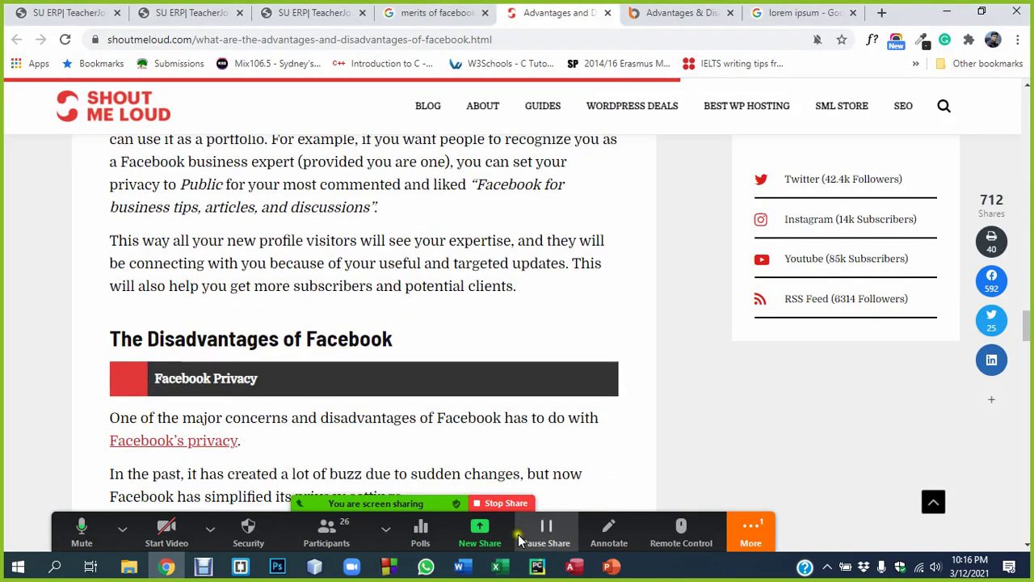
pyautogui.click(611, 567)
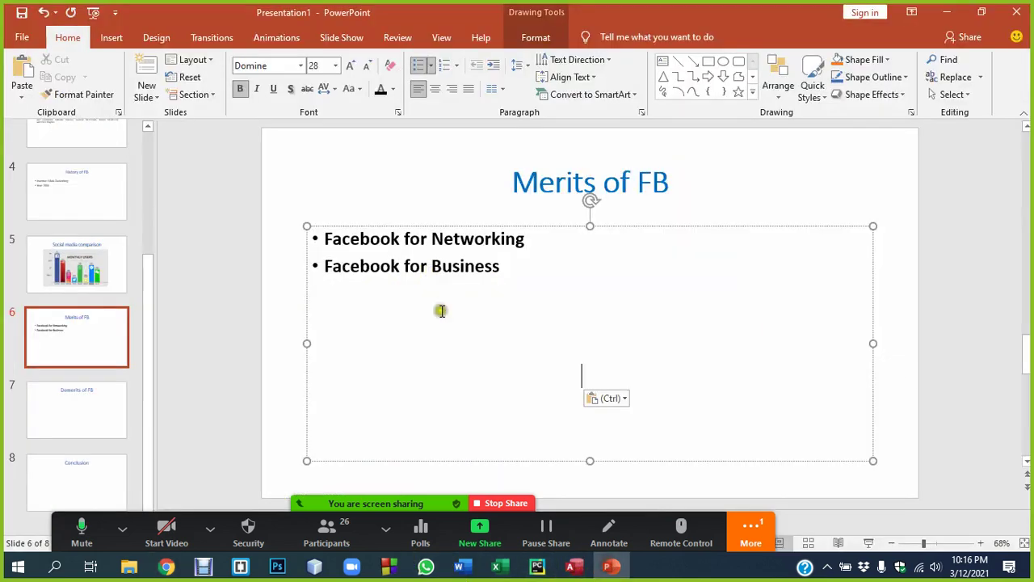
pyautogui.hotkey('ctrl', 'a')
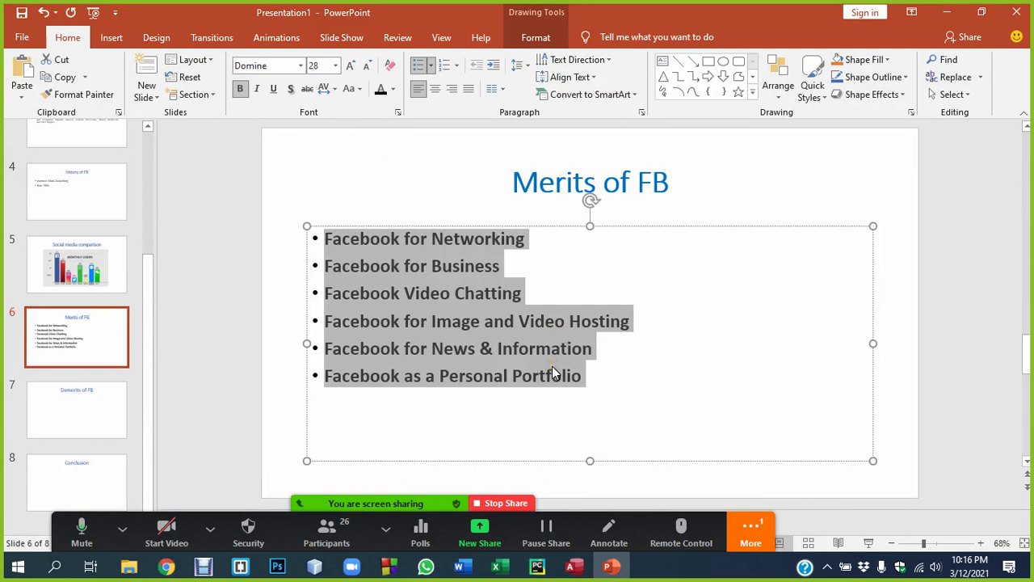
# Shorten the Merits of FB bullet text box to fit its six bullets.
pyautogui.click(604, 475)
pyautogui.moveTo(591, 462); pyautogui.dragTo(590, 409)
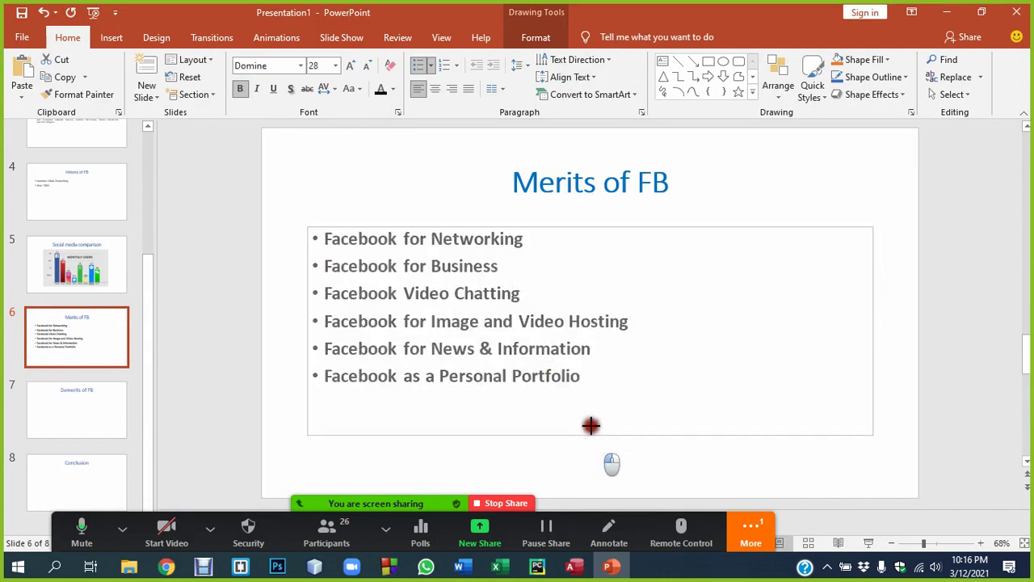
pyautogui.click(539, 362)
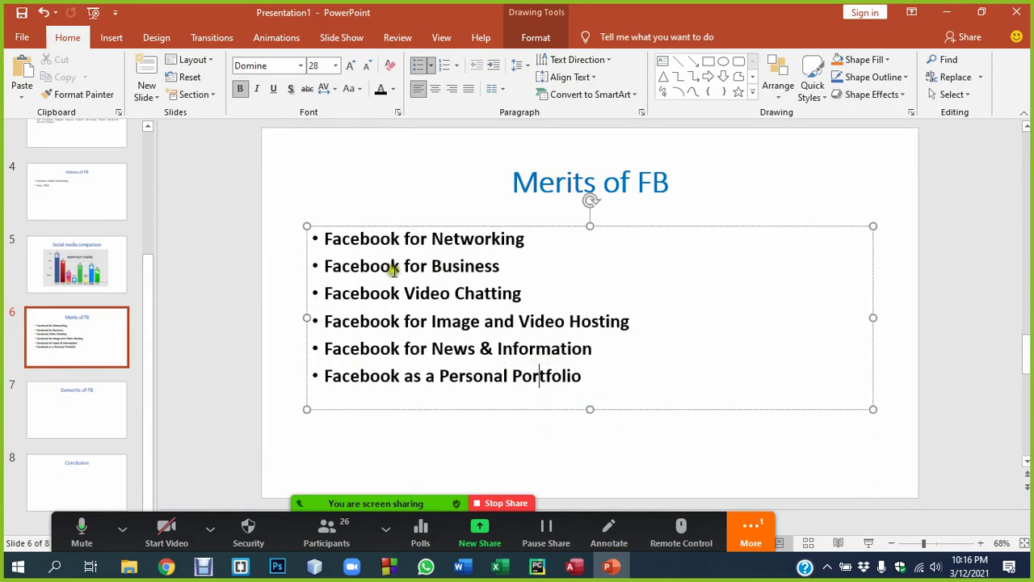
# Try out practice sub-bullets under 'Facebook for Business', then delete them.
pyautogui.click(512, 268)
pyautogui.press('Return')
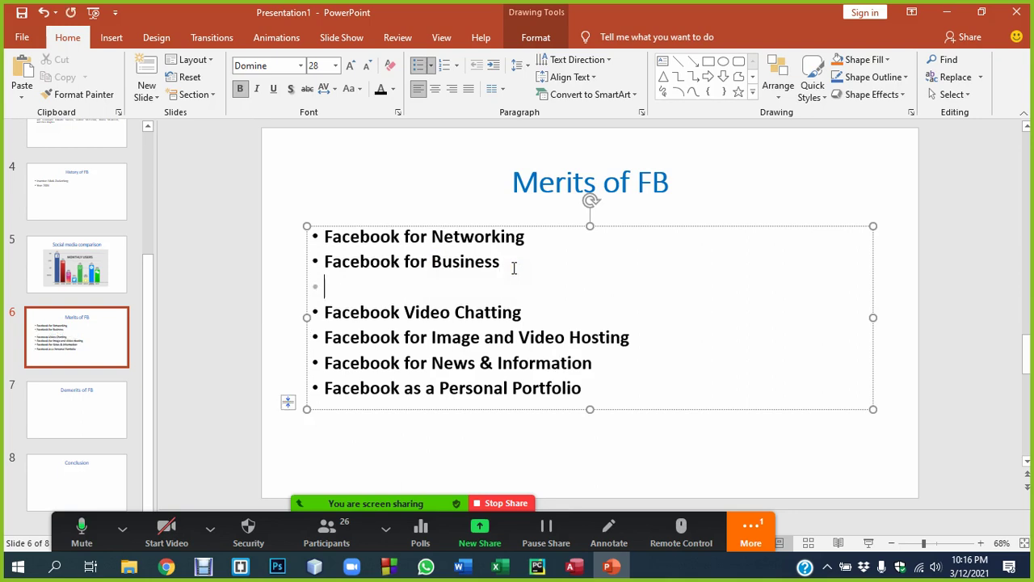
pyautogui.write('lkdjflksaf')
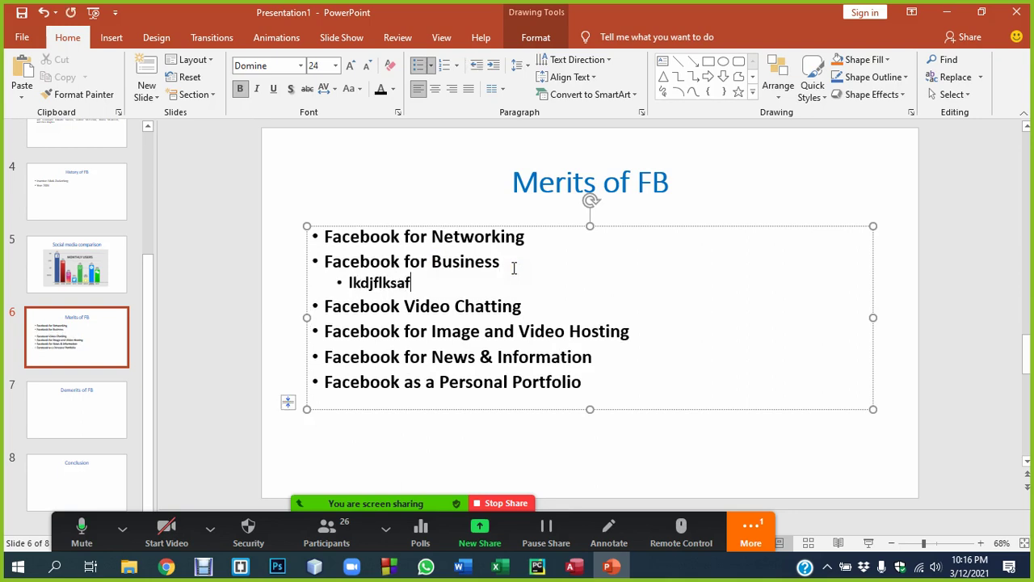
pyautogui.press('Return')
pyautogui.press('Tab')
pyautogui.write('Dsjflsa;fj')
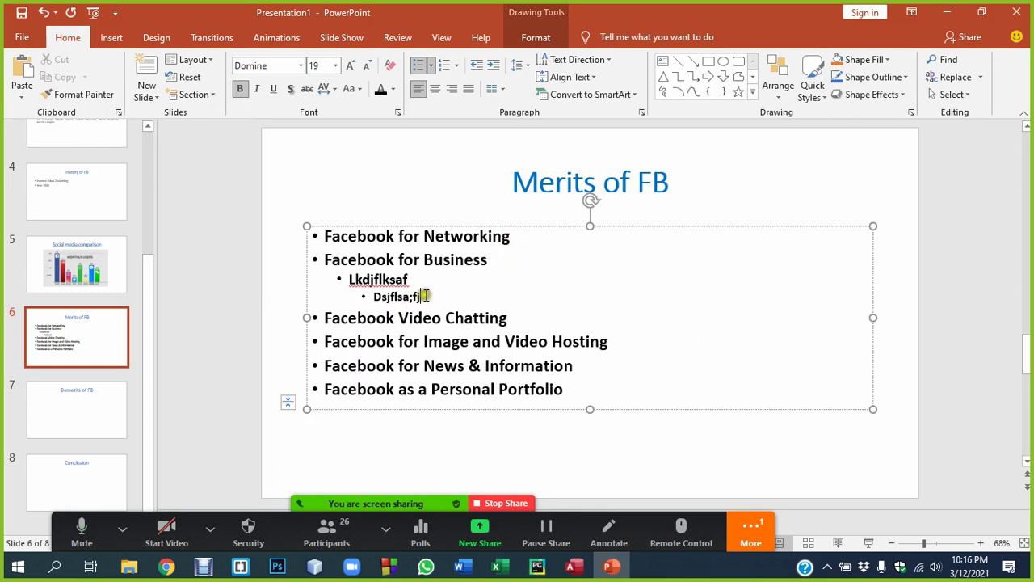
pyautogui.press('BackSpace')
pyautogui.press('BackSpace')
pyautogui.press('BackSpace')
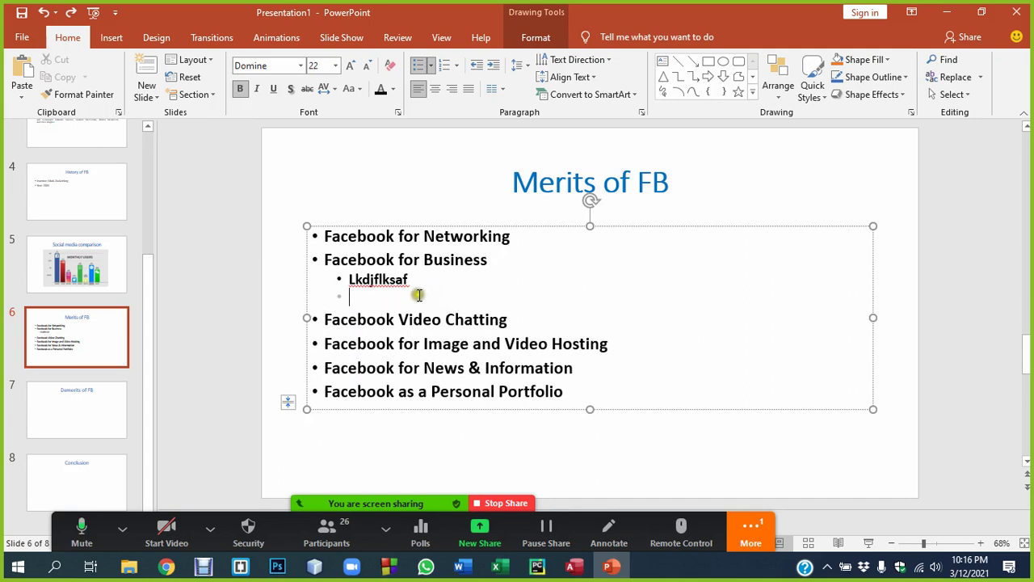
pyautogui.press('BackSpace')
pyautogui.press('BackSpace')
pyautogui.press('BackSpace')
pyautogui.press('BackSpace')
pyautogui.press('BackSpace')
pyautogui.press('BackSpace')
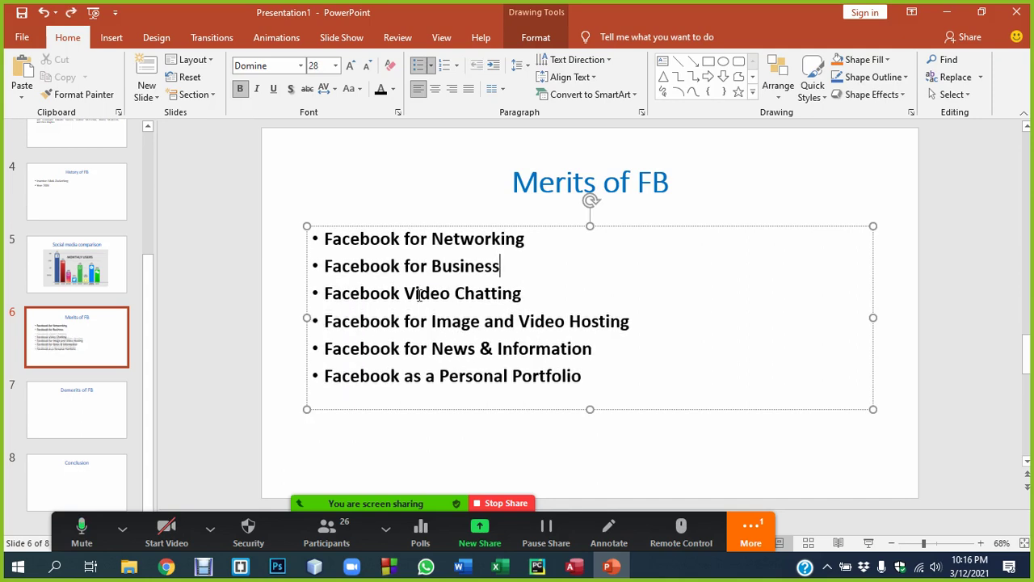
# Give all six bullets filled square markers coloured blue.
pyautogui.moveTo(584, 379); pyautogui.dragTo(326, 239)
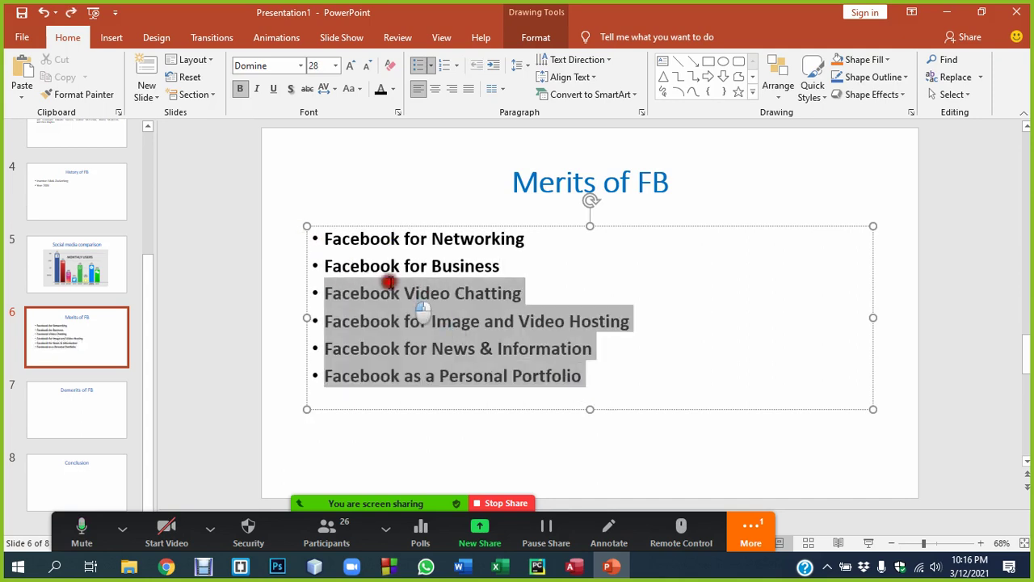
pyautogui.click(433, 66)
pyautogui.click(453, 178)
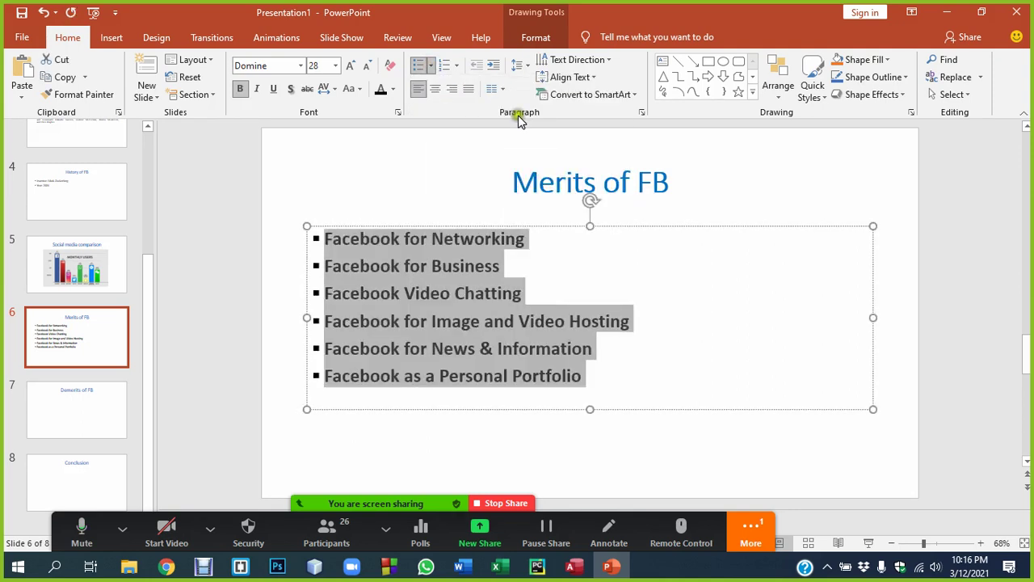
pyautogui.click(433, 66)
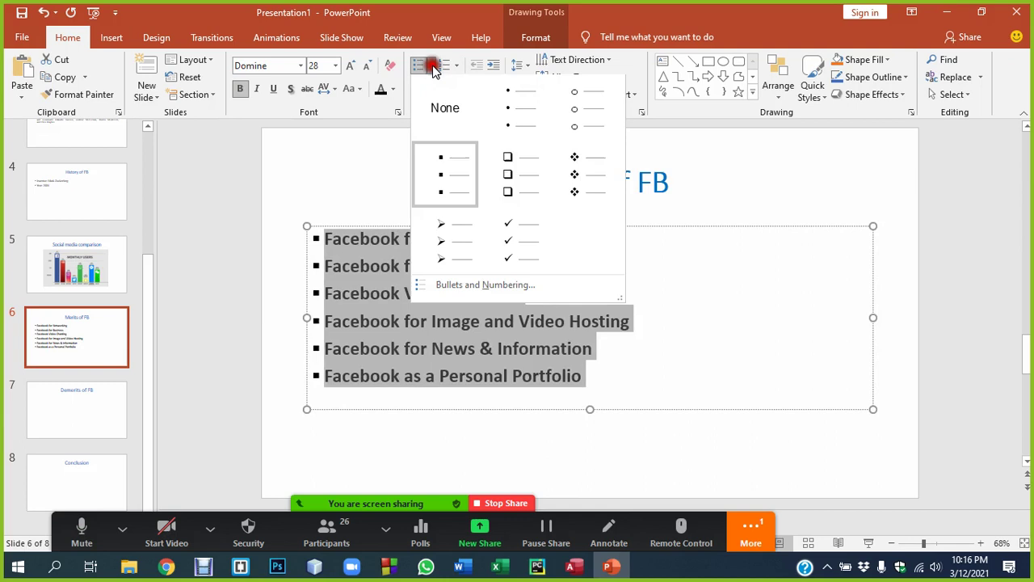
pyautogui.click(471, 284)
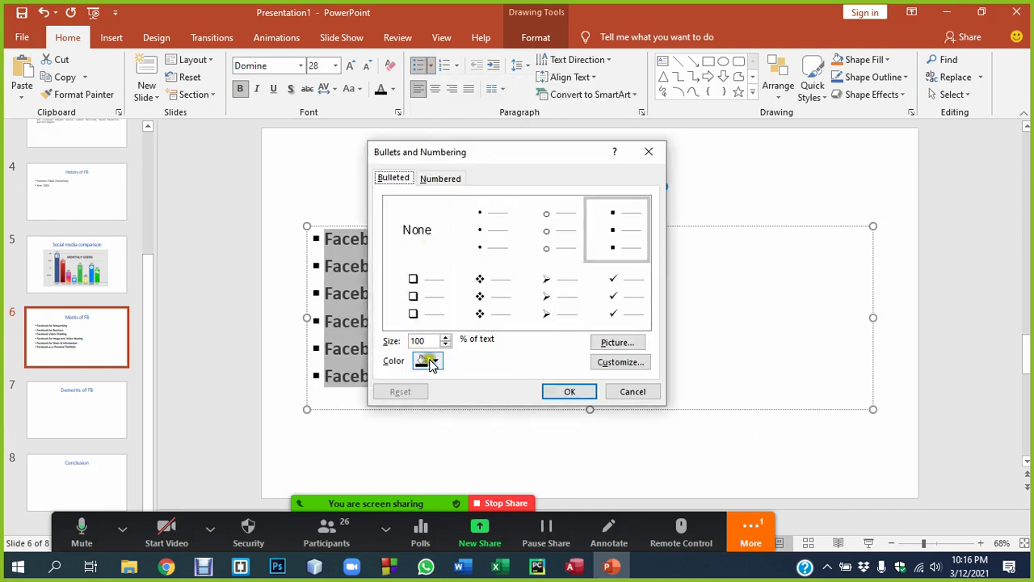
pyautogui.click(438, 361)
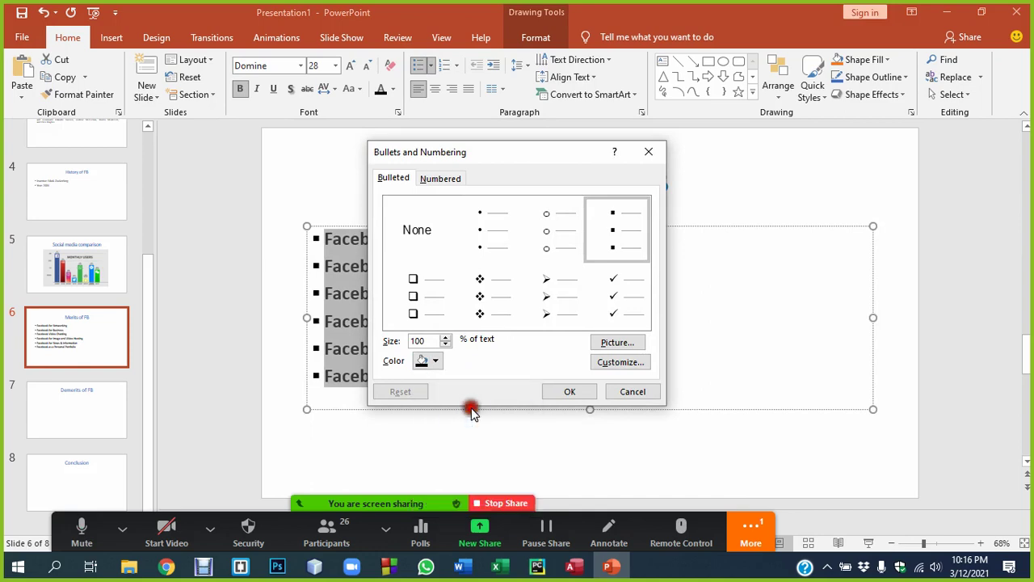
pyautogui.click(471, 410)
pyautogui.click(561, 391)
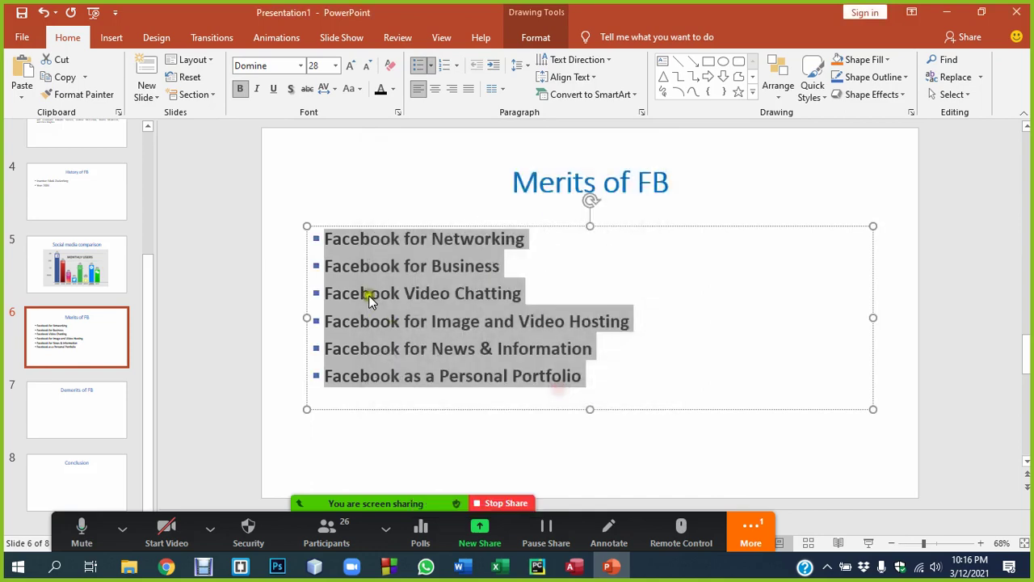
# Reselect the bullet text box, then place the caret in the Merits of FB title.
pyautogui.click(369, 293)
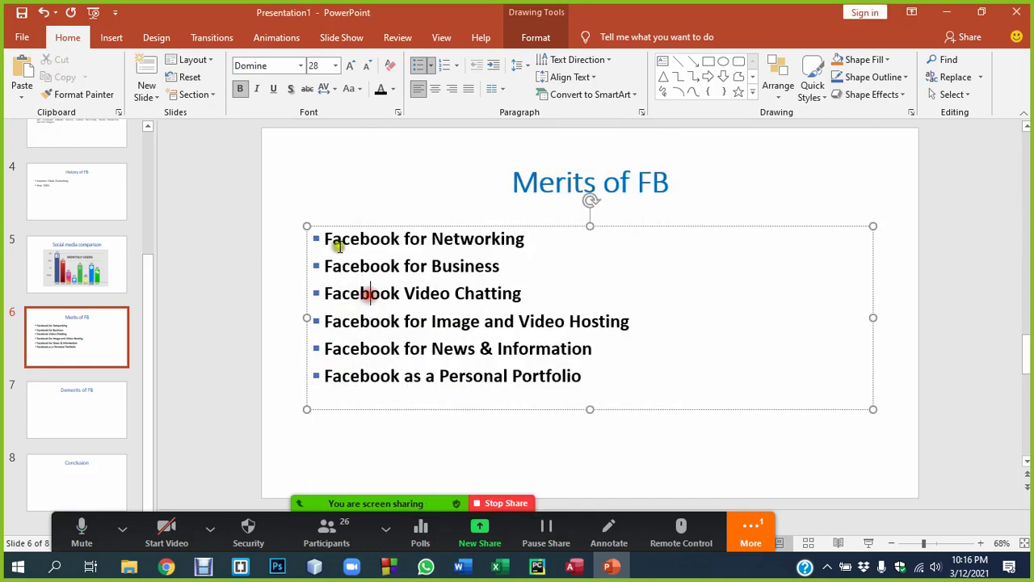
pyautogui.click(521, 227)
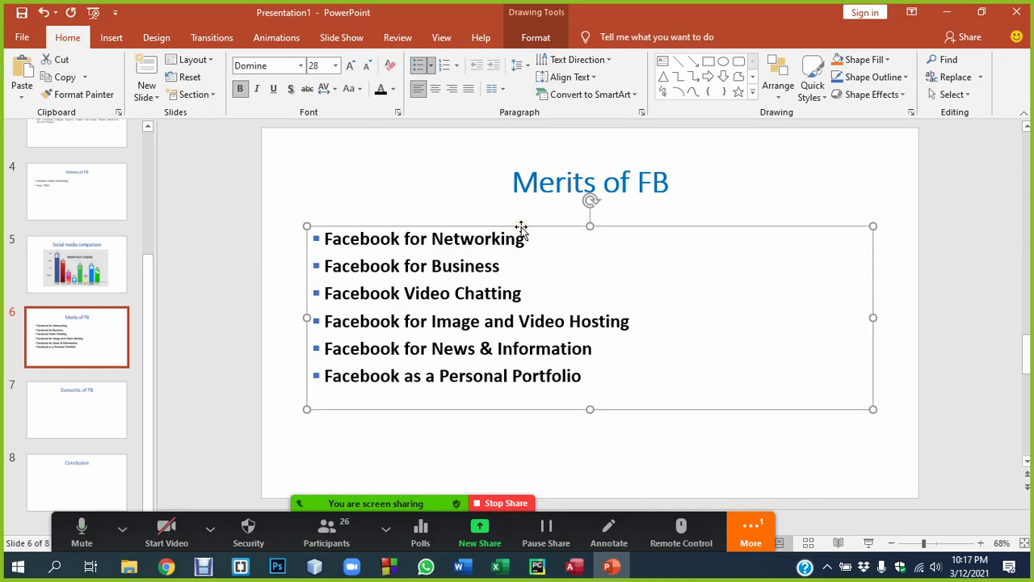
pyautogui.press('Return')
pyautogui.click(474, 185)
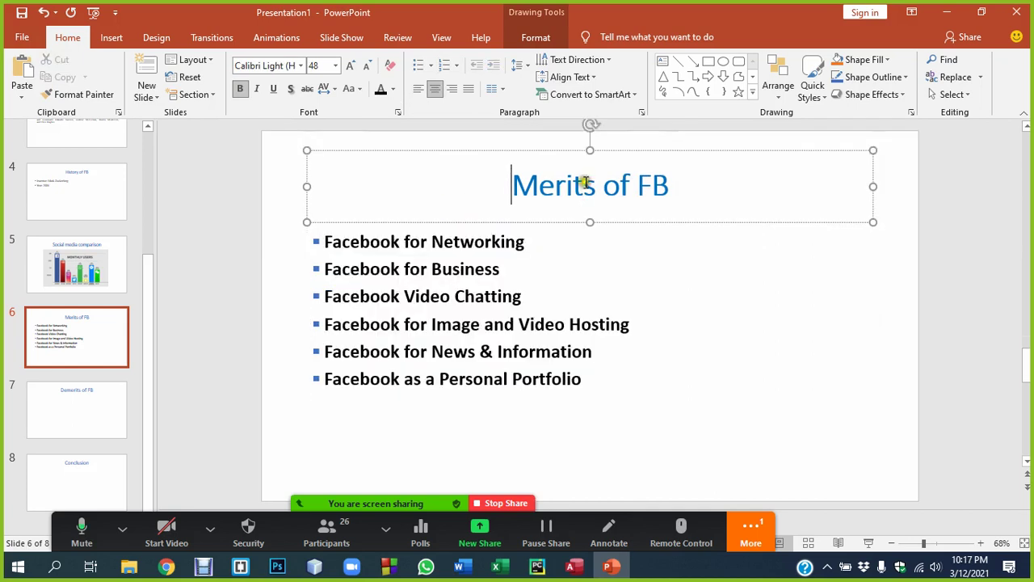
# Copy the article's 'Facebook Privacy' heading into the Demerits of FB slide body.
pyautogui.click(76, 398)
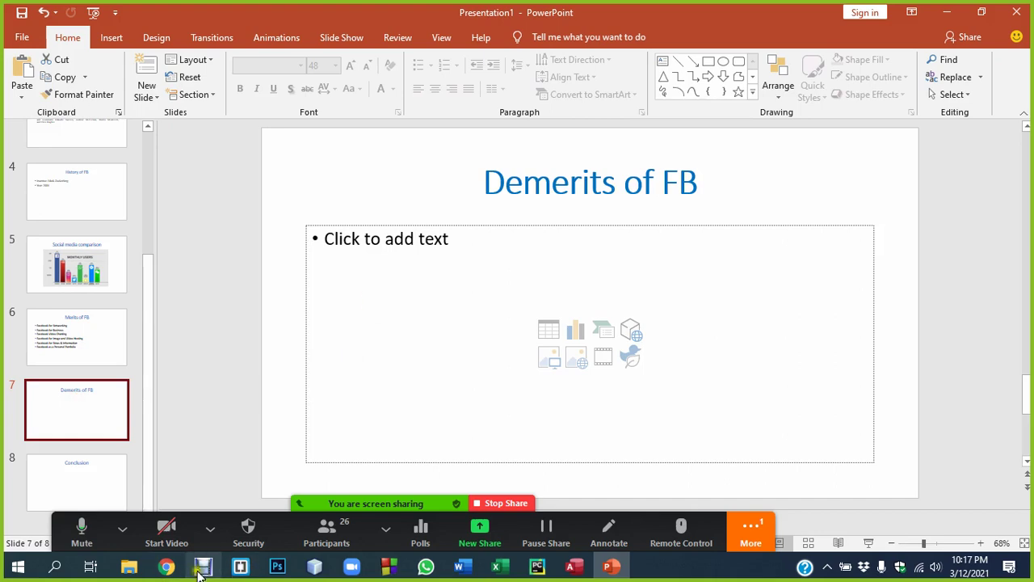
pyautogui.click(166, 567)
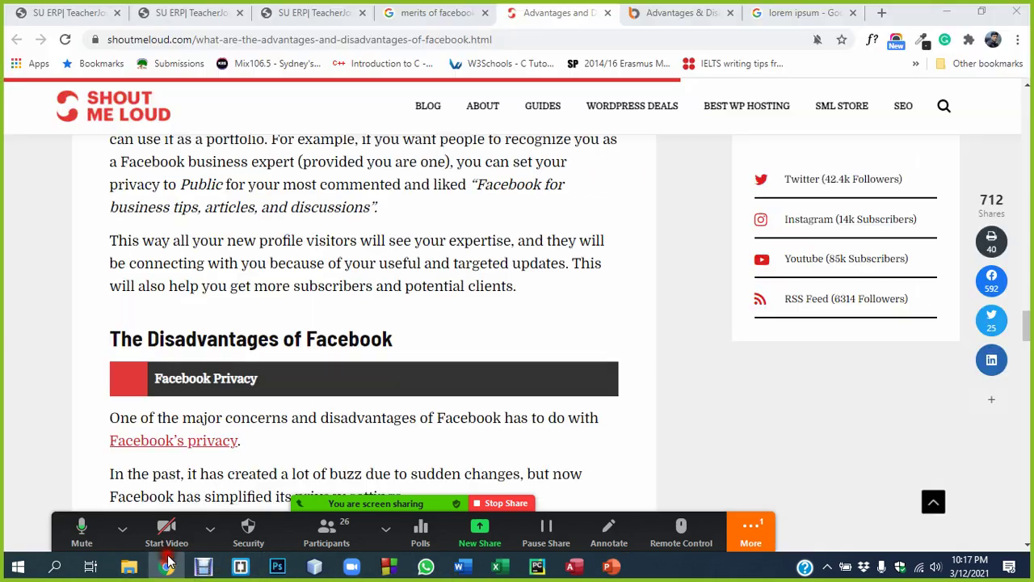
pyautogui.scroll(-4, 315, 300)
pyautogui.scroll(2, 291, 278)
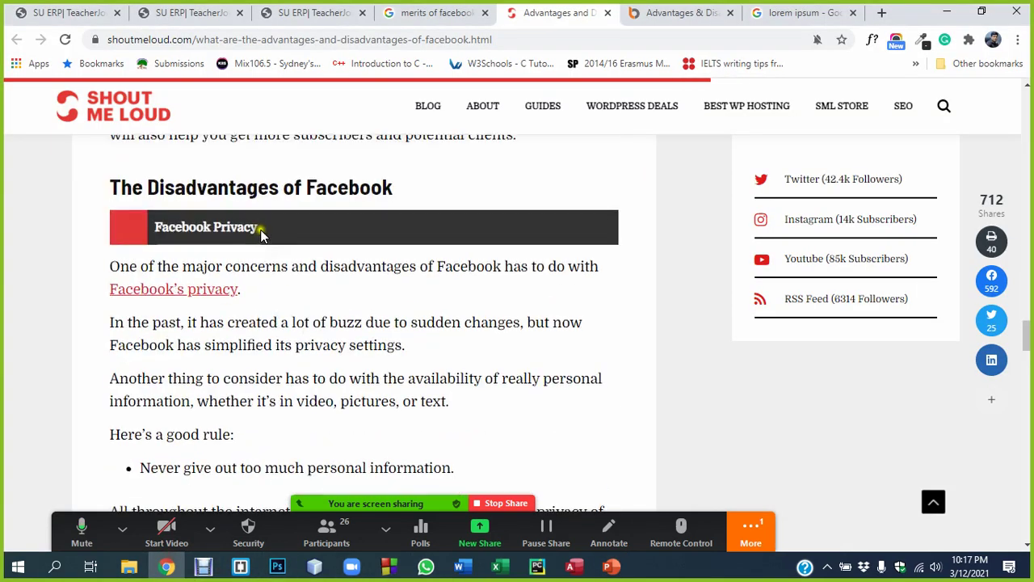
pyautogui.moveTo(258, 229); pyautogui.dragTo(156, 233)
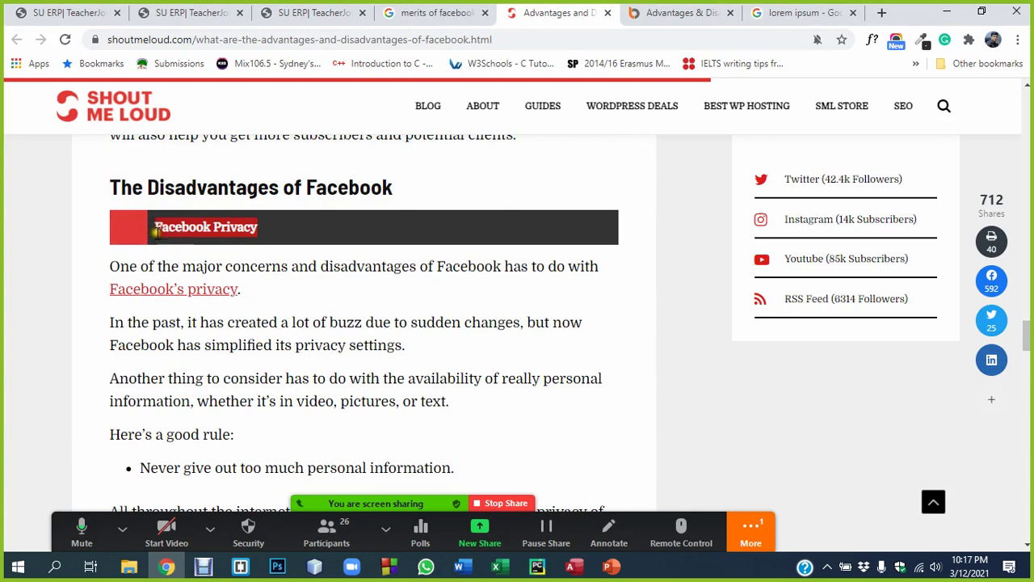
pyautogui.hotkey('ctrl', 'c')
pyautogui.hotkey('alt', 'Tab')
pyautogui.click(359, 240)
pyautogui.hotkey('ctrl', 'v')
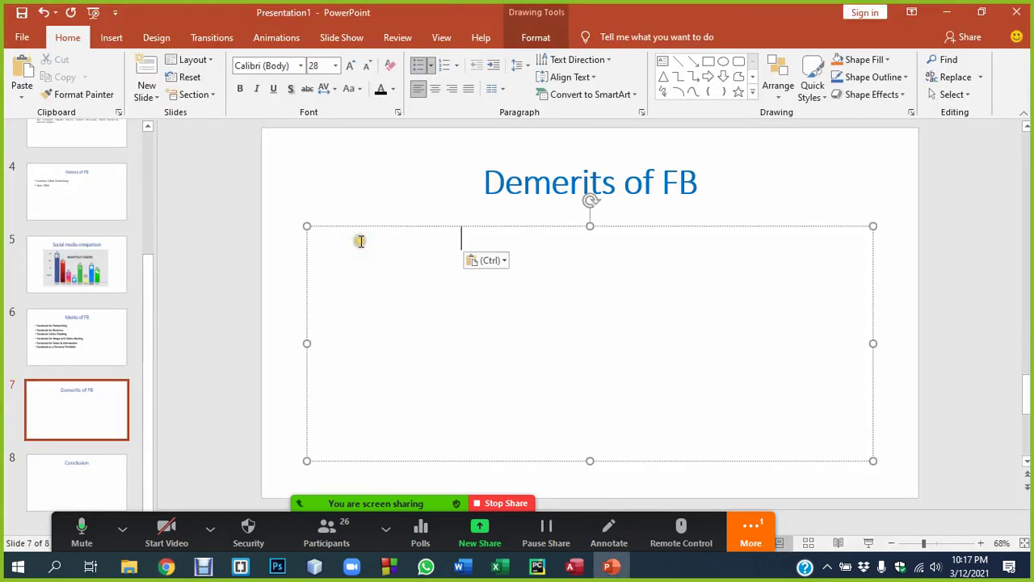
# Select the next disadvantage heading in the article, test-paste it on the slide, then undo.
pyautogui.hotkey('alt', 'Tab')
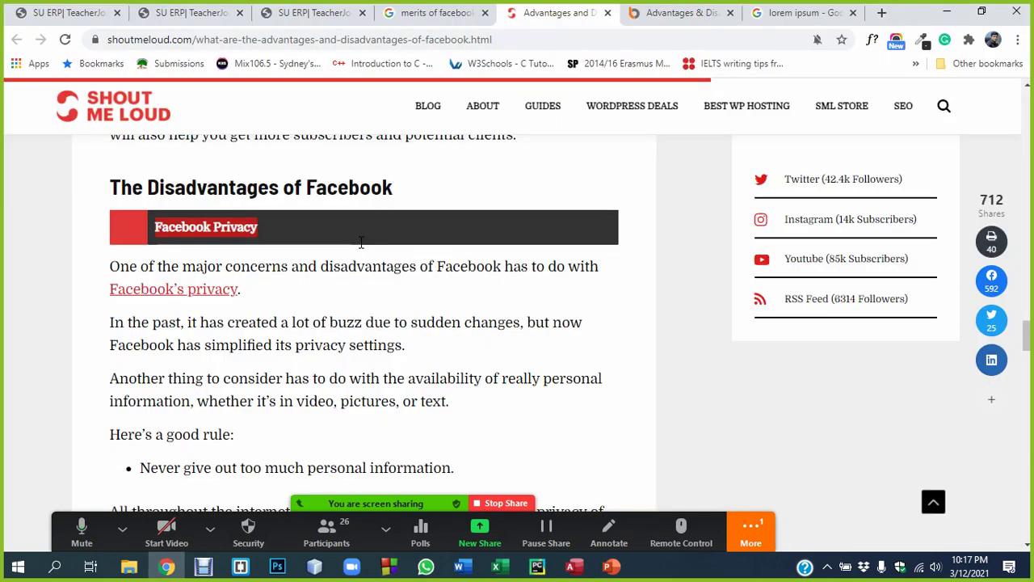
pyautogui.scroll(-3, 331, 303)
pyautogui.scroll(-3, 331, 303)
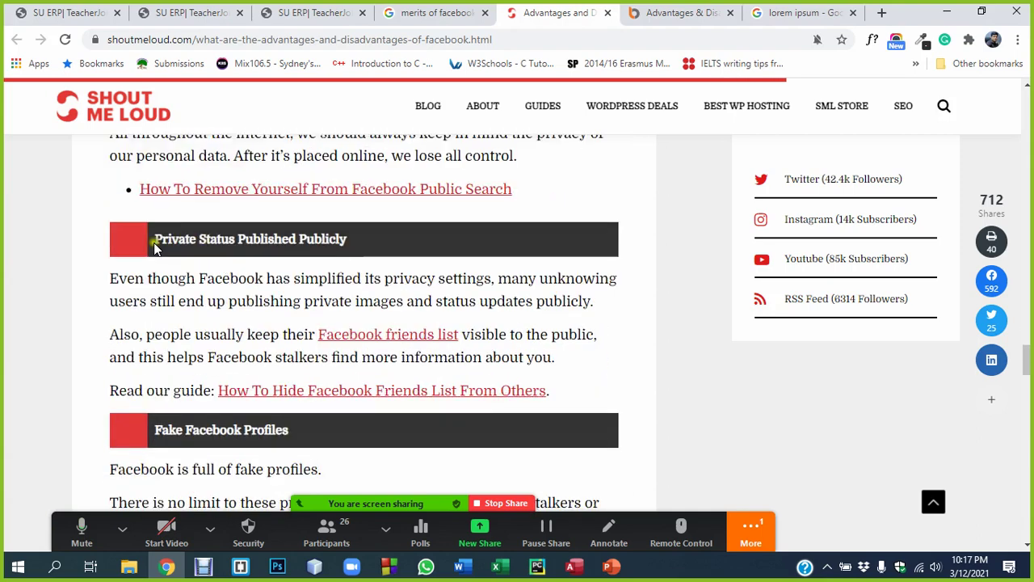
pyautogui.moveTo(153, 239); pyautogui.dragTo(360, 245)
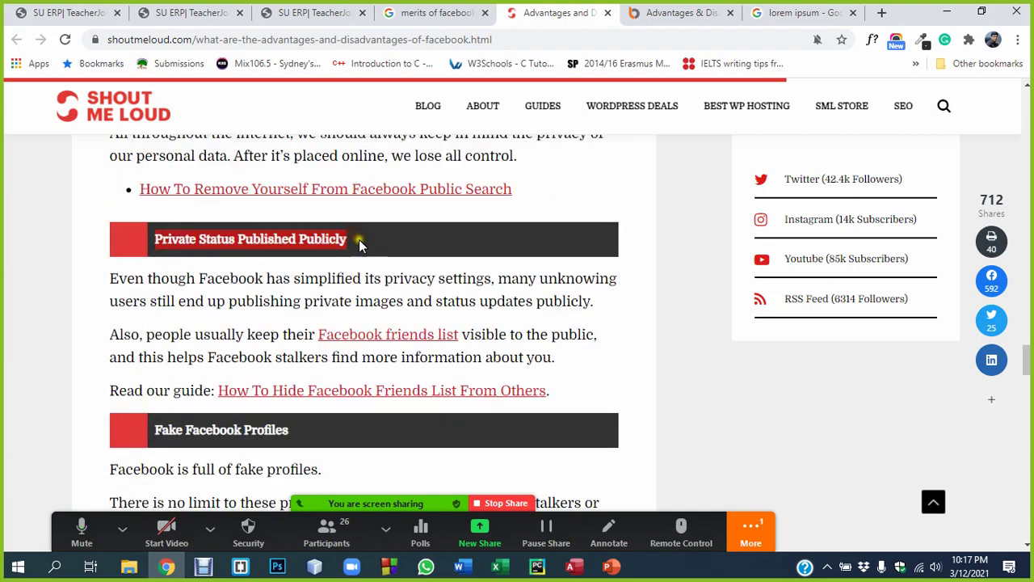
pyautogui.hotkey('alt', 'Tab')
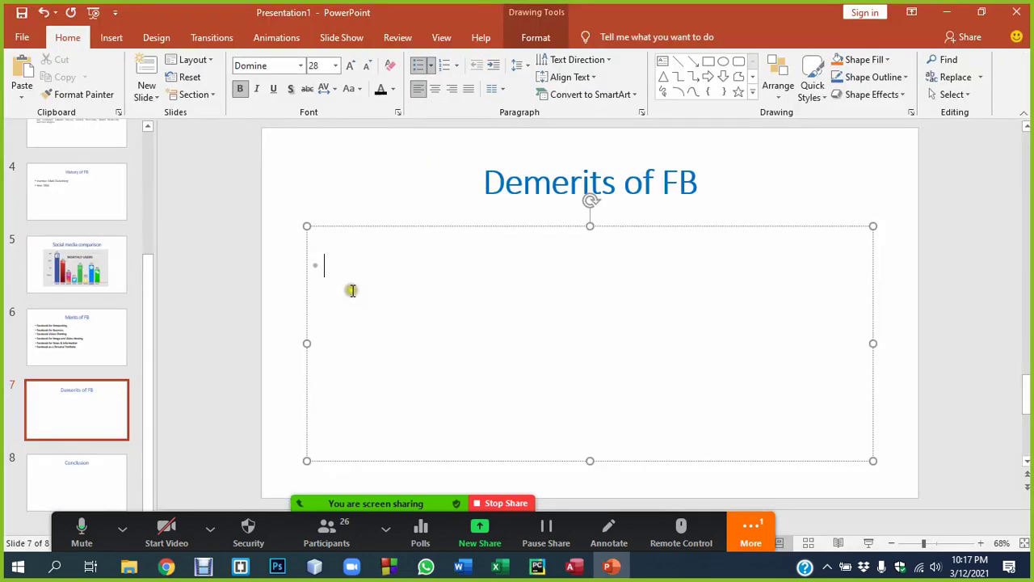
pyautogui.hotkey('ctrl', 'v')
pyautogui.hotkey('ctrl', 'z')
# Copy the 'Fake Facebook Profiles' heading, paste it on the slide, then undo the paste.
pyautogui.hotkey('alt', 'Tab')
pyautogui.scroll(-2, 299, 275)
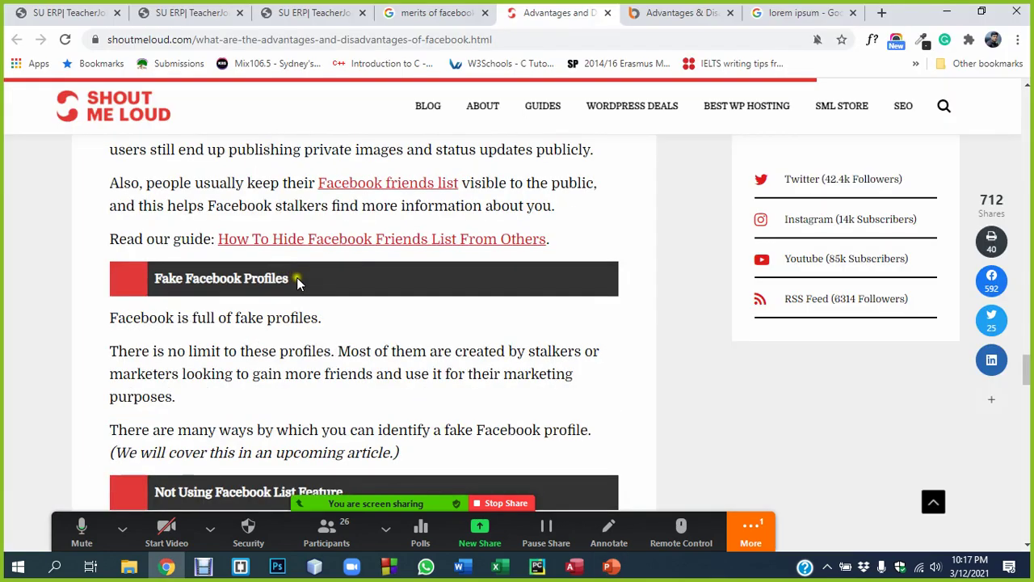
pyautogui.moveTo(297, 280); pyautogui.dragTo(158, 280)
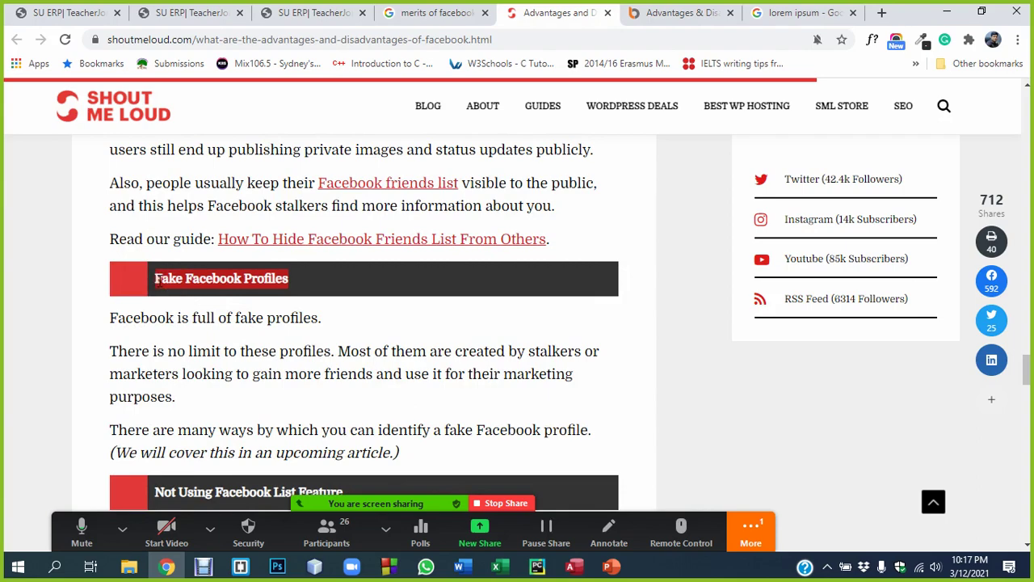
pyautogui.hotkey('ctrl', 'c')
pyautogui.hotkey('alt', 'Tab')
pyautogui.hotkey('ctrl', 'v')
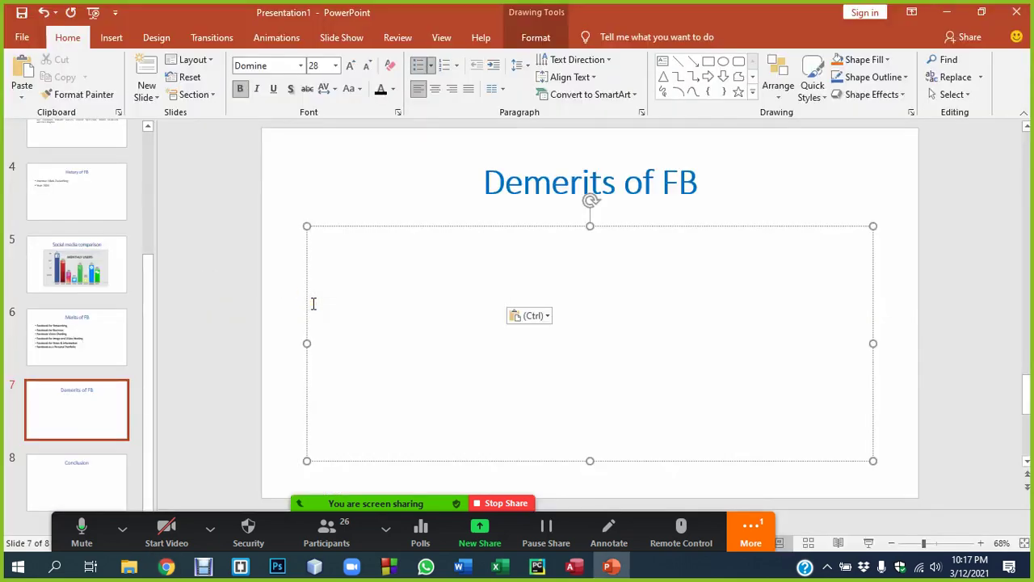
pyautogui.hotkey('ctrl', 'z')
# Select the 'Not Using Facebook List Feature' heading and paste it into the slide body.
pyautogui.hotkey('alt', 'Tab')
pyautogui.scroll(-3, 307, 307)
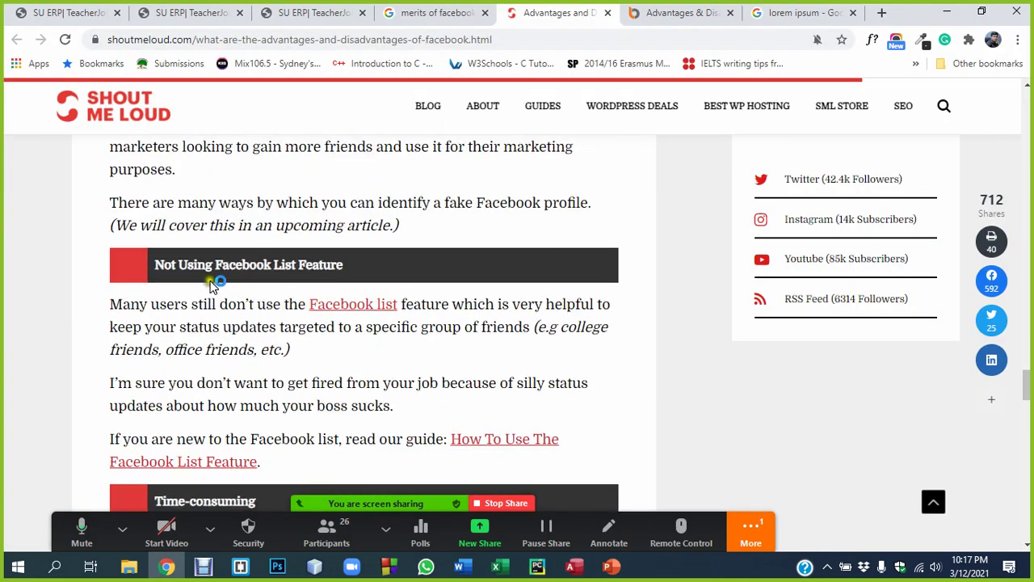
pyautogui.moveTo(156, 268); pyautogui.dragTo(361, 271)
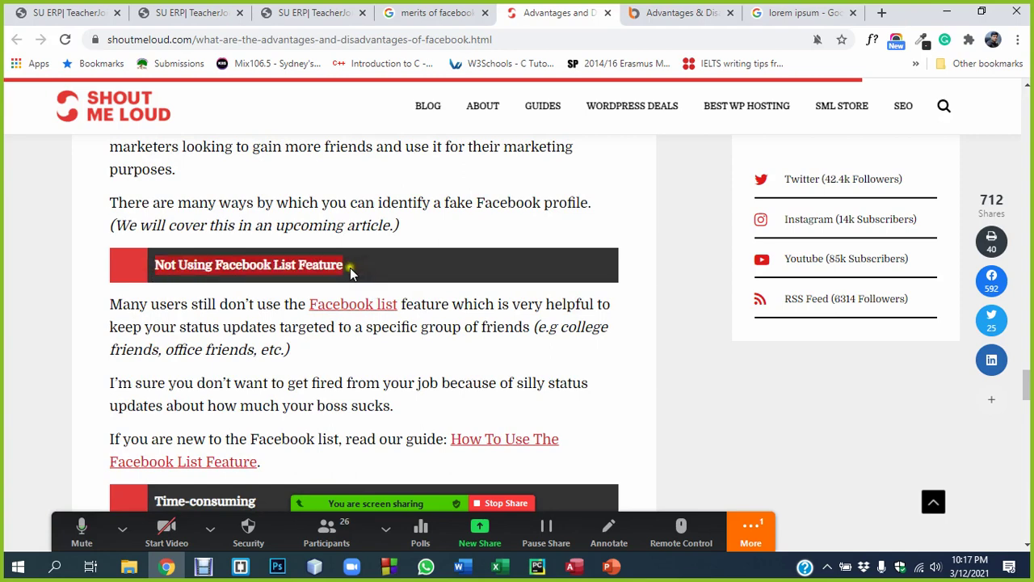
pyautogui.hotkey('alt', 'Tab')
pyautogui.hotkey('ctrl', 'v')
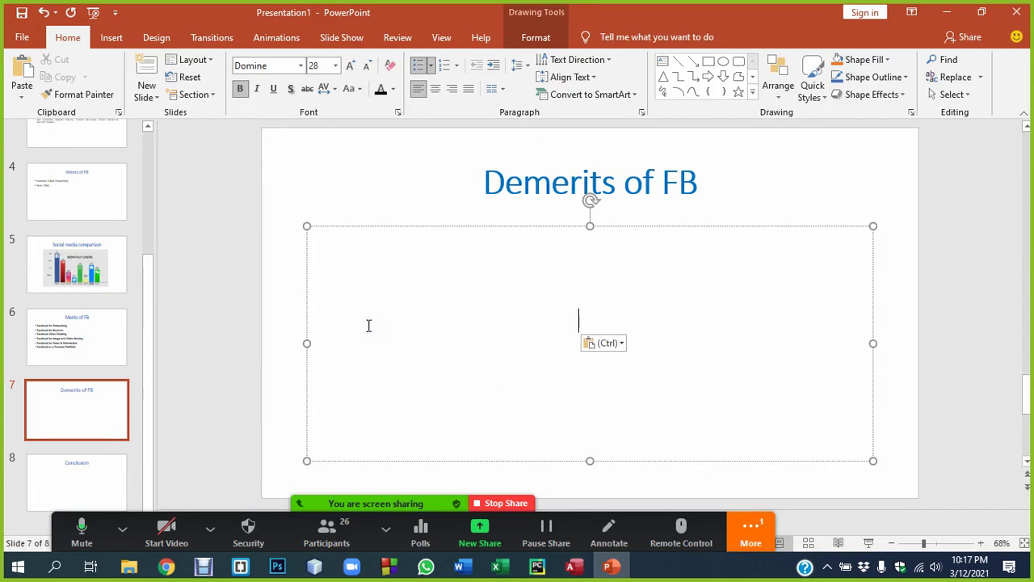
# Select one more disadvantage heading further down, paste it onto the slide, and return to PowerPoint.
pyautogui.hotkey('alt', 'Tab')
pyautogui.scroll(-2, 339, 323)
pyautogui.scroll(-2, 322, 321)
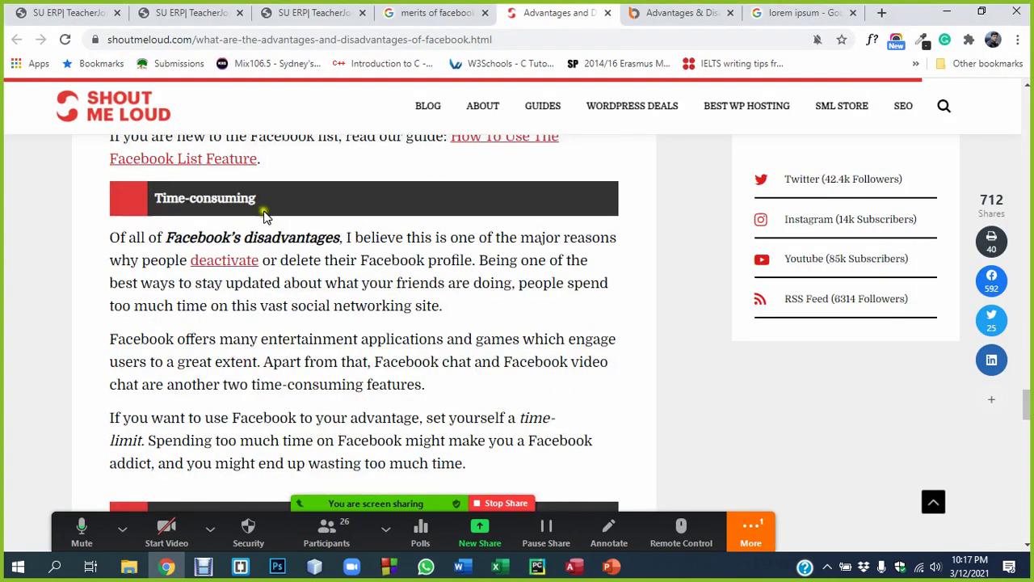
pyautogui.moveTo(258, 202); pyautogui.dragTo(156, 201)
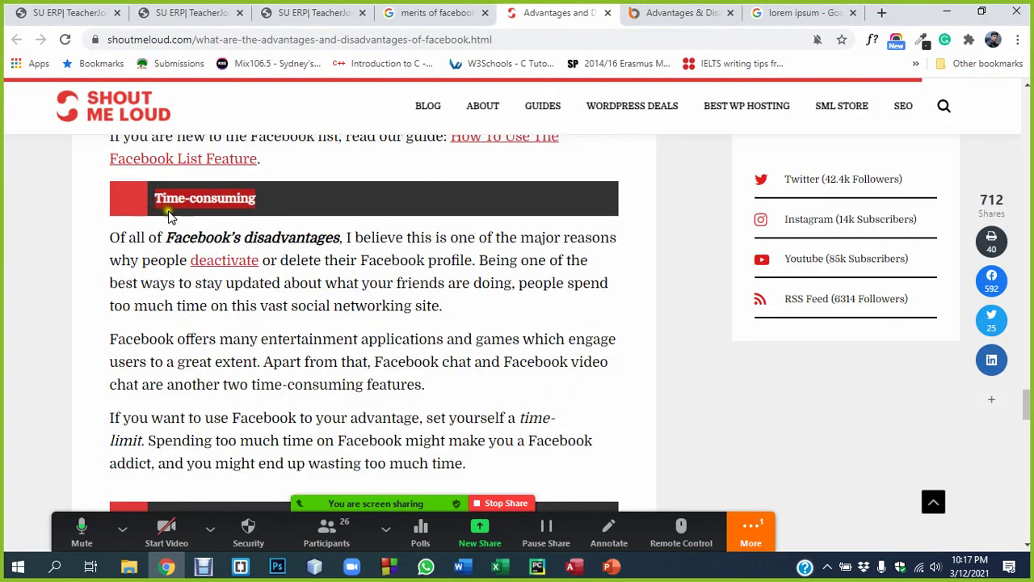
pyautogui.hotkey('alt', 'Tab')
pyautogui.hotkey('ctrl', 'v')
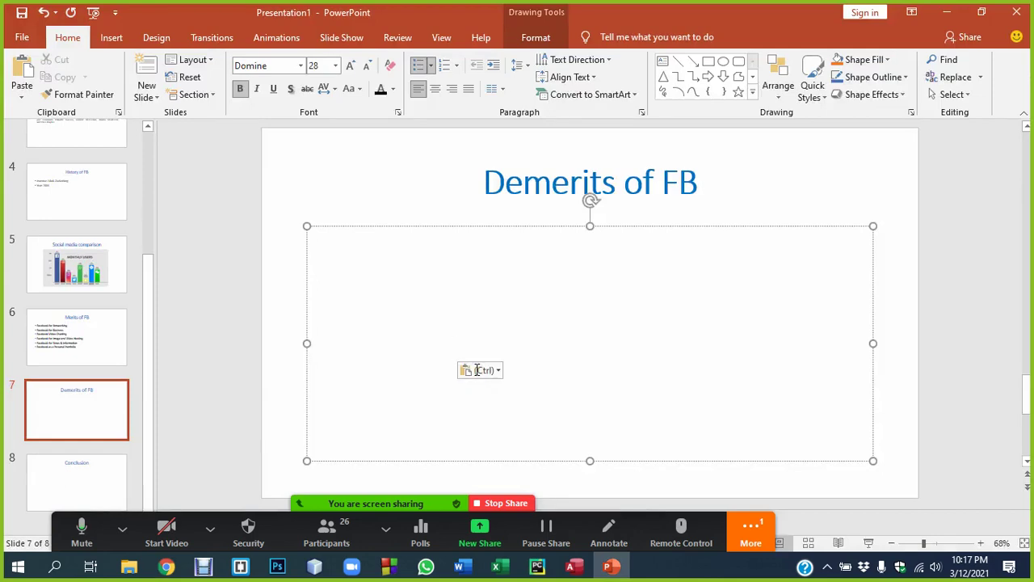
pyautogui.hotkey('alt', 'Tab')
pyautogui.scroll(-3, 406, 318)
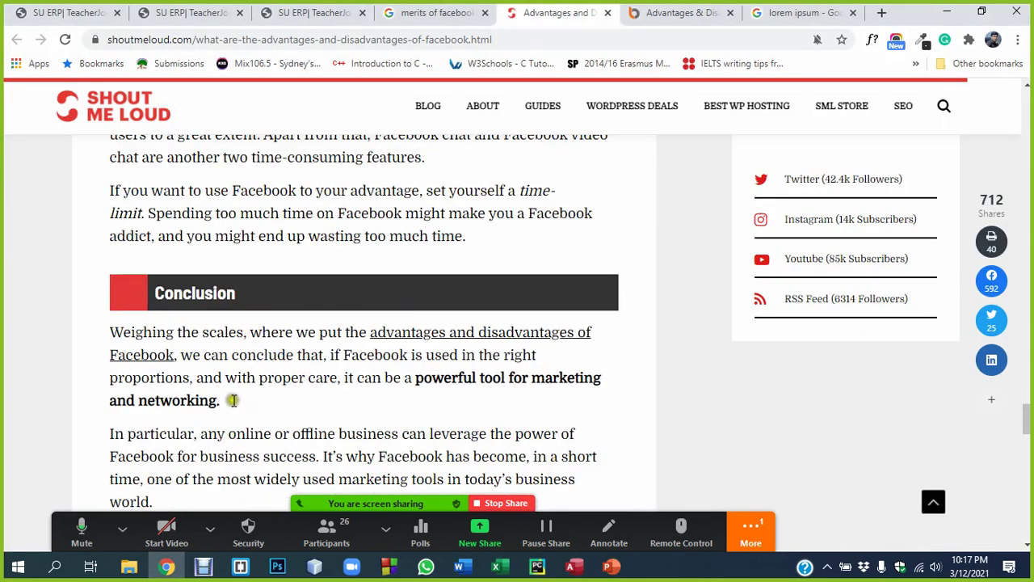
pyautogui.click(610, 568)
# Paste the disadvantage headings and change their bullets to filled squares.
pyautogui.hotkey('ctrl', 'v')
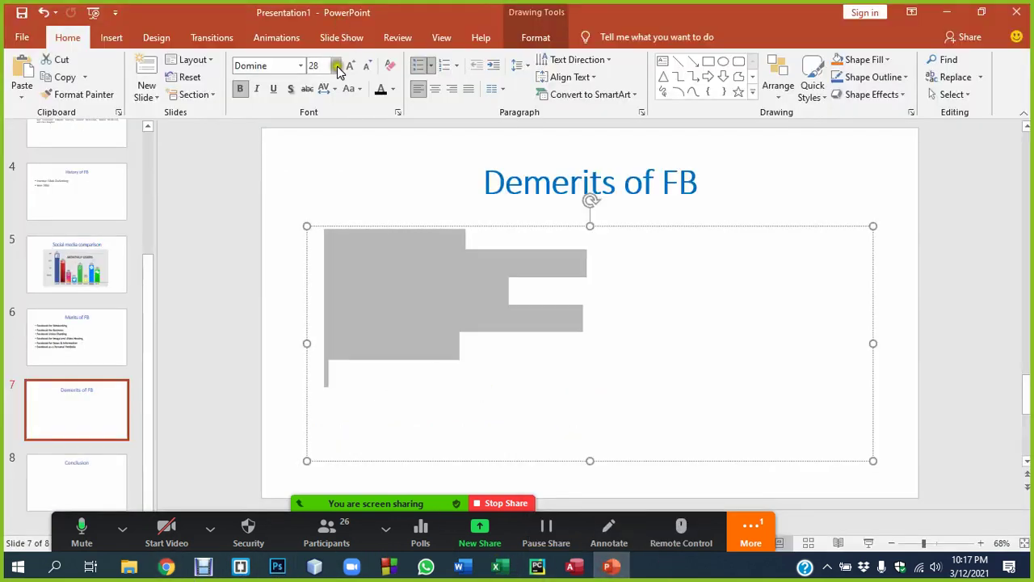
pyautogui.click(433, 67)
pyautogui.click(452, 163)
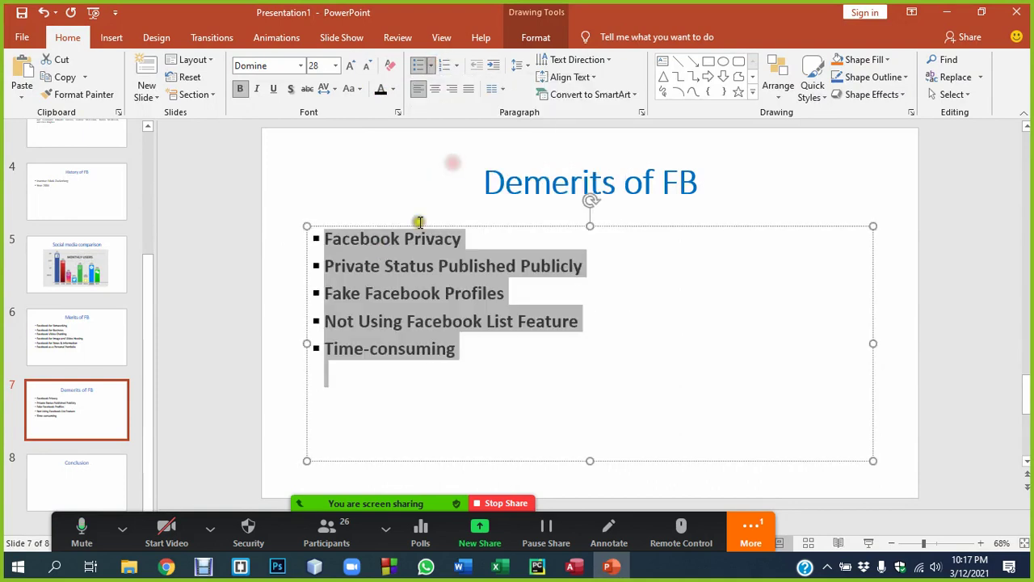
# Make the square bullets blue in Bullets and Numbering and shorten the text box to fit.
pyautogui.click(431, 64)
pyautogui.click(462, 283)
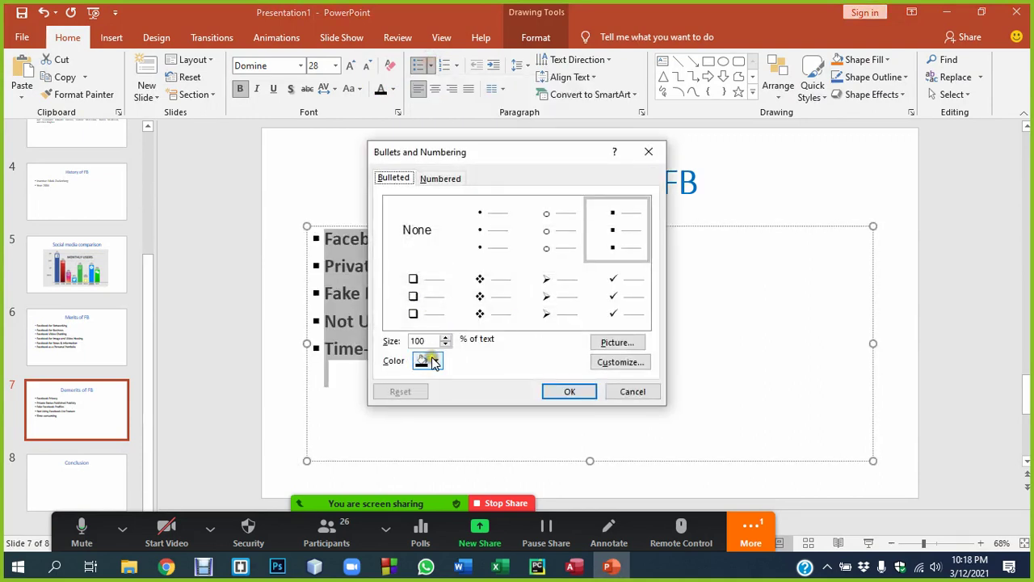
pyautogui.click(435, 361)
pyautogui.click(470, 410)
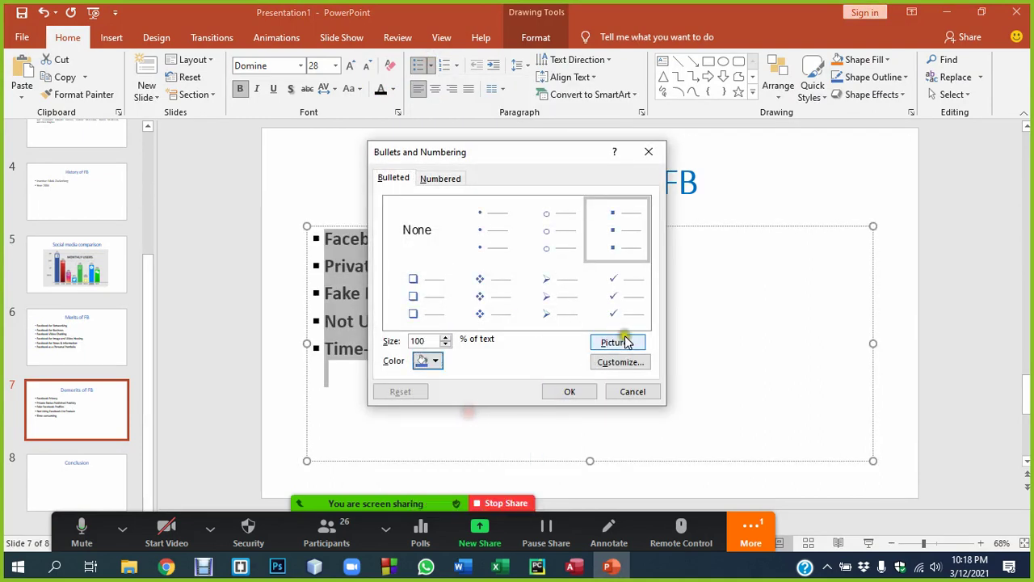
pyautogui.click(569, 391)
pyautogui.click(409, 320)
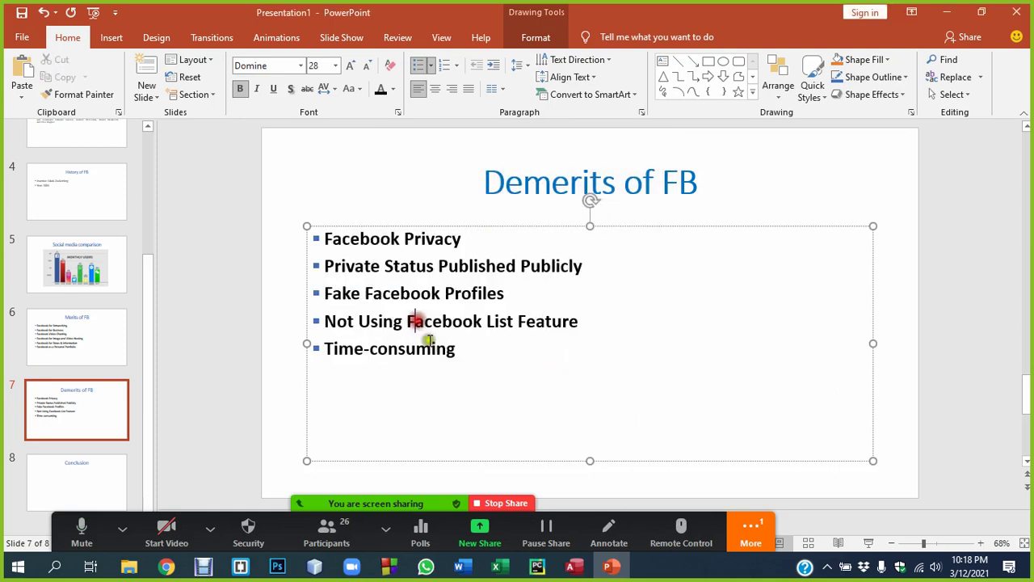
pyautogui.moveTo(590, 460); pyautogui.dragTo(590, 399)
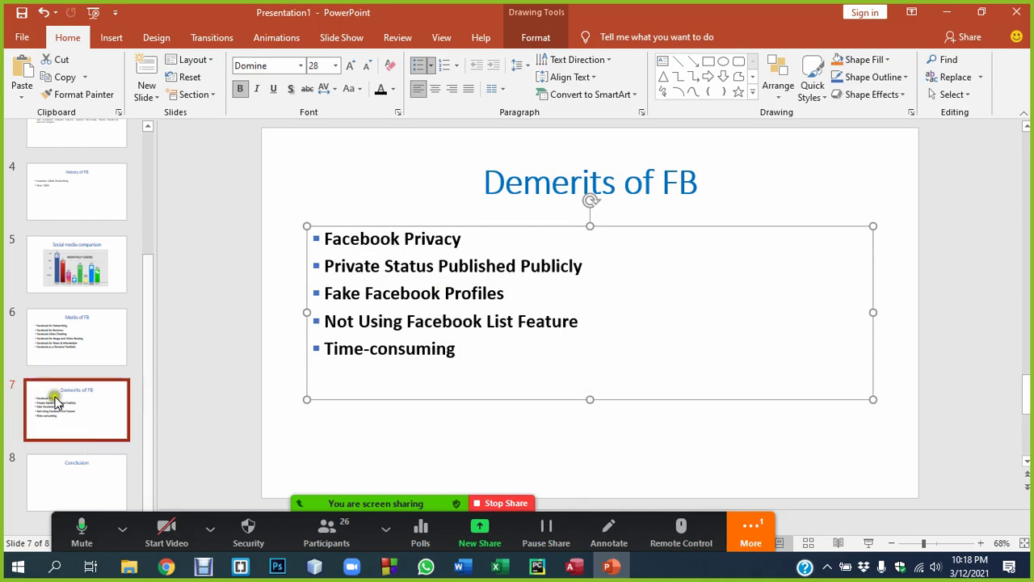
# On the Merits of FB slide, select the Facebook for Networking line and then the title.
pyautogui.click(57, 343)
pyautogui.click(455, 239)
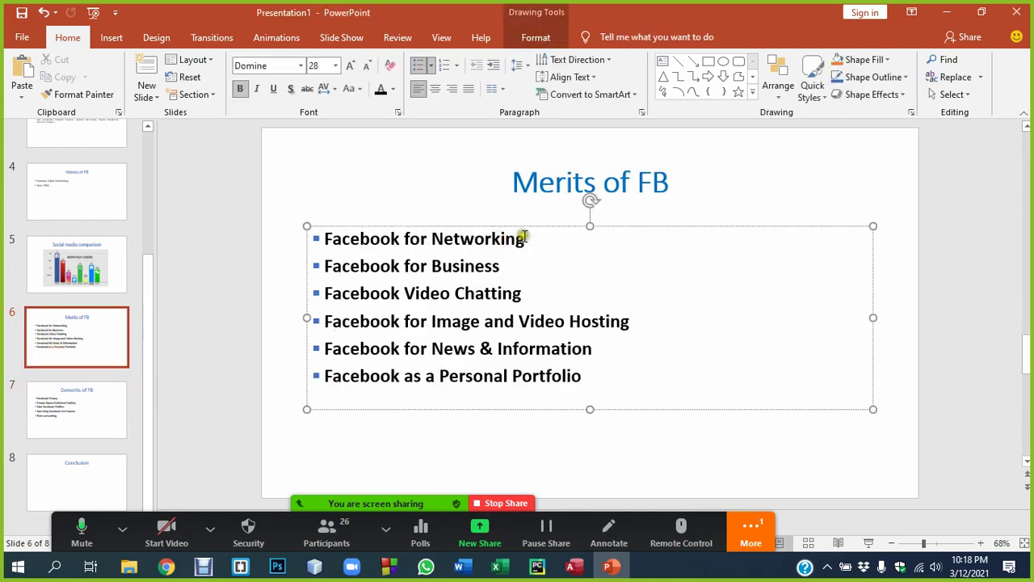
pyautogui.moveTo(523, 238); pyautogui.dragTo(323, 238)
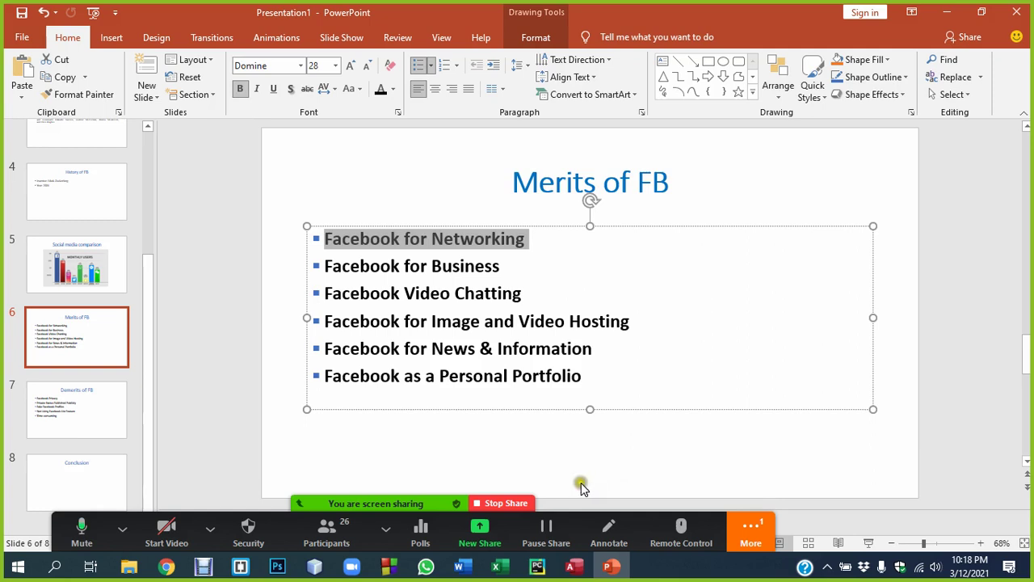
pyautogui.click(502, 267)
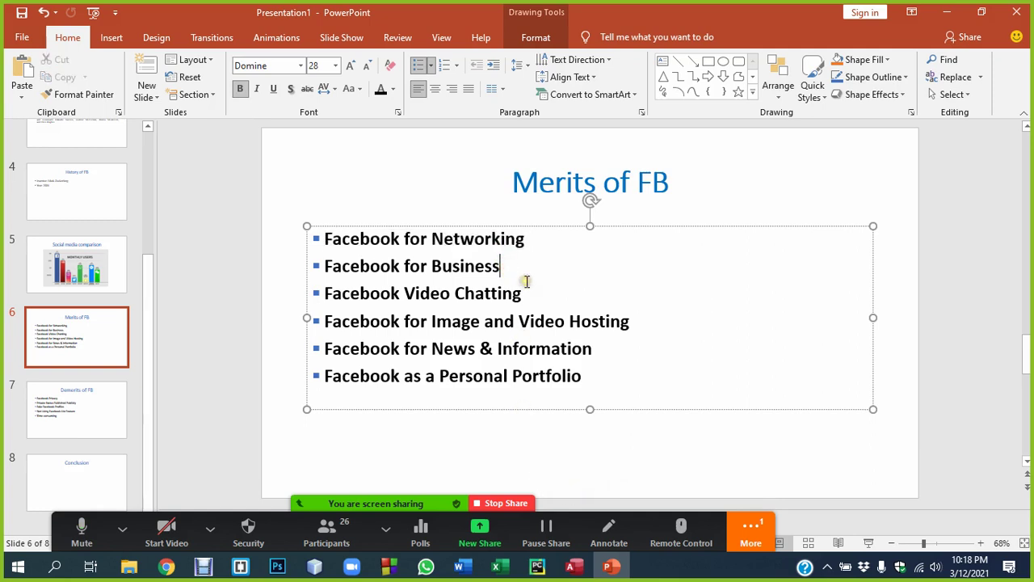
pyautogui.click(538, 180)
pyautogui.click(81, 333)
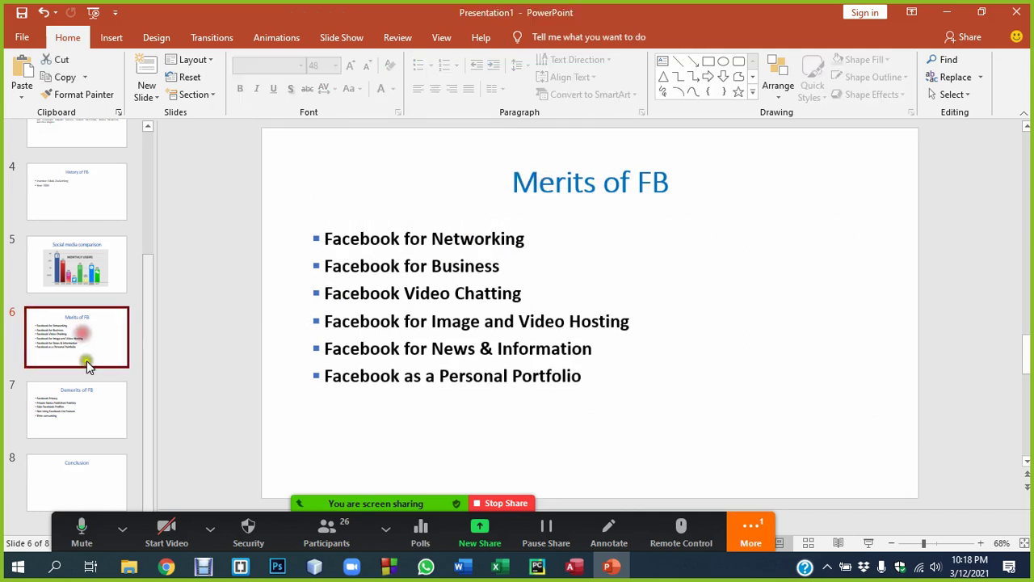
# Compare the Merits and Demerits slides back and forth, then go to the Conclusion slide.
pyautogui.click(80, 408)
pyautogui.click(64, 356)
pyautogui.click(74, 392)
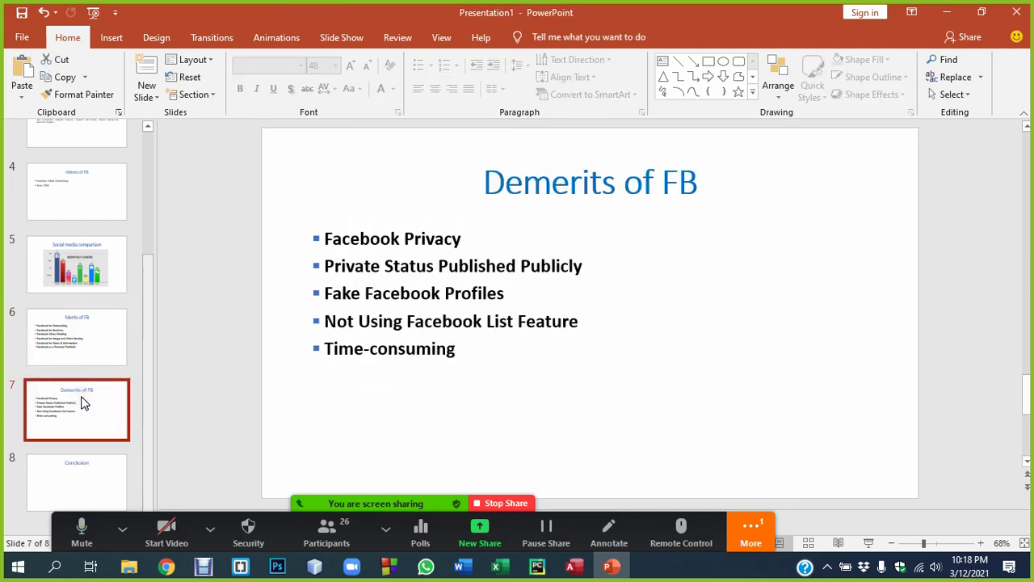
pyautogui.click(81, 333)
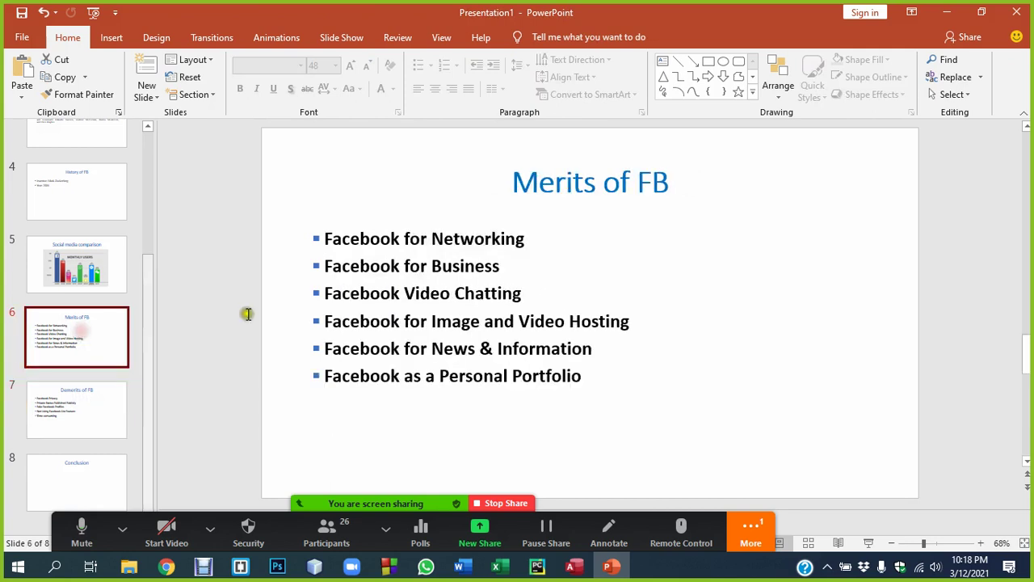
pyautogui.click(72, 401)
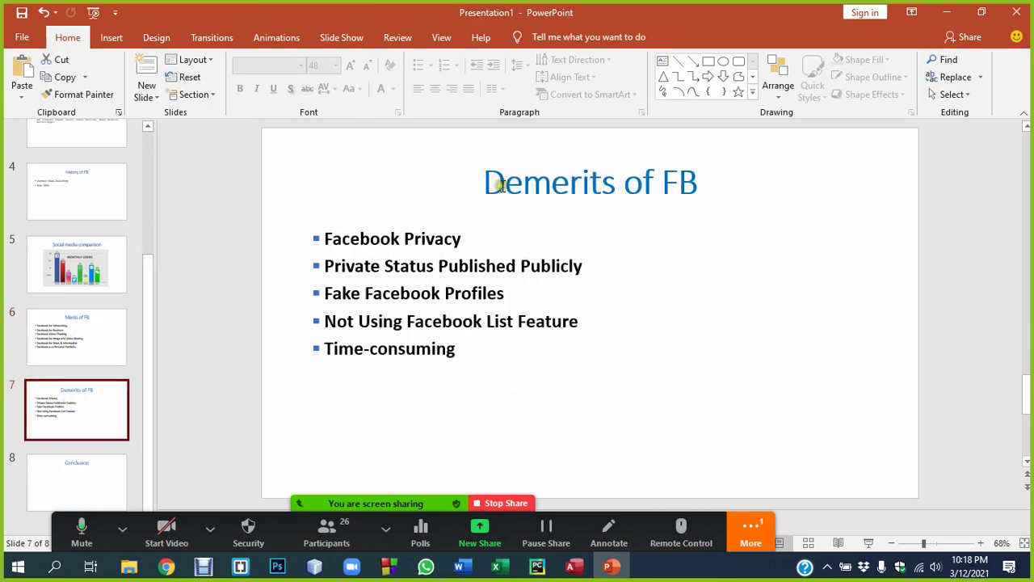
pyautogui.click(74, 467)
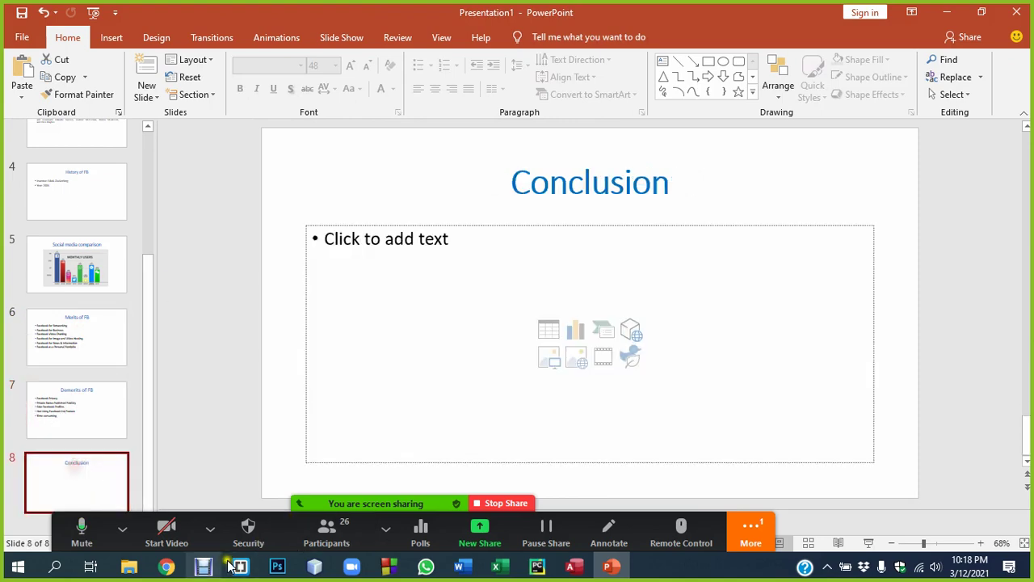
# Copy the first paragraph under the article's Conclusion heading and return to the presentation.
pyautogui.click(166, 564)
pyautogui.scroll(-2, 363, 263)
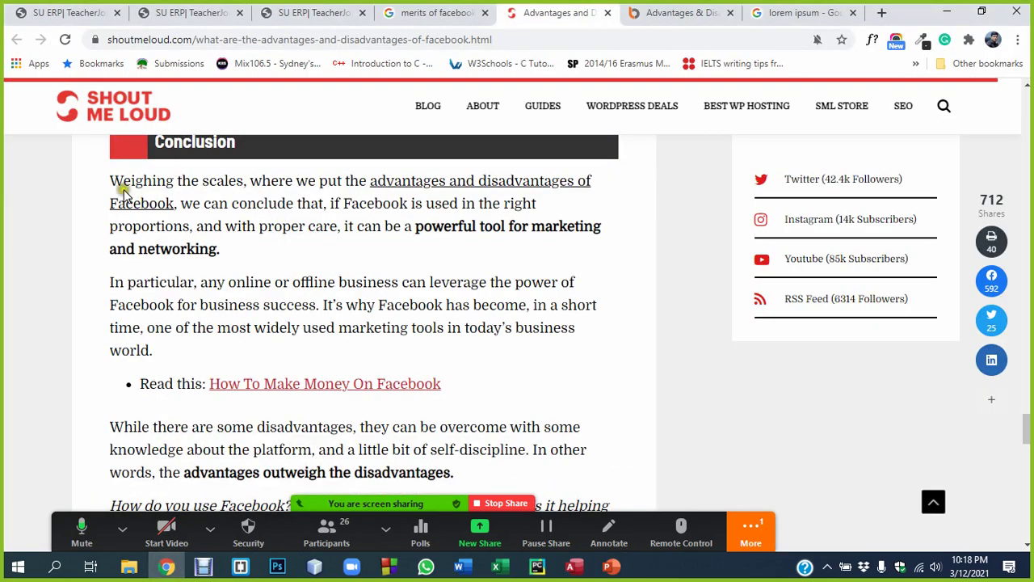
pyautogui.moveTo(110, 179); pyautogui.dragTo(228, 253)
pyautogui.hotkey('ctrl', 'c')
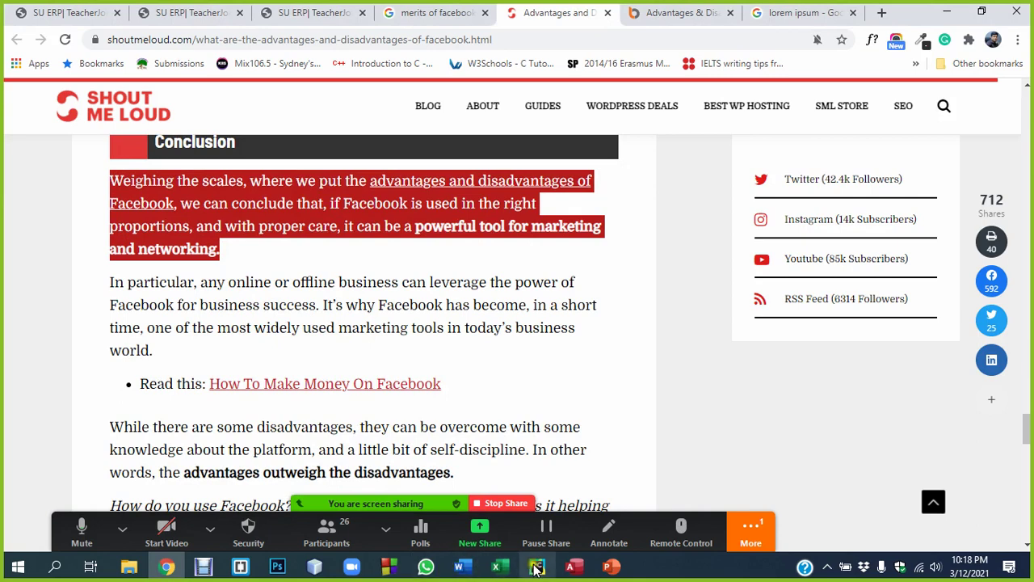
pyautogui.click(612, 567)
# Paste the Conclusion paragraph into the body without a bullet and justify it.
pyautogui.click(383, 239)
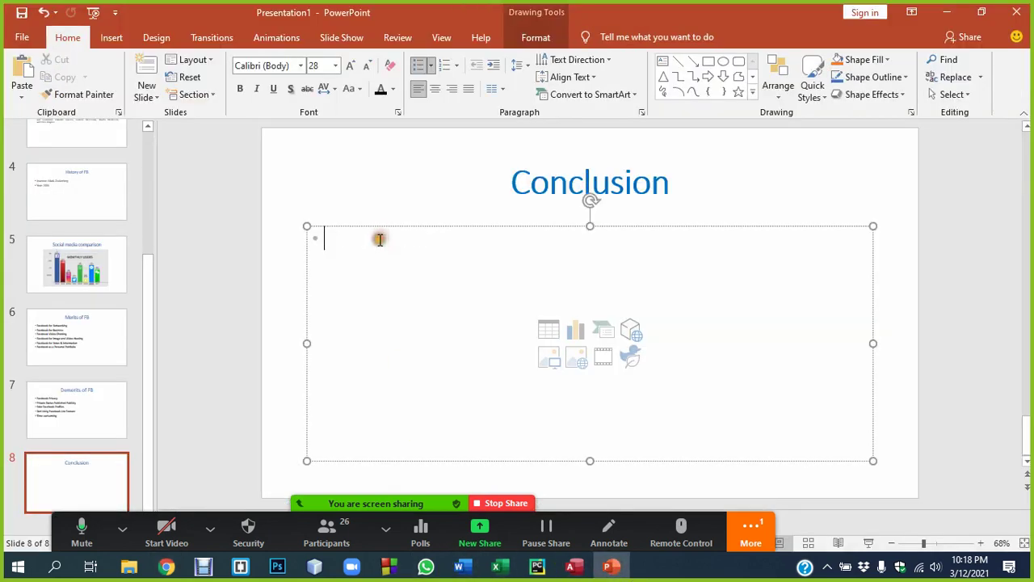
pyautogui.hotkey('ctrl', 'v')
pyautogui.click(325, 238)
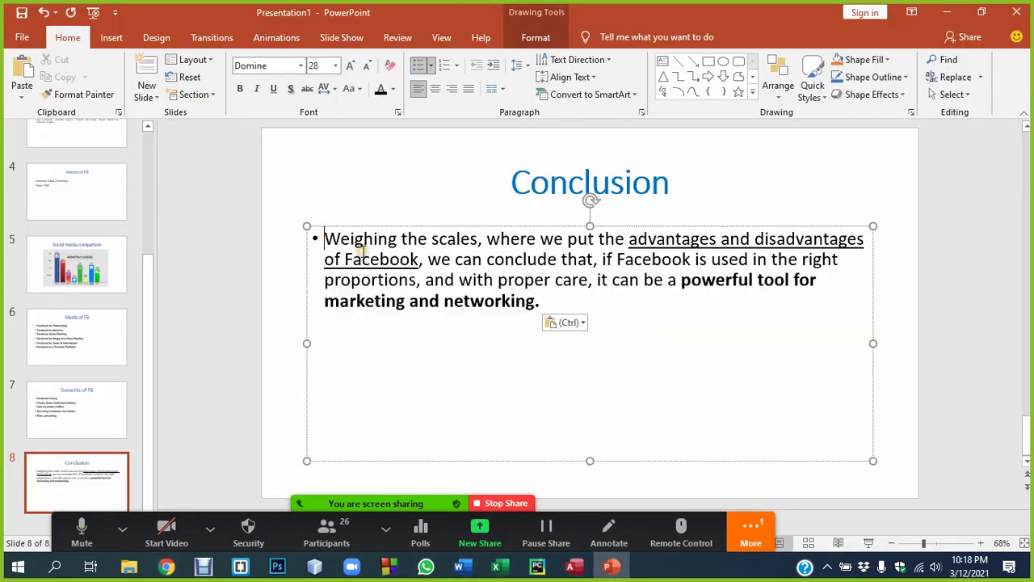
pyautogui.press('BackSpace')
pyautogui.moveTo(537, 301)
pyautogui.mouseDown()
pyautogui.moveTo(358, 261)
pyautogui.moveTo(329, 242)
pyautogui.mouseUp()
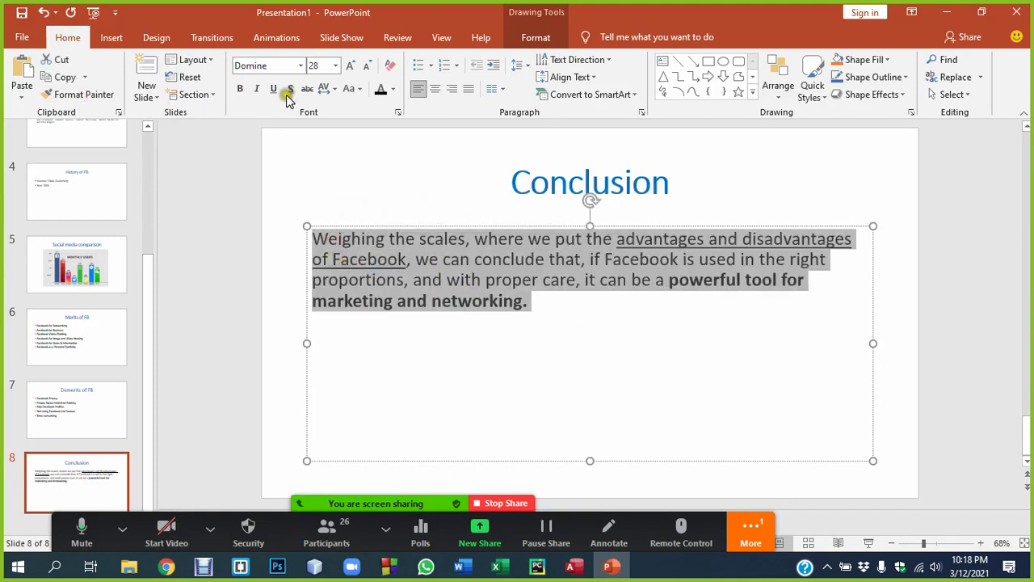
pyautogui.click(469, 89)
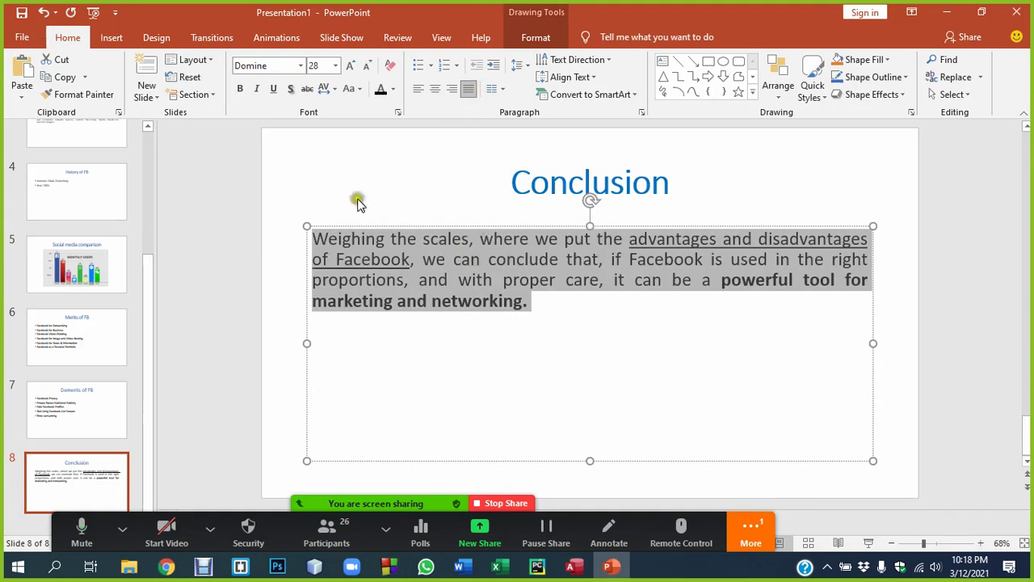
# Use Format Painter to copy the plain formatting of 'Weighing' across the whole paragraph.
pyautogui.click(378, 245)
pyautogui.moveTo(378, 244); pyautogui.dragTo(338, 238)
pyautogui.click(81, 95)
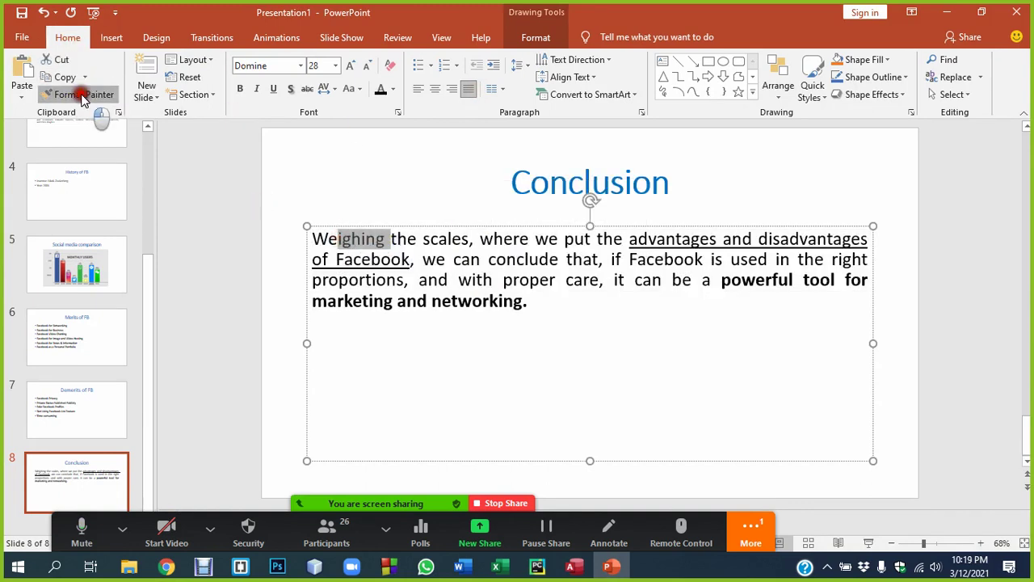
pyautogui.moveTo(566, 300); pyautogui.dragTo(296, 240)
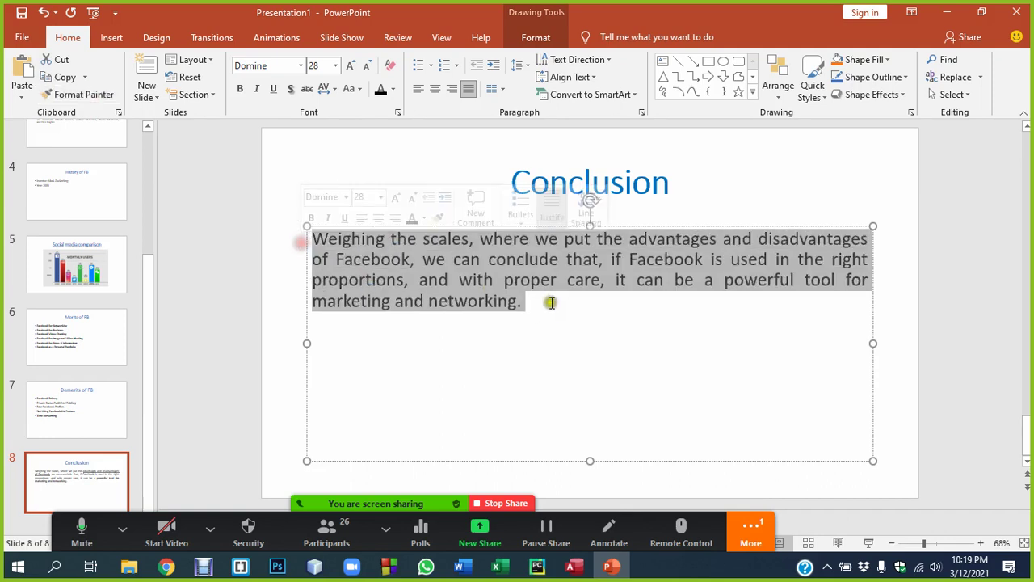
pyautogui.click(584, 298)
# Set the paragraph to 28 pt, shorten and nudge the text box, then show slide 7.
pyautogui.moveTo(545, 302)
pyautogui.mouseDown()
pyautogui.moveTo(327, 255)
pyautogui.moveTo(314, 239)
pyautogui.mouseUp()
pyautogui.hotkey('ctrl', 'shift', ',')
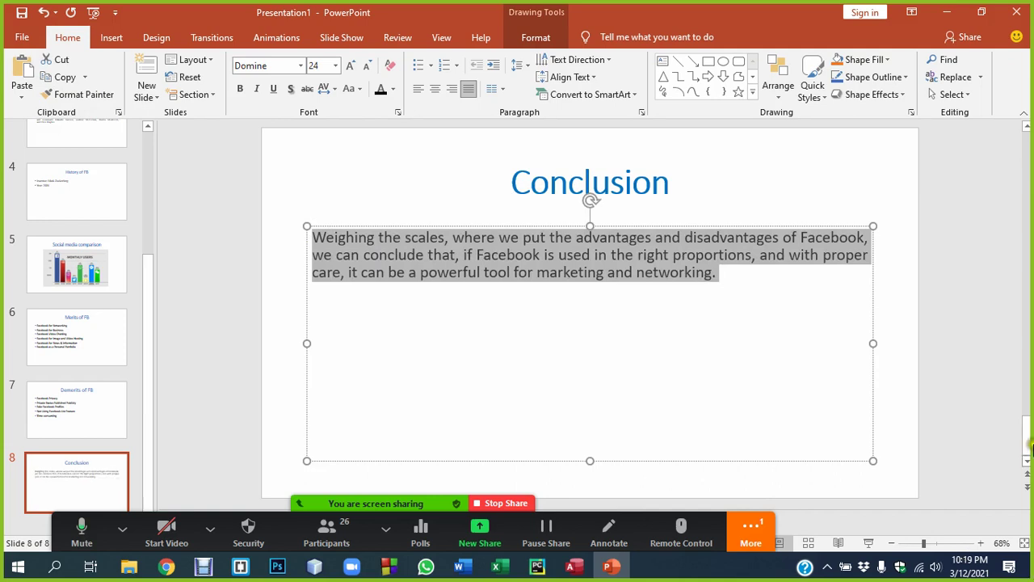
pyautogui.click(731, 286)
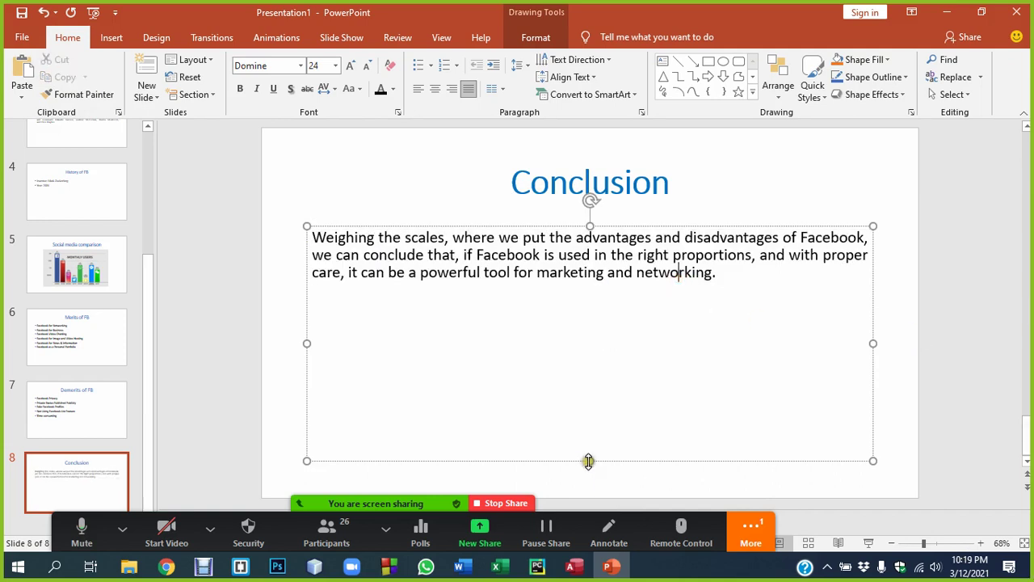
pyautogui.moveTo(589, 461); pyautogui.dragTo(590, 307)
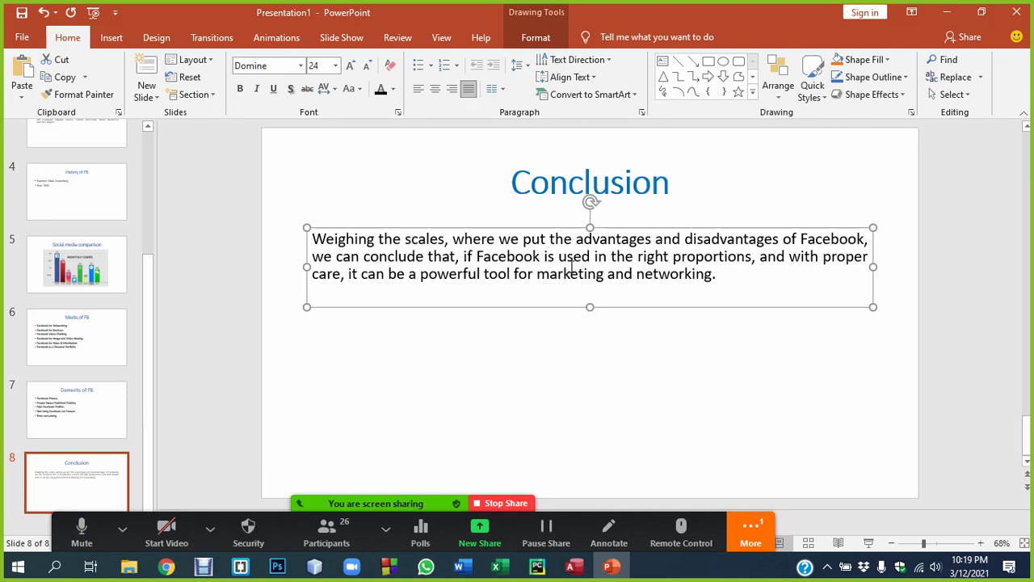
pyautogui.hotkey('ctrl', ']')
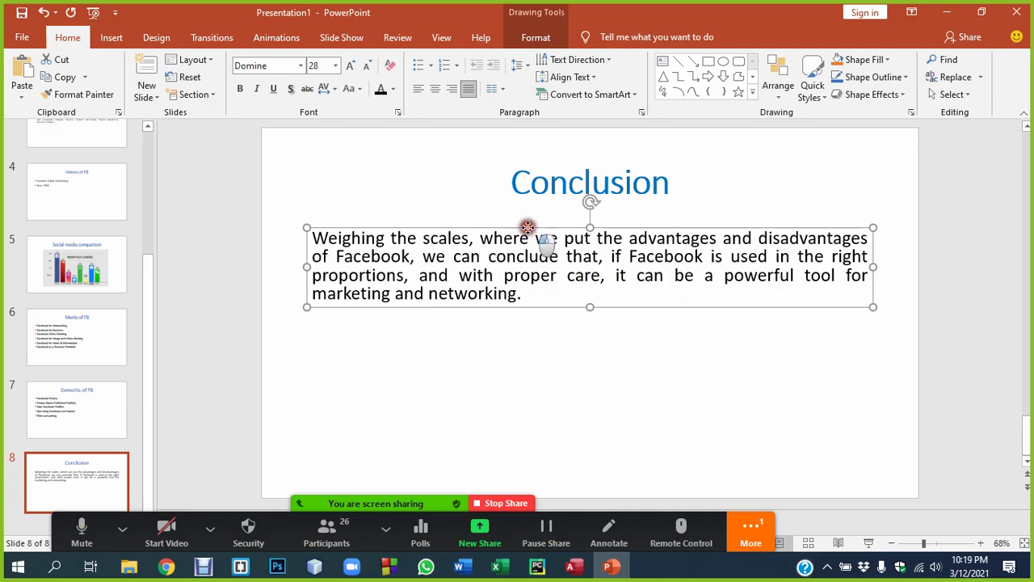
pyautogui.moveTo(529, 229); pyautogui.dragTo(530, 240)
pyautogui.click(40, 400)
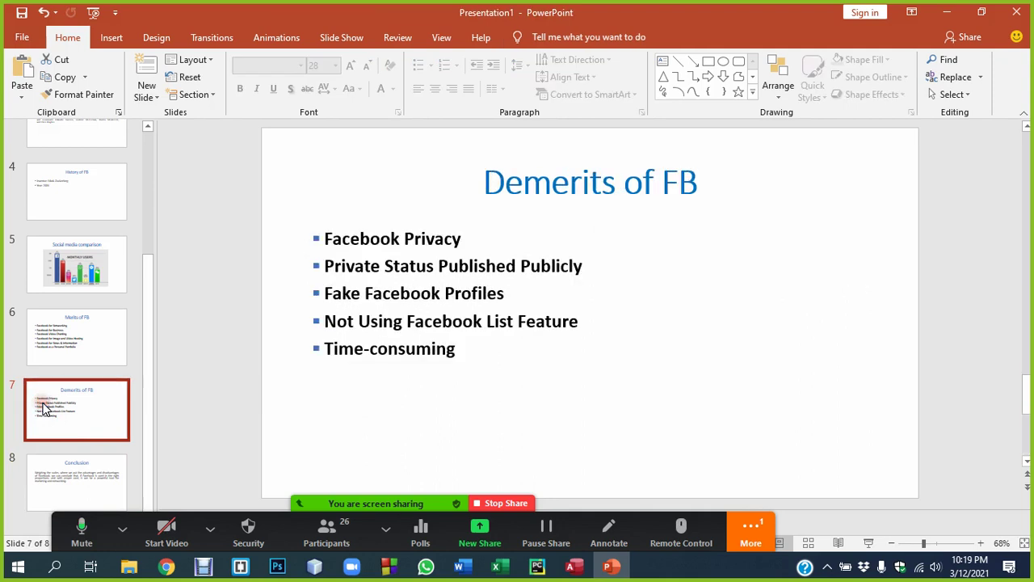
# Save the deck to the Desktop as Facebook (FB).pptx.
pyautogui.hotkey('ctrl', 's')
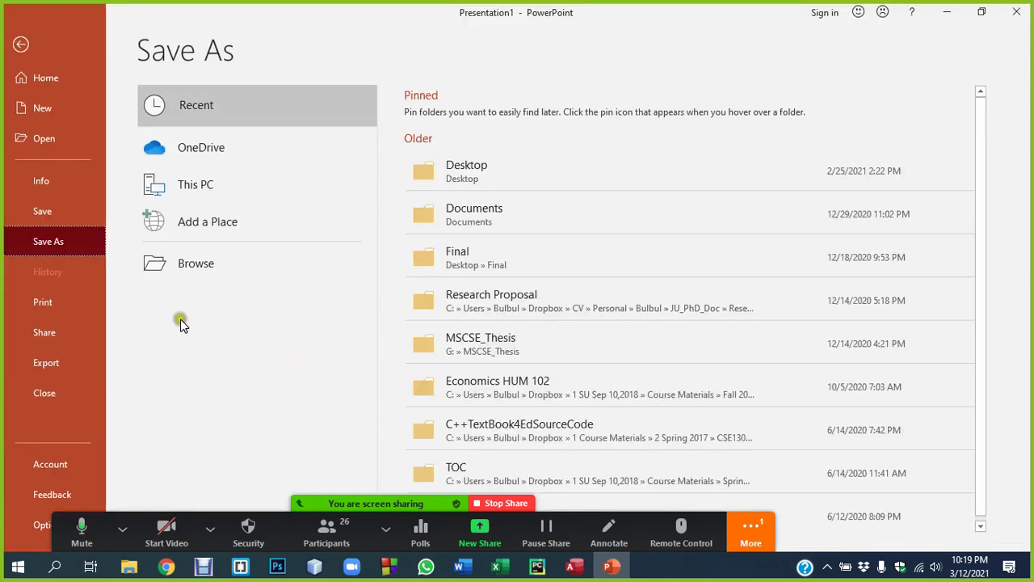
pyautogui.click(485, 168)
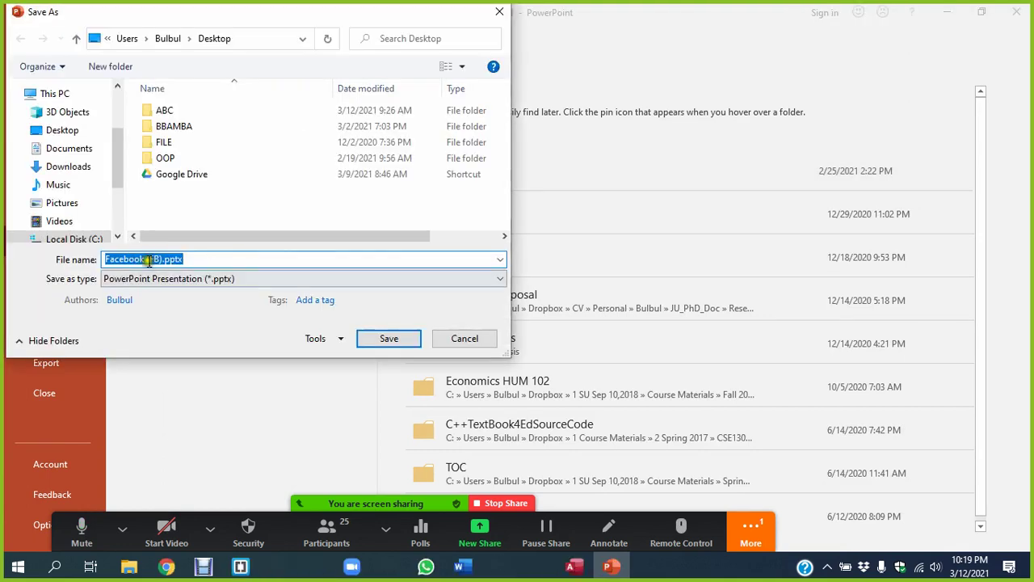
pyautogui.click(157, 260)
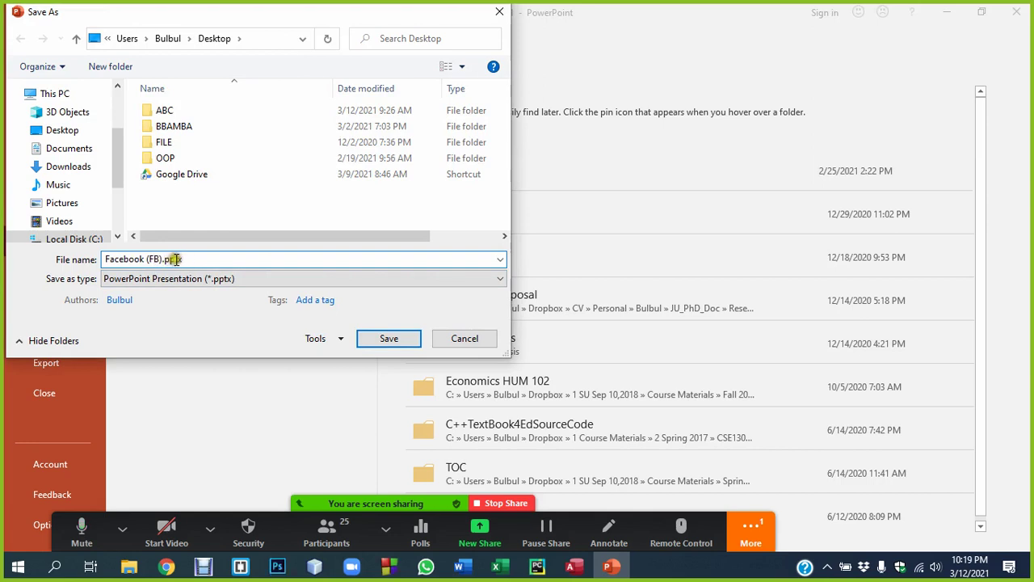
pyautogui.click(388, 338)
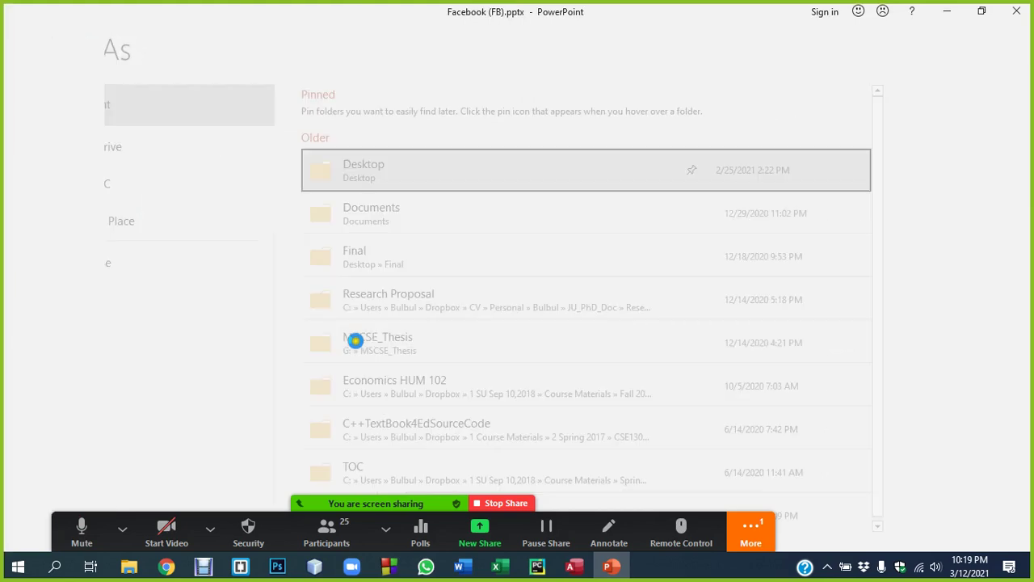
# Start the slide show from the title slide with F5.
pyautogui.scroll(-1, 273, 343)
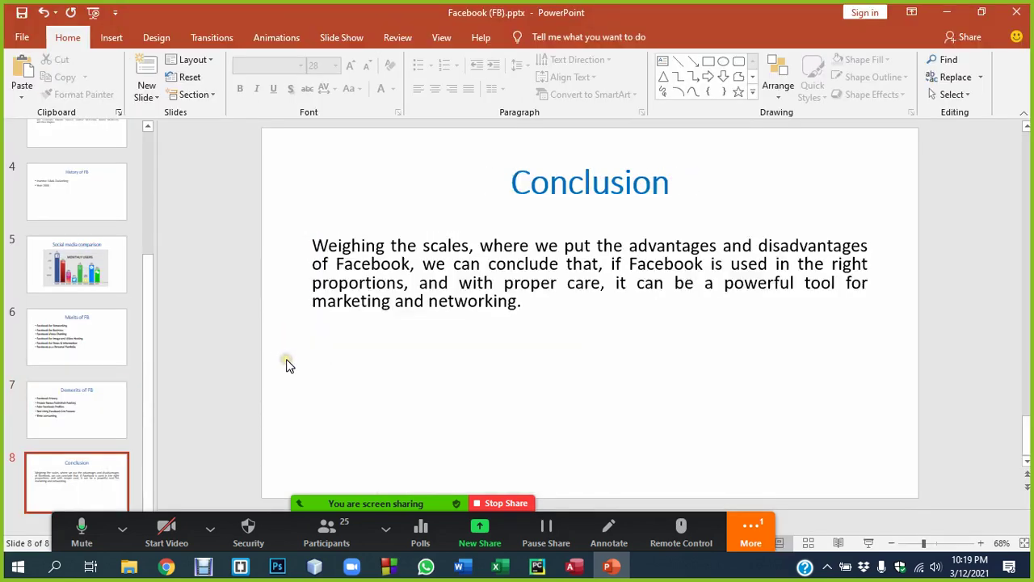
pyautogui.scroll(5, 286, 362)
pyautogui.scroll(2, 302, 356)
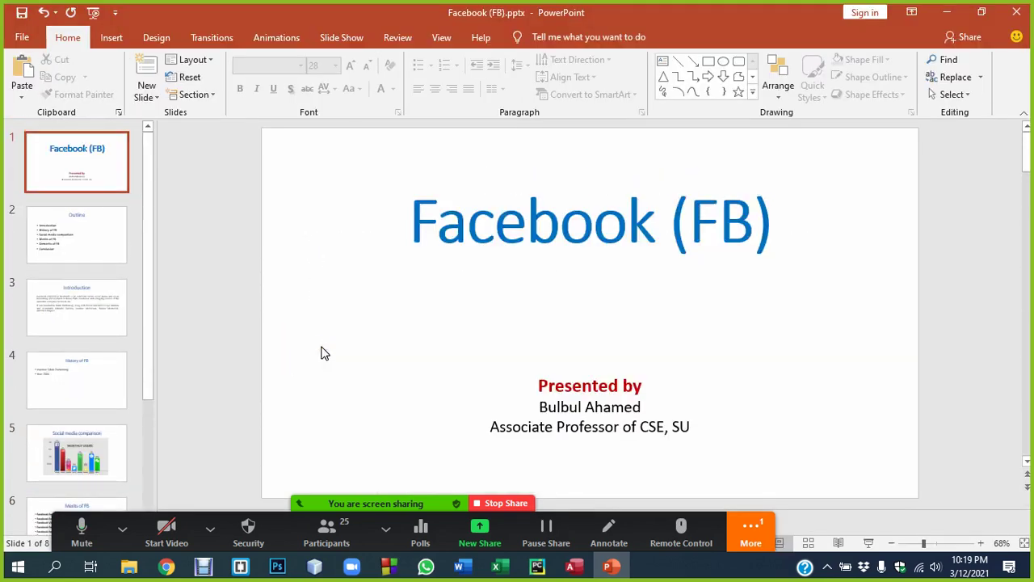
pyautogui.press('F5')
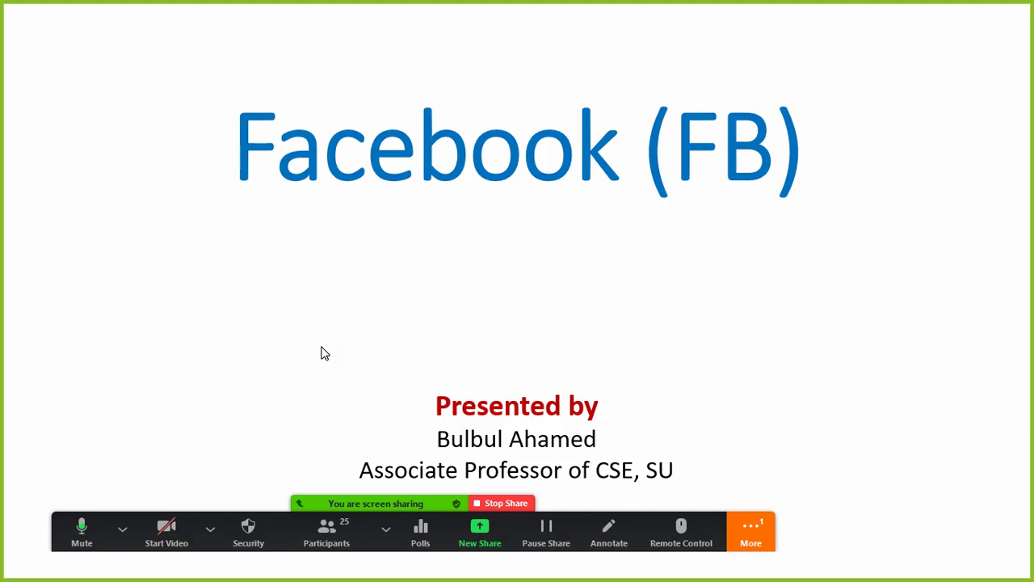
pyautogui.click(321, 353)
pyautogui.click(321, 353)
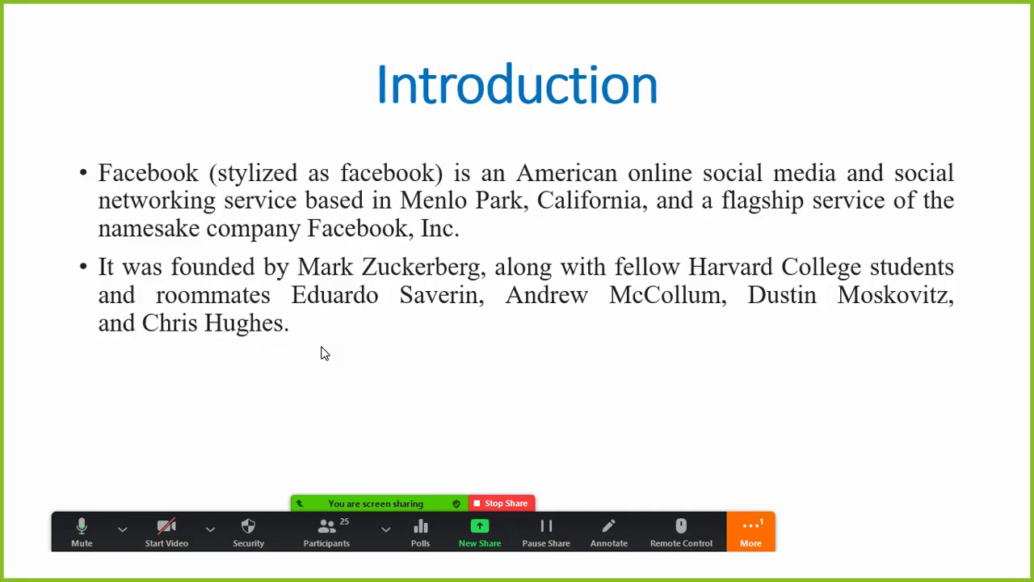
pyautogui.click(321, 353)
pyautogui.click(321, 353)
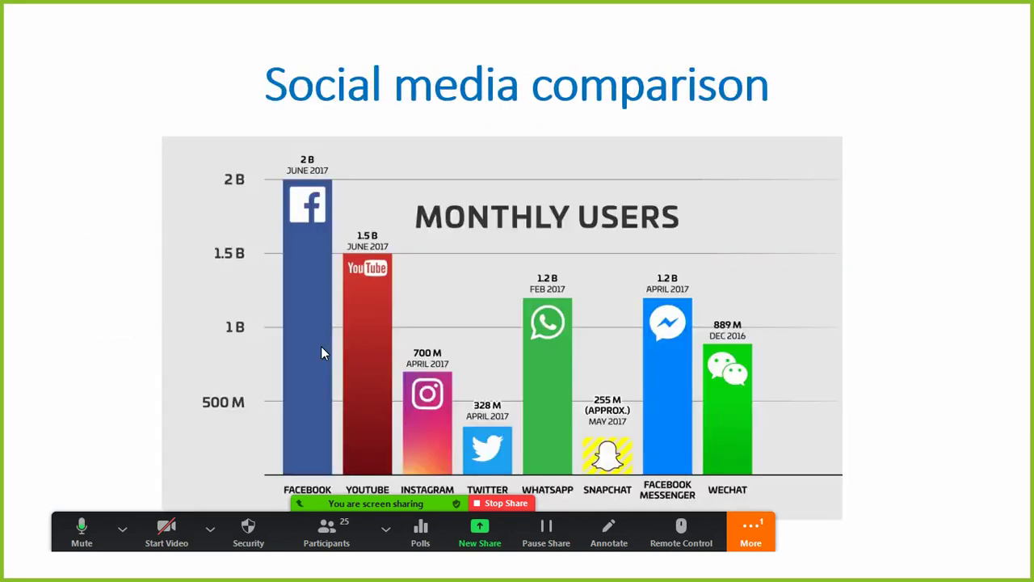
pyautogui.click(321, 353)
pyautogui.click(321, 353)
pyautogui.click(321, 353)
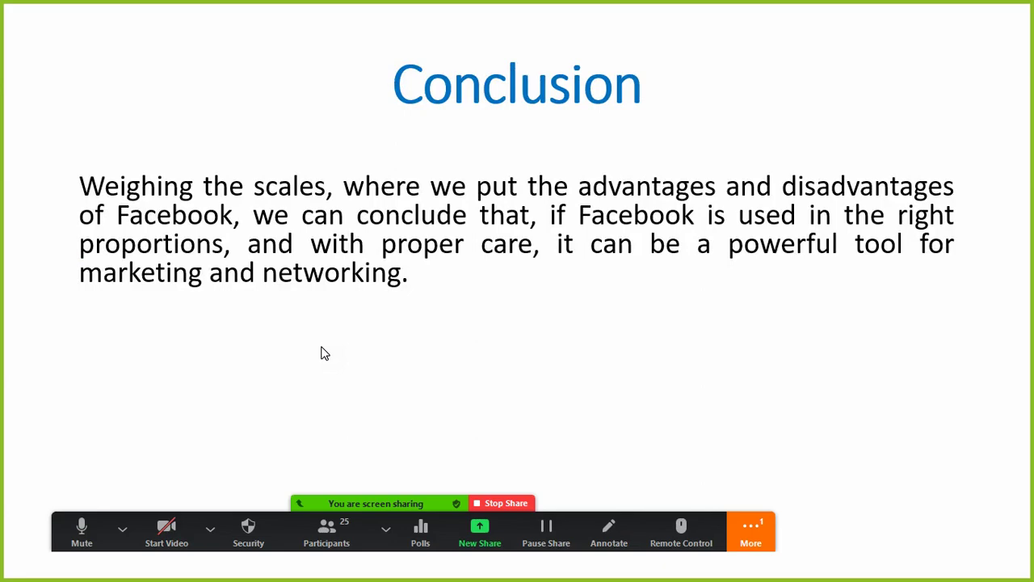
pyautogui.press('Escape')
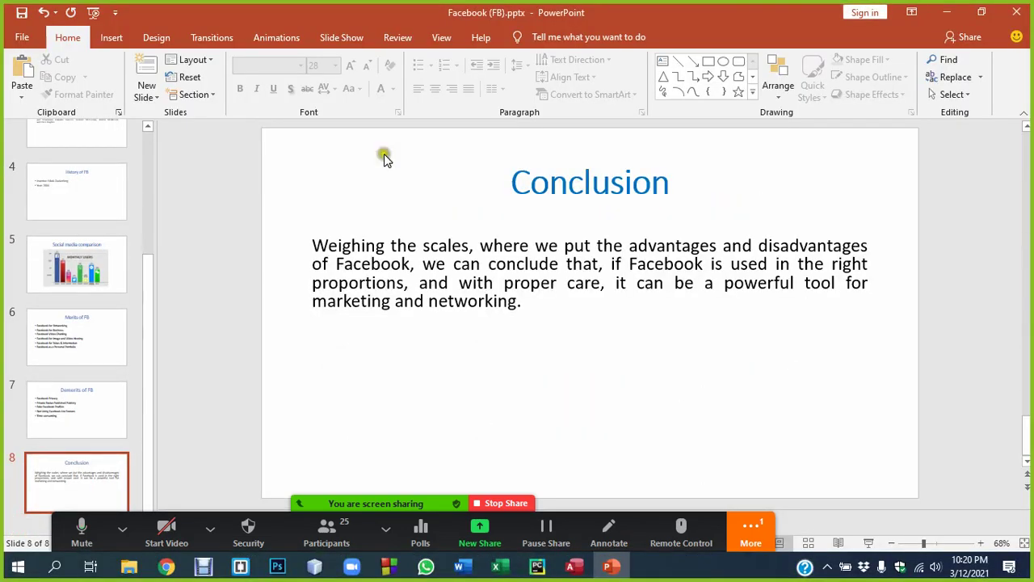
pyautogui.click(68, 330)
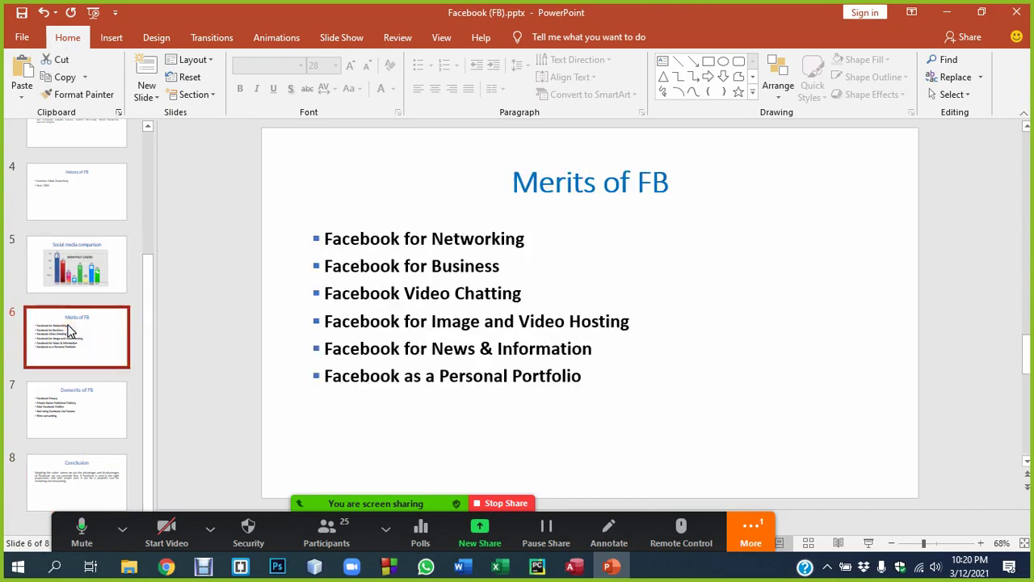
pyautogui.click(751, 533)
pyautogui.click(872, 542)
pyautogui.click(871, 541)
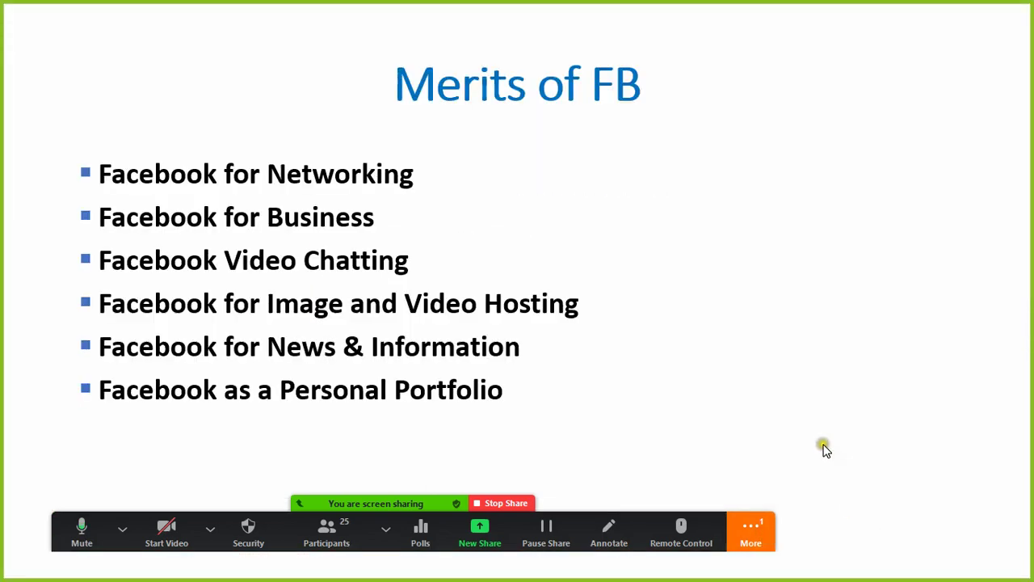
pyautogui.press('Escape')
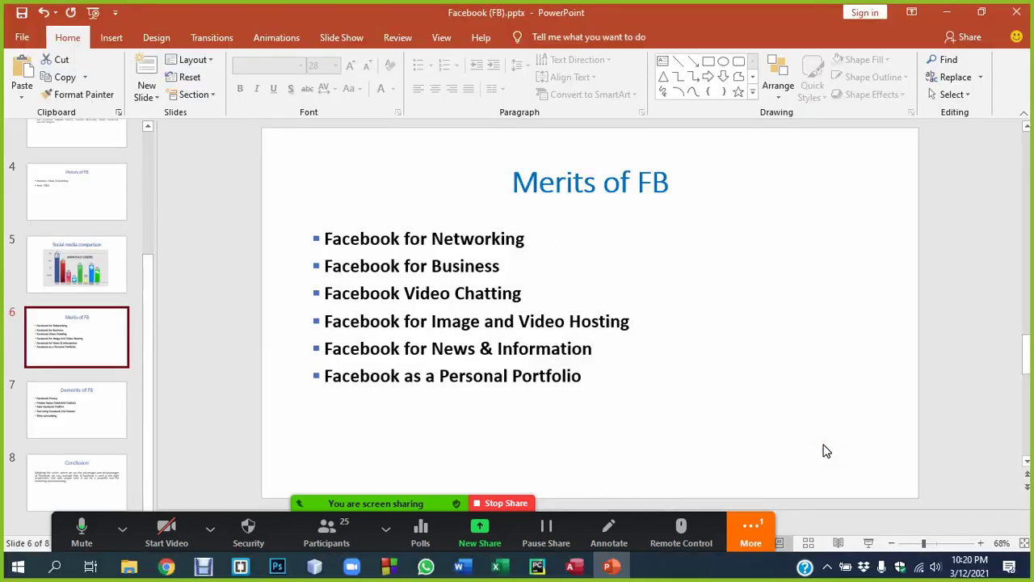
pyautogui.press('F5')
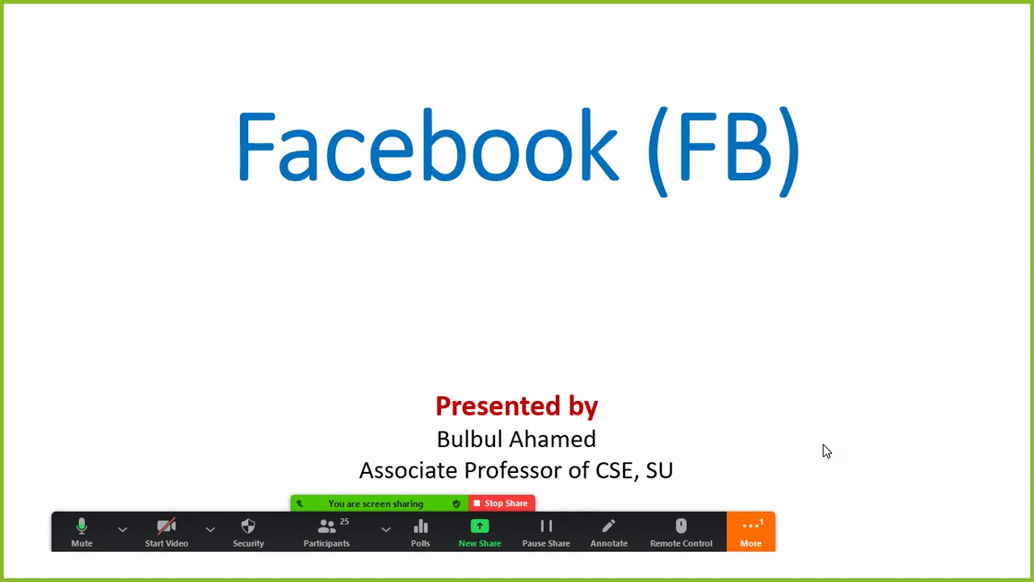
# Using See All Slides, jump to slide 5, then 4, then 7, and end the show.
pyautogui.rightClick(146, 70)
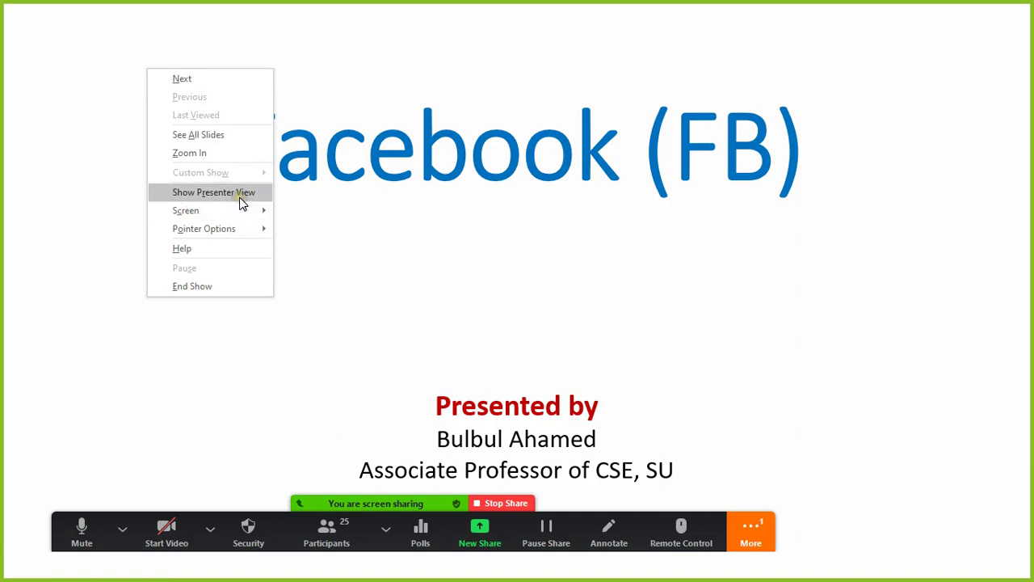
pyautogui.click(239, 138)
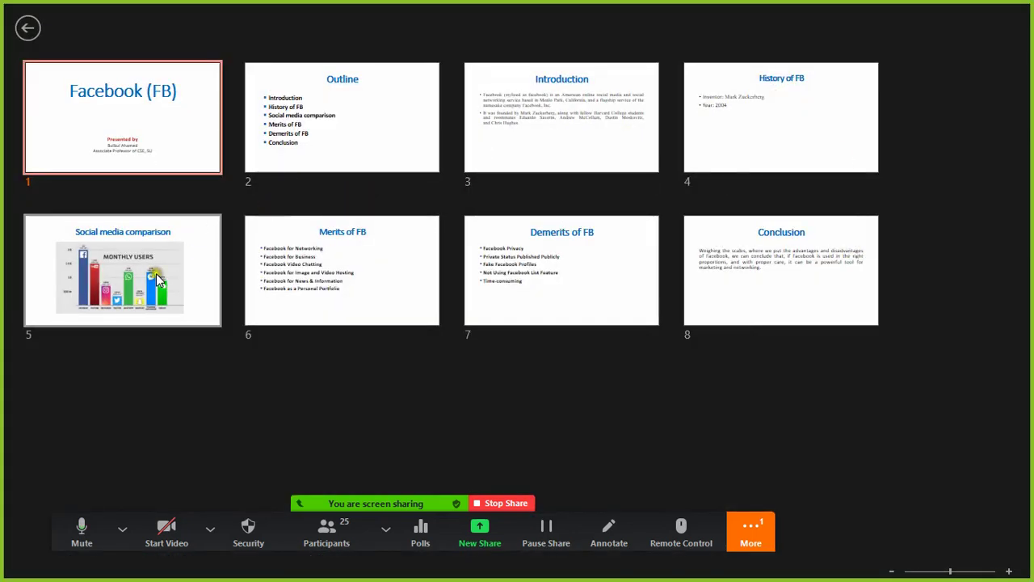
pyautogui.click(147, 254)
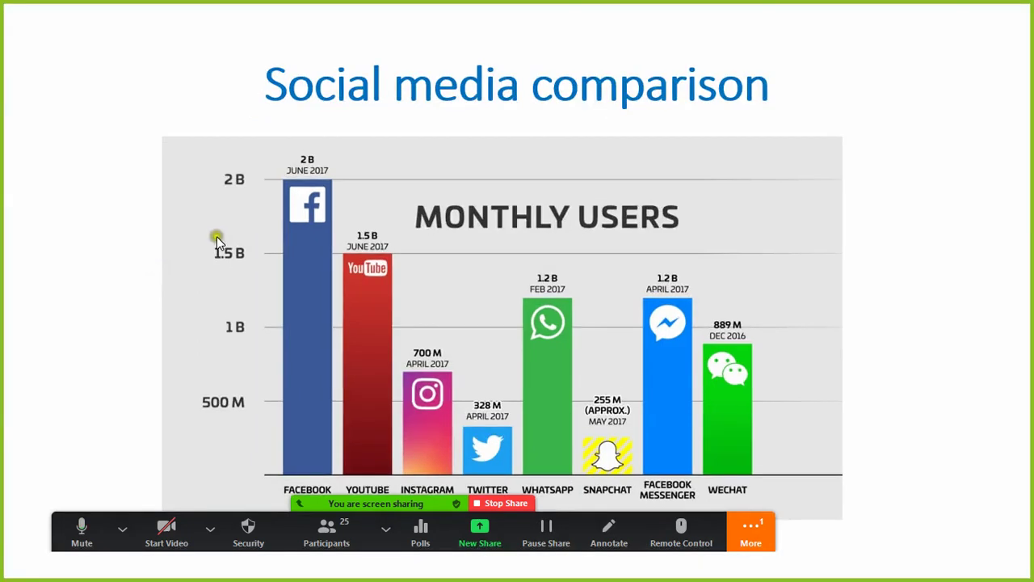
pyautogui.rightClick(115, 67)
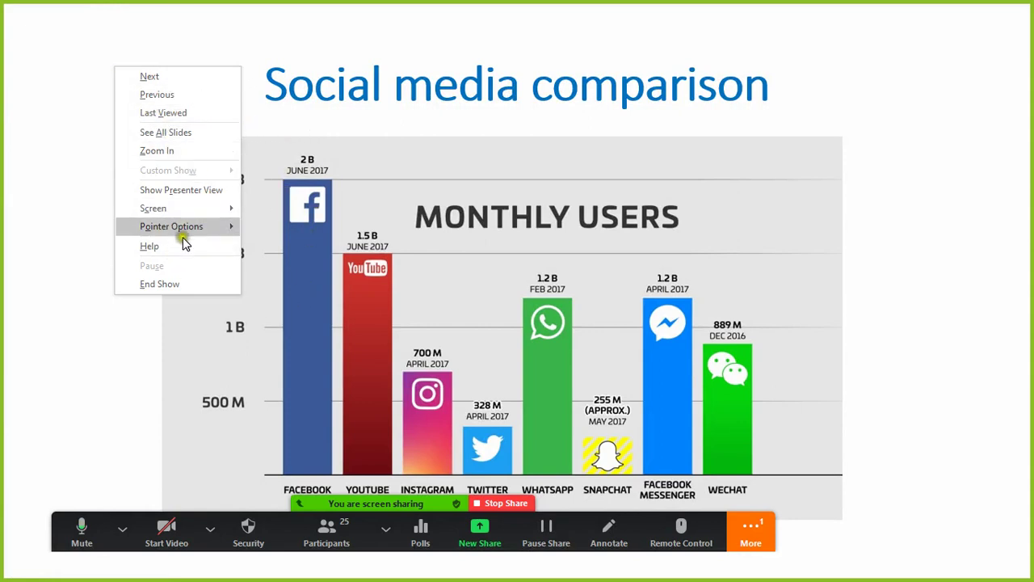
pyautogui.click(172, 131)
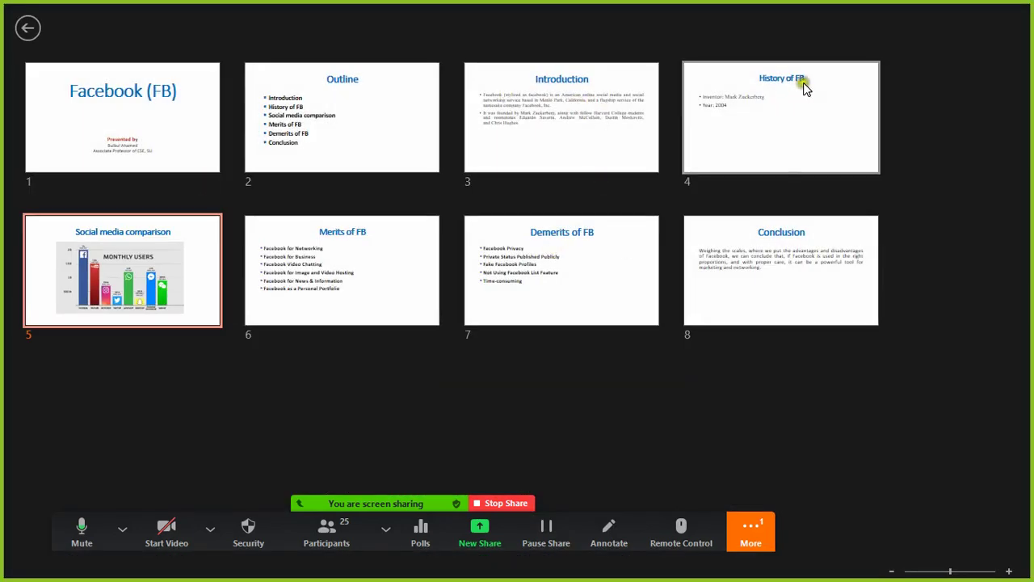
pyautogui.click(793, 93)
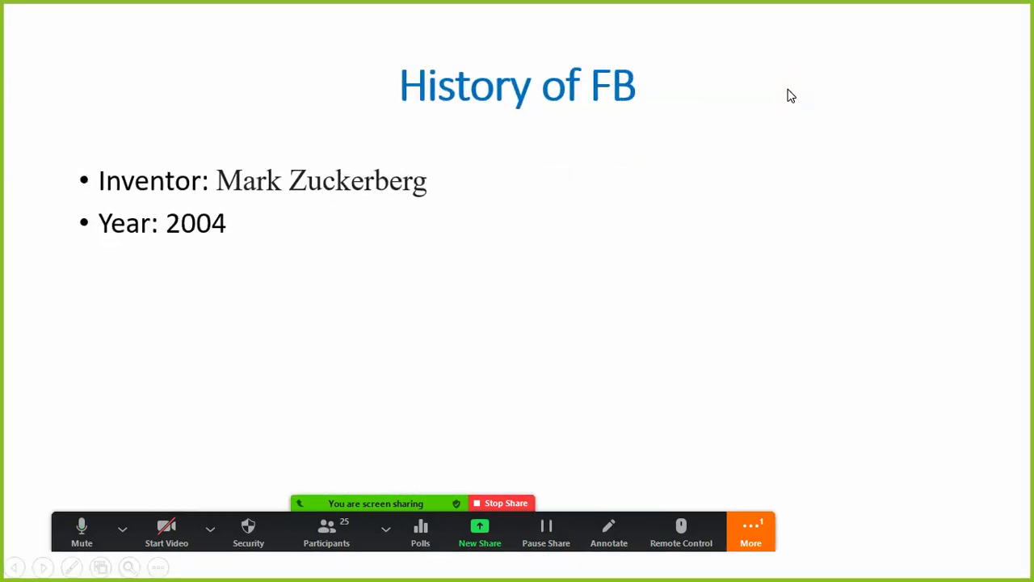
pyautogui.rightClick(168, 87)
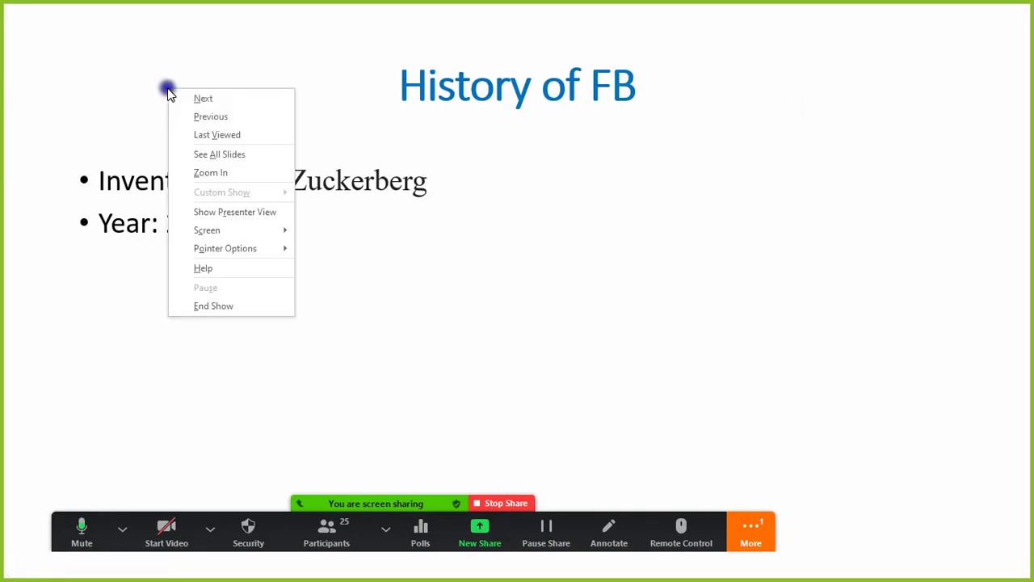
pyautogui.click(198, 155)
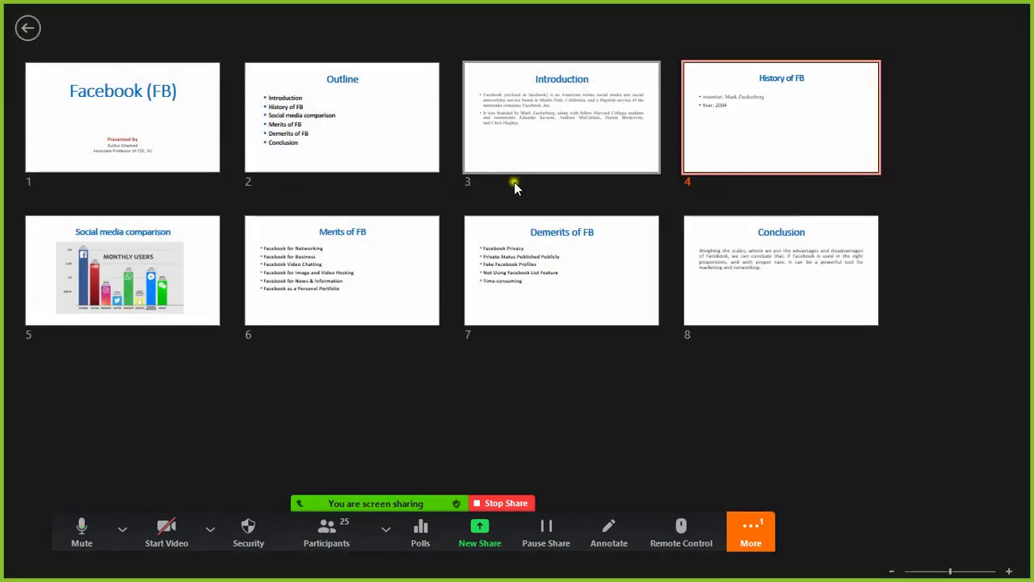
pyautogui.click(529, 260)
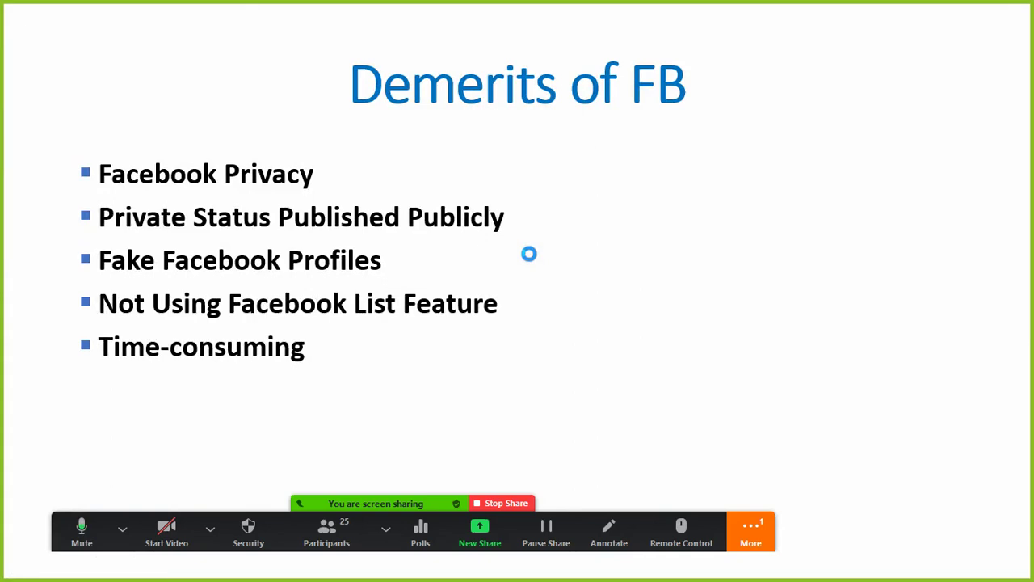
pyautogui.press('Escape')
# Play slide 5 full-screen from the status bar, then briefly run the show from the start.
pyautogui.click(86, 265)
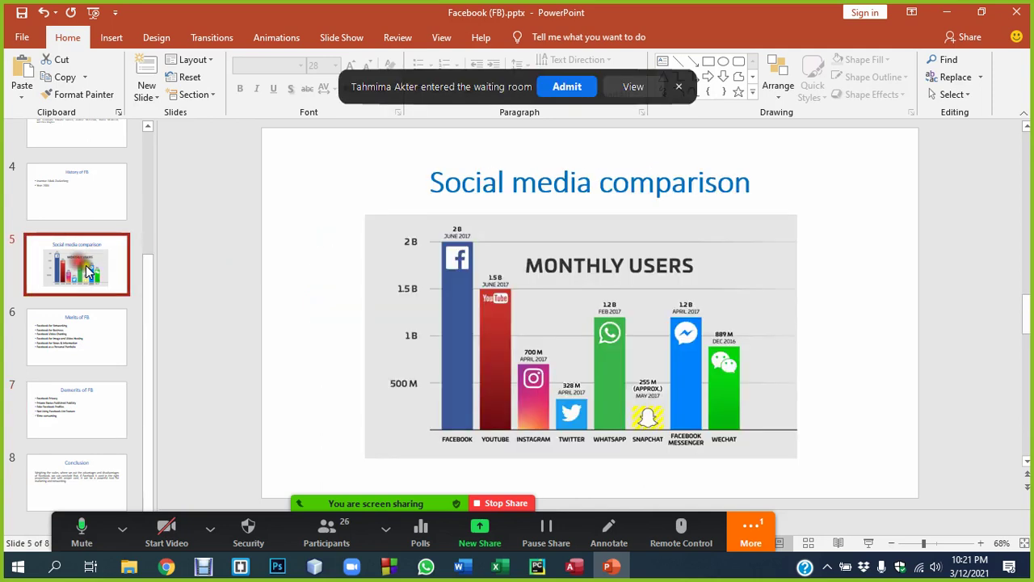
pyautogui.click(568, 86)
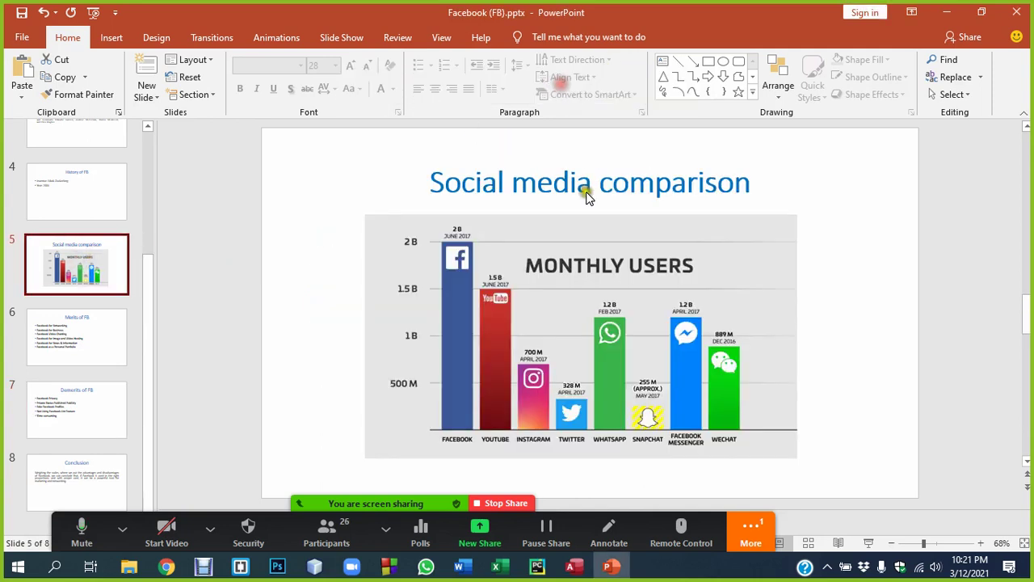
pyautogui.click(870, 543)
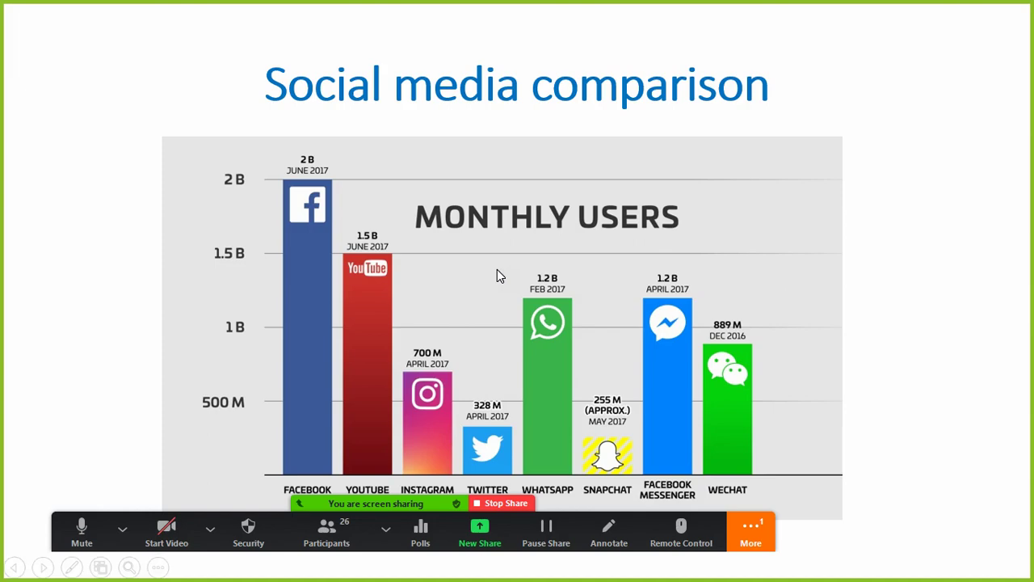
pyautogui.press('Escape')
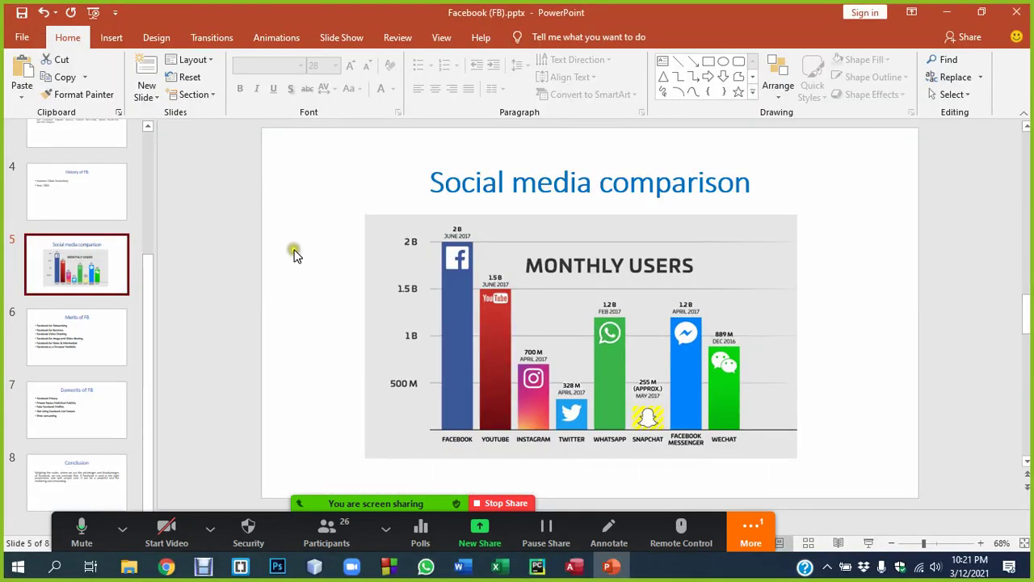
pyautogui.press('F5')
pyautogui.press('Escape')
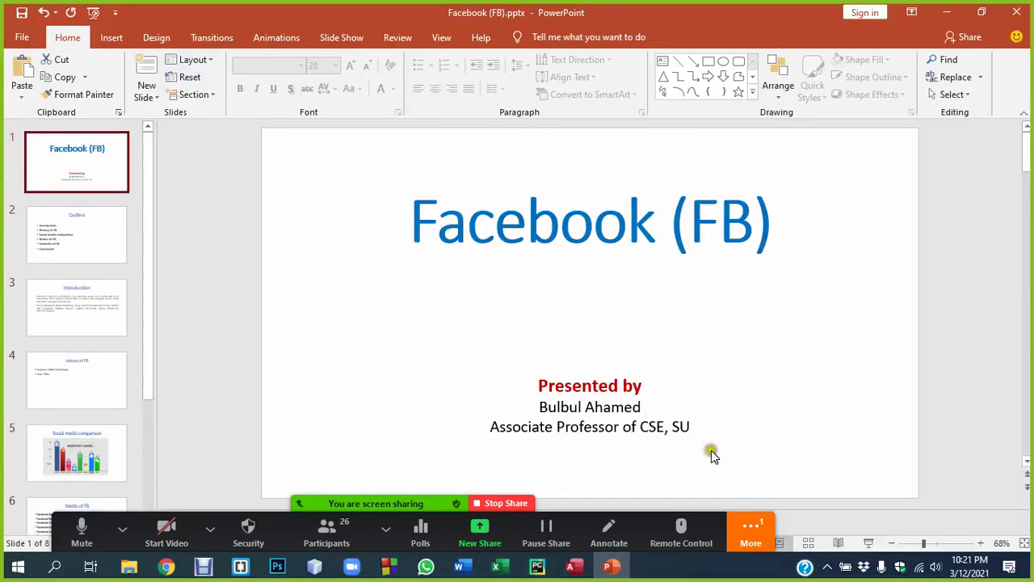
# Present From Current Slide on slide 5, end it, and dismiss the Present Online prompt.
pyautogui.click(77, 452)
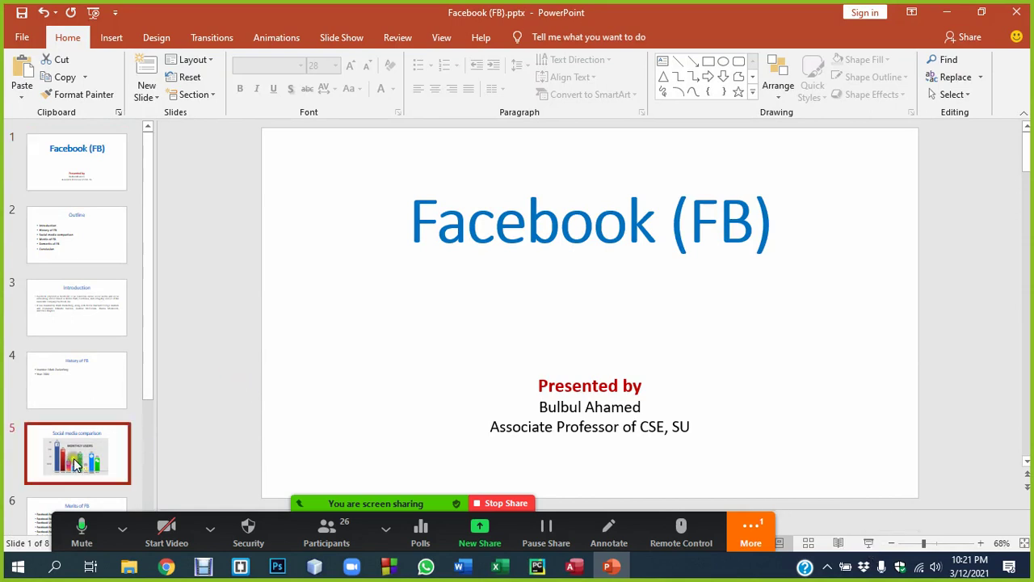
pyautogui.click(341, 37)
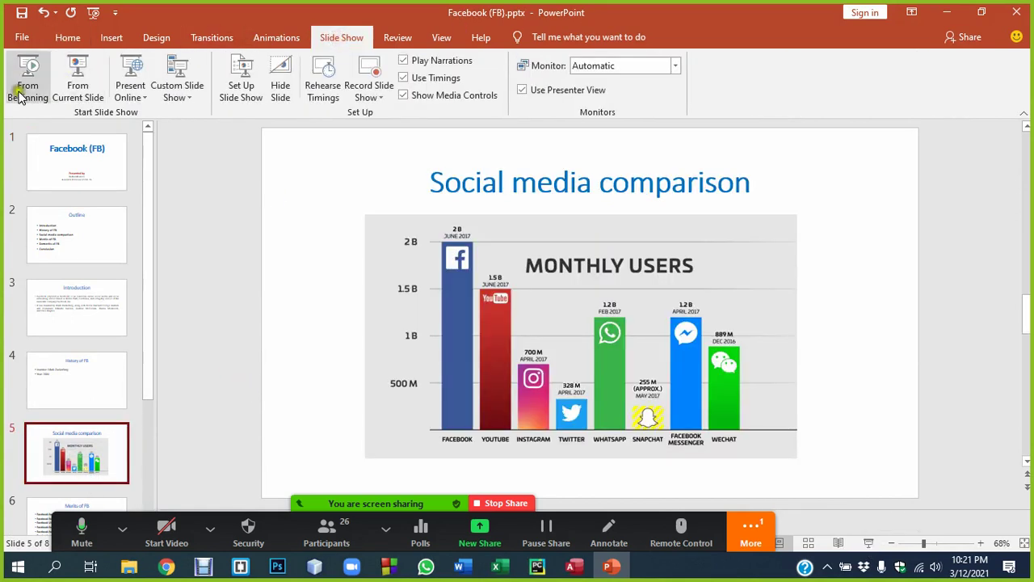
pyautogui.click(75, 98)
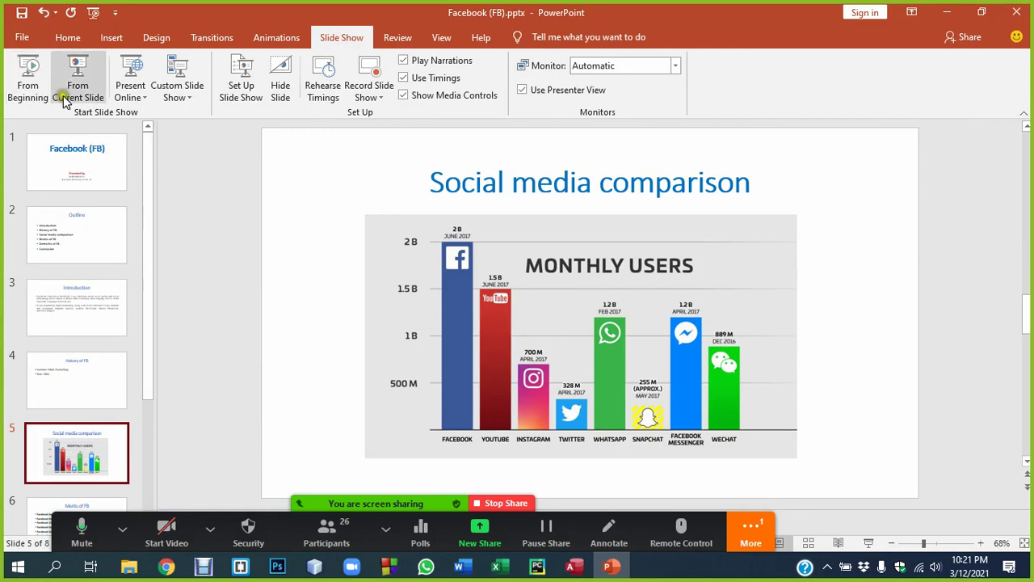
pyautogui.click(82, 101)
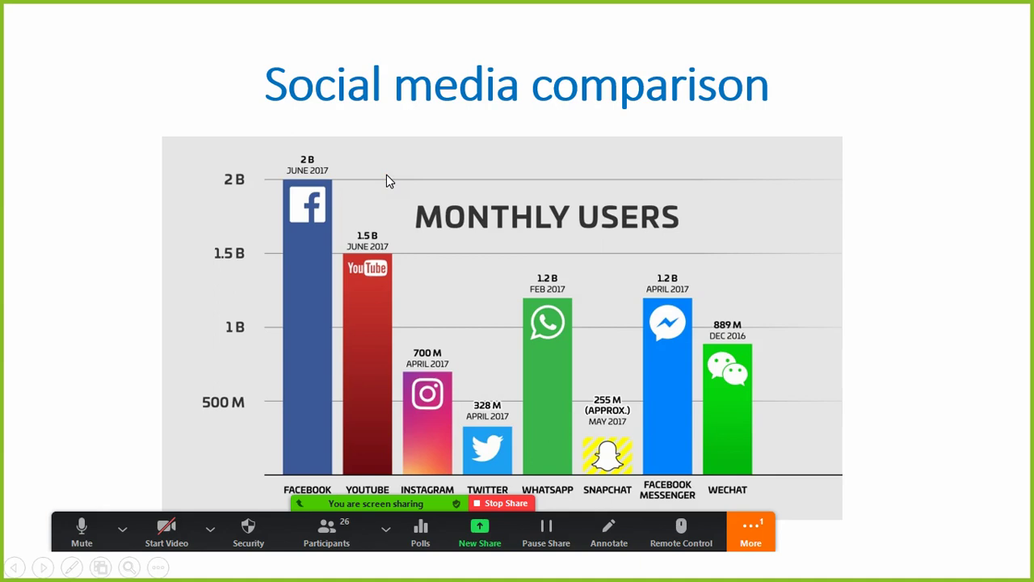
pyautogui.press('Escape')
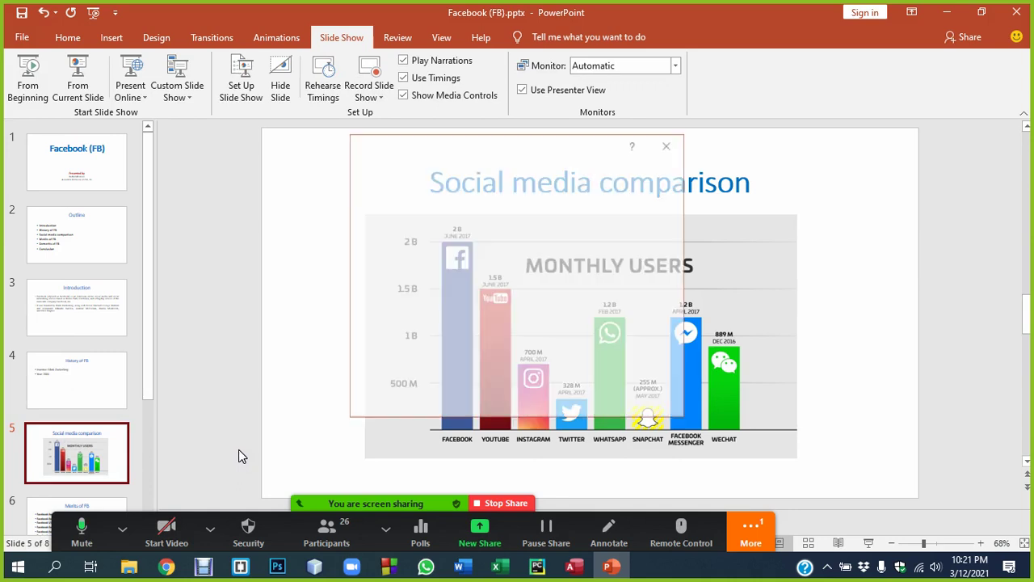
pyautogui.click(669, 144)
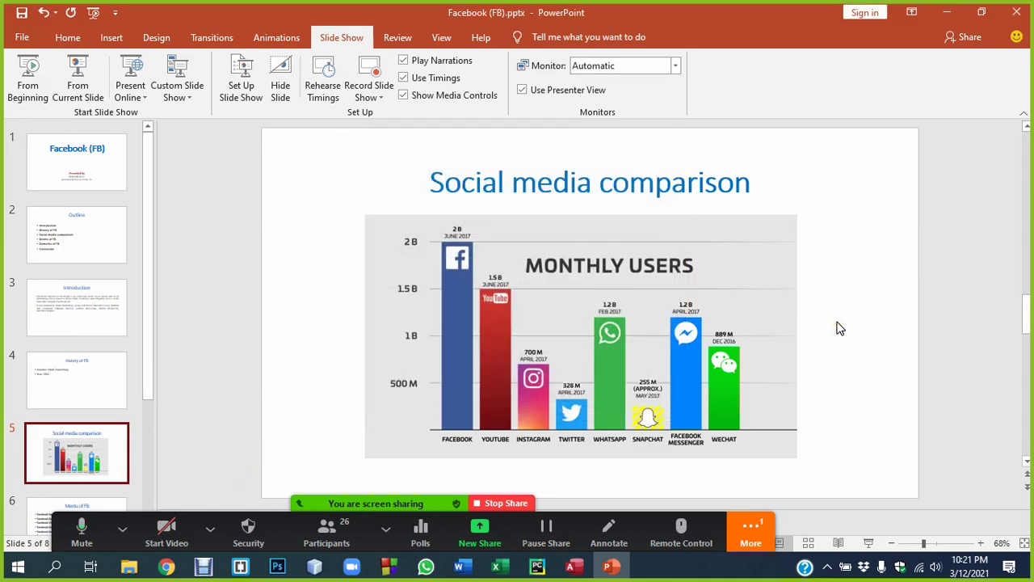
# Briefly start and end a Presenter View show, then return to slide 5 in the editor.
pyautogui.press('F5')
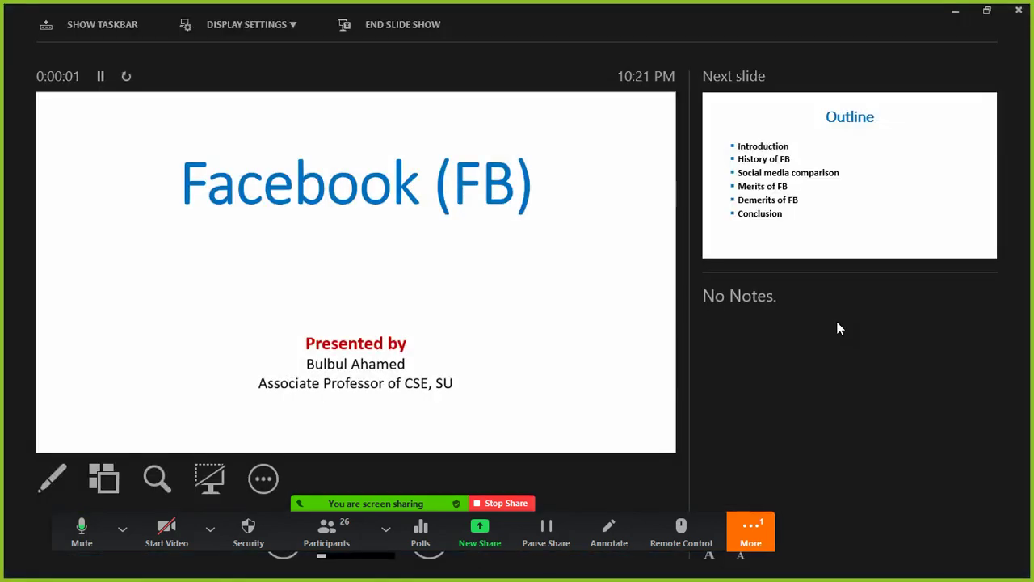
pyautogui.press('Escape')
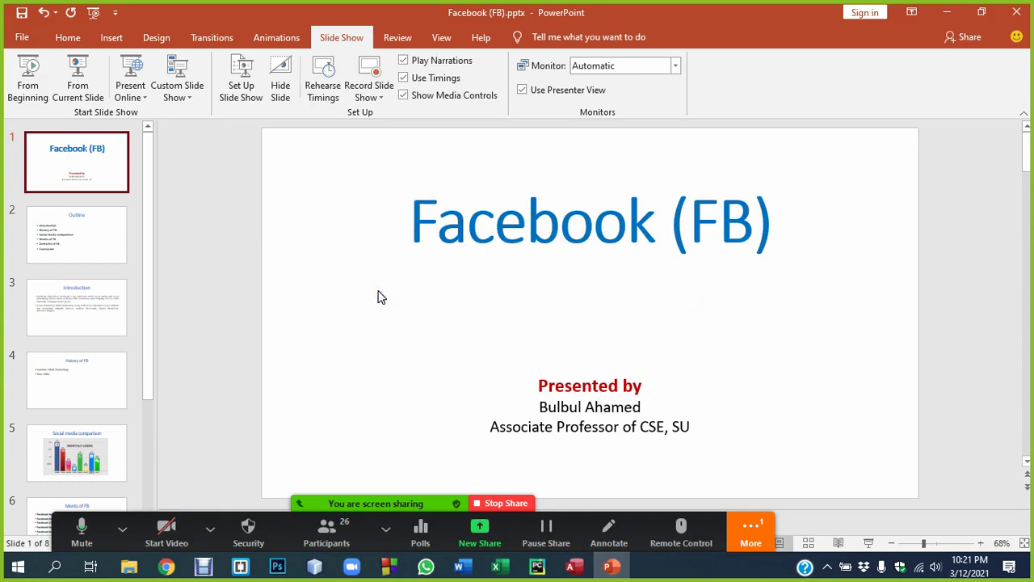
pyautogui.click(487, 229)
pyautogui.click(32, 450)
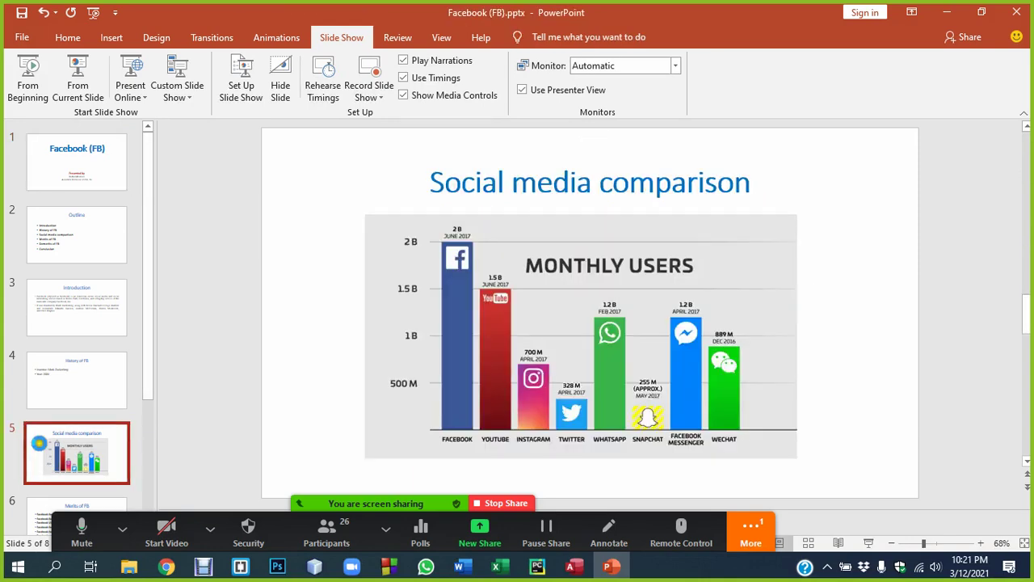
pyautogui.press('Escape')
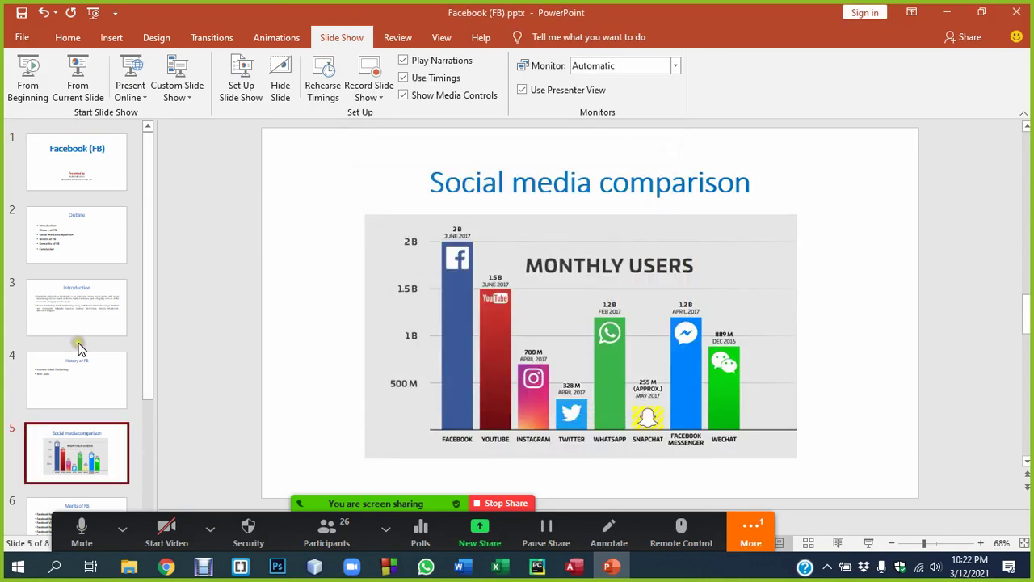
# Present from the title slide in Presenter View, advance to the Outline slide, and end the show.
pyautogui.press('F5')
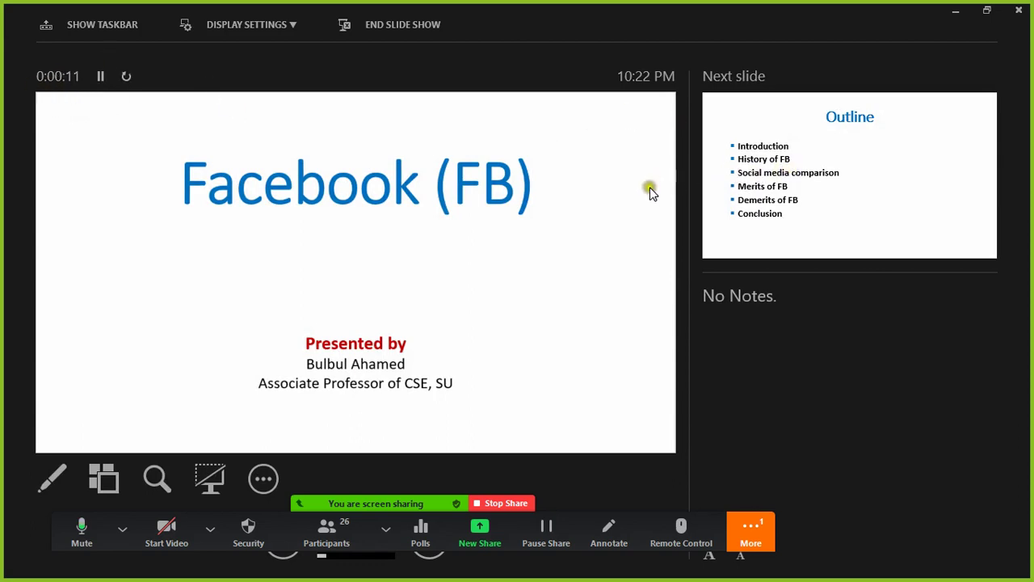
pyautogui.press('Escape')
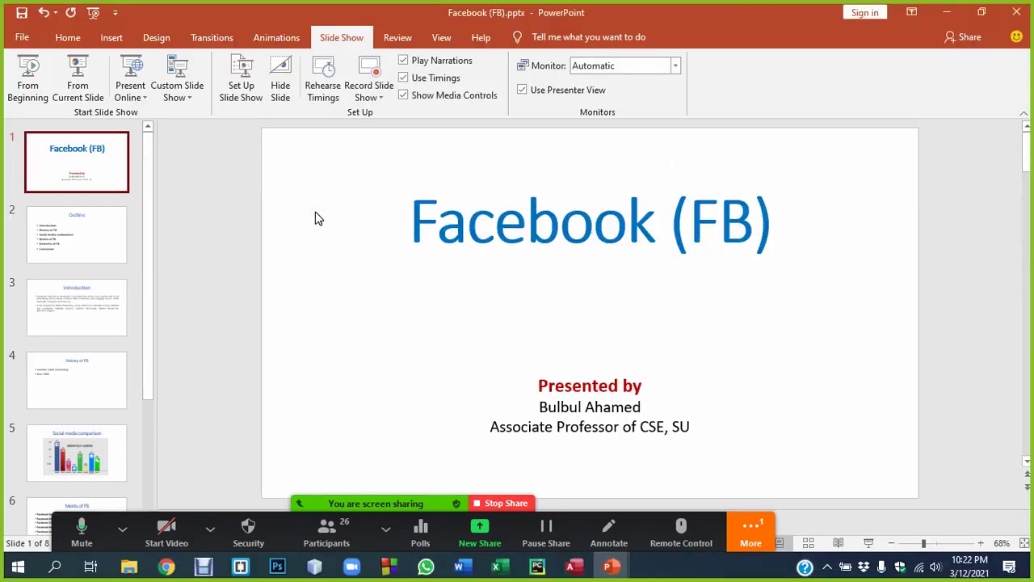
pyautogui.press('F5')
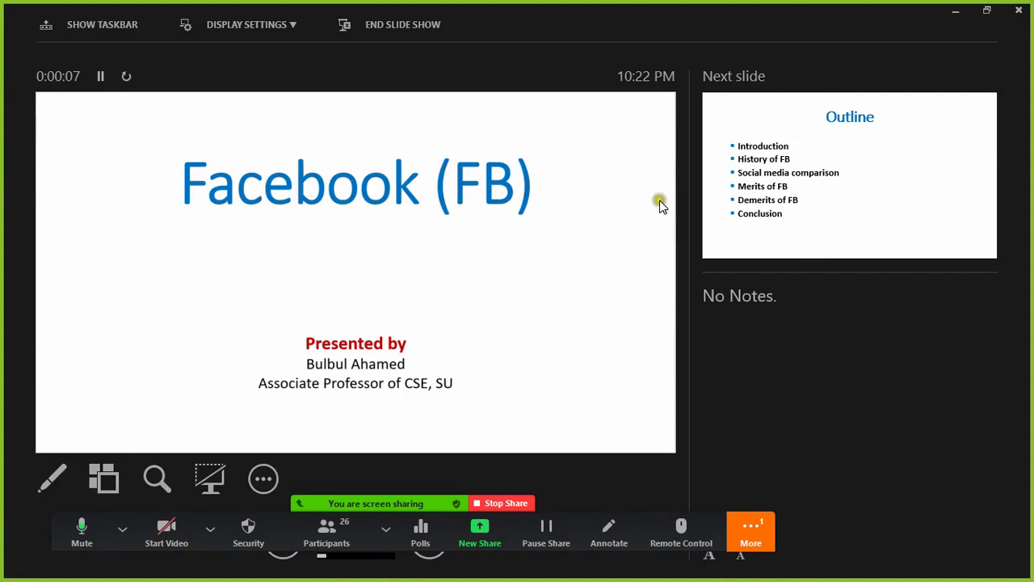
pyautogui.click(658, 204)
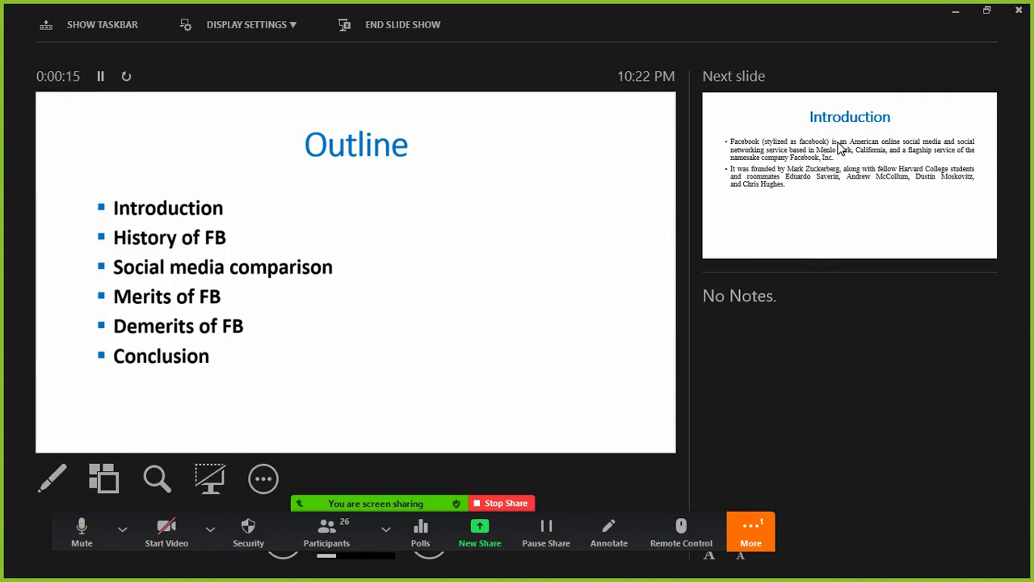
pyautogui.press('Escape')
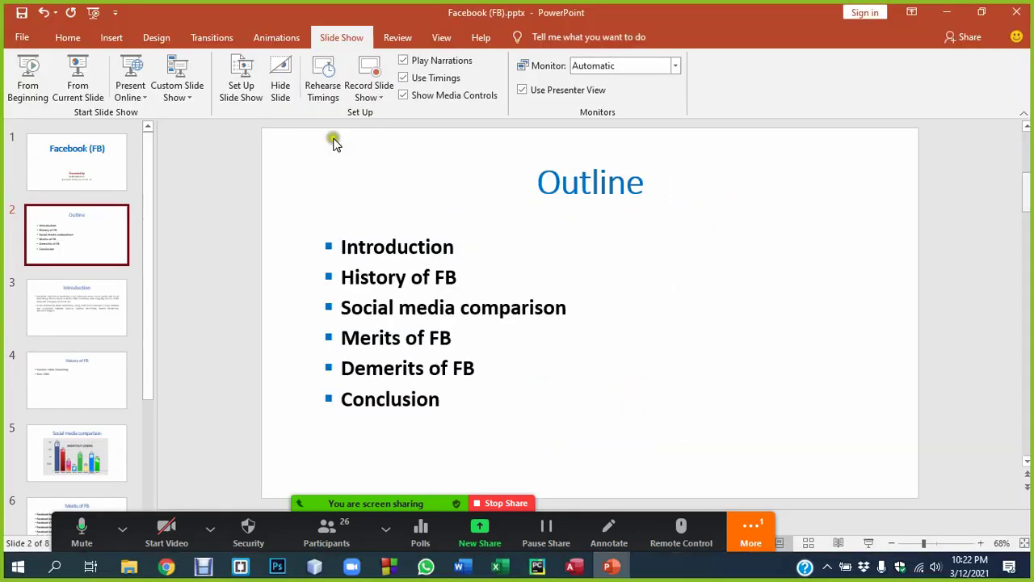
# Select slide 5, Social media comparison, and play it with the status-bar Slide Show button.
pyautogui.click(82, 301)
pyautogui.scroll(-2, 85, 283)
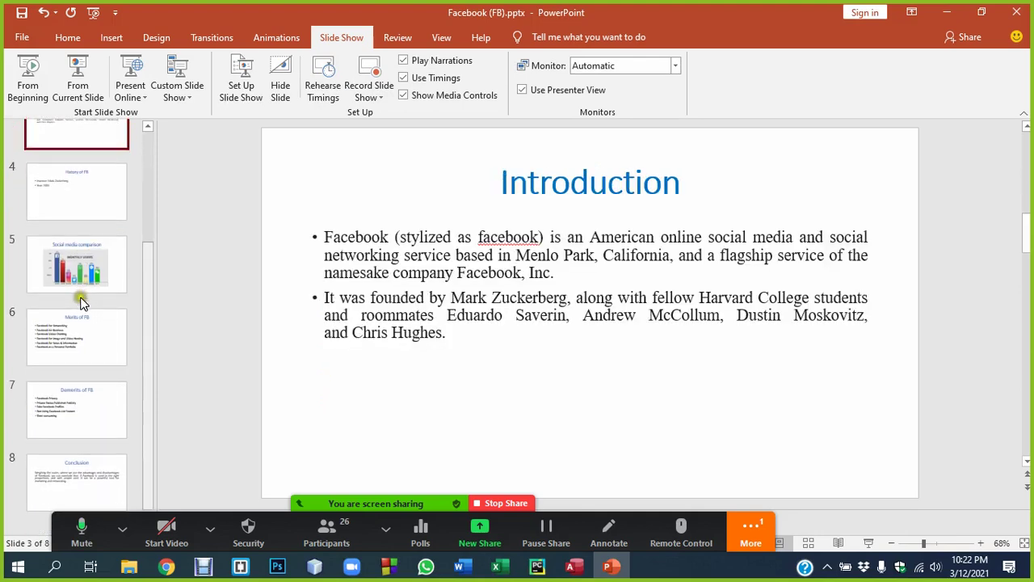
pyautogui.scroll(2, 89, 307)
pyautogui.scroll(1, 105, 348)
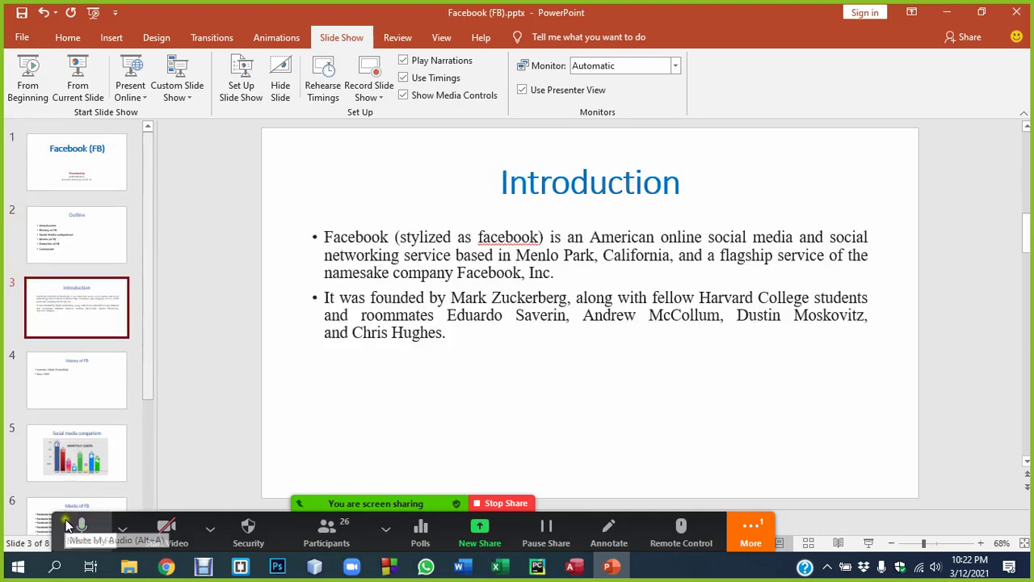
pyautogui.moveTo(81, 517)
pyautogui.mouseDown()
pyautogui.moveTo(246, 18)
pyautogui.moveTo(233, 3)
pyautogui.mouseUp()
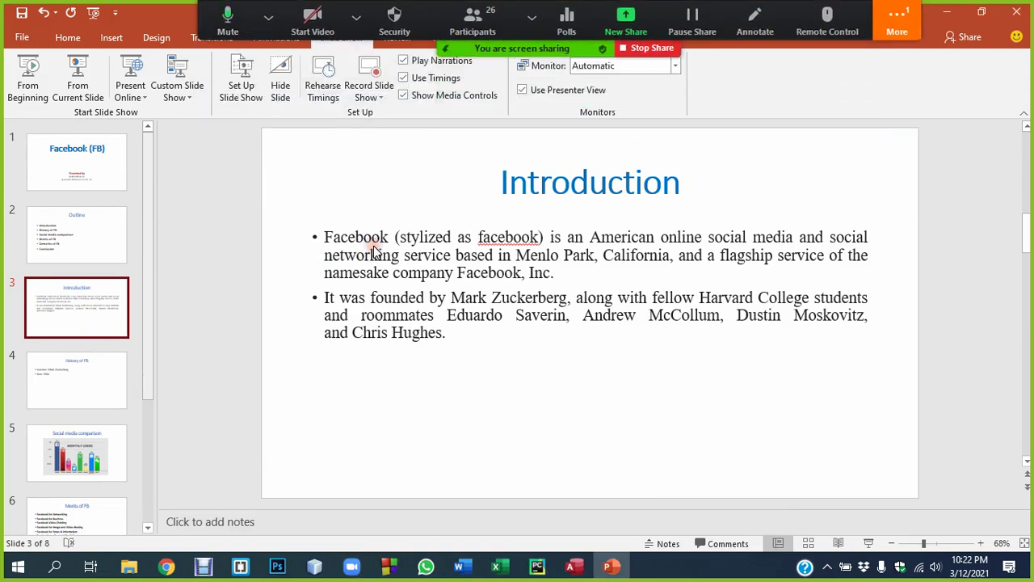
pyautogui.click(76, 433)
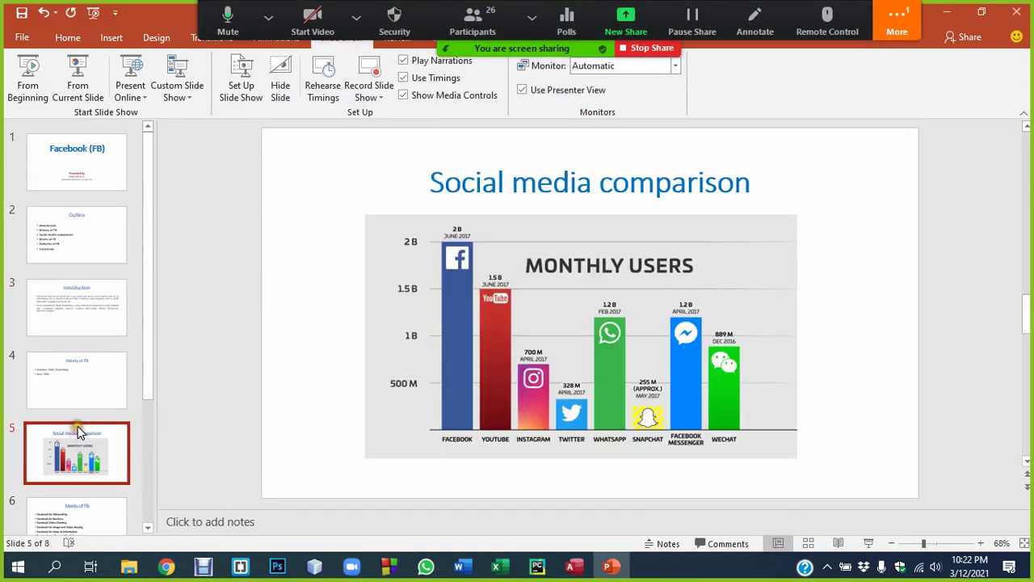
pyautogui.click(868, 543)
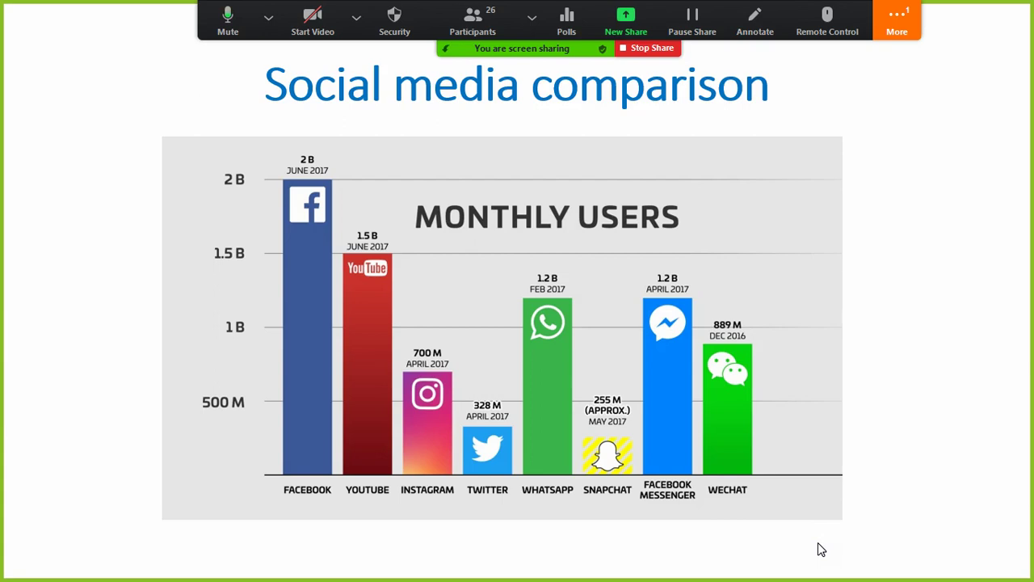
# Leave the slideshow and add a new slide 9 after the Conclusion slide.
pyautogui.press('Escape')
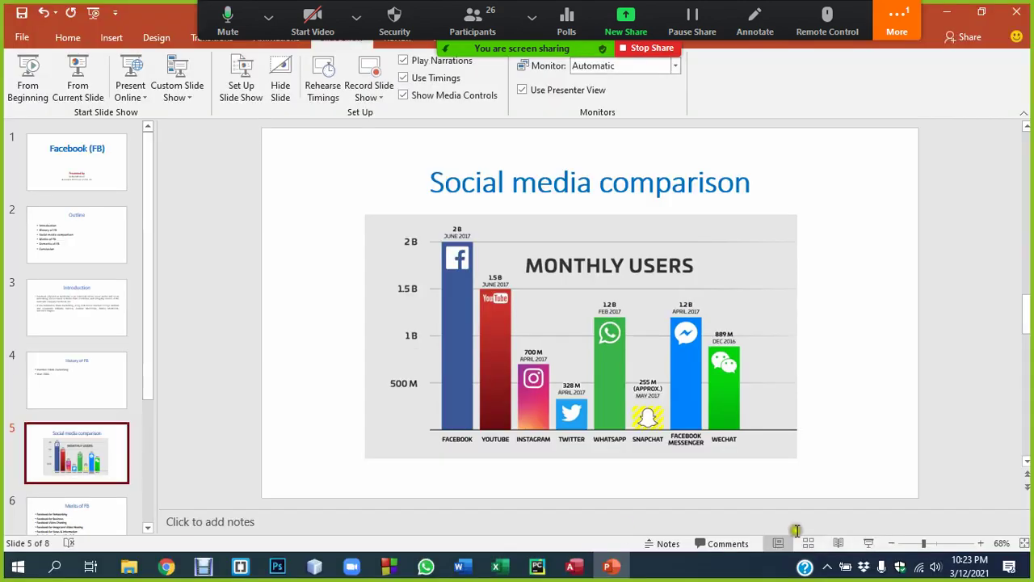
pyautogui.scroll(-3, 79, 395)
pyautogui.scroll(-2, 69, 444)
pyautogui.click(60, 486)
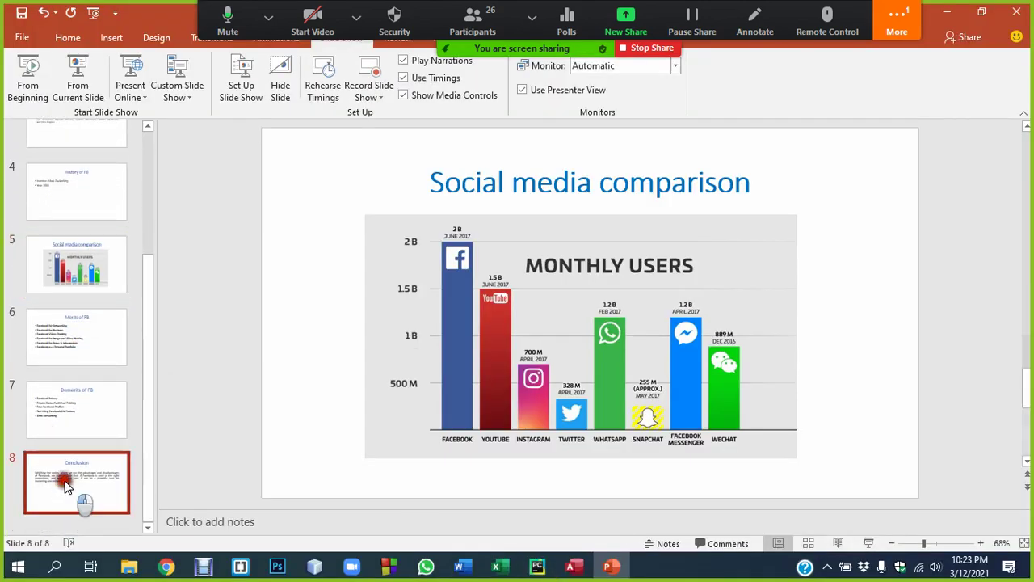
pyautogui.press('Return')
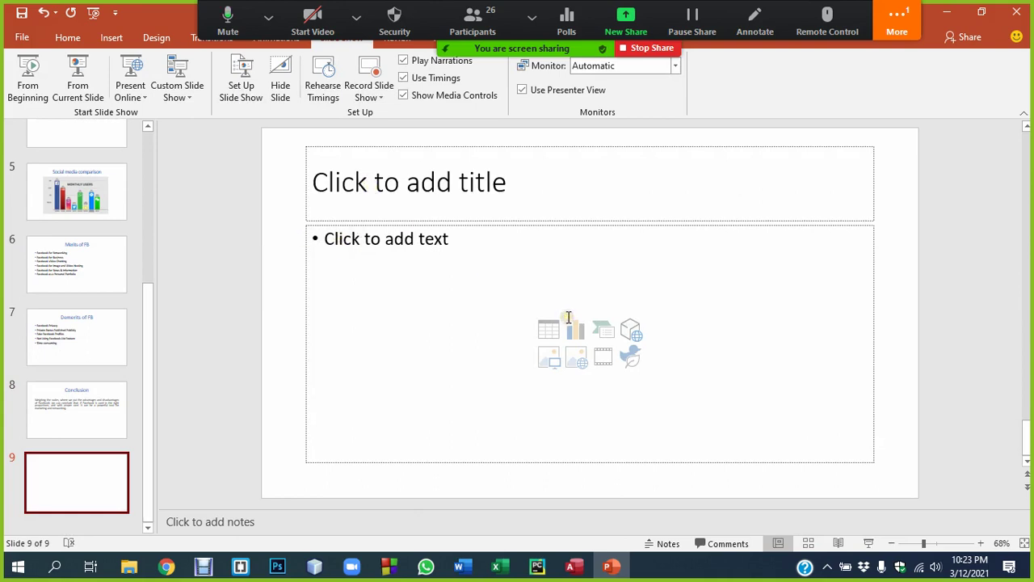
# Delete the body text placeholder from slide 9, leaving only the title.
pyautogui.click(68, 37)
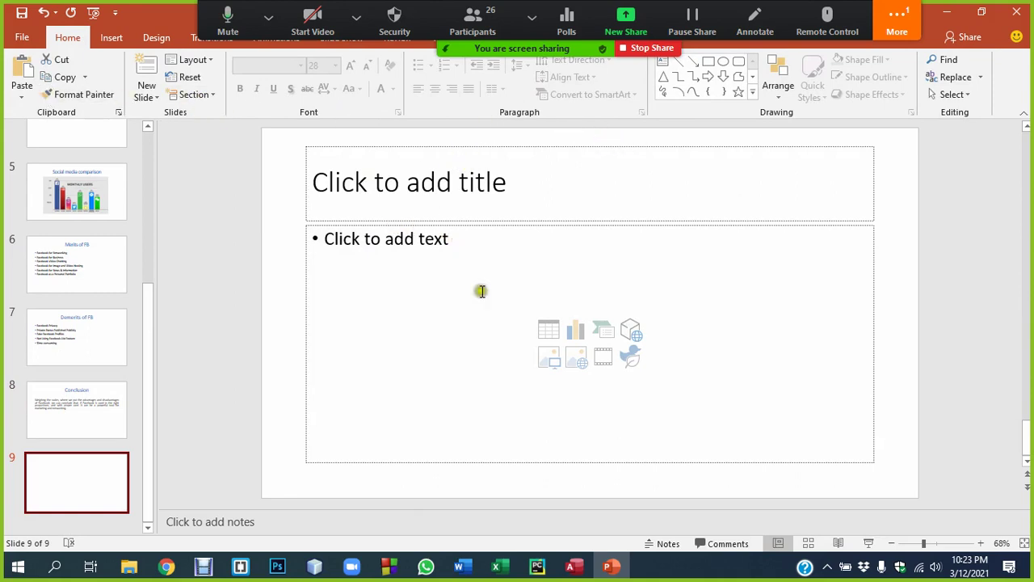
pyautogui.click(522, 304)
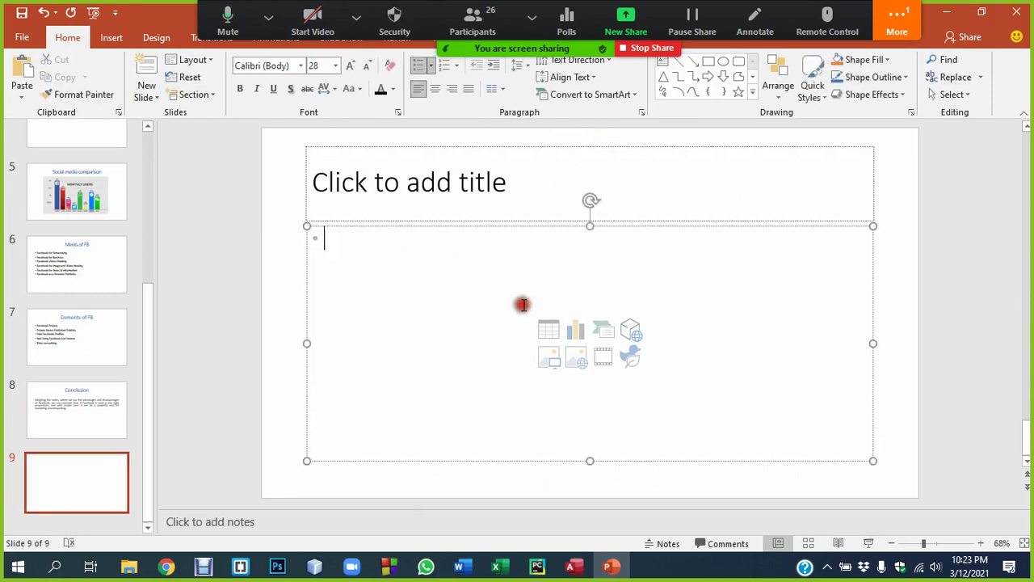
pyautogui.click(394, 229)
pyautogui.press('Delete')
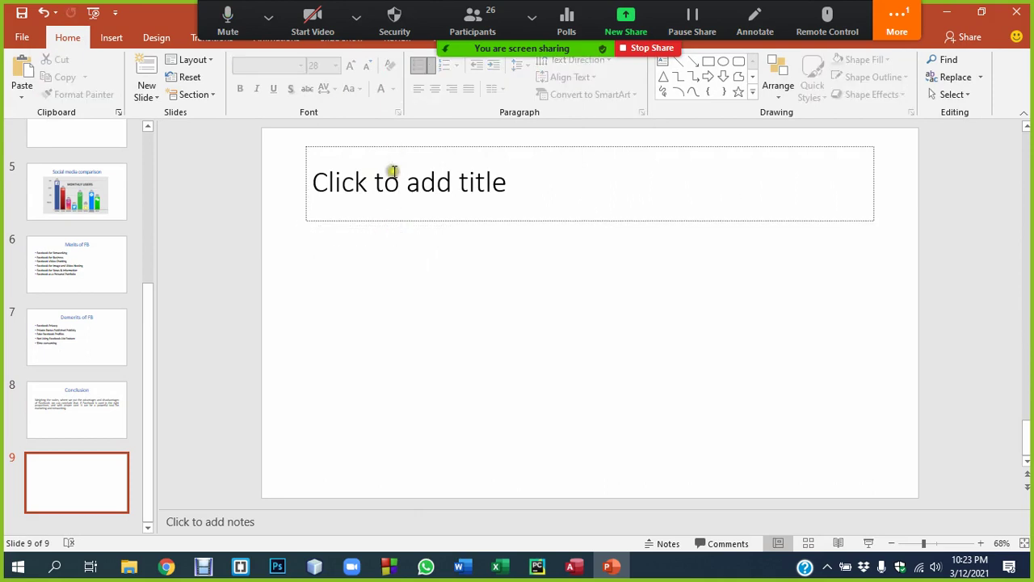
# Move slide 9's title placeholder down toward the middle and type 'Q & A'.
pyautogui.click(401, 167)
pyautogui.moveTo(409, 155); pyautogui.dragTo(418, 246)
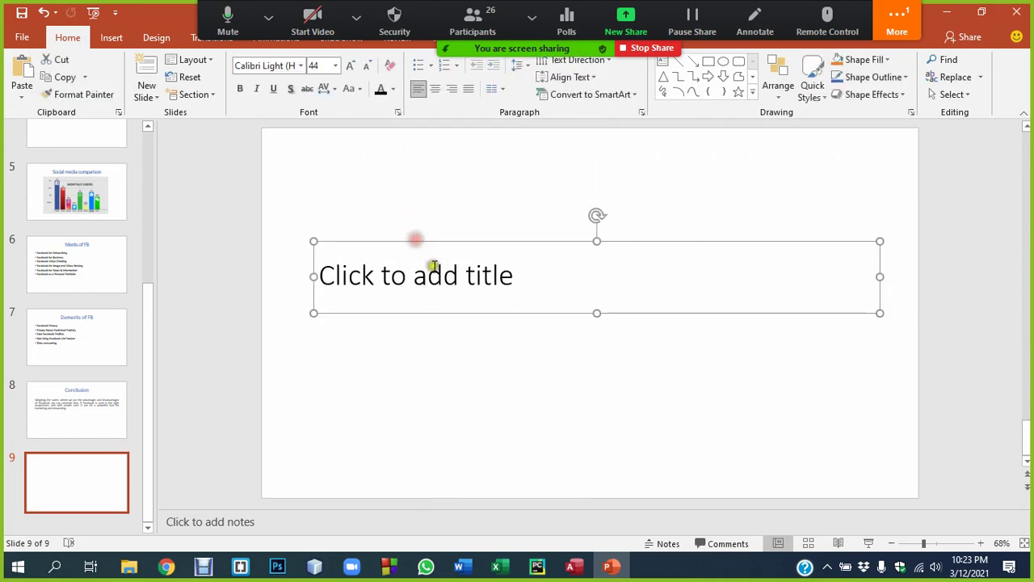
pyautogui.click(434, 271)
pyautogui.write('Q')
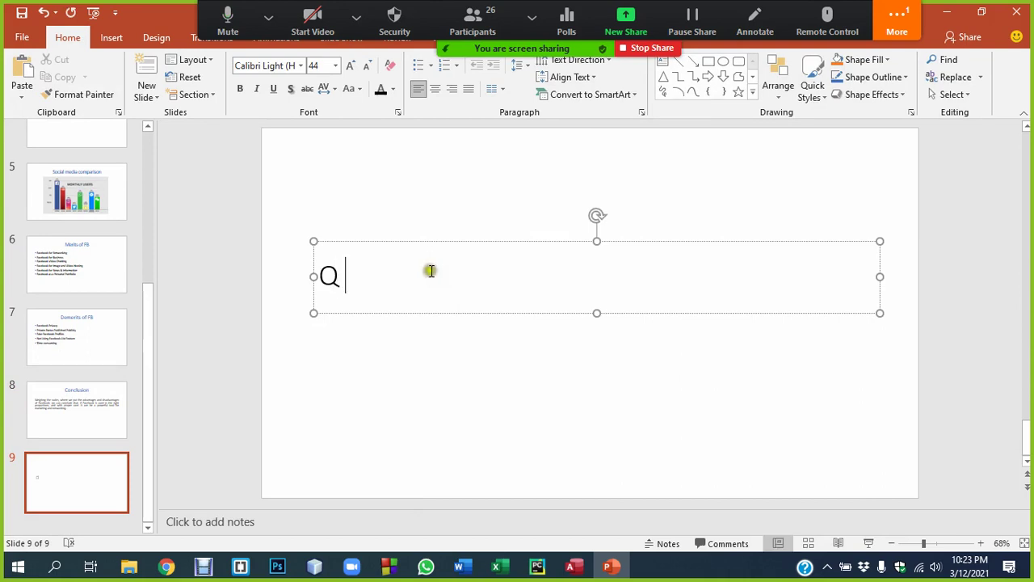
pyautogui.write(' & A')
# Centre the title text and set it to 86 pt.
pyautogui.tripleClick(429, 271)
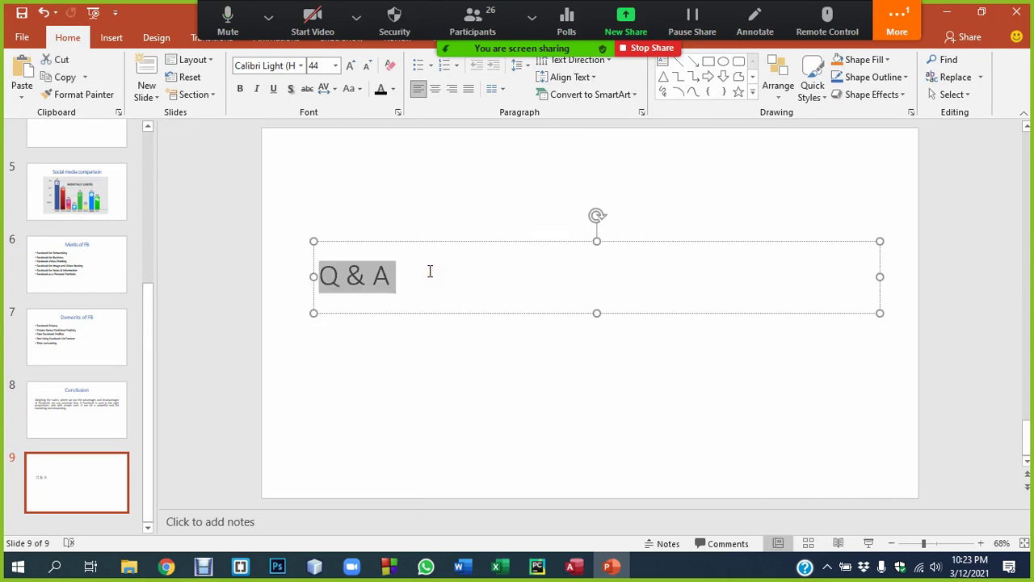
pyautogui.hotkey('ctrl', 'e')
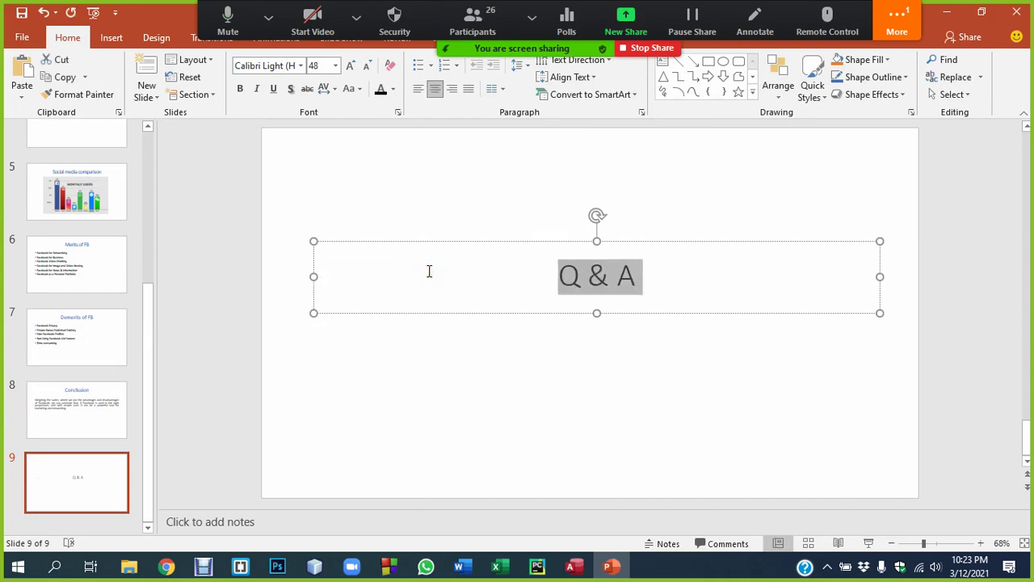
pyautogui.write('86')
pyautogui.press('Return')
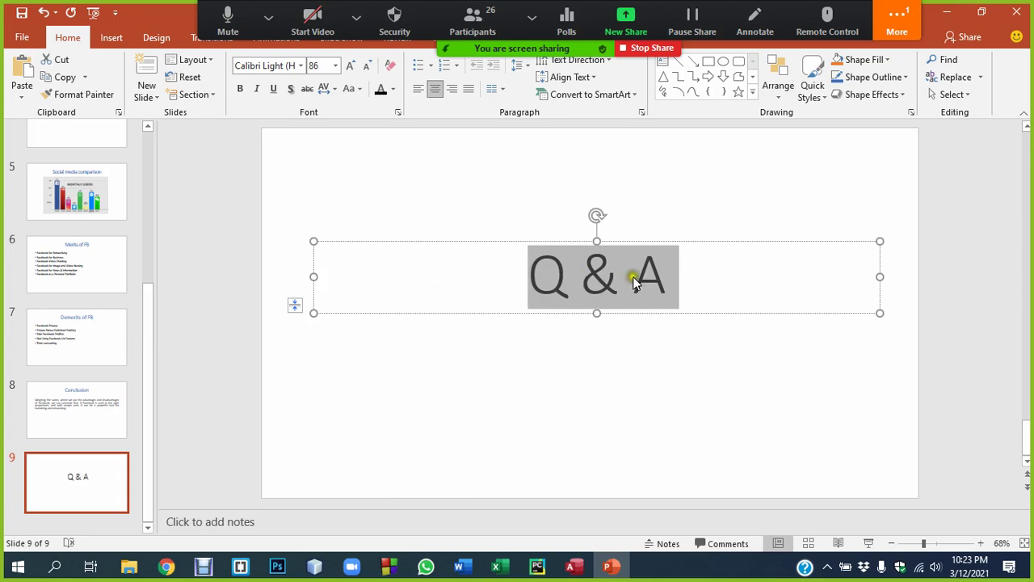
pyautogui.moveTo(595, 316); pyautogui.dragTo(546, 270)
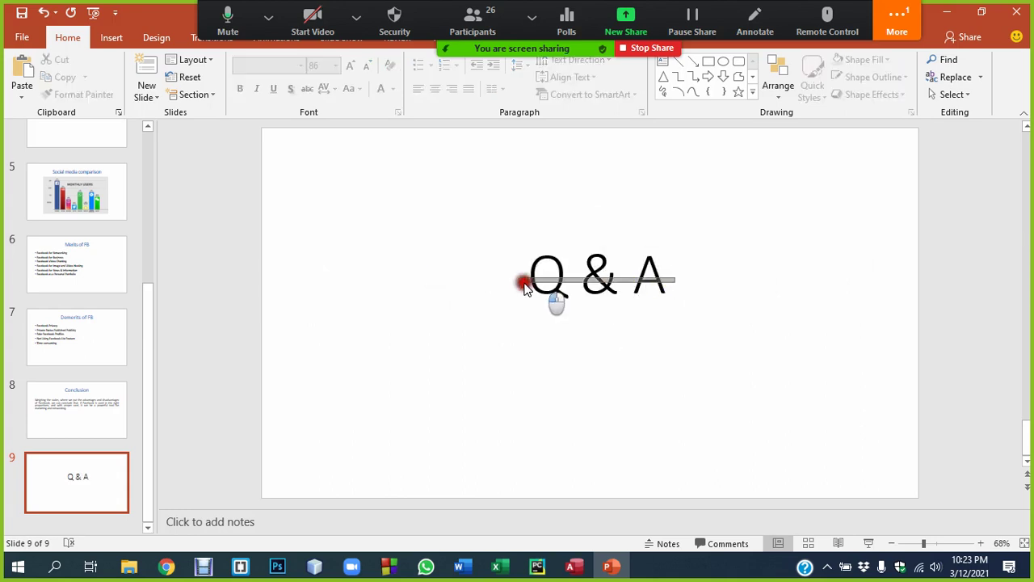
# Replace the title text with 'Any Questions?'.
pyautogui.click(546, 270)
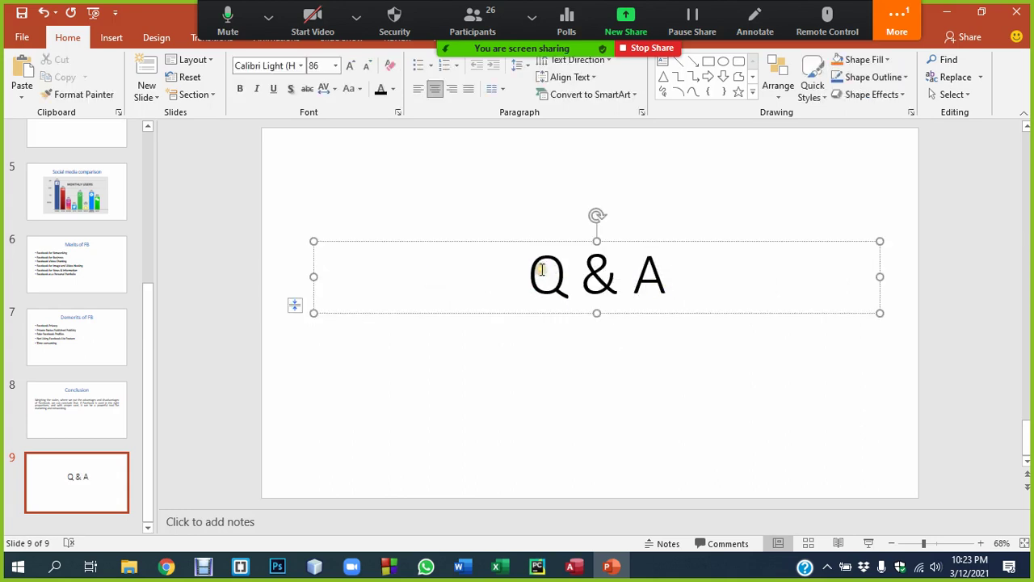
pyautogui.tripleClick(541, 271)
pyautogui.write('Any QW')
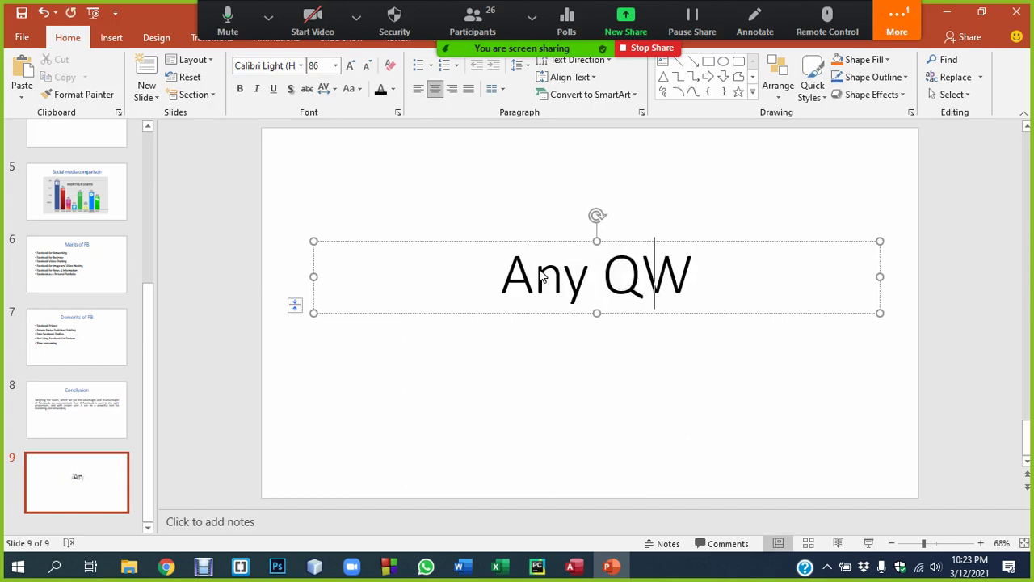
pyautogui.write('ue')
pyautogui.press('BackSpace')
pyautogui.press('BackSpace')
pyautogui.press('BackSpace')
pyautogui.write('e')
pyautogui.press('BackSpace')
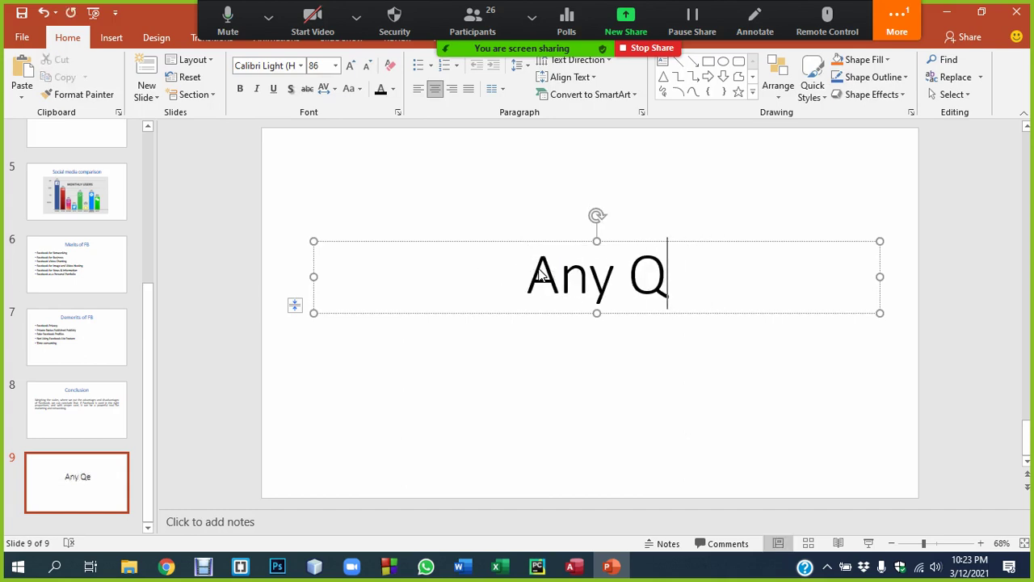
pyautogui.write('uestio')
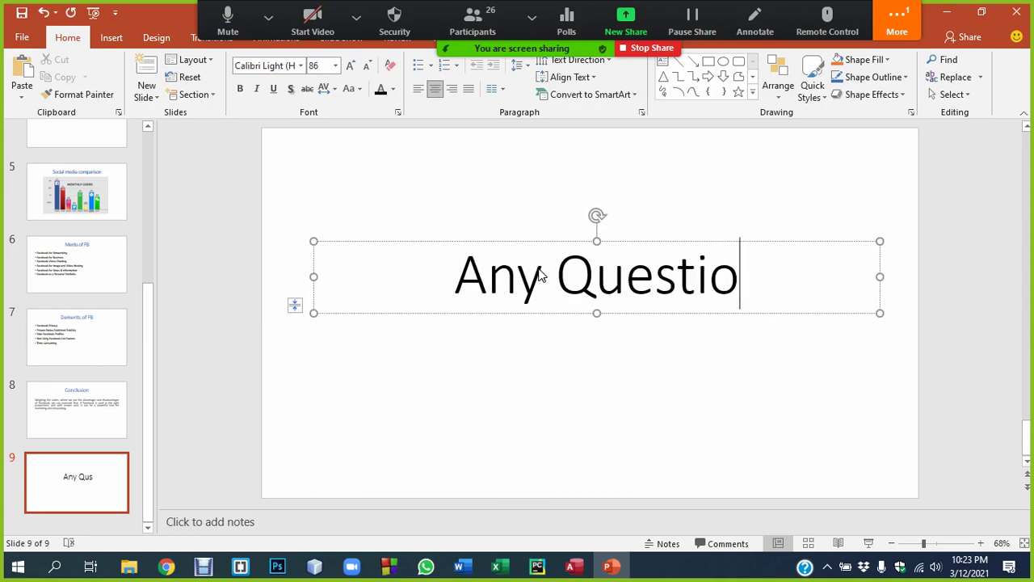
pyautogui.write('n')
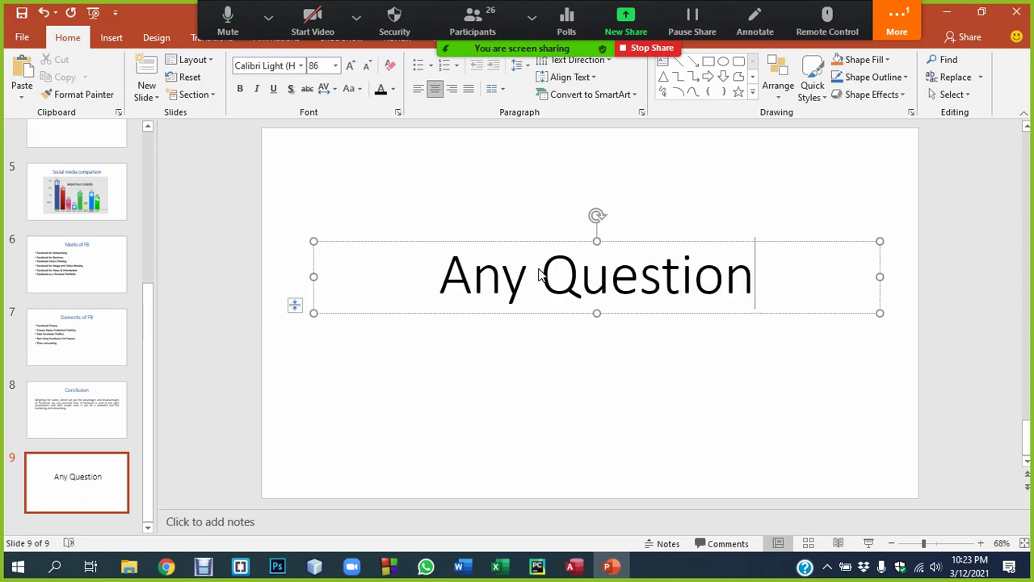
pyautogui.write('s')
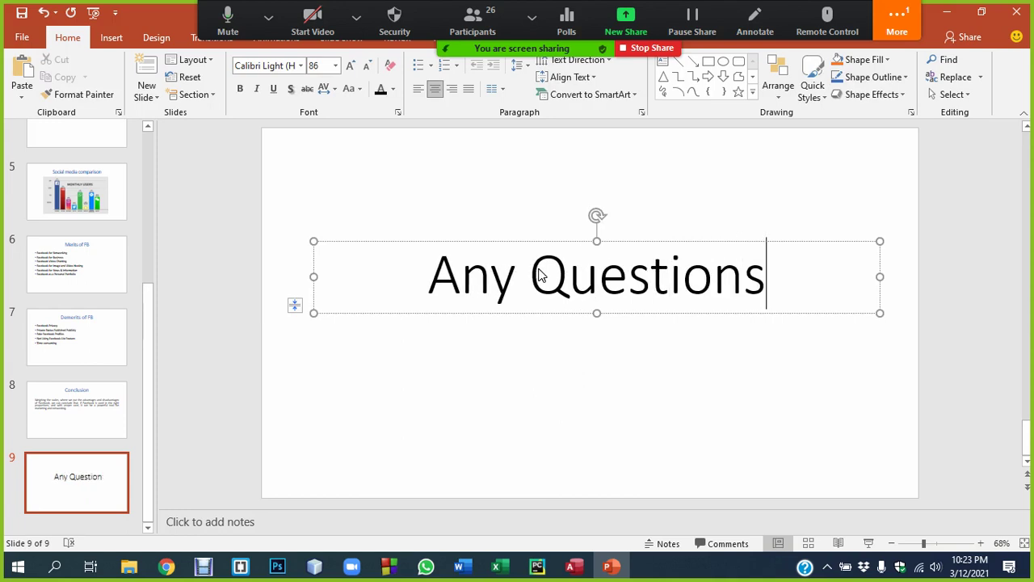
pyautogui.hotkey('ctrl', 'a')
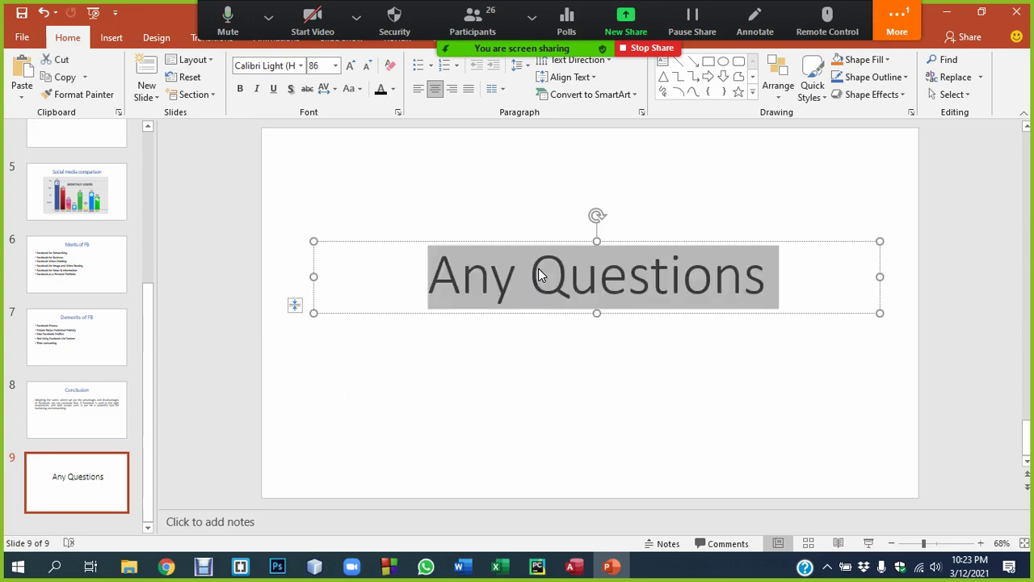
pyautogui.press('Right')
pyautogui.write('?')
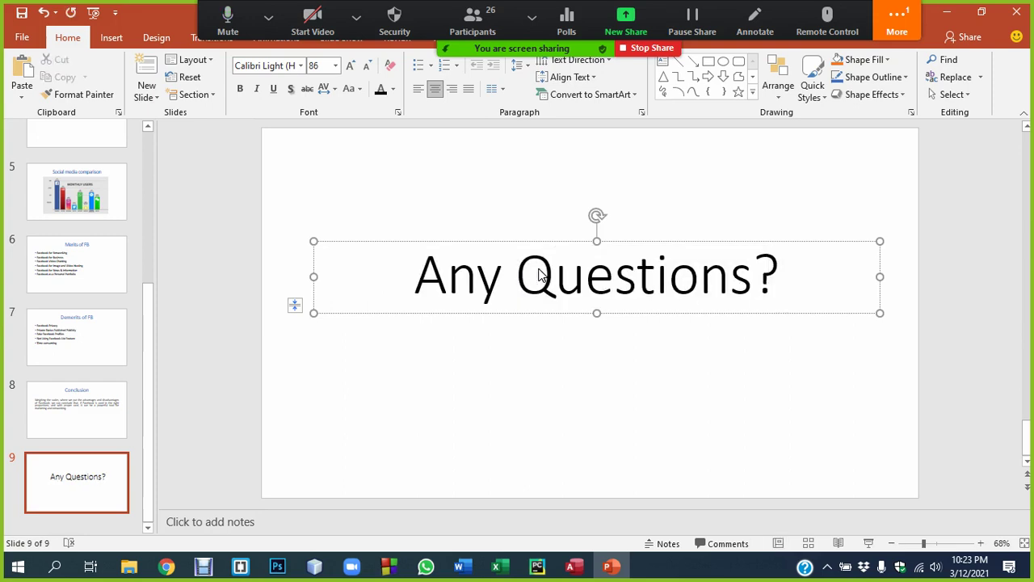
# Resume the screen recording, hide the recorder and close the meeting participants list.
pyautogui.click(230, 566)
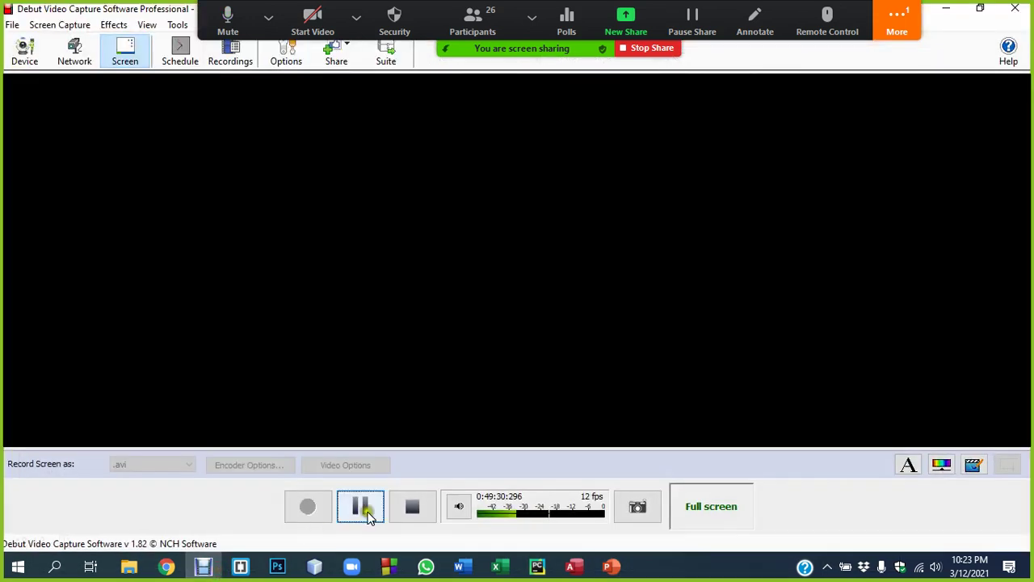
pyautogui.click(360, 506)
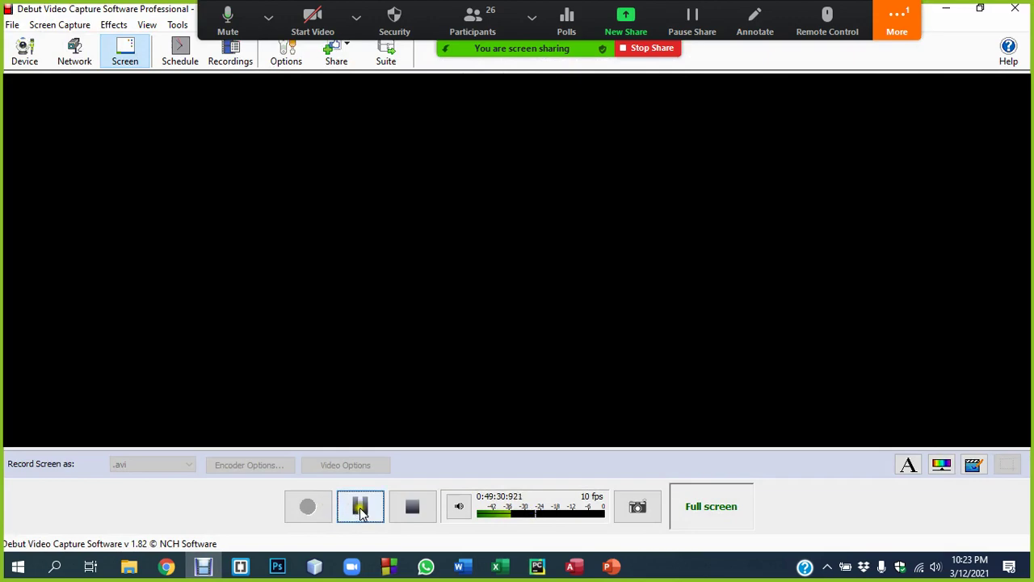
pyautogui.click(946, 10)
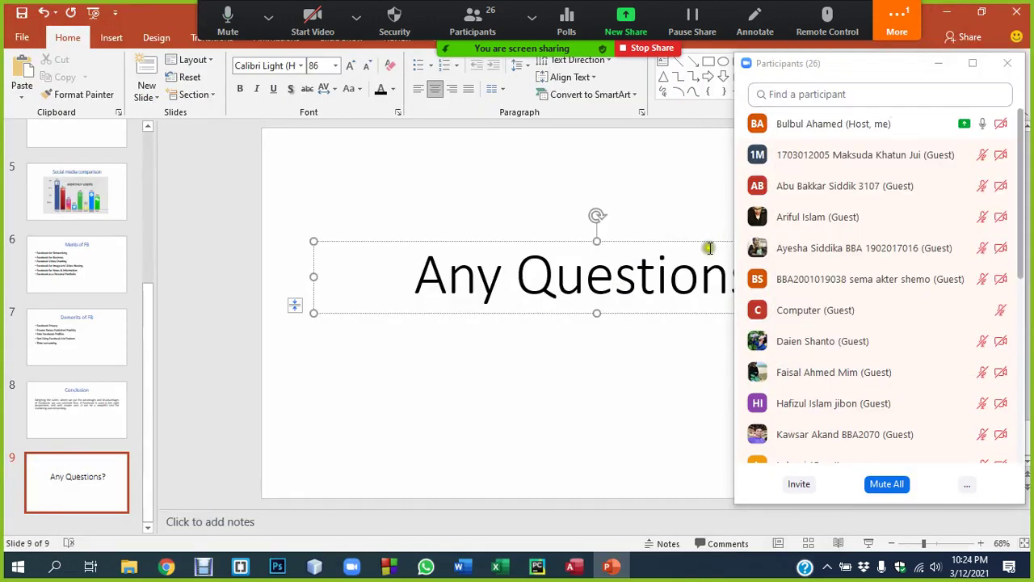
pyautogui.click(1007, 63)
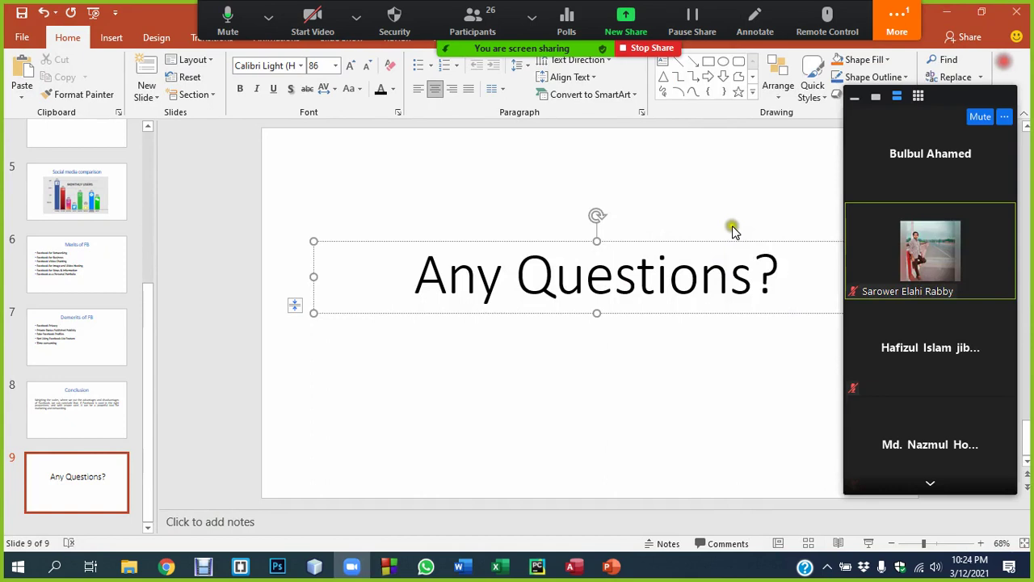
pyautogui.click(777, 276)
# Edit the slide 9 title down to 'Question?'.
pyautogui.click(756, 276)
pyautogui.press('BackSpace')
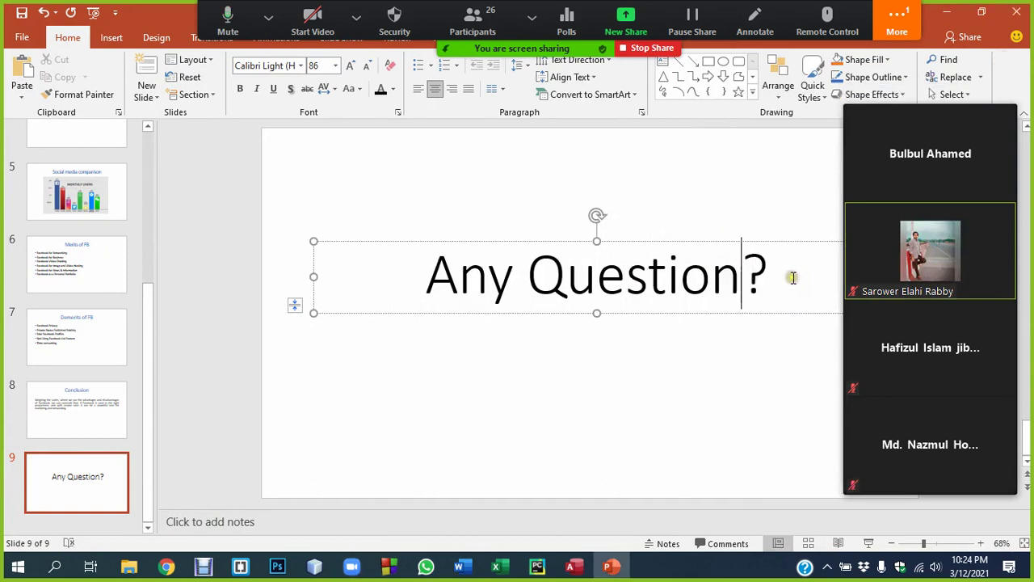
pyautogui.press('Home')
pyautogui.press('Delete')
pyautogui.press('Delete')
pyautogui.press('Delete')
pyautogui.press('Delete')
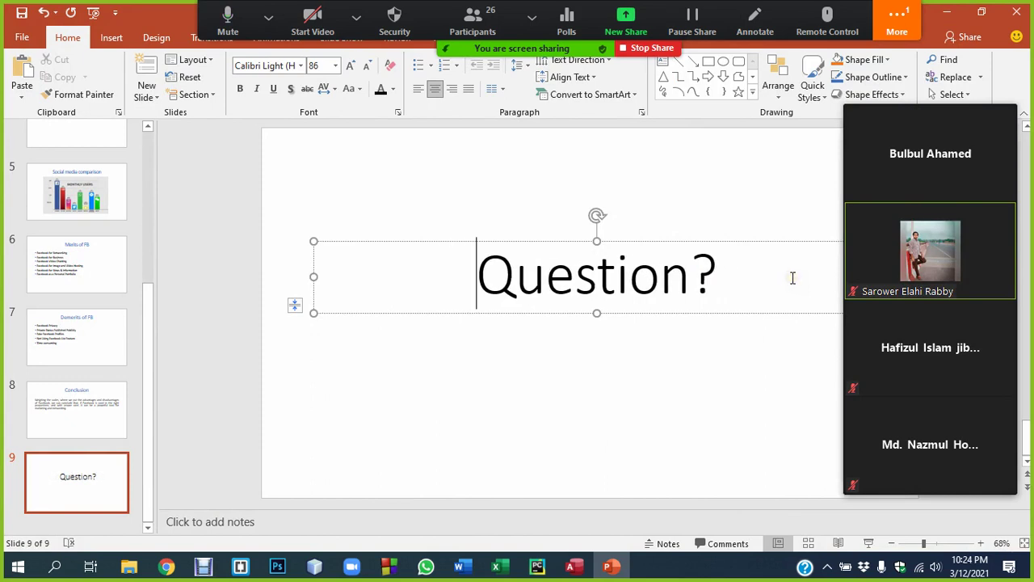
# Make the Question? title bold and blue.
pyautogui.hotkey('ctrl', 'a')
pyautogui.hotkey('ctrl', 'b')
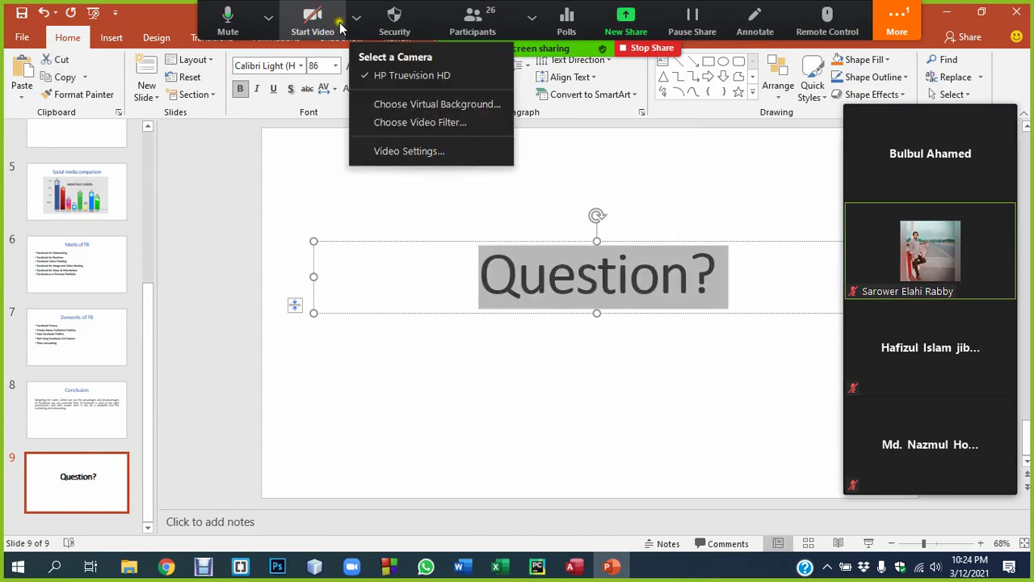
pyautogui.click(395, 91)
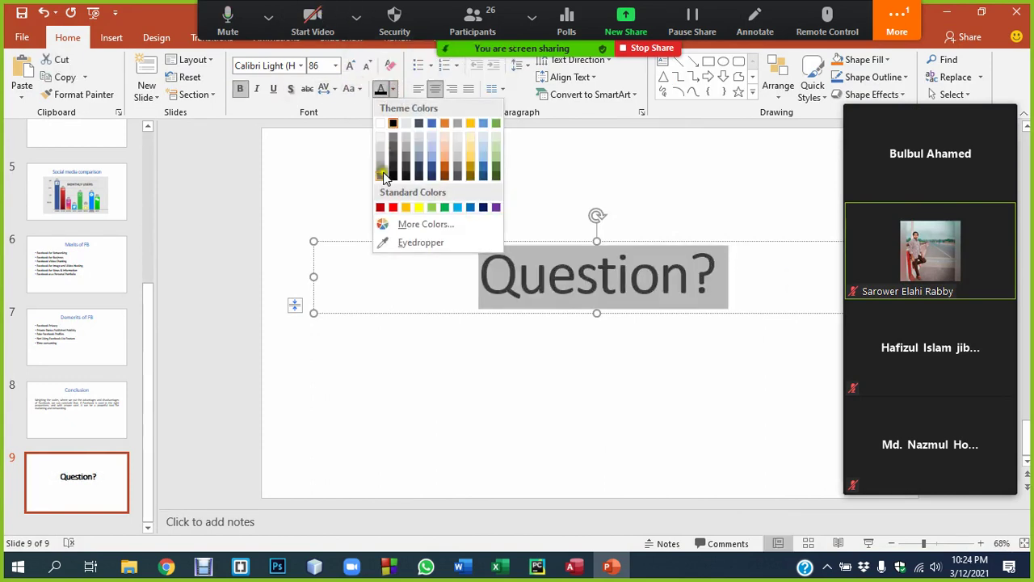
pyautogui.click(458, 207)
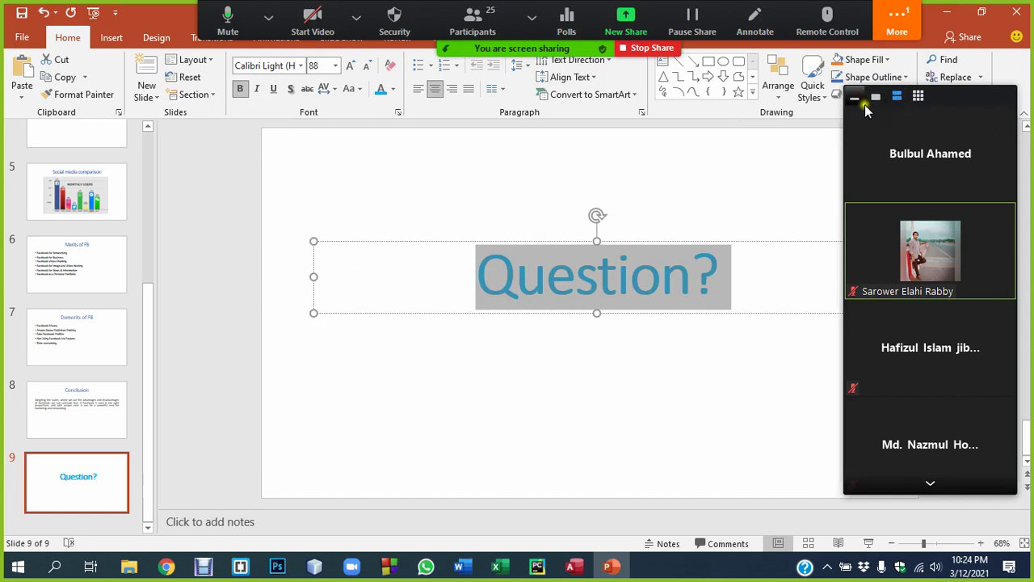
# Extend the title box, enlarge Question? to 115 pt, and present from this slide.
pyautogui.click(848, 96)
pyautogui.moveTo(596, 312); pyautogui.dragTo(596, 362)
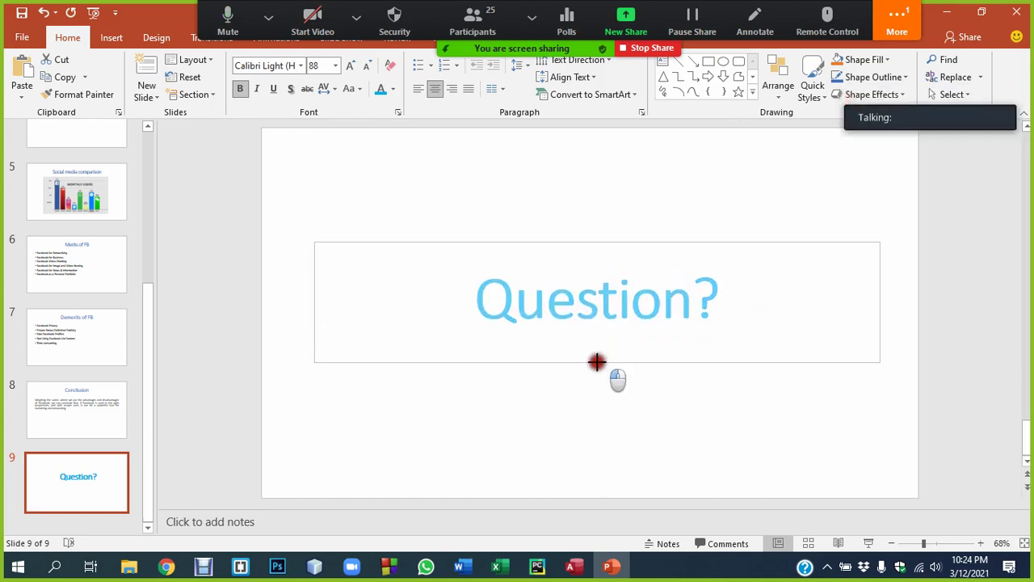
pyautogui.click(609, 288)
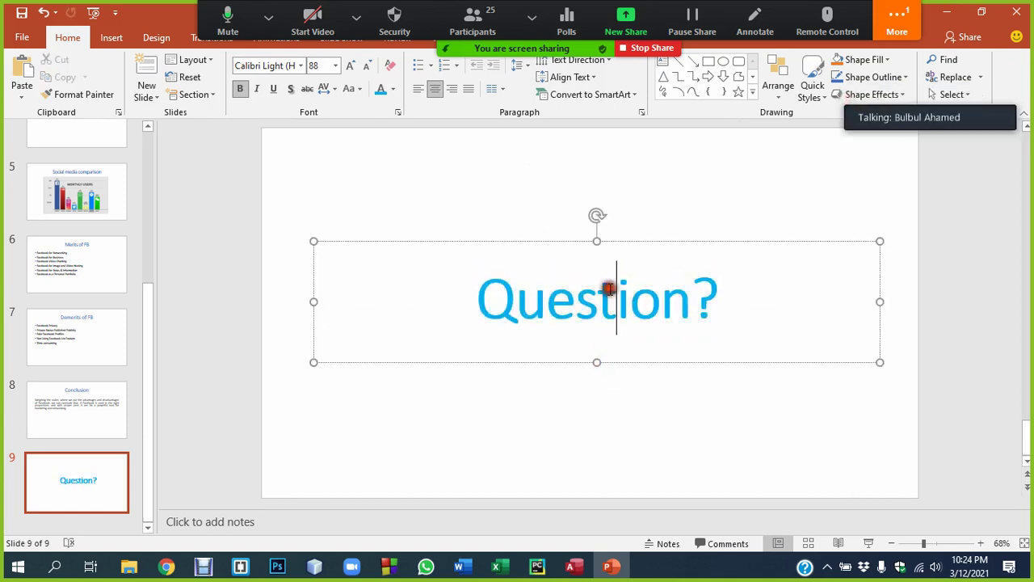
pyautogui.hotkey('ctrl', 'a')
pyautogui.hotkey('ctrl', ']')
pyautogui.hotkey('ctrl', ']')
pyautogui.hotkey('ctrl', ']')
pyautogui.hotkey('ctrl', ']')
pyautogui.hotkey('ctrl', ']')
pyautogui.hotkey('ctrl', ']')
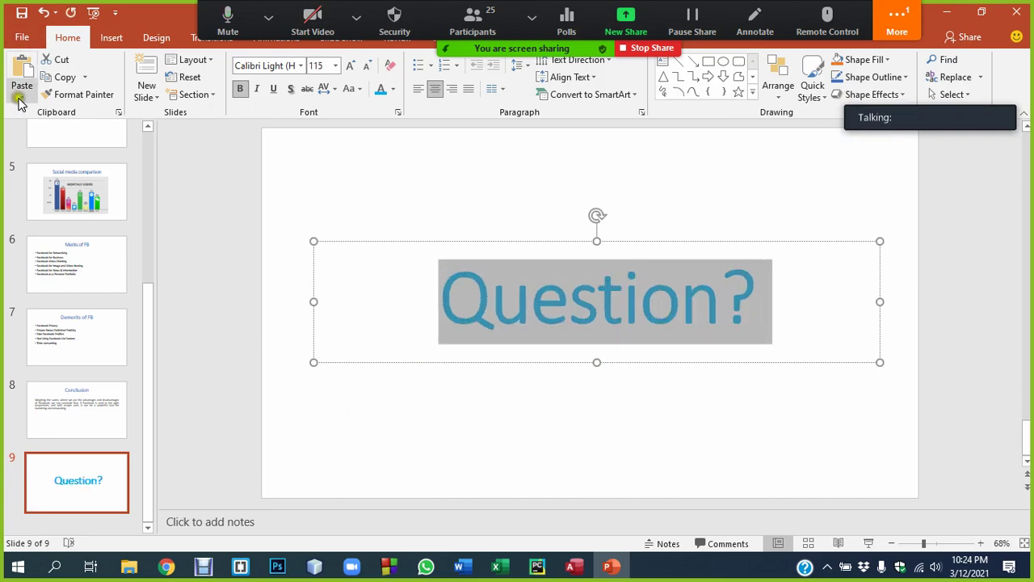
pyautogui.click(867, 544)
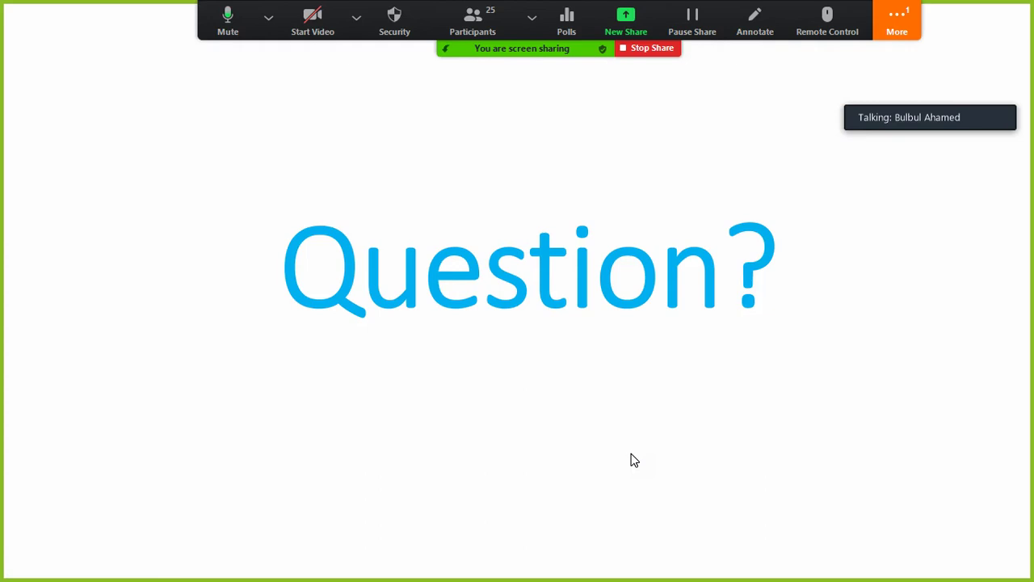
# Step back and forth through the Outline, Introduction and History of FB slides.
pyautogui.press('Left')
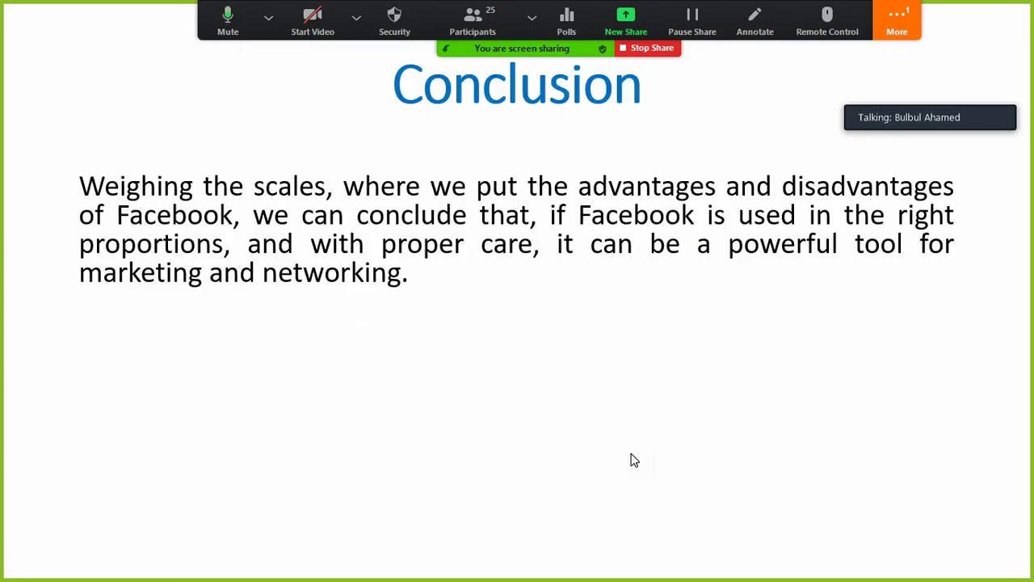
pyautogui.press('Left')
pyautogui.press('Left')
pyautogui.press('Left')
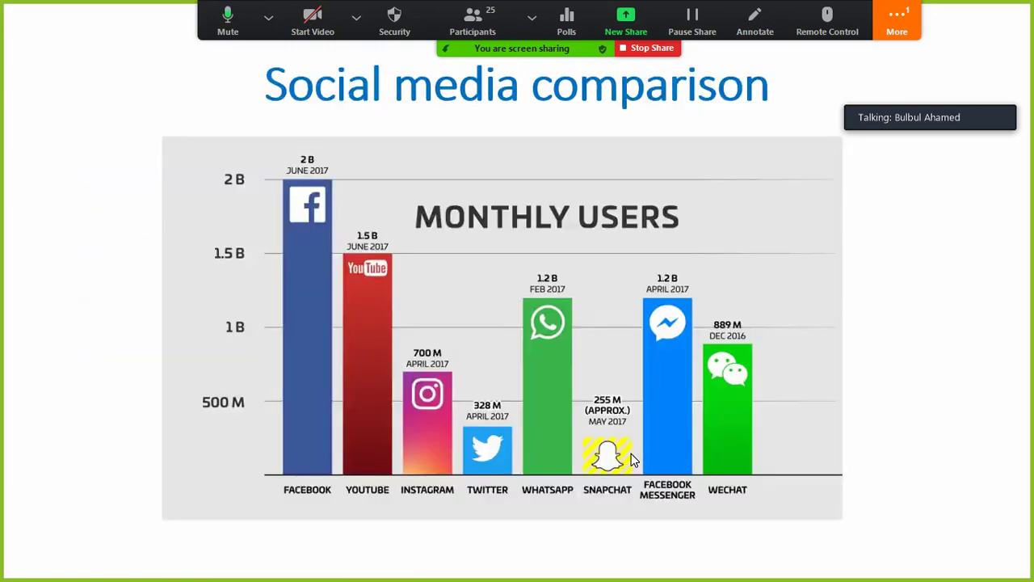
pyautogui.press('Left')
pyautogui.press('Left')
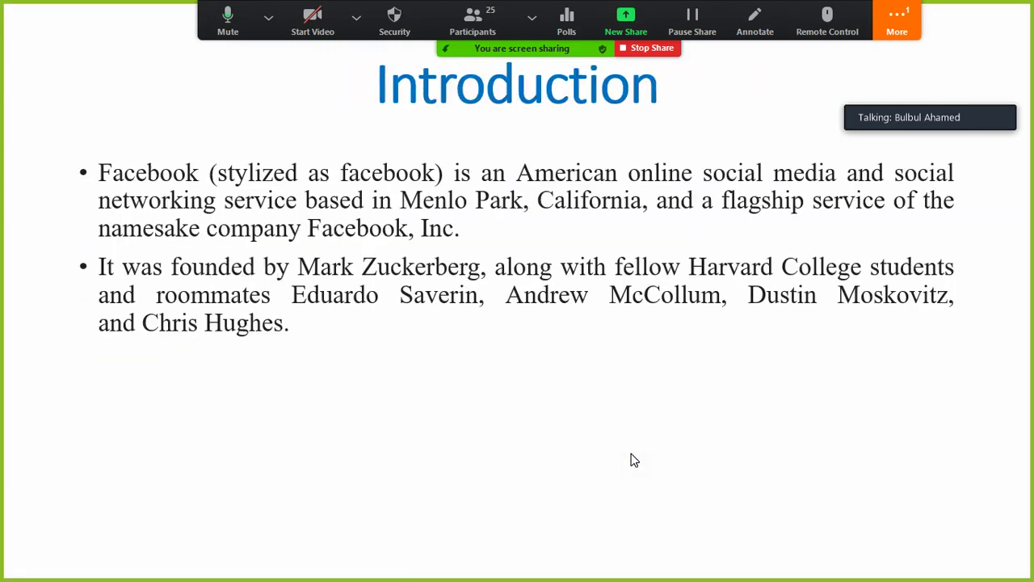
pyautogui.press('Left')
pyautogui.press('Right')
pyautogui.press('Left')
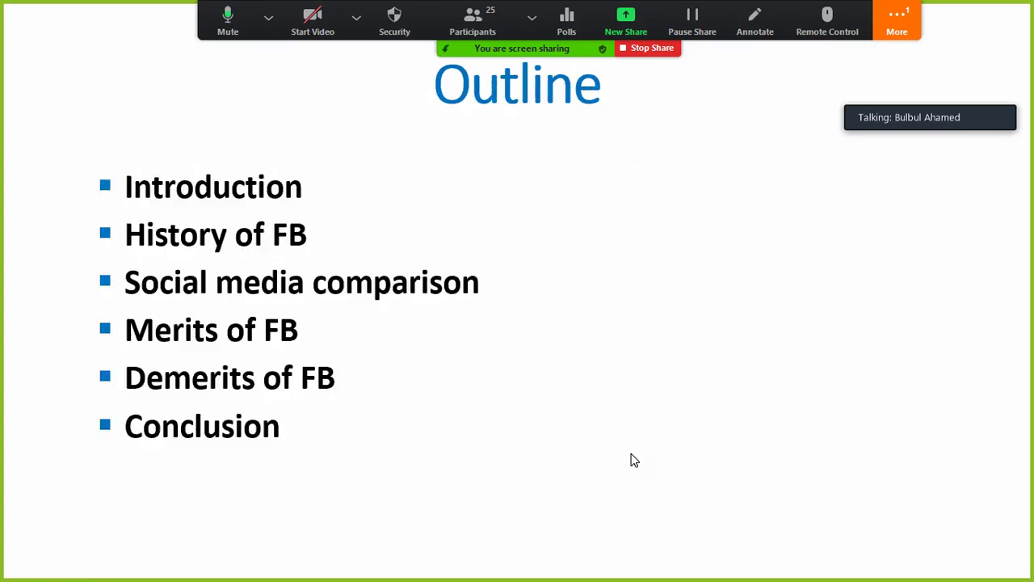
pyautogui.press('Right')
pyautogui.press('Right')
pyautogui.press('Left')
pyautogui.press('Right')
pyautogui.press('Left')
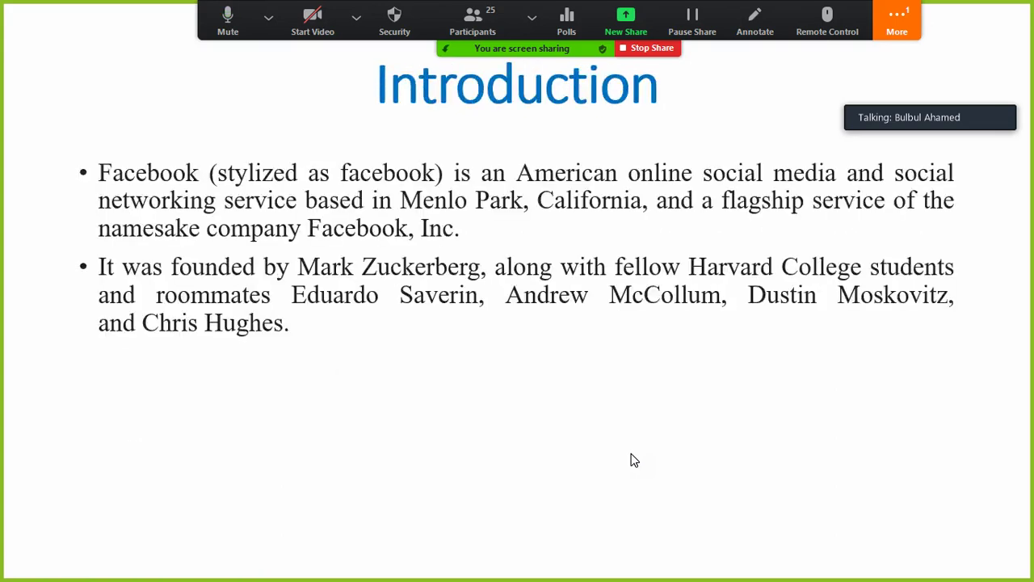
pyautogui.press('Right')
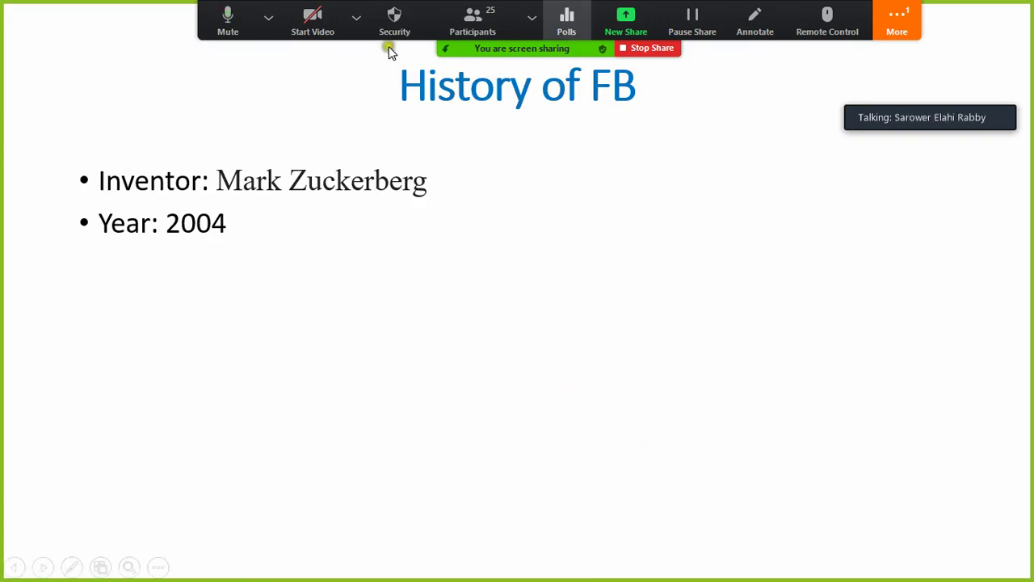
# Use See All Slides to jump to Social media comparison, then Demerits of FB.
pyautogui.rightClick(141, 137)
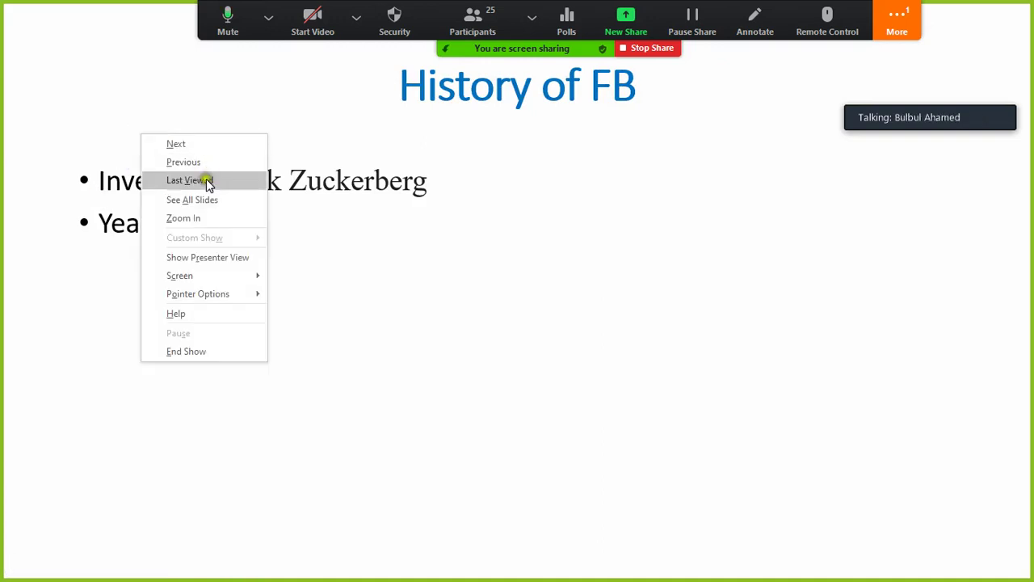
pyautogui.click(201, 200)
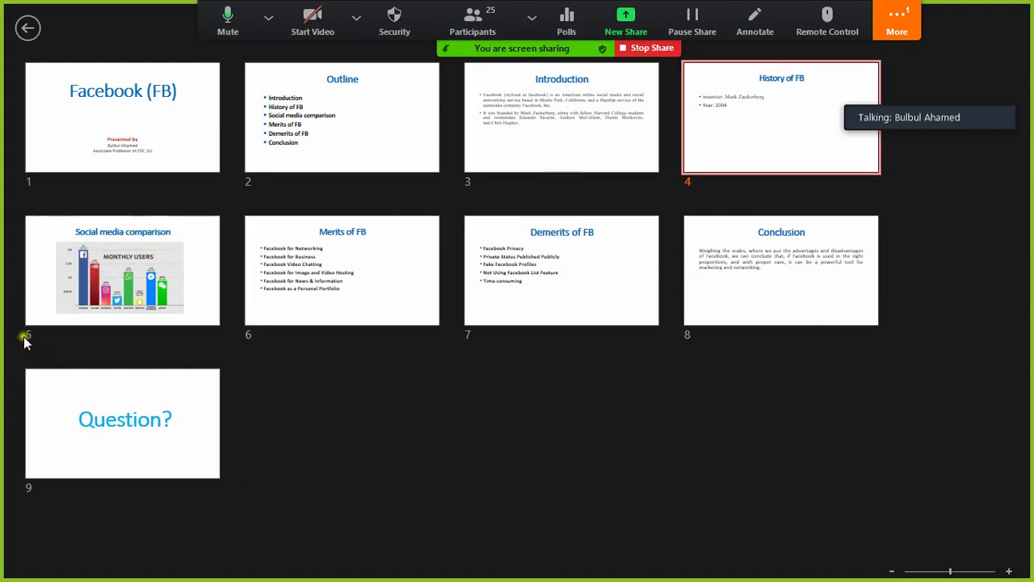
pyautogui.click(117, 255)
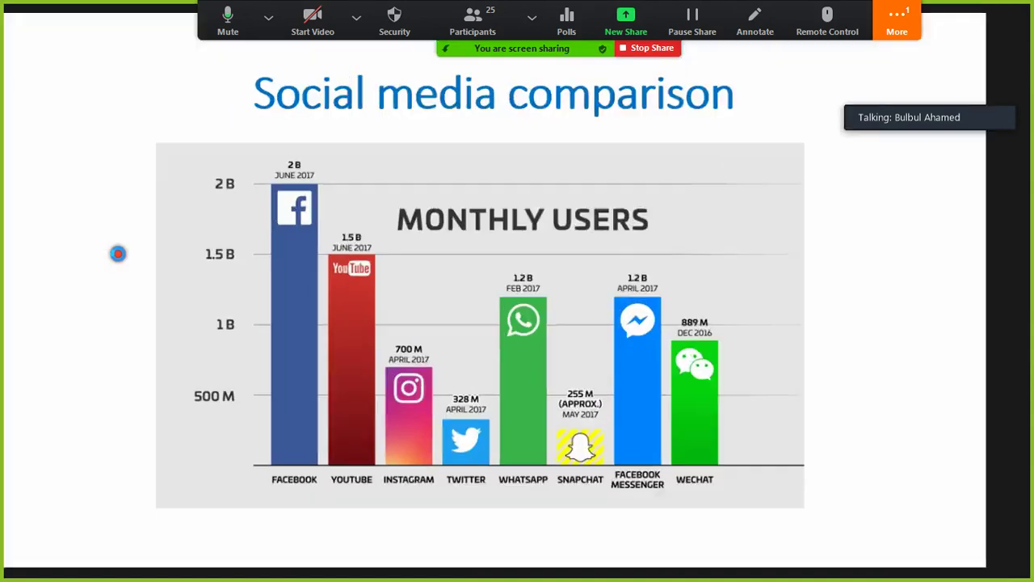
pyautogui.rightClick(88, 99)
pyautogui.click(147, 169)
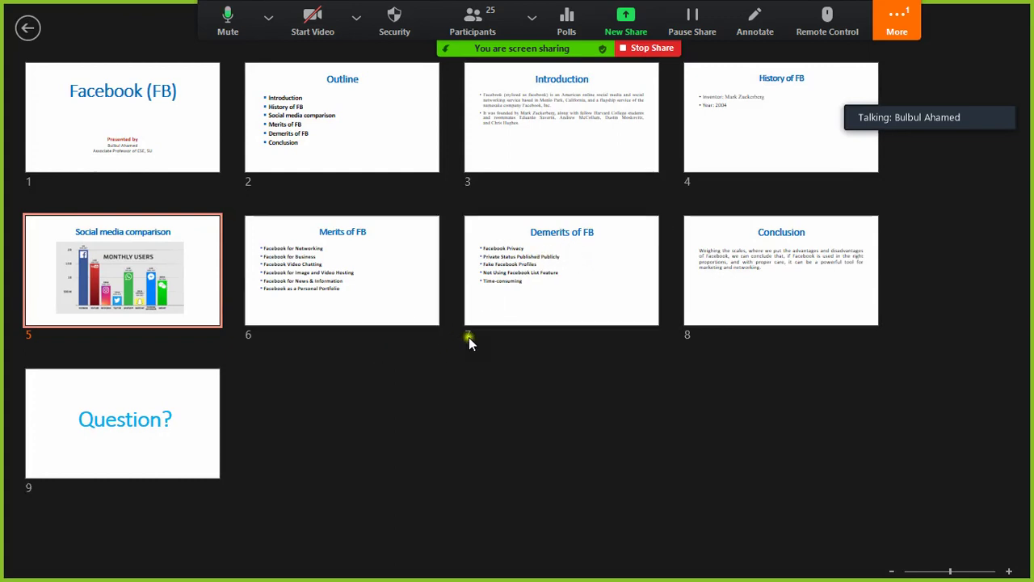
pyautogui.click(519, 254)
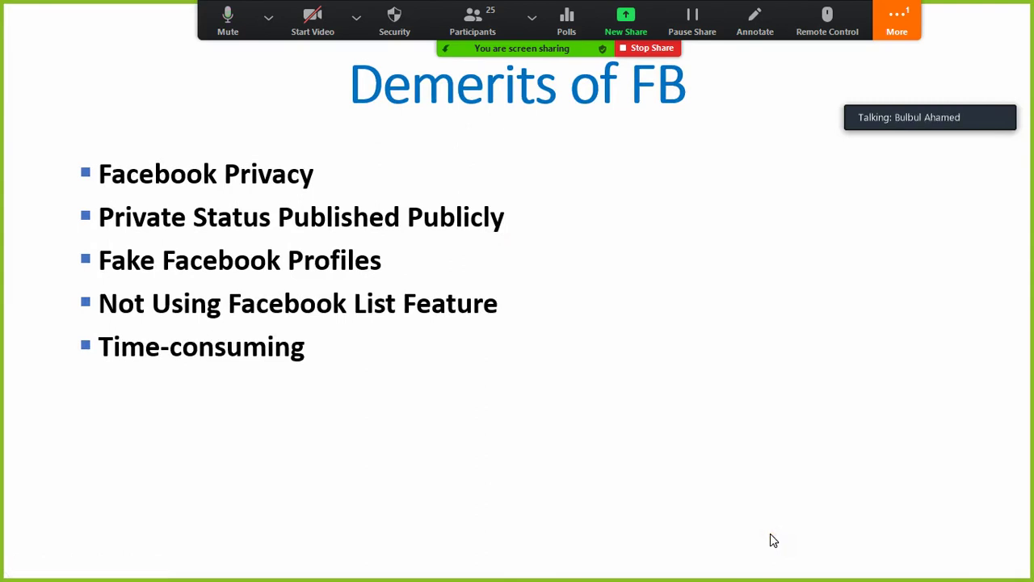
# End the slideshow and select the Facebook (FB) title slide.
pyautogui.press('Escape')
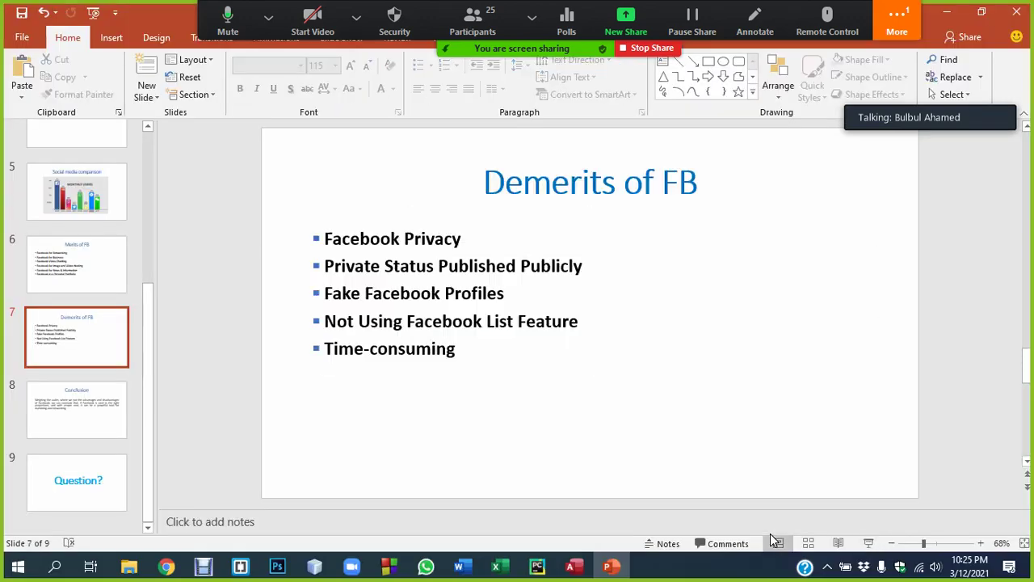
pyautogui.scroll(1, 89, 323)
pyautogui.scroll(3, 92, 291)
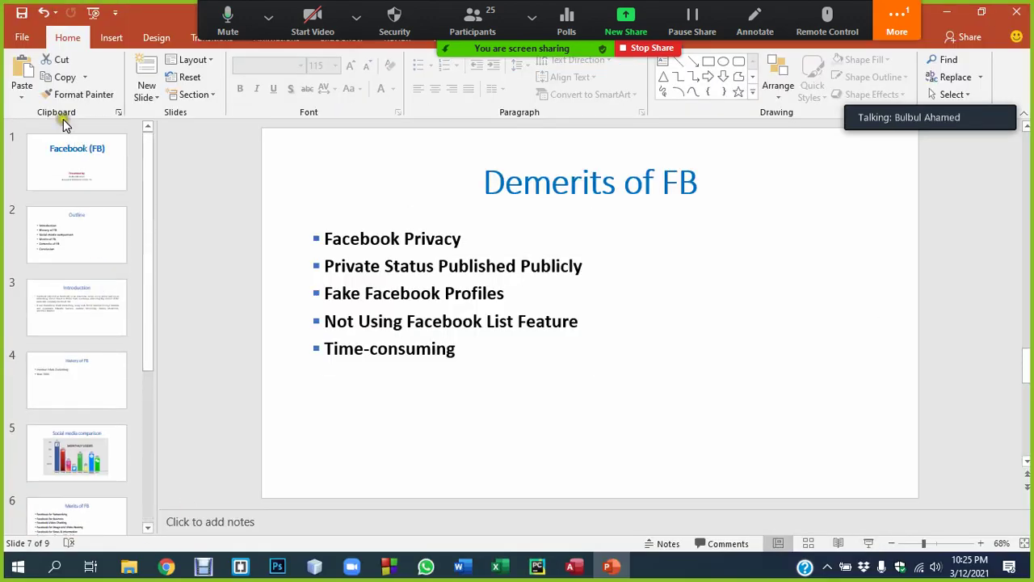
pyautogui.click(70, 163)
pyautogui.click(269, 16)
pyautogui.moveTo(212, 10)
pyautogui.mouseDown()
pyautogui.moveTo(162, 185)
pyautogui.moveTo(129, 524)
pyautogui.mouseUp()
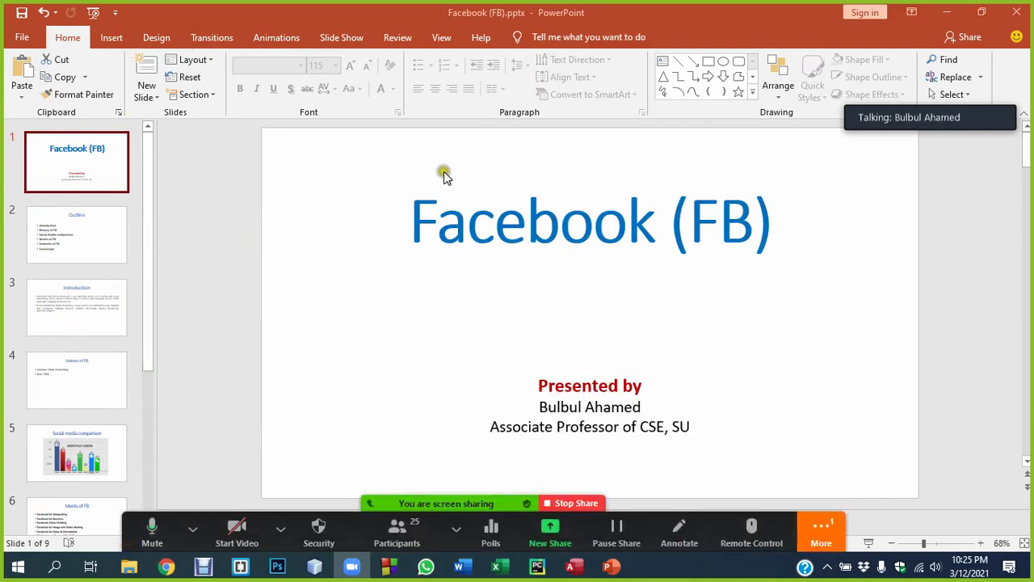
pyautogui.click(432, 232)
pyautogui.click(100, 188)
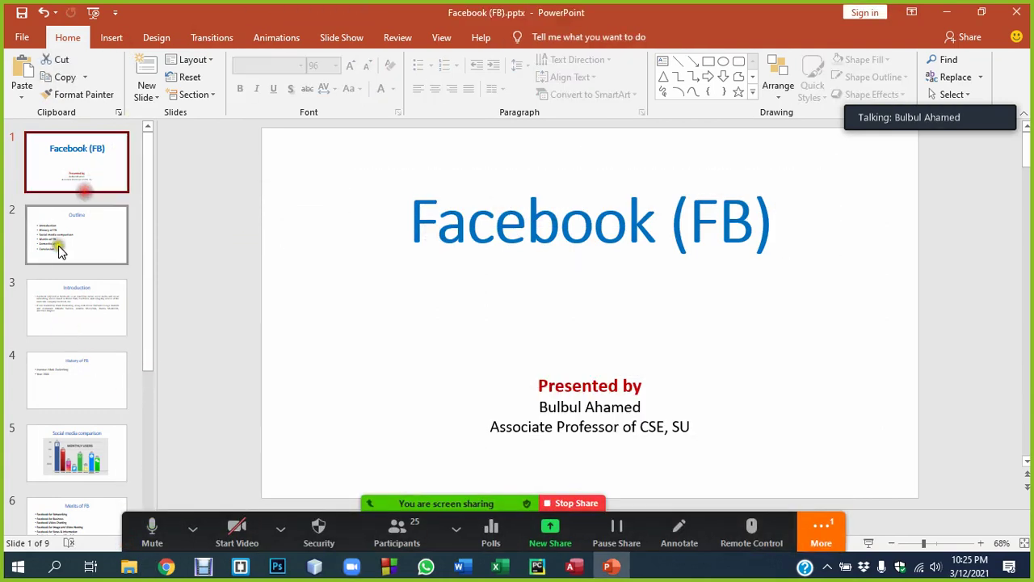
pyautogui.click(60, 242)
pyautogui.click(69, 168)
pyautogui.click(73, 234)
pyautogui.click(72, 165)
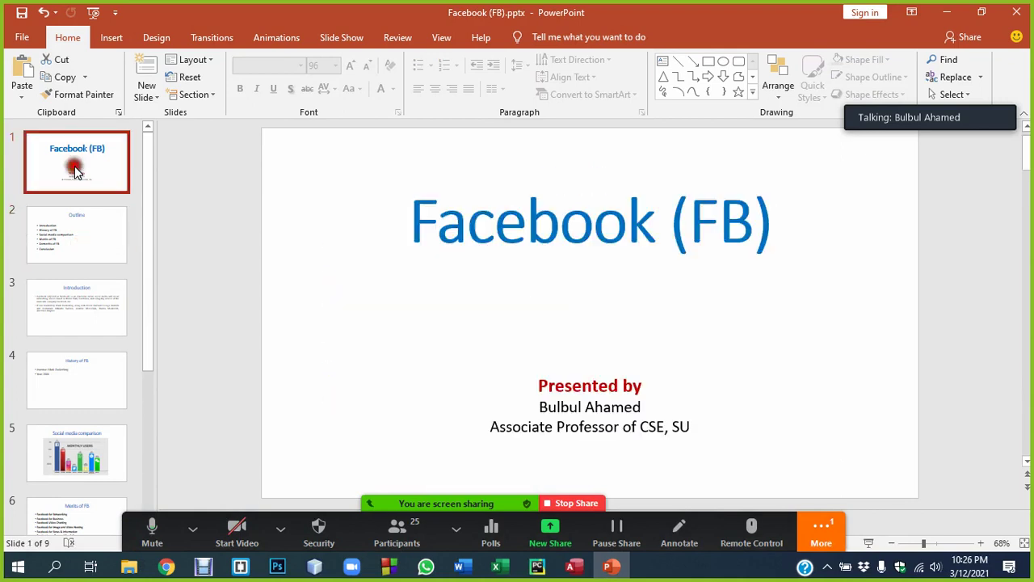
# Turn on slide numbers and apply them to all slides.
pyautogui.click(113, 38)
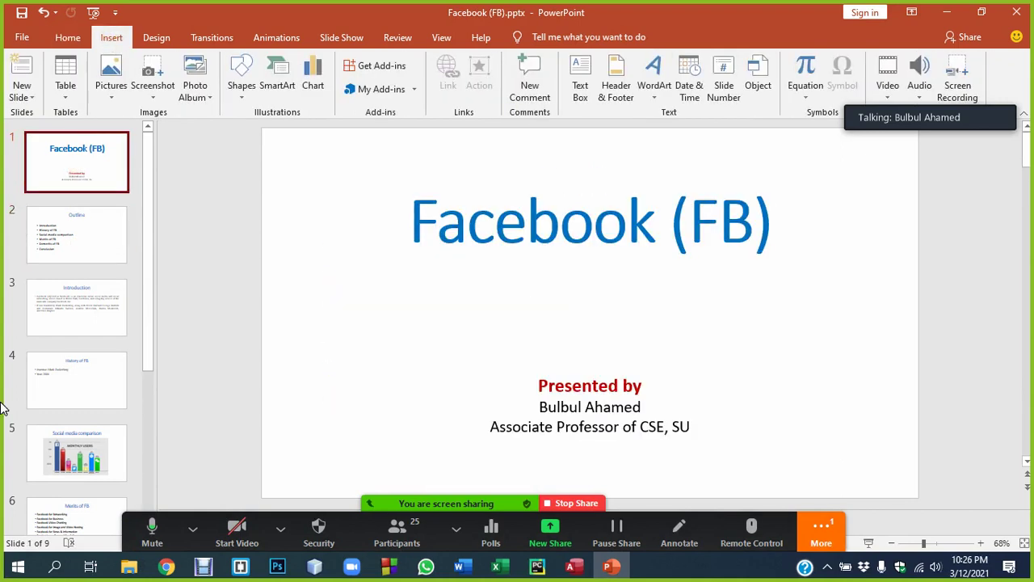
pyautogui.click(720, 92)
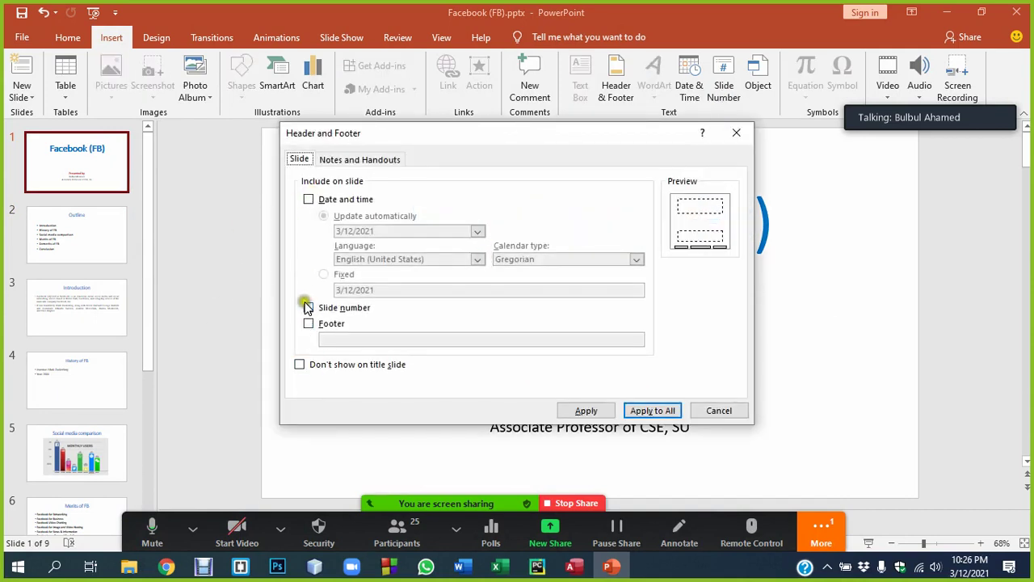
pyautogui.click(308, 308)
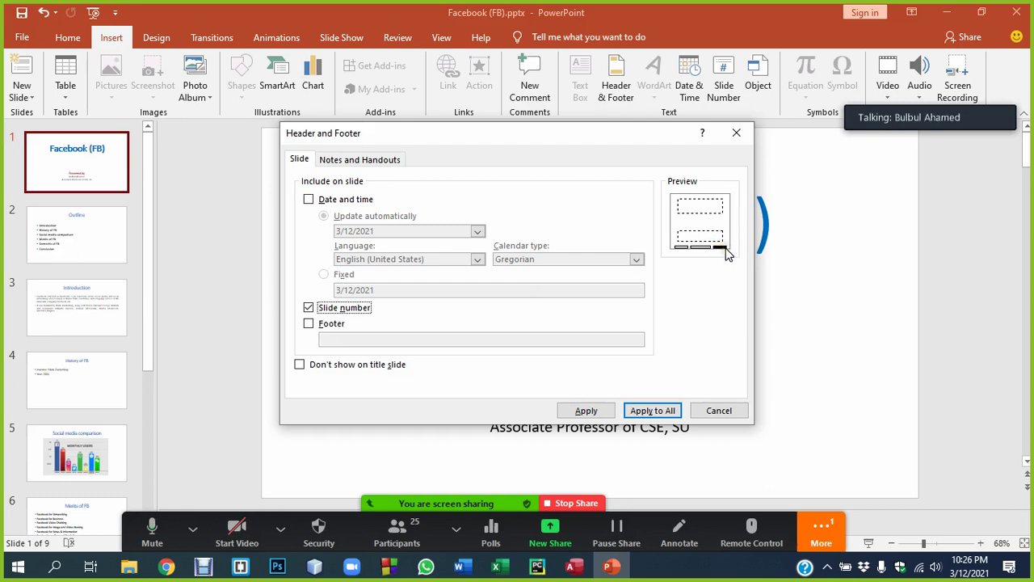
pyautogui.click(644, 413)
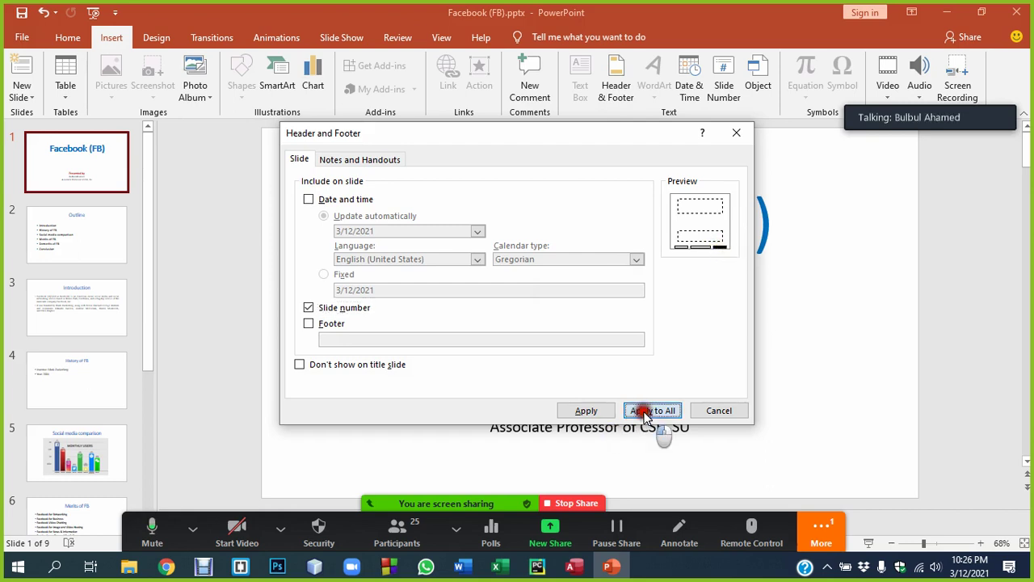
# Run the slideshow from the beginning to check slide numbers, ending on Introduction.
pyautogui.press('F5')
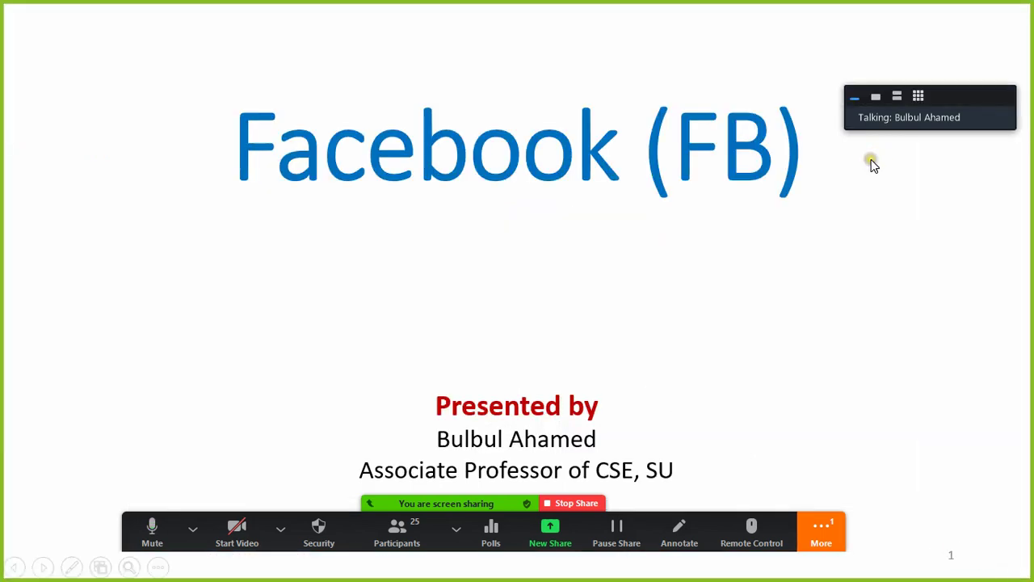
pyautogui.press('Right')
pyautogui.press('Right')
pyautogui.press('Right')
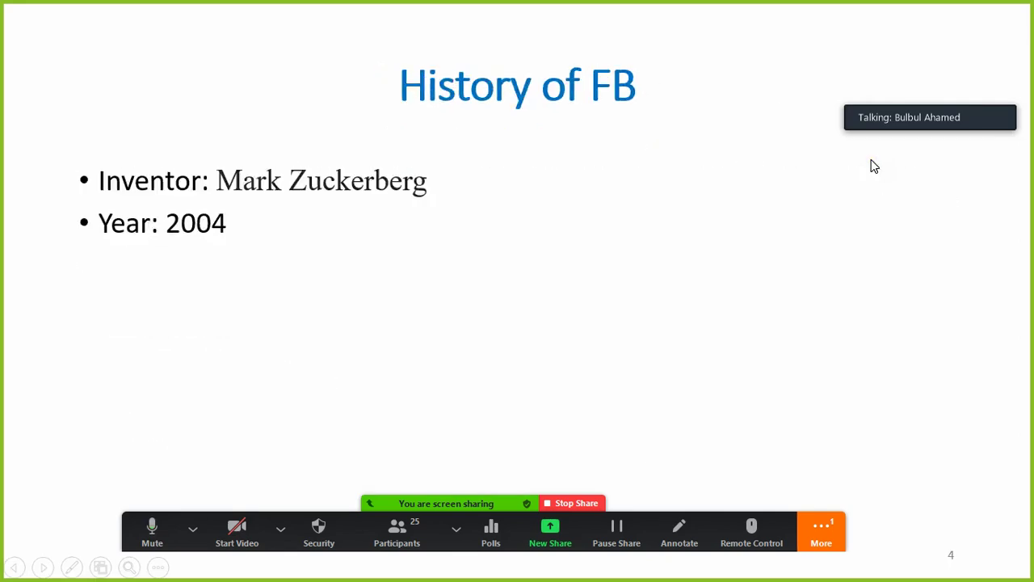
pyautogui.press('Right')
pyautogui.press('Right')
pyautogui.press('Right')
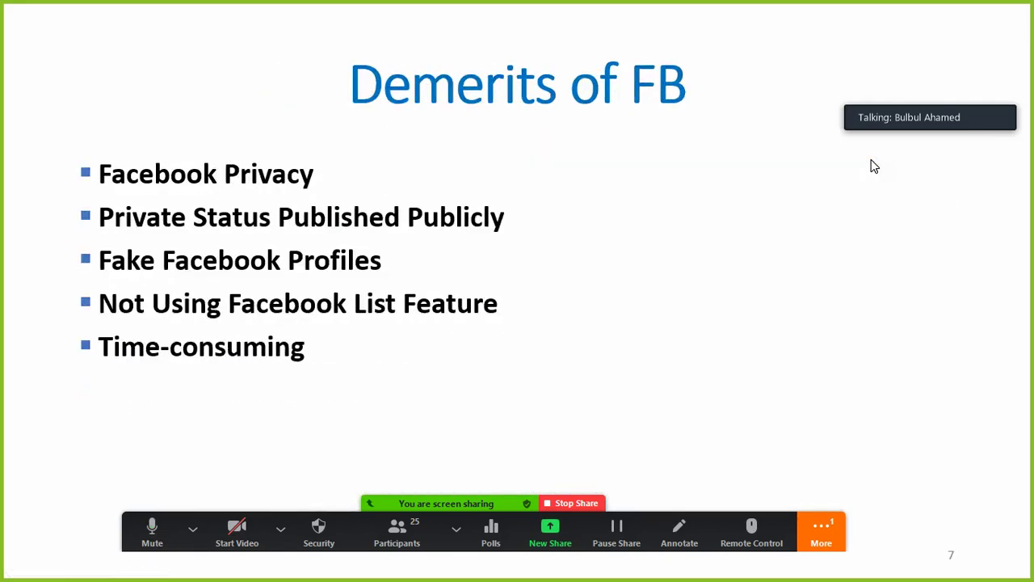
pyautogui.press('Right')
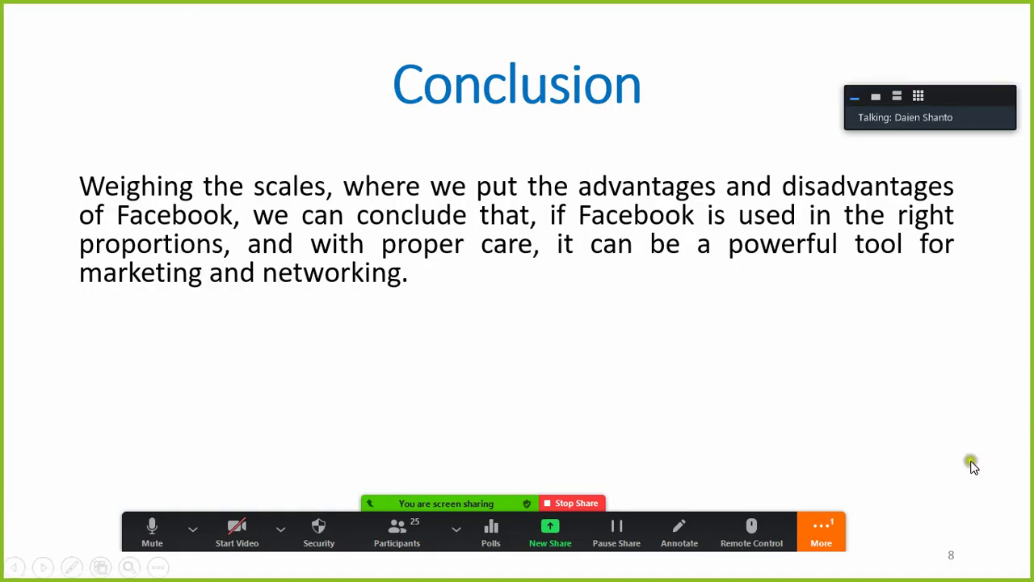
pyautogui.click(821, 533)
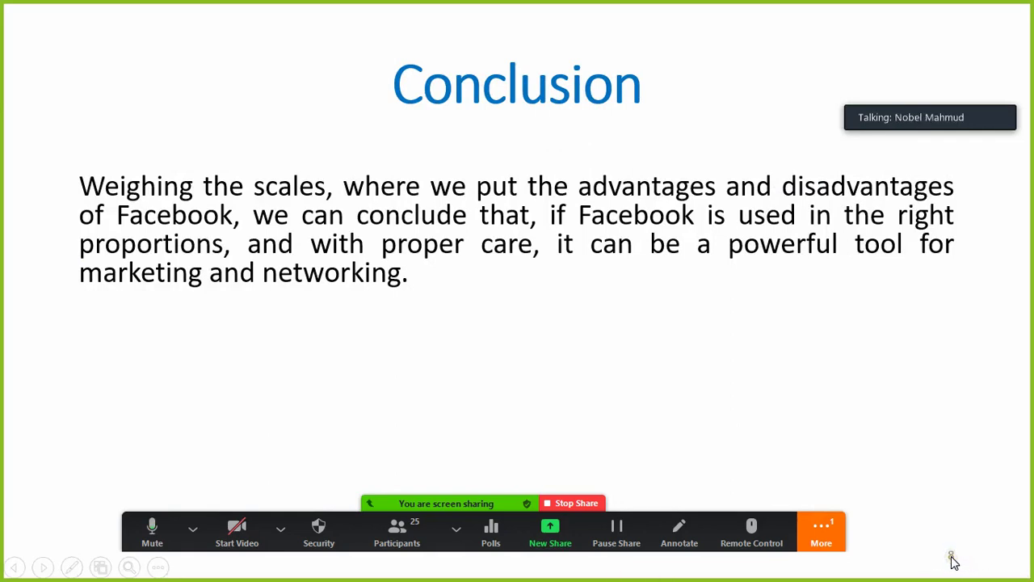
pyautogui.moveTo(137, 529); pyautogui.dragTo(37, 506)
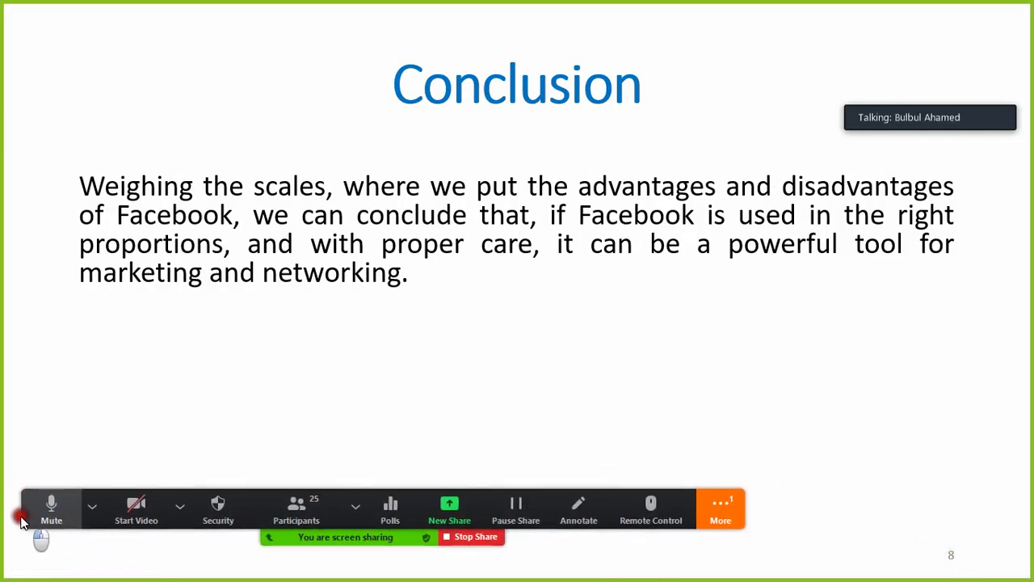
pyautogui.click(728, 521)
pyautogui.click(933, 546)
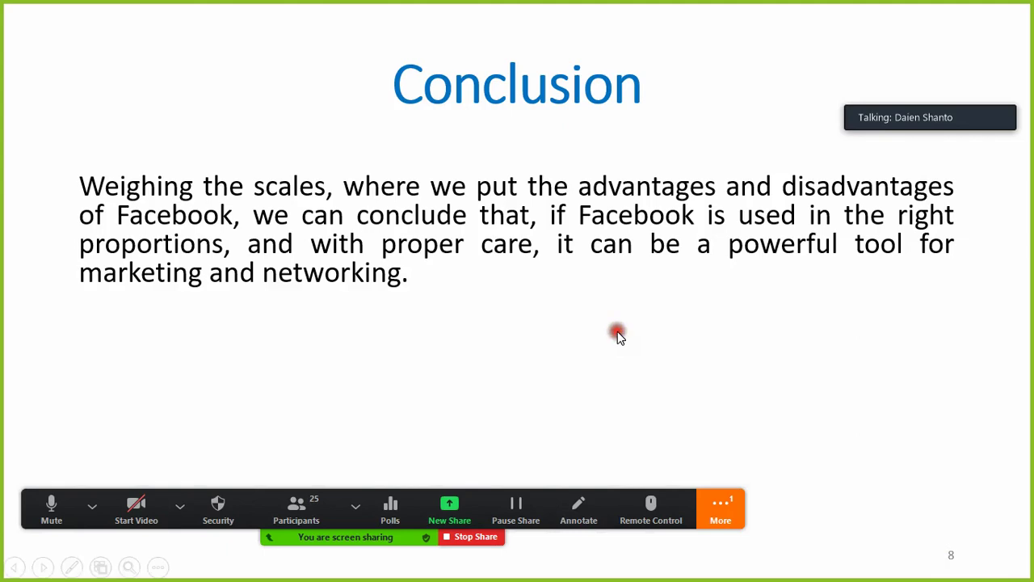
pyautogui.press('Left')
pyautogui.press('Left')
pyautogui.press('Left')
pyautogui.press('Left')
pyautogui.press('Left')
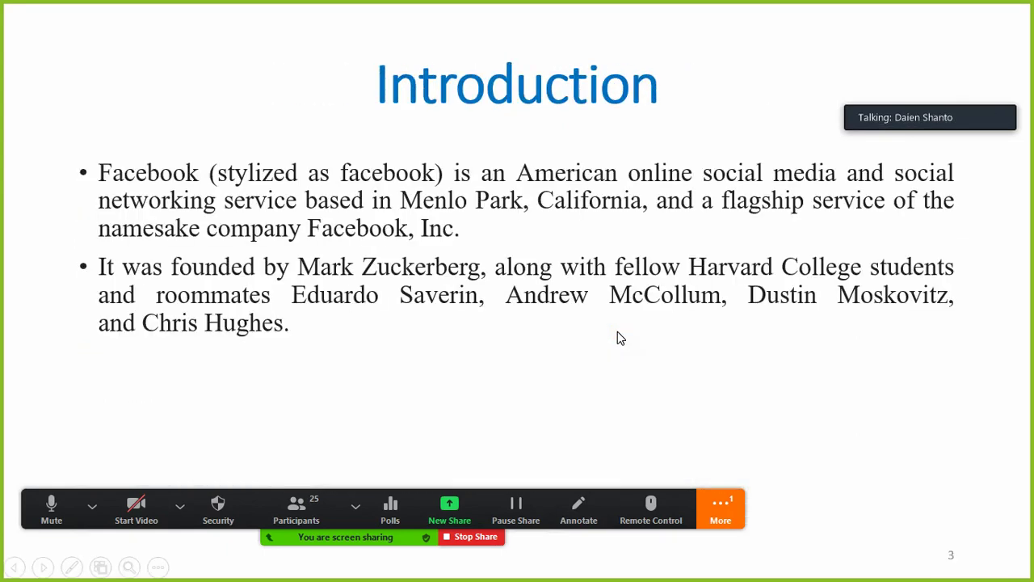
pyautogui.press('Escape')
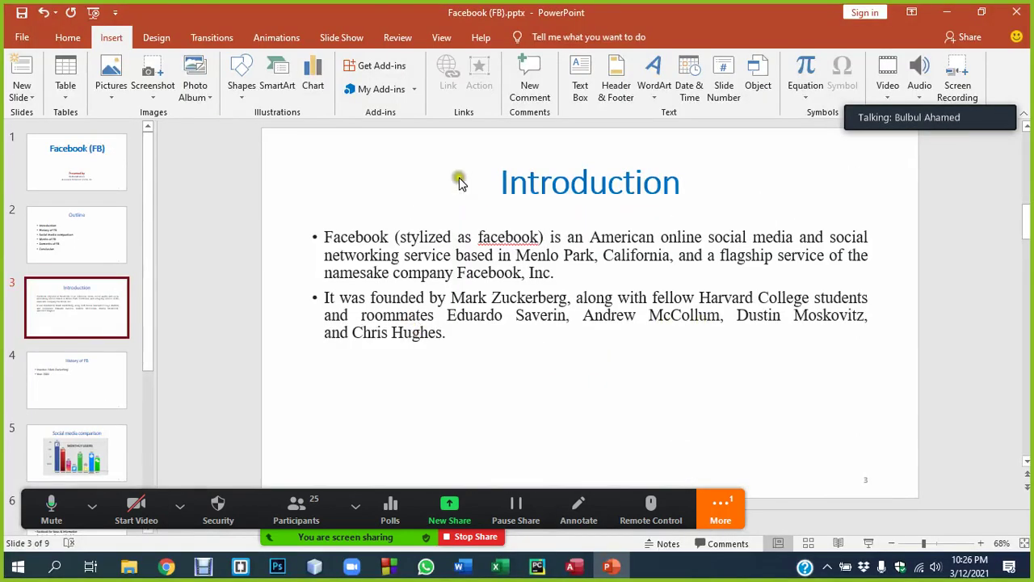
# Present slide 5, Social media comparison, full screen twice, then return to editing it.
pyautogui.click(76, 453)
pyautogui.click(720, 509)
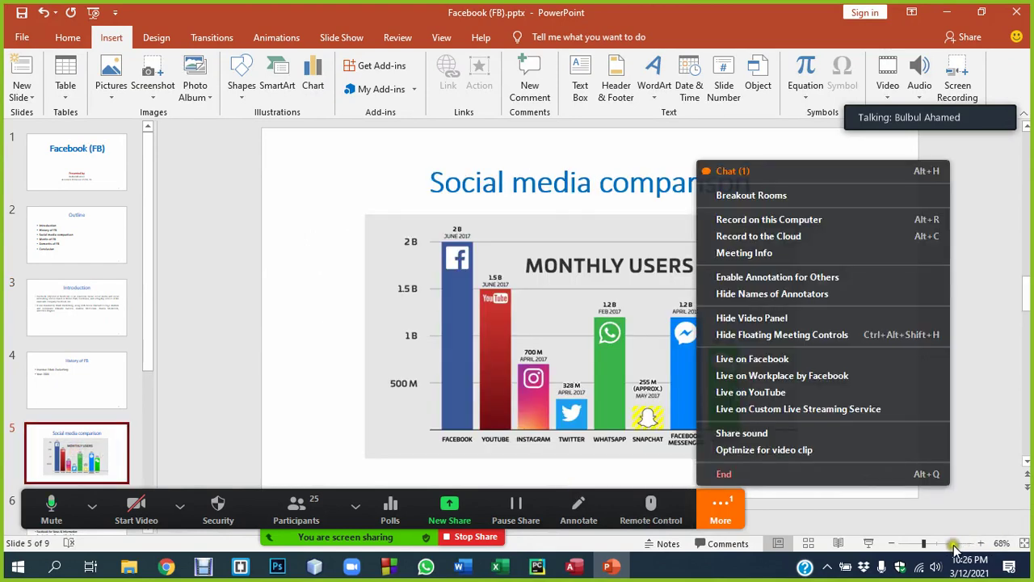
pyautogui.click(868, 543)
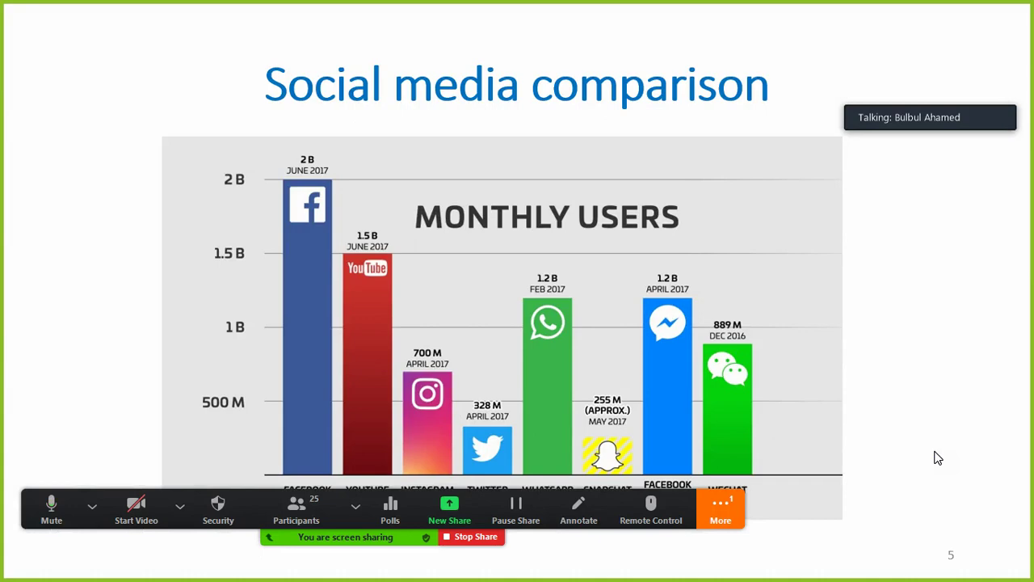
pyautogui.press('Escape')
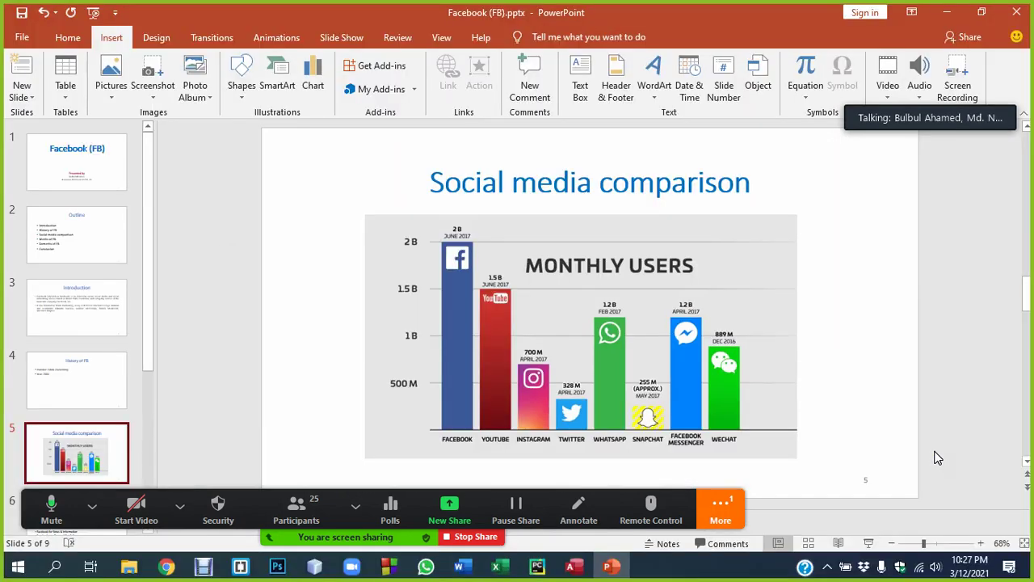
pyautogui.scroll(-2, 63, 402)
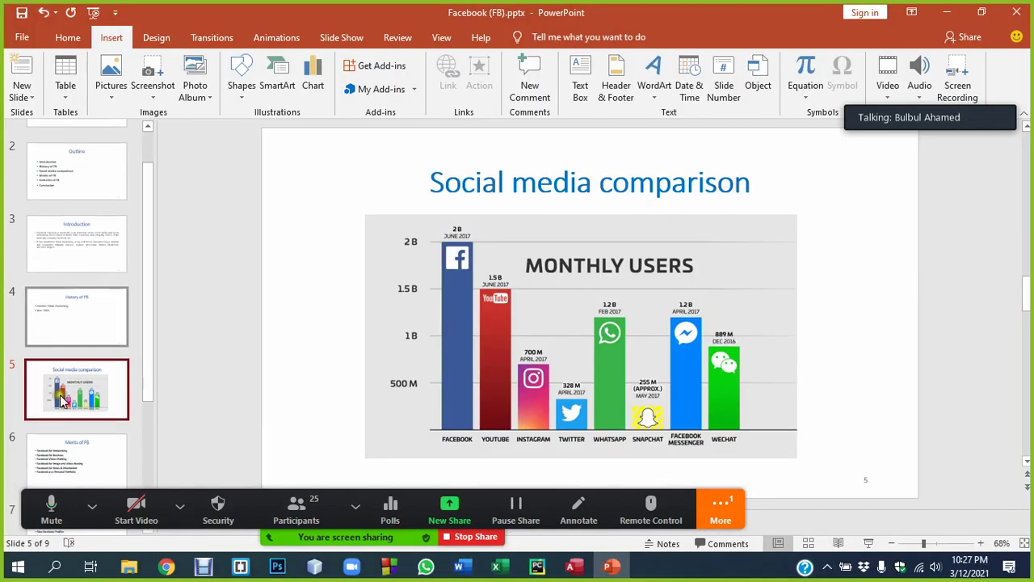
pyautogui.click(868, 542)
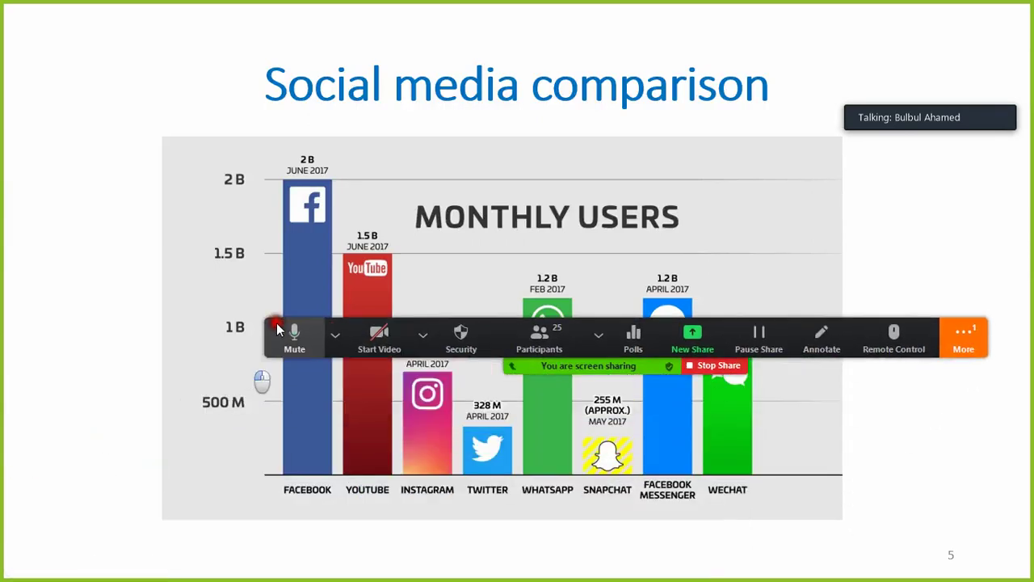
pyautogui.moveTo(34, 501); pyautogui.dragTo(243, 22)
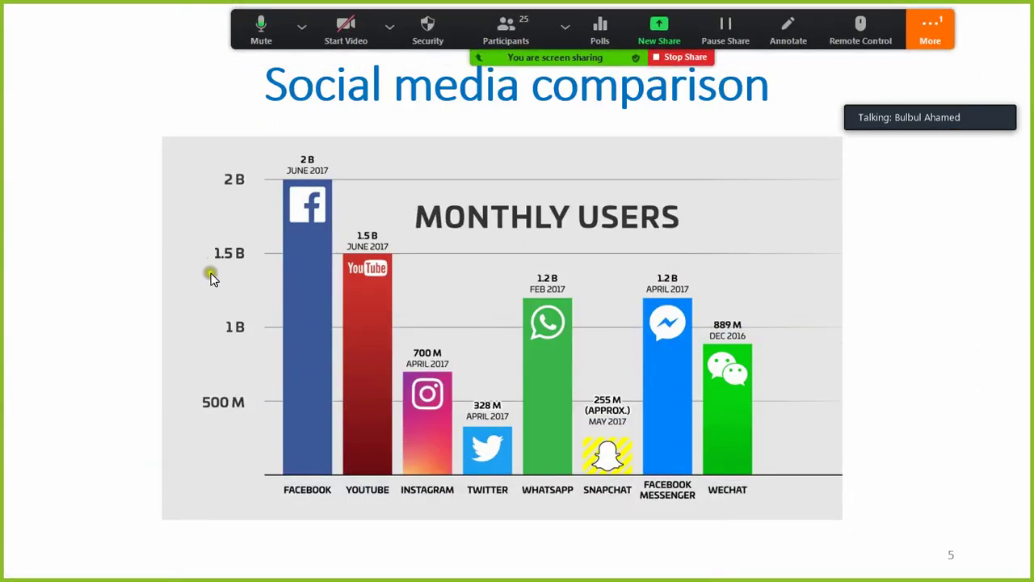
pyautogui.press('Escape')
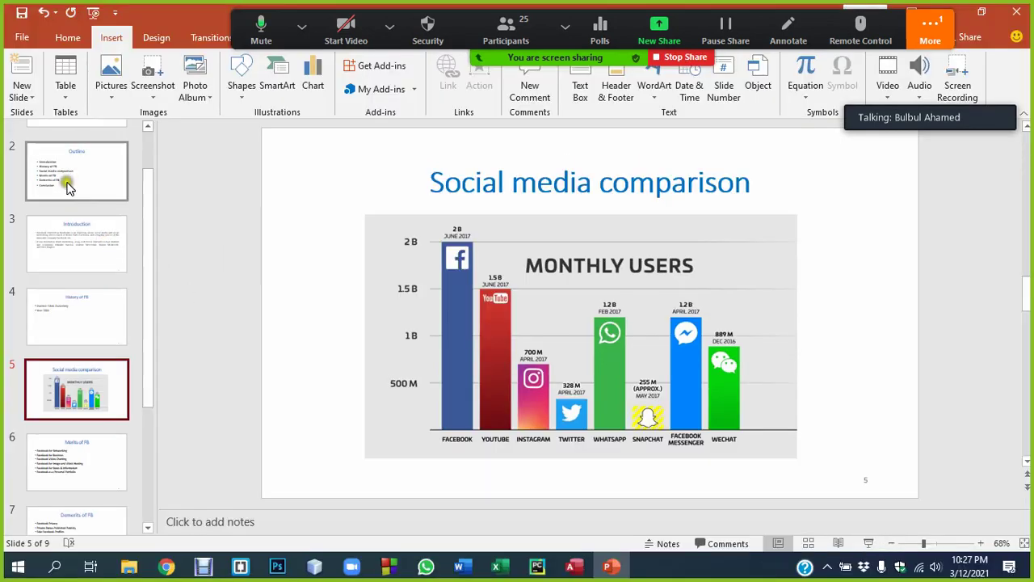
# Select the Facebook (FB) title slide in the thumbnail pane.
pyautogui.click(73, 167)
pyautogui.scroll(2, 73, 167)
pyautogui.click(43, 170)
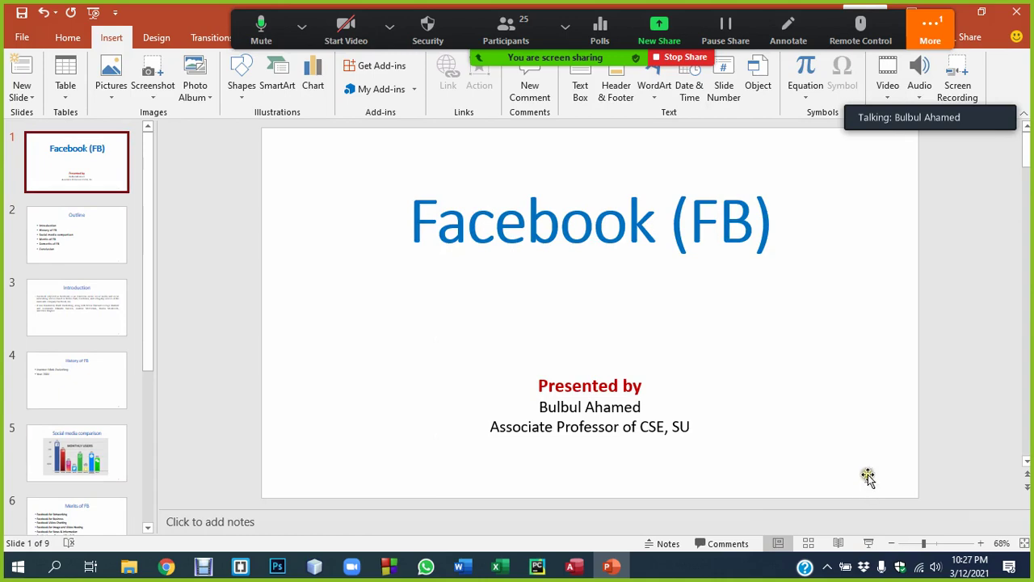
pyautogui.click(301, 27)
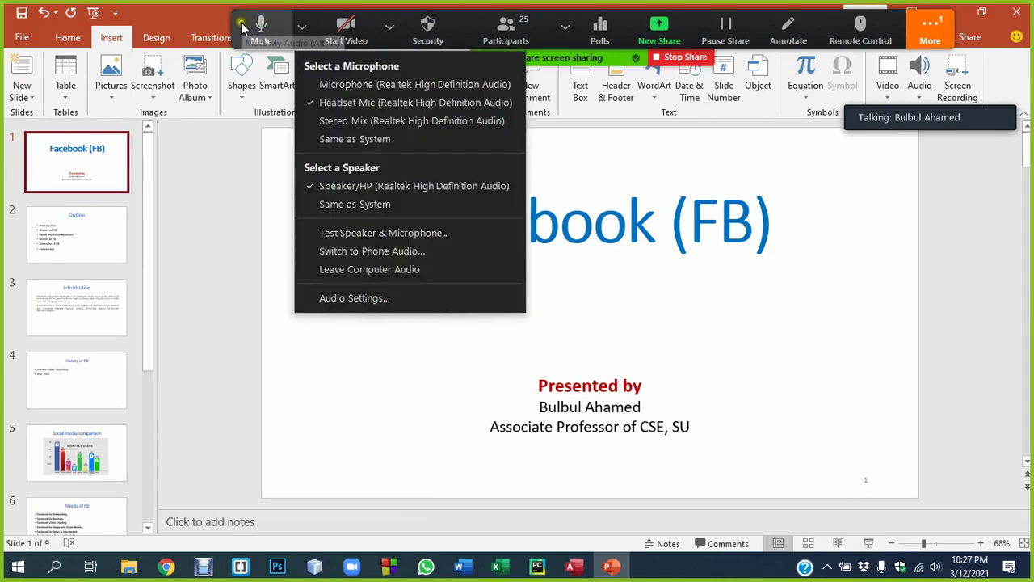
pyautogui.moveTo(257, 12)
pyautogui.mouseDown()
pyautogui.moveTo(197, 170)
pyautogui.moveTo(97, 575)
pyautogui.mouseUp()
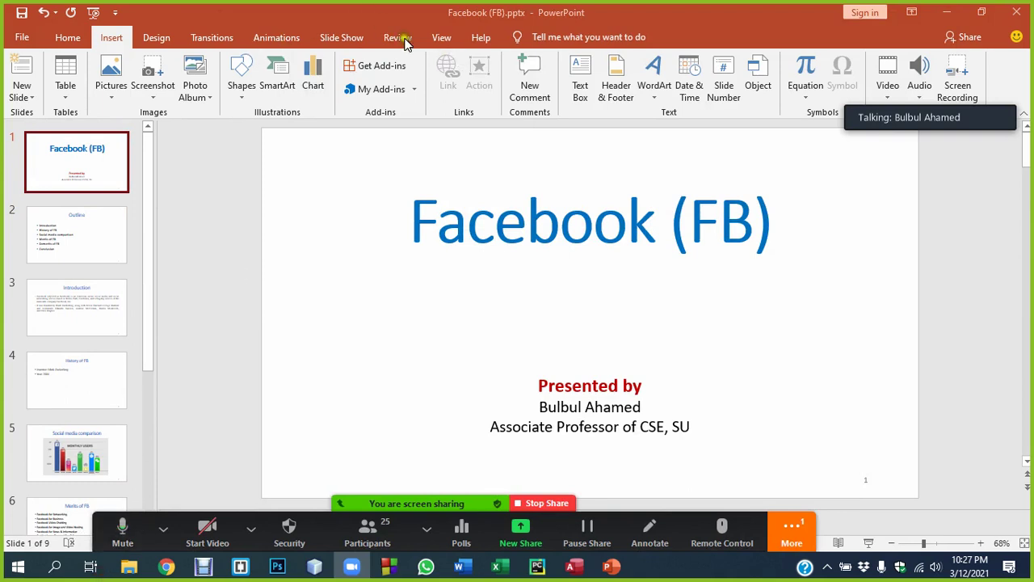
pyautogui.click(78, 160)
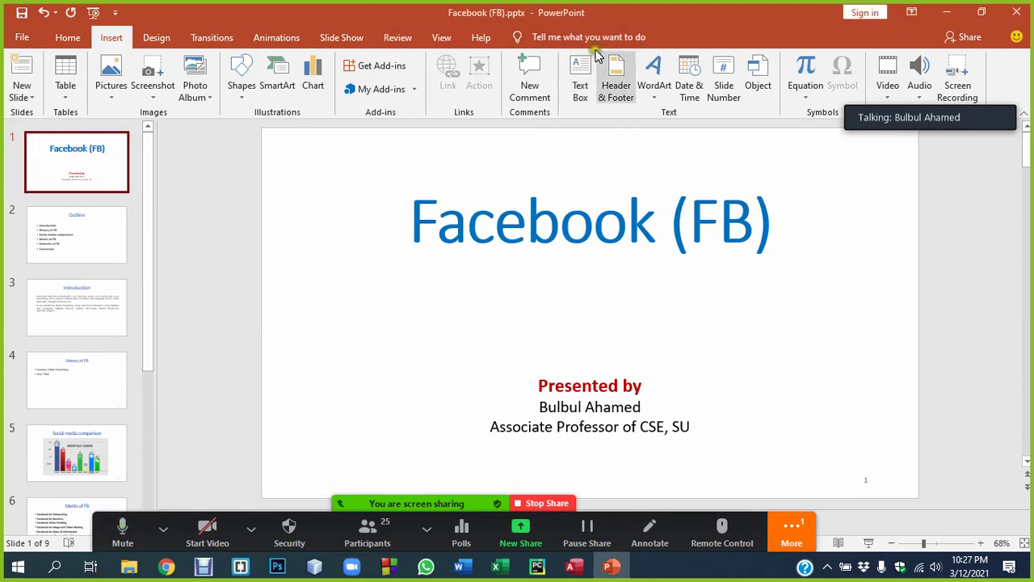
# Tick 'Don't show on title slide' and apply the numbering settings to all slides.
pyautogui.click(717, 95)
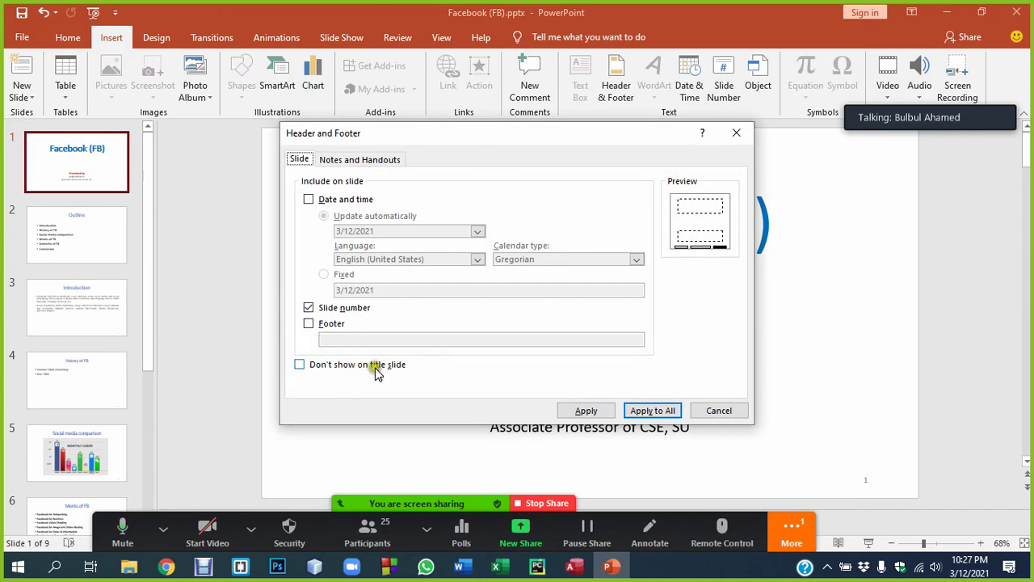
pyautogui.click(298, 366)
pyautogui.click(651, 410)
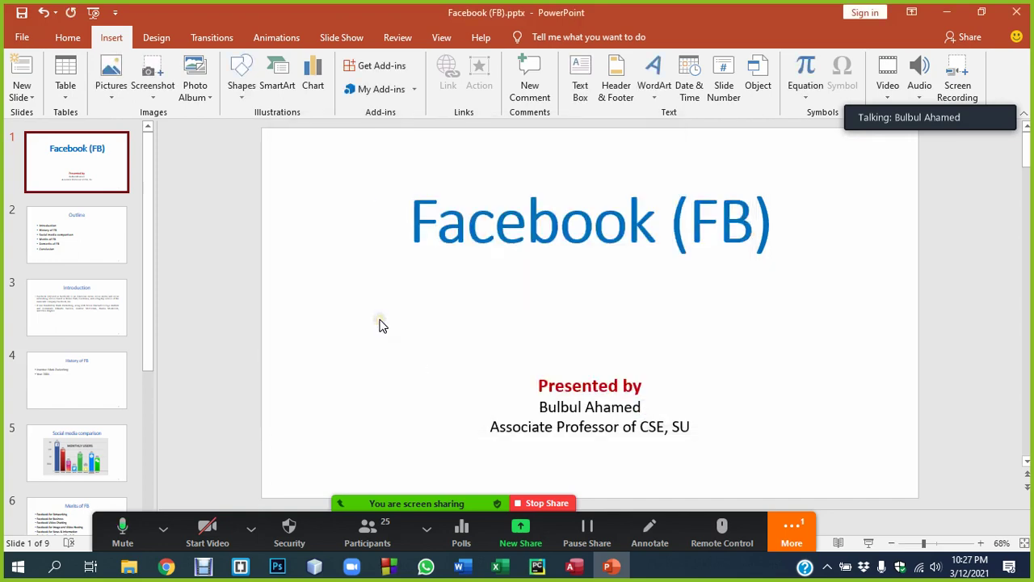
pyautogui.press('F5')
pyautogui.press('Right')
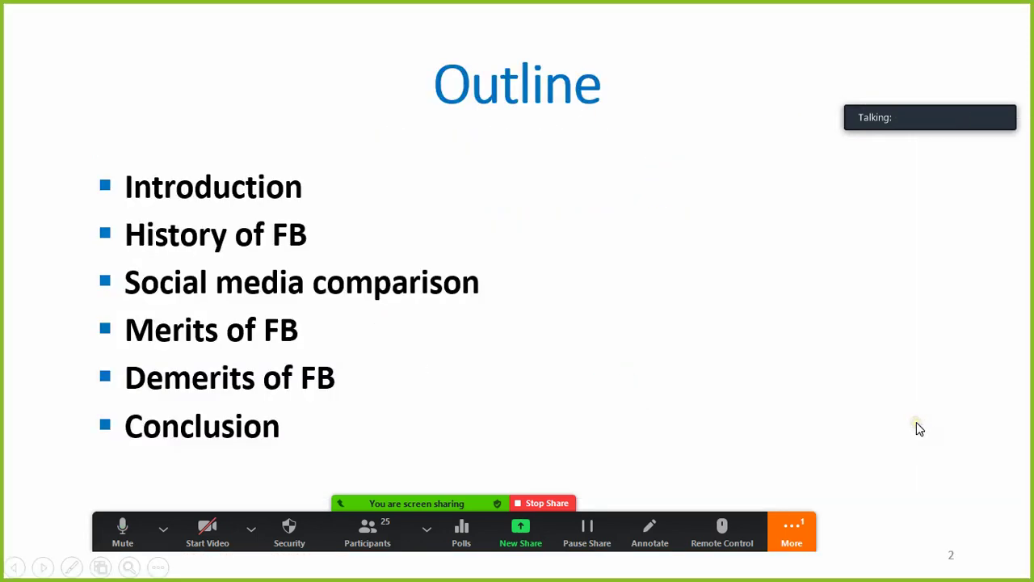
pyautogui.press('Right')
pyautogui.press('Right')
pyautogui.press('Right')
pyautogui.press('Right')
pyautogui.press('Right')
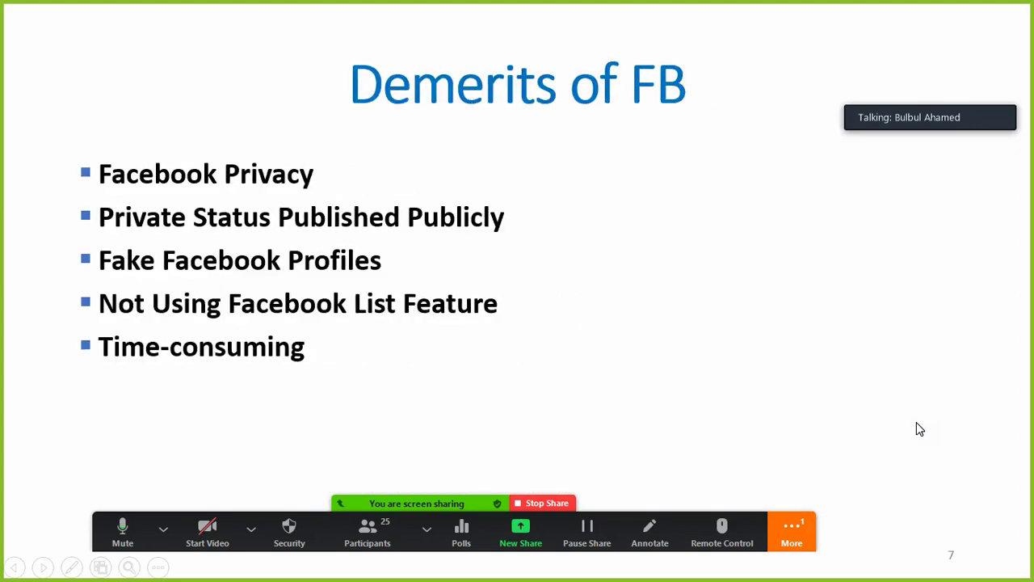
pyautogui.press('Home')
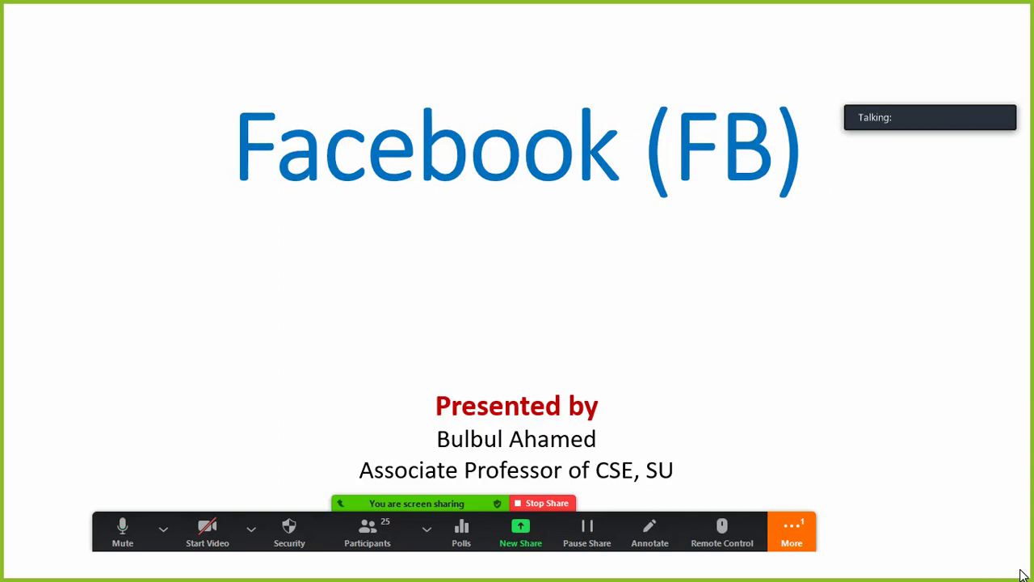
pyautogui.press('Escape')
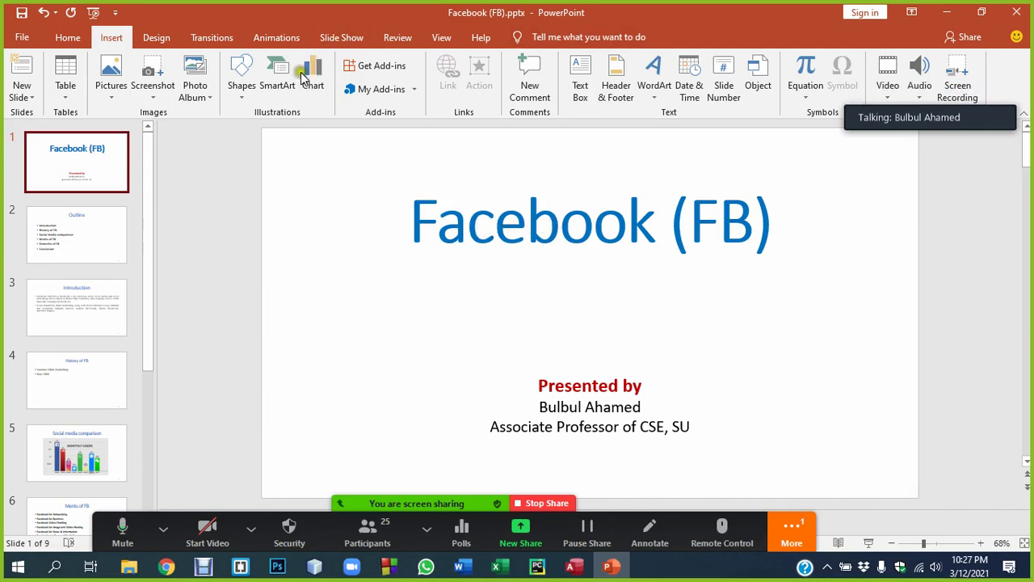
# Swap slide numbers for a 'Facebook(FB)' footer on all slides and view the Outline slide.
pyautogui.click(723, 83)
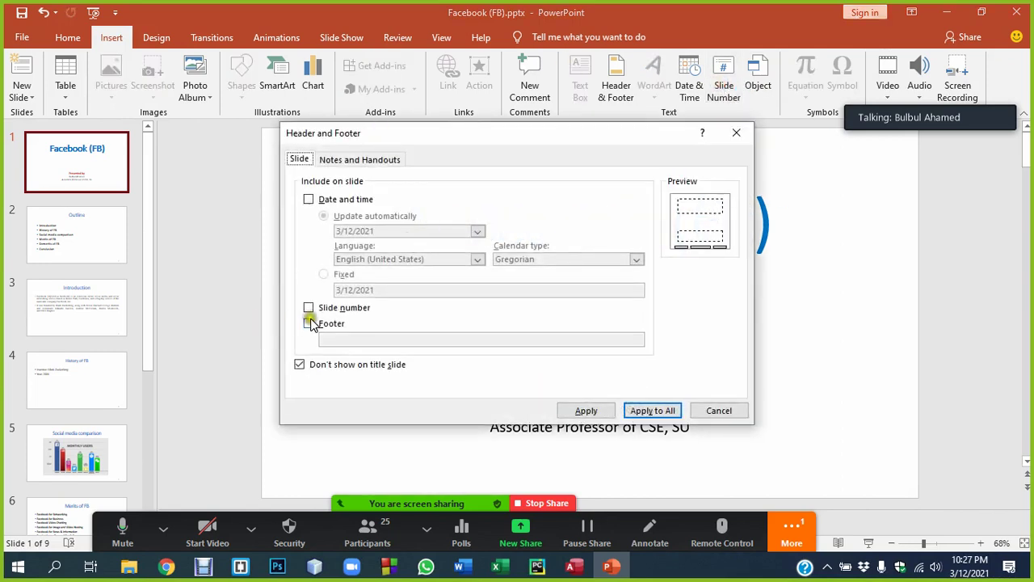
pyautogui.click(308, 325)
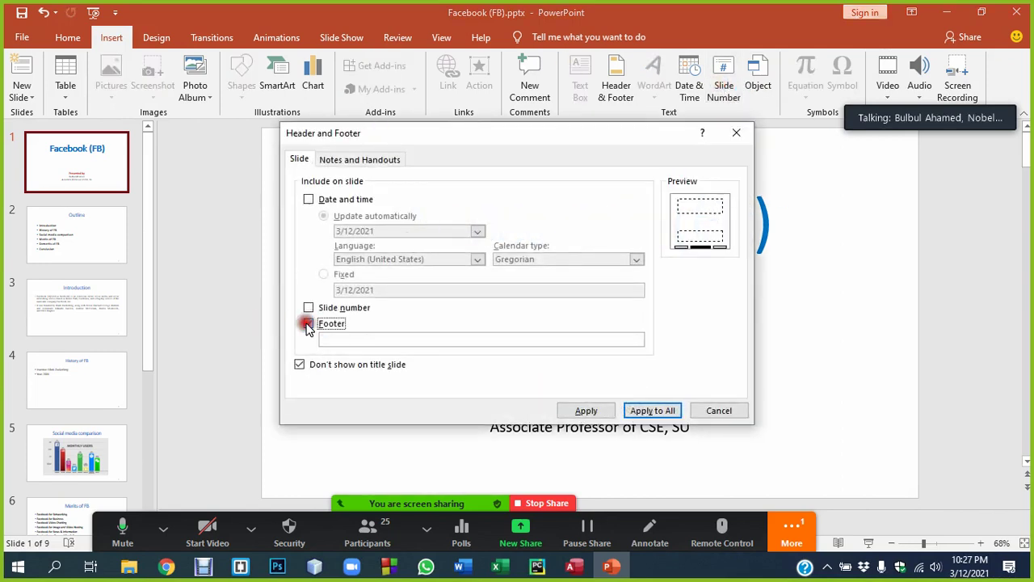
pyautogui.click(348, 338)
pyautogui.write('Facebook(FB)')
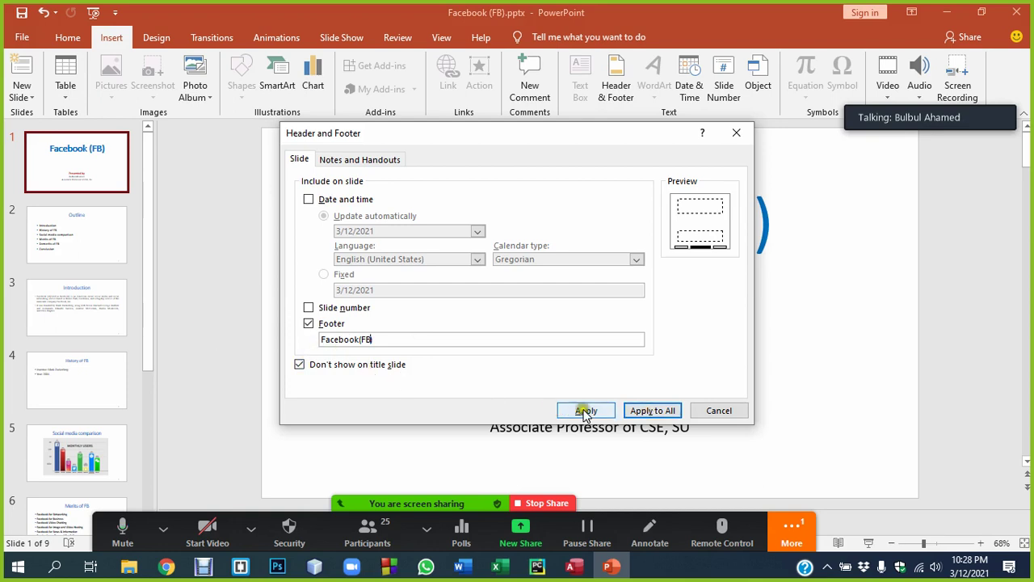
pyautogui.click(667, 414)
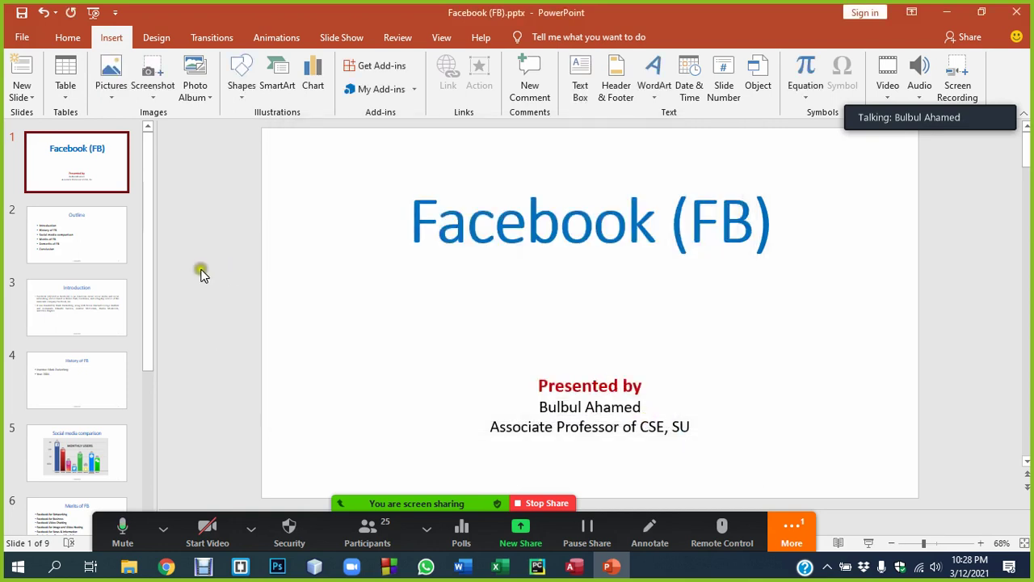
pyautogui.click(53, 232)
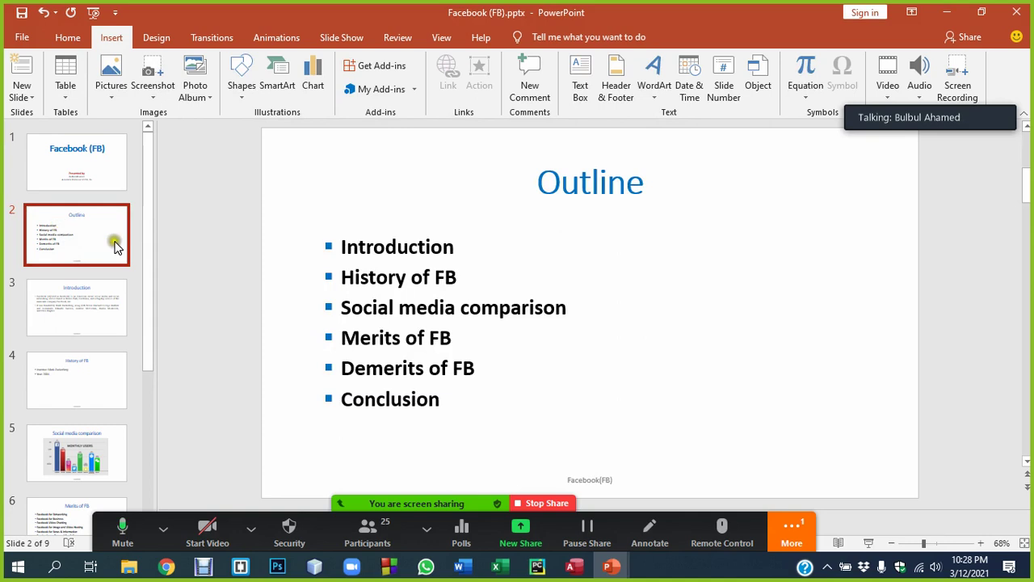
# Run the slideshow from the start through the Introduction slide to check the footer.
pyautogui.press('F5')
pyautogui.moveTo(99, 526)
pyautogui.mouseDown()
pyautogui.moveTo(109, 308)
pyautogui.moveTo(164, 54)
pyautogui.mouseUp()
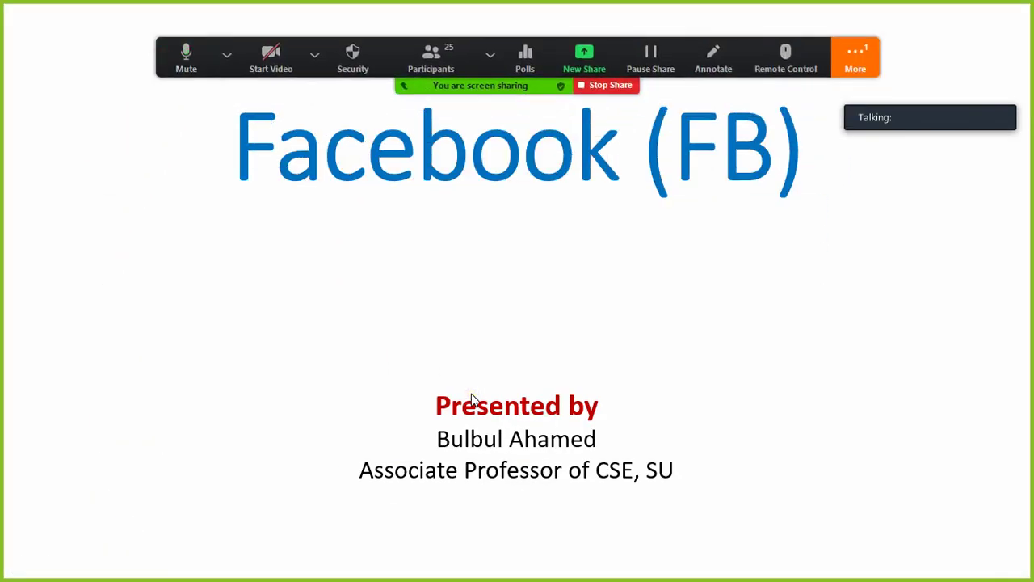
pyautogui.click(667, 378)
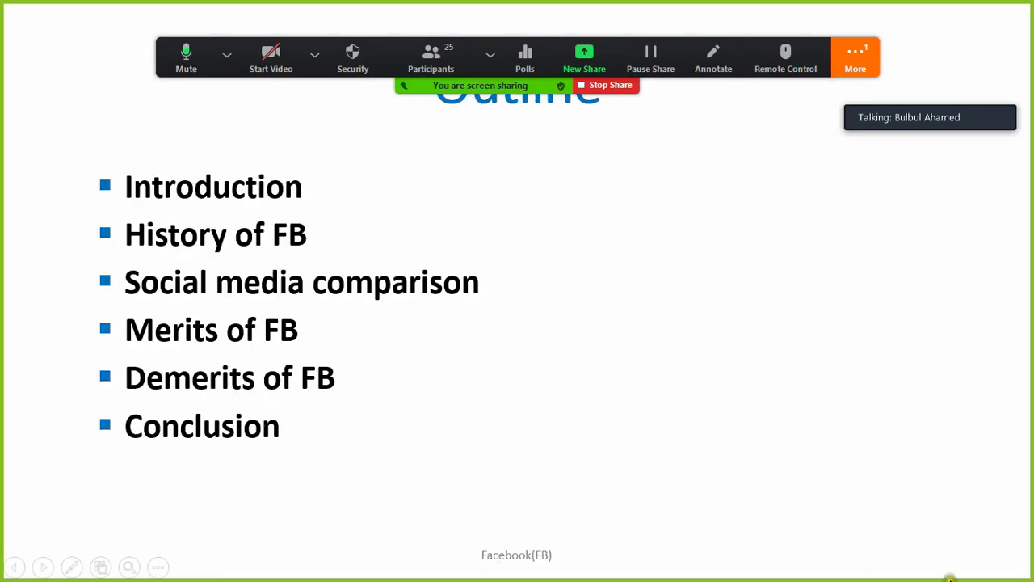
pyautogui.click(933, 554)
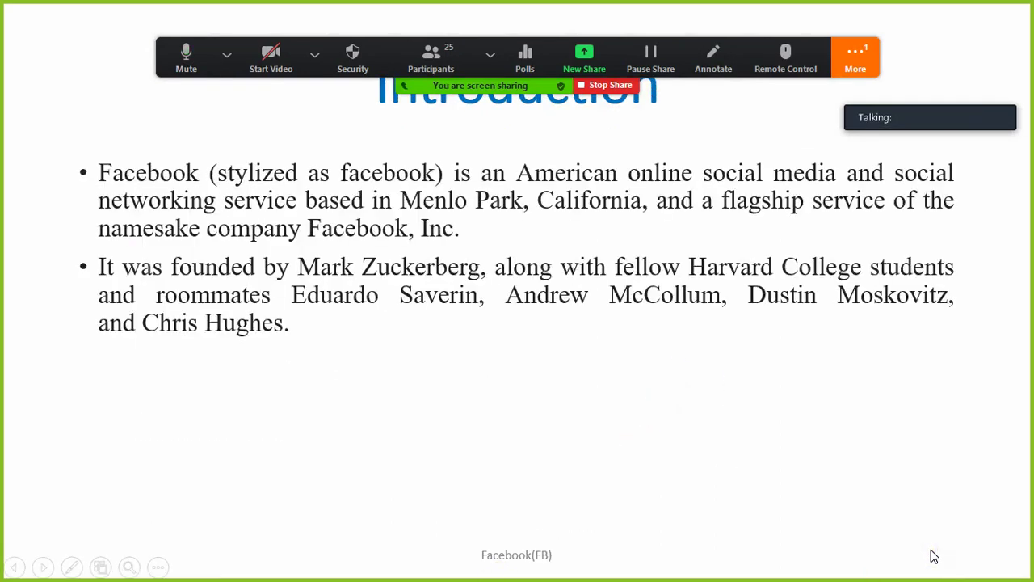
pyautogui.press('Escape')
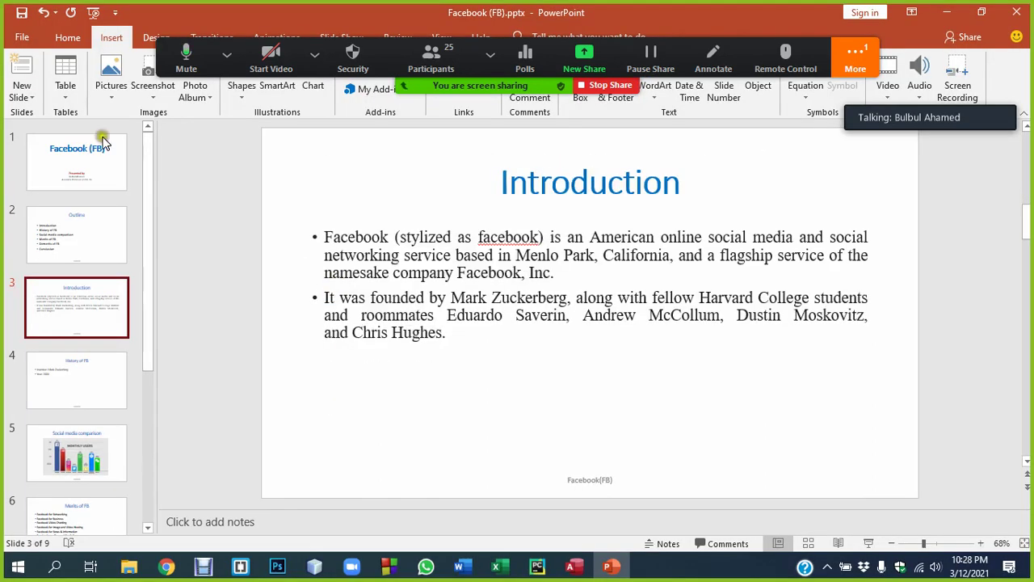
# Back on the Introduction slide, reopen the Slide Number settings.
pyautogui.moveTo(180, 40); pyautogui.dragTo(105, 263)
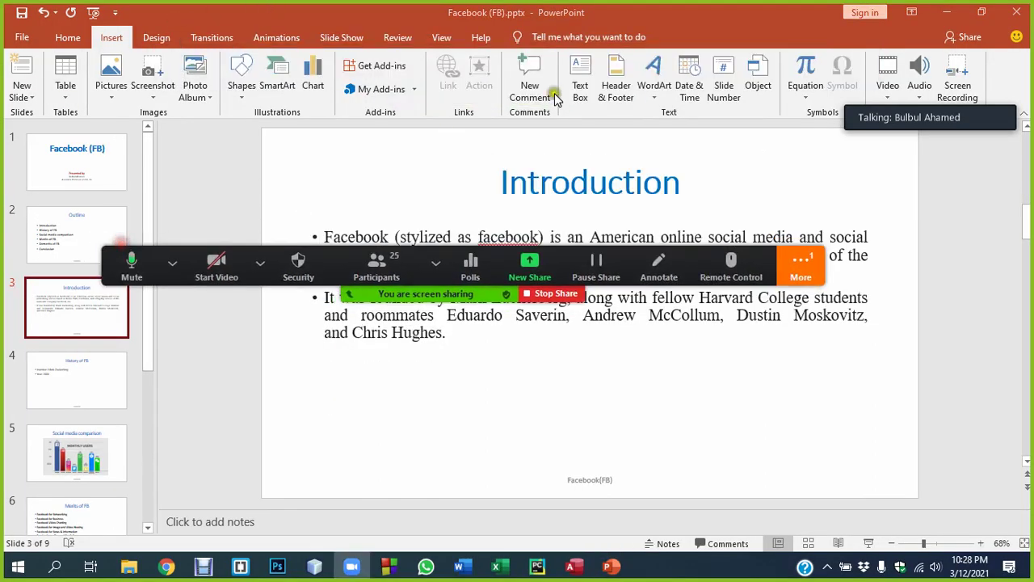
pyautogui.click(172, 265)
pyautogui.moveTo(111, 261); pyautogui.dragTo(91, 491)
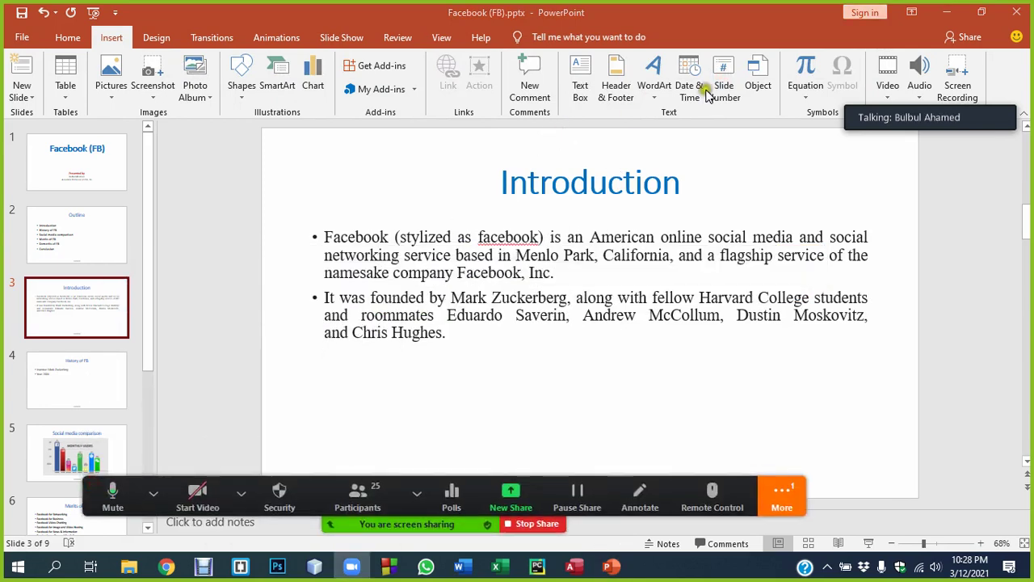
pyautogui.click(727, 79)
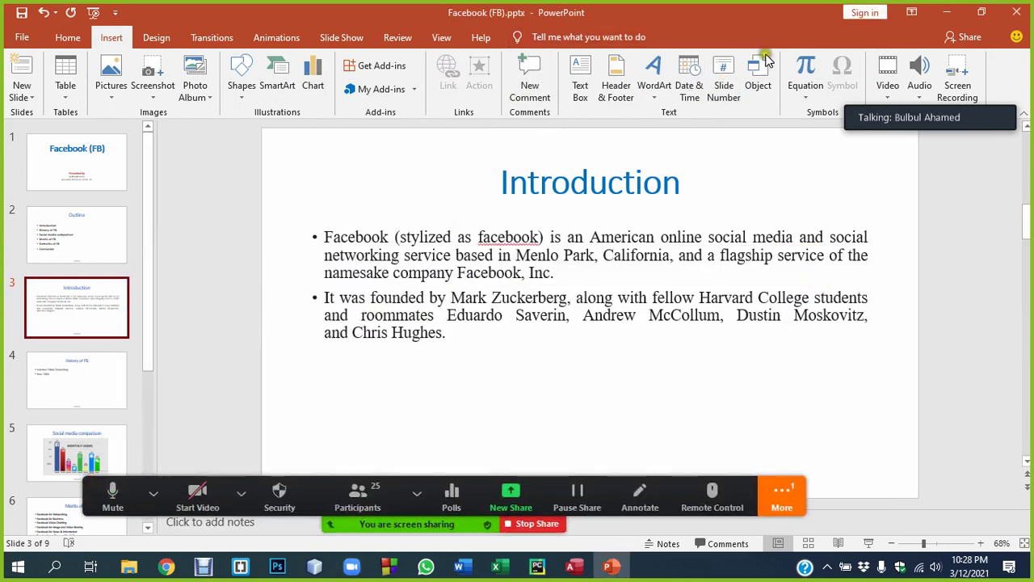
# Add the date in March 12, 2021 format to every slide's footer, beside Facebook(FB) and the slide number.
pyautogui.click(718, 71)
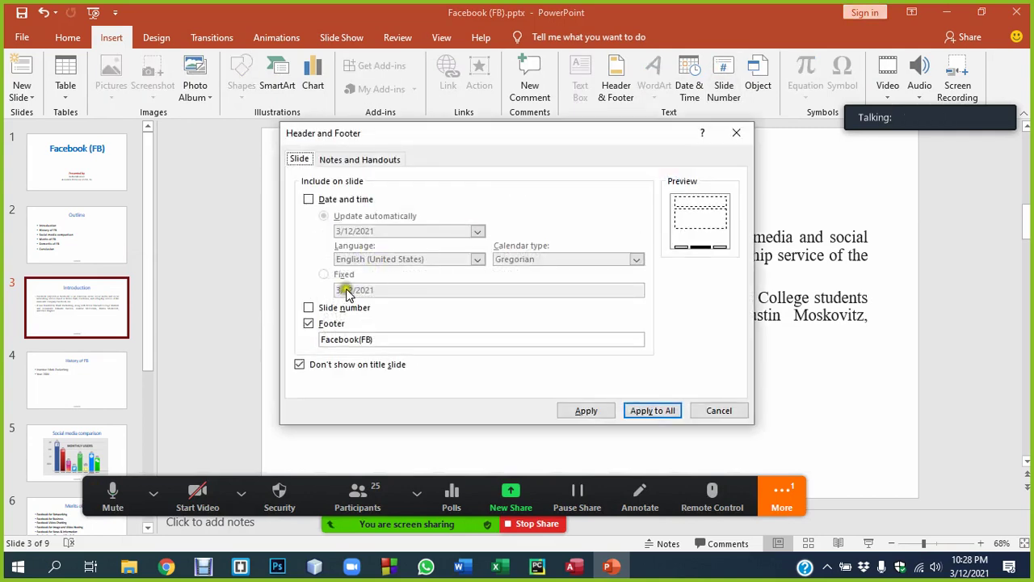
pyautogui.click(308, 308)
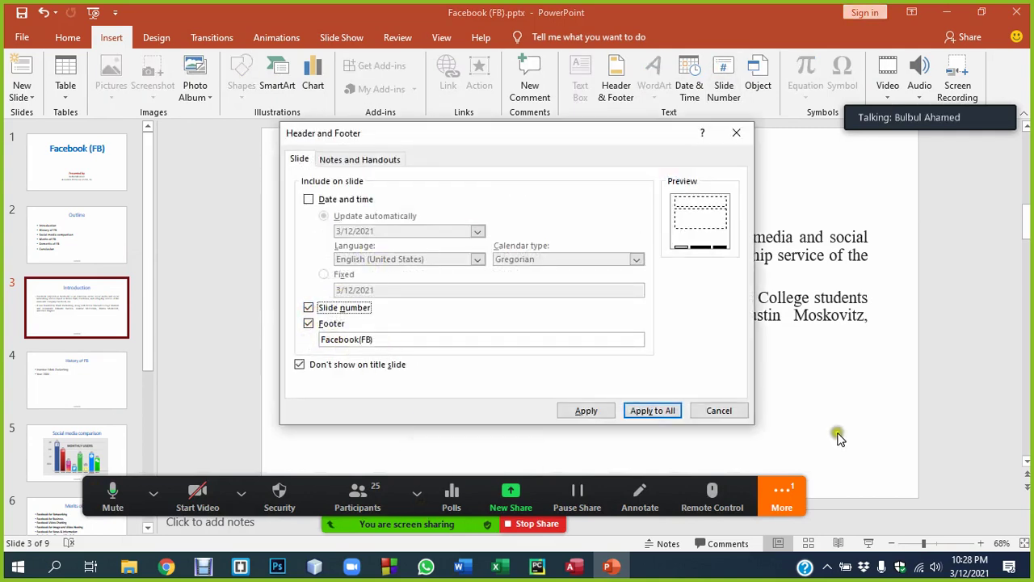
pyautogui.click(309, 200)
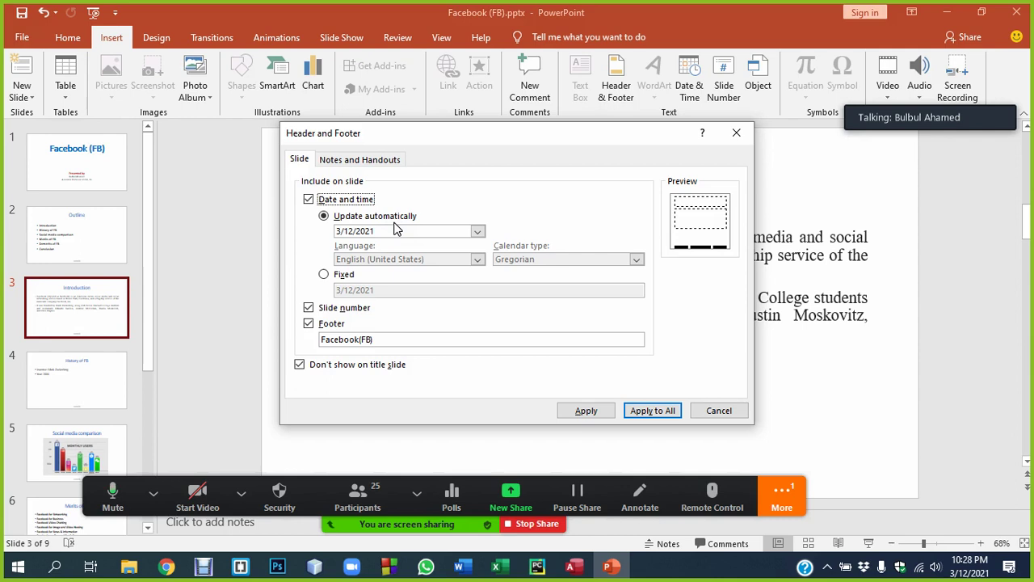
pyautogui.click(385, 232)
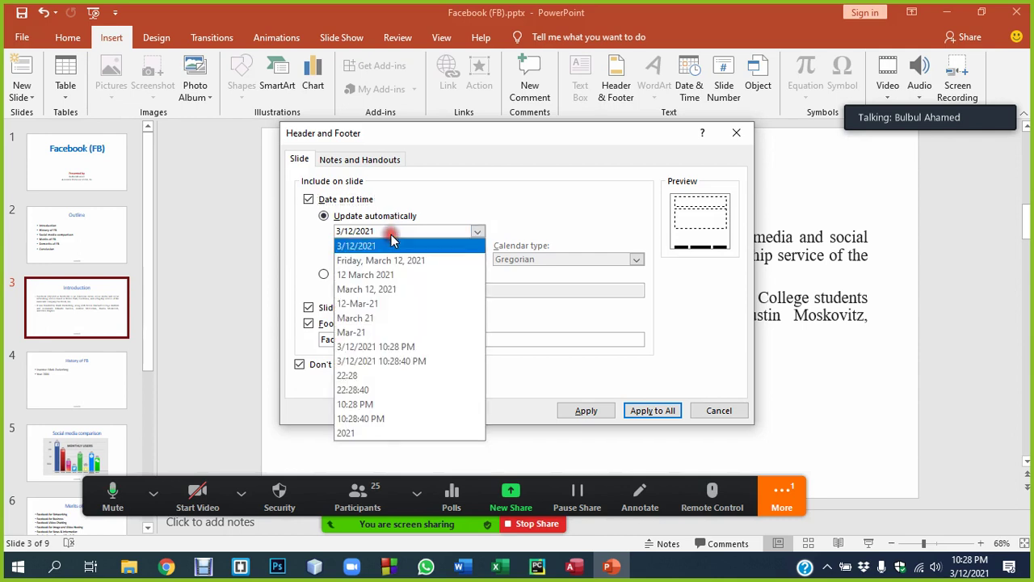
pyautogui.click(371, 290)
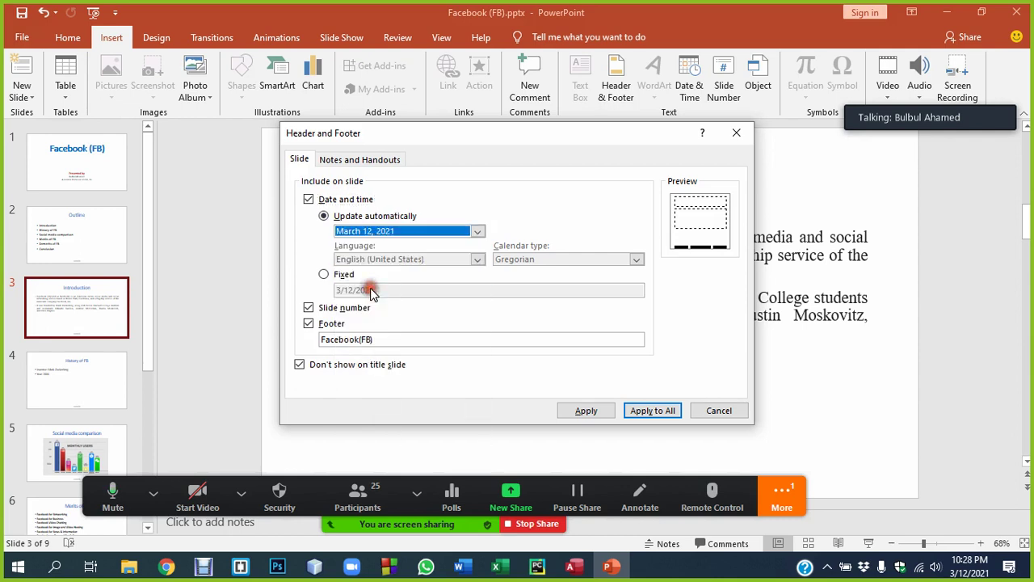
pyautogui.click(653, 411)
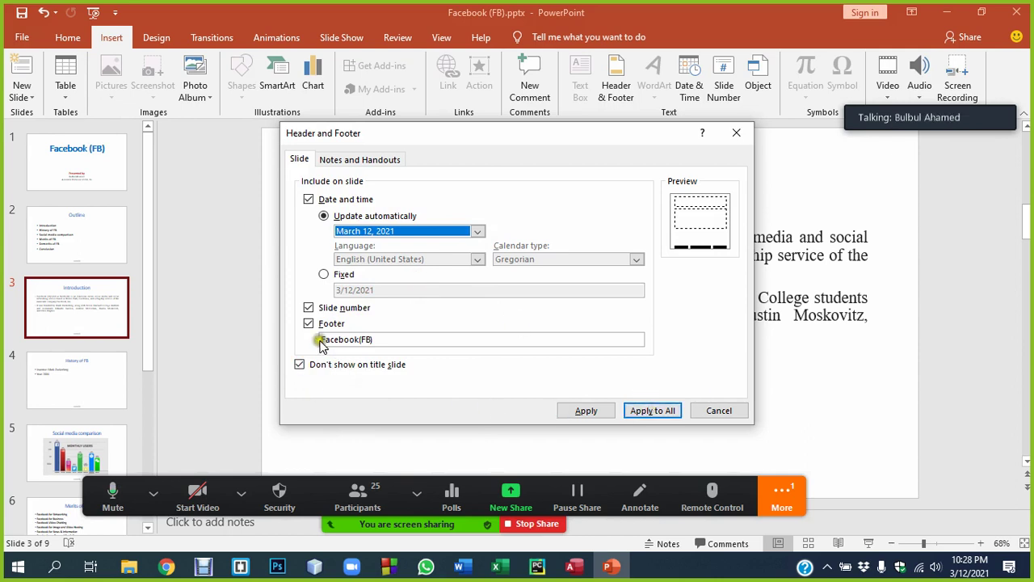
pyautogui.click(652, 414)
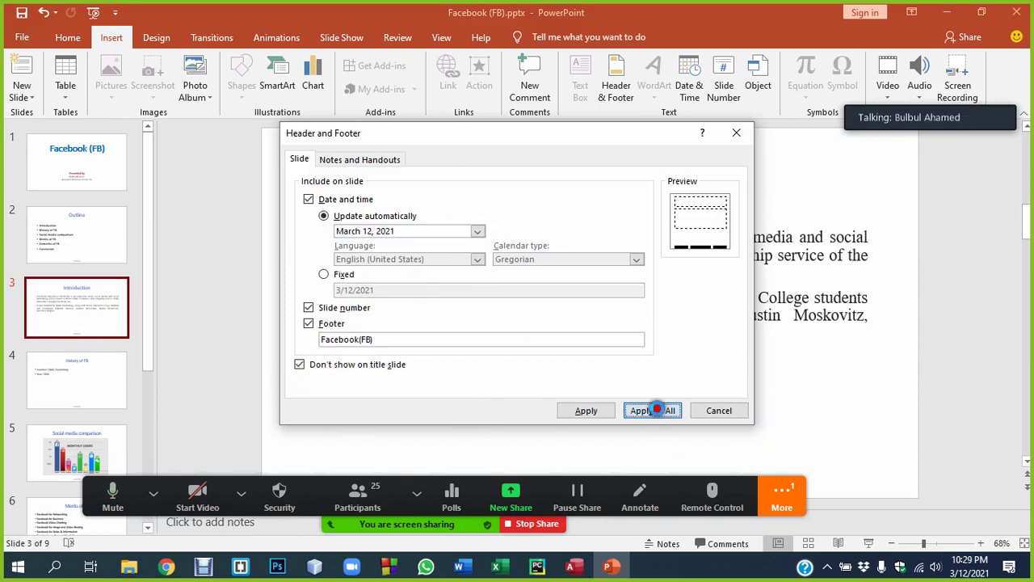
pyautogui.moveTo(90, 493); pyautogui.dragTo(202, 153)
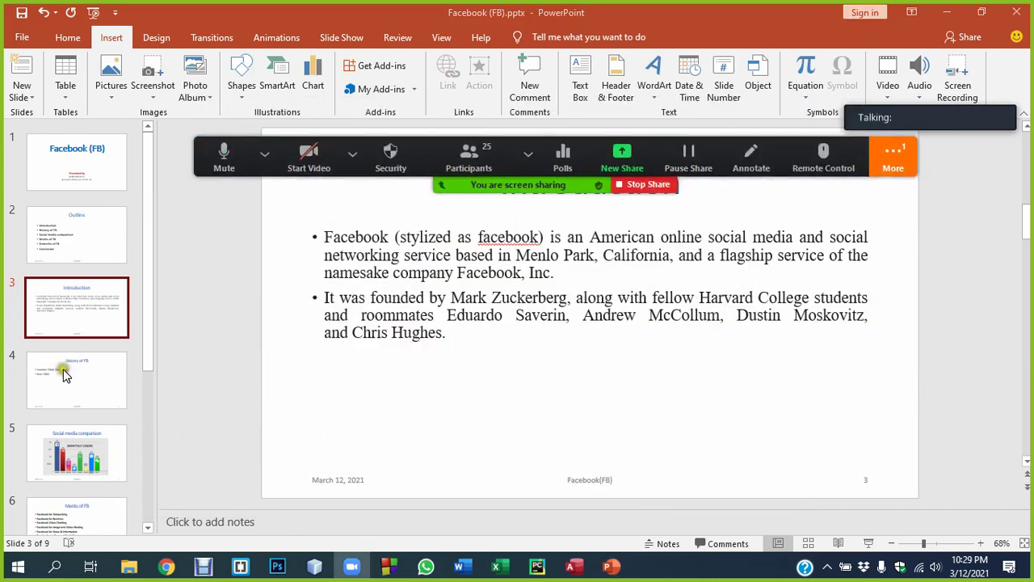
# Play the slideshow from the title slide through the first few slides, then exit.
pyautogui.click(50, 178)
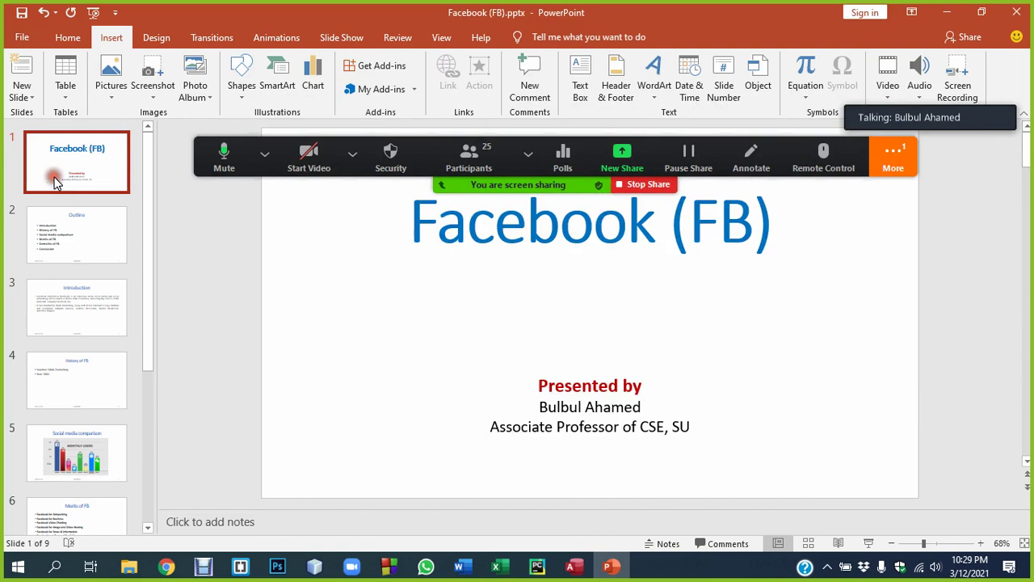
pyautogui.click(56, 252)
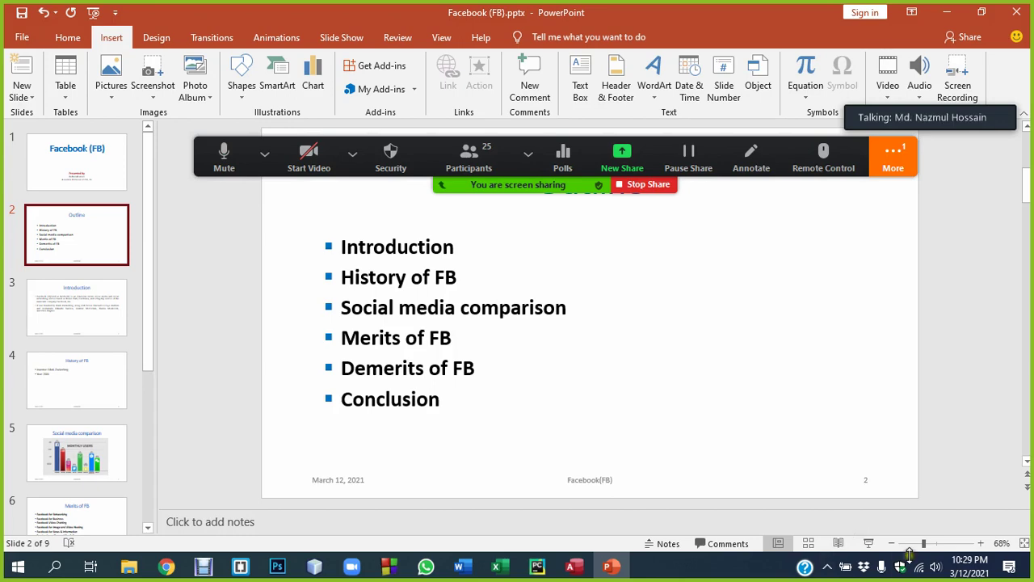
pyautogui.press('F5')
pyautogui.press('Right')
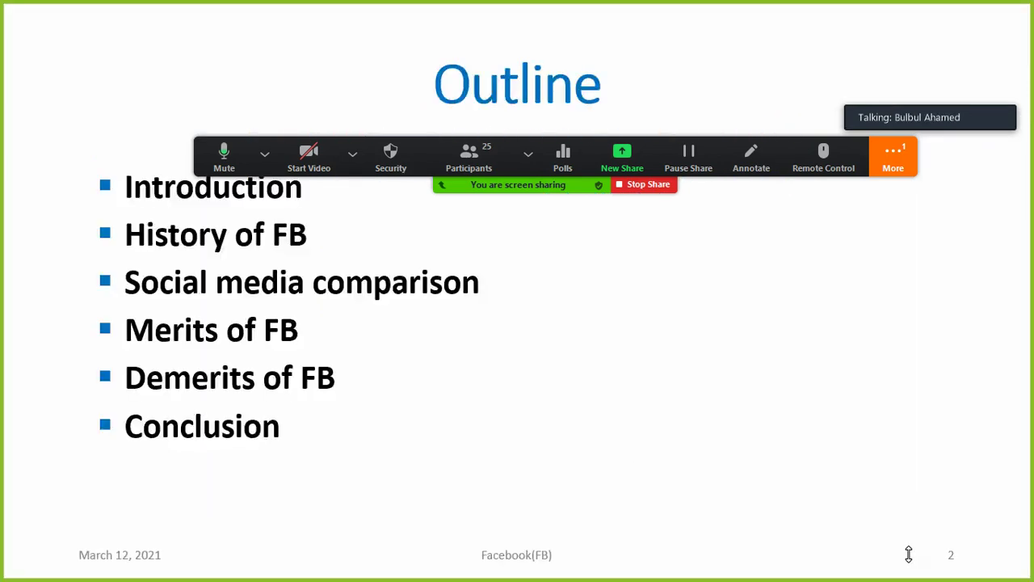
pyautogui.press('Right')
pyautogui.press('Right')
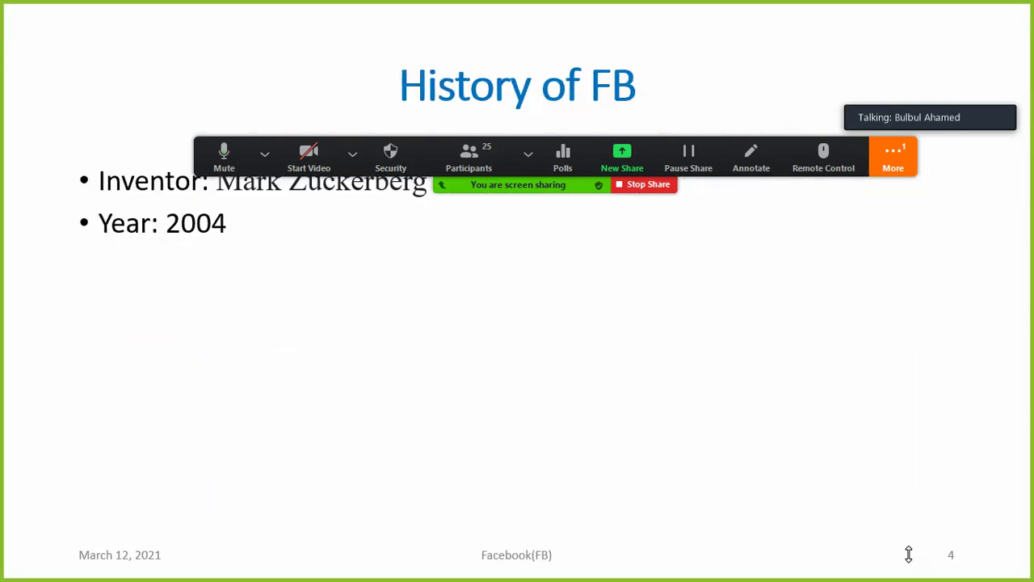
pyautogui.press('Right')
pyautogui.press('Right')
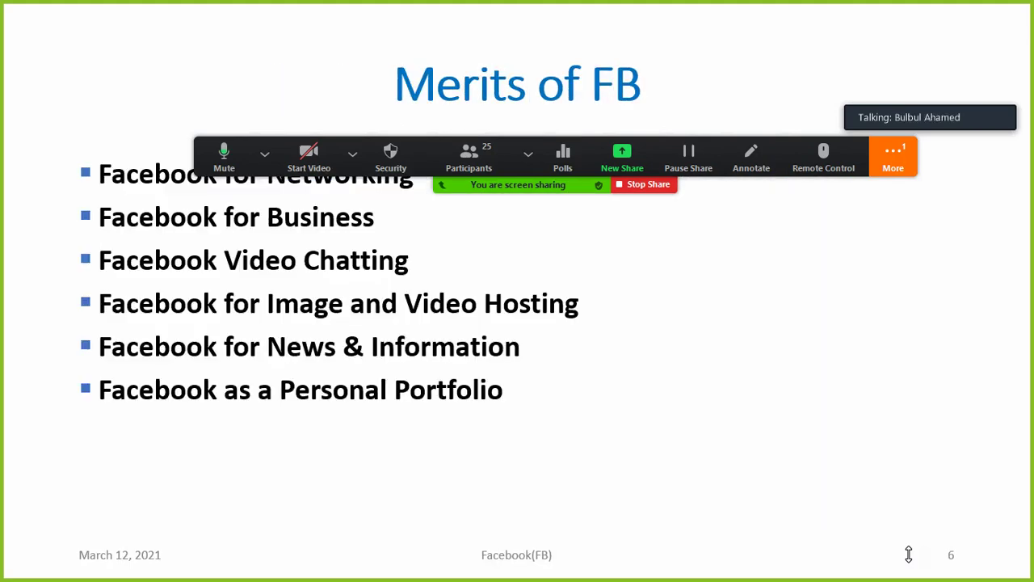
pyautogui.press('Escape')
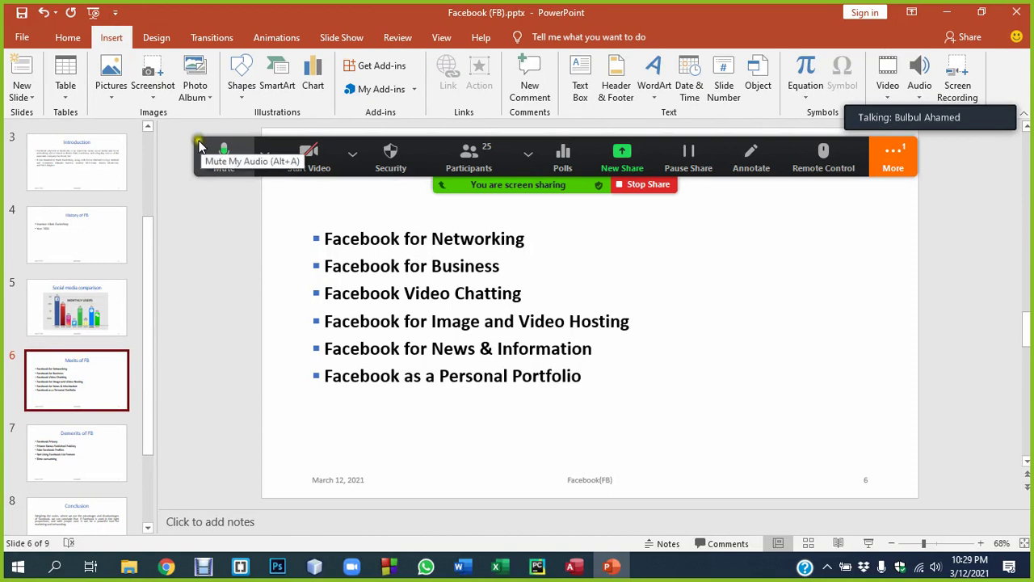
# Bring slide 6, Merits of FB, into the editor.
pyautogui.moveTo(202, 146); pyautogui.dragTo(200, 40)
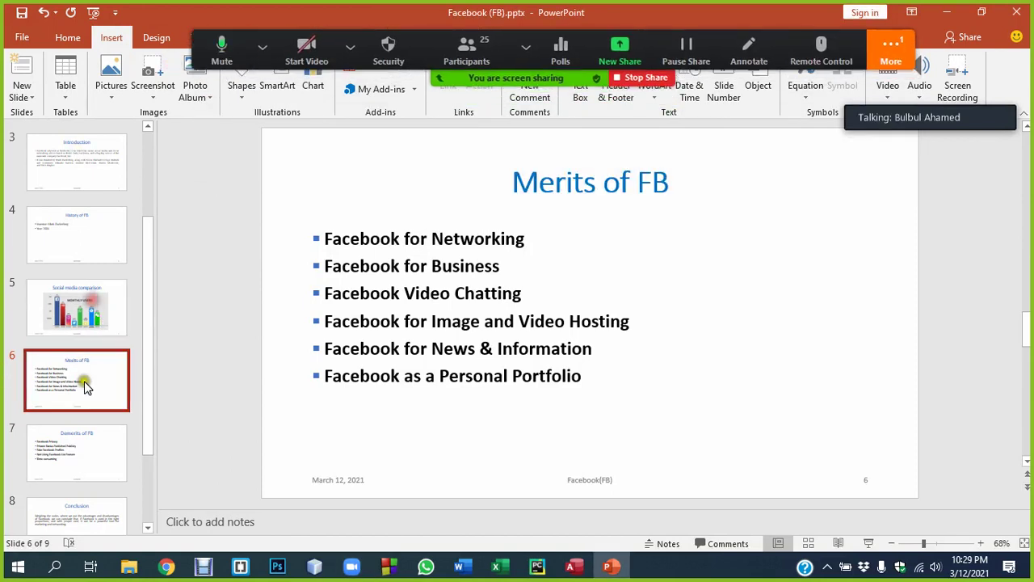
pyautogui.click(75, 449)
pyautogui.click(73, 361)
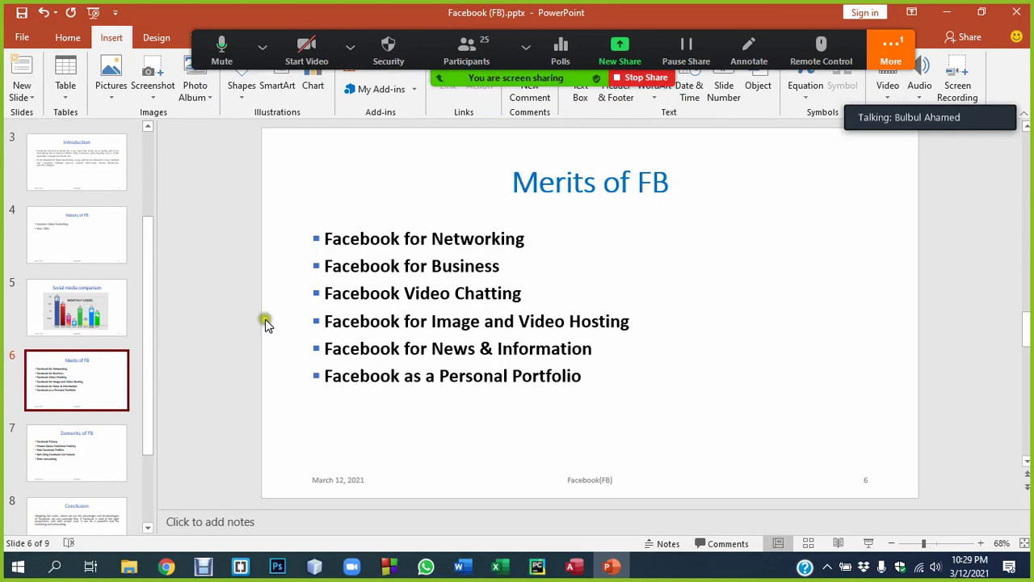
# Duplicate the Merits of FB slide so a copy appears as slide 7.
pyautogui.rightClick(80, 373)
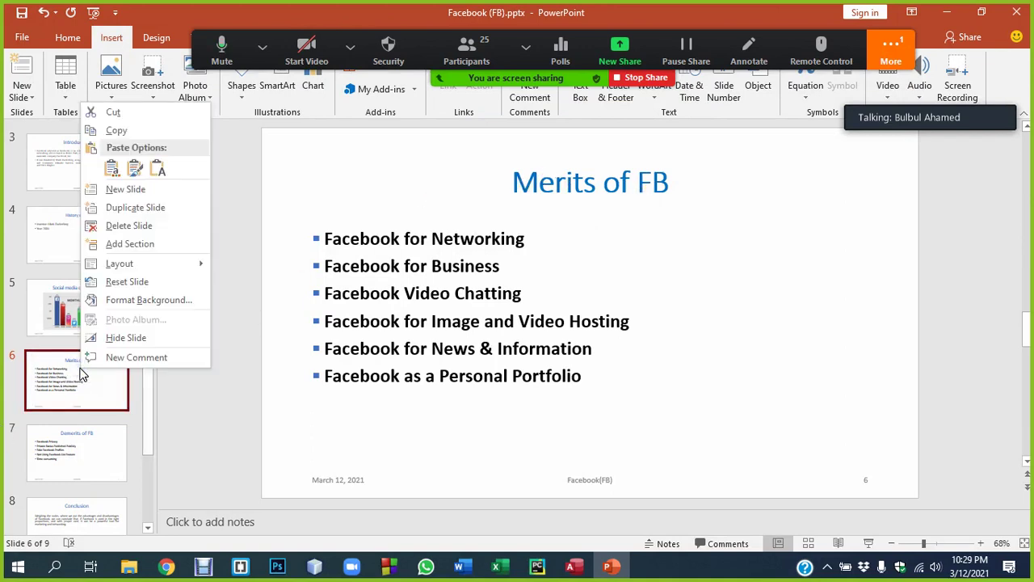
pyautogui.click(136, 208)
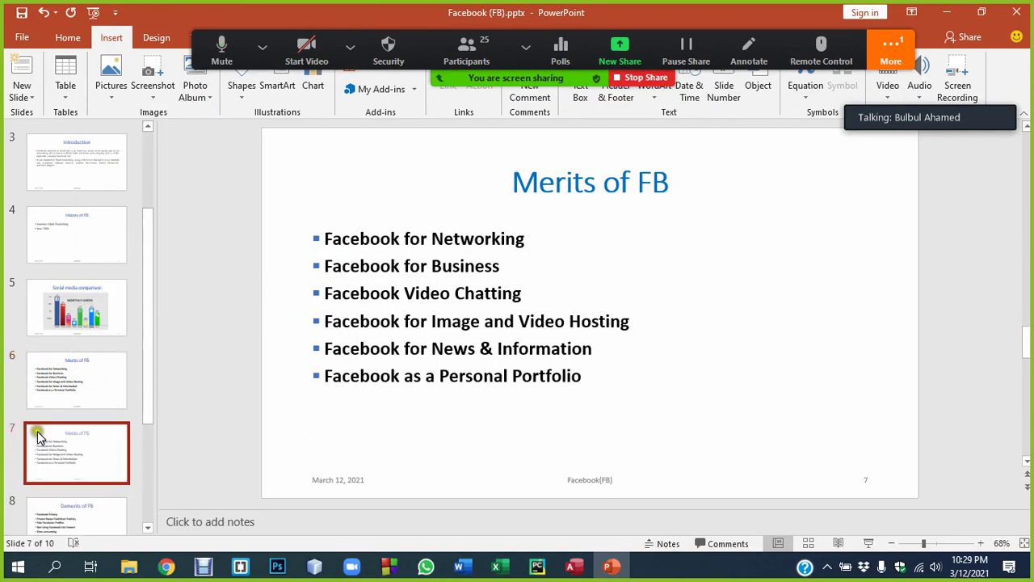
pyautogui.click(73, 383)
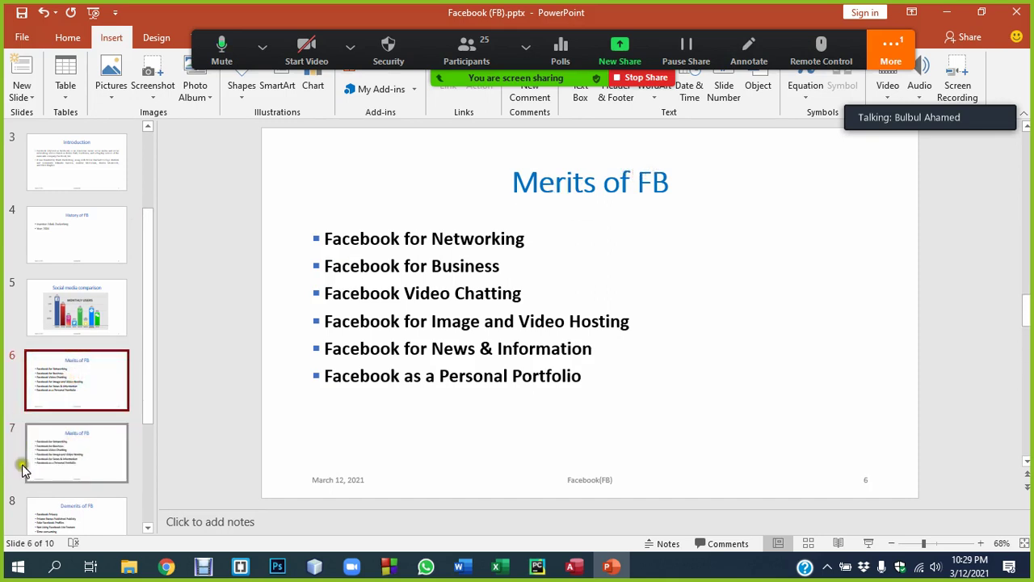
pyautogui.click(49, 458)
pyautogui.click(71, 378)
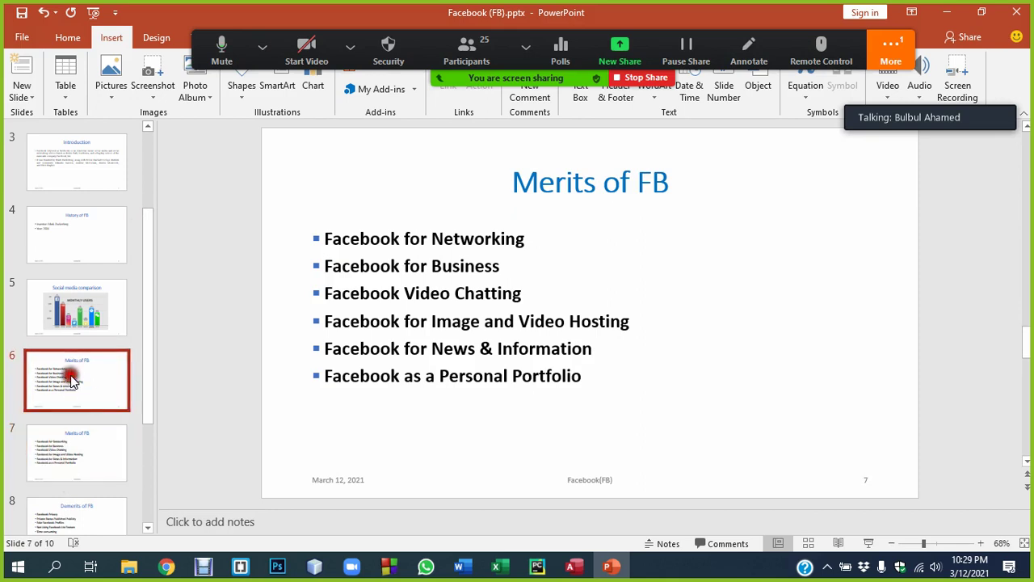
# Change slide 7's title to 'Merits of FB (cont...)'.
pyautogui.click(649, 189)
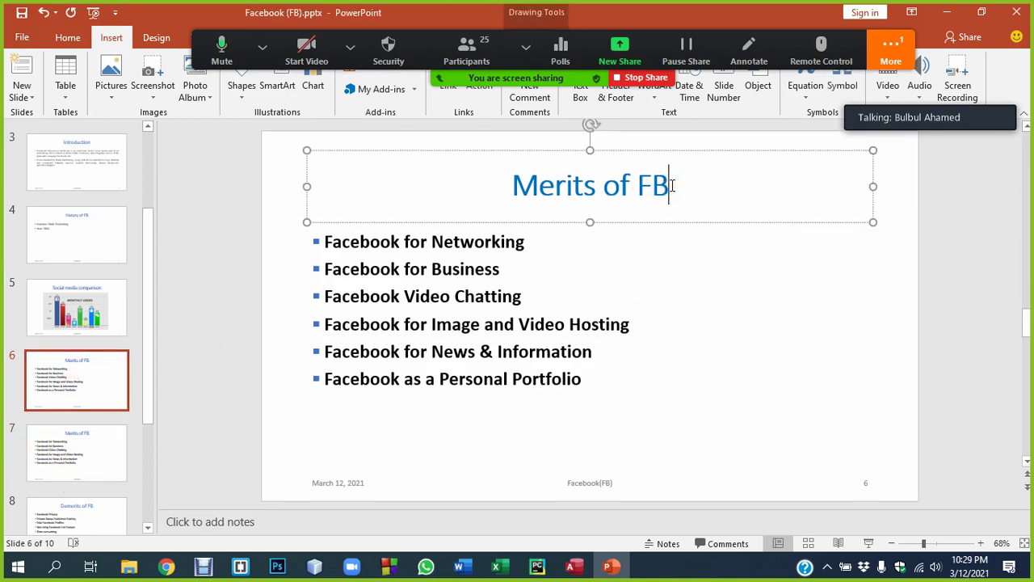
pyautogui.click(69, 428)
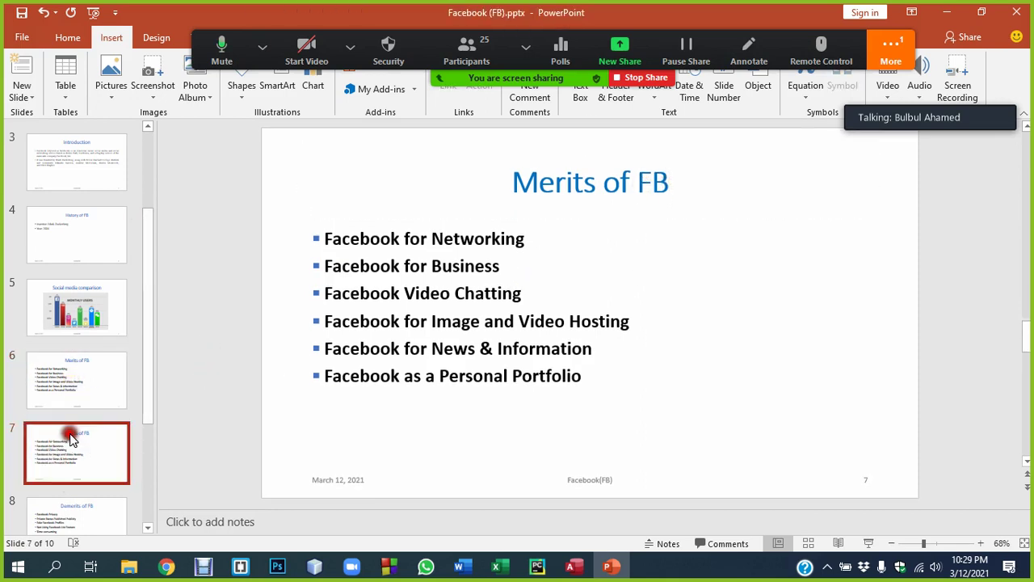
pyautogui.click(657, 177)
pyautogui.click(692, 178)
pyautogui.write('(')
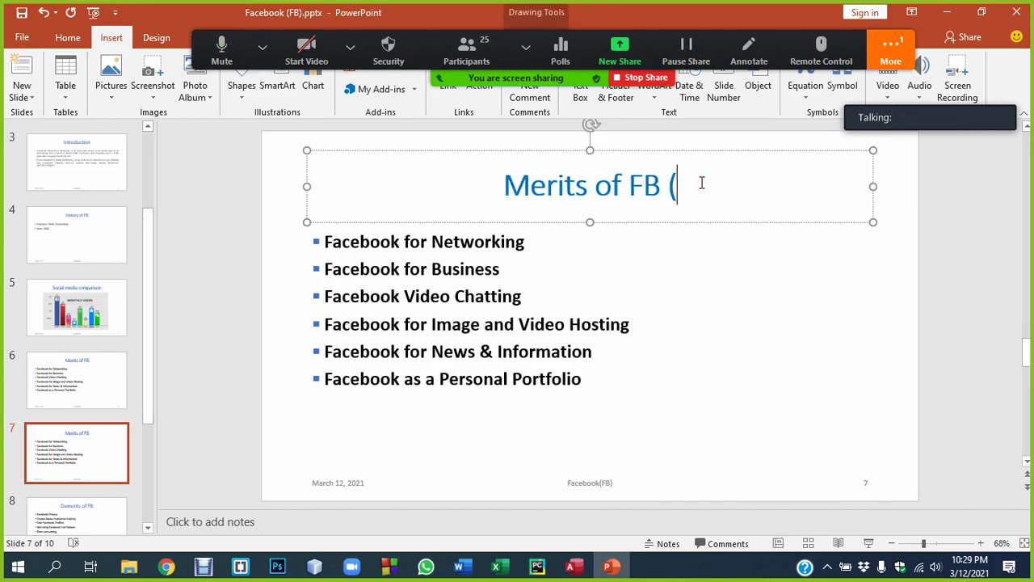
pyautogui.write(')')
pyautogui.press('Left')
pyautogui.write('Cpmt')
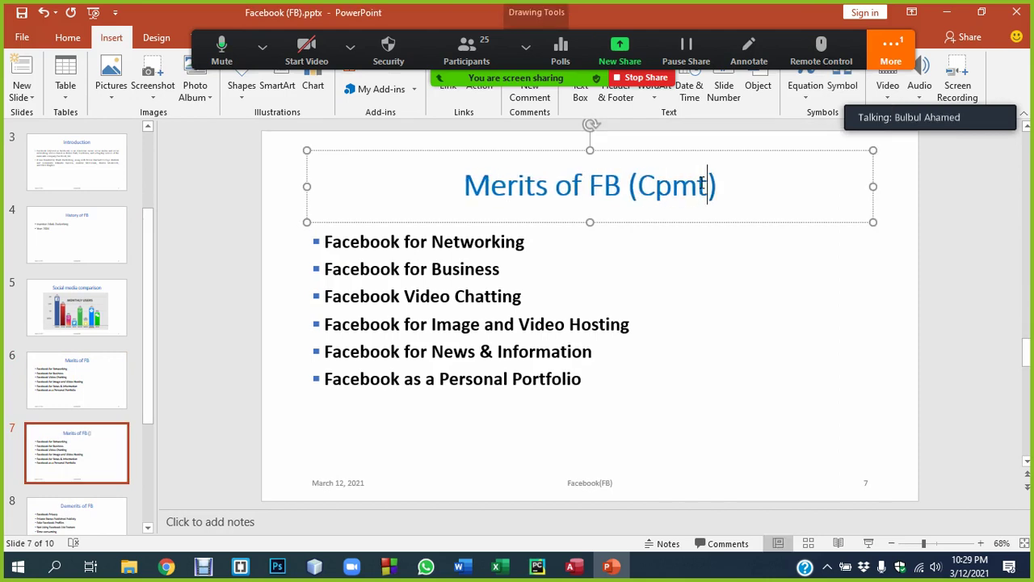
pyautogui.press('BackSpace')
pyautogui.press('BackSpace')
pyautogui.press('BackSpace')
pyautogui.press('BackSpace')
pyautogui.write('cp')
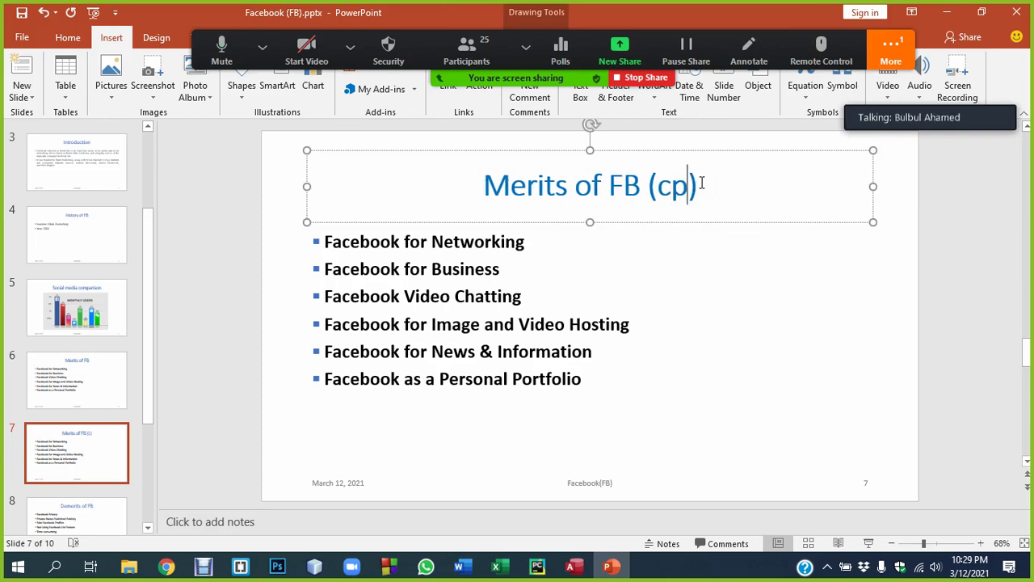
pyautogui.write('mt')
pyautogui.press('BackSpace')
pyautogui.press('BackSpace')
pyautogui.press('BackSpace')
pyautogui.write('o')
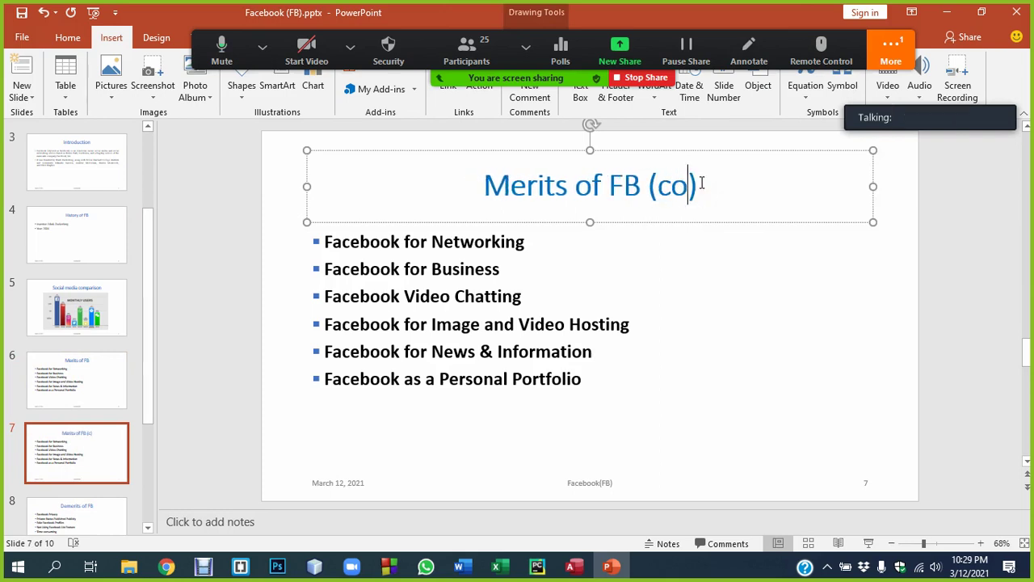
pyautogui.write('nt...')
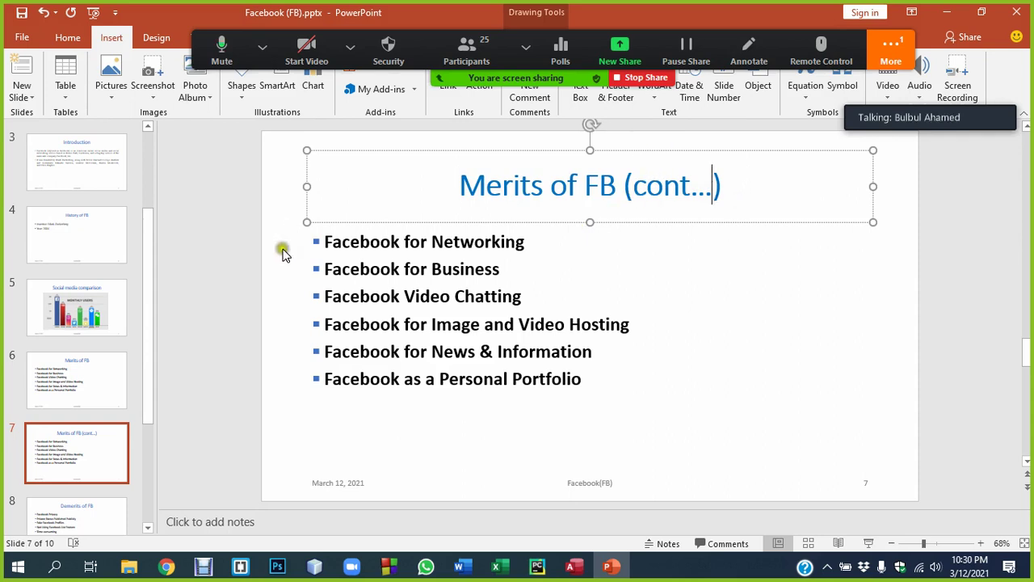
# Preview the current slide in slide show, then return to editing.
pyautogui.click(870, 544)
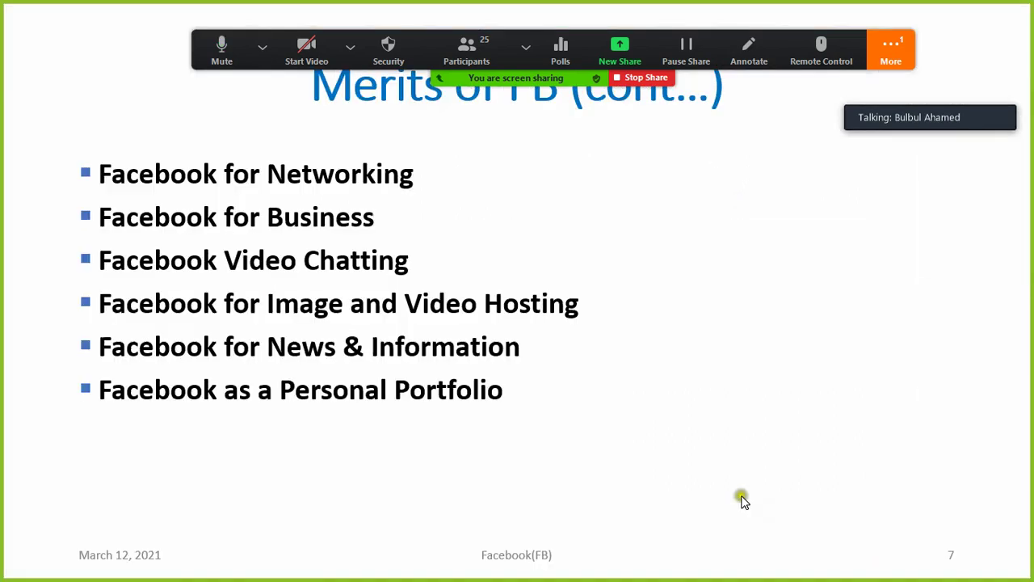
pyautogui.click(262, 47)
pyautogui.click(202, 46)
pyautogui.moveTo(202, 46); pyautogui.dragTo(202, 547)
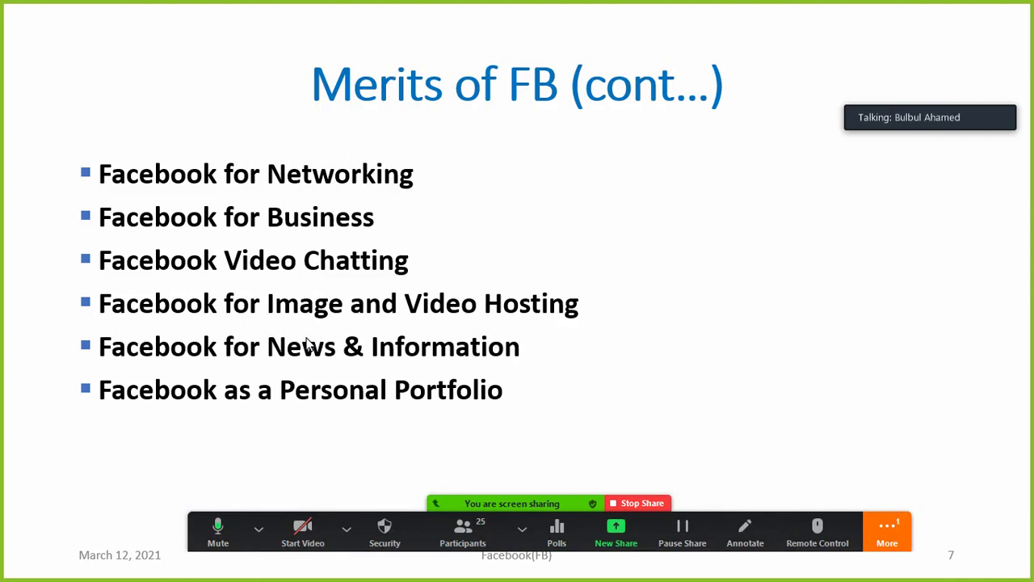
pyautogui.press('Escape')
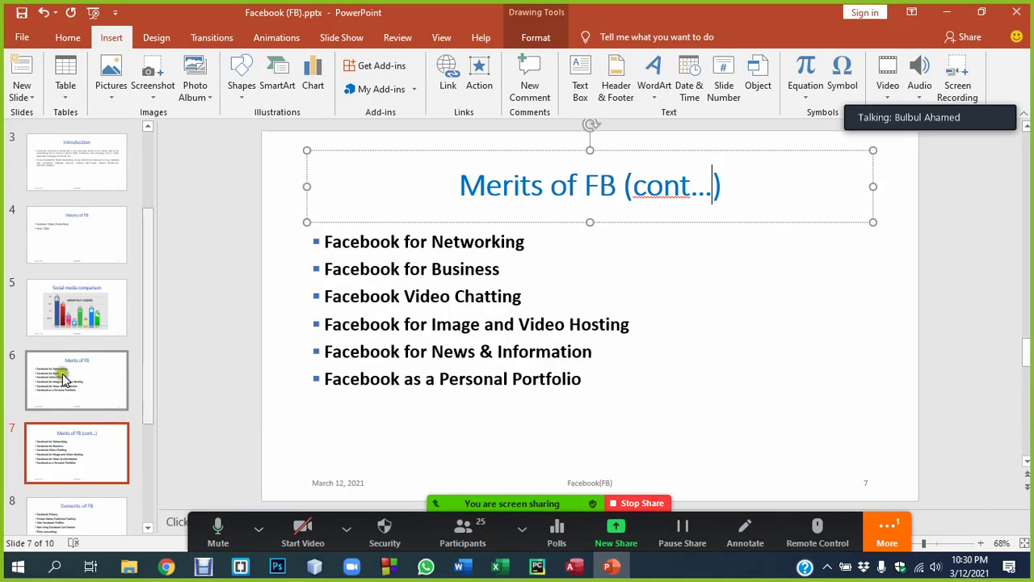
# Delete the last three bullets from slide 6.
pyautogui.click(63, 378)
pyautogui.click(496, 348)
pyautogui.moveTo(586, 376); pyautogui.dragTo(323, 318)
pyautogui.press('Delete')
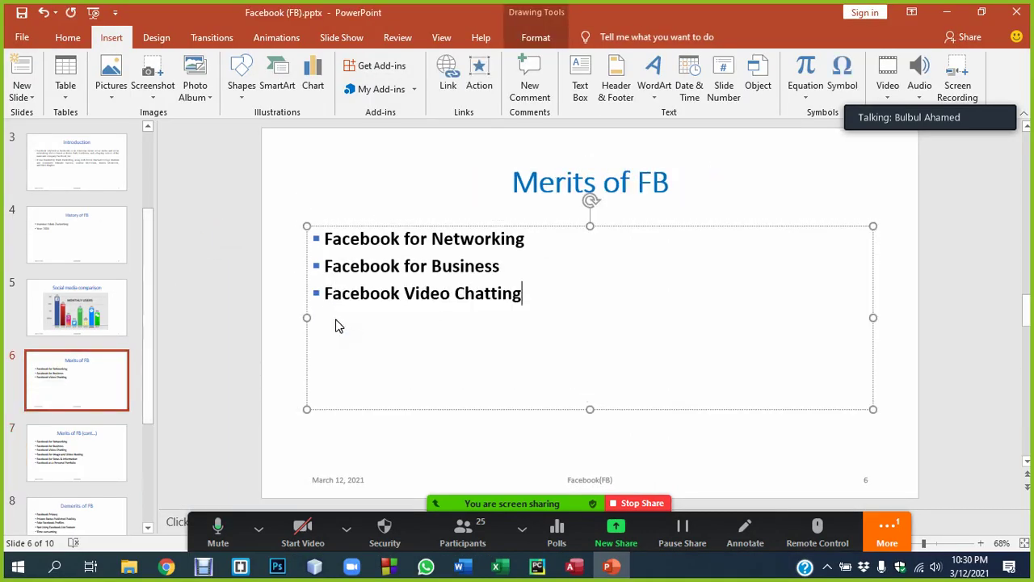
# Delete the first three bullets from slide 7 and shorten its bullet text box.
pyautogui.click(51, 445)
pyautogui.doubleClick(492, 290)
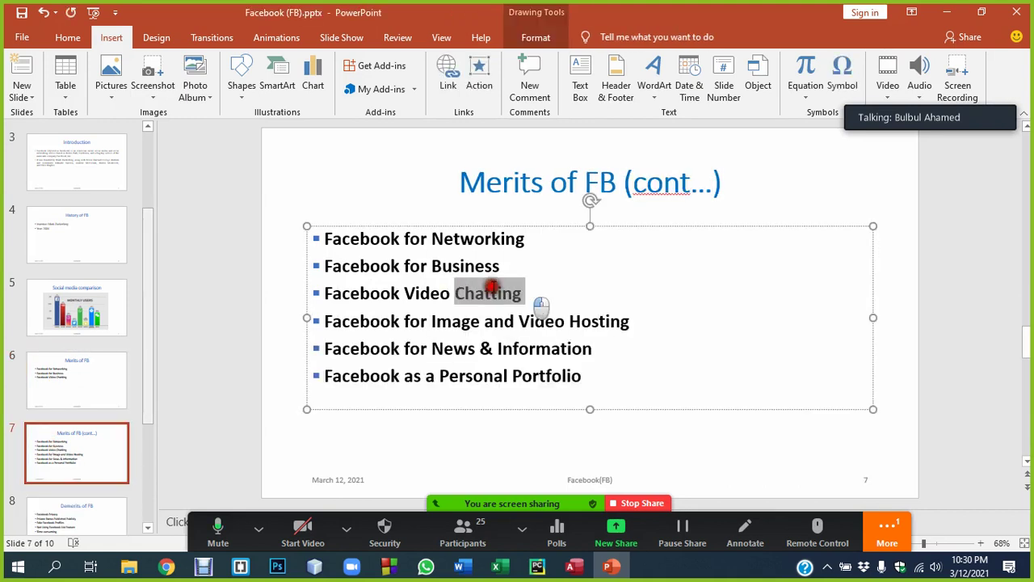
pyautogui.moveTo(492, 291); pyautogui.dragTo(327, 237)
pyautogui.press('Delete')
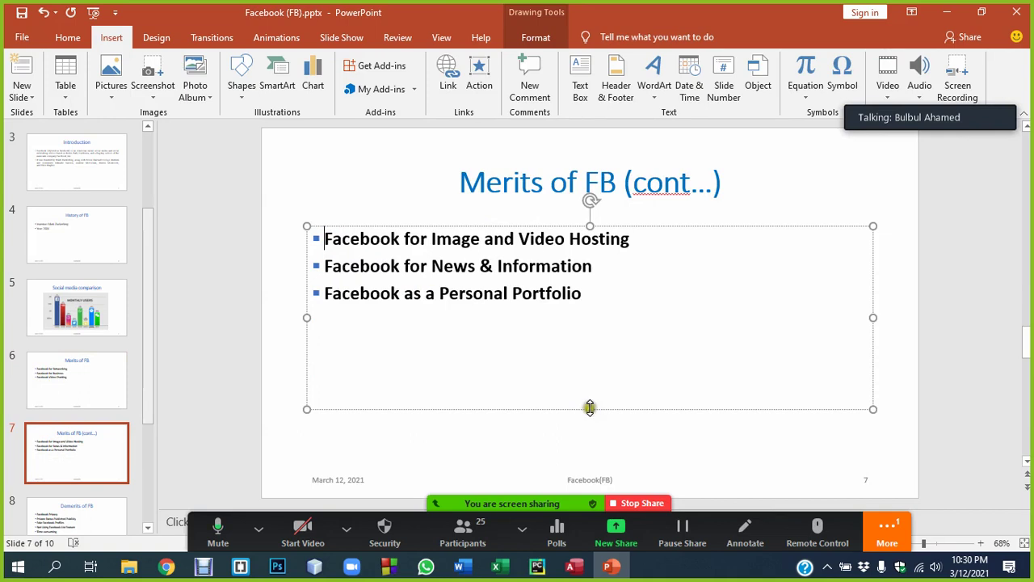
pyautogui.moveTo(590, 407); pyautogui.dragTo(590, 394)
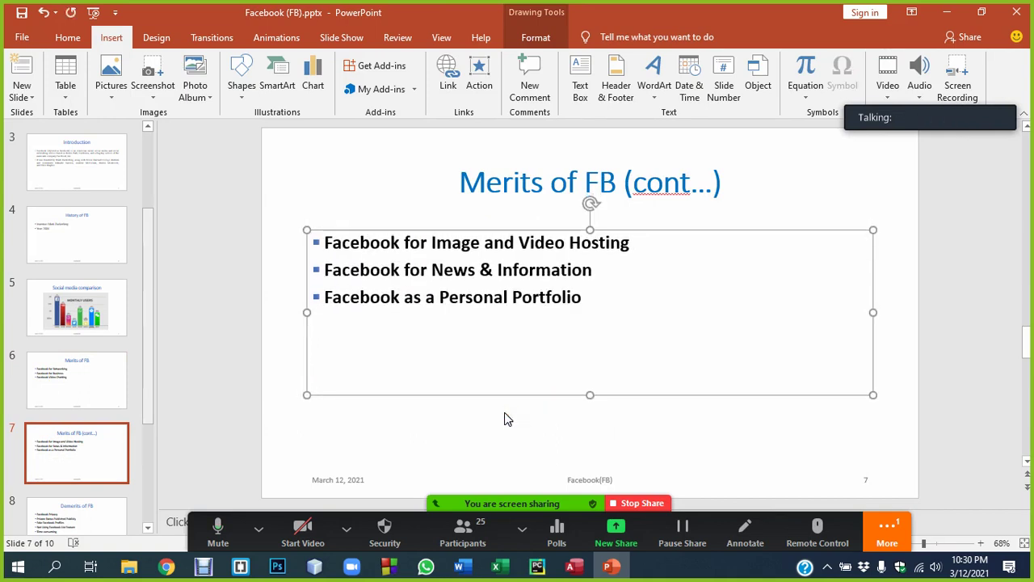
# Check slide 6's bullet box, then preview slides 6 and 7 as a slide show and exit.
pyautogui.click(82, 373)
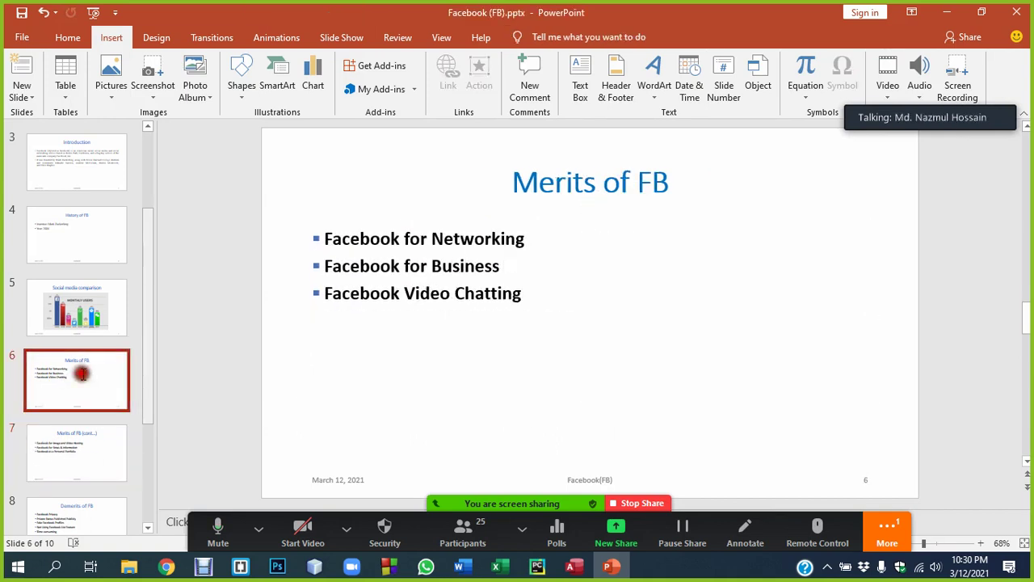
pyautogui.click(463, 242)
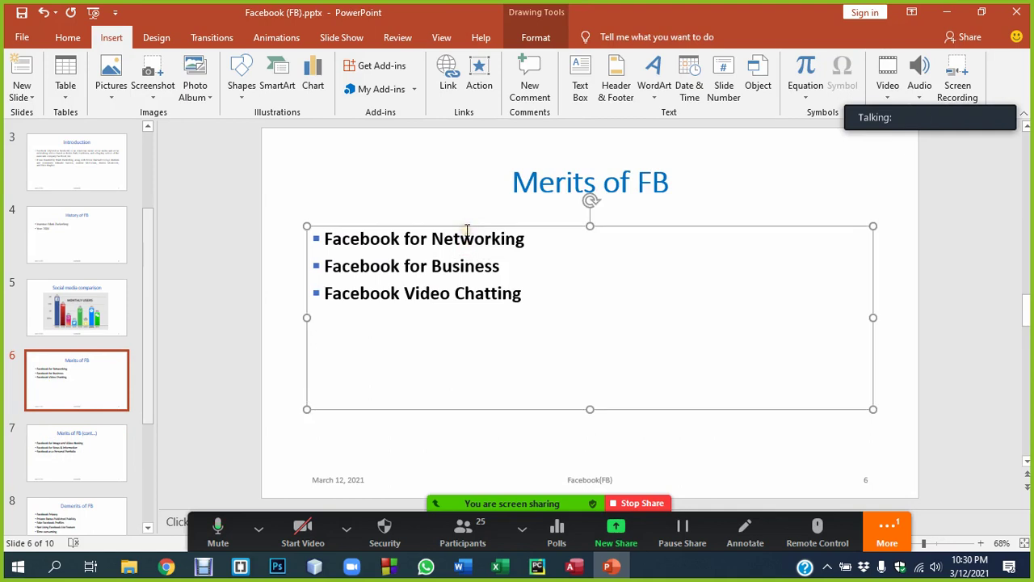
pyautogui.click(899, 319)
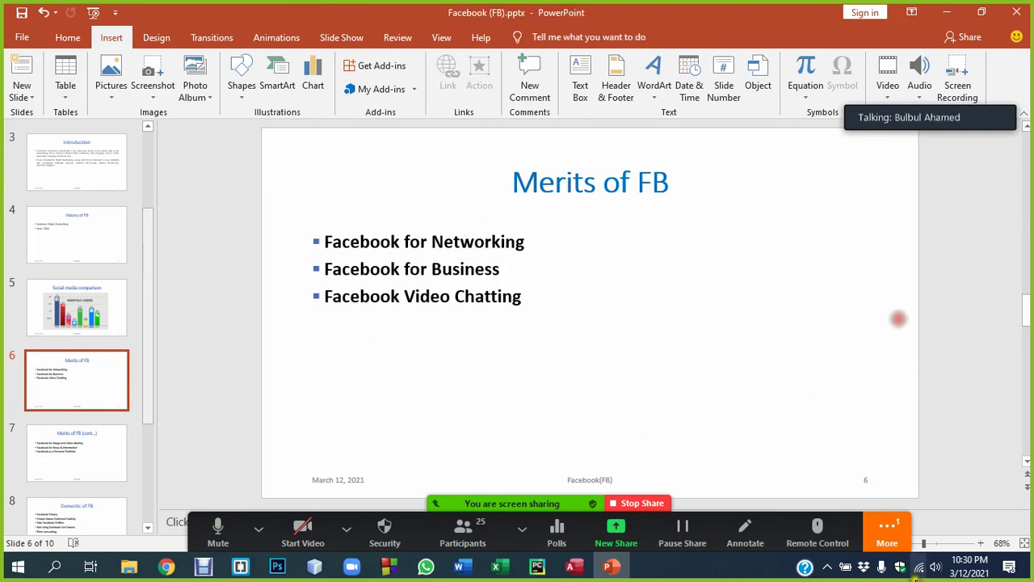
pyautogui.click(893, 525)
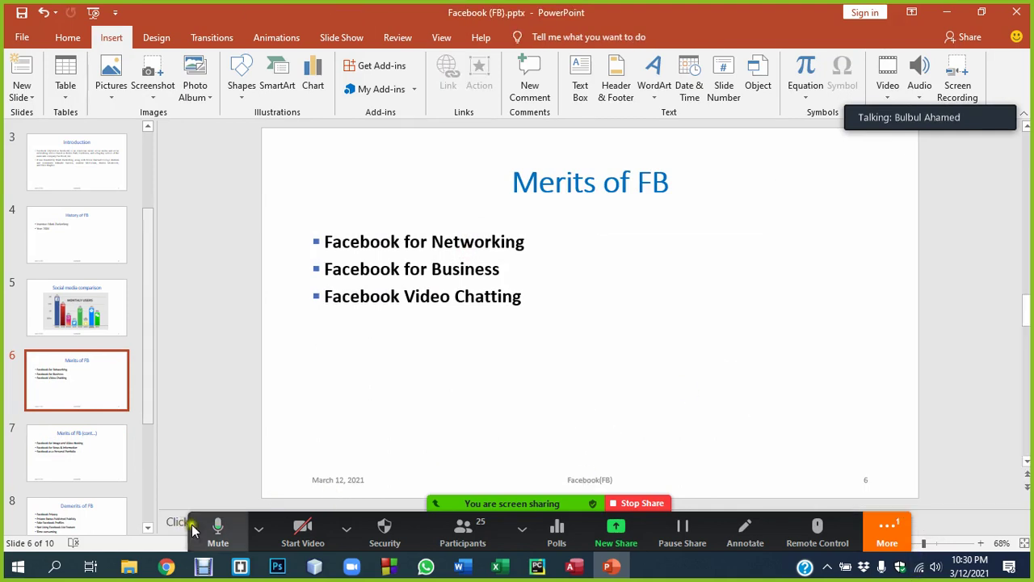
pyautogui.click(133, 555)
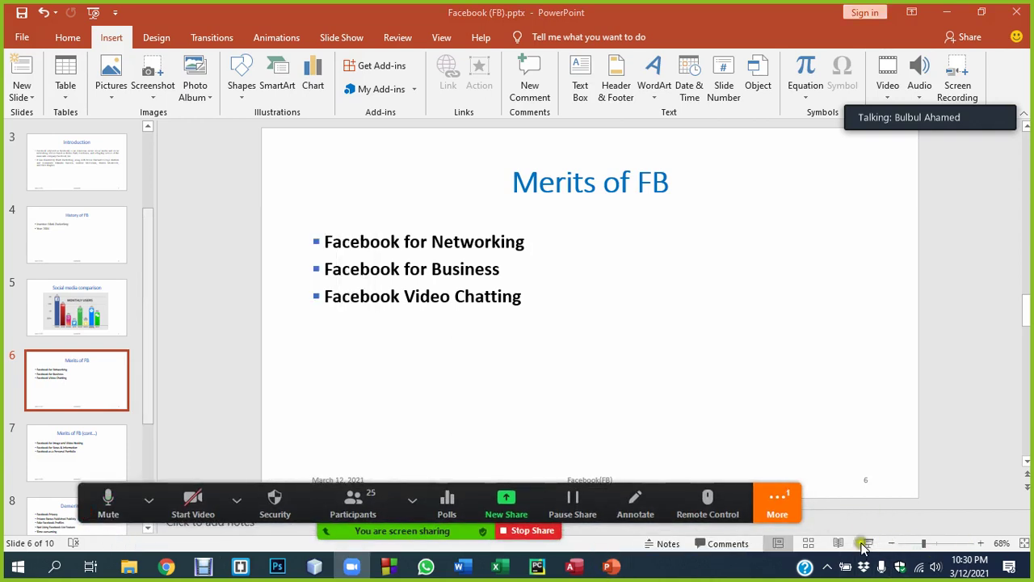
pyautogui.click(866, 543)
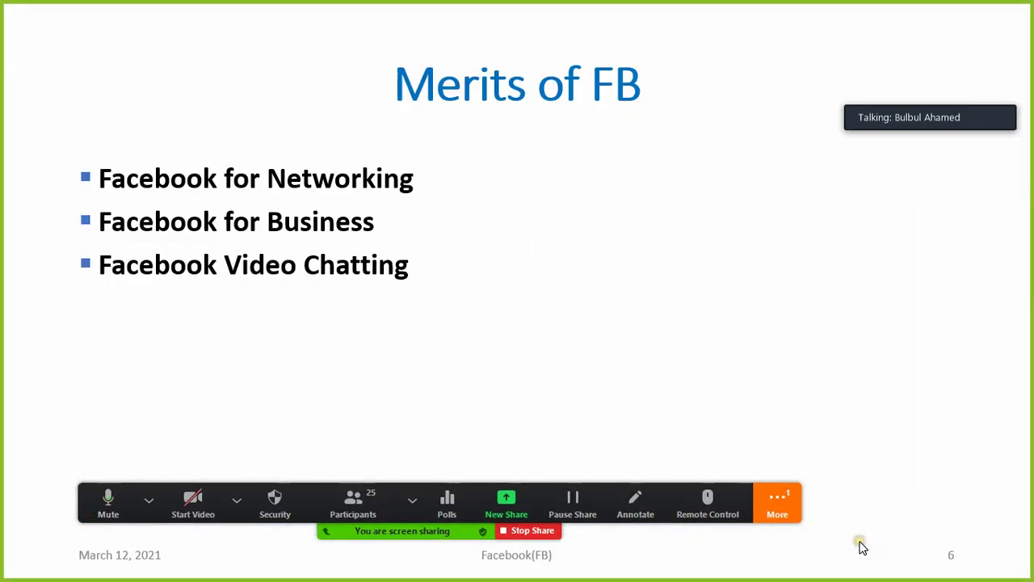
pyautogui.press('Right')
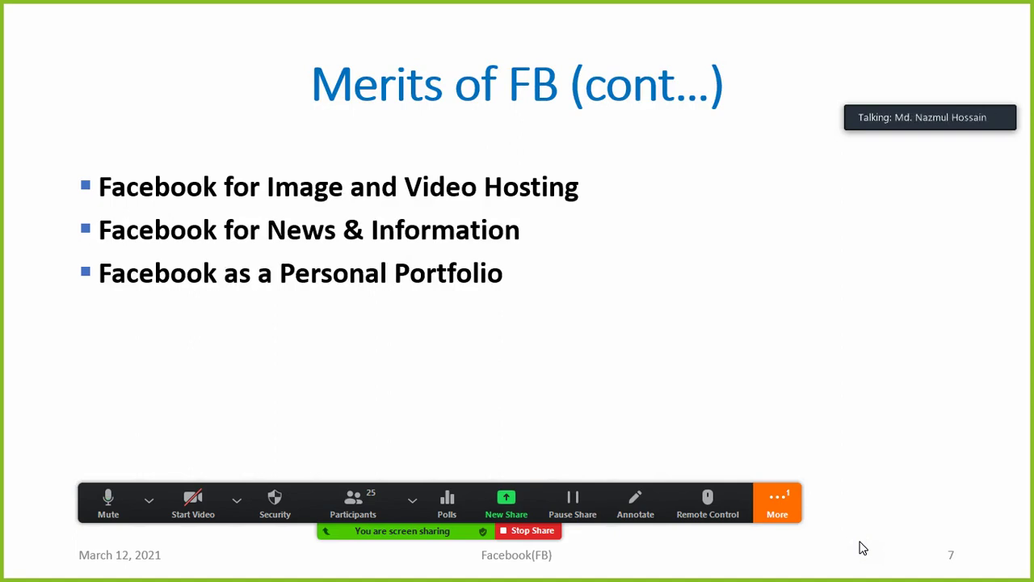
pyautogui.press('Escape')
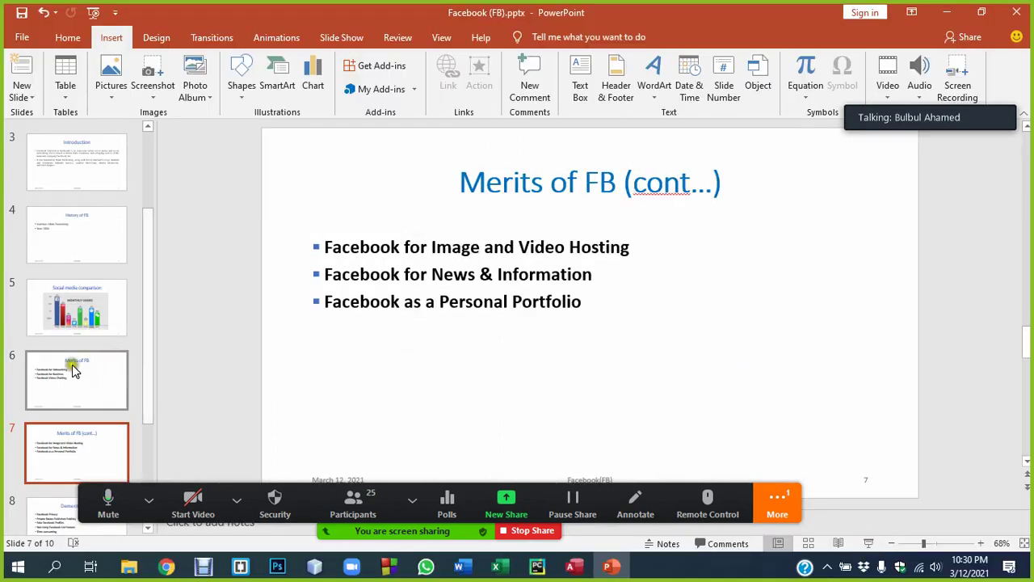
# Append '(1/2)' to slide 6's title in a slightly smaller font.
pyautogui.click(74, 363)
pyautogui.click(653, 184)
pyautogui.click(750, 204)
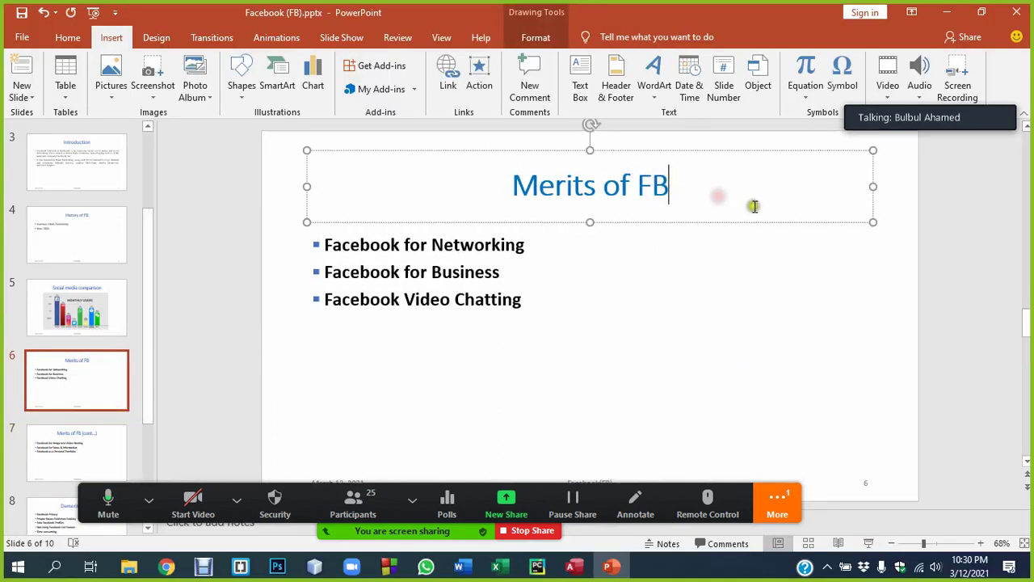
pyautogui.write('()')
pyautogui.press('Left')
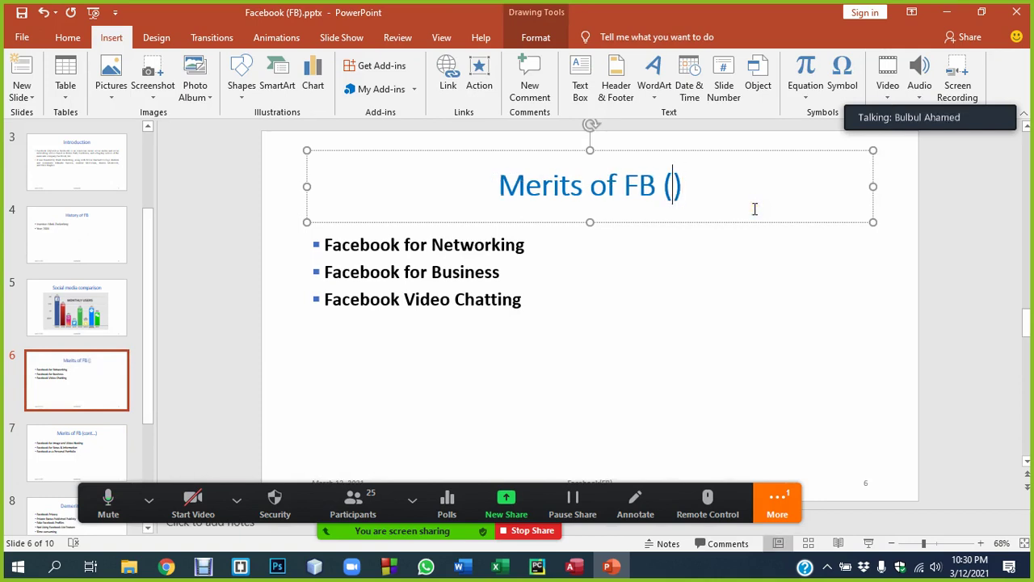
pyautogui.write('1/')
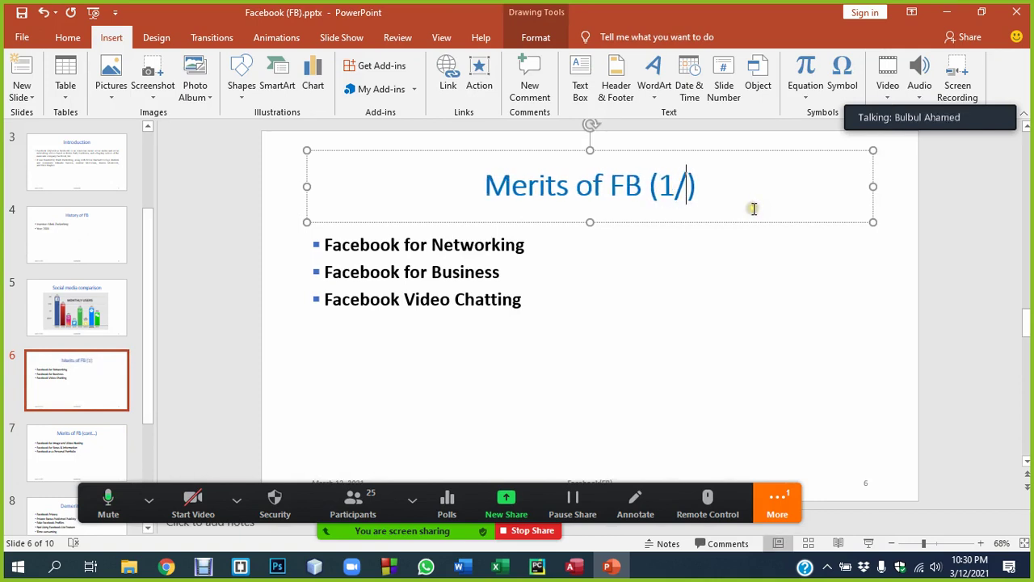
pyautogui.write('2')
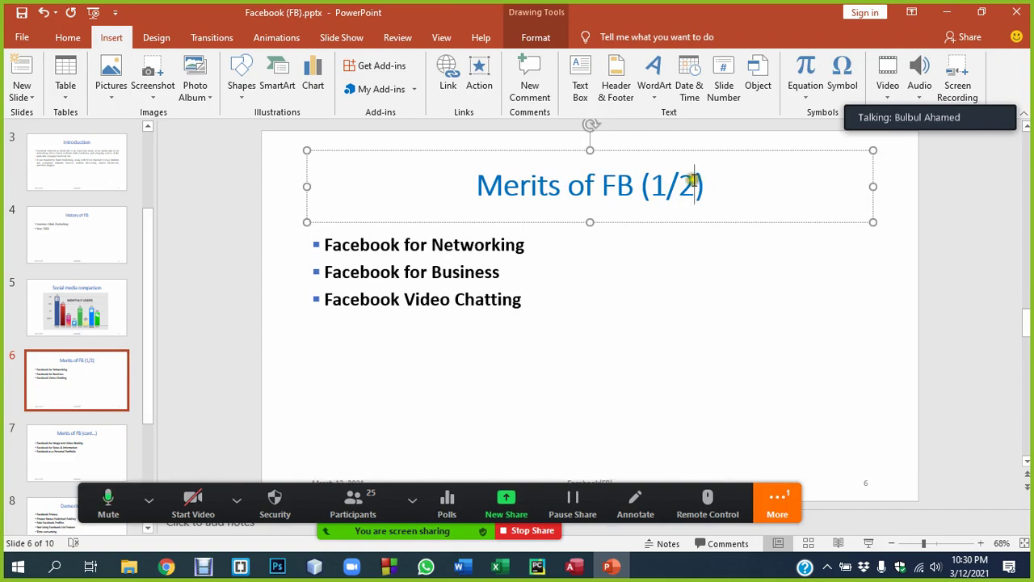
pyautogui.moveTo(694, 184); pyautogui.dragTo(651, 184)
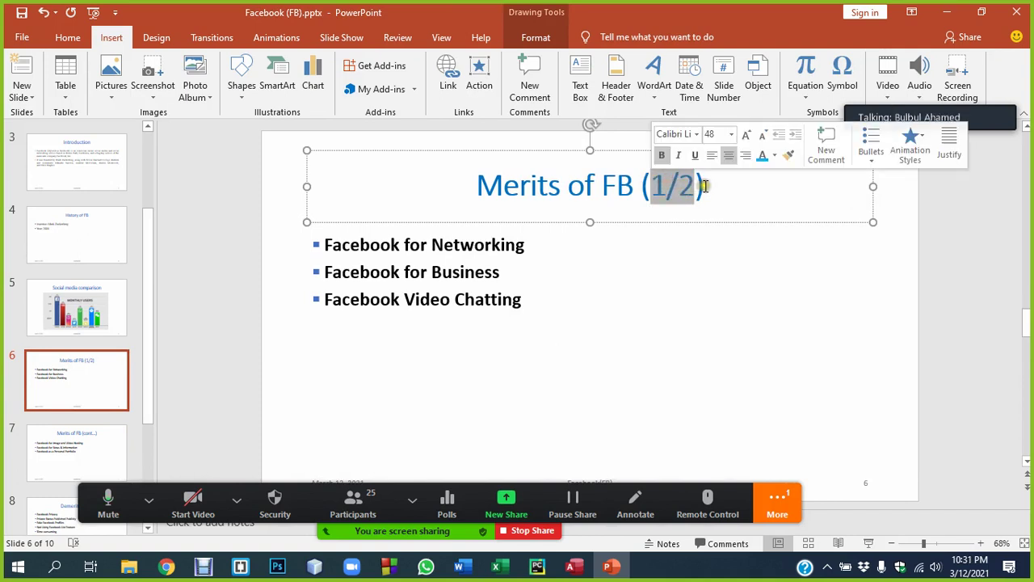
pyautogui.click(694, 206)
pyautogui.moveTo(717, 187); pyautogui.dragTo(635, 184)
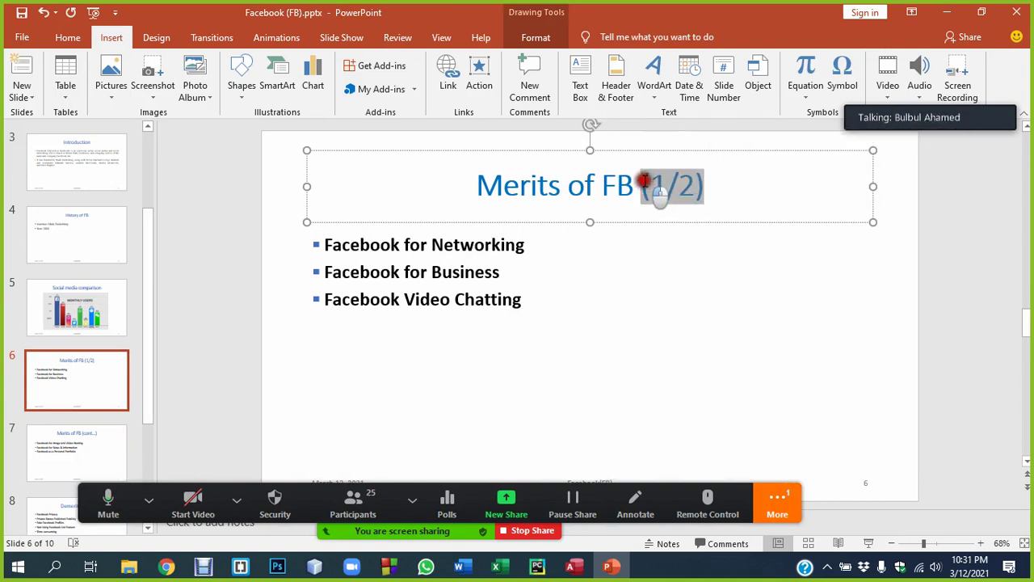
pyautogui.hotkey('ctrl', '[')
pyautogui.hotkey('ctrl', '[')
pyautogui.hotkey('ctrl', '[')
pyautogui.hotkey('ctrl', '[')
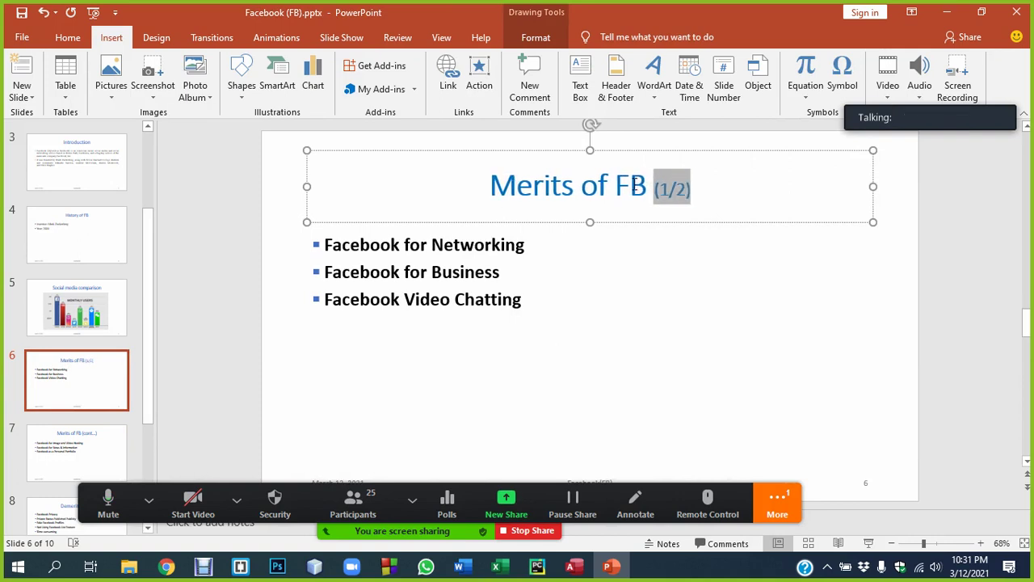
pyautogui.click(683, 186)
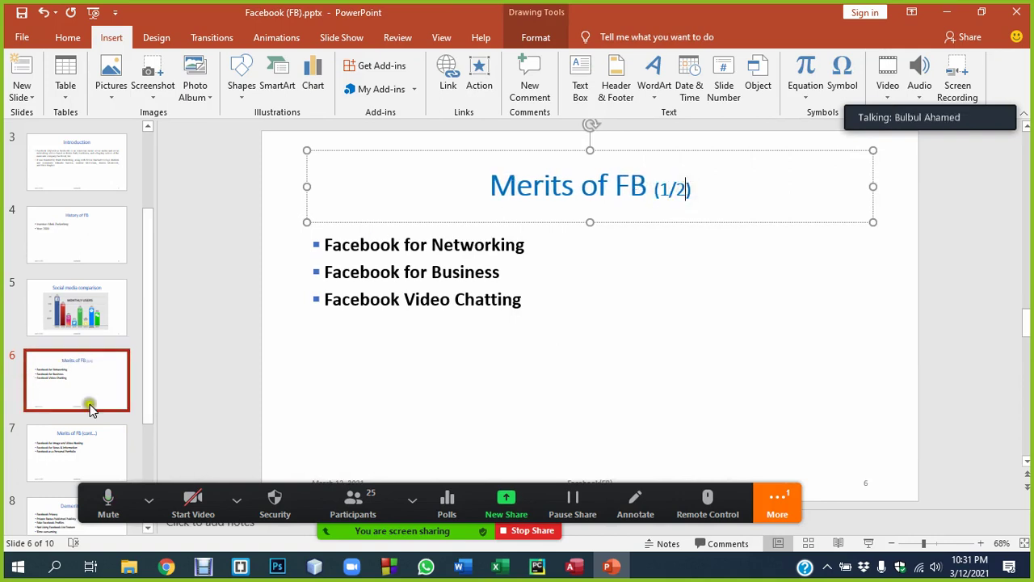
pyautogui.hotkey('shift', 'Left')
pyautogui.hotkey('shift', 'Left')
pyautogui.hotkey('shift', 'Left')
pyautogui.hotkey('ctrl', ']')
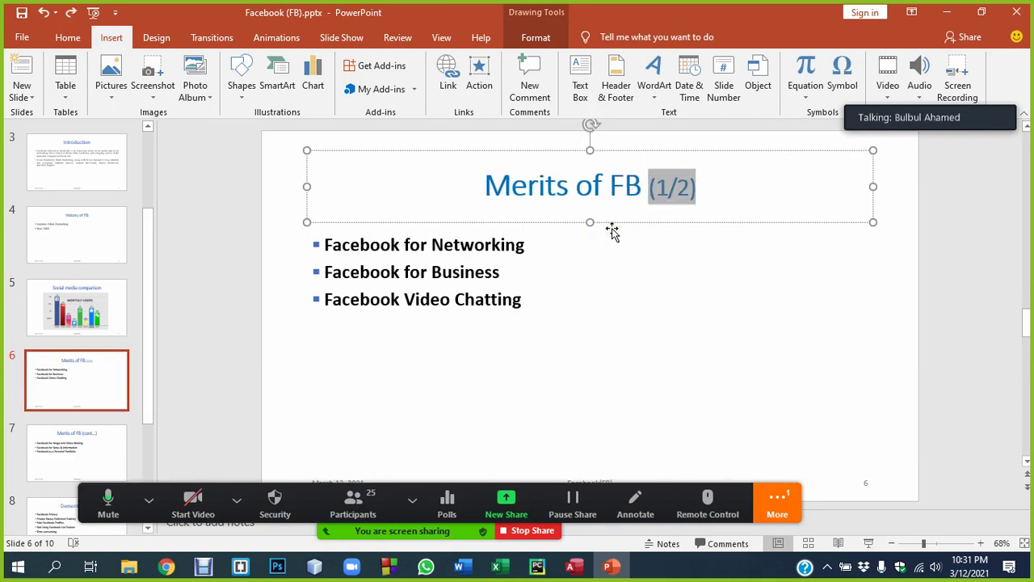
# Replace slide 7's '(cont...)' with '(2/2)' and shrink its font.
pyautogui.click(66, 462)
pyautogui.click(628, 178)
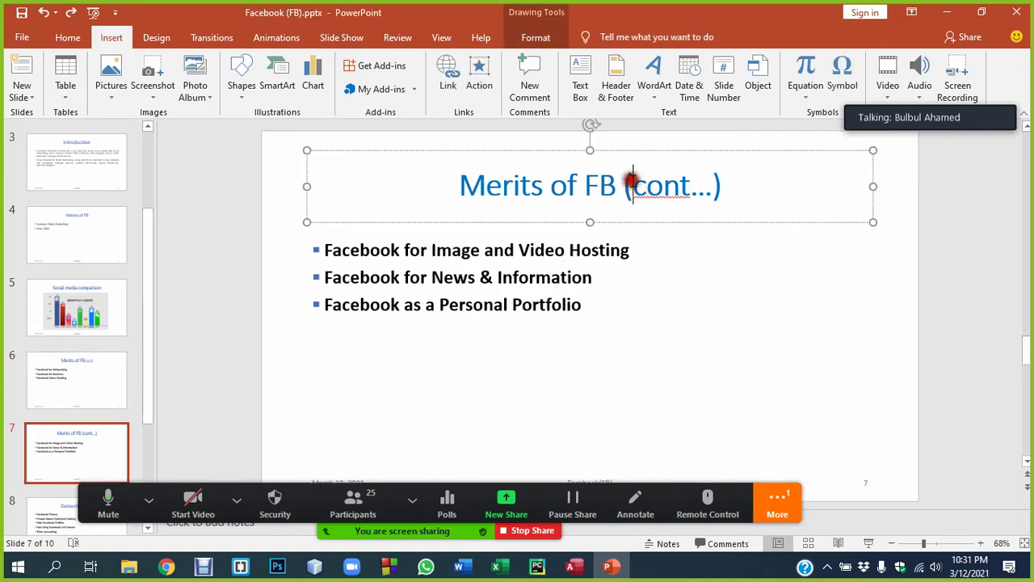
pyautogui.press('Delete')
pyautogui.press('Delete')
pyautogui.press('Delete')
pyautogui.press('Delete')
pyautogui.press('Delete')
pyautogui.press('Delete')
pyautogui.press('Delete')
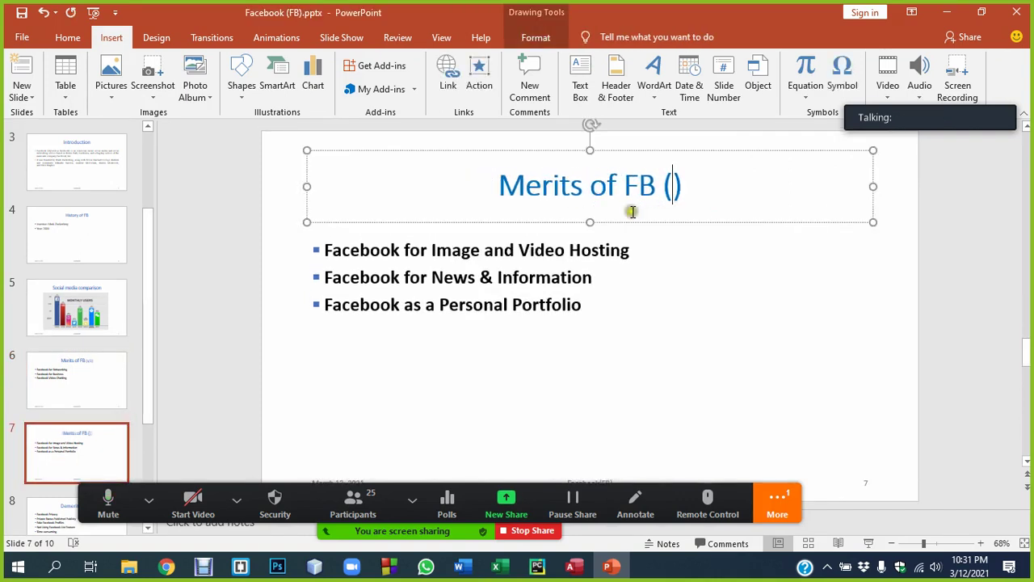
pyautogui.write('2/2')
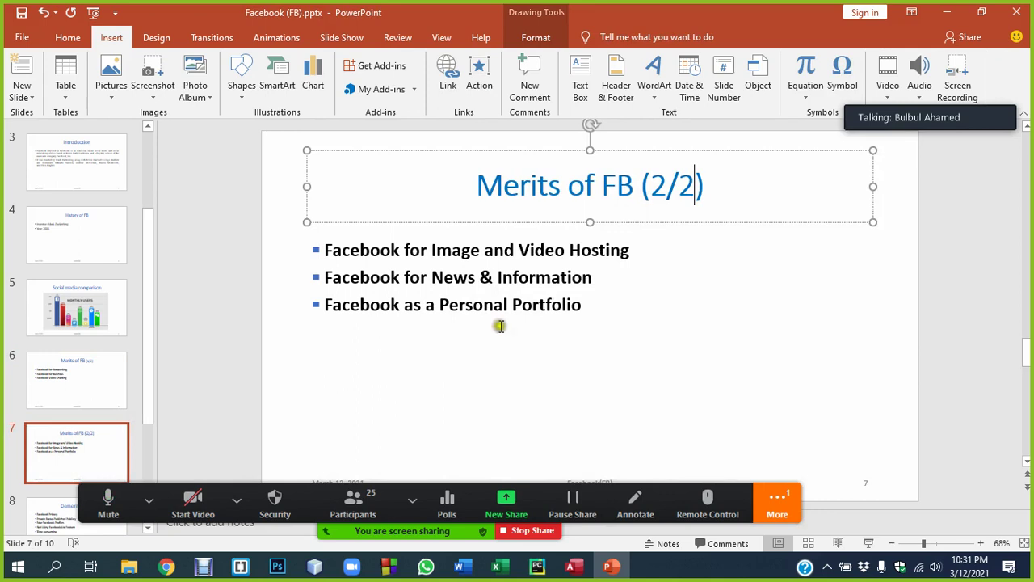
pyautogui.moveTo(719, 190); pyautogui.dragTo(640, 187)
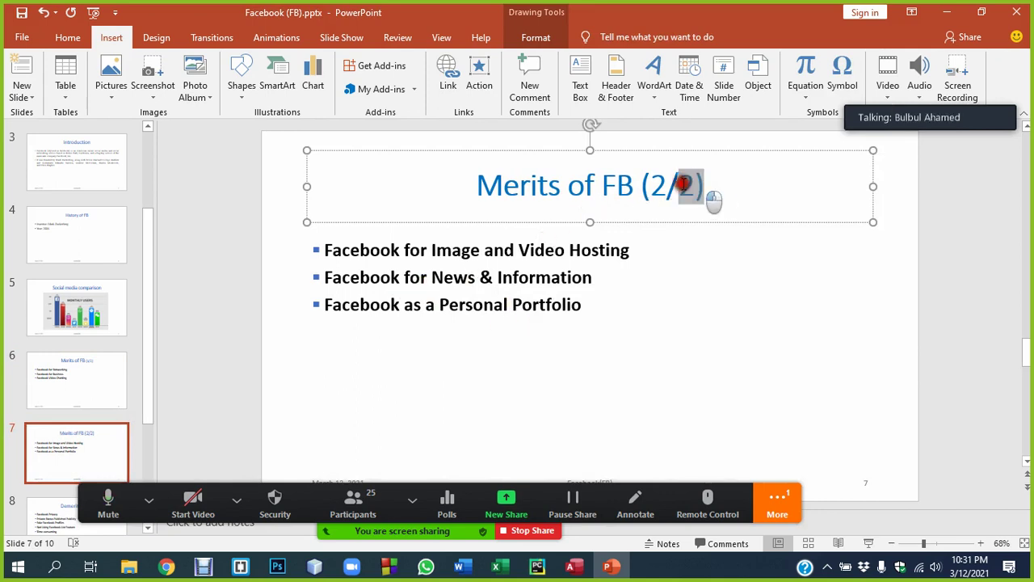
pyautogui.hotkey('ctrl', 'shift', ',')
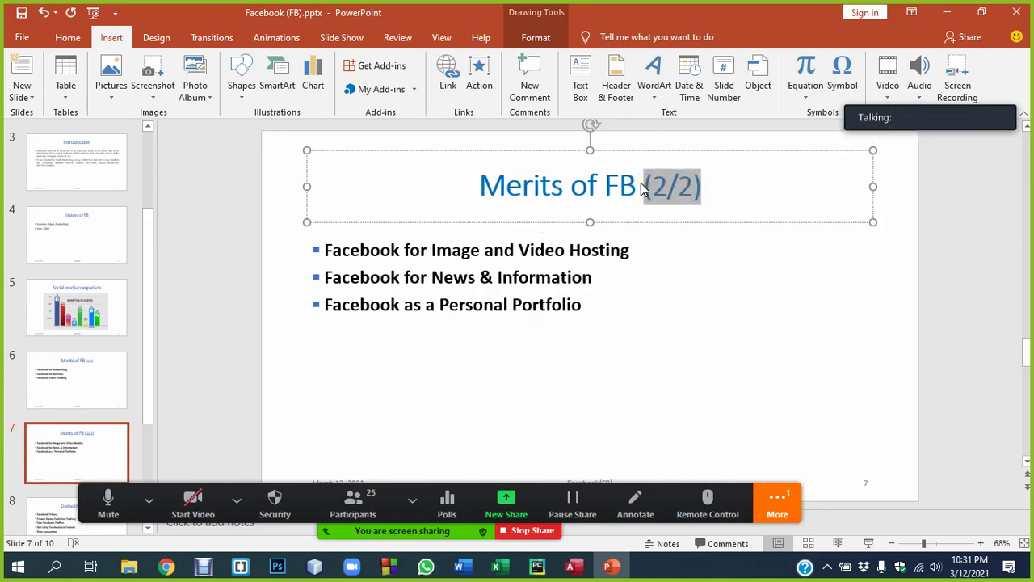
pyautogui.click(90, 379)
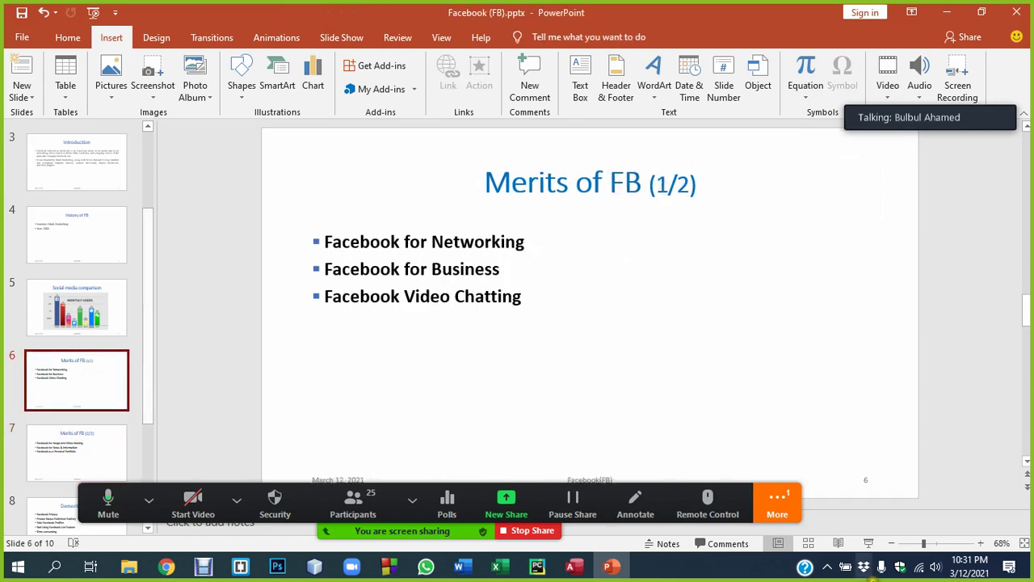
# Show Merits of FB (1/2) and (2/2) full screen, then exit the slide show.
pyautogui.click(870, 542)
pyautogui.click(438, 194)
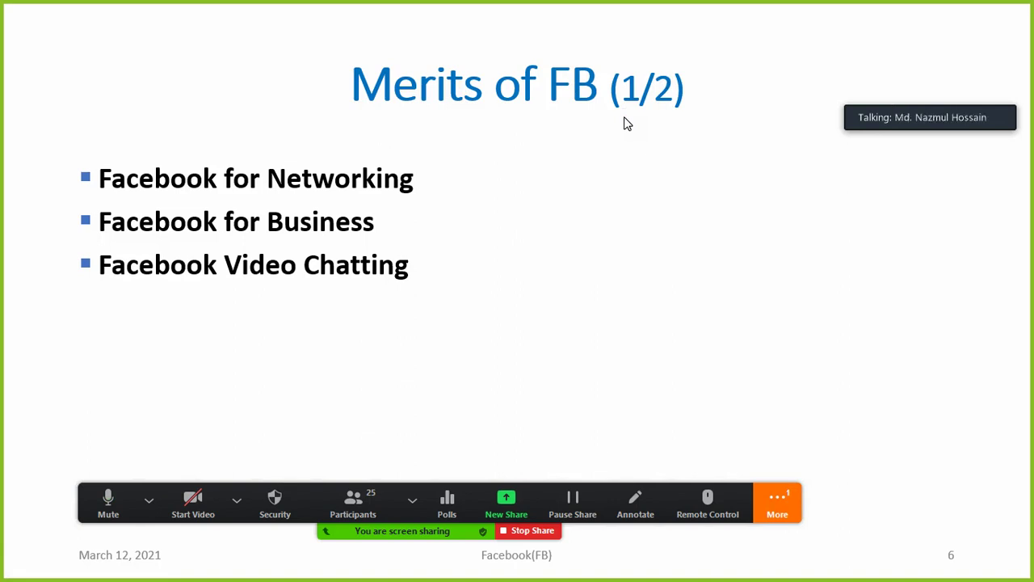
pyautogui.press('Right')
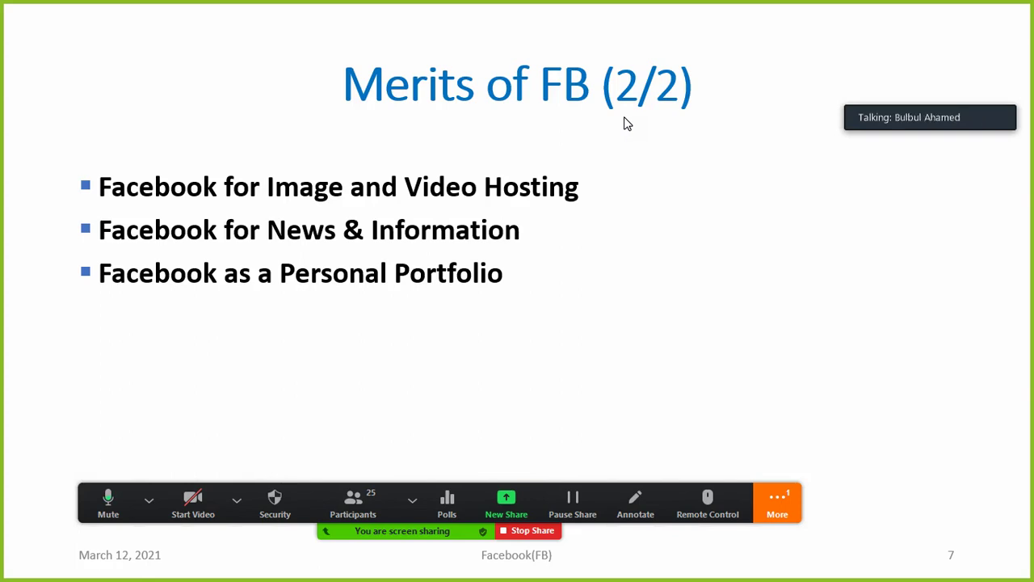
pyautogui.press('Escape')
pyautogui.scroll(-3, 78, 309)
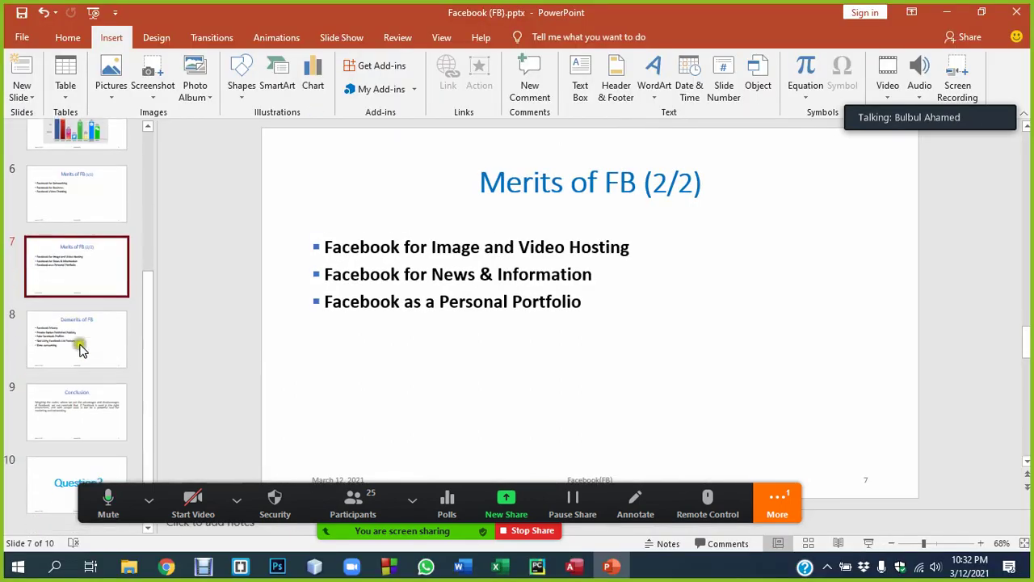
pyautogui.scroll(5, 73, 439)
pyautogui.click(80, 157)
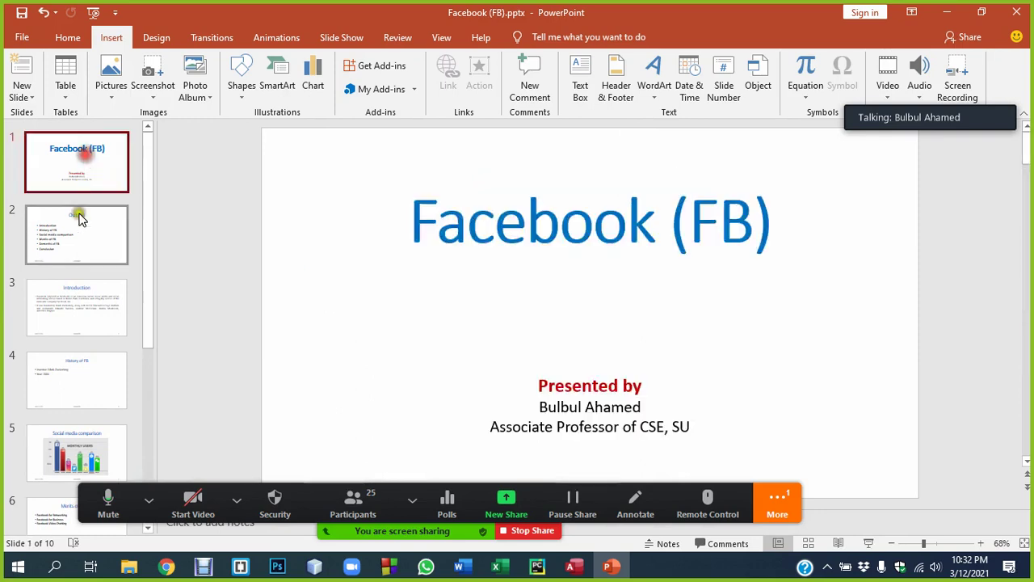
pyautogui.click(79, 218)
pyautogui.click(81, 158)
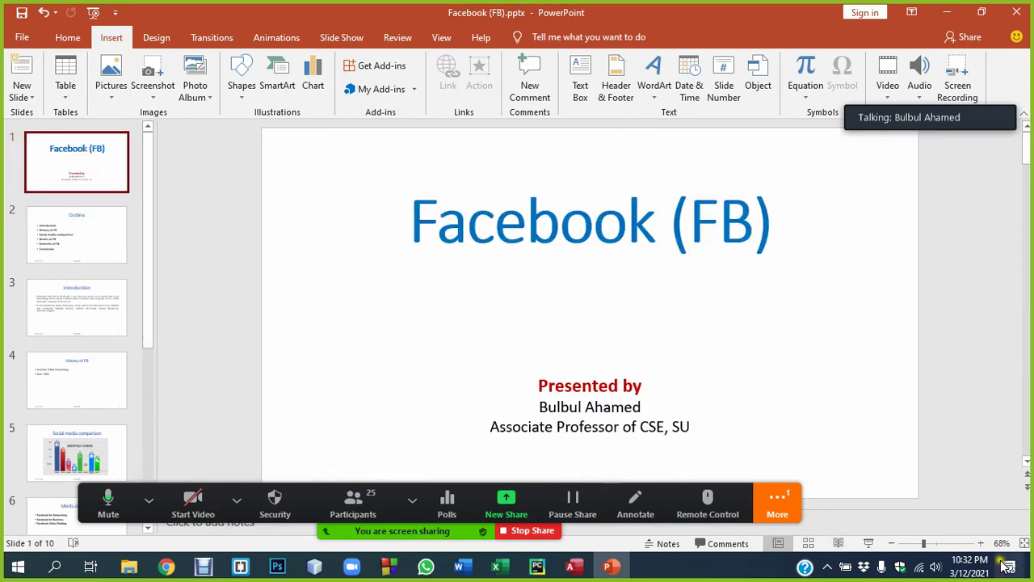
pyautogui.click(73, 252)
pyautogui.click(75, 307)
pyautogui.click(75, 236)
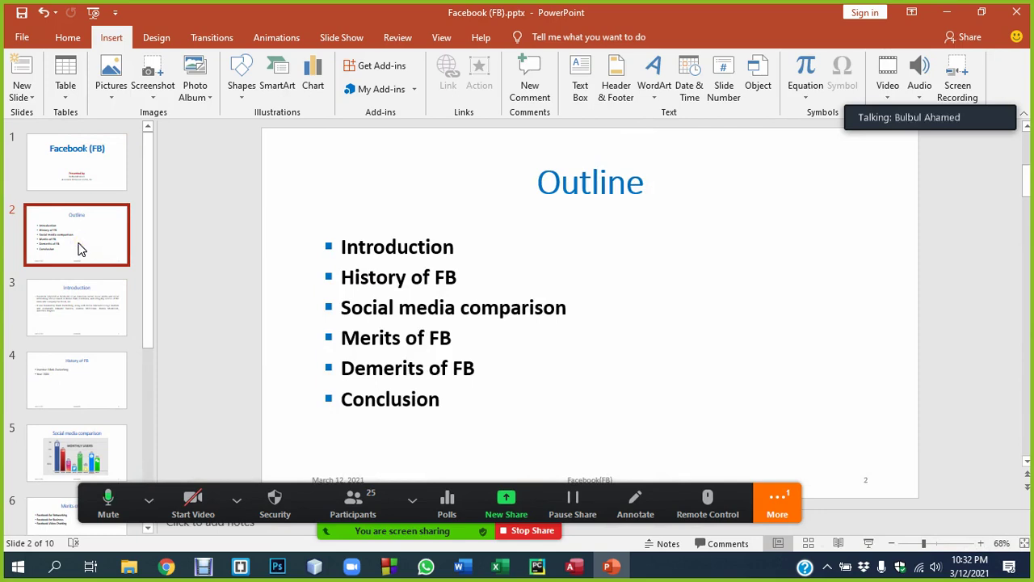
pyautogui.press('Up')
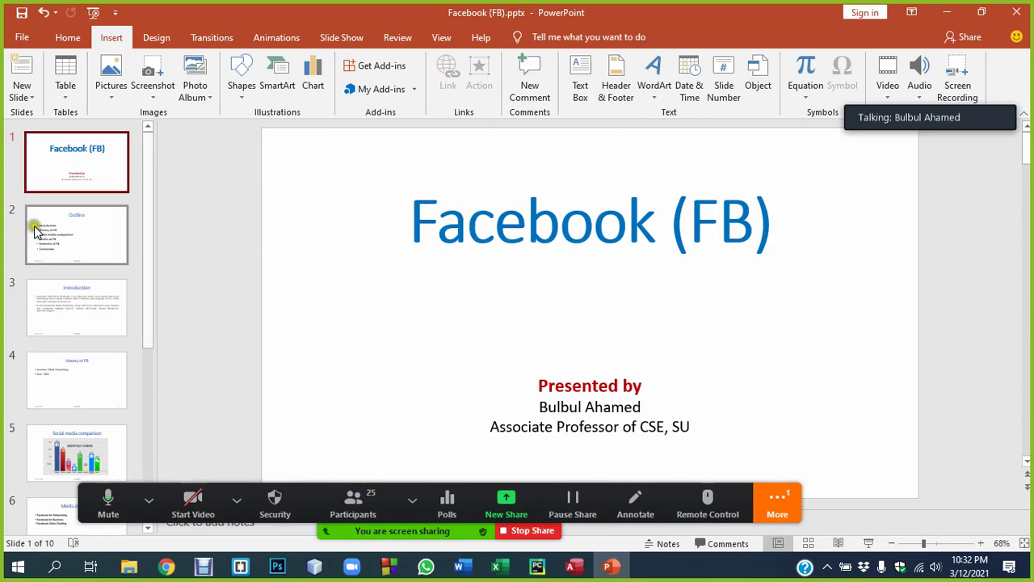
pyautogui.click(40, 212)
pyautogui.click(87, 158)
pyautogui.click(84, 243)
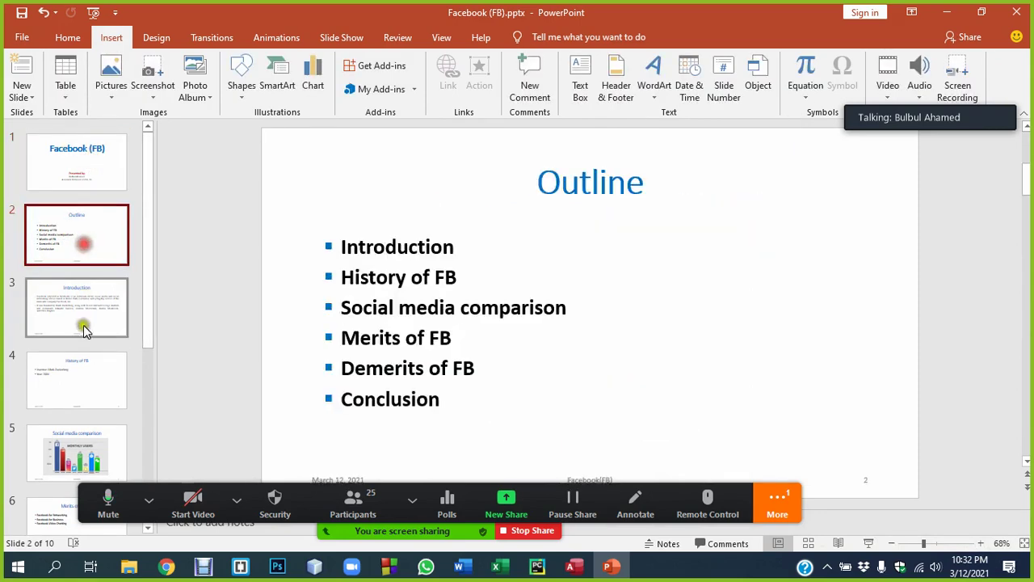
pyautogui.click(85, 329)
pyautogui.click(80, 384)
pyautogui.click(81, 307)
pyautogui.click(79, 230)
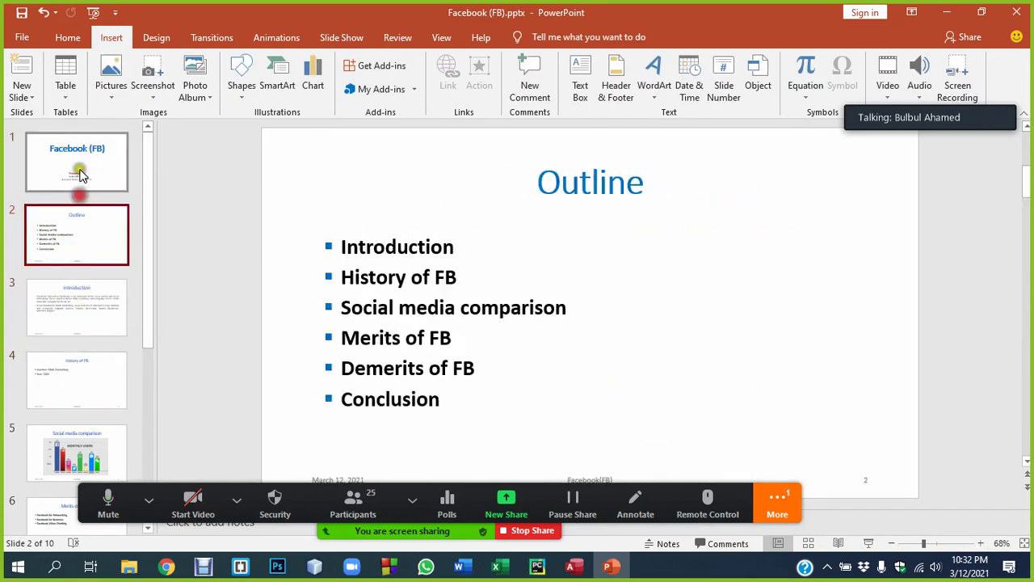
pyautogui.click(81, 171)
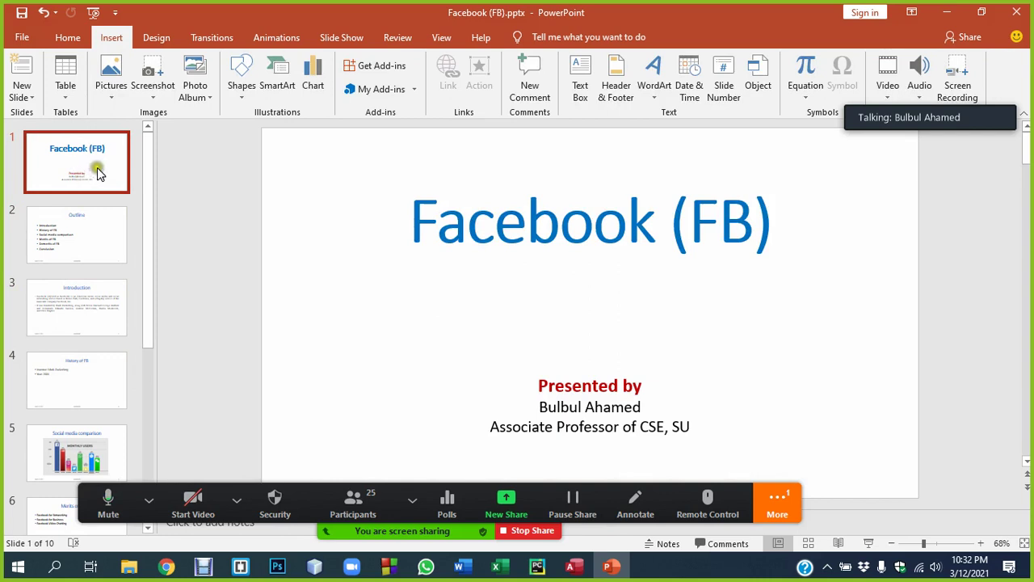
# Apply the blue diagonal-line theme from the Design tab and check slides 4, 6 and 7.
pyautogui.click(153, 38)
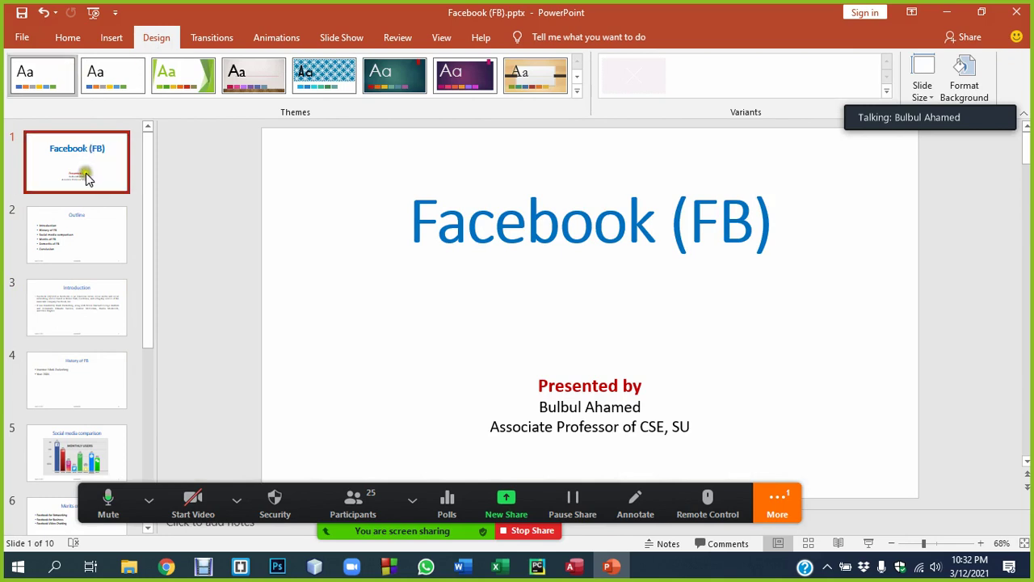
pyautogui.click(572, 96)
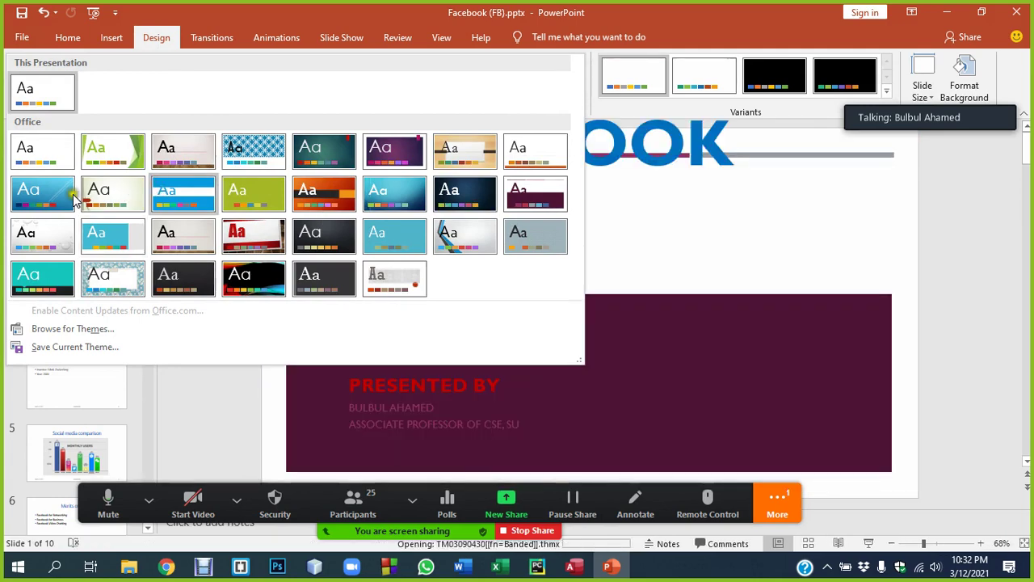
pyautogui.click(38, 196)
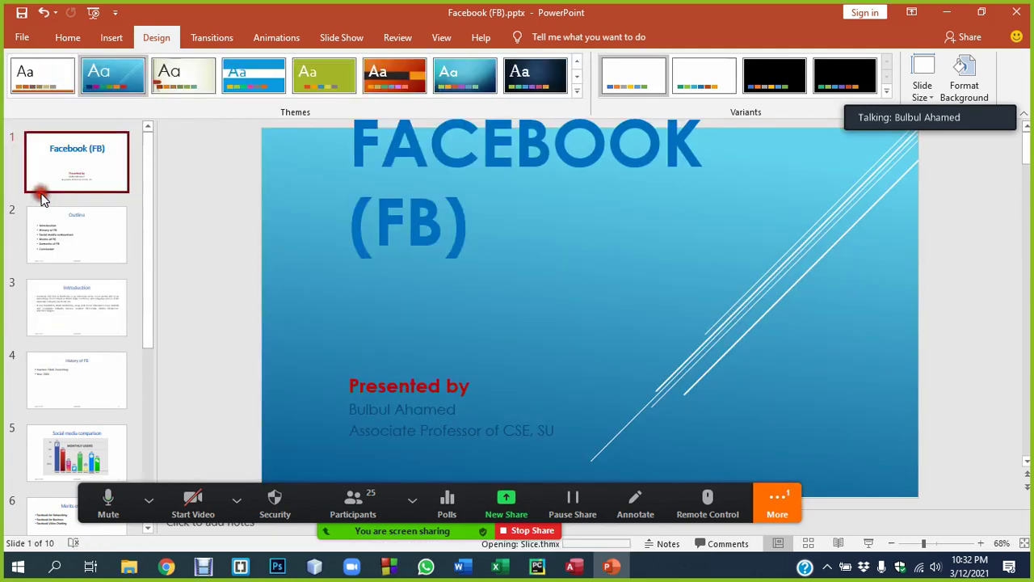
pyautogui.scroll(-1, 70, 369)
pyautogui.scroll(-2, 70, 369)
pyautogui.click(70, 373)
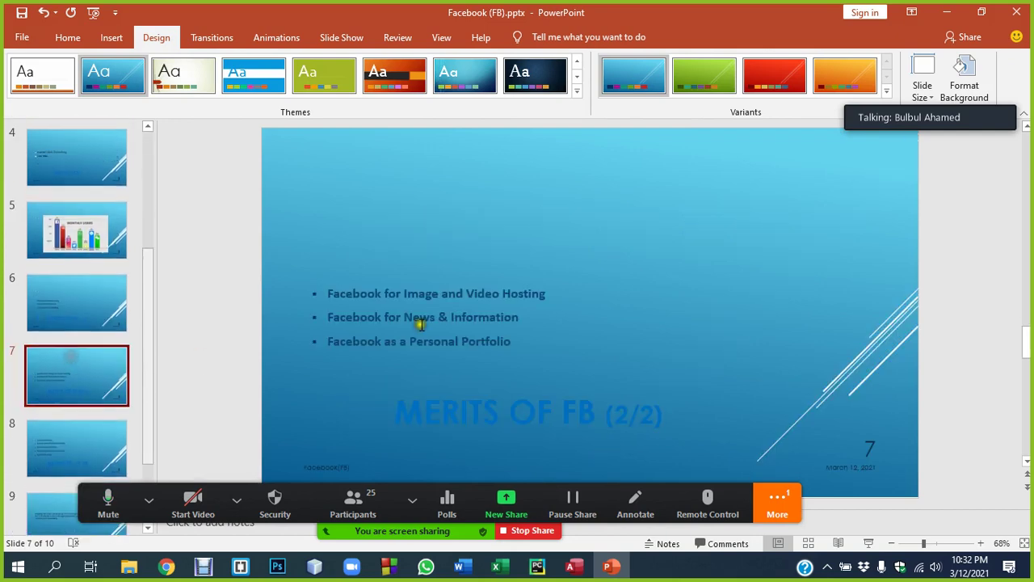
pyautogui.click(70, 303)
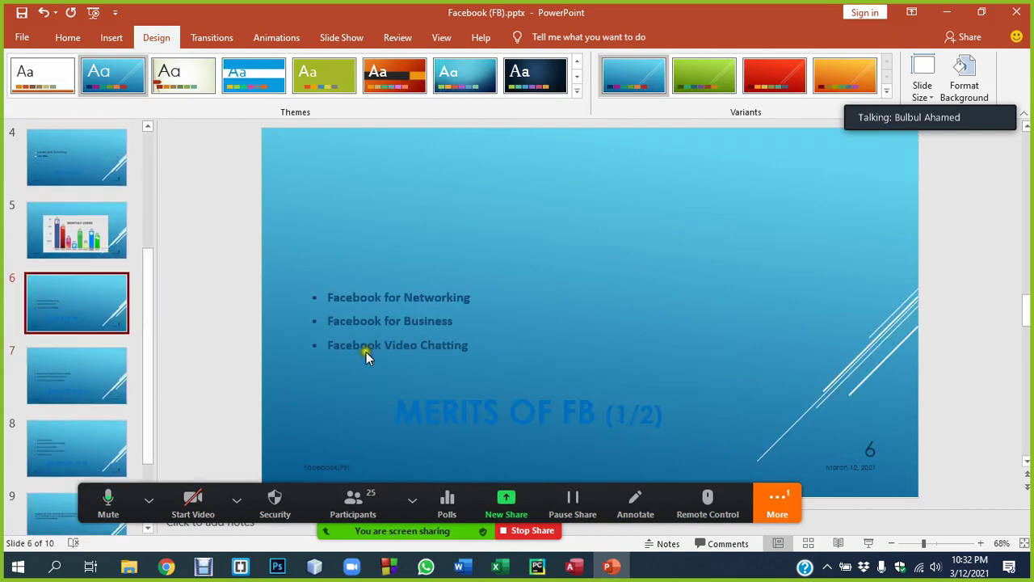
pyautogui.click(519, 418)
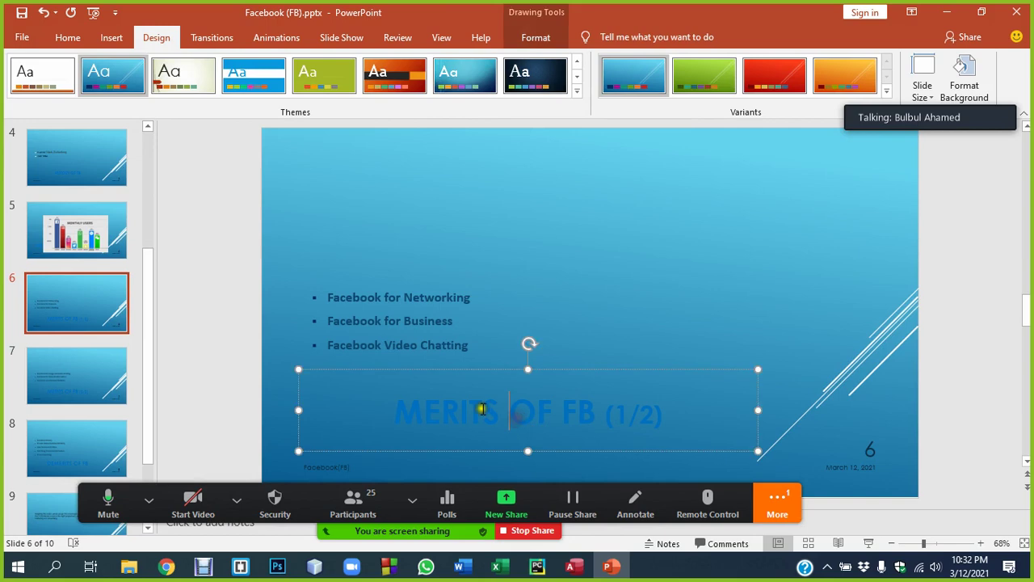
pyautogui.click(87, 167)
pyautogui.click(491, 415)
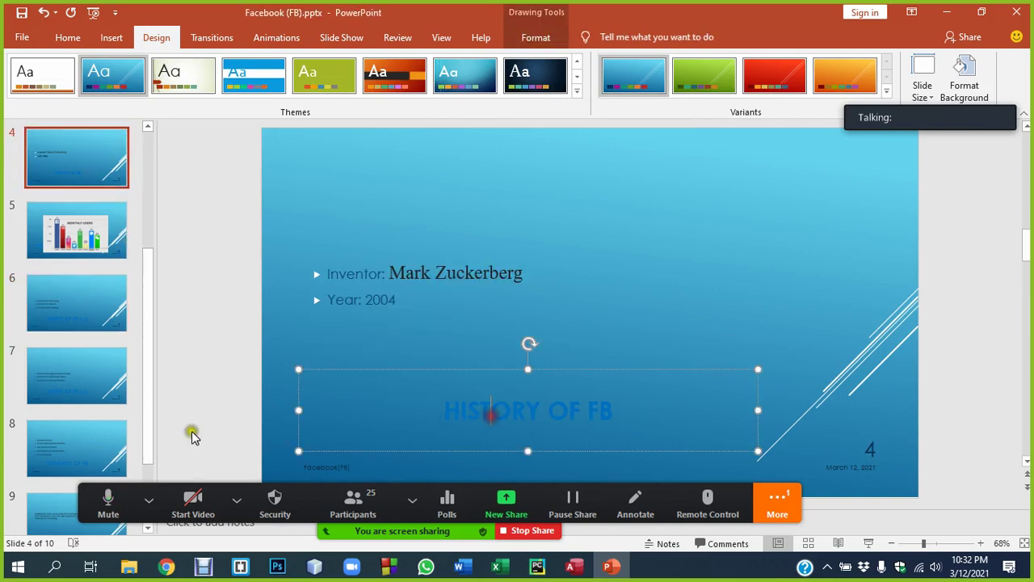
pyautogui.scroll(1, 92, 273)
pyautogui.scroll(2, 84, 230)
pyautogui.press('Home')
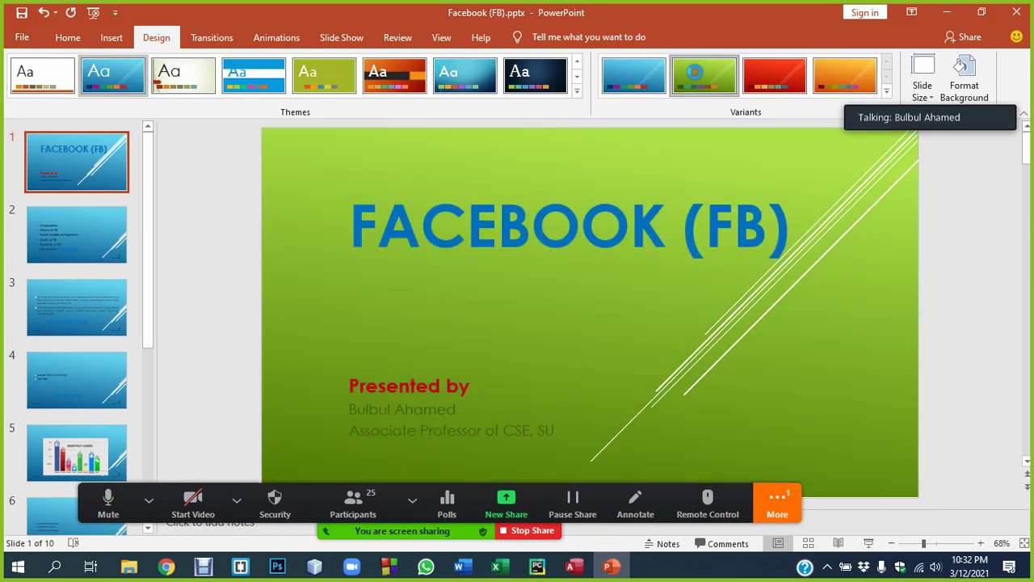
# Try the green and then the orange colour variants across all slides.
pyautogui.click(693, 72)
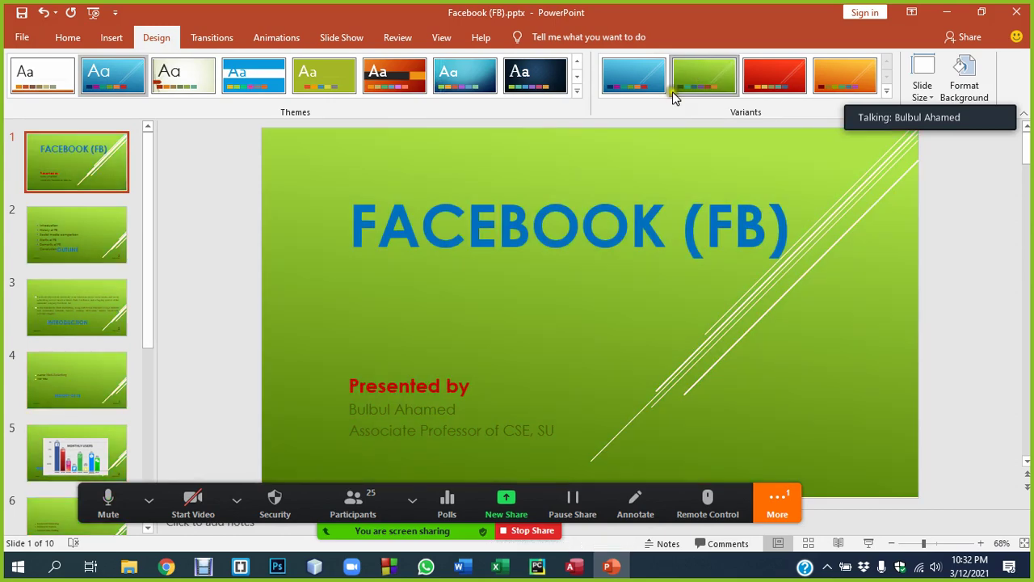
pyautogui.click(45, 255)
pyautogui.click(67, 311)
pyautogui.click(69, 147)
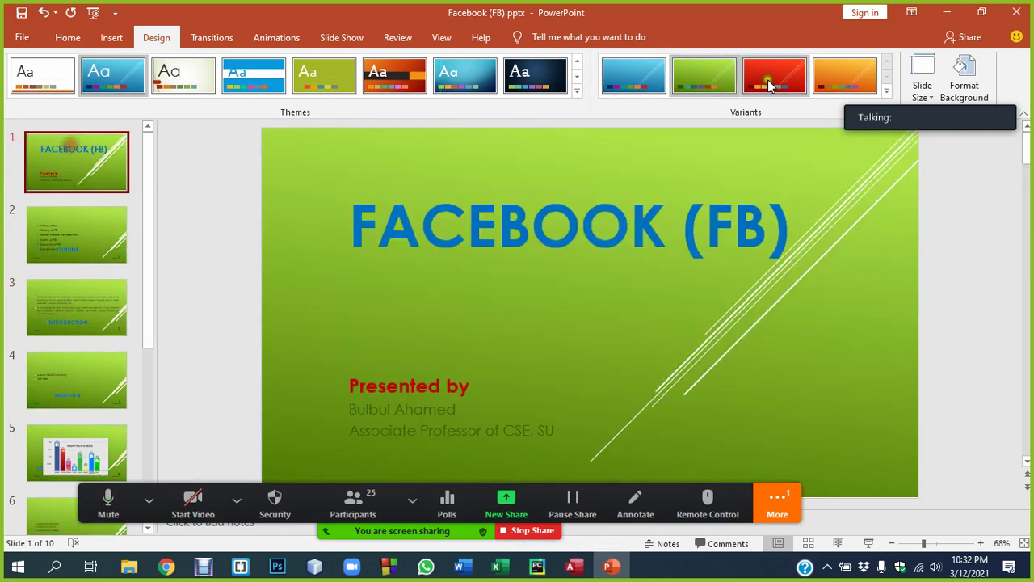
pyautogui.click(846, 81)
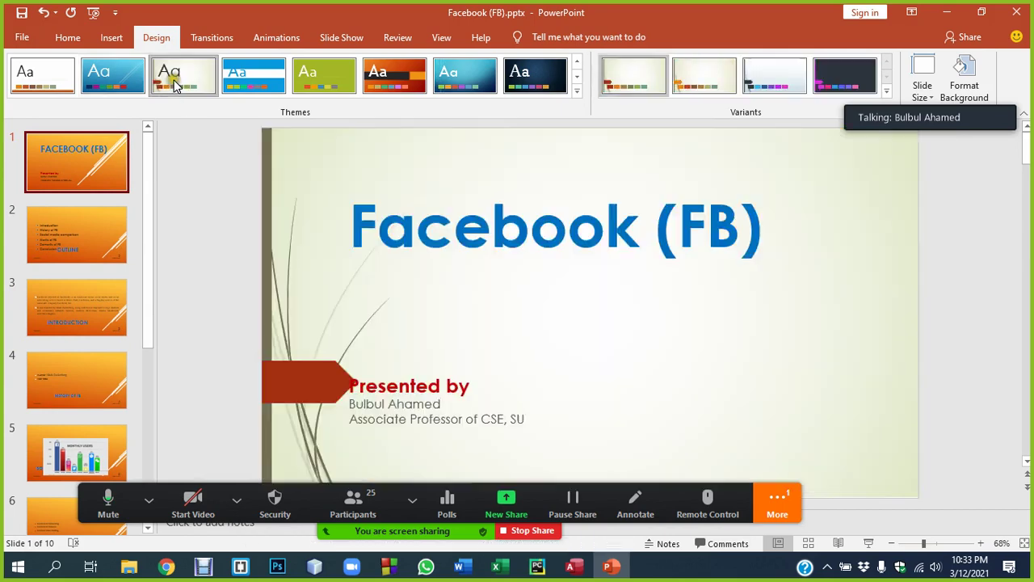
# Apply the cream theme with curving green lines and check the opening slides.
pyautogui.click(174, 84)
pyautogui.click(66, 222)
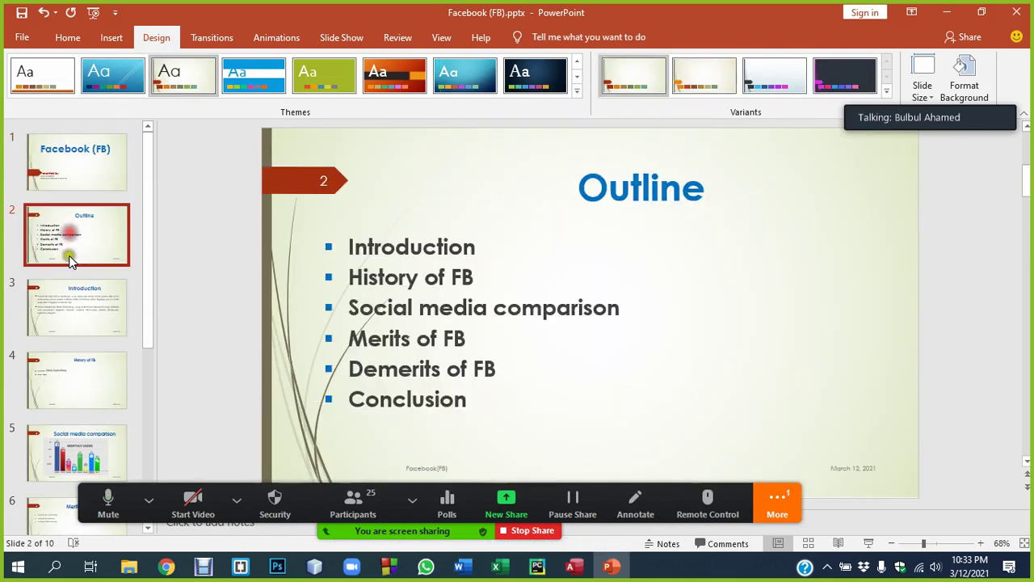
pyautogui.click(69, 300)
pyautogui.click(70, 370)
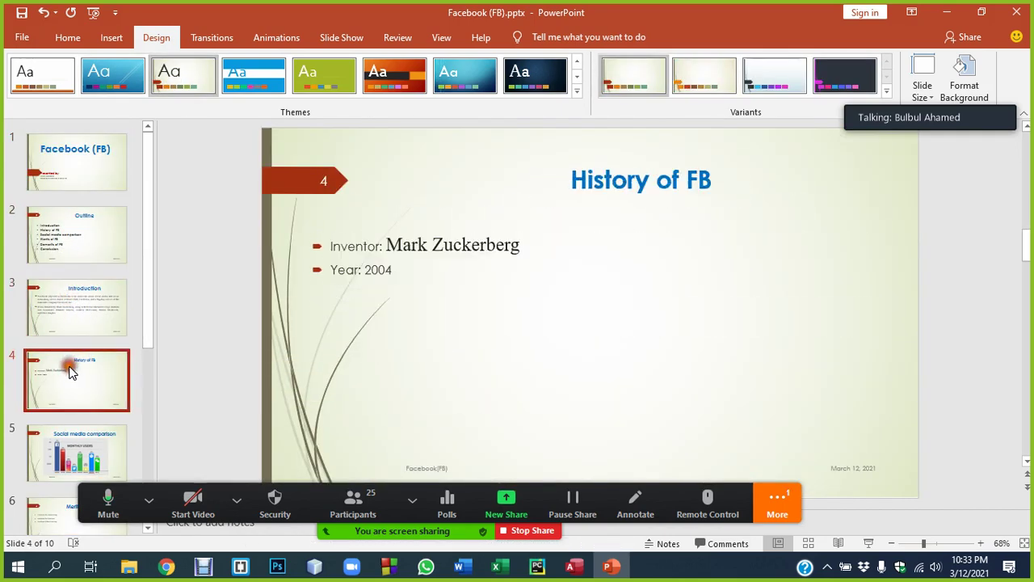
pyautogui.click(75, 300)
# Review the Social media comparison and Merits of FB slides under the cream theme.
pyautogui.scroll(-2, 78, 331)
pyautogui.click(78, 388)
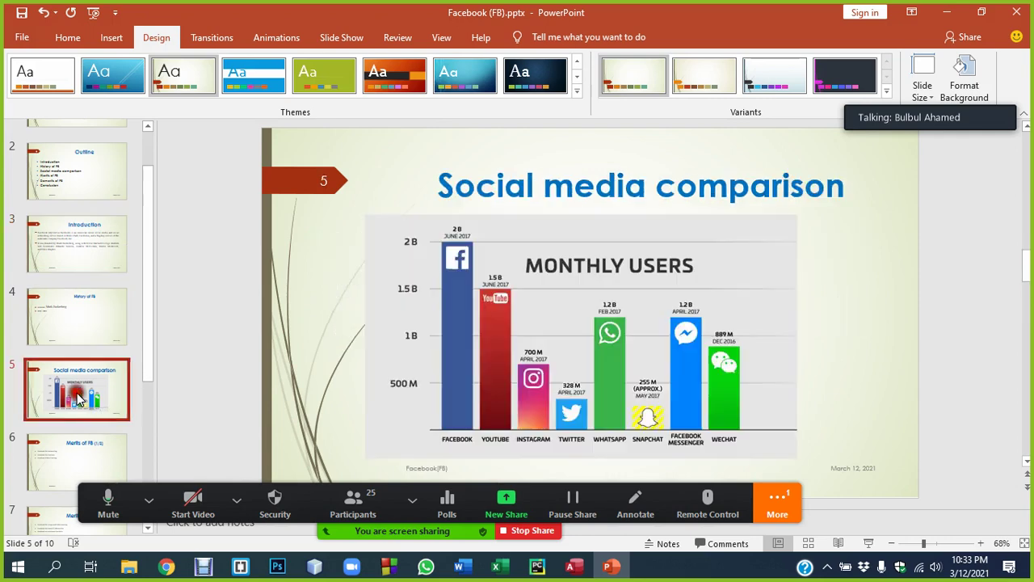
pyautogui.scroll(-1, 77, 392)
pyautogui.scroll(-1, 81, 396)
pyautogui.click(80, 392)
pyautogui.click(77, 425)
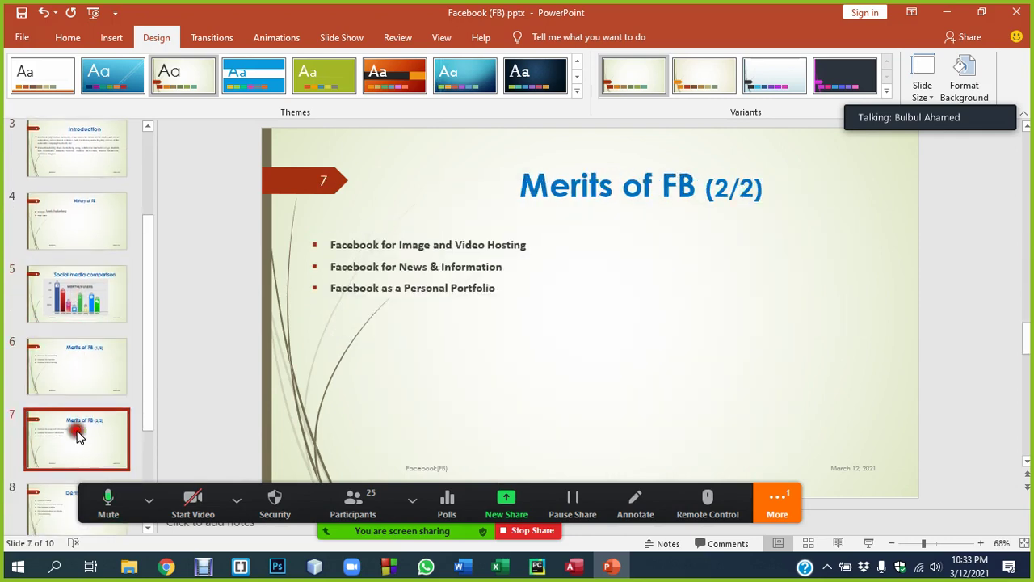
pyautogui.scroll(-1, 77, 404)
pyautogui.scroll(-1, 84, 416)
pyautogui.scroll(1, 243, 274)
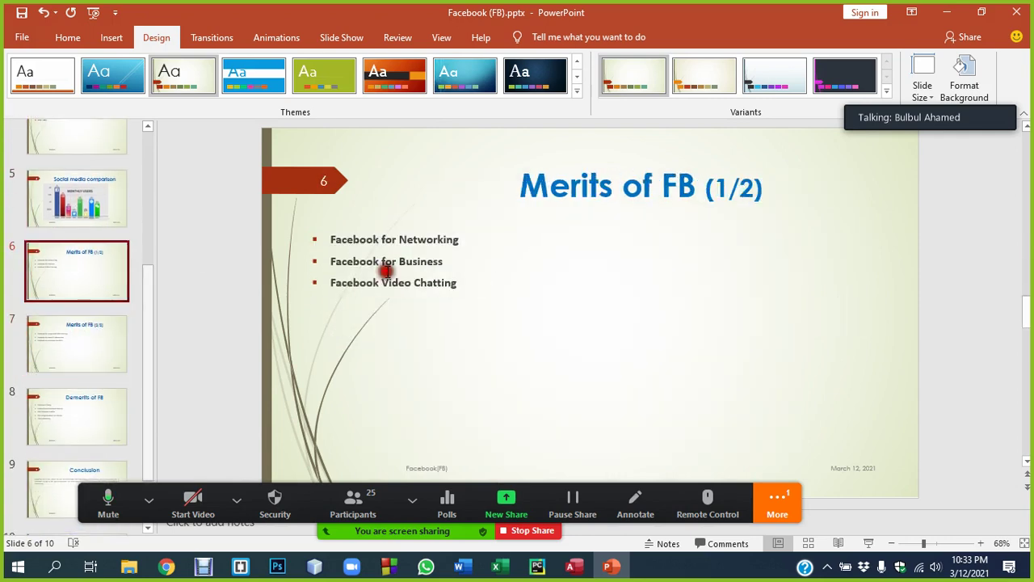
pyautogui.click(388, 267)
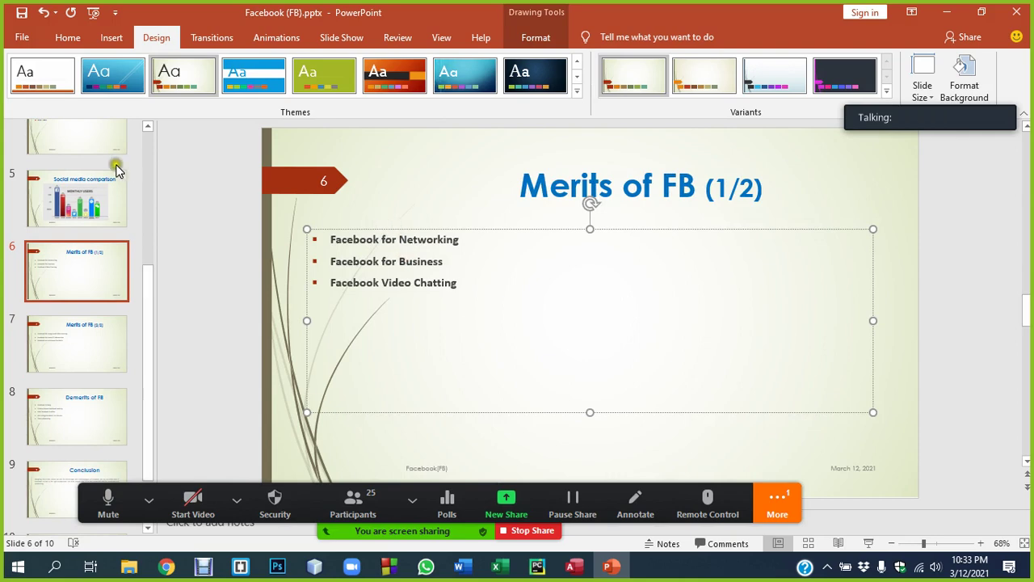
pyautogui.scroll(2, 115, 169)
pyautogui.scroll(2, 116, 226)
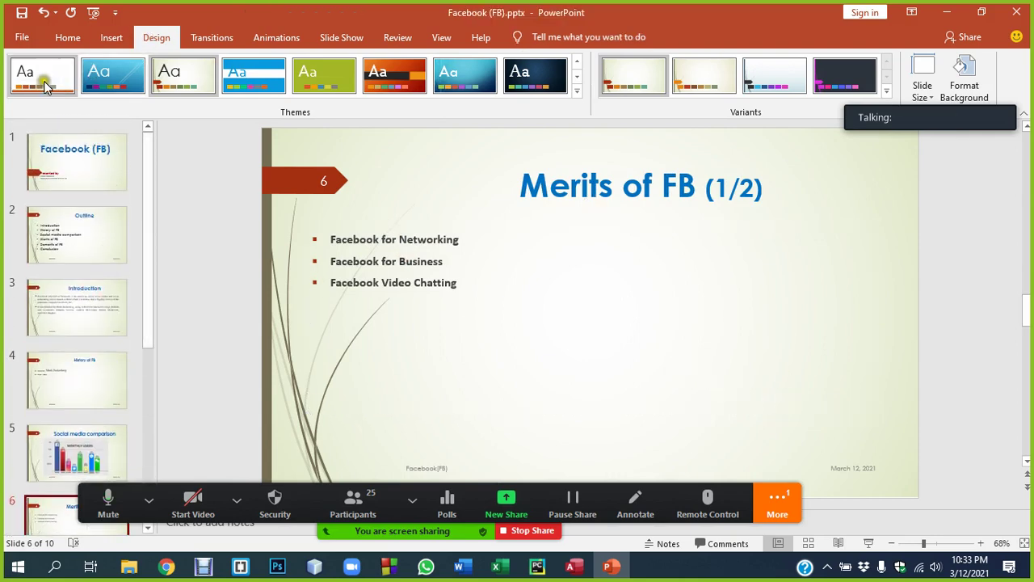
pyautogui.click(886, 92)
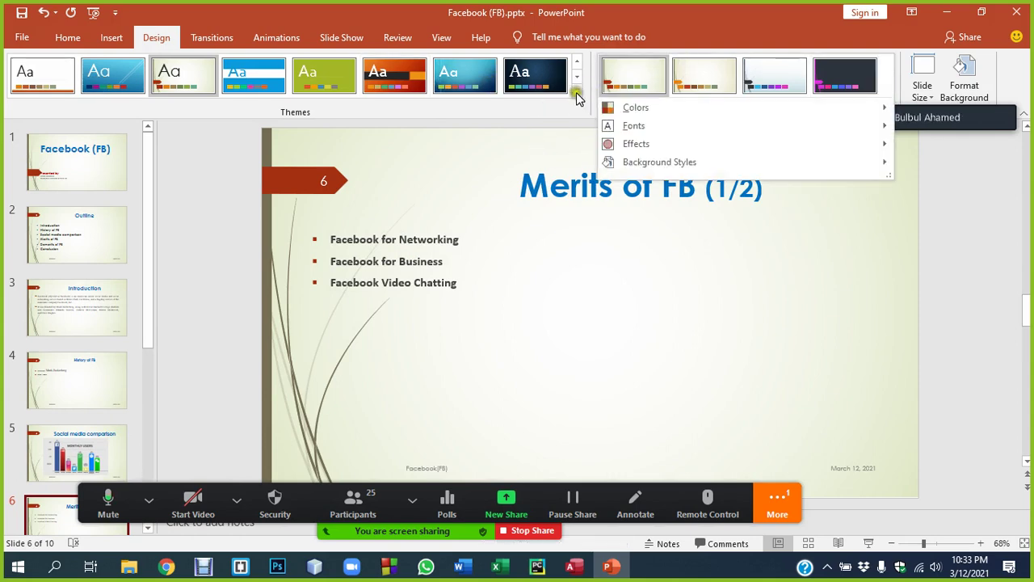
# Revert all slides to the plain white Office Theme.
pyautogui.click(577, 94)
pyautogui.click(577, 94)
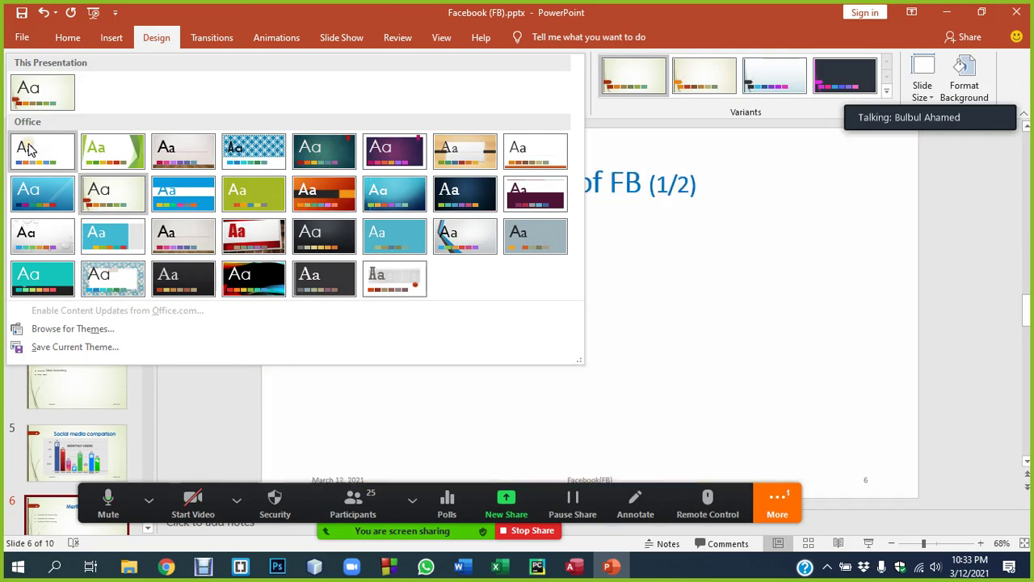
pyautogui.click(29, 152)
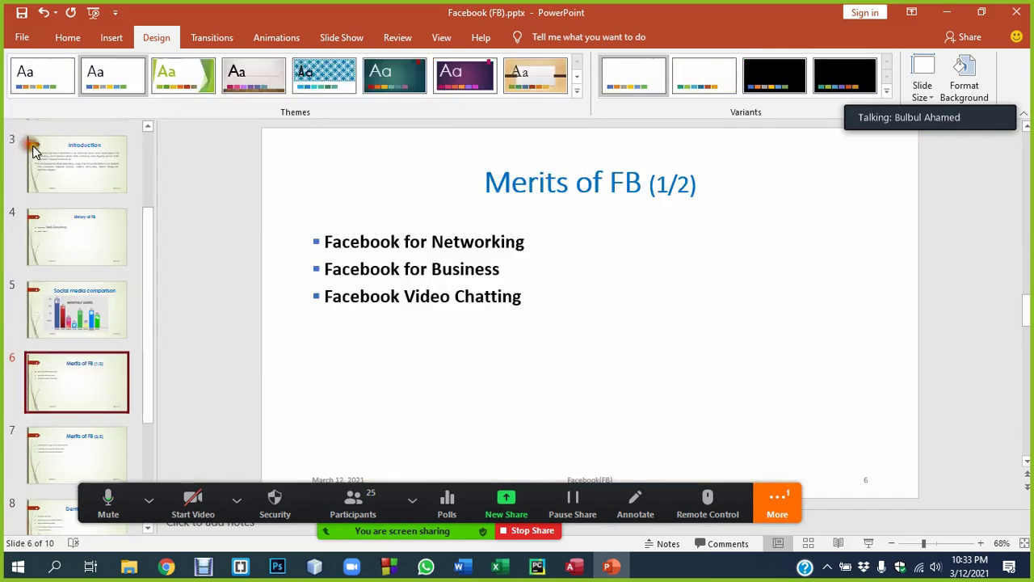
pyautogui.click(67, 176)
pyautogui.click(53, 229)
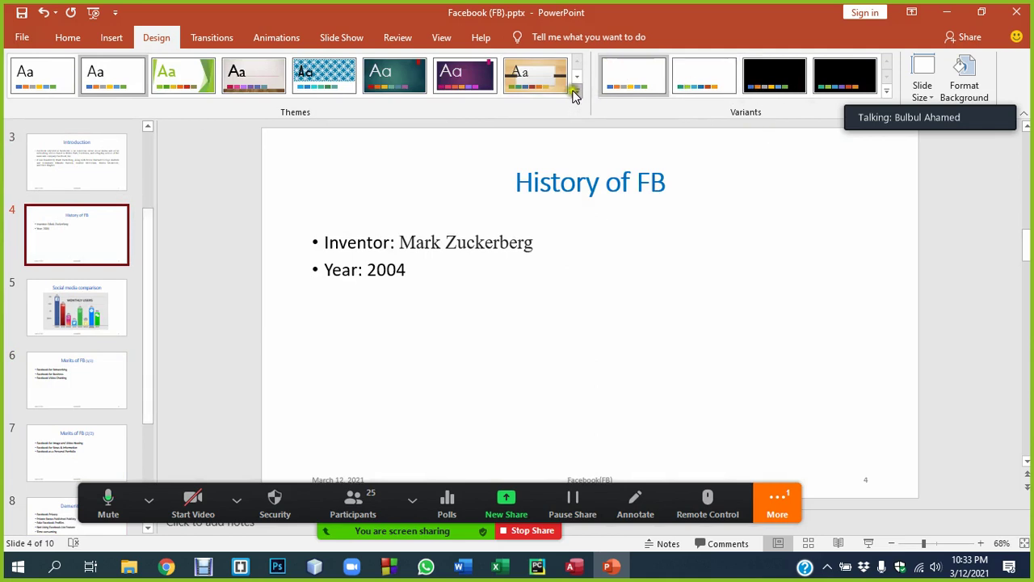
# Apply the grey water-droplet theme and return to the Facebook (FB) title slide.
pyautogui.click(575, 92)
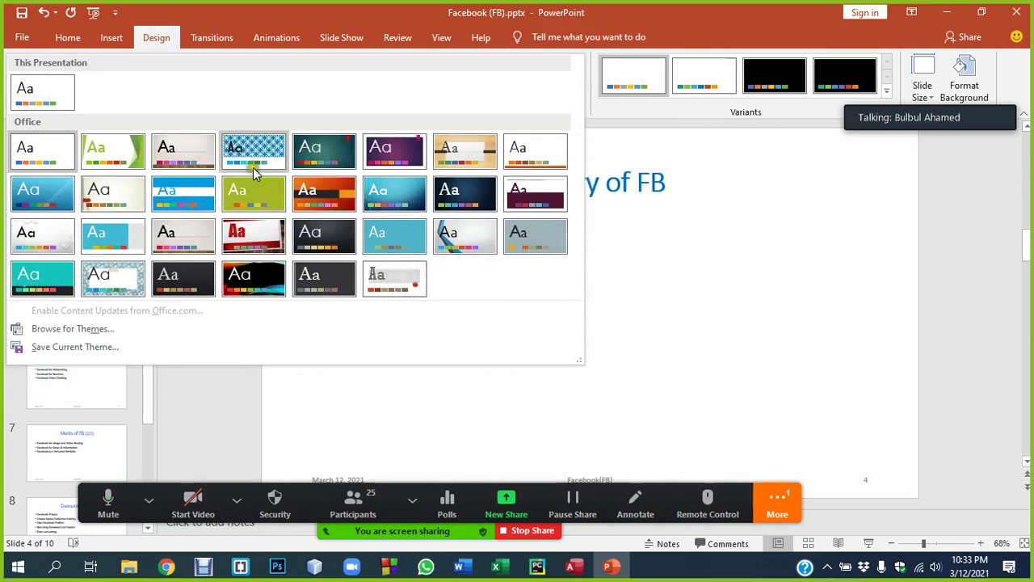
pyautogui.click(36, 233)
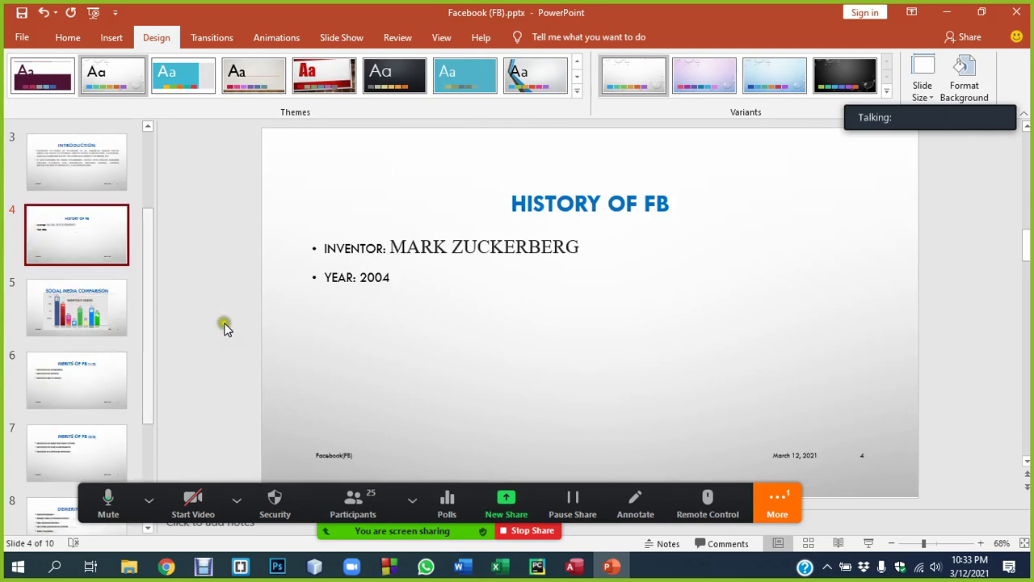
pyautogui.click(81, 158)
pyautogui.scroll(1, 71, 197)
pyautogui.scroll(1, 71, 209)
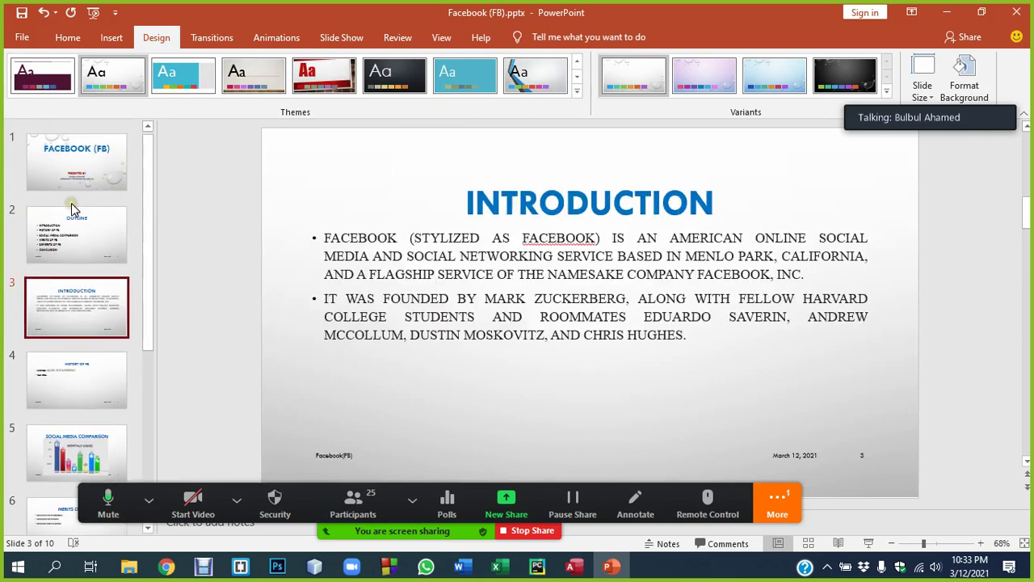
pyautogui.click(75, 172)
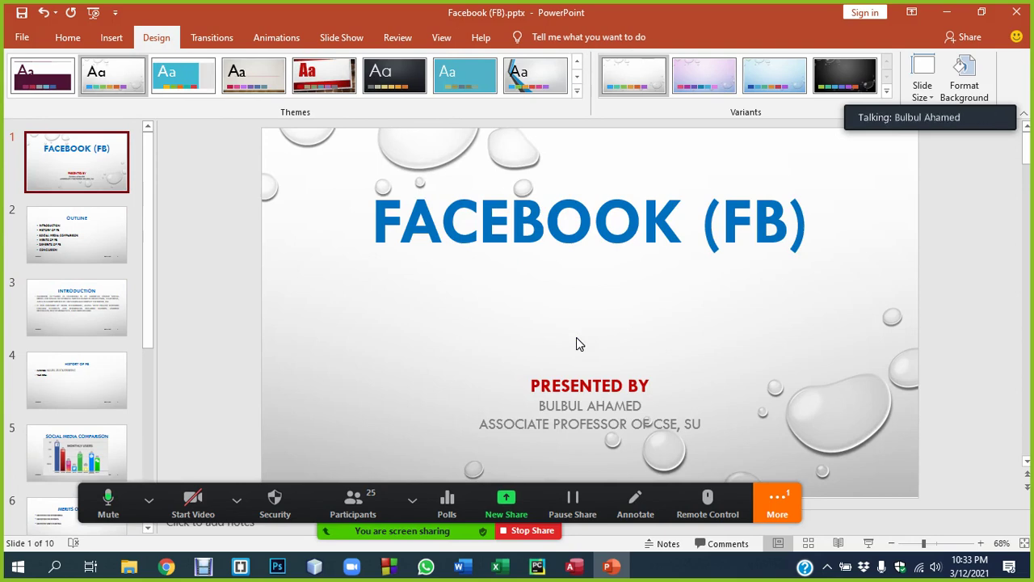
# Run the slide show from the title slide through to the end, then return to Normal view.
pyautogui.press('F5')
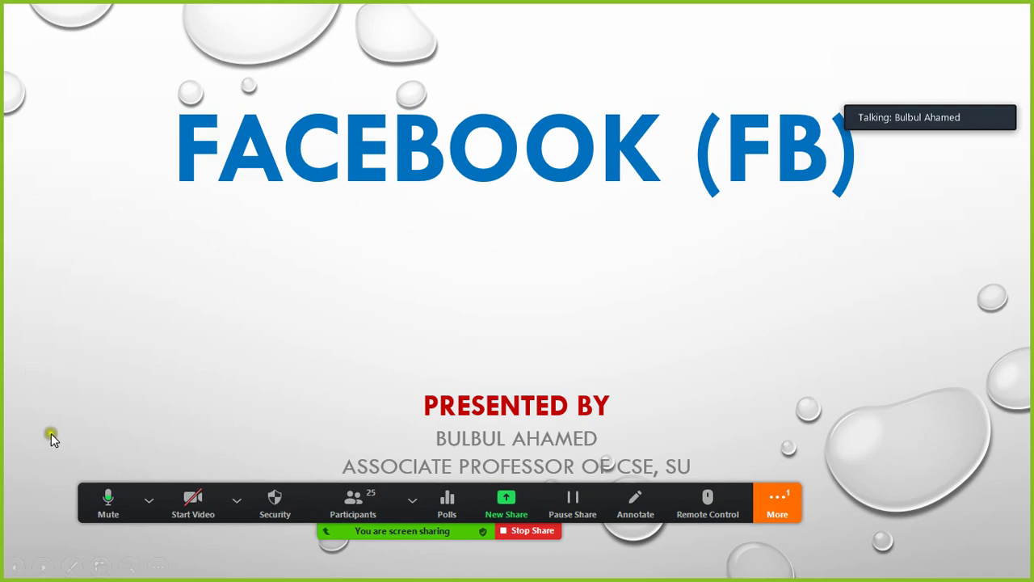
pyautogui.moveTo(86, 494); pyautogui.dragTo(131, 36)
pyautogui.click(310, 311)
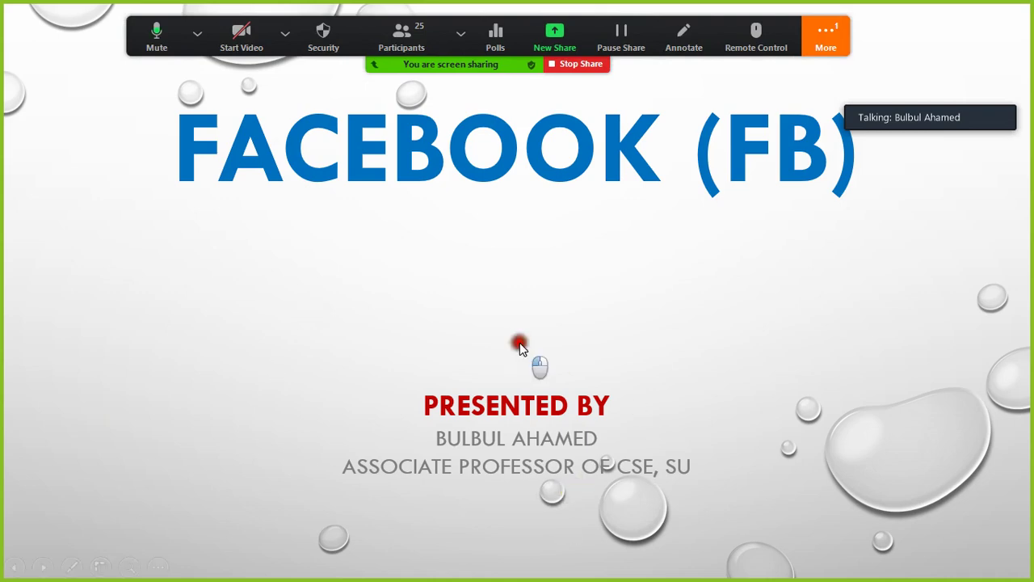
pyautogui.press('Right')
pyautogui.press('Right')
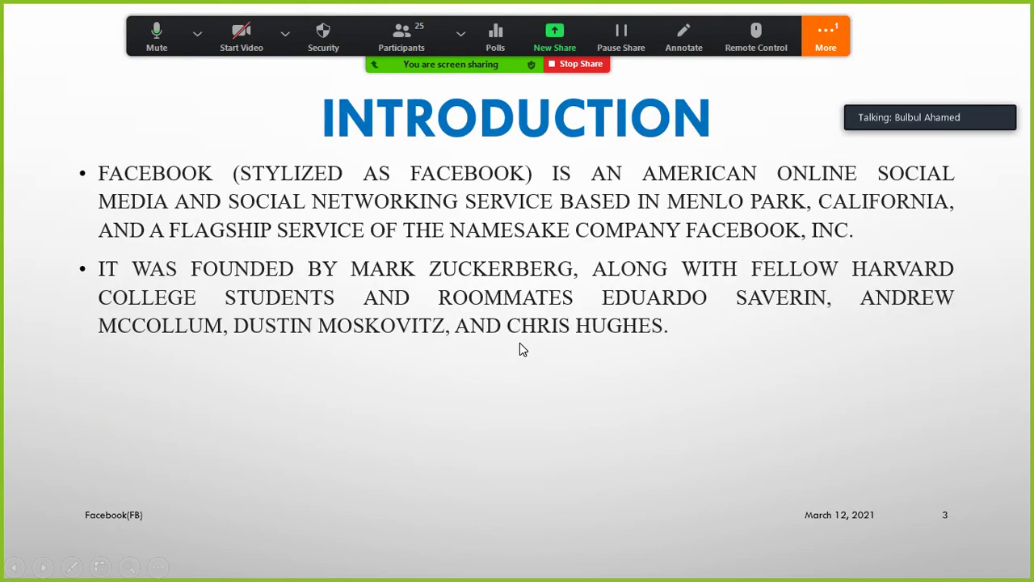
pyautogui.press('Right')
pyautogui.press('Right')
pyautogui.press('Right')
pyautogui.press('Right')
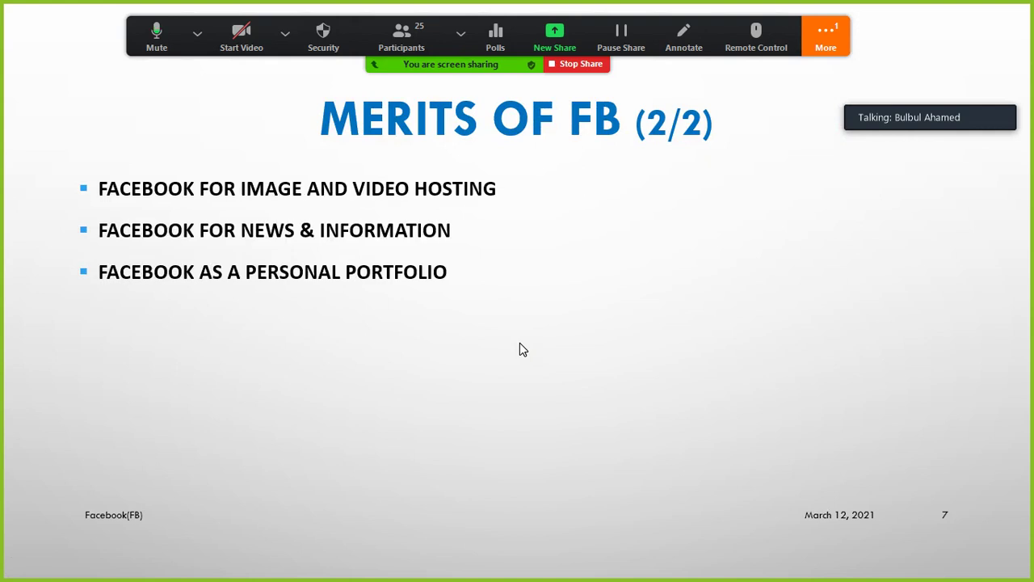
pyautogui.press('Right')
pyautogui.press('Right')
pyautogui.press('Right')
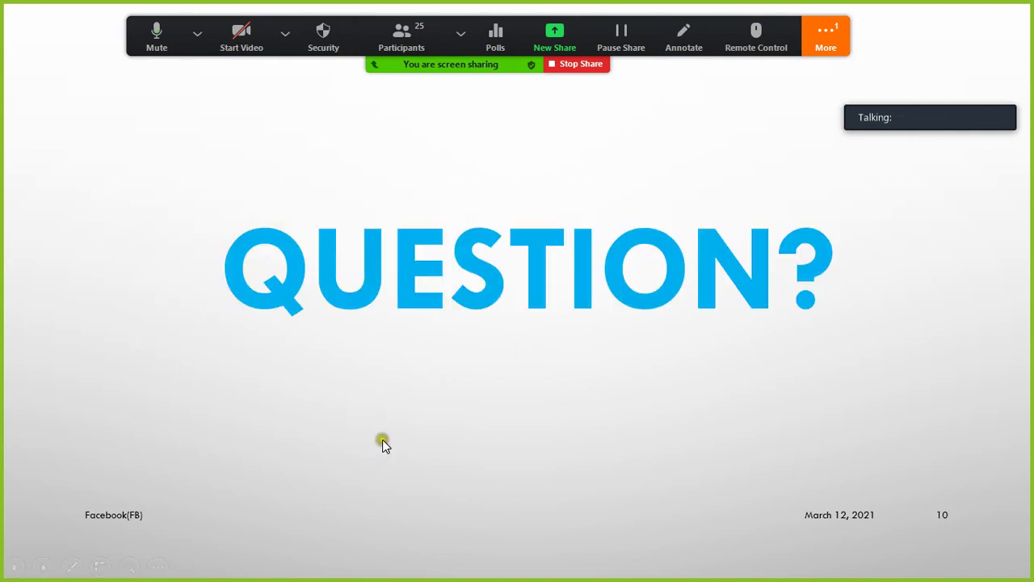
pyautogui.click(399, 387)
pyautogui.click(398, 387)
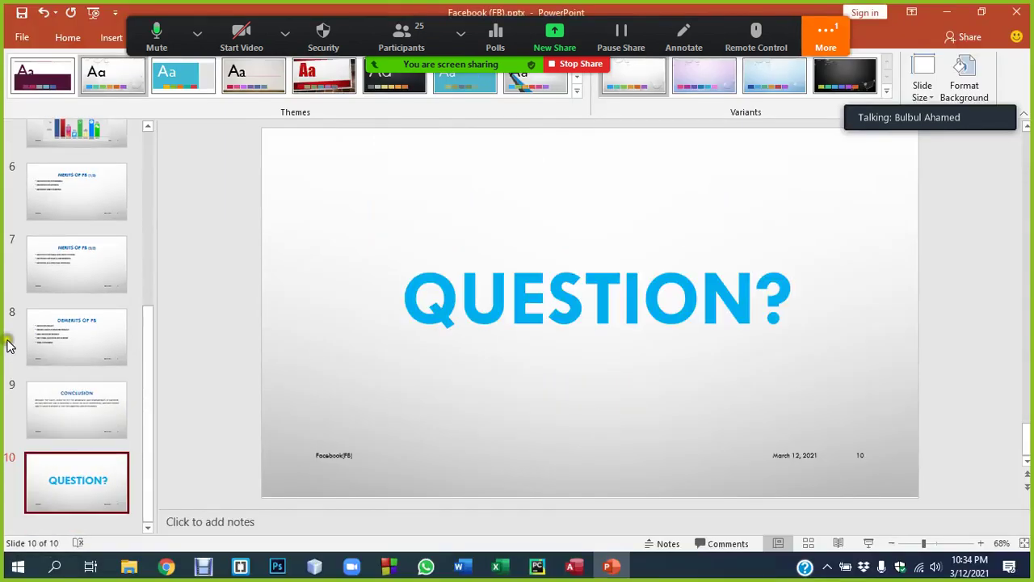
pyautogui.scroll(3, 76, 324)
# Select the FACEBOOK (FB) title slide and show its transition settings, which are currently set to None.
pyautogui.scroll(5, 76, 323)
pyautogui.click(96, 151)
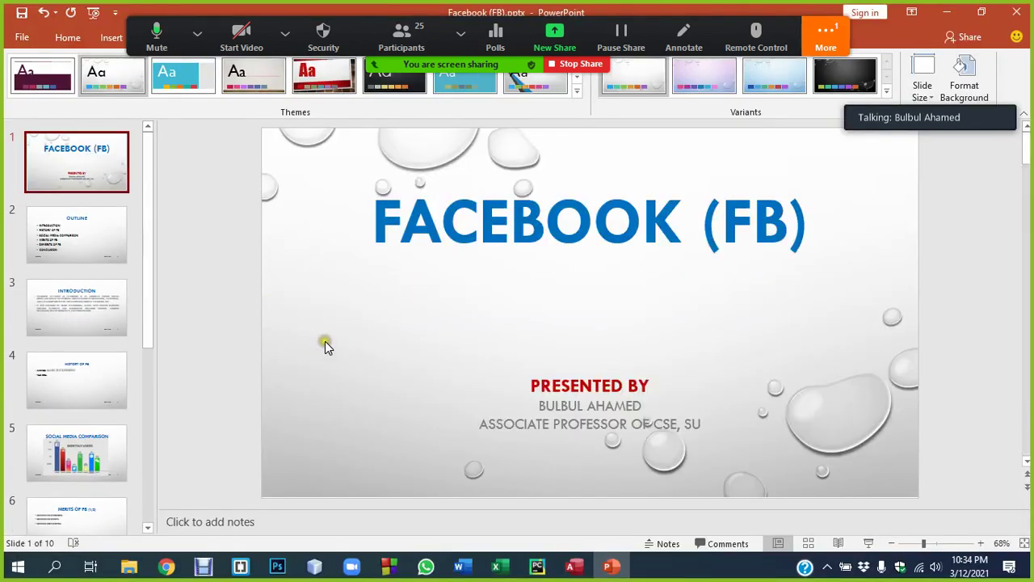
pyautogui.click(285, 32)
pyautogui.click(132, 31)
pyautogui.moveTo(132, 31); pyautogui.dragTo(295, 473)
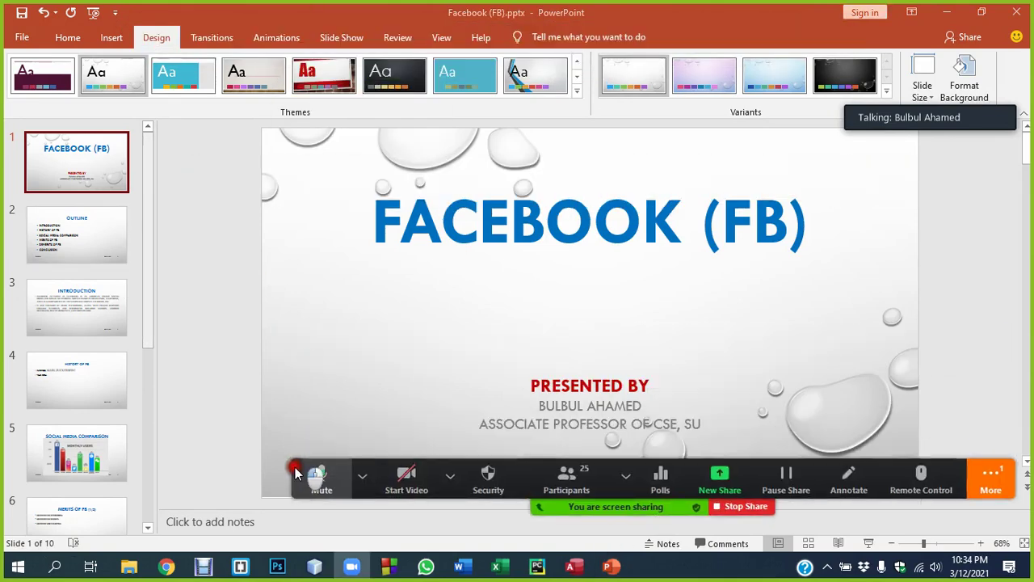
pyautogui.click(75, 242)
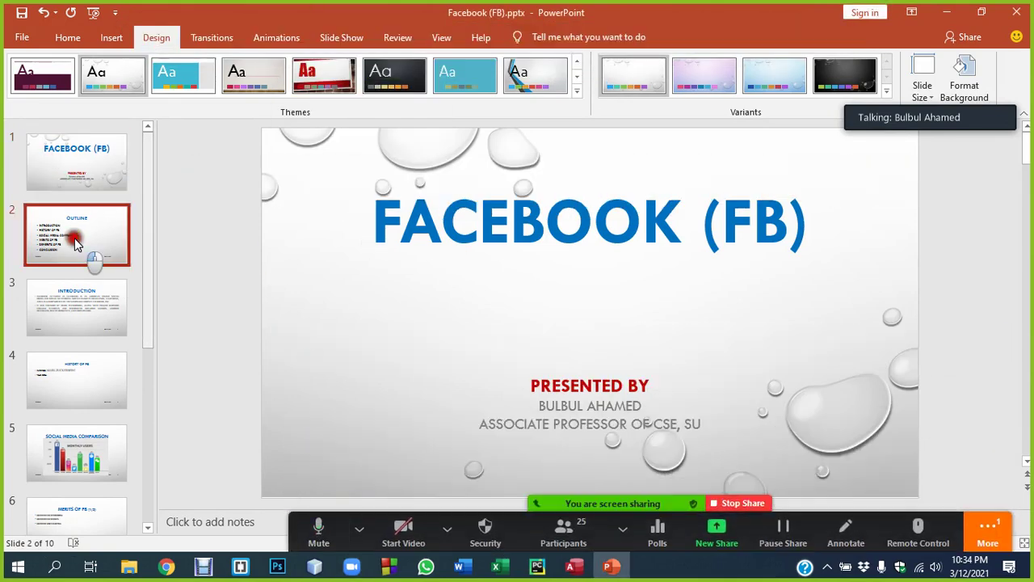
pyautogui.click(68, 172)
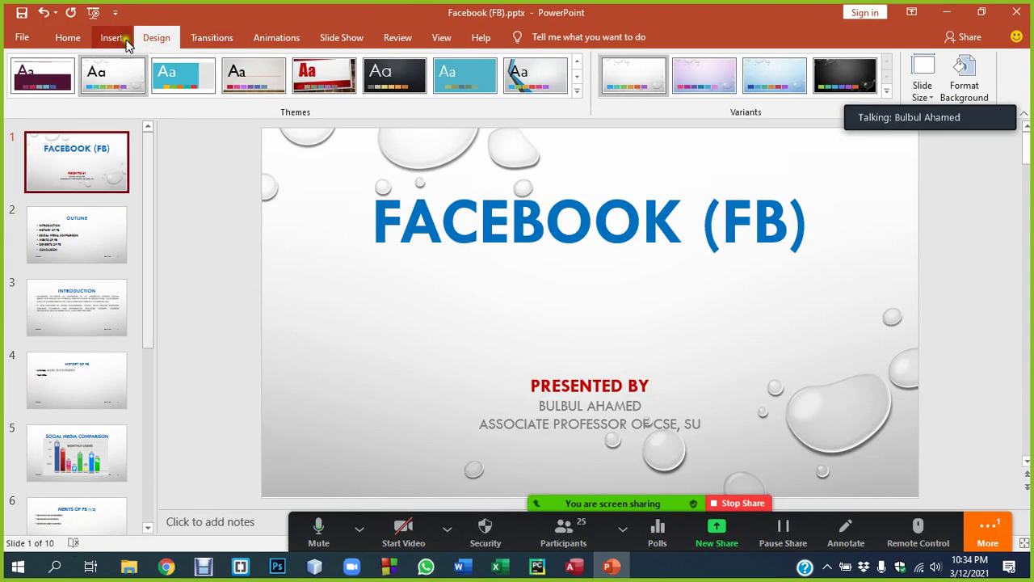
pyautogui.click(212, 37)
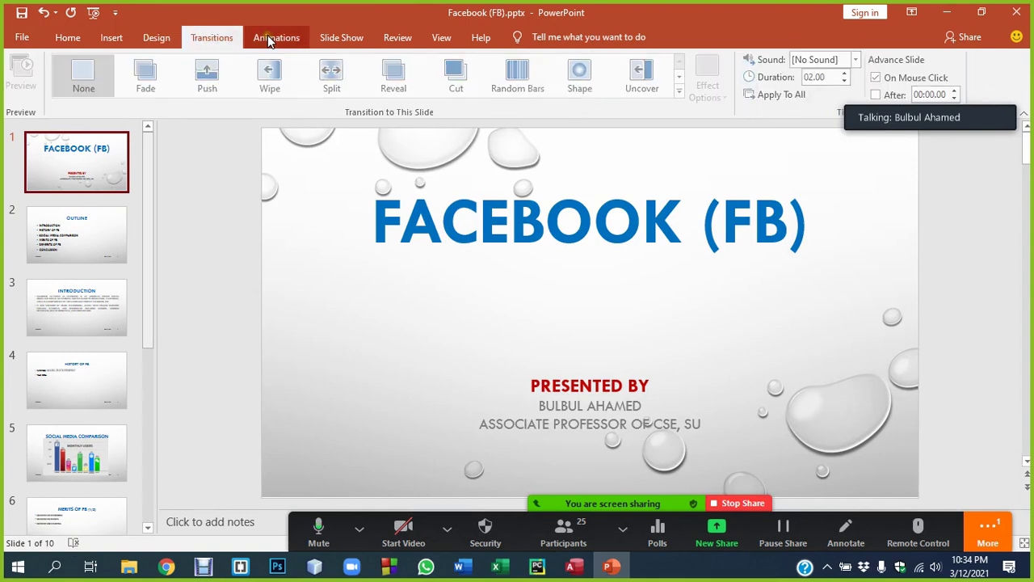
pyautogui.click(270, 39)
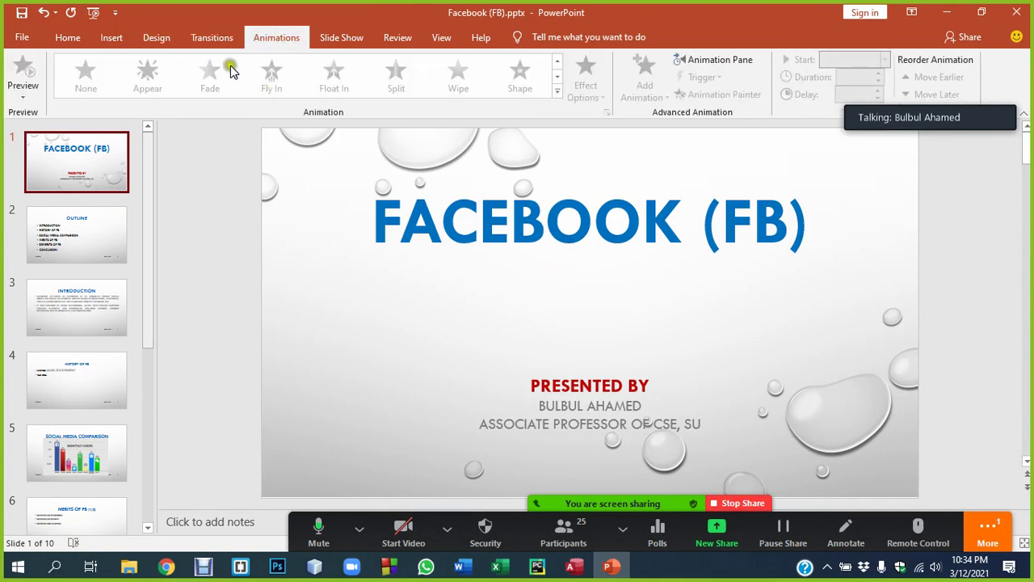
pyautogui.click(212, 38)
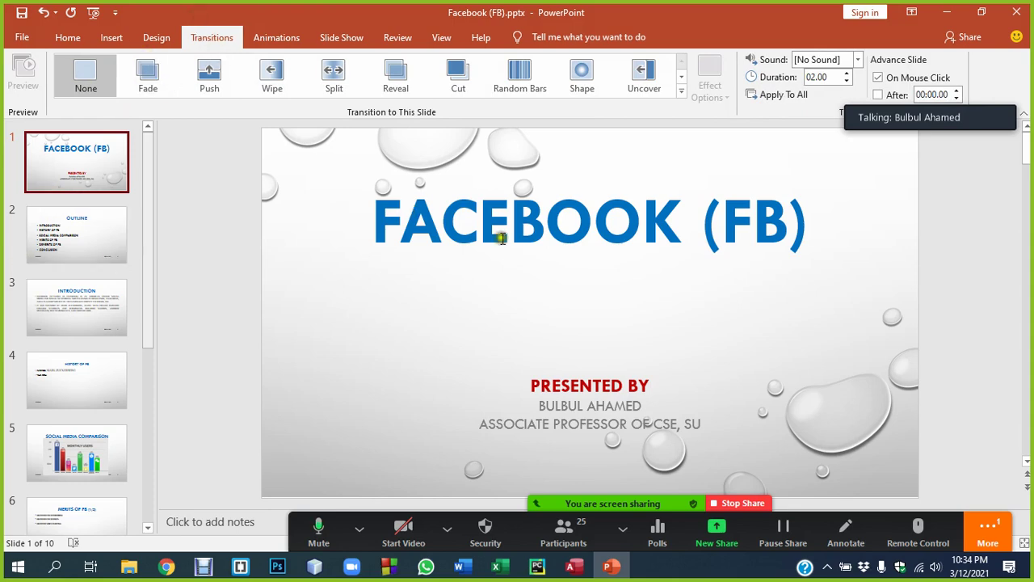
# Look over the OUTLINE and INTRODUCTION slides, then return to the title slide.
pyautogui.click(499, 235)
pyautogui.click(64, 232)
pyautogui.click(69, 298)
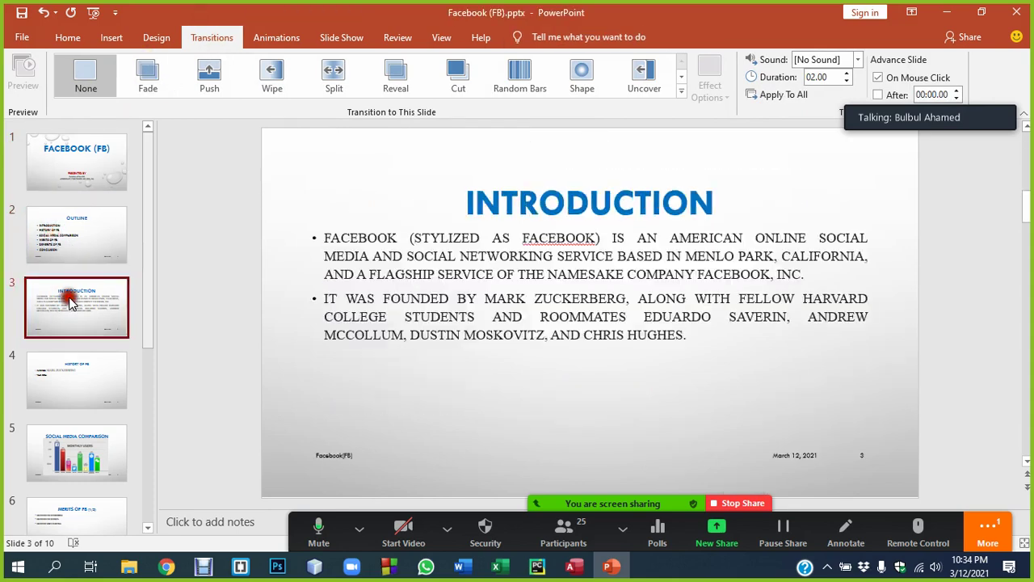
pyautogui.click(68, 233)
pyautogui.click(73, 156)
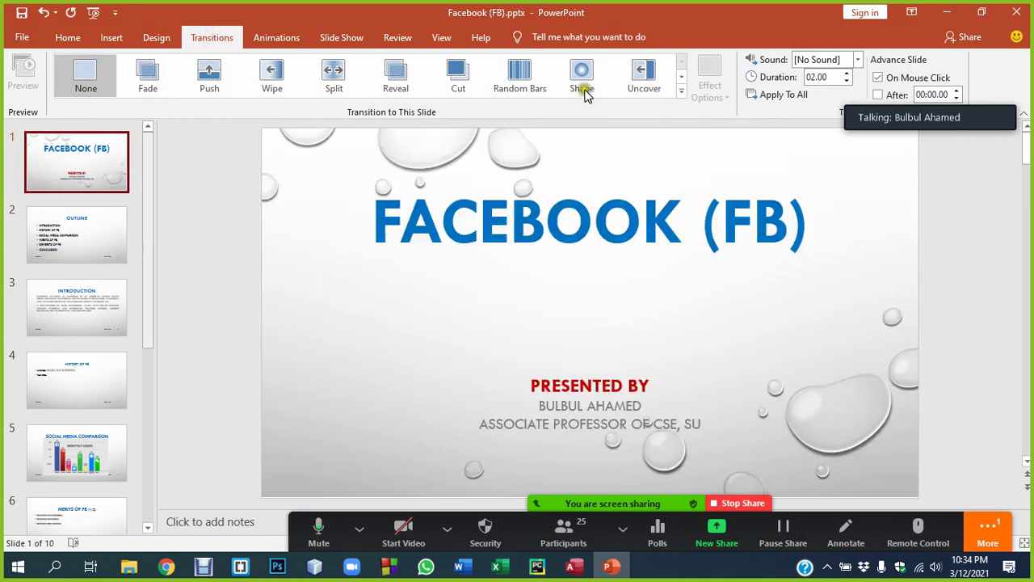
# Try Box on the title slide, then switch it to Doors at 01.40 and preview it.
pyautogui.click(680, 93)
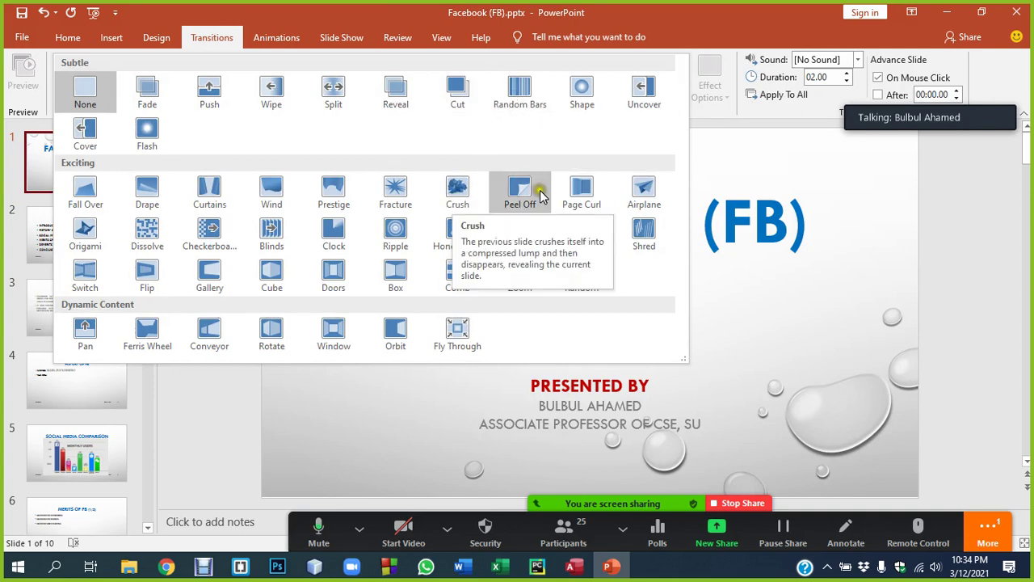
pyautogui.click(396, 273)
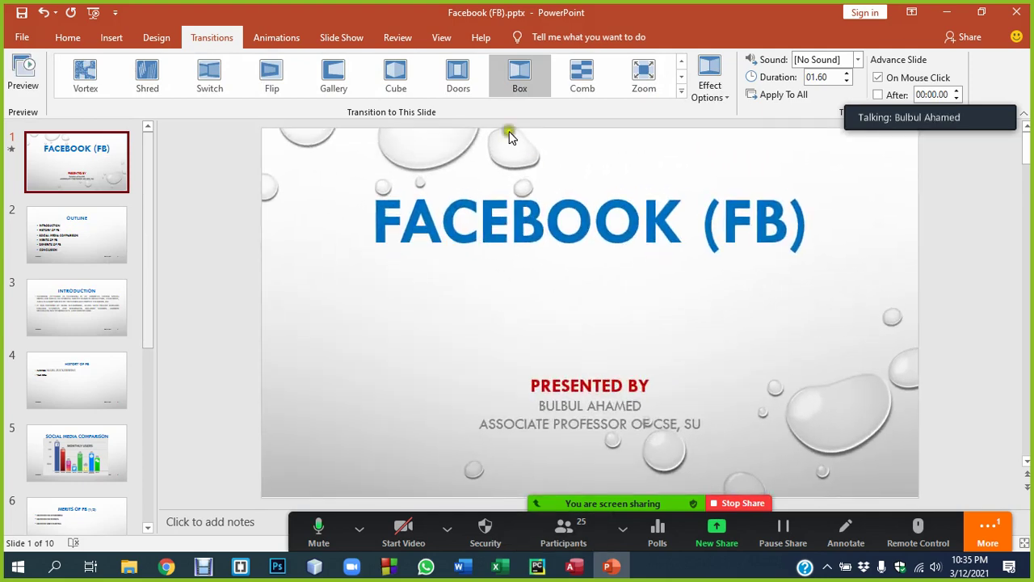
pyautogui.click(468, 81)
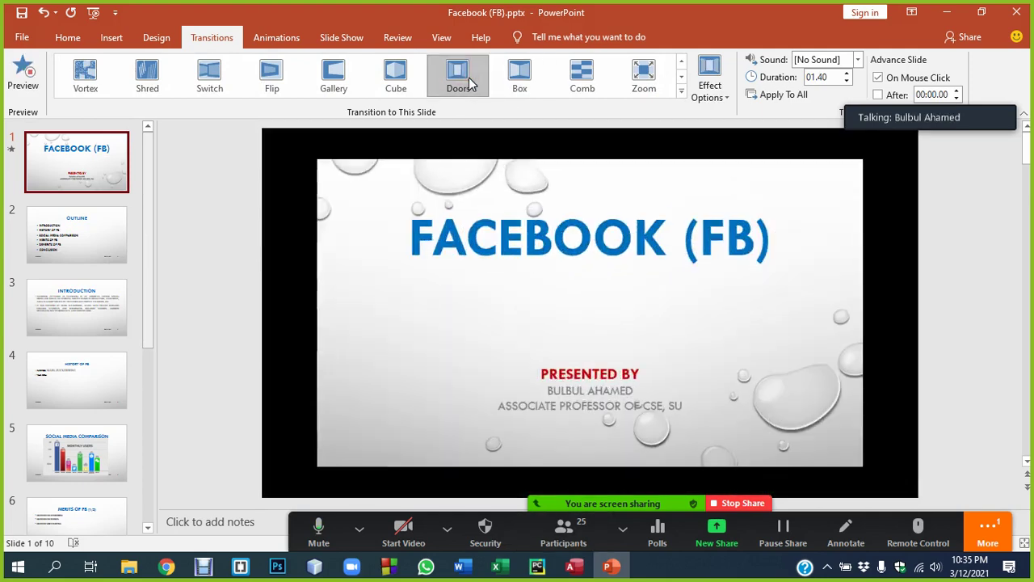
pyautogui.click(468, 81)
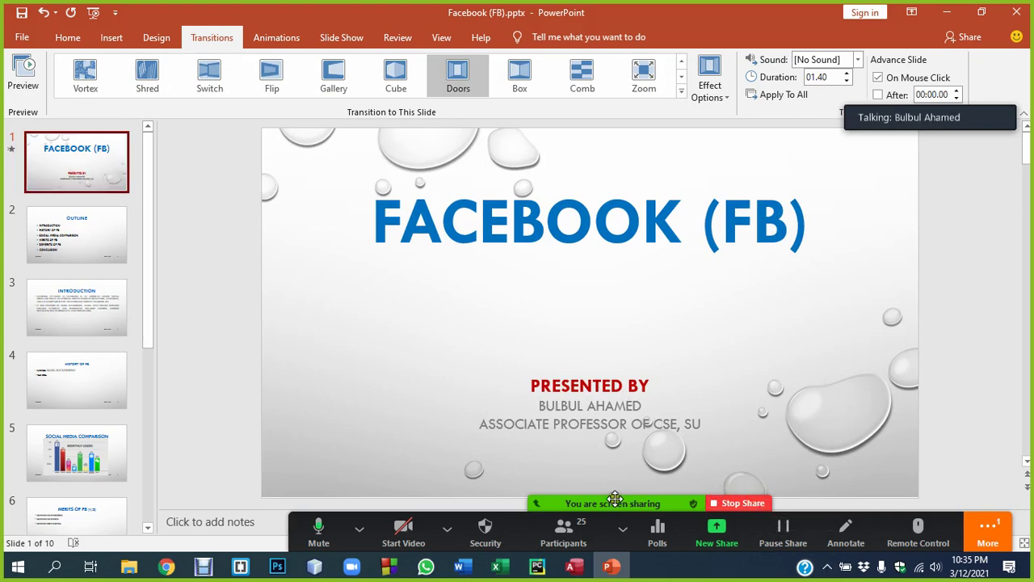
# Test the title slide's Doors transition in several short slideshow runs.
pyautogui.press('F5')
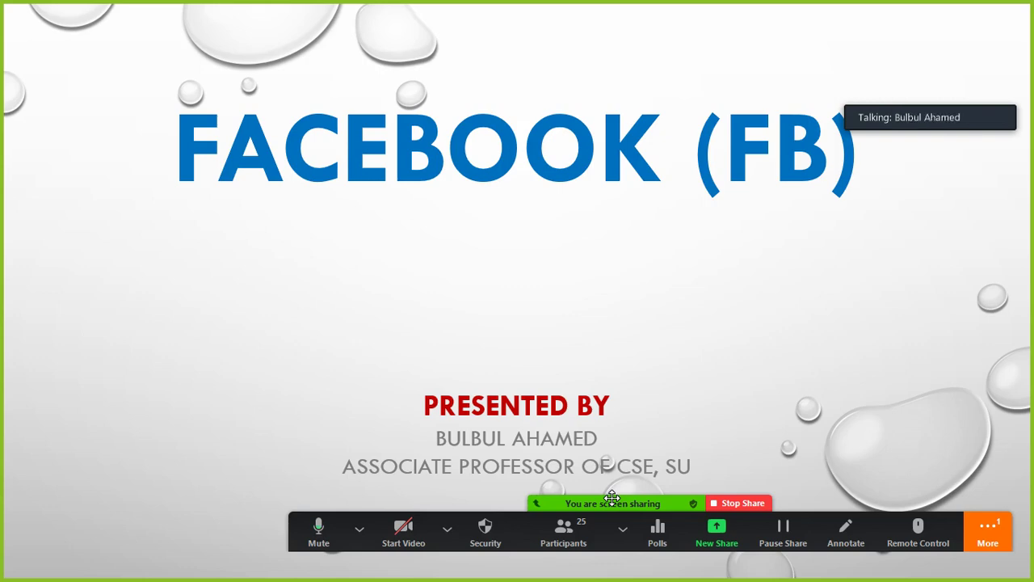
pyautogui.press('Escape')
pyautogui.press('F5')
pyautogui.press('Right')
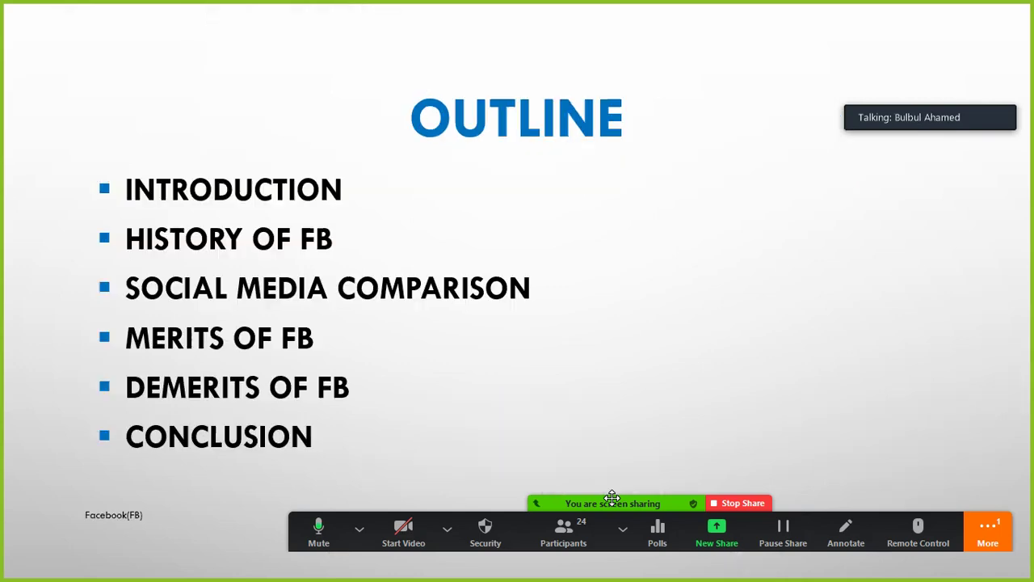
pyautogui.press('Left')
pyautogui.press('Right')
pyautogui.press('Right')
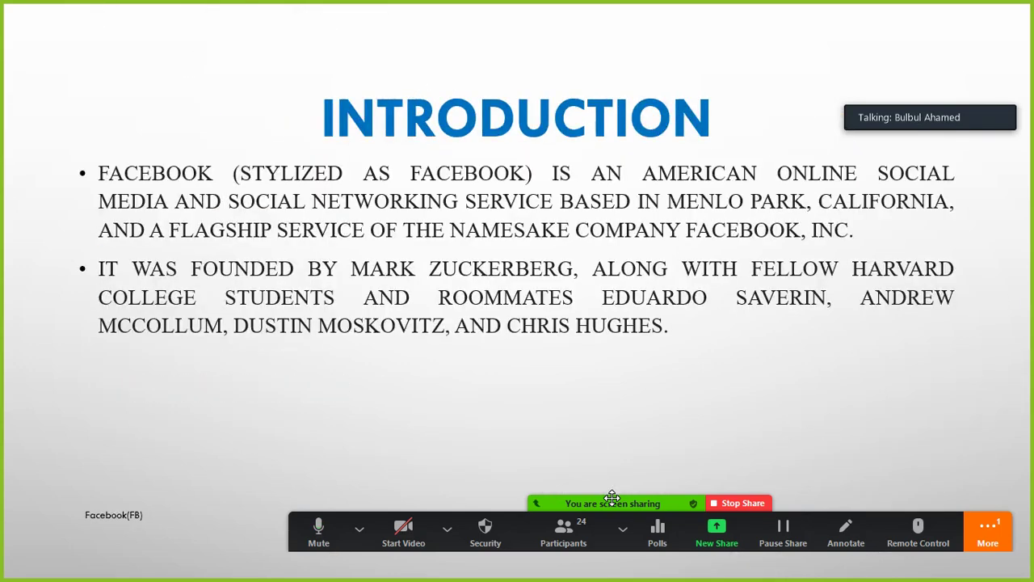
pyautogui.press('Left')
pyautogui.press('Left')
pyautogui.press('Escape')
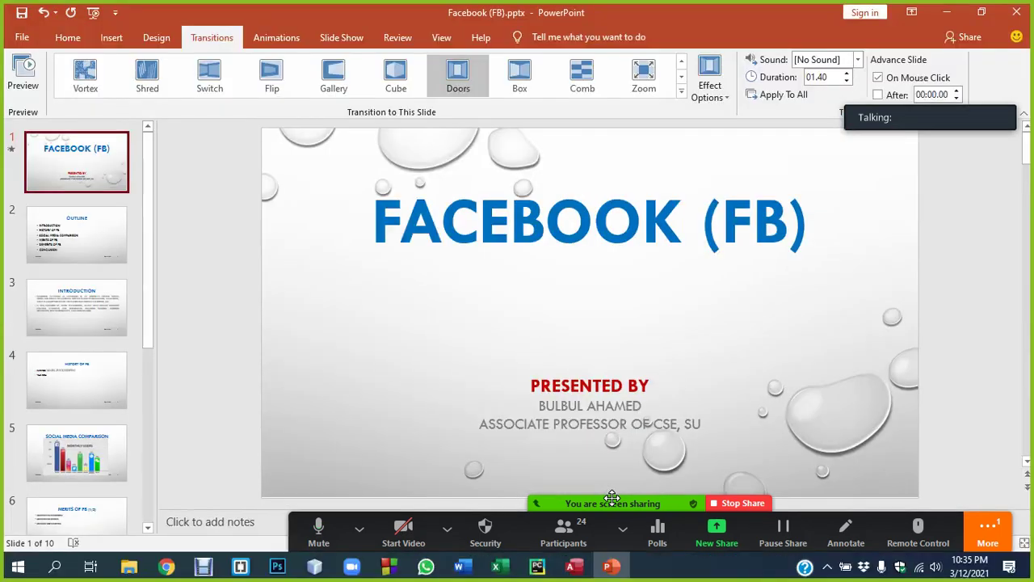
pyautogui.press('F5')
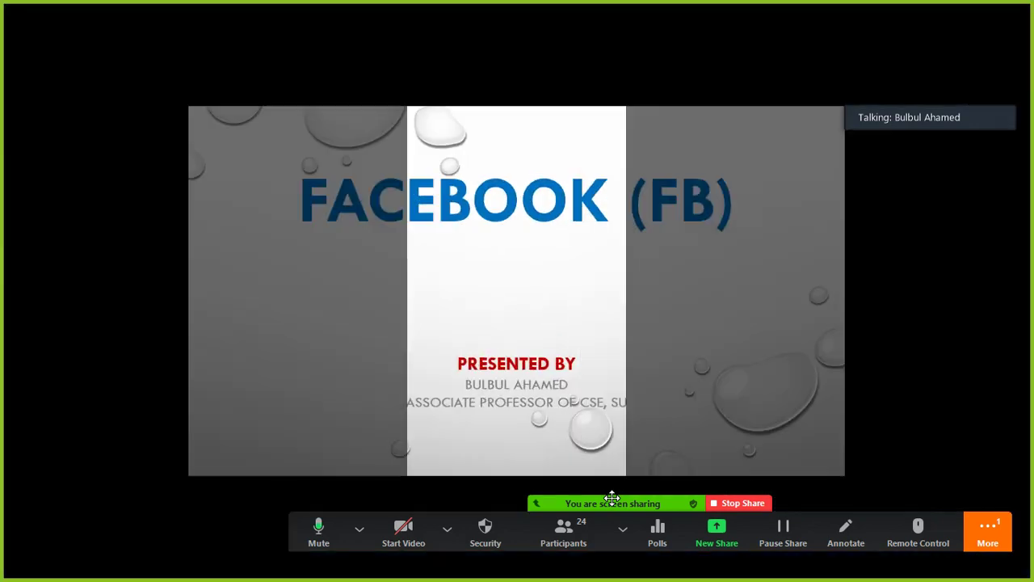
pyautogui.press('Escape')
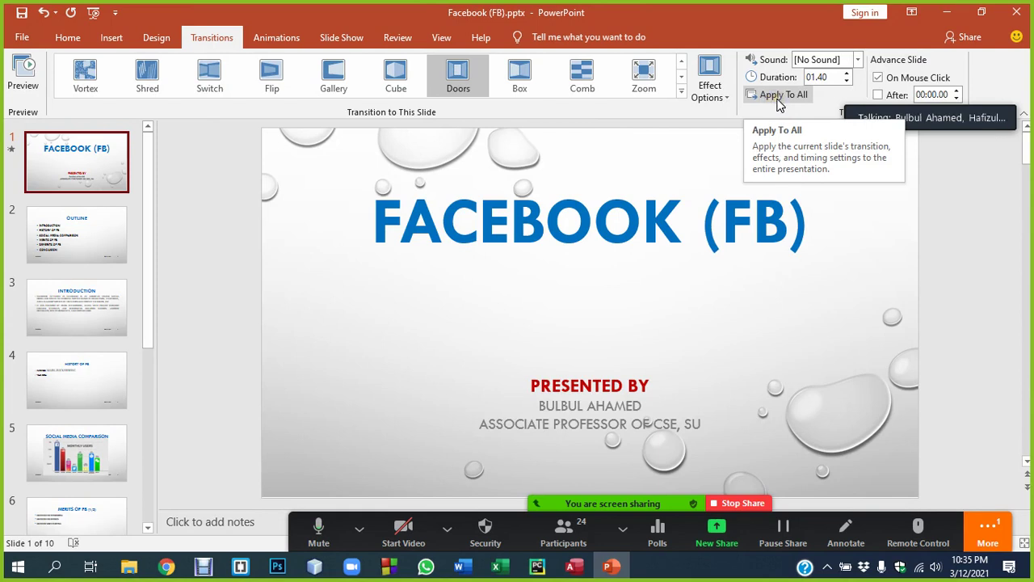
# Apply Doors to all slides and step through the show to MERITS OF FB (2/2).
pyautogui.click(777, 102)
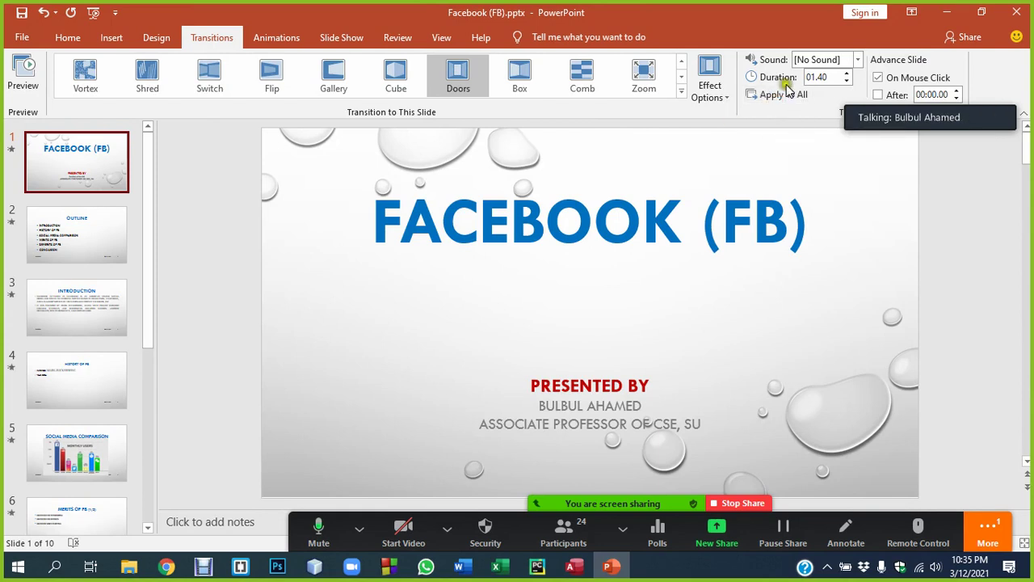
pyautogui.press('F5')
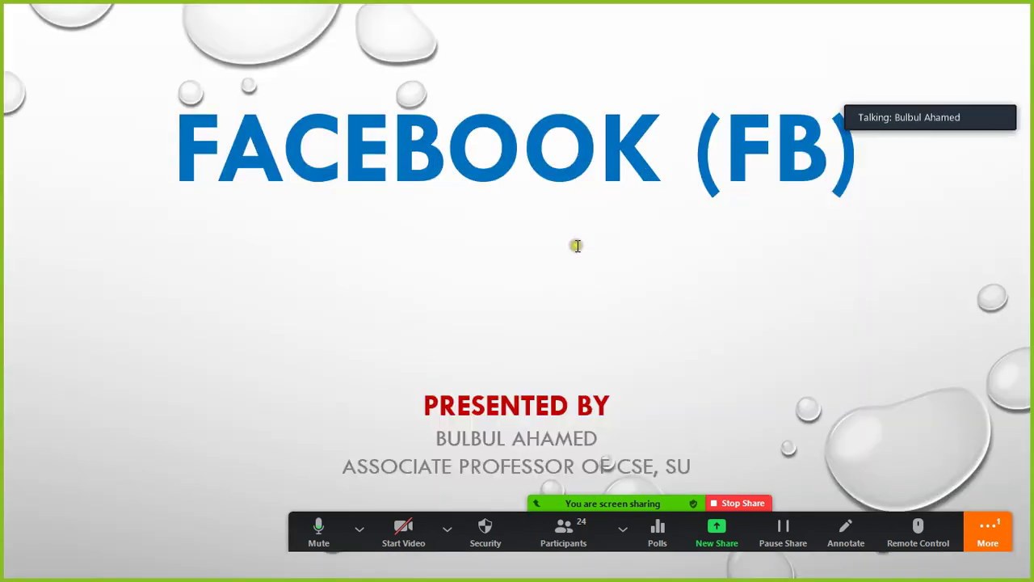
pyautogui.click(578, 244)
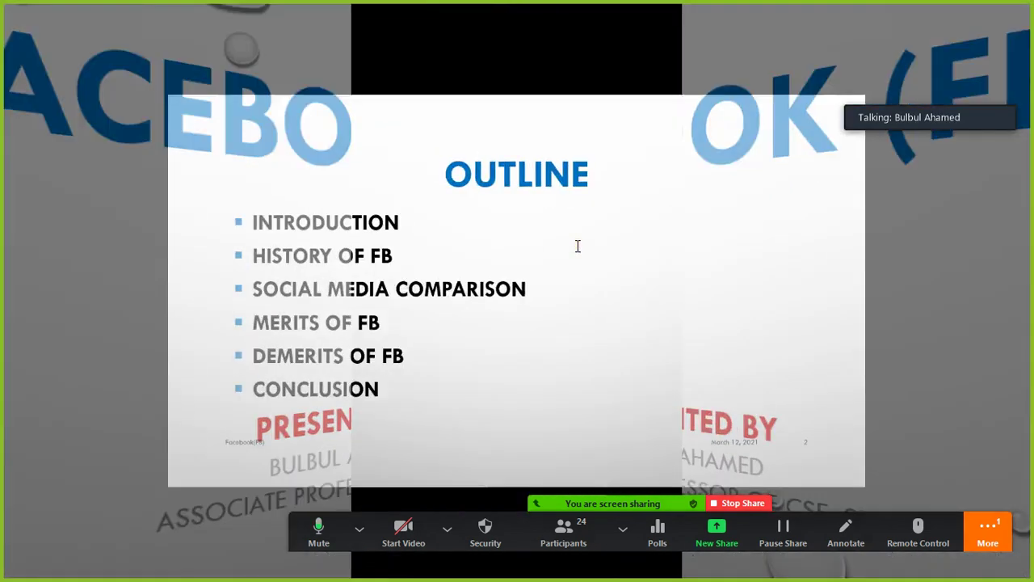
pyautogui.click(578, 246)
pyautogui.click(577, 245)
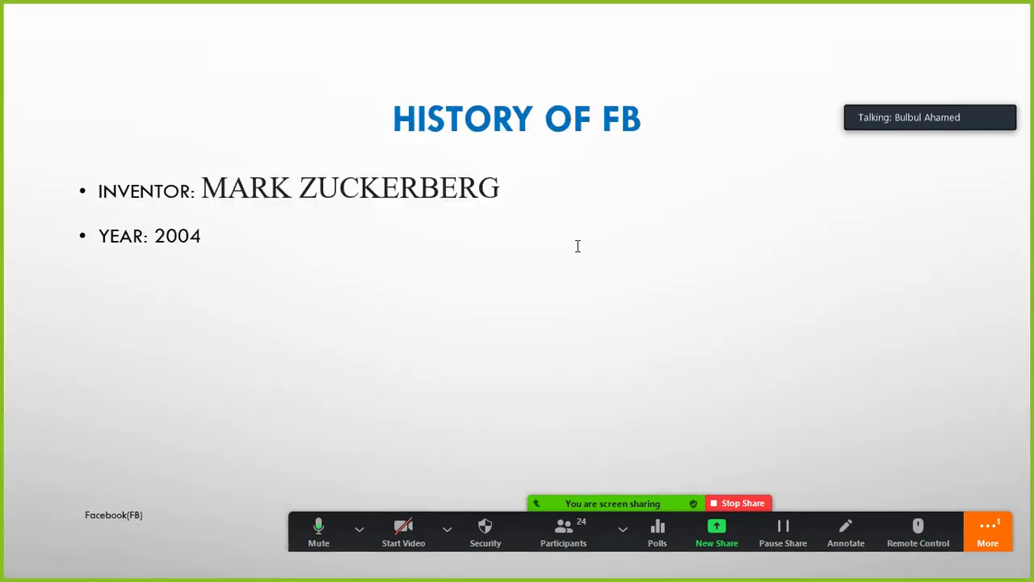
pyautogui.click(578, 246)
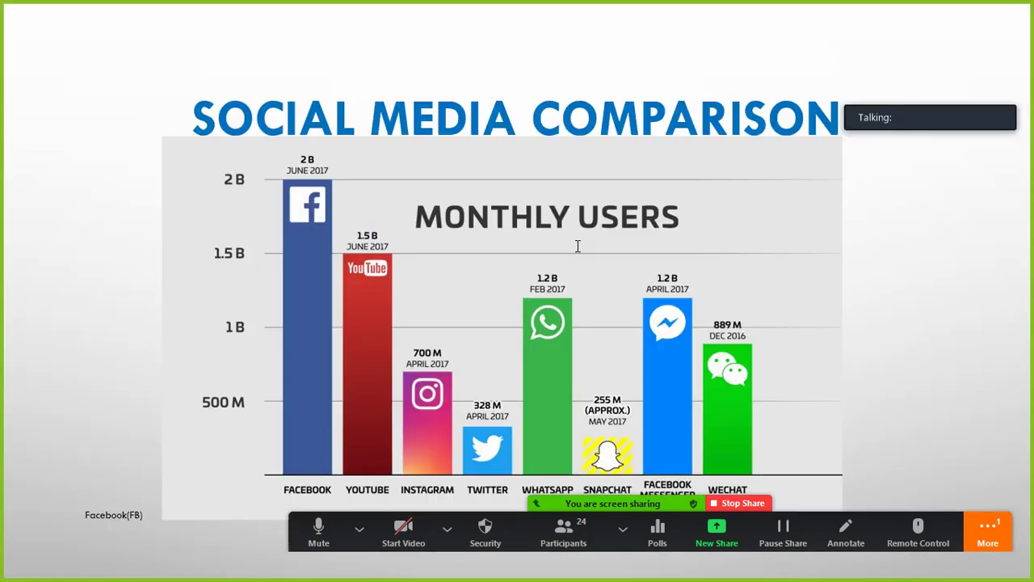
pyautogui.click(578, 245)
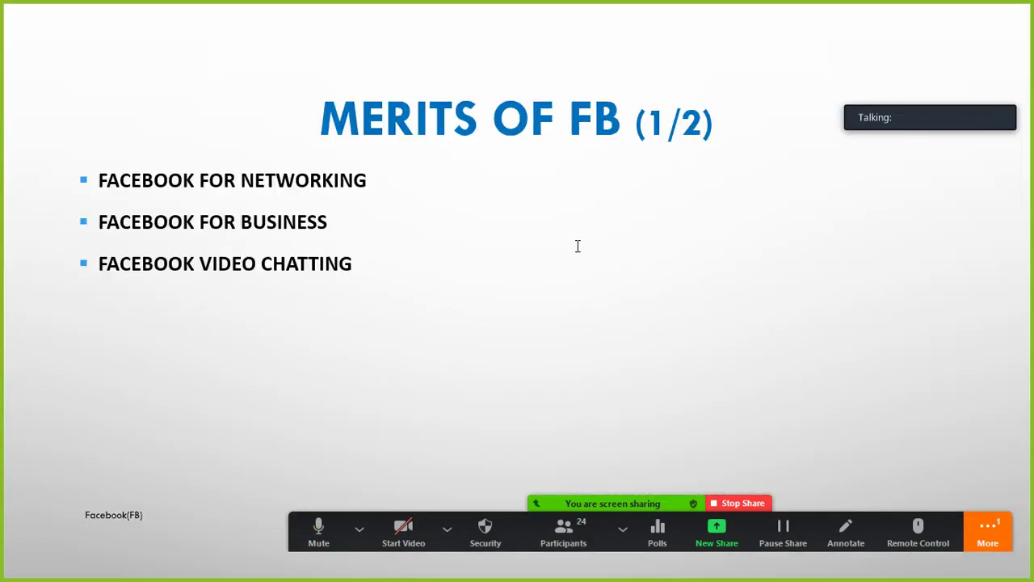
pyautogui.click(577, 245)
# End the show, remove transitions from every slide by applying None to all, and preview.
pyautogui.press('Escape')
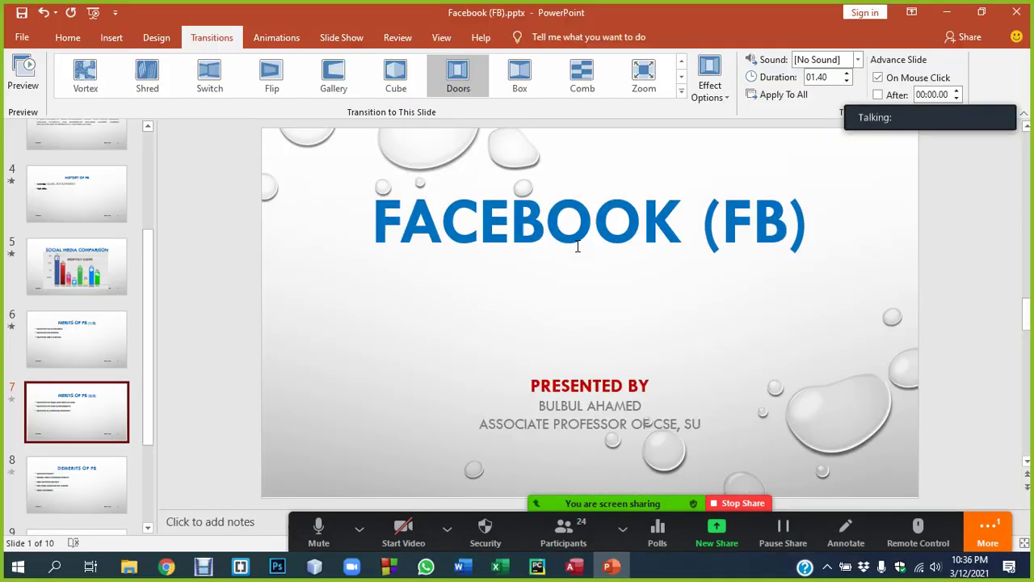
pyautogui.scroll(3, 95, 311)
pyautogui.scroll(1, 105, 222)
pyautogui.click(69, 156)
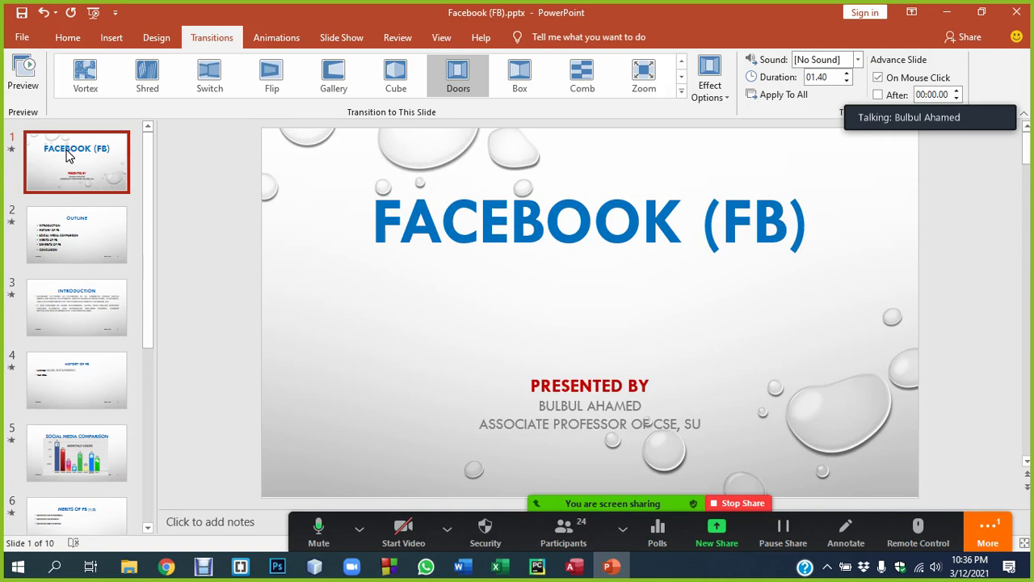
pyautogui.click(681, 90)
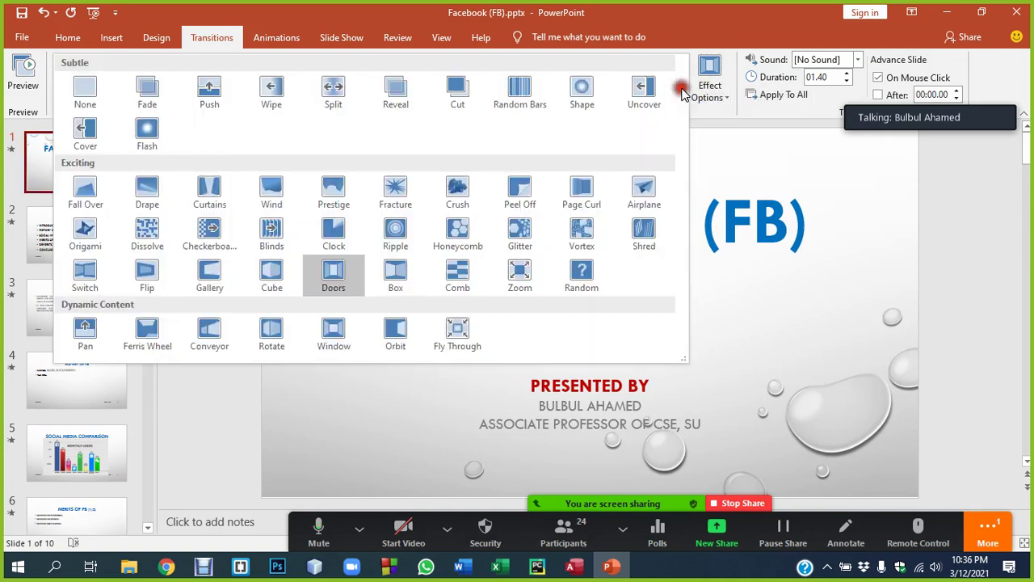
pyautogui.click(87, 97)
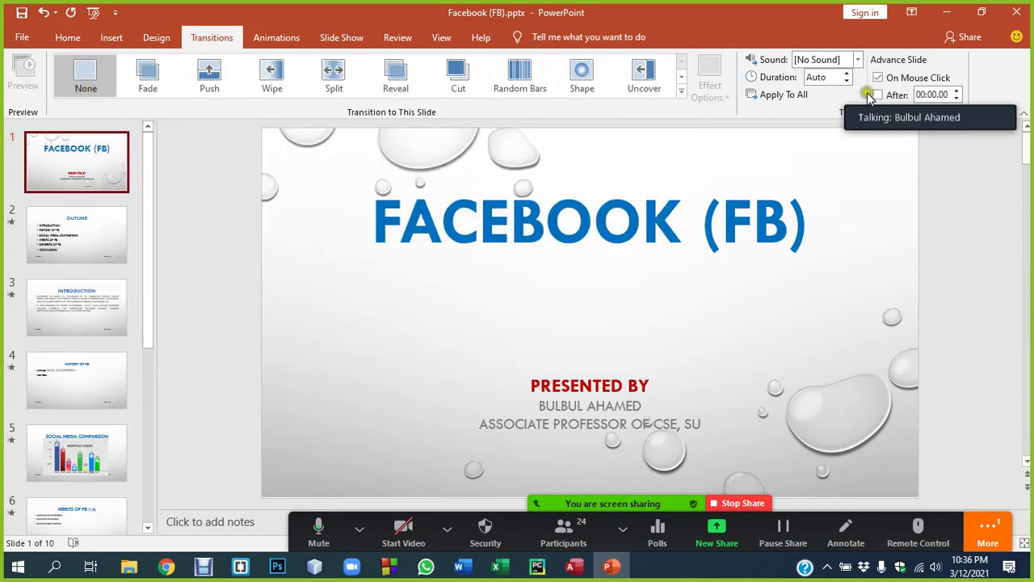
pyautogui.click(766, 95)
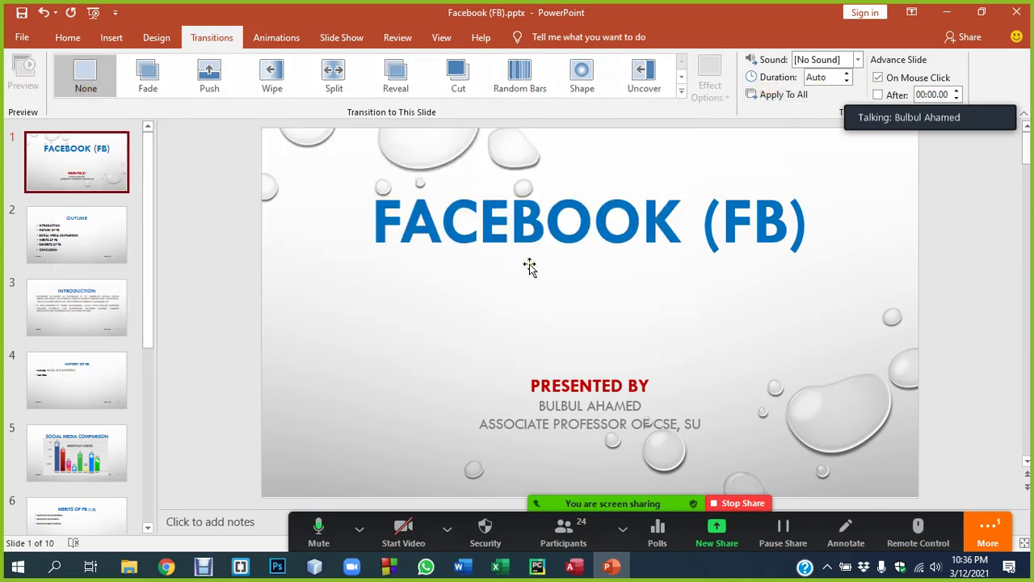
pyautogui.press('F5')
pyautogui.press('Escape')
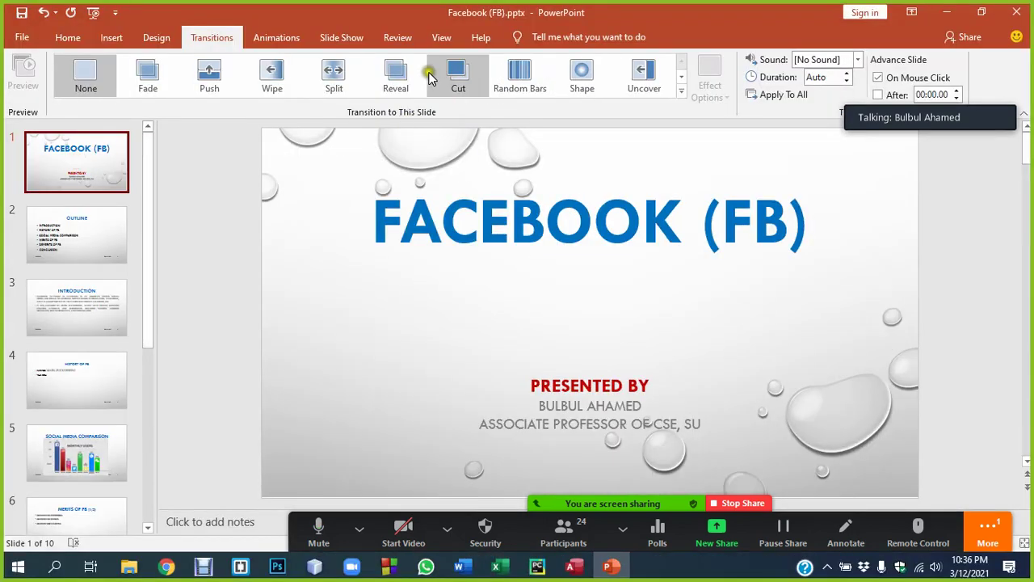
# Give the title slide Doors again at 01.40, then select the Outline slide.
pyautogui.click(681, 91)
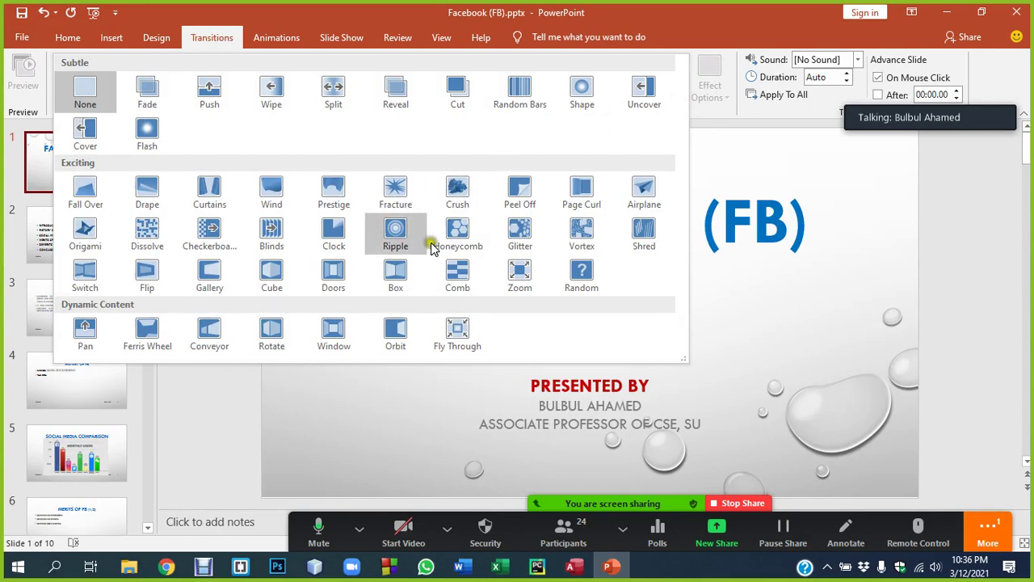
pyautogui.click(330, 280)
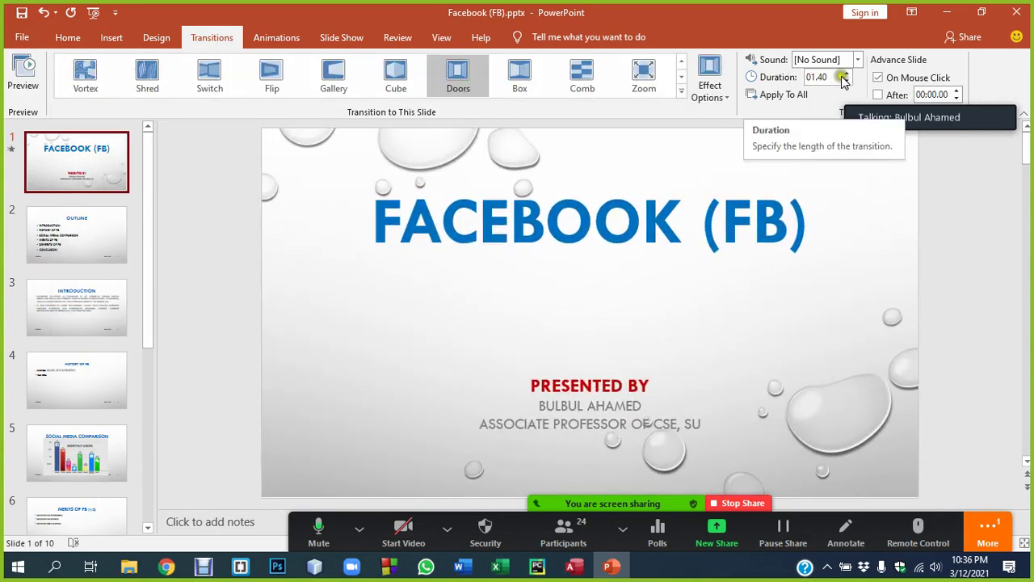
pyautogui.click(70, 241)
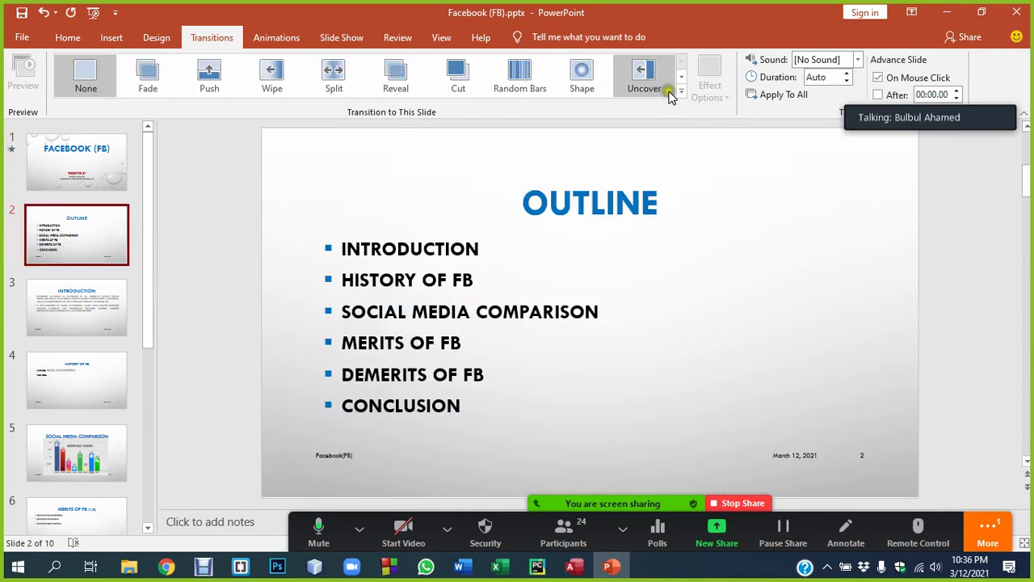
# After trying Wipe, Split and Reveal, give Outline Push and give Introduction Blinds.
pyautogui.click(272, 75)
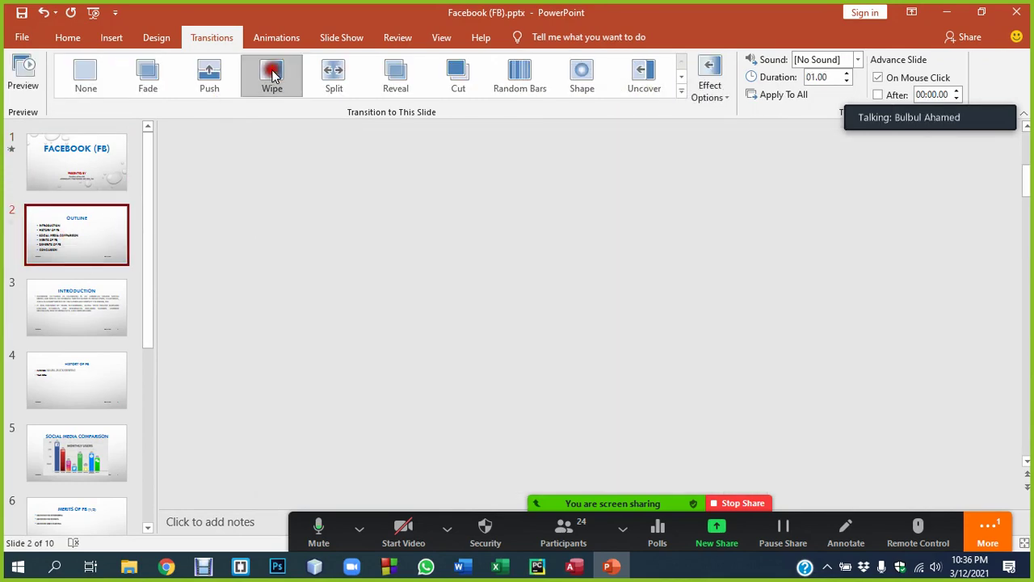
pyautogui.click(338, 74)
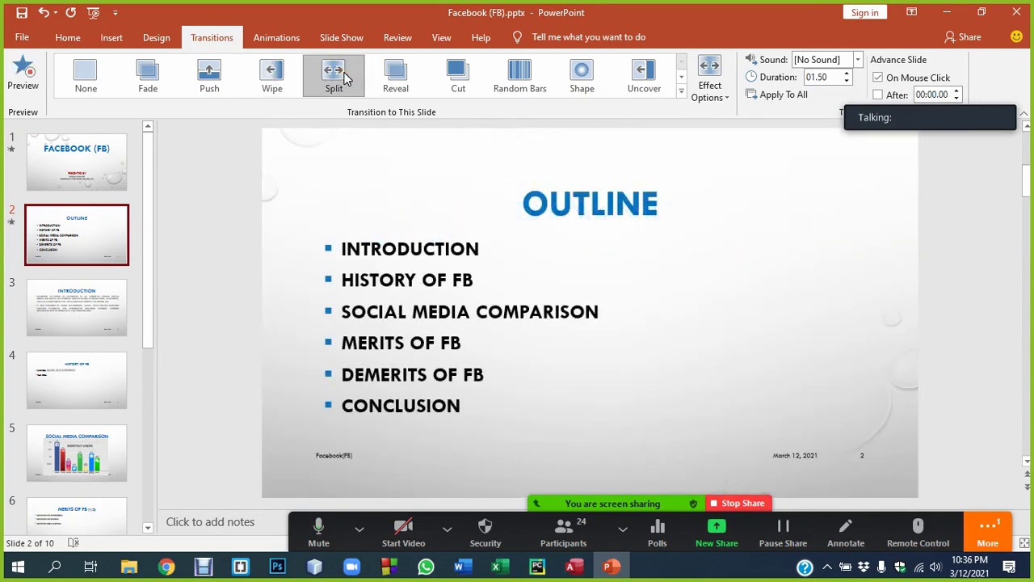
pyautogui.click(379, 74)
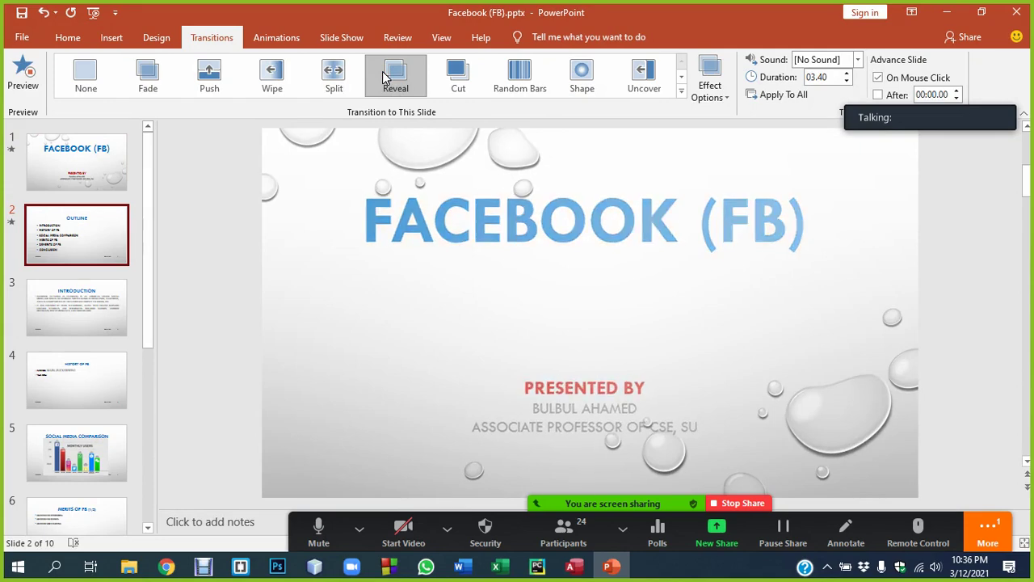
pyautogui.click(217, 77)
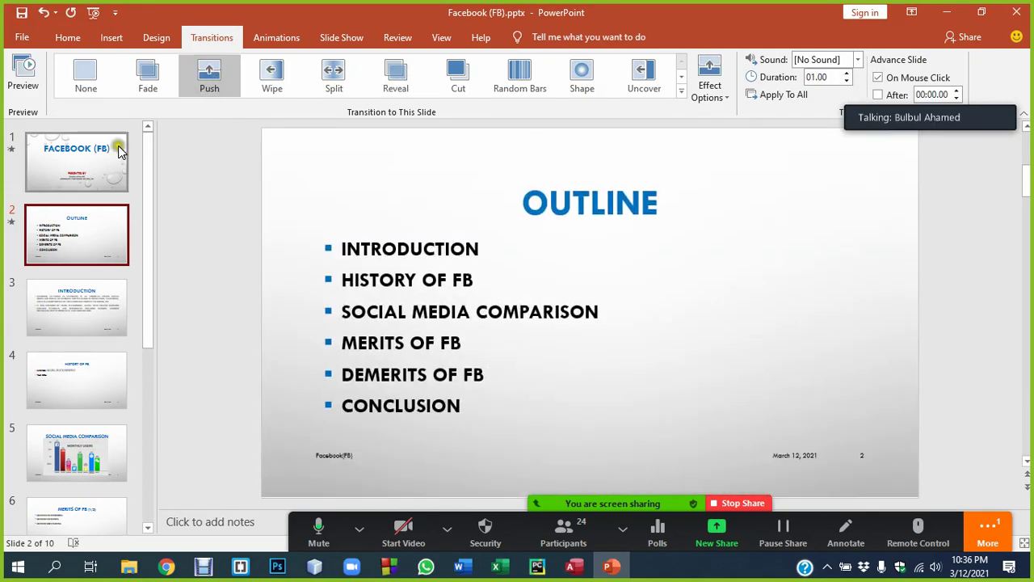
pyautogui.click(111, 279)
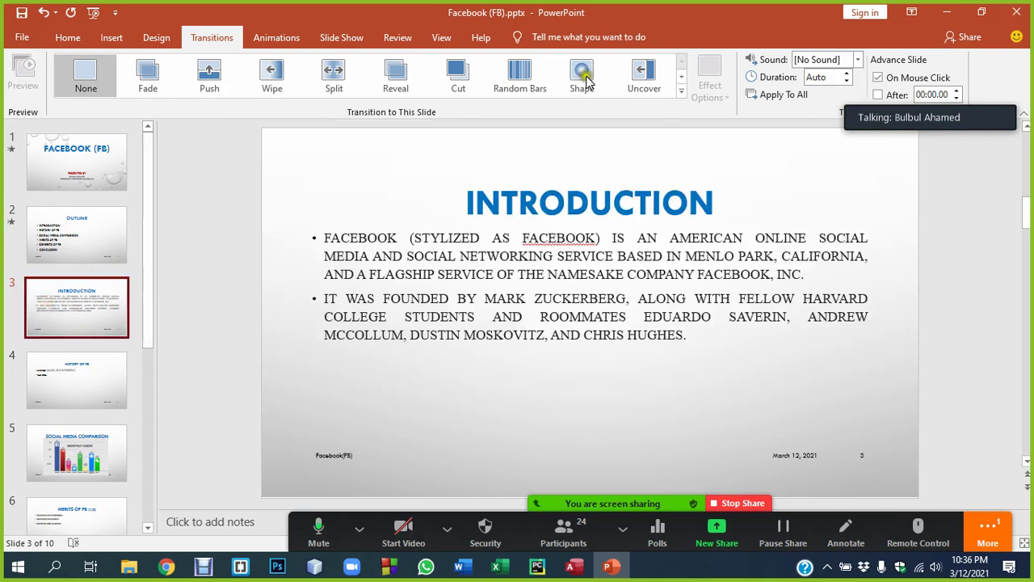
pyautogui.click(681, 90)
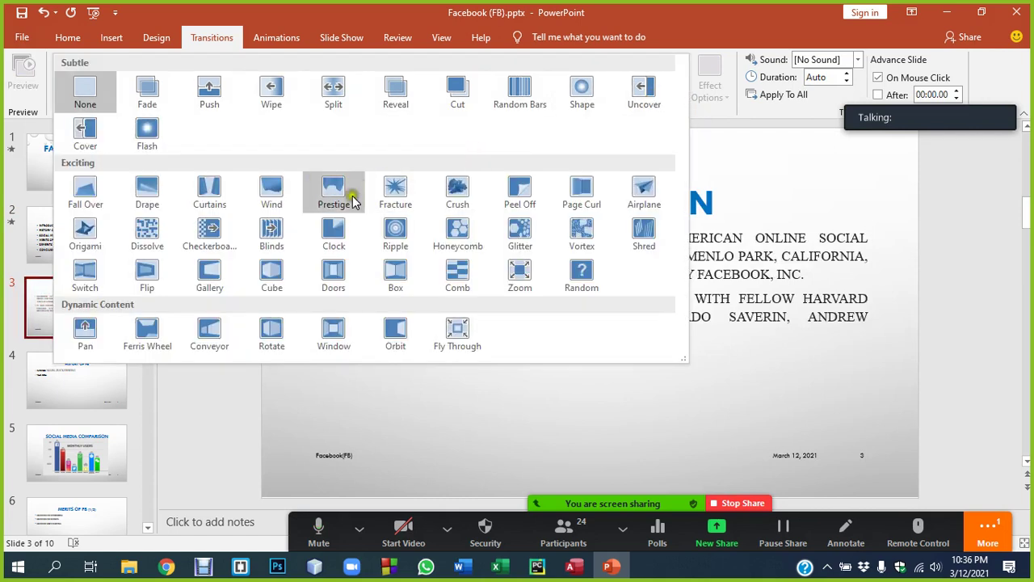
pyautogui.click(273, 231)
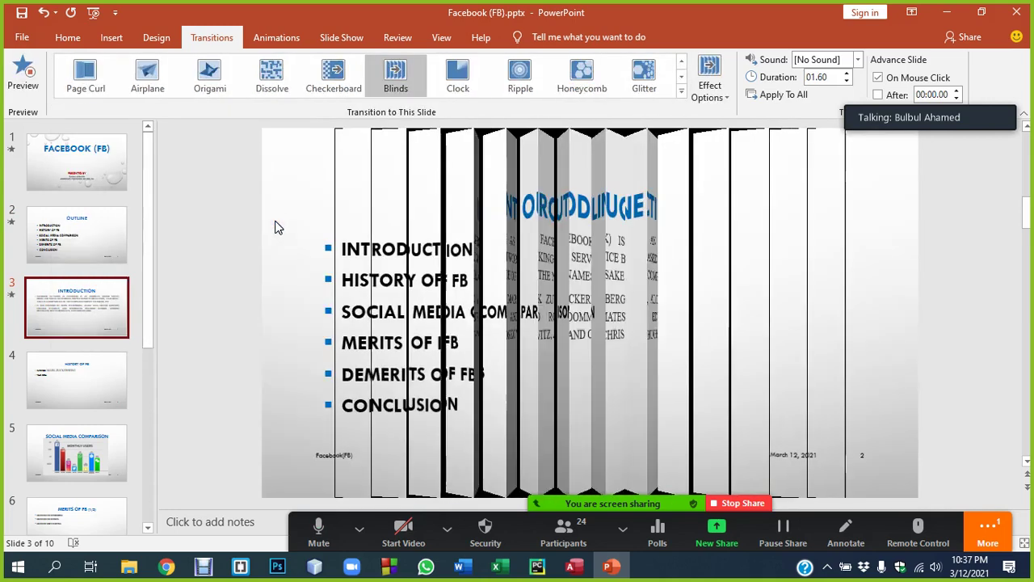
# Give History of FB a Honeycomb transition (04.40) instead of Airplane.
pyautogui.click(95, 386)
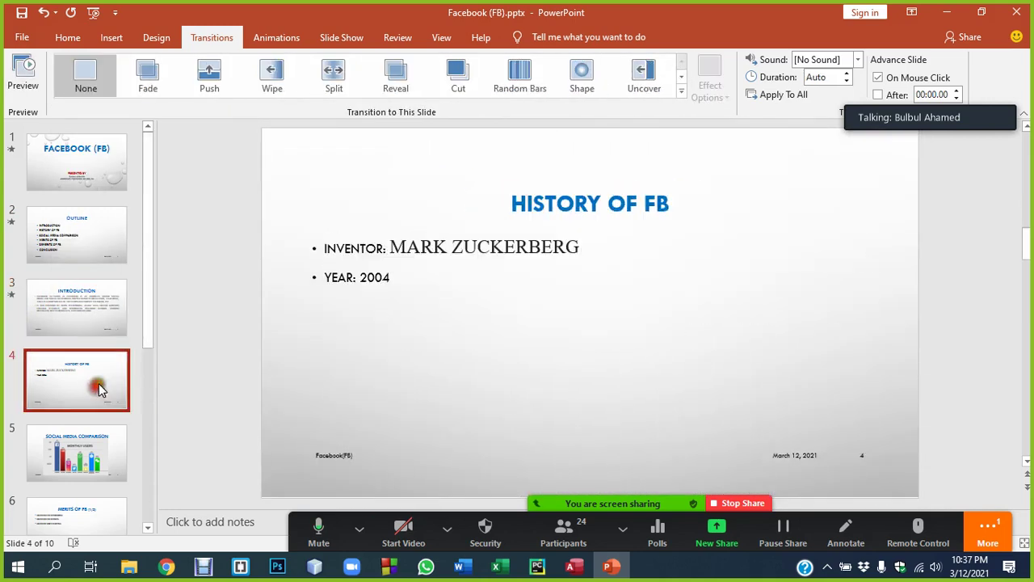
pyautogui.click(681, 95)
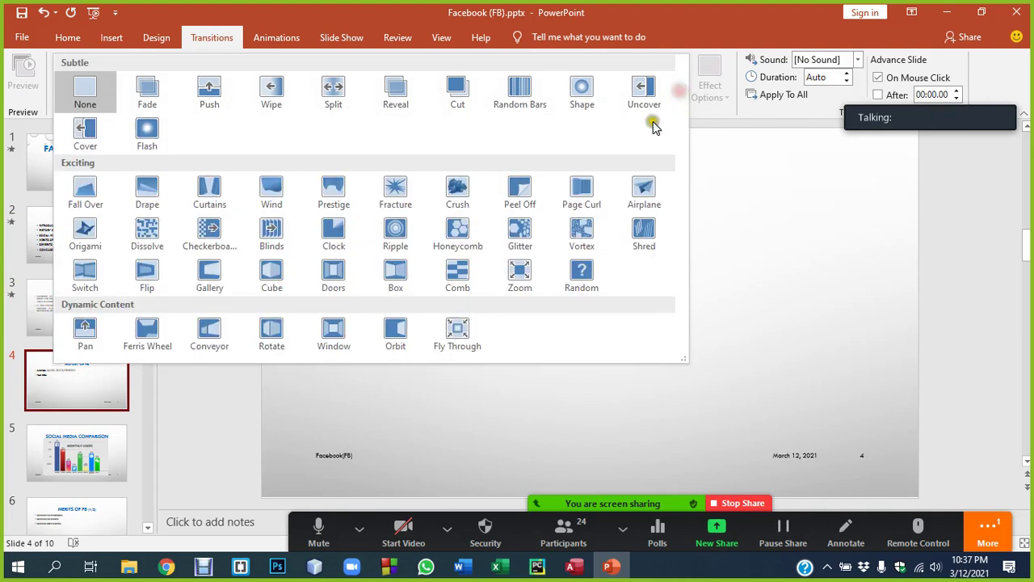
pyautogui.click(644, 194)
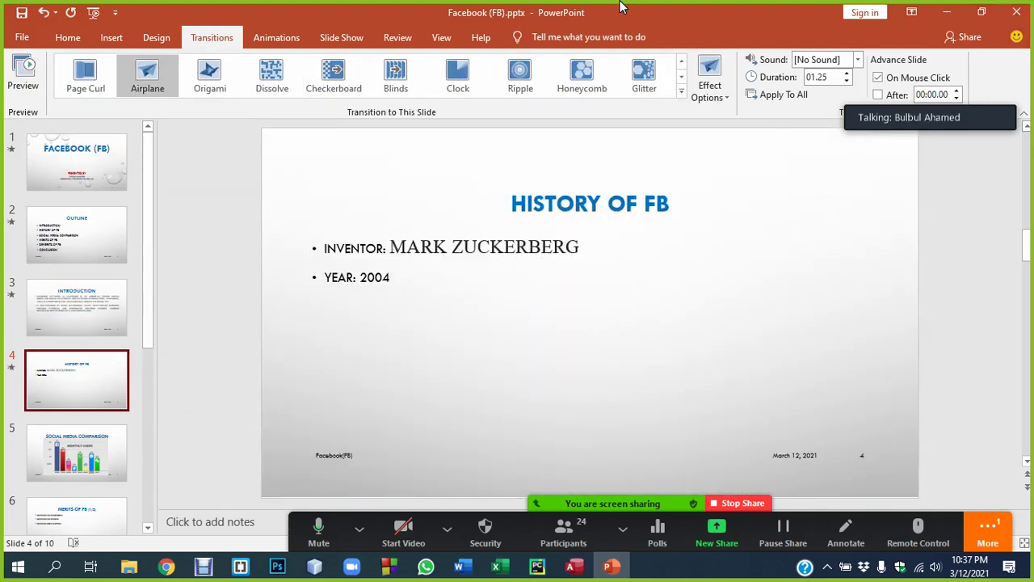
pyautogui.click(581, 71)
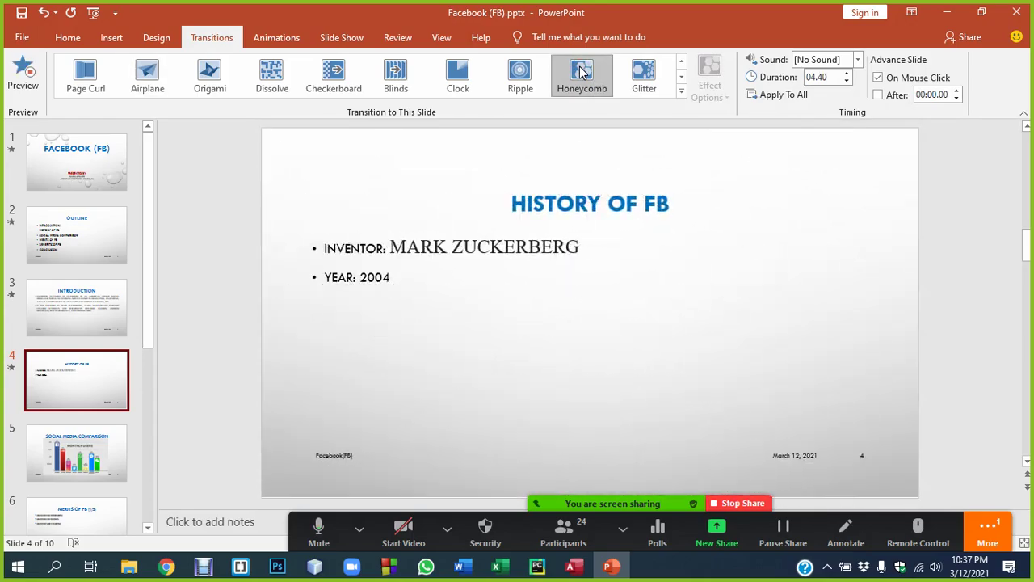
pyautogui.click(117, 428)
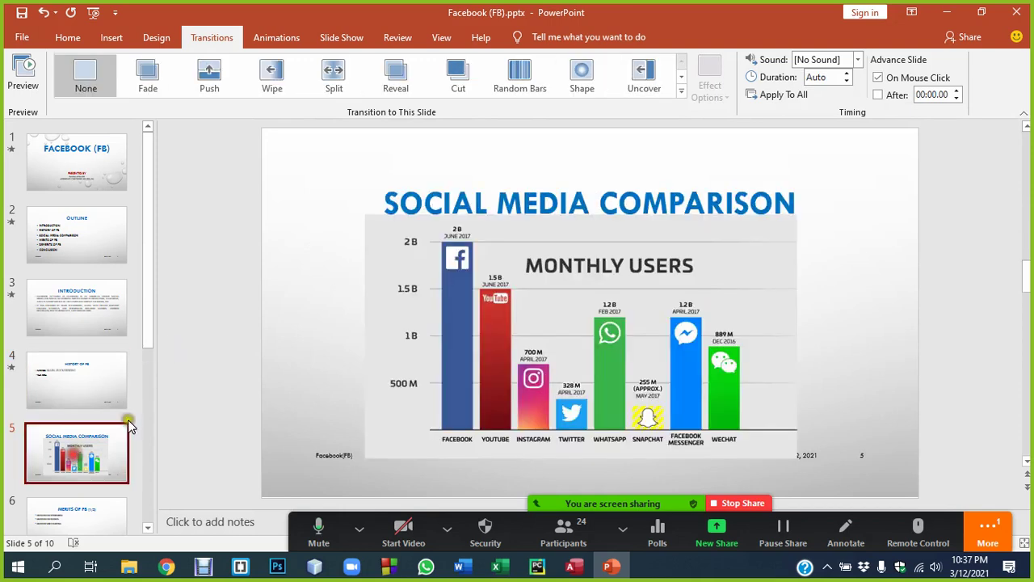
# Give Social Media Comparison Uncover, Merits of FB (1/2) Shred, and Merits of FB (2/2) Gallery.
pyautogui.click(644, 89)
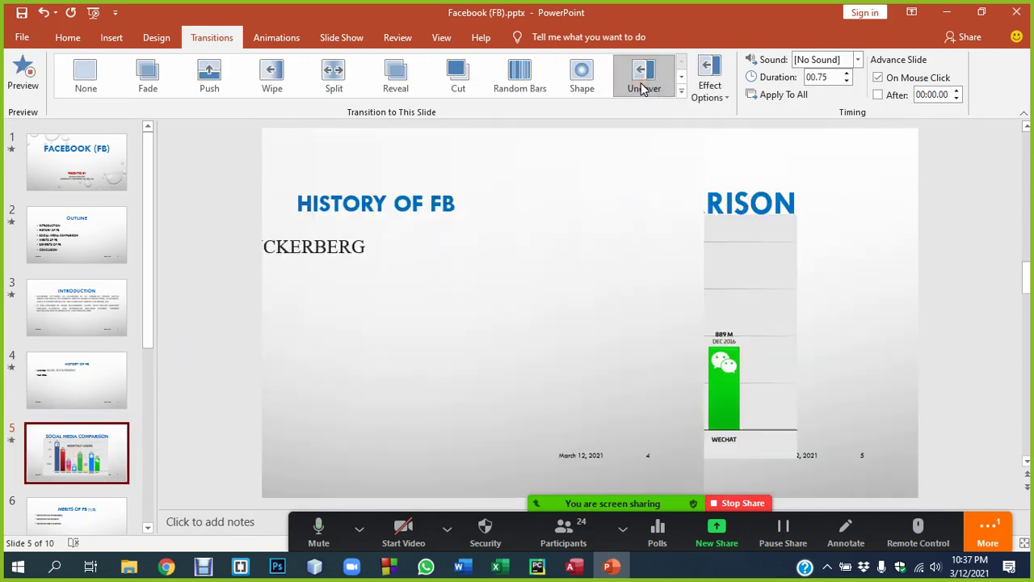
pyautogui.click(69, 477)
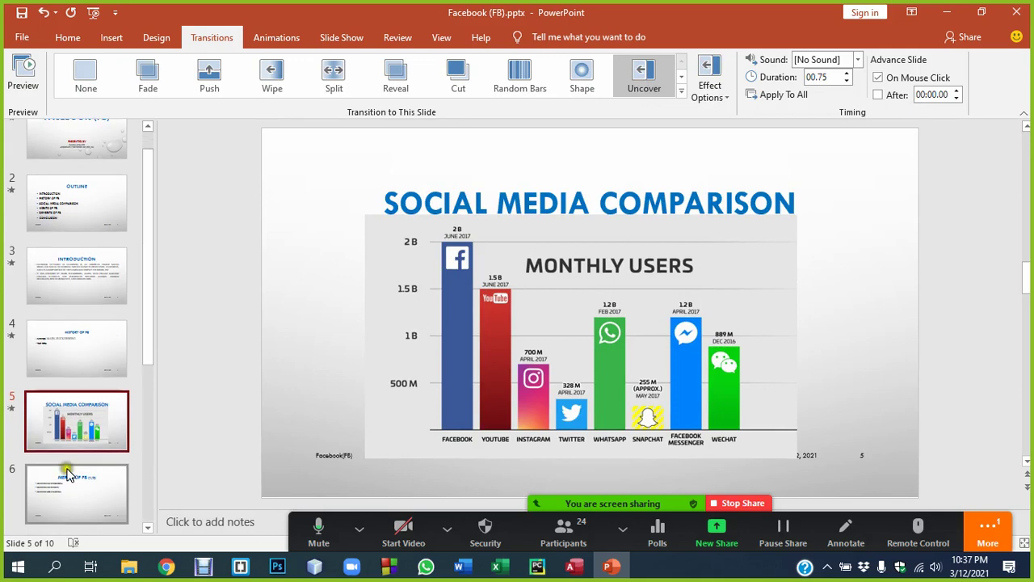
pyautogui.click(681, 92)
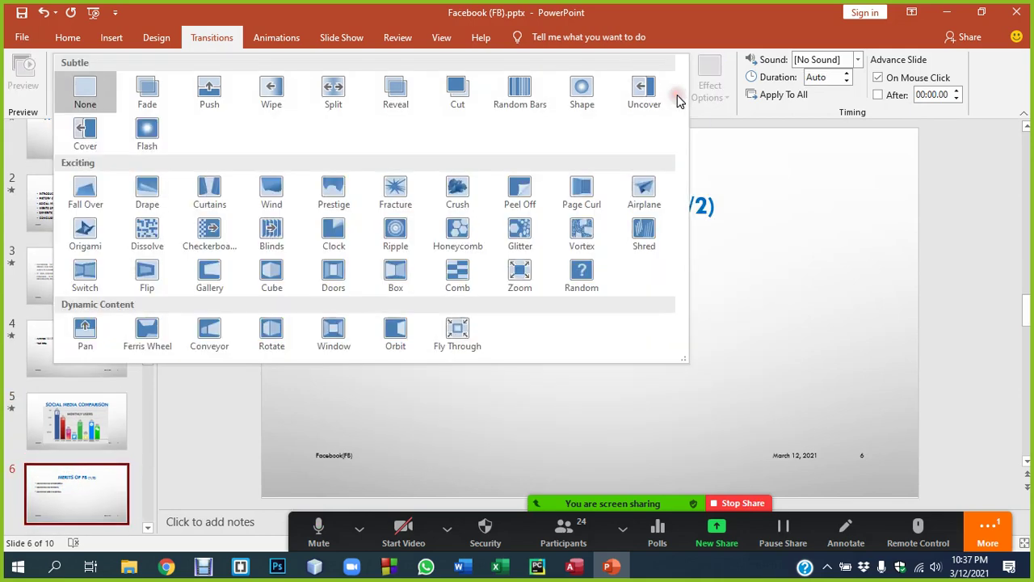
pyautogui.click(635, 243)
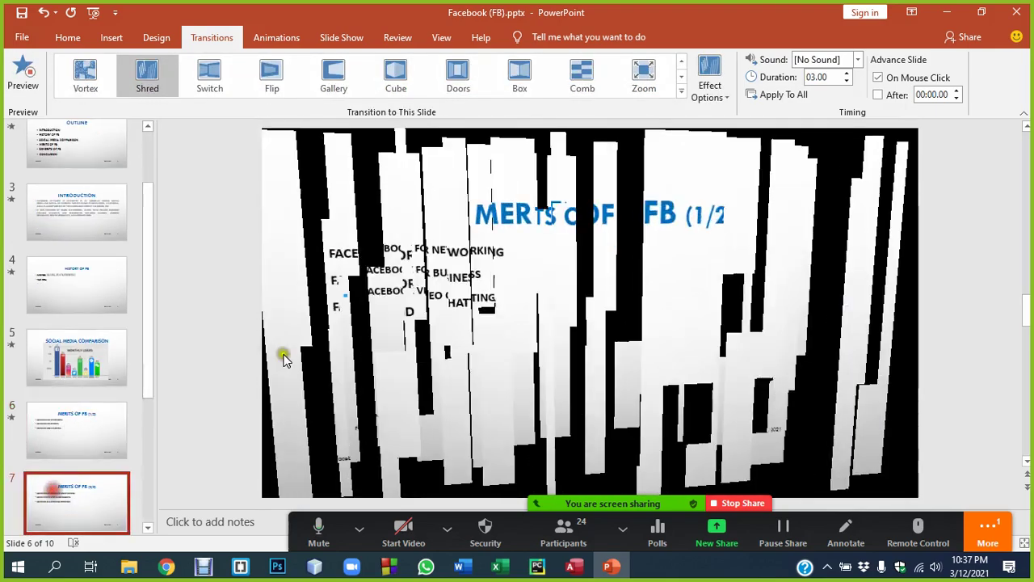
pyautogui.scroll(-1, 645, 237)
pyautogui.click(682, 92)
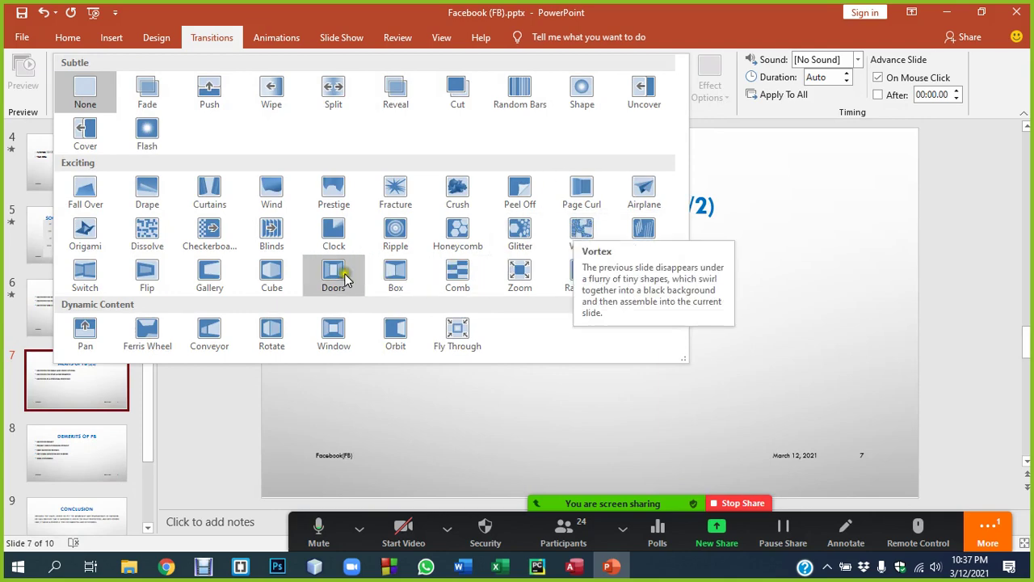
pyautogui.click(203, 279)
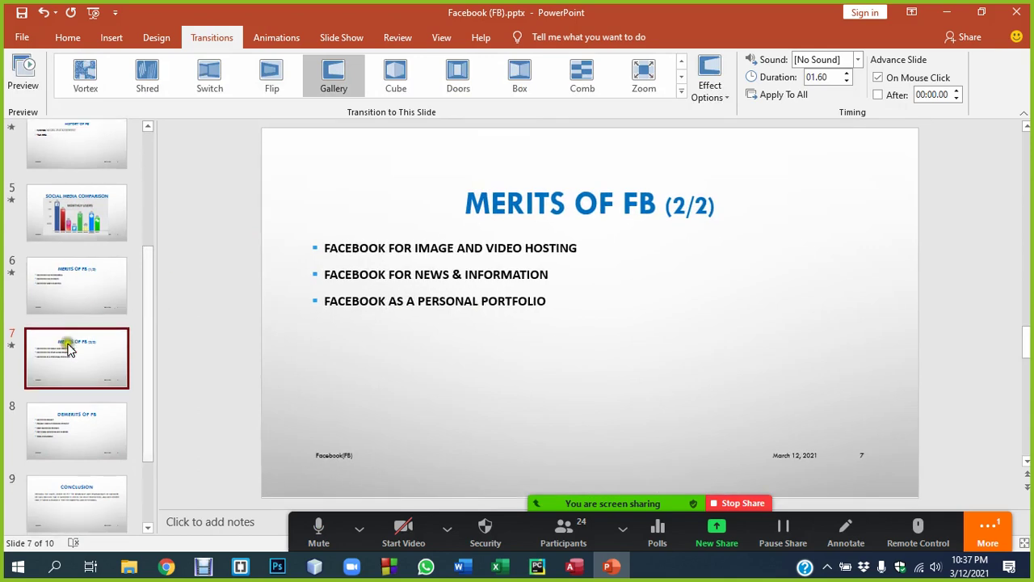
# Give Demerits of FB a Zoom transition at 00.90, then select the Conclusion slide.
pyautogui.scroll(-2, 70, 346)
pyautogui.click(71, 333)
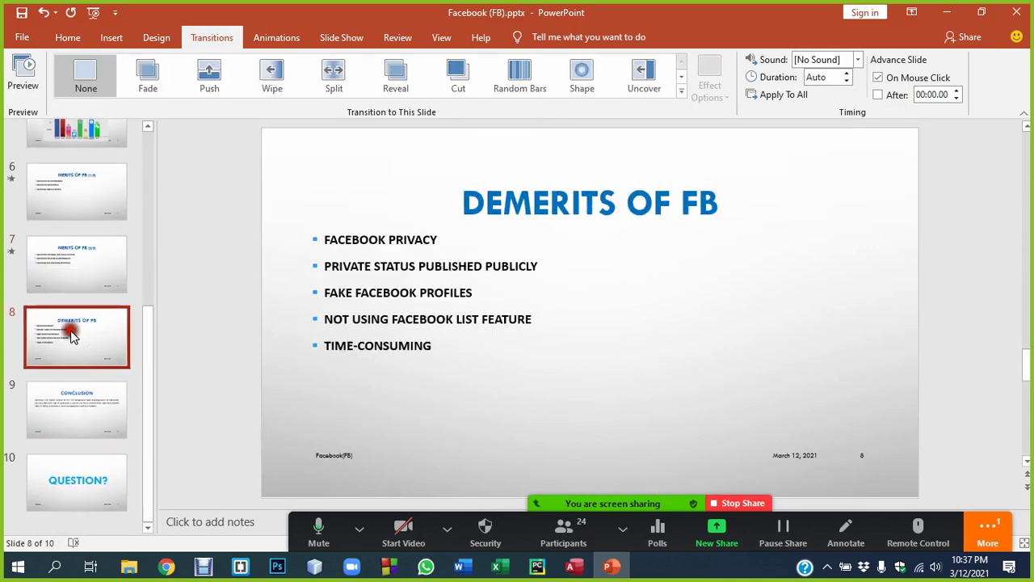
pyautogui.click(682, 91)
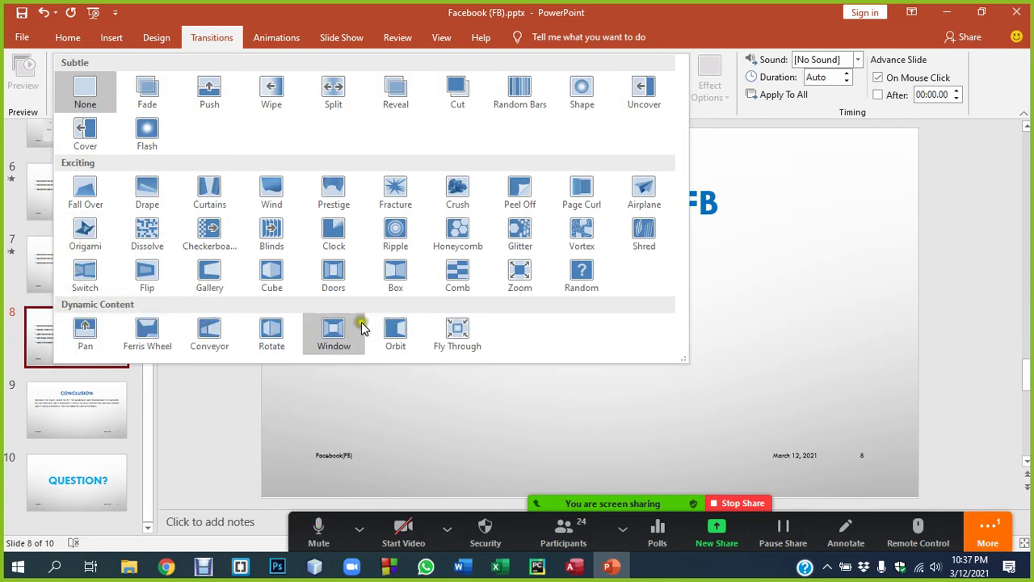
pyautogui.click(522, 273)
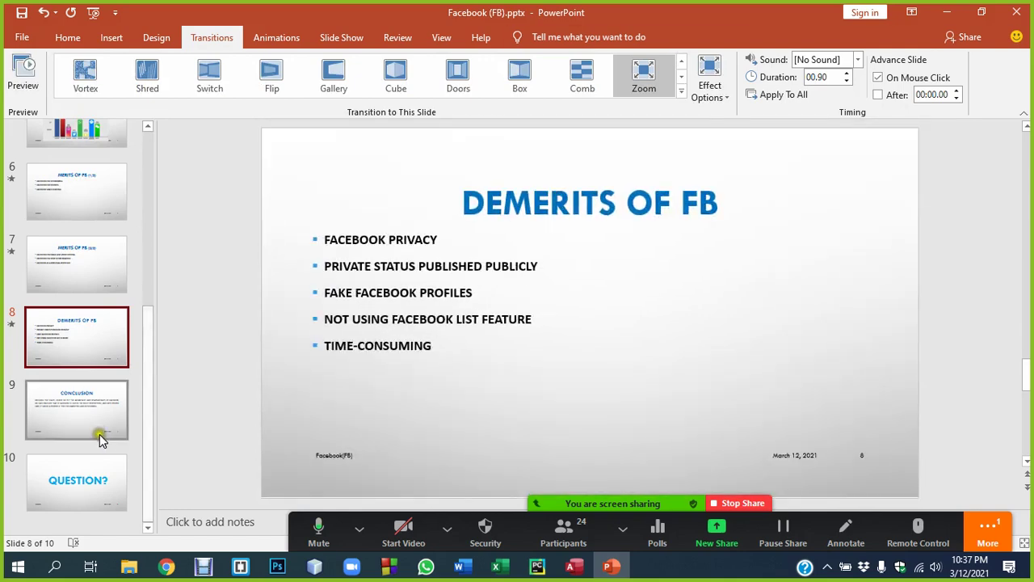
pyautogui.click(76, 412)
pyautogui.click(681, 90)
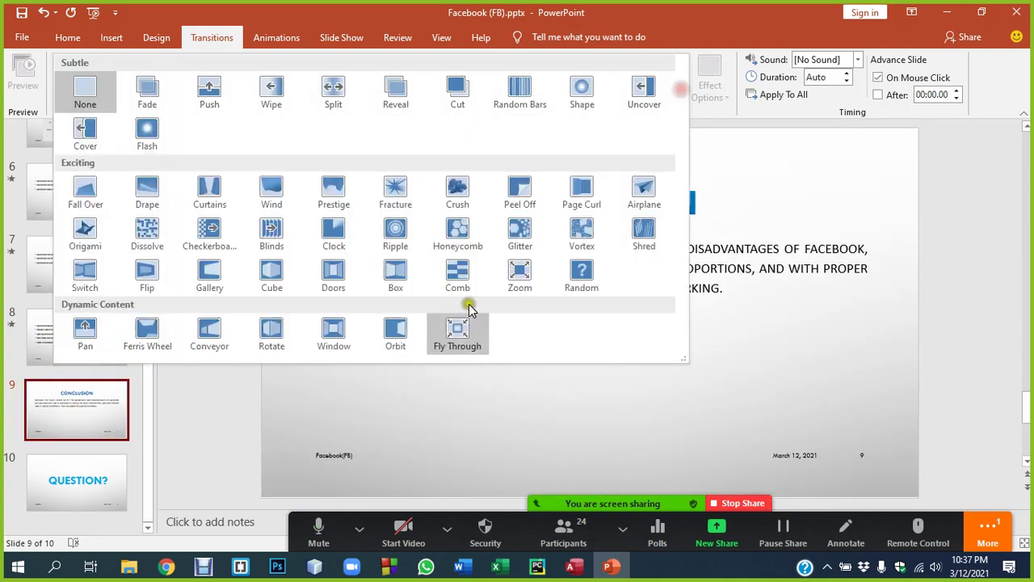
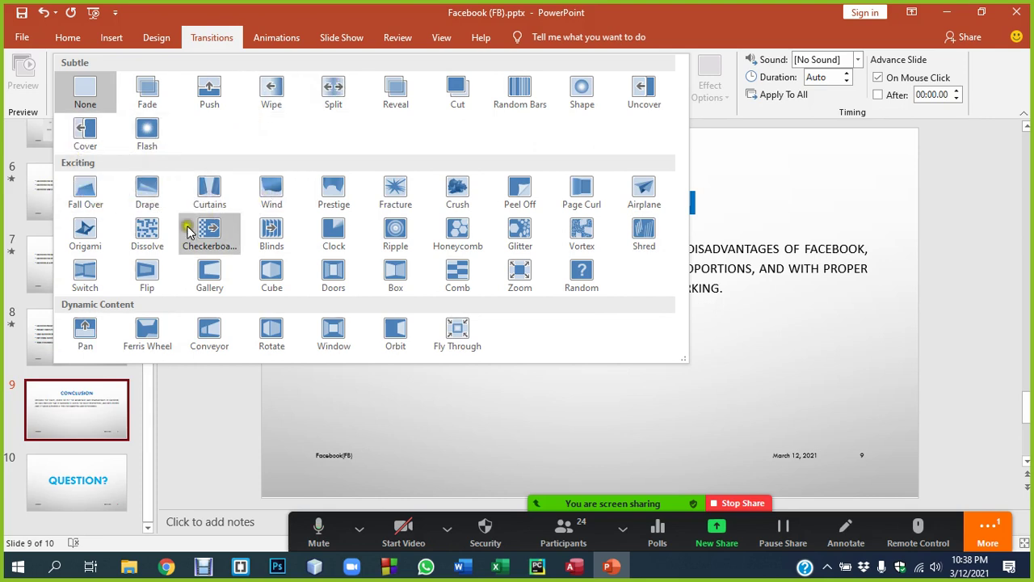
# Give the CONCLUSION slide a Flip transition and the QUESTION? slide a Shape transition.
pyautogui.click(139, 274)
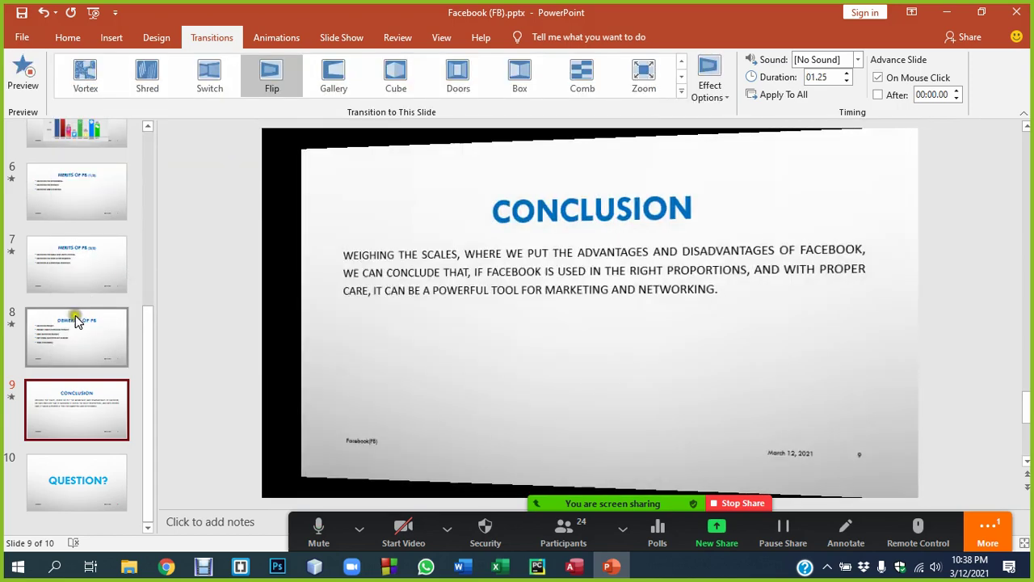
pyautogui.click(45, 477)
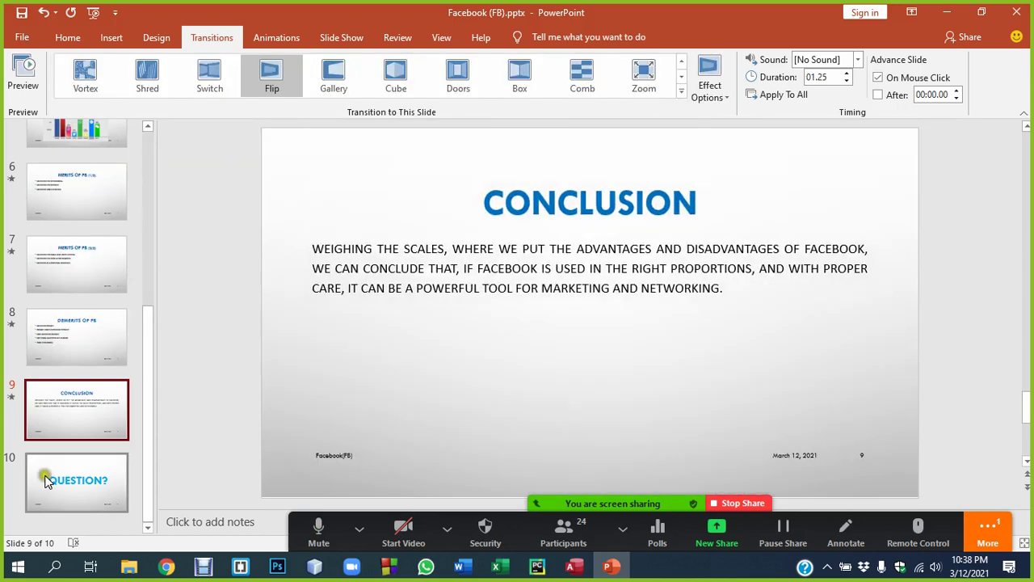
pyautogui.click(681, 91)
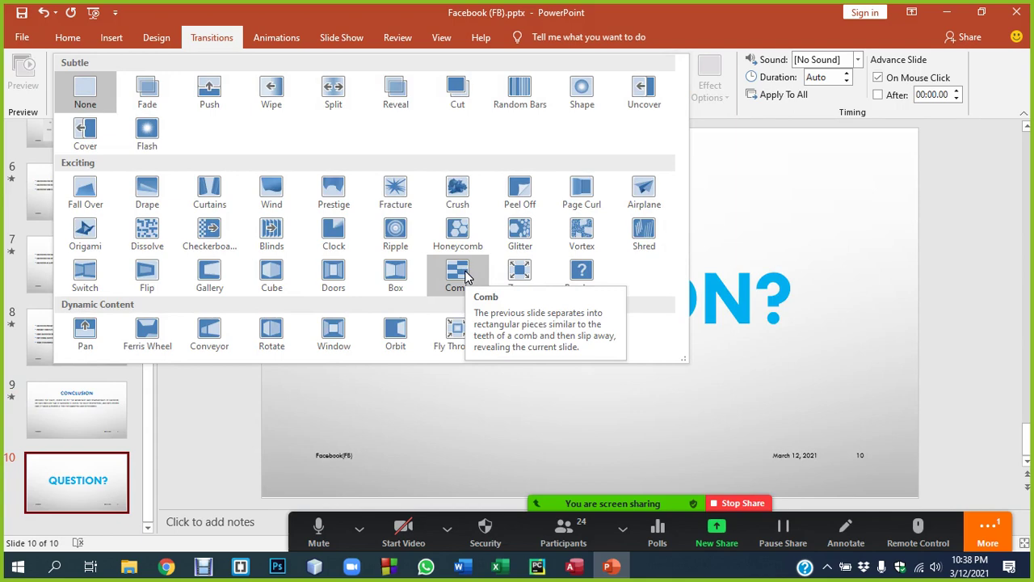
pyautogui.click(580, 95)
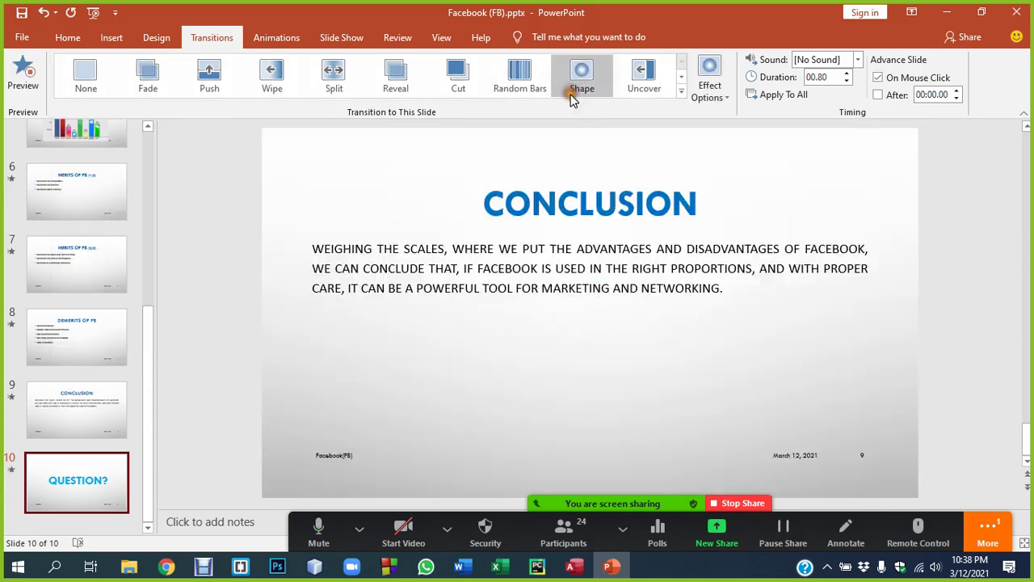
# Return to the FACEBOOK (FB) title slide.
pyautogui.scroll(1, 115, 213)
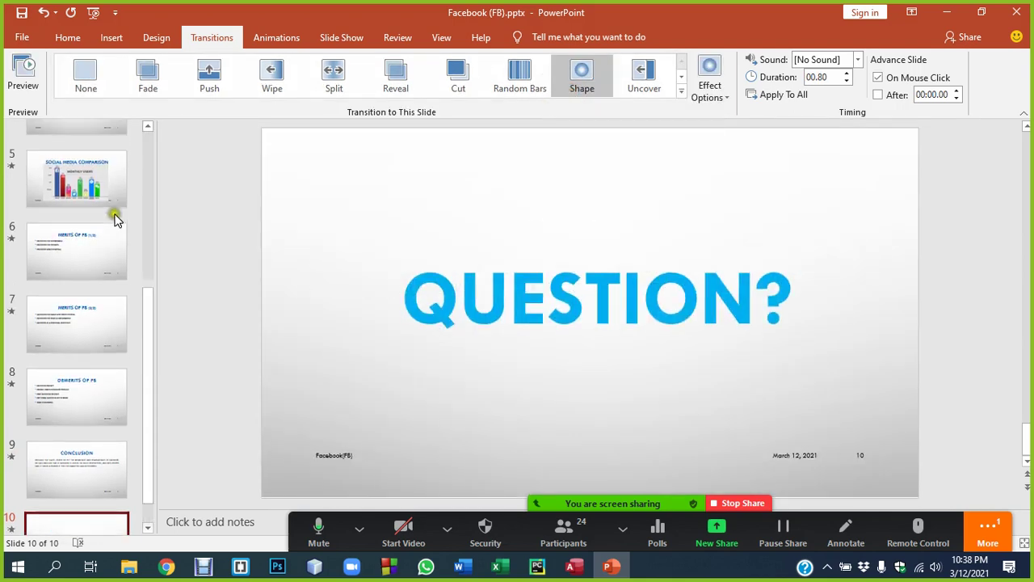
pyautogui.scroll(3, 117, 219)
pyautogui.scroll(1, 117, 218)
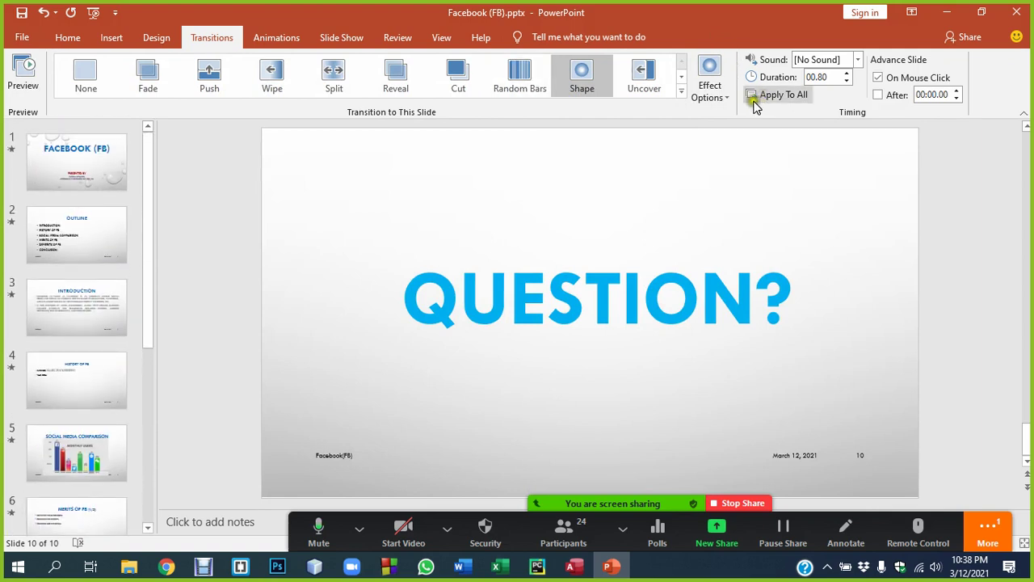
pyautogui.click(93, 168)
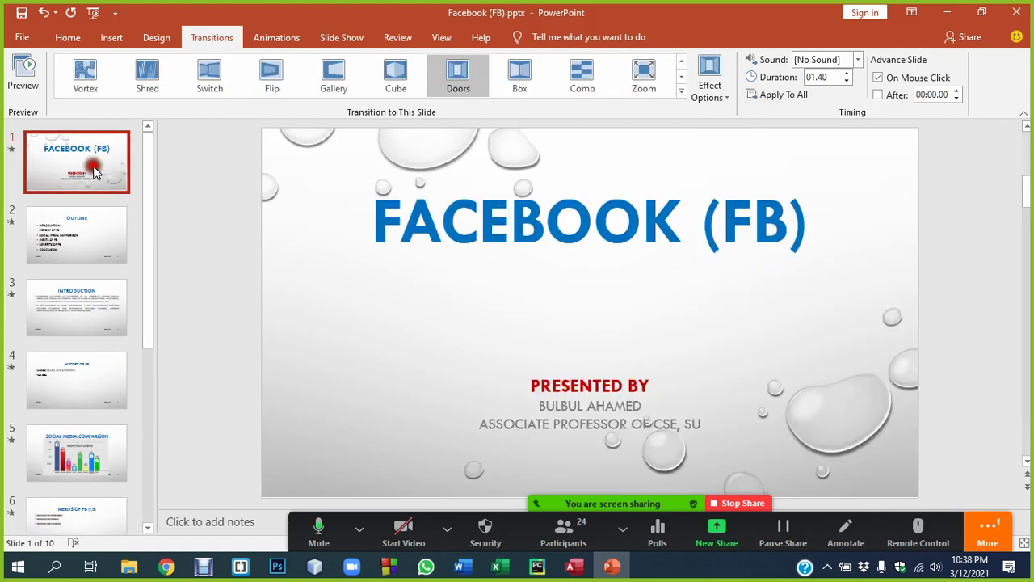
# Play the slide show through all ten slides to QUESTION?, then exit back to editing.
pyautogui.press('F5')
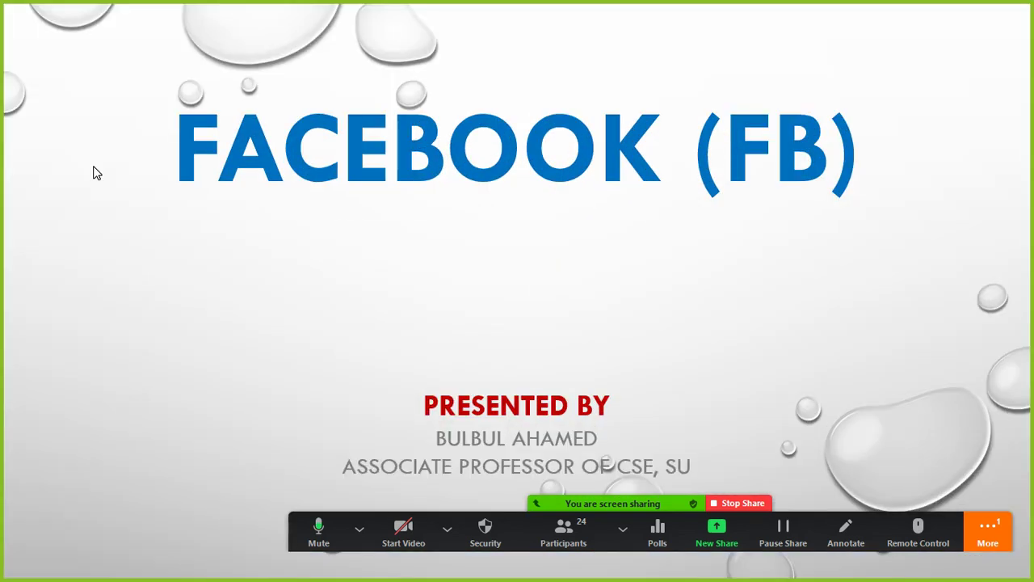
pyautogui.click(93, 172)
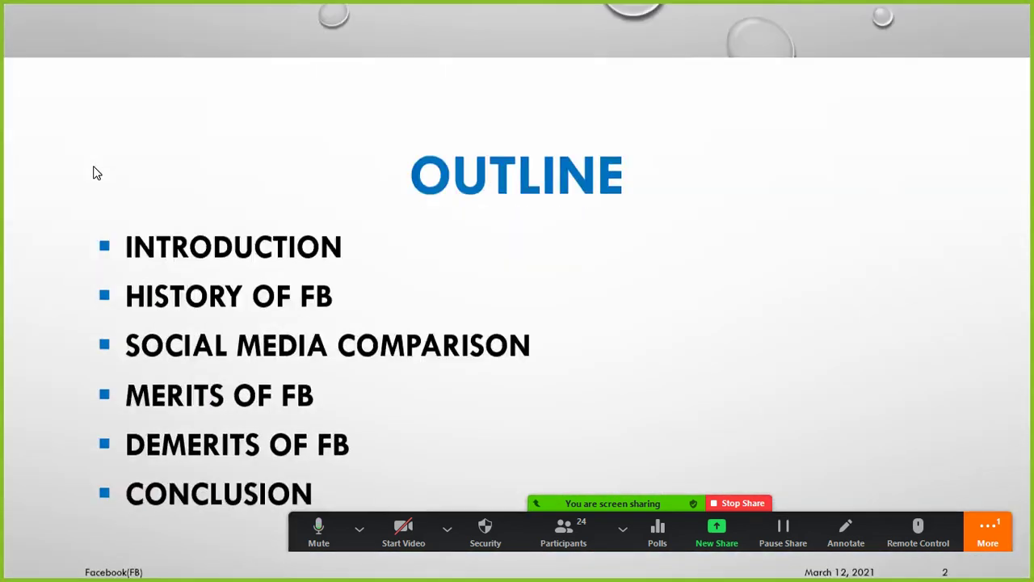
pyautogui.click(93, 172)
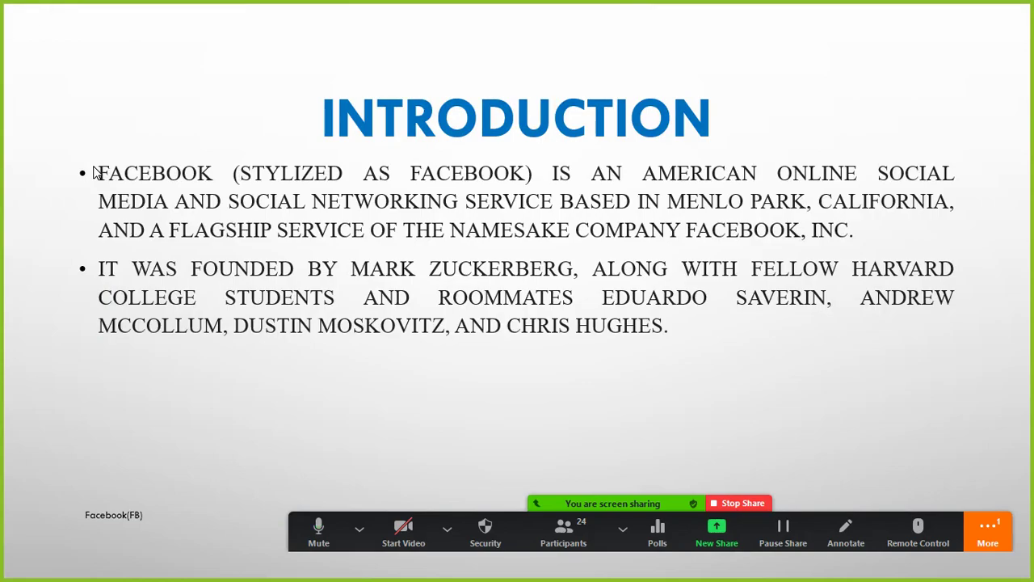
pyautogui.click(93, 172)
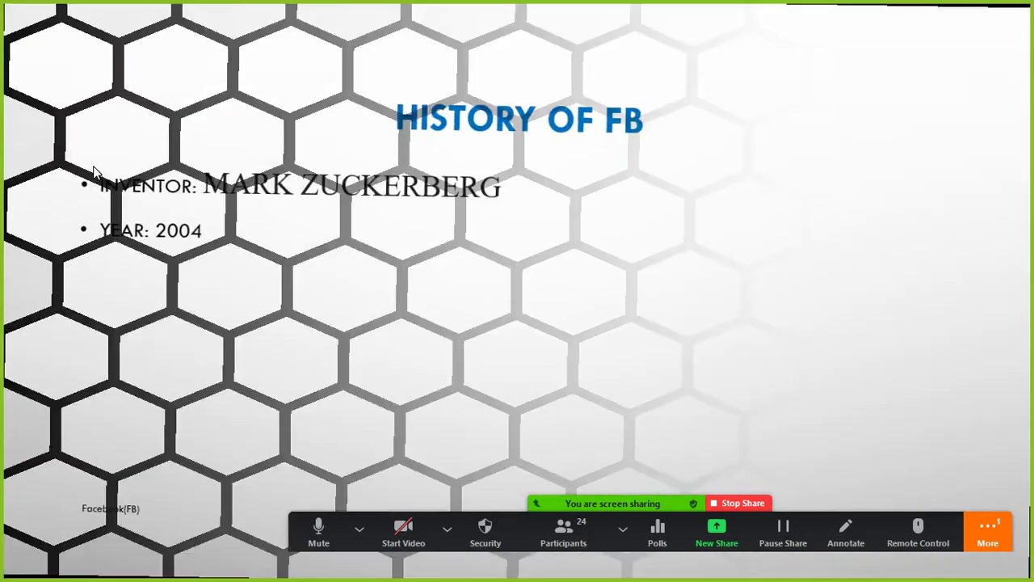
pyautogui.click(93, 172)
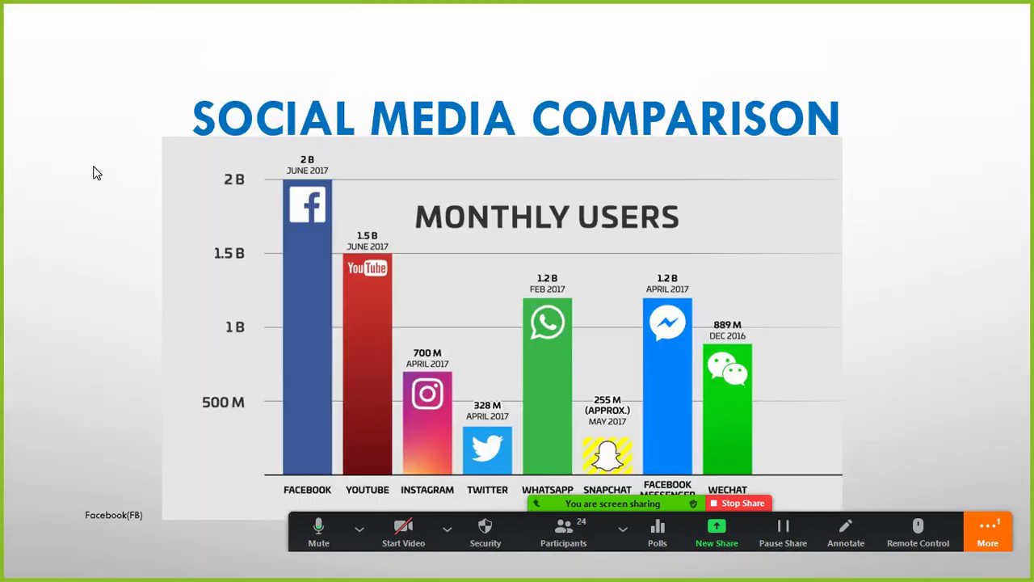
pyautogui.click(95, 172)
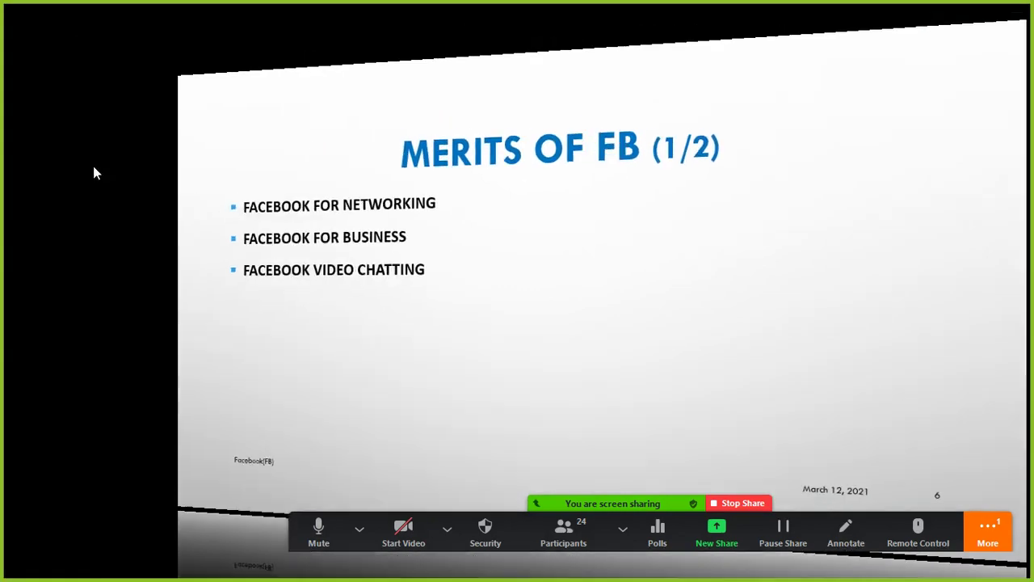
pyautogui.click(94, 172)
pyautogui.click(95, 172)
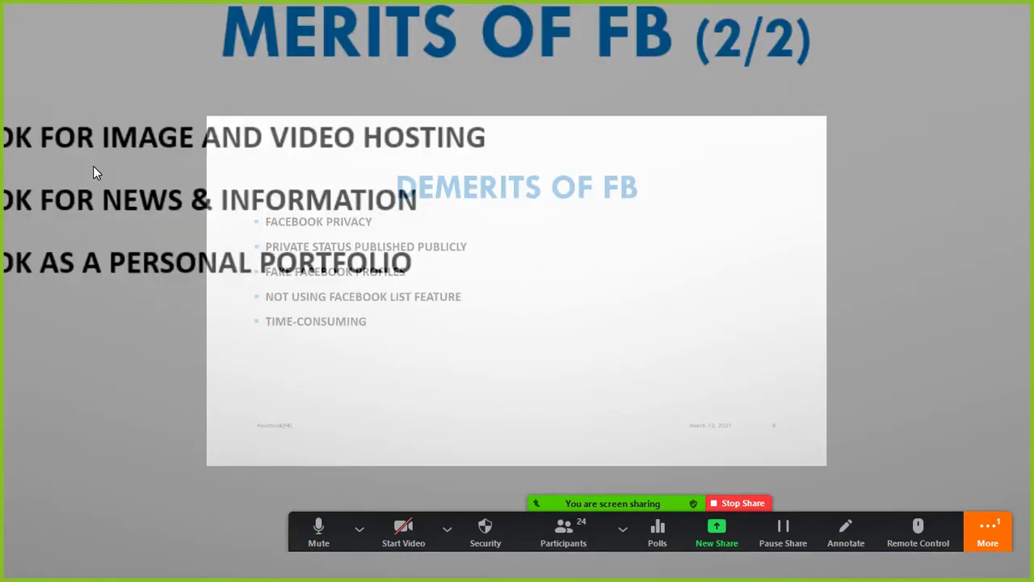
pyautogui.click(94, 172)
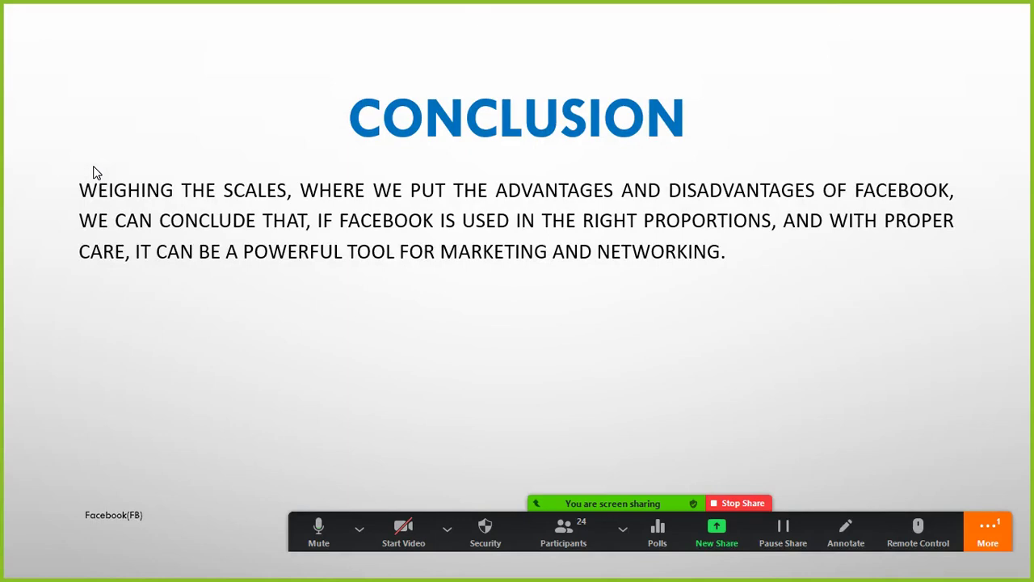
pyautogui.click(94, 168)
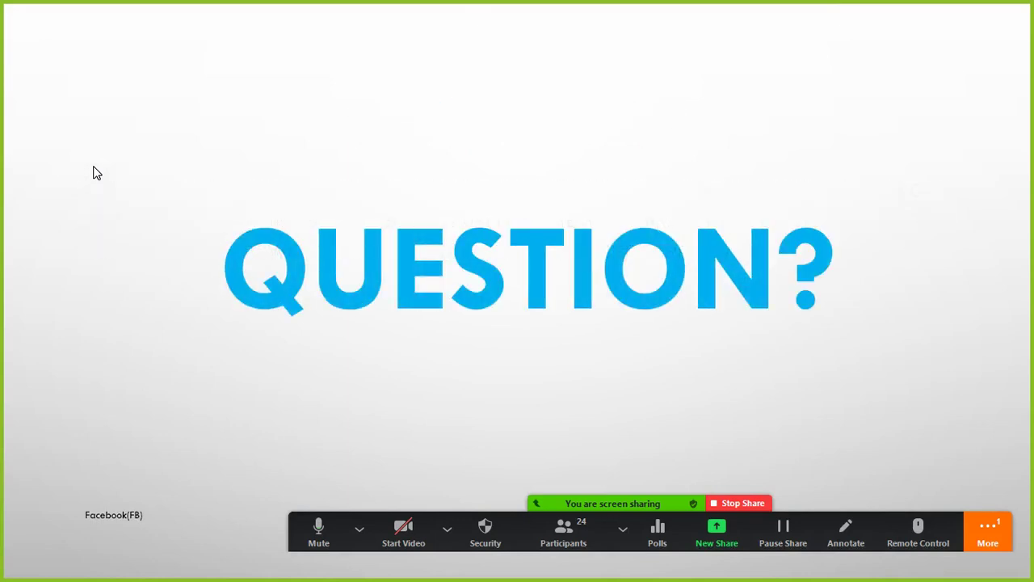
pyautogui.press('Escape')
pyautogui.moveTo(148, 323)
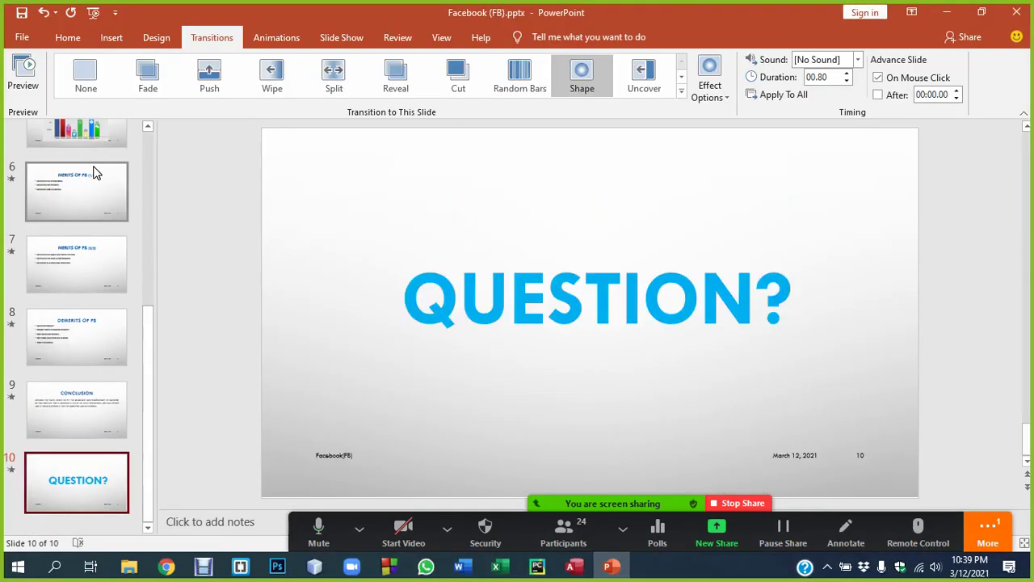
# Glance at the Outline and Introduction slides, then show the title slide's animation settings.
pyautogui.scroll(3, 101, 271)
pyautogui.scroll(5, 101, 271)
pyautogui.click(83, 181)
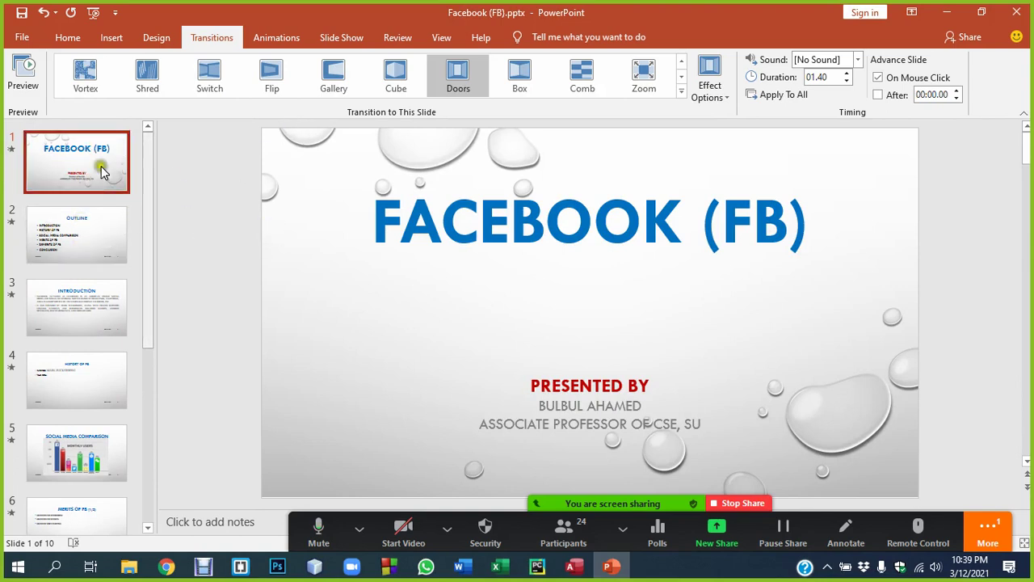
pyautogui.click(69, 239)
pyautogui.click(73, 307)
pyautogui.click(76, 234)
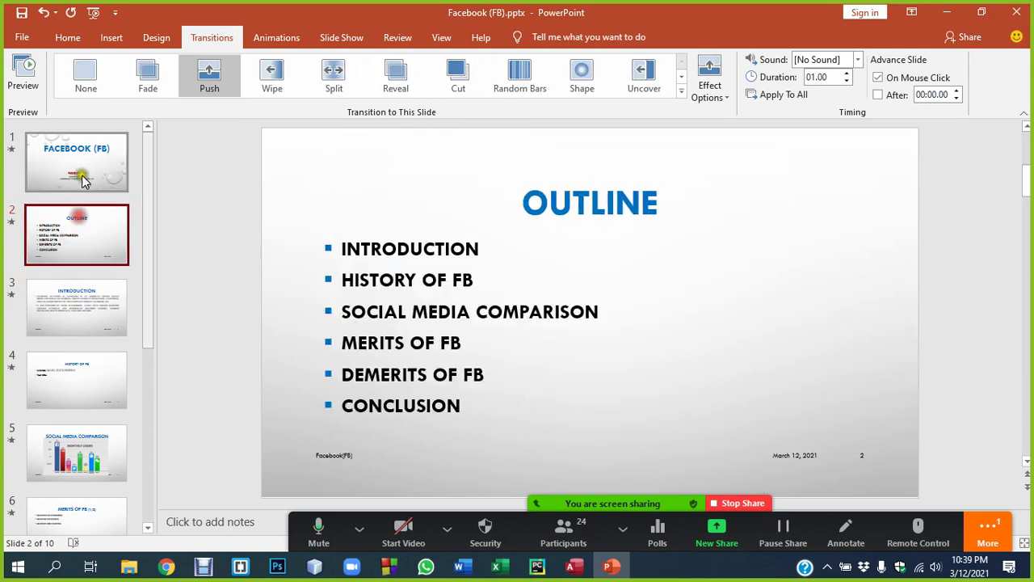
pyautogui.click(85, 170)
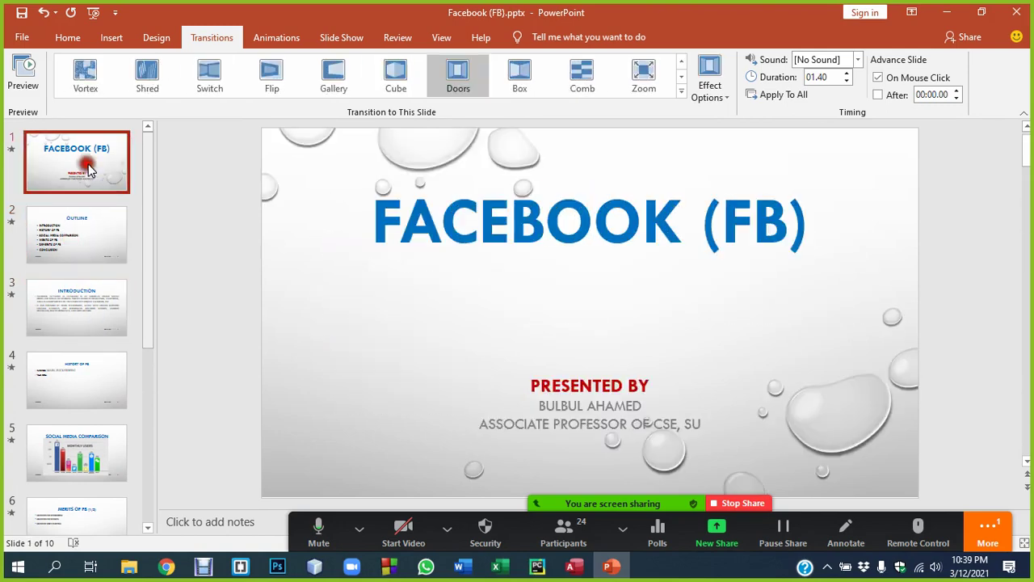
pyautogui.click(276, 40)
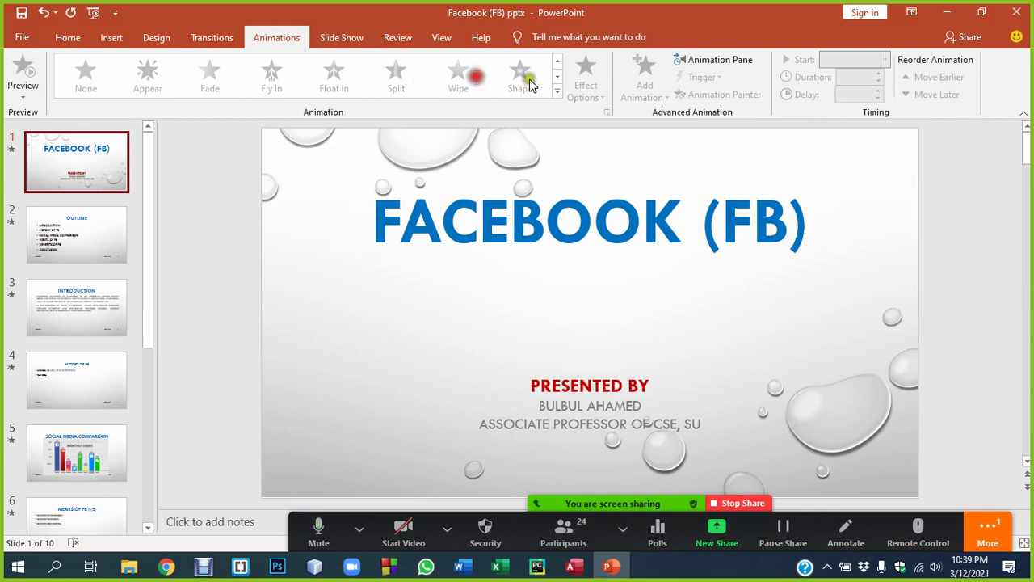
# Apply a Bounce entrance animation to the FACEBOOK (FB) title placeholder.
pyautogui.click(396, 95)
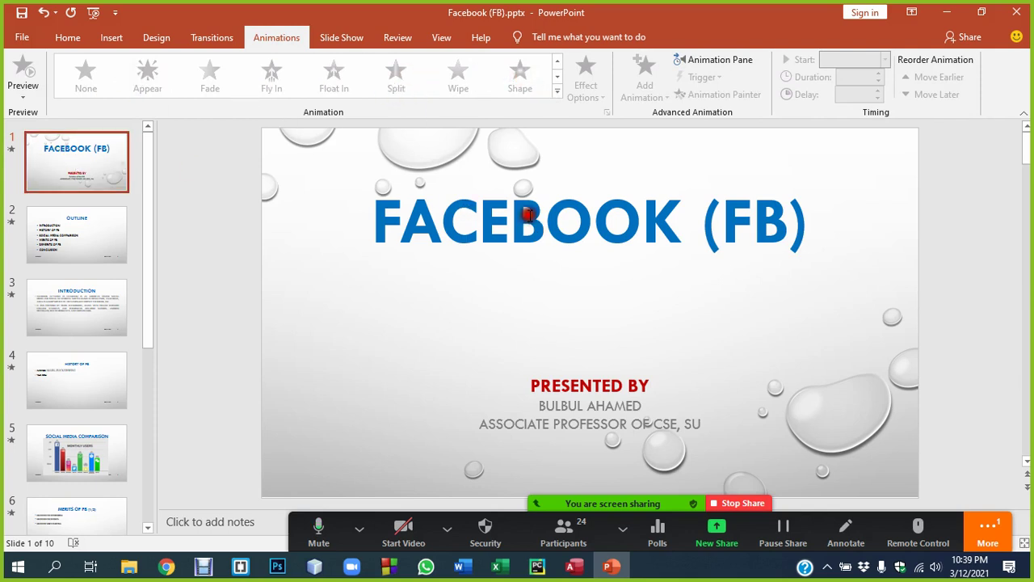
pyautogui.click(535, 215)
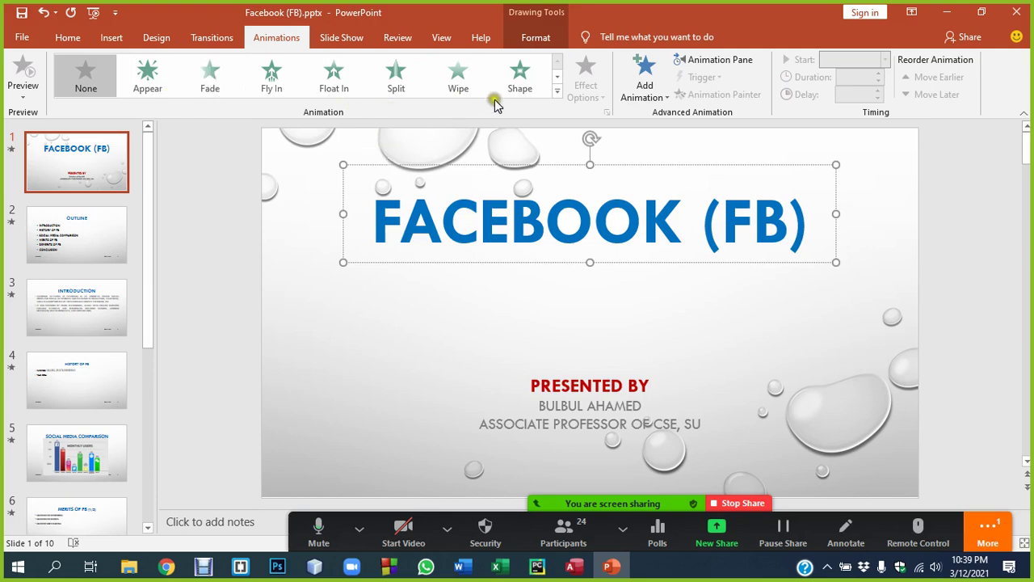
pyautogui.click(557, 91)
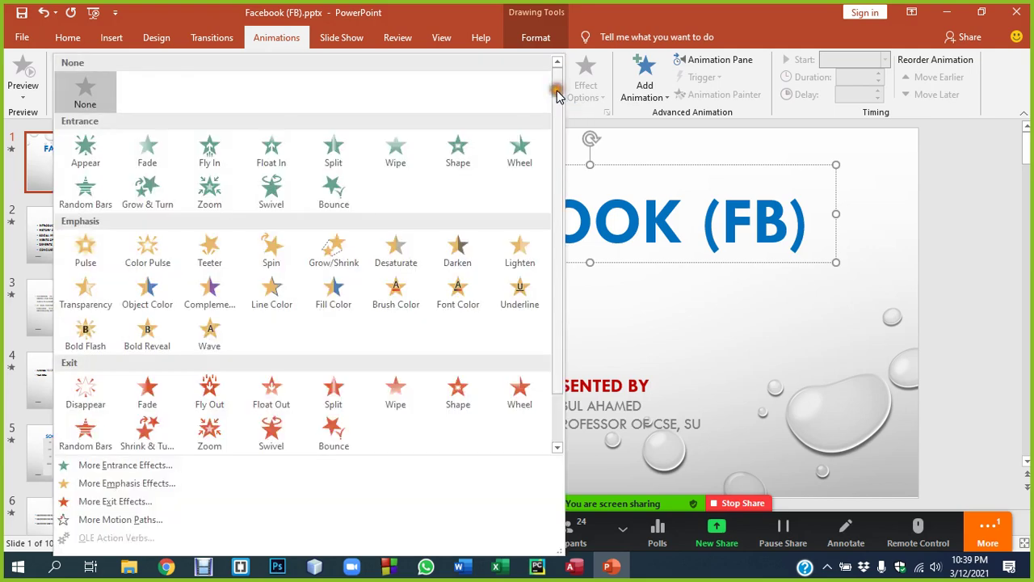
pyautogui.click(343, 191)
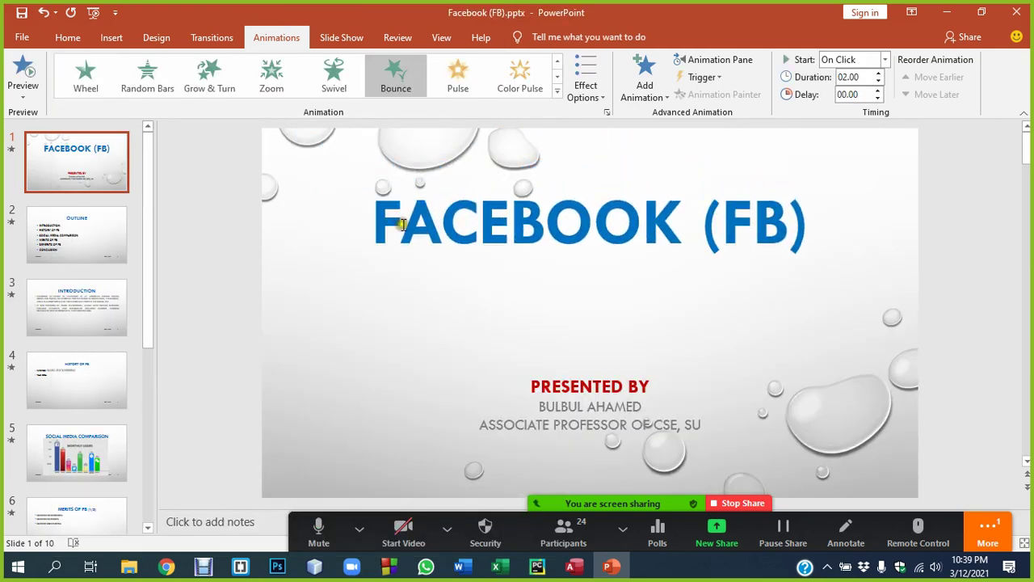
pyautogui.click(588, 406)
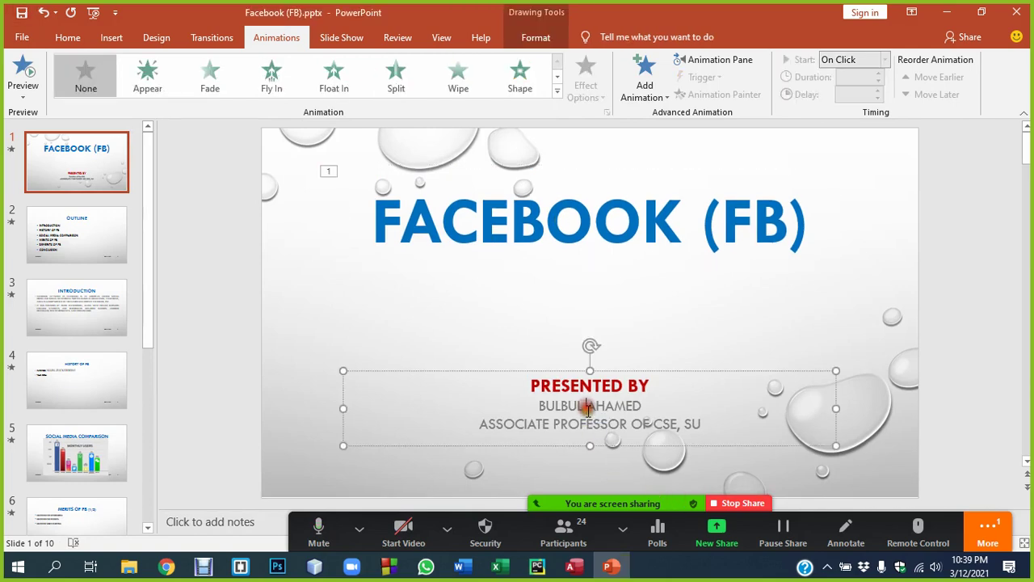
pyautogui.click(555, 92)
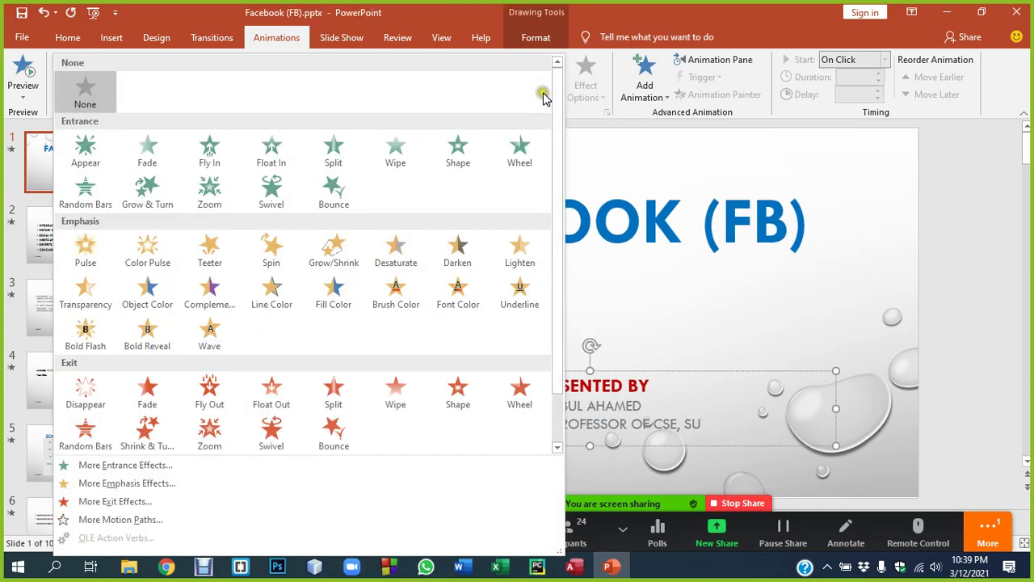
pyautogui.click(209, 148)
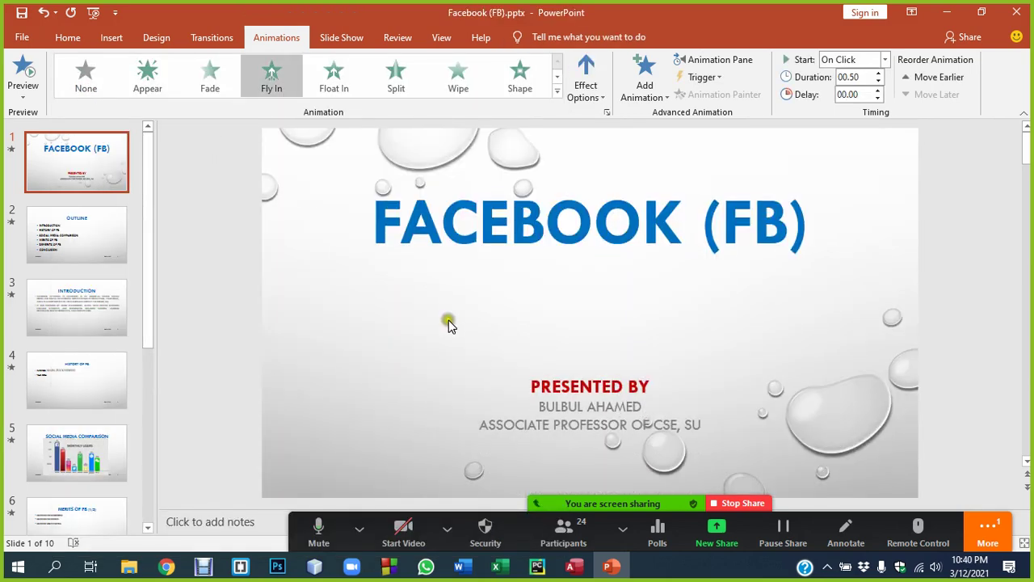
pyautogui.click(440, 241)
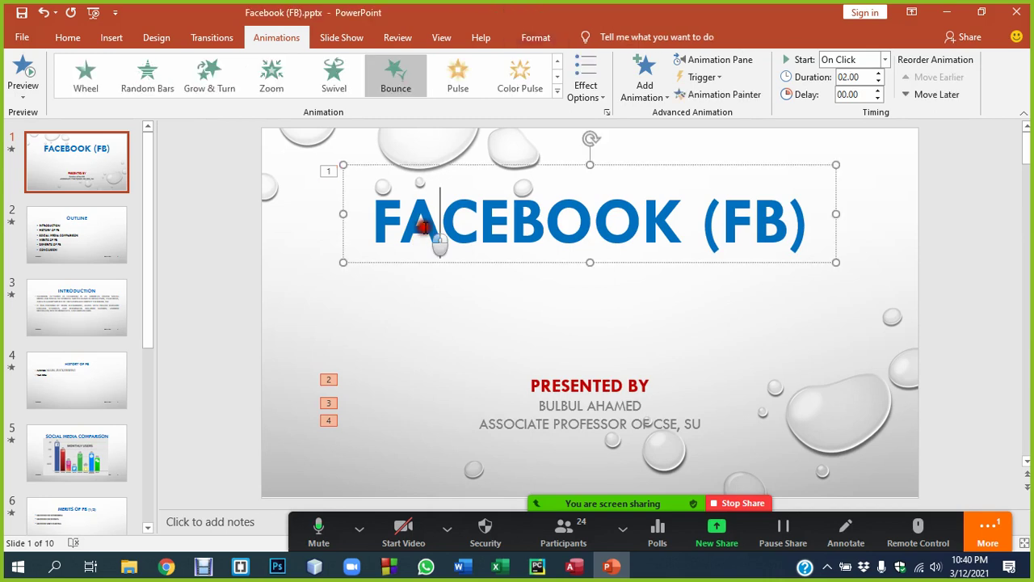
pyautogui.click(570, 357)
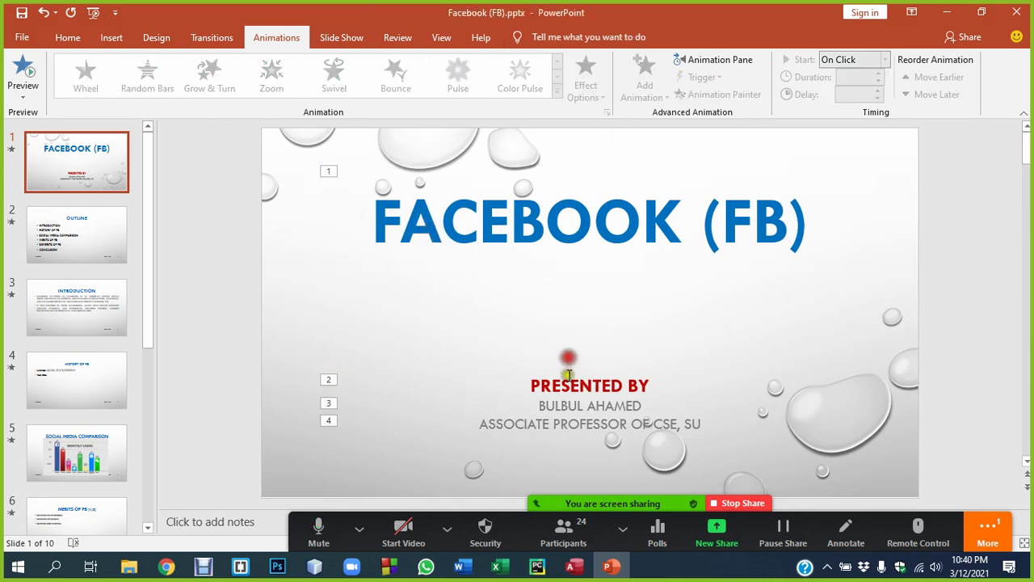
pyautogui.click(569, 378)
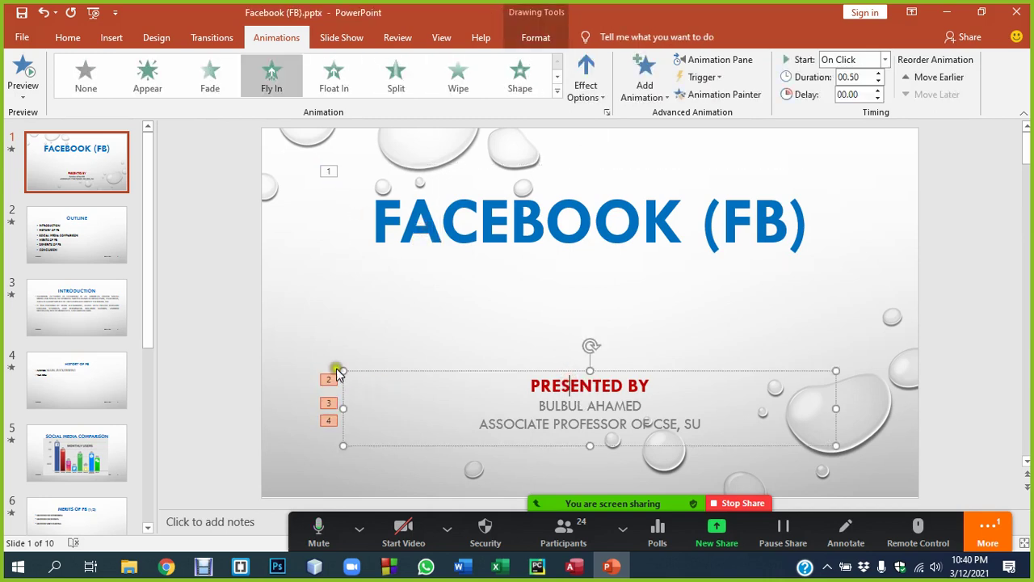
pyautogui.click(443, 226)
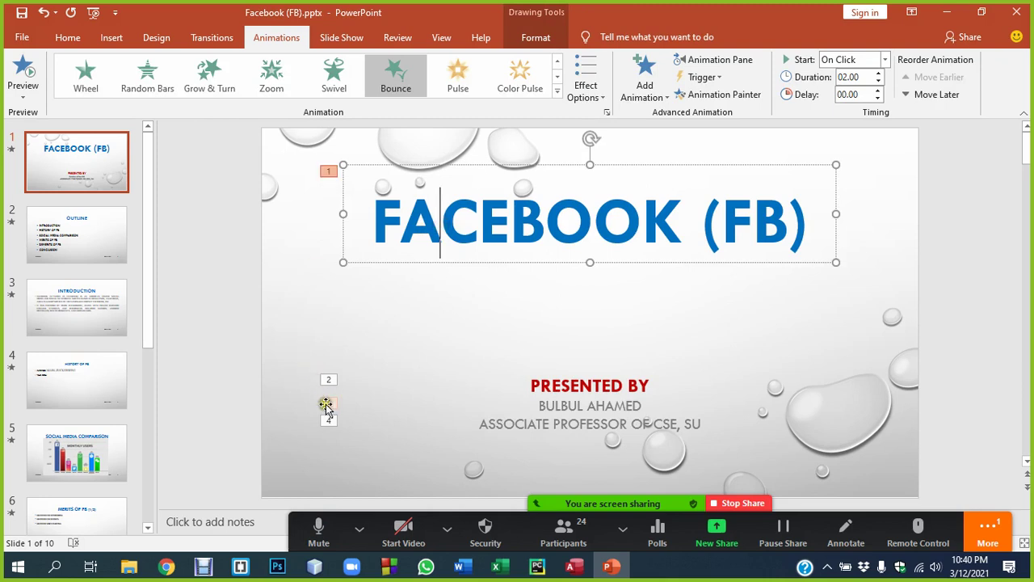
pyautogui.click(557, 406)
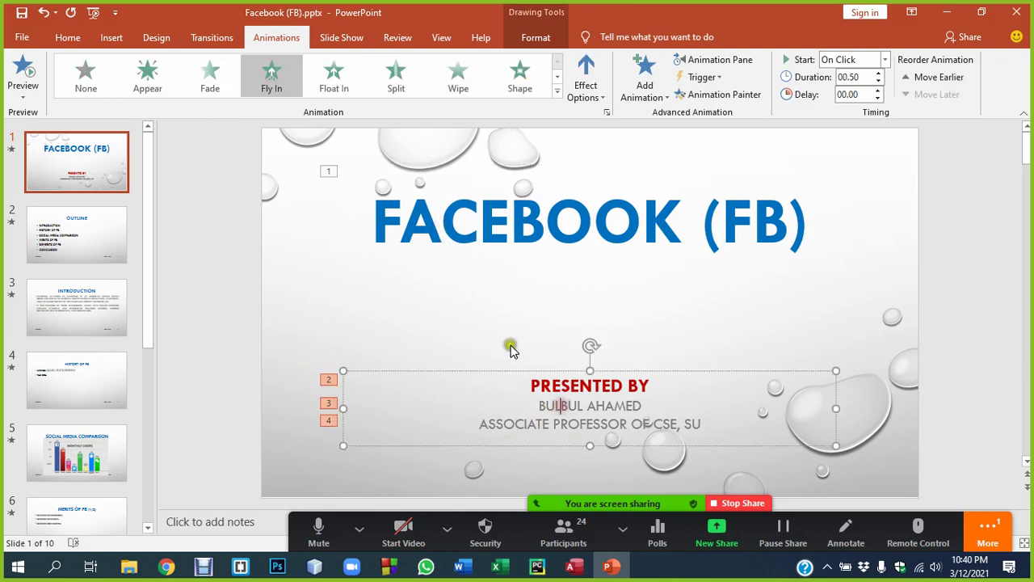
pyautogui.click(505, 231)
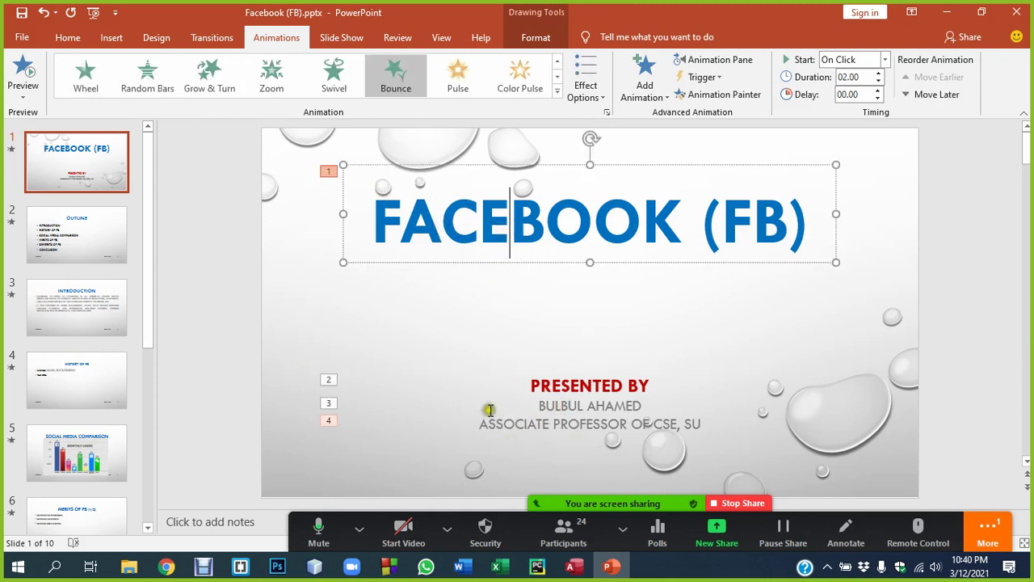
pyautogui.click(554, 405)
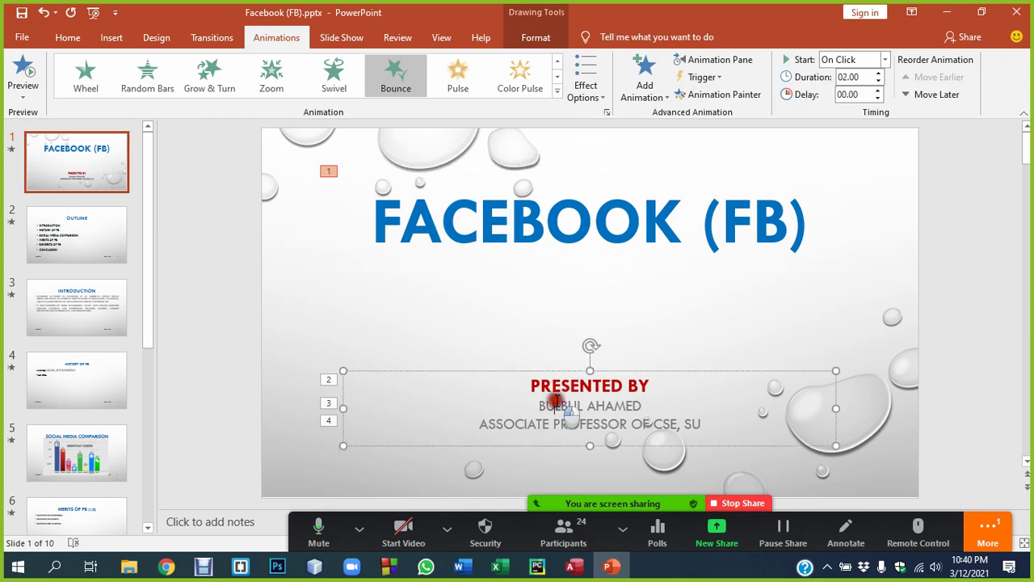
pyautogui.click(520, 213)
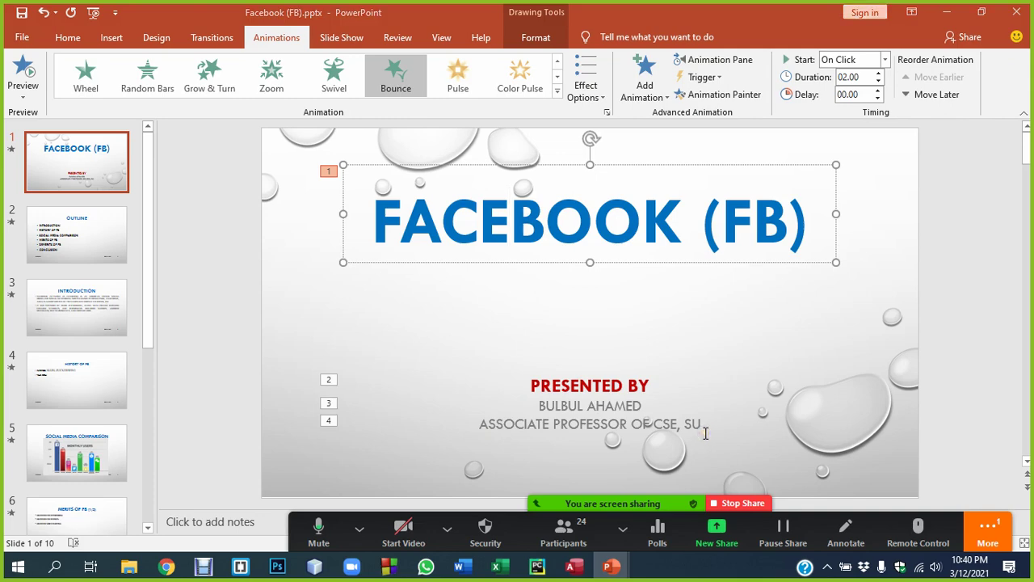
pyautogui.press('F5')
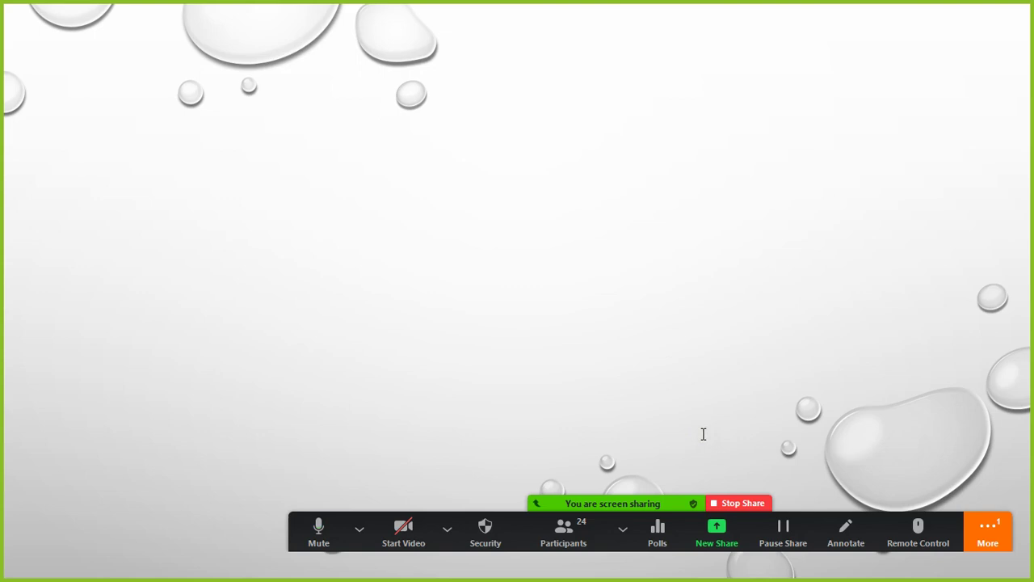
pyautogui.press('Right')
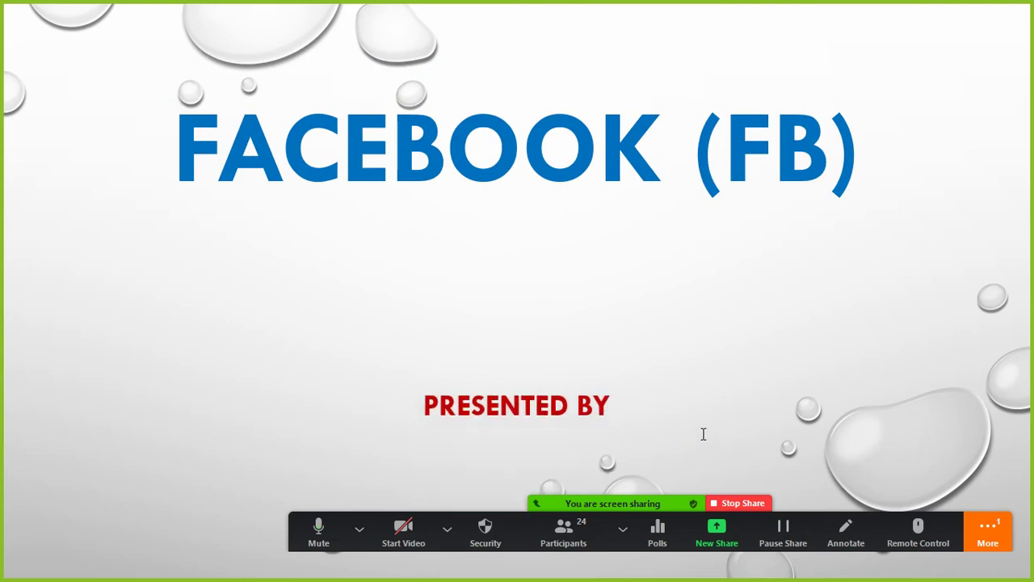
pyautogui.press('Right')
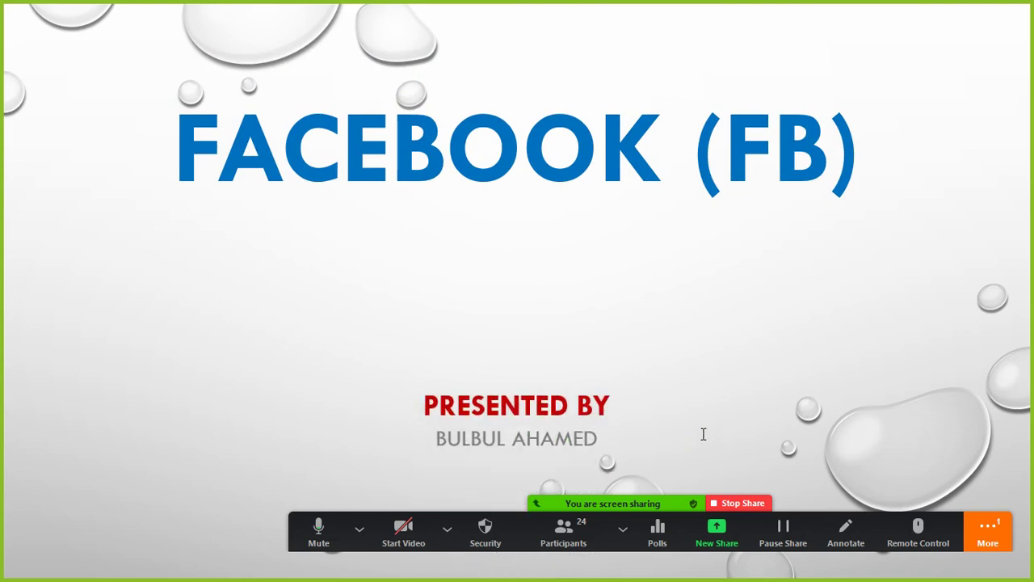
pyautogui.press('Right')
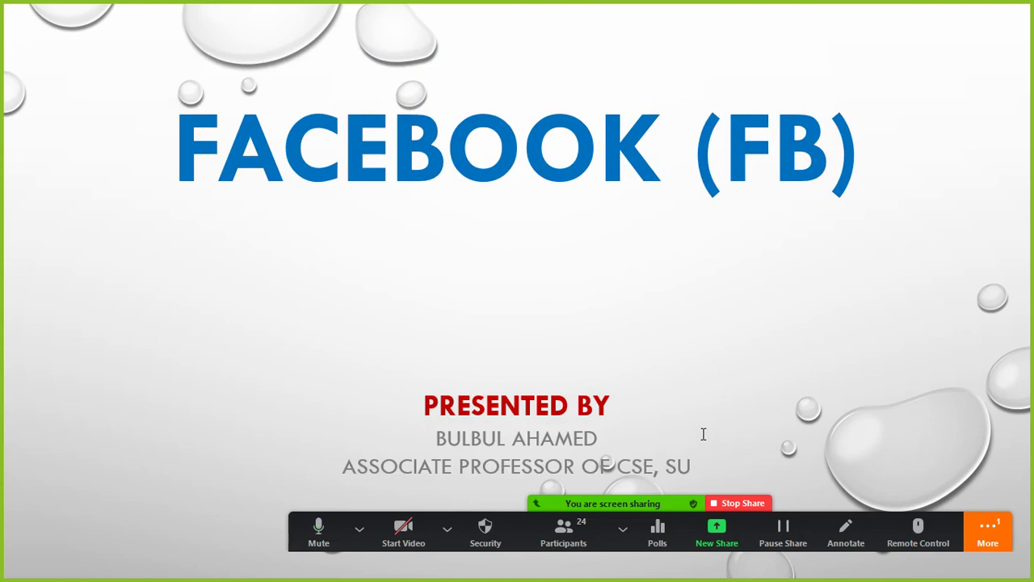
pyautogui.press('Escape')
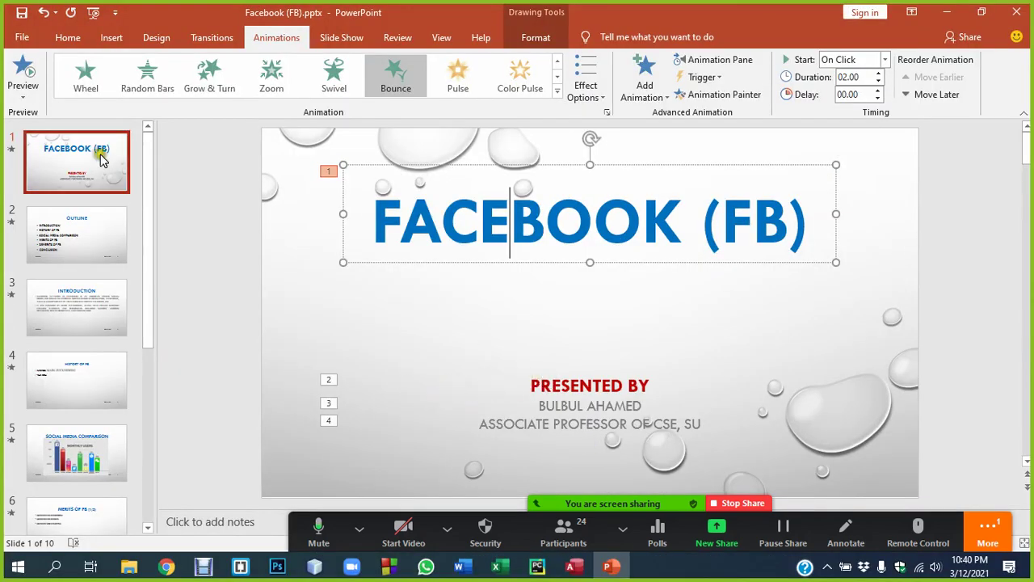
# Switch the deck to the plain white Office theme and preview it in a slide show.
pyautogui.click(86, 179)
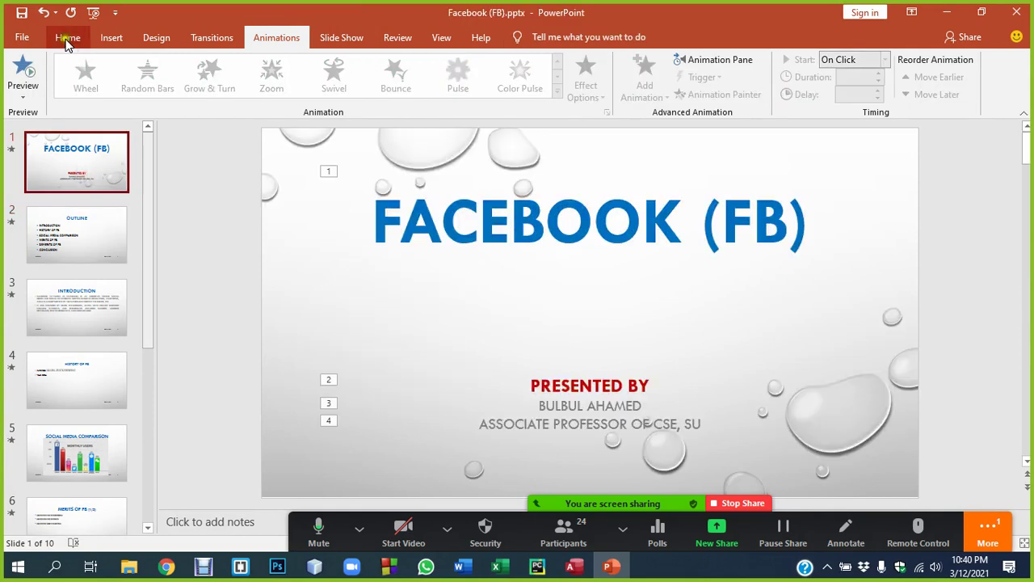
pyautogui.click(156, 37)
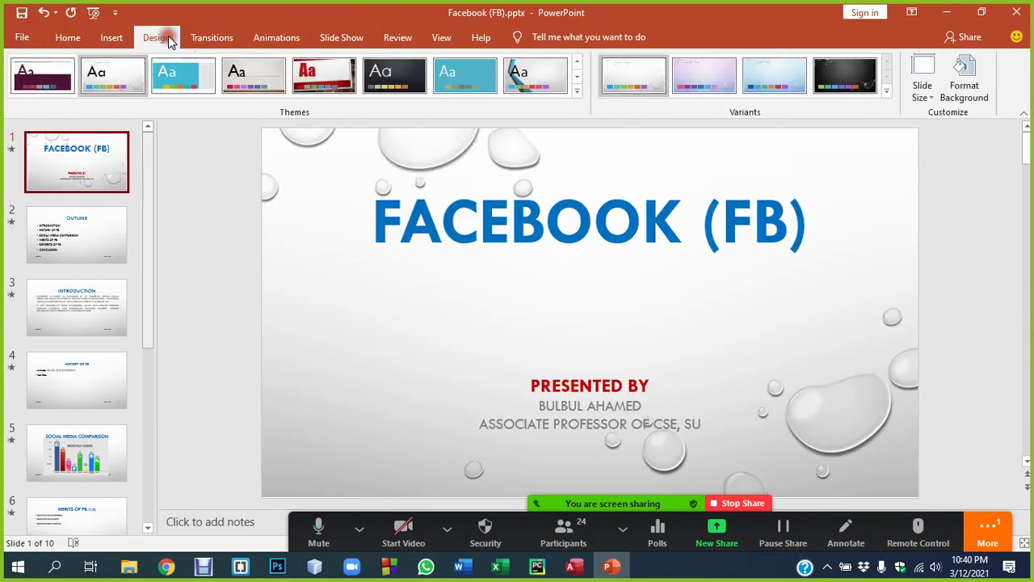
pyautogui.click(61, 165)
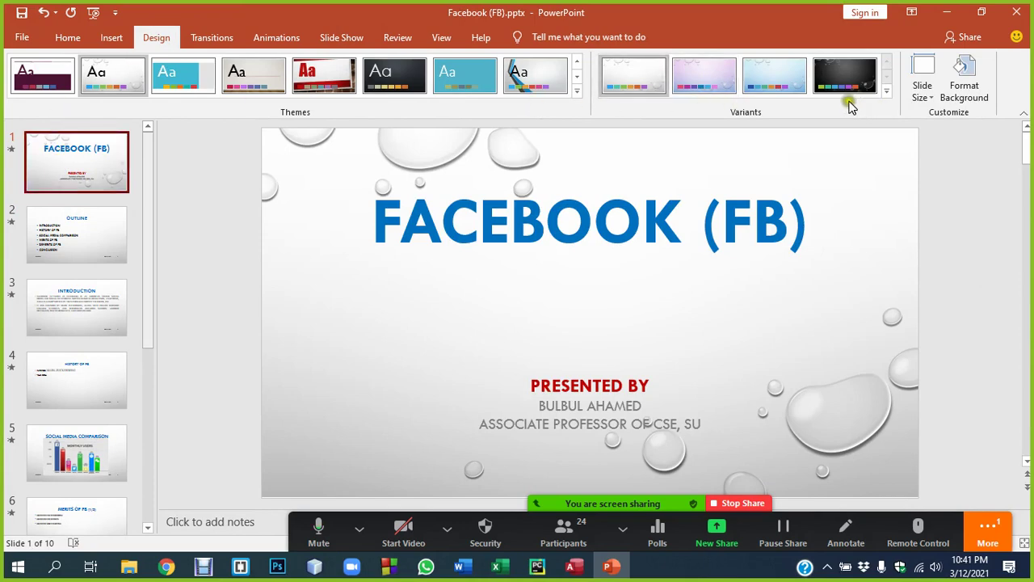
pyautogui.click(579, 92)
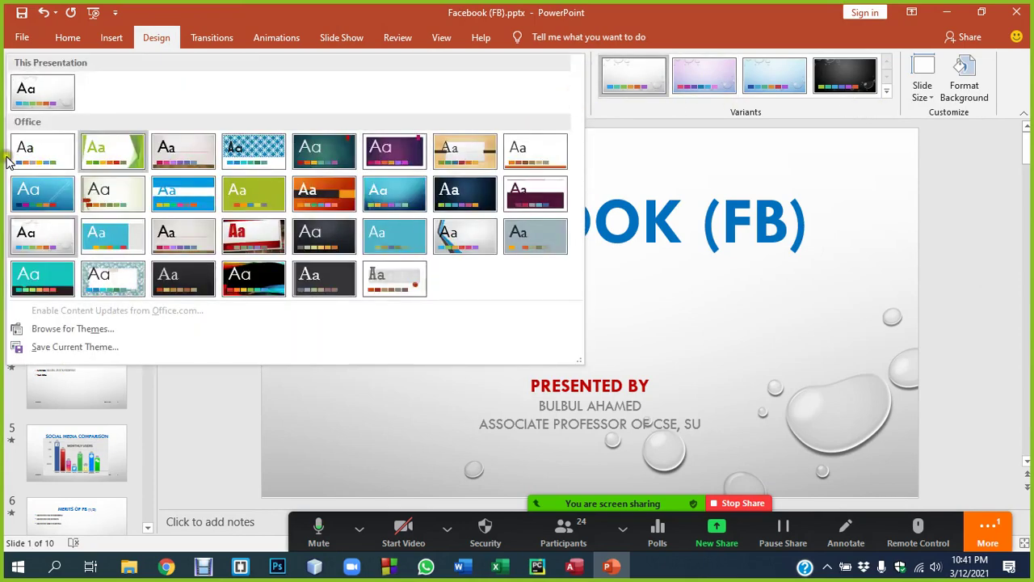
pyautogui.click(24, 152)
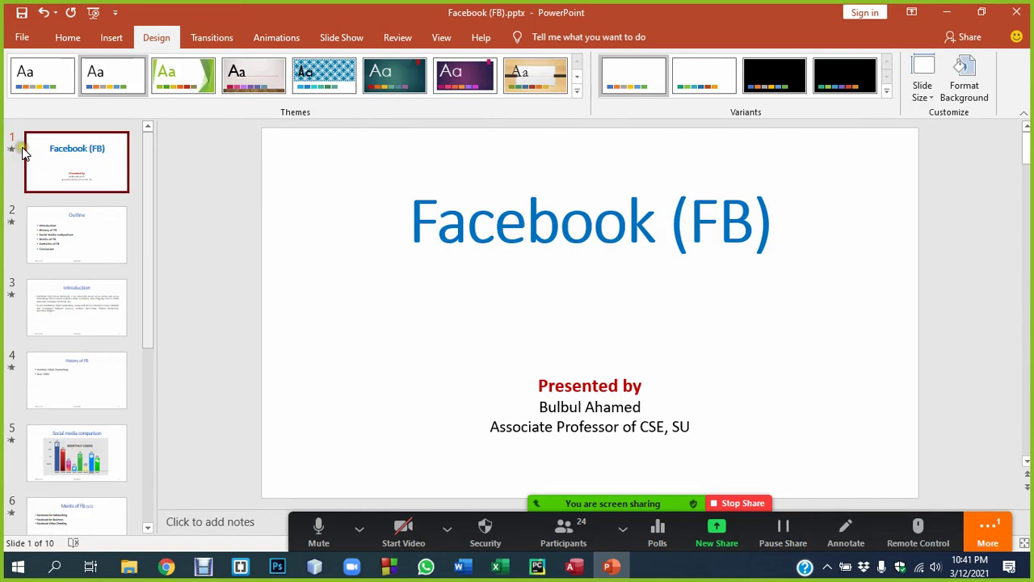
pyautogui.click(289, 252)
pyautogui.press('F5')
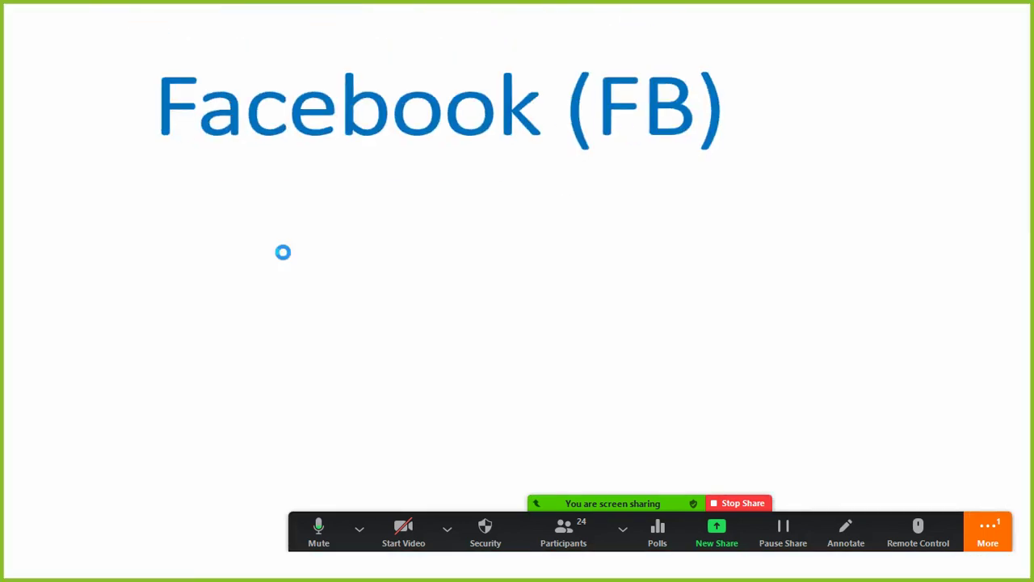
pyautogui.press('Escape')
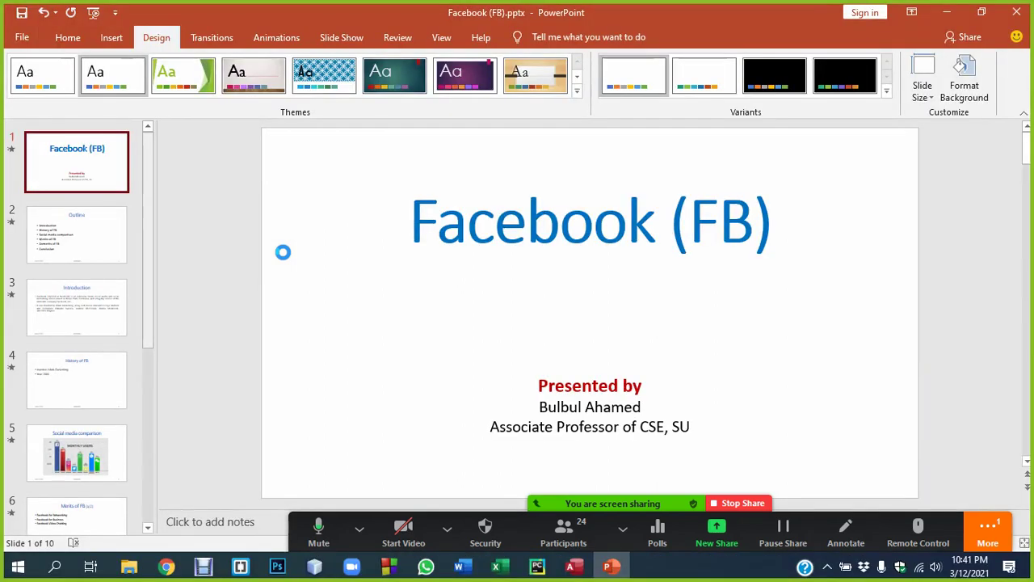
# Make the title's Bounce animation start With Previous and test it in a slide show.
pyautogui.click(279, 39)
pyautogui.click(474, 216)
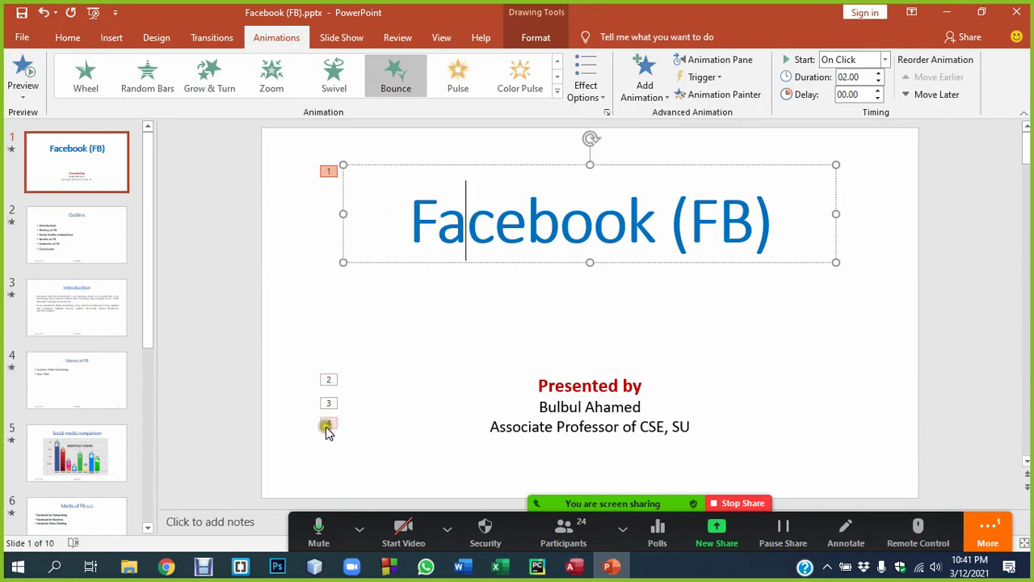
pyautogui.click(488, 221)
pyautogui.click(886, 60)
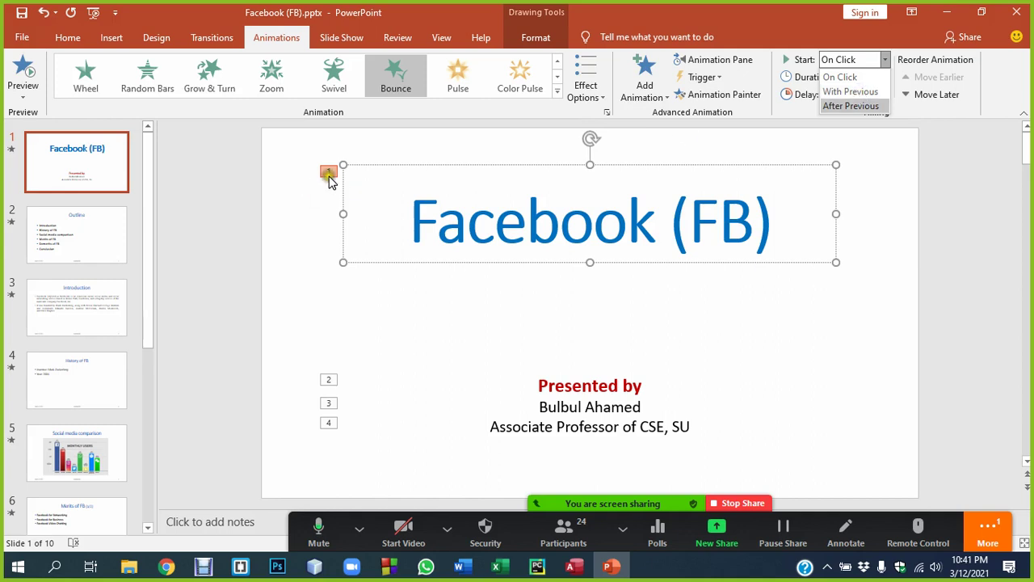
pyautogui.click(850, 91)
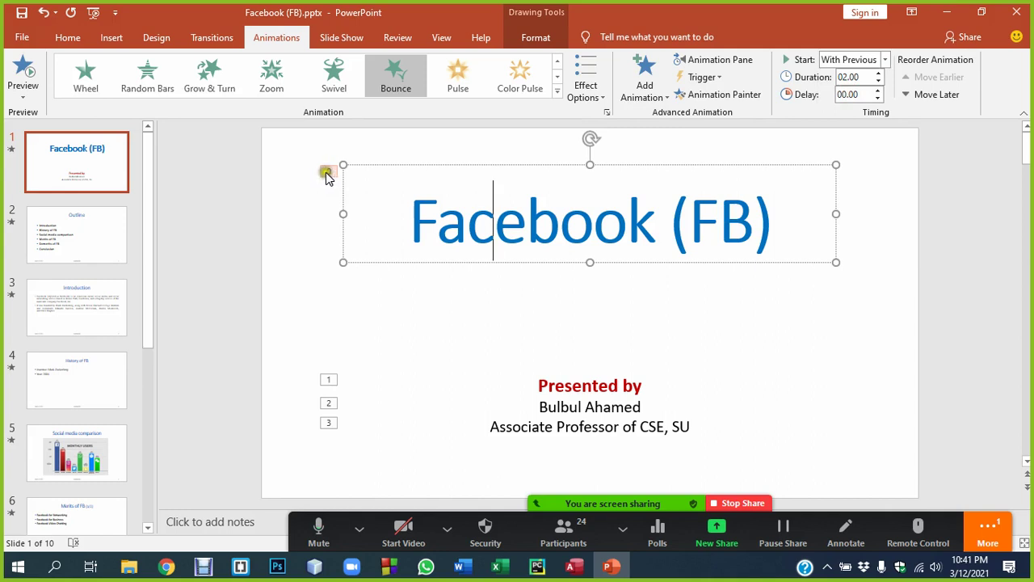
pyautogui.press('F5')
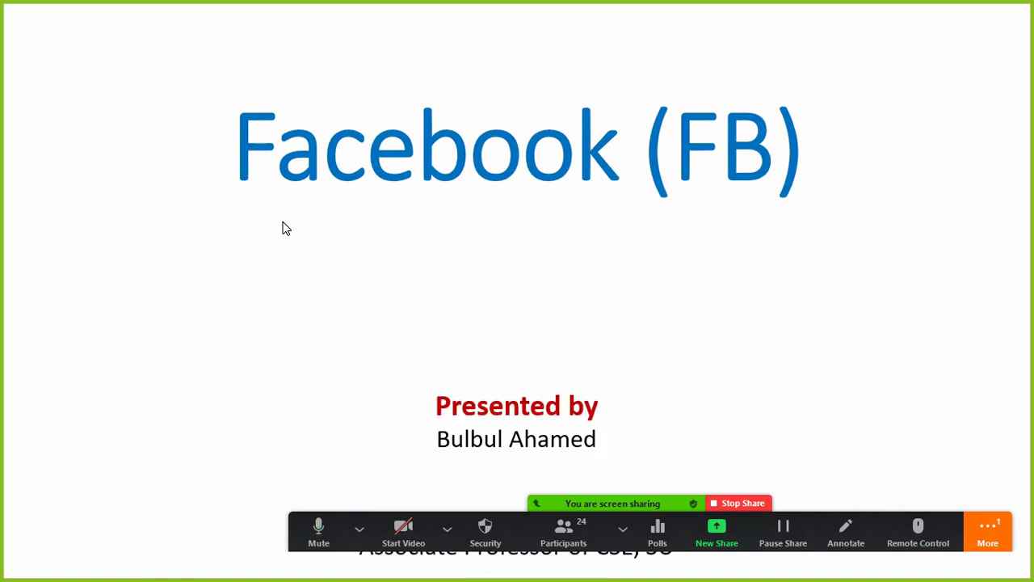
pyautogui.press('Escape')
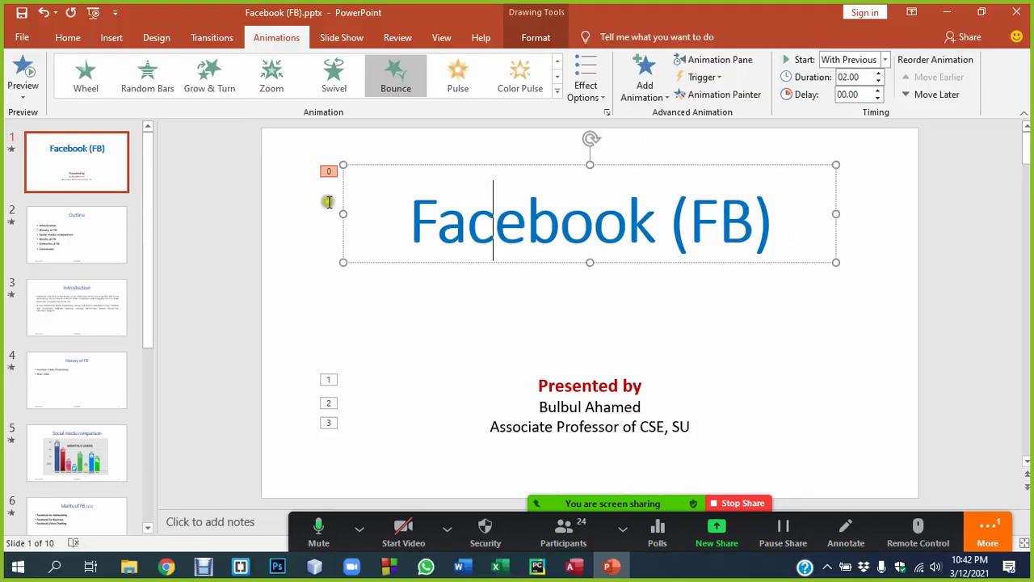
# Set the subtitle animation to start After Previous and test it in the slide show.
pyautogui.click(580, 392)
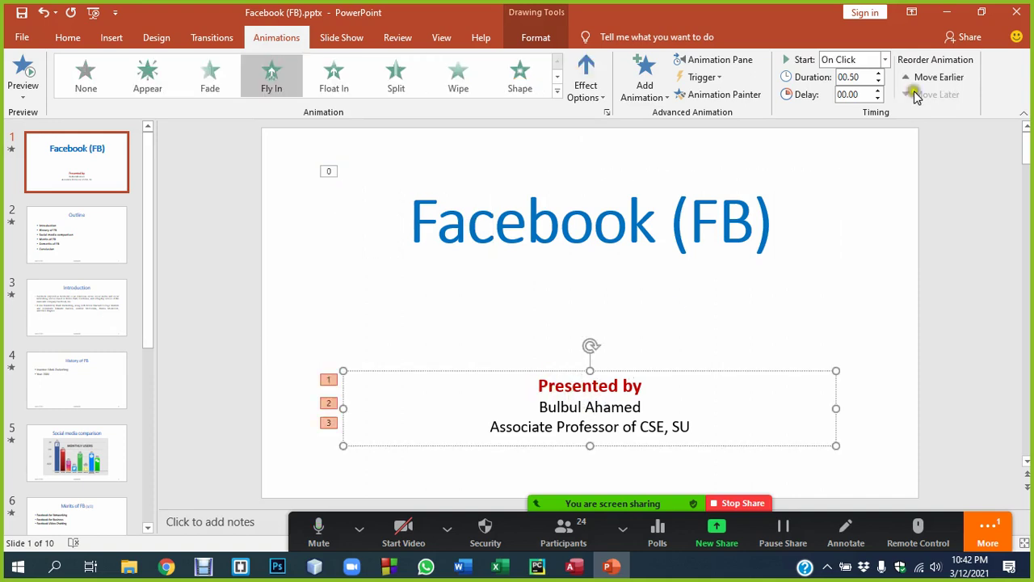
pyautogui.click(857, 60)
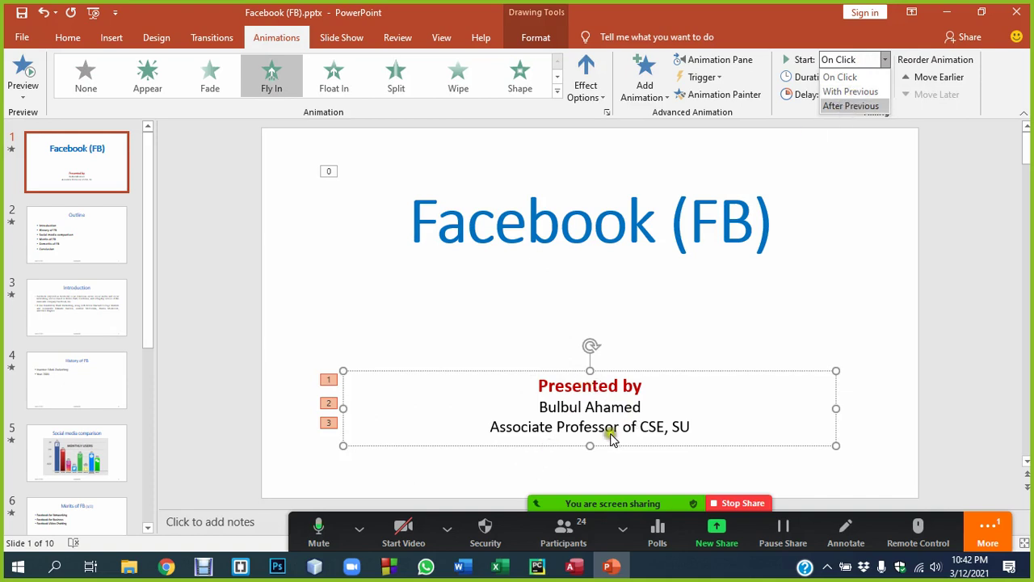
pyautogui.click(841, 107)
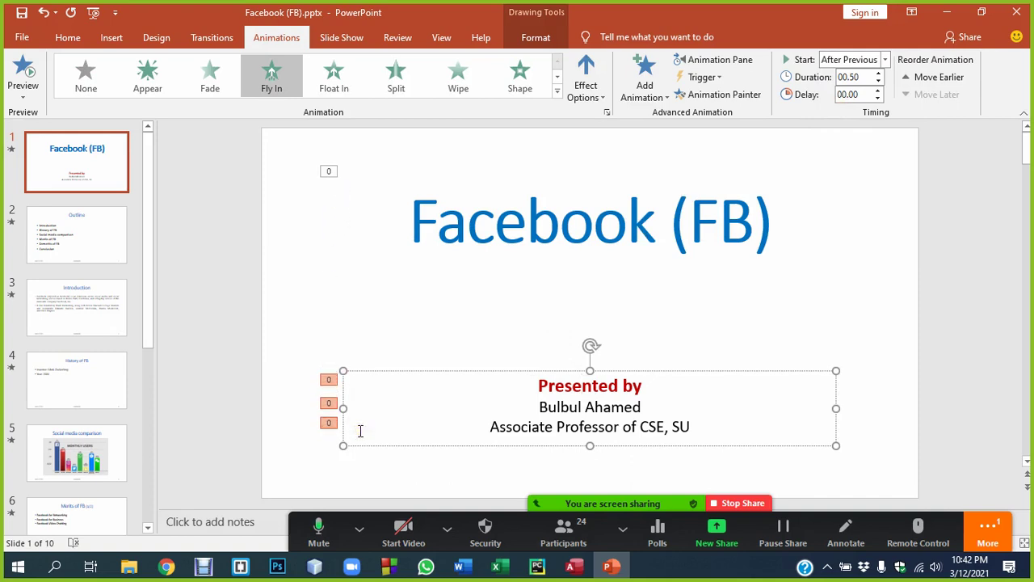
pyautogui.press('F5')
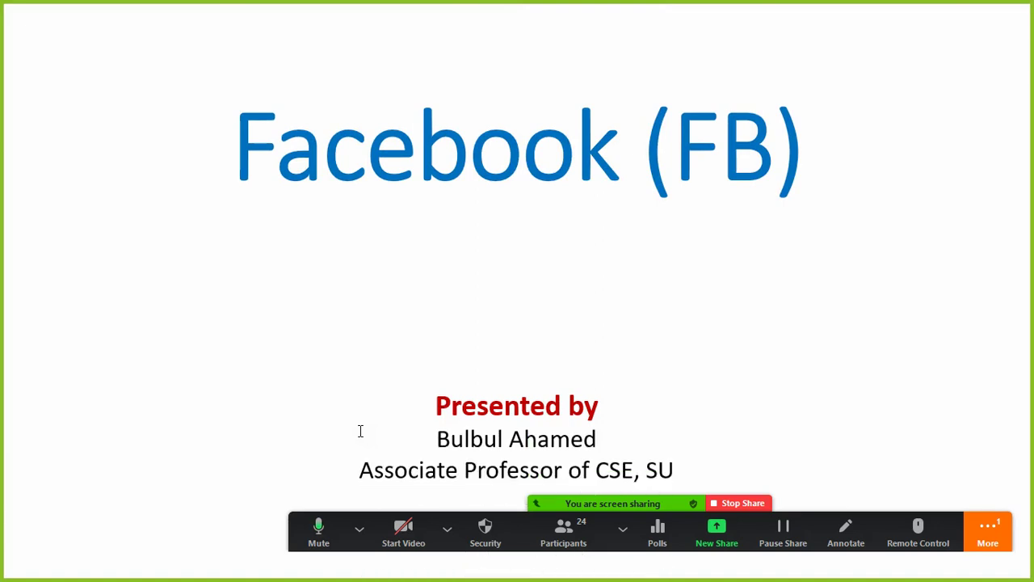
pyautogui.press('Escape')
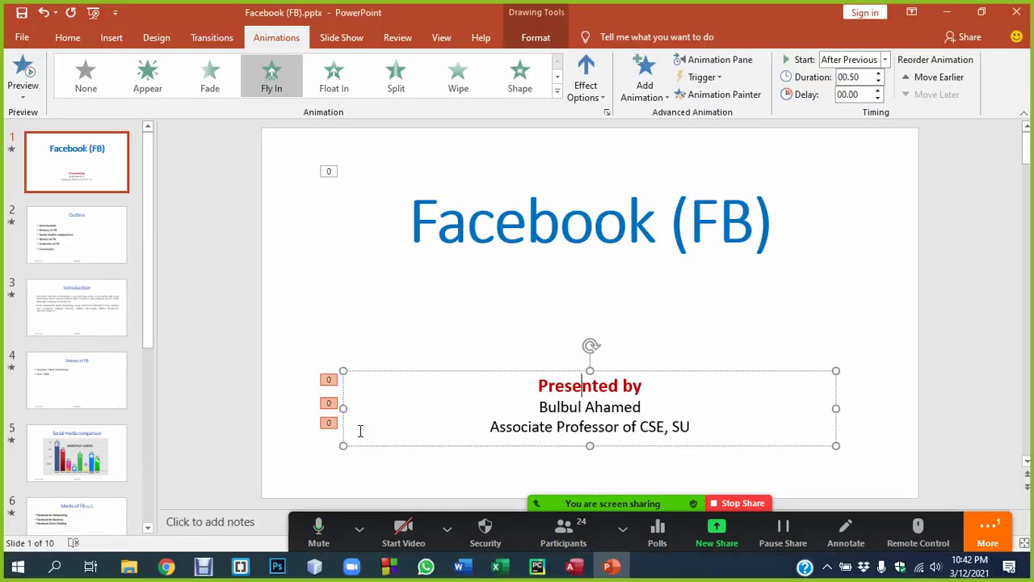
pyautogui.press('F5')
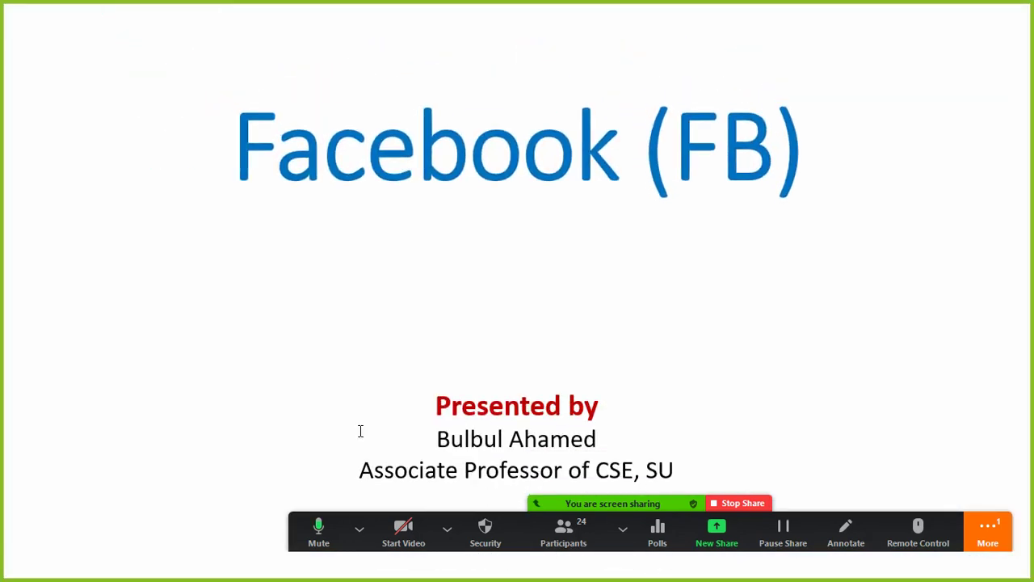
pyautogui.press('Escape')
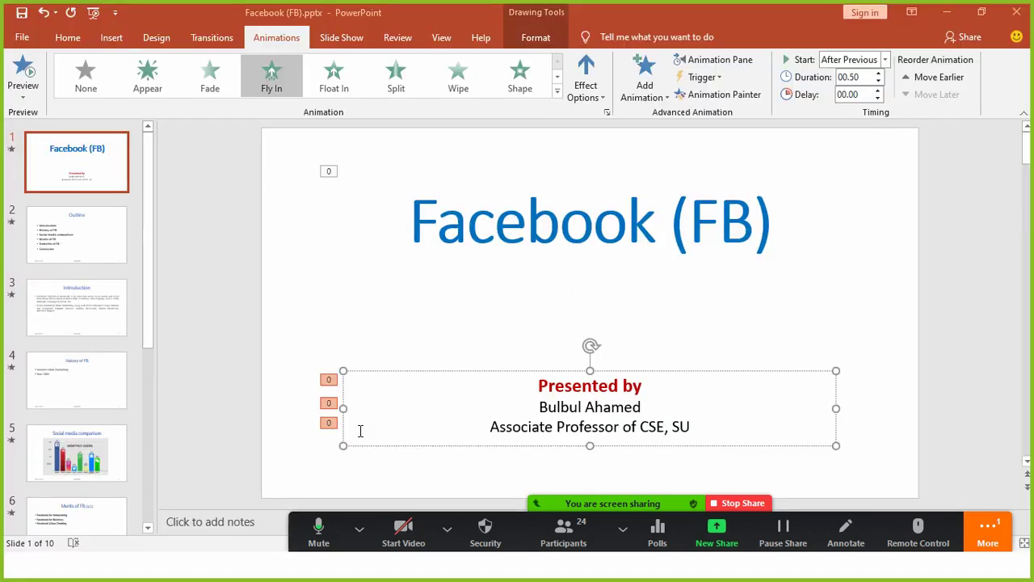
# Check the title's Start timing without changing it, then open the Outline slide.
pyautogui.click(589, 221)
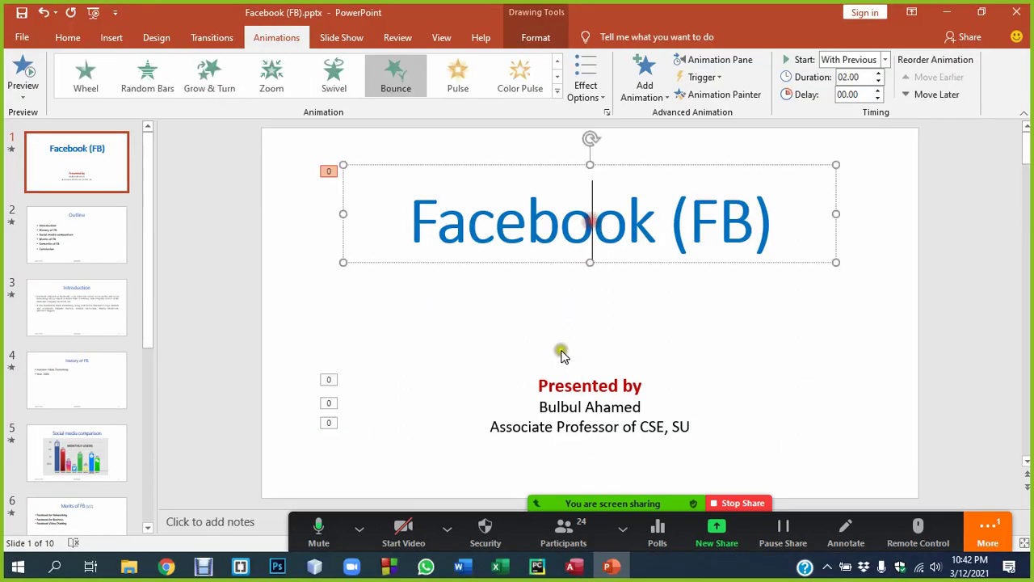
pyautogui.click(555, 365)
pyautogui.click(547, 223)
pyautogui.click(551, 386)
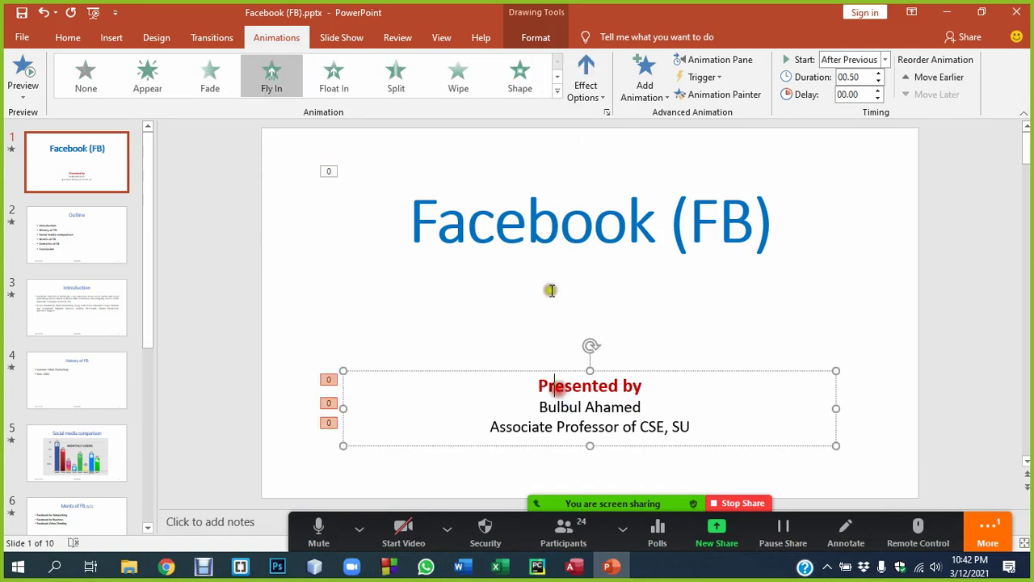
pyautogui.click(548, 218)
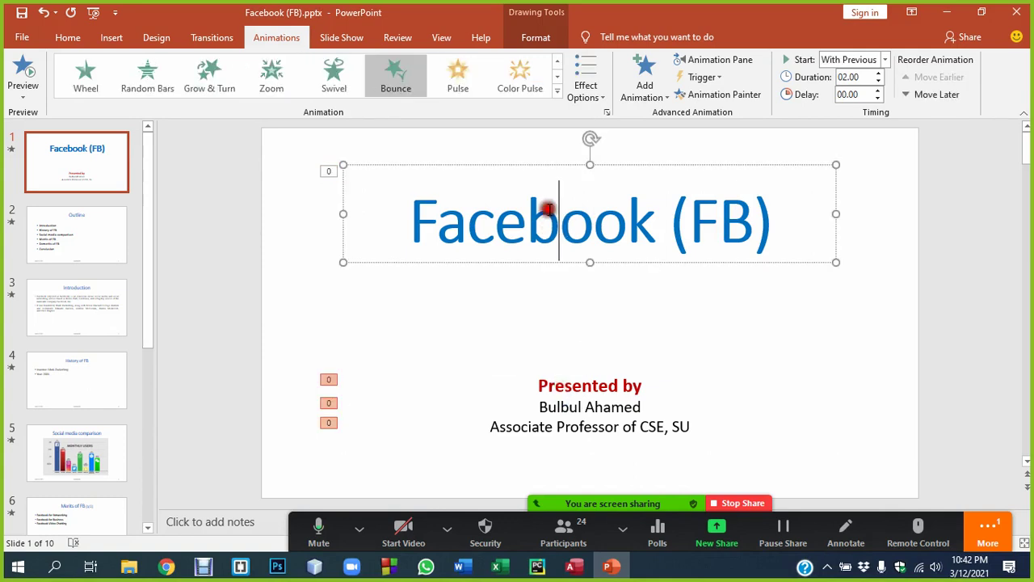
pyautogui.click(848, 59)
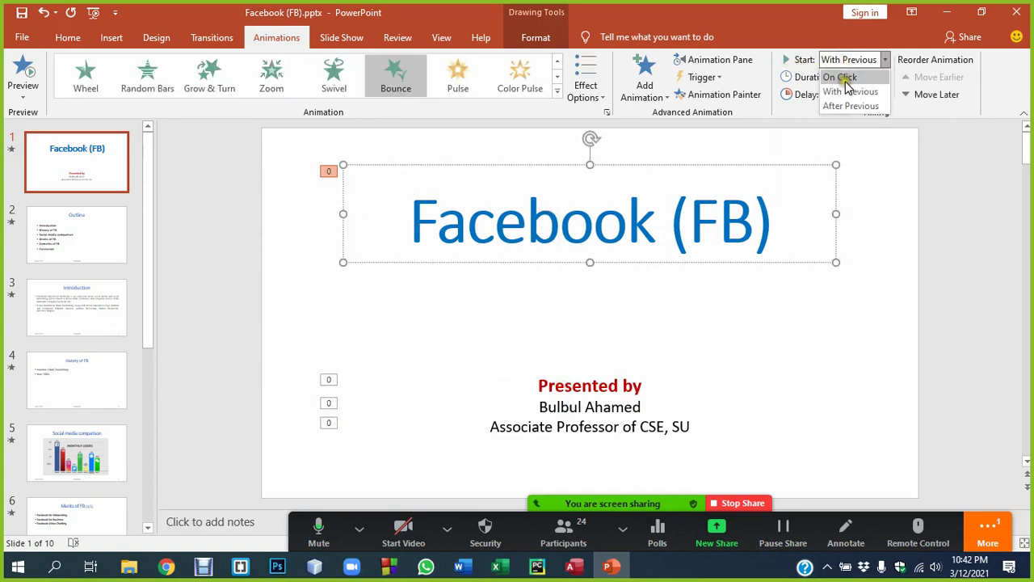
pyautogui.click(889, 215)
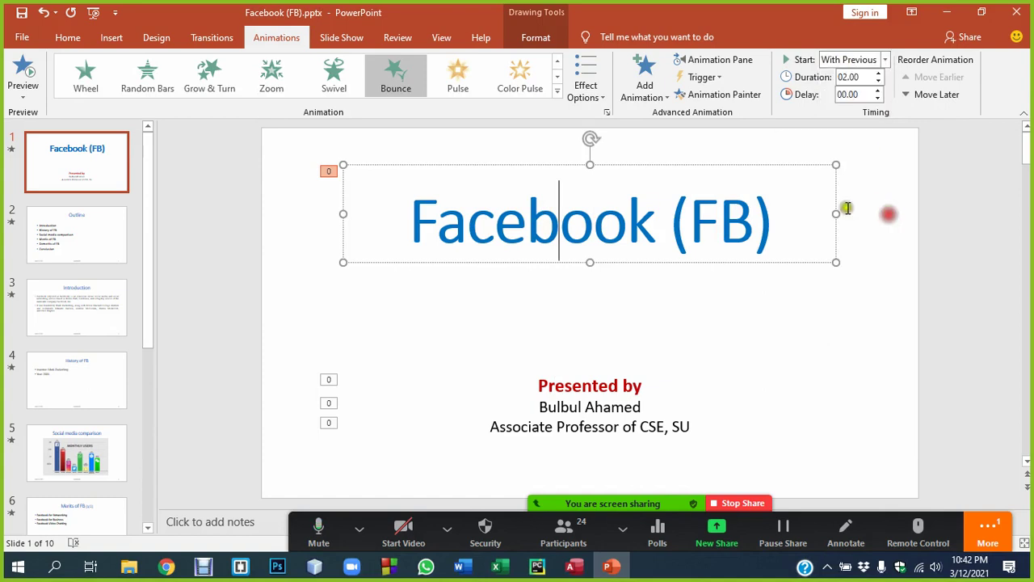
pyautogui.click(64, 240)
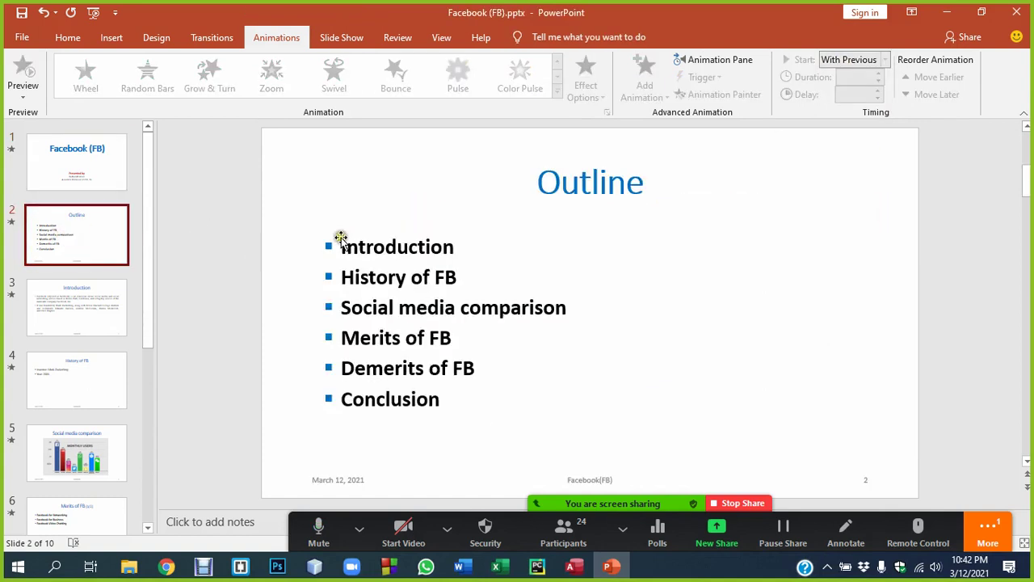
# Give the Outline title a Float In animation, after briefly trying Fly In.
pyautogui.click(578, 186)
pyautogui.click(371, 281)
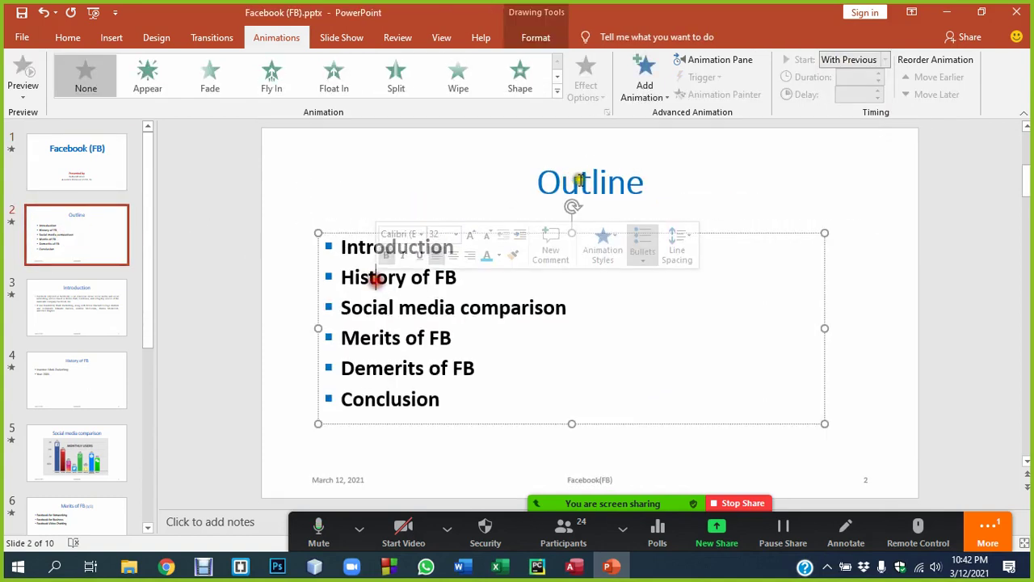
pyautogui.click(578, 186)
pyautogui.click(333, 77)
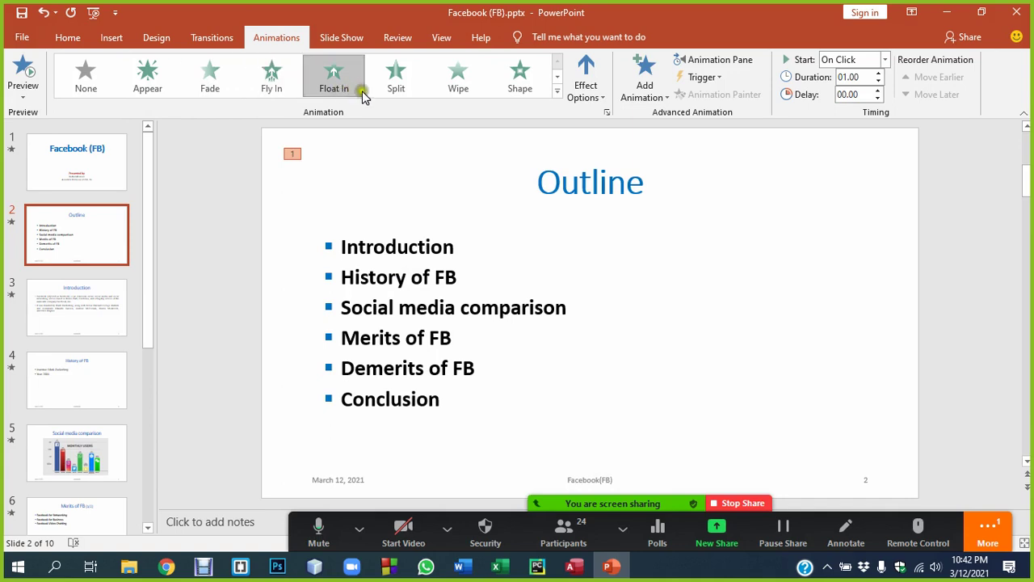
pyautogui.click(275, 81)
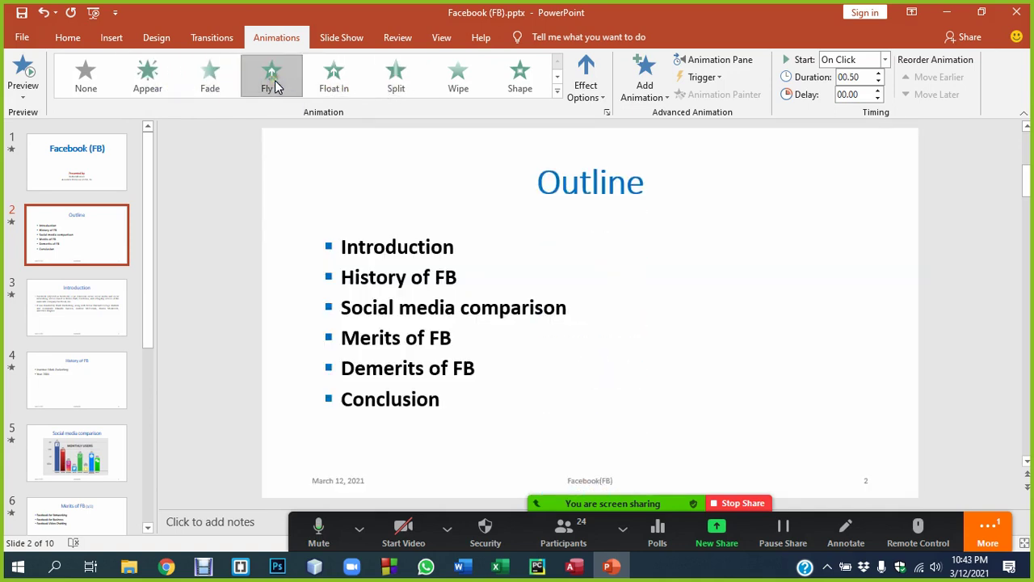
pyautogui.click(590, 178)
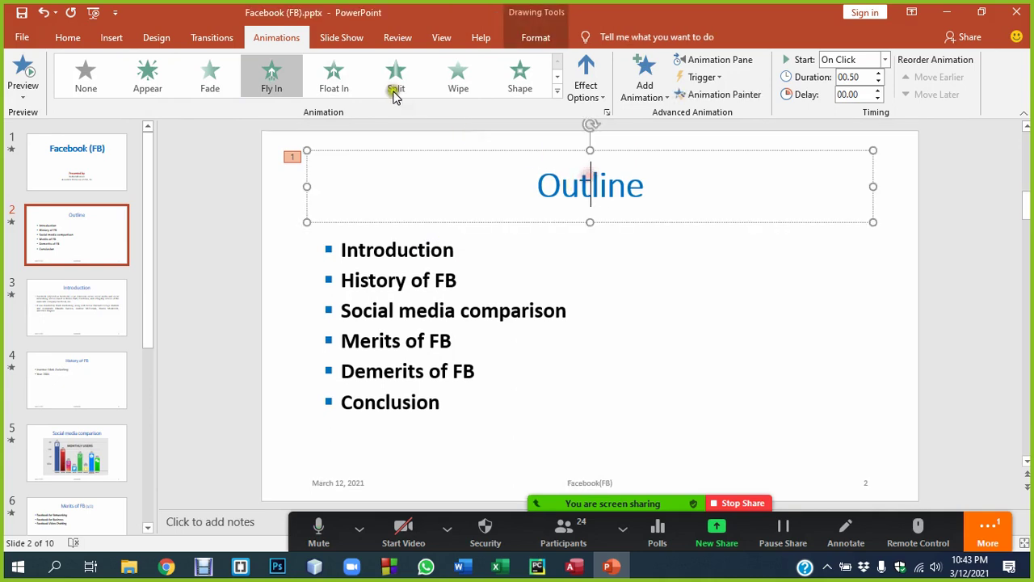
pyautogui.click(341, 84)
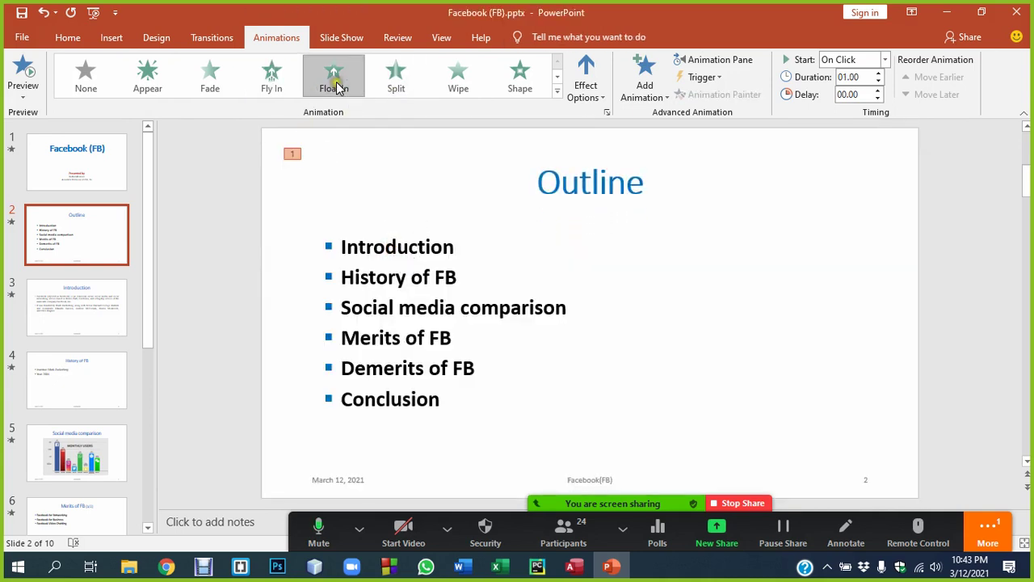
# Apply Float In to the six outline bullets so each appears on its own click.
pyautogui.click(373, 252)
pyautogui.click(321, 84)
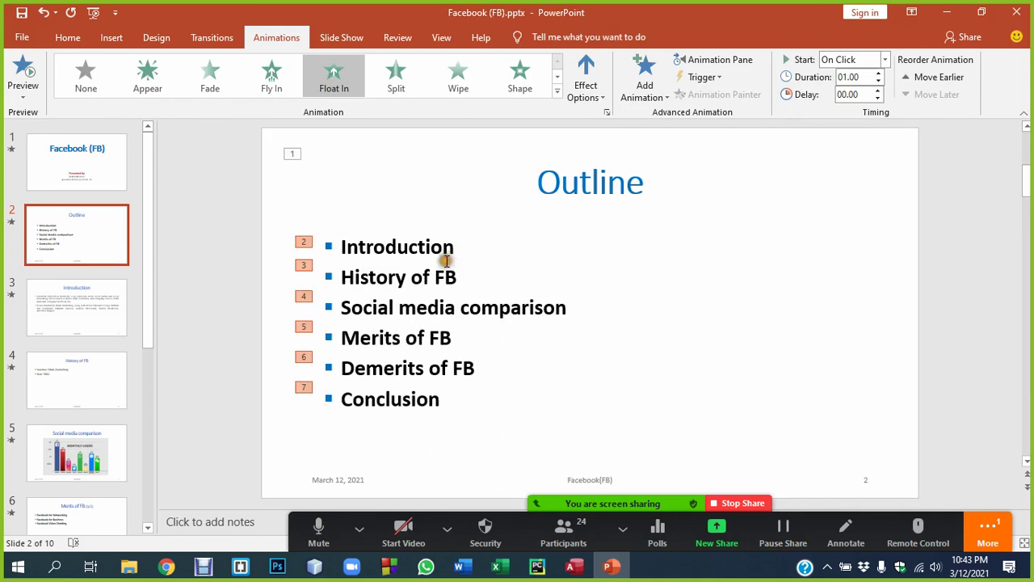
pyautogui.click(584, 186)
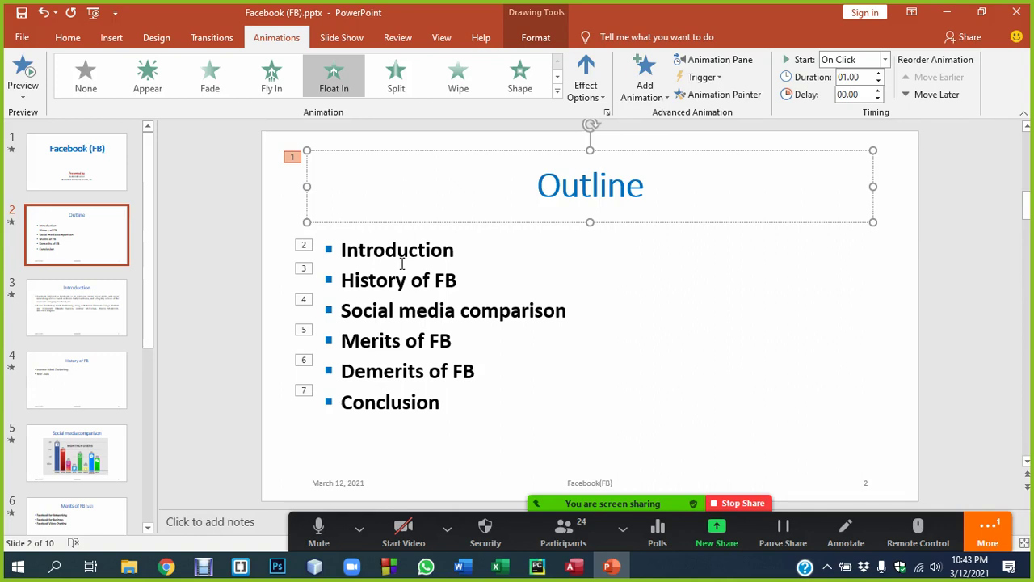
pyautogui.click(563, 532)
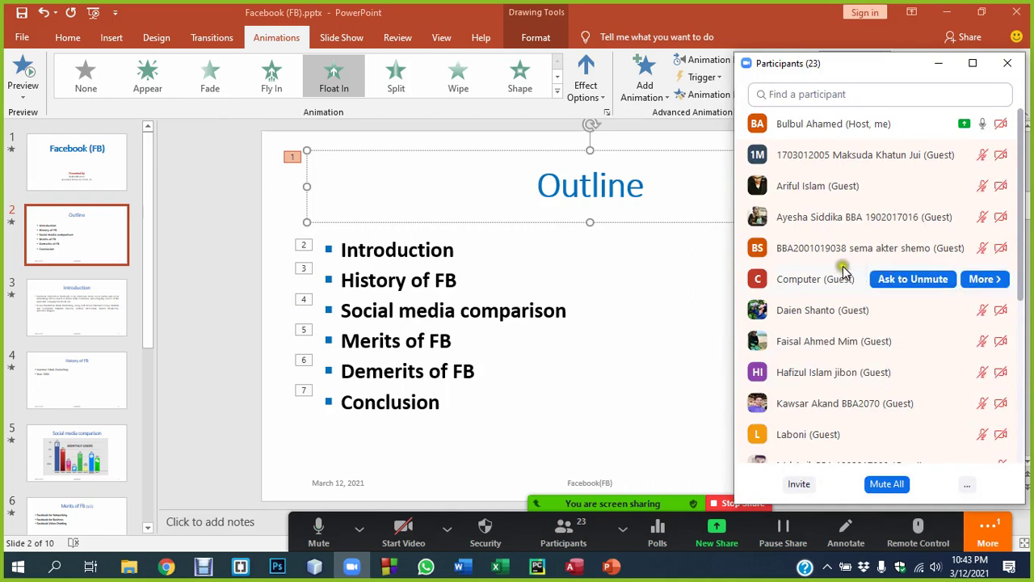
pyautogui.scroll(-3, 840, 266)
pyautogui.scroll(3, 830, 257)
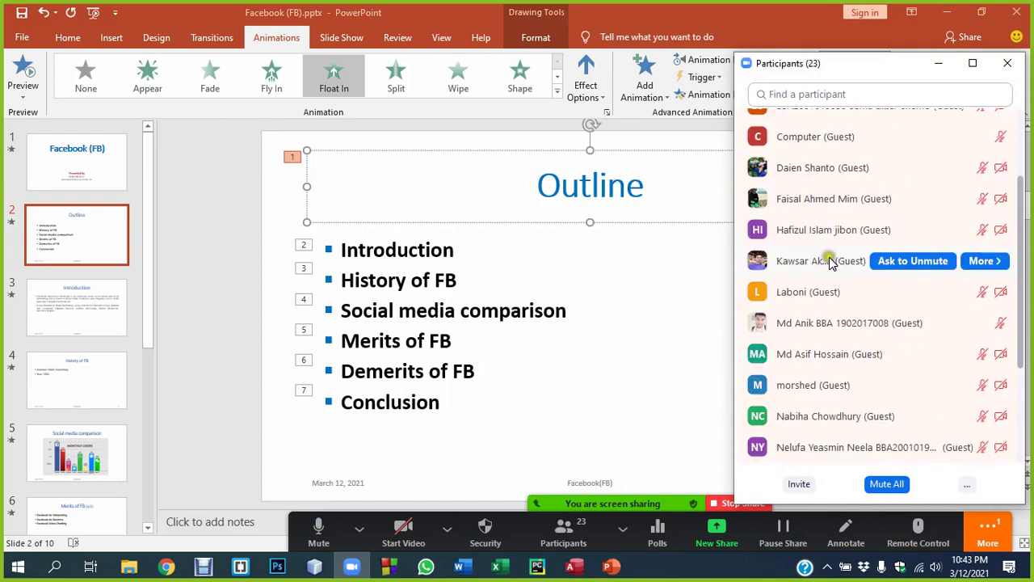
pyautogui.scroll(2, 830, 257)
pyautogui.click(937, 65)
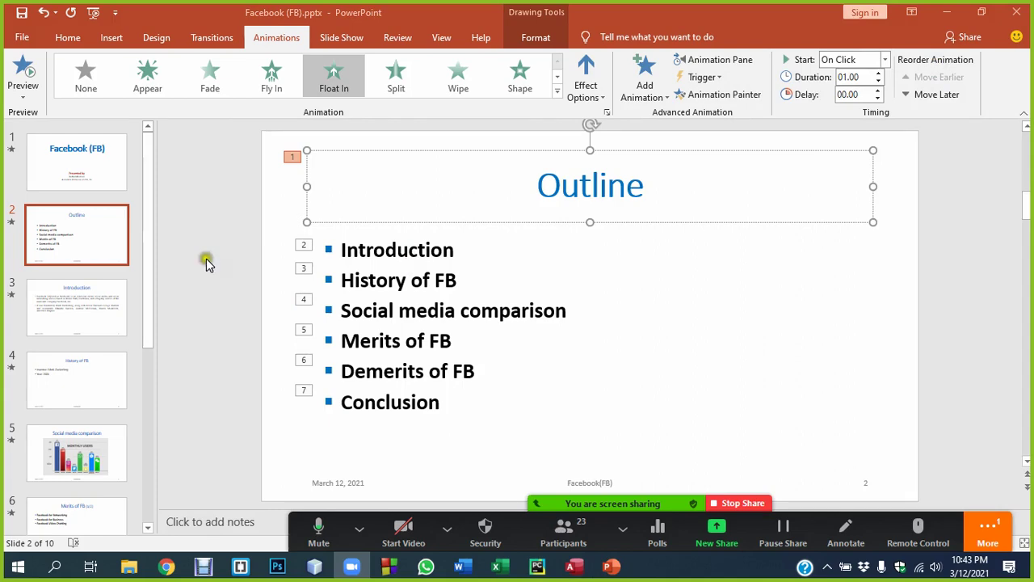
# Preview the Outline slide's animations in a slide show from the current slide.
pyautogui.click(81, 232)
pyautogui.hotkey('shift', 'F5')
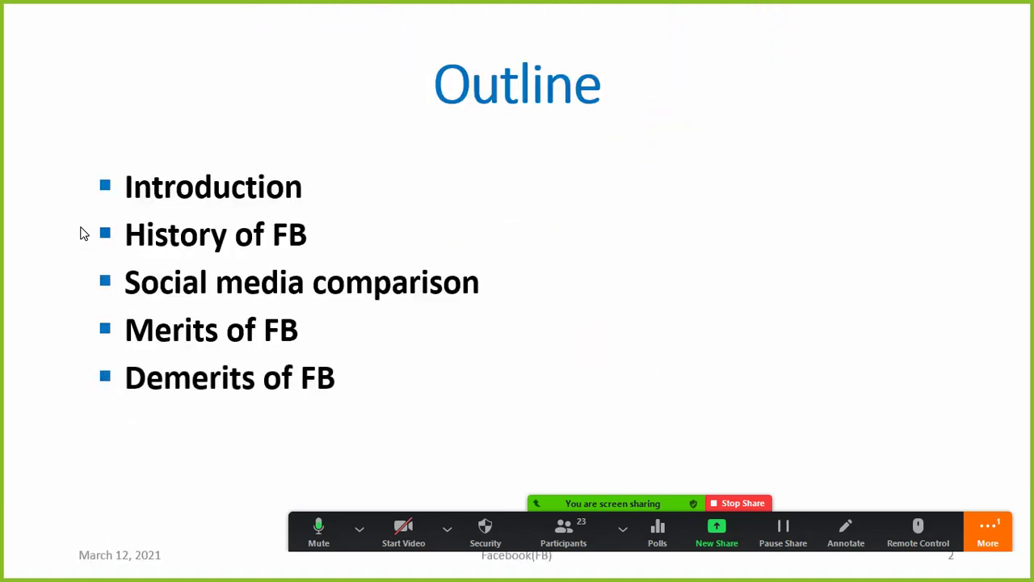
pyautogui.press('Escape')
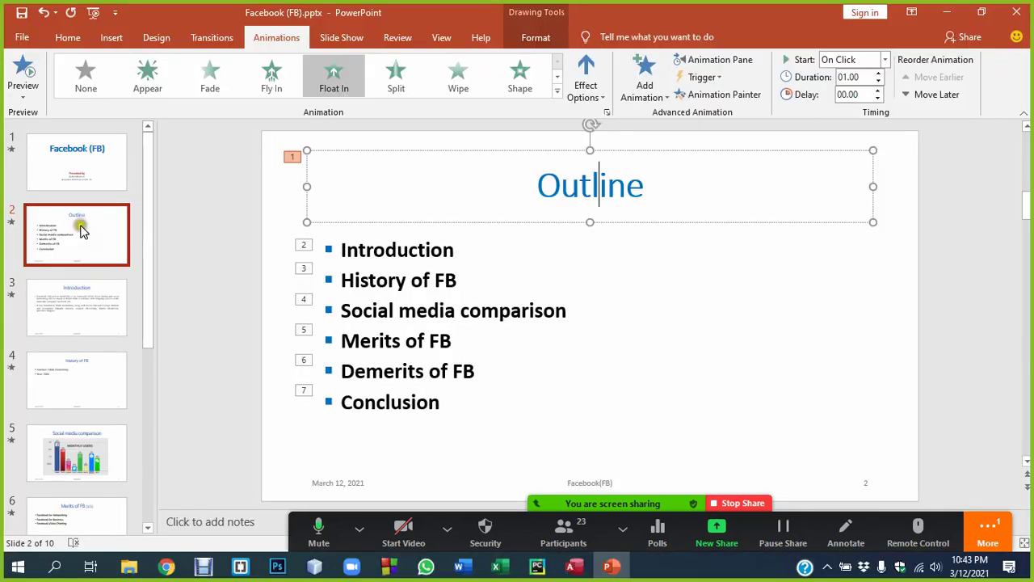
# Set the Outline title to start With Previous and the bullets After Previous.
pyautogui.click(836, 59)
pyautogui.click(850, 92)
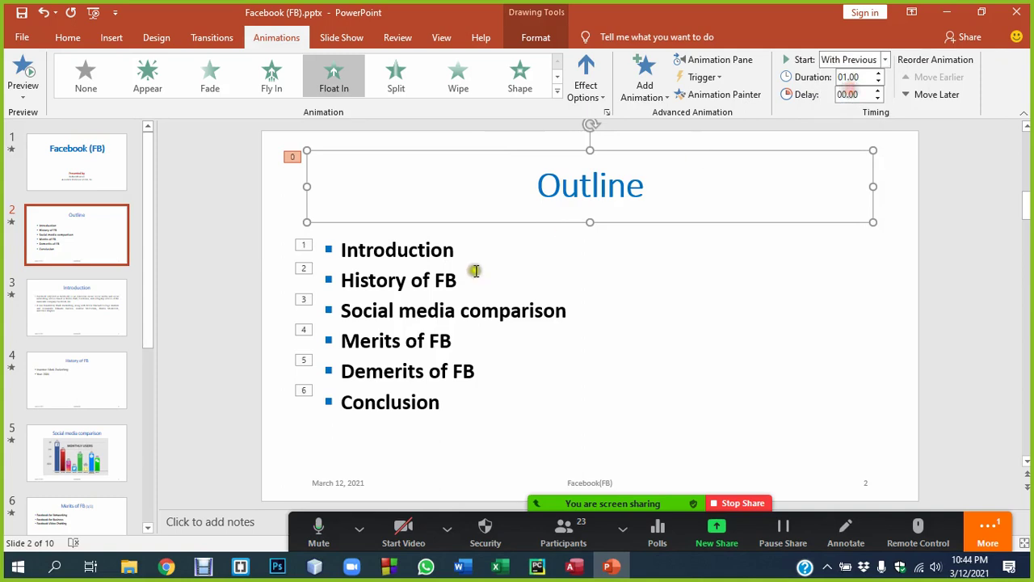
pyautogui.click(475, 271)
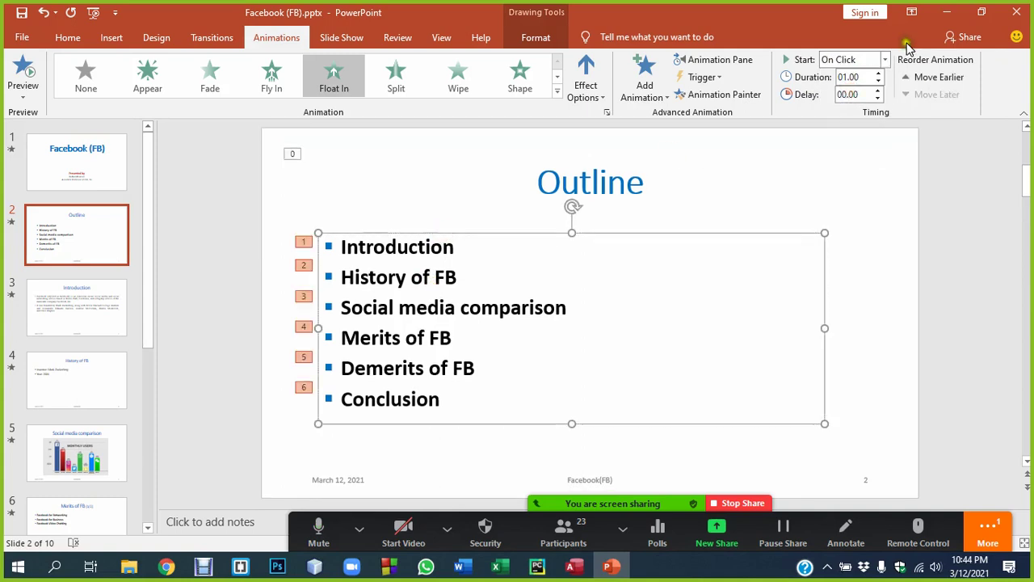
pyautogui.click(840, 60)
pyautogui.click(853, 107)
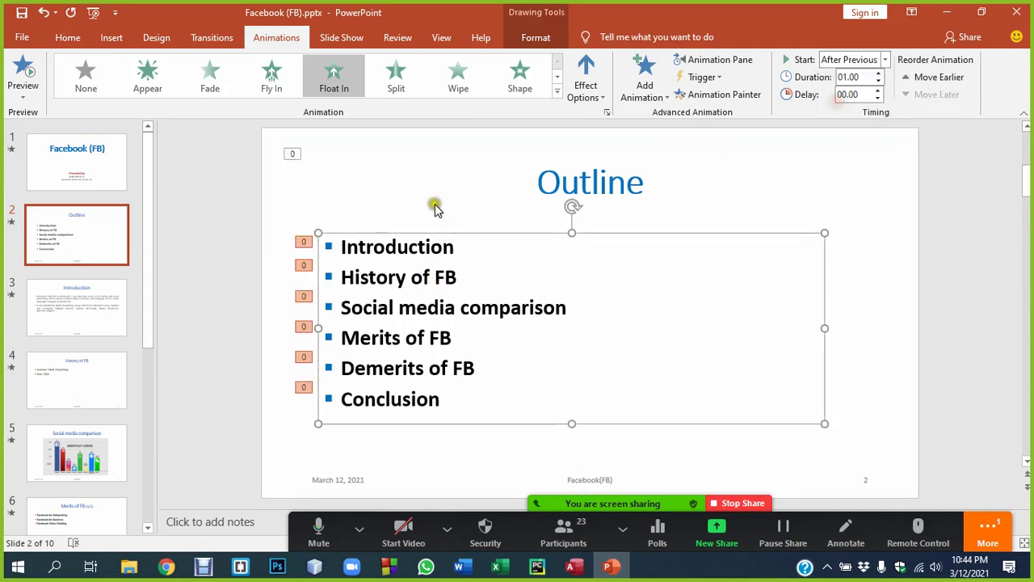
pyautogui.click(69, 309)
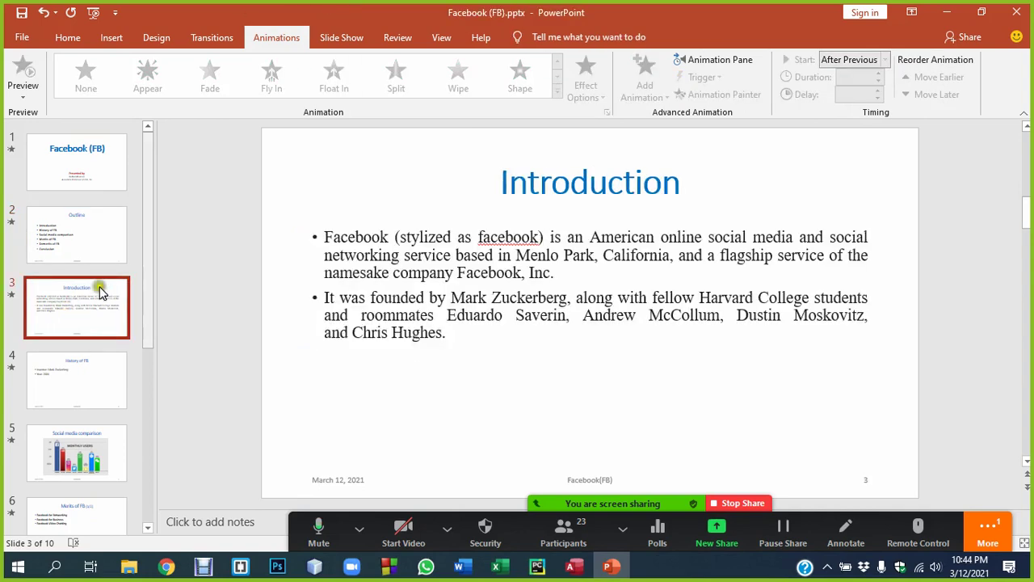
pyautogui.click(588, 189)
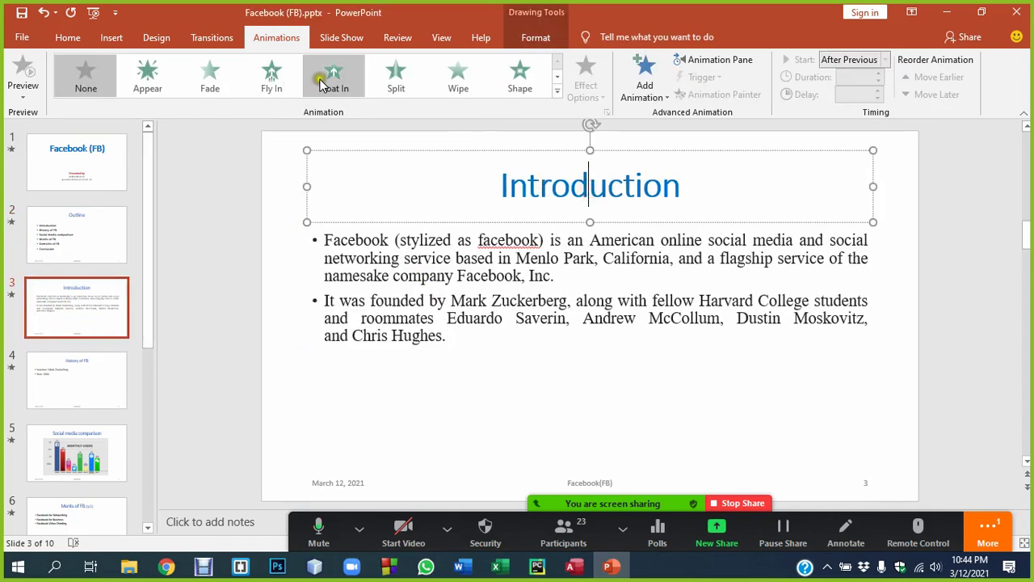
pyautogui.click(334, 77)
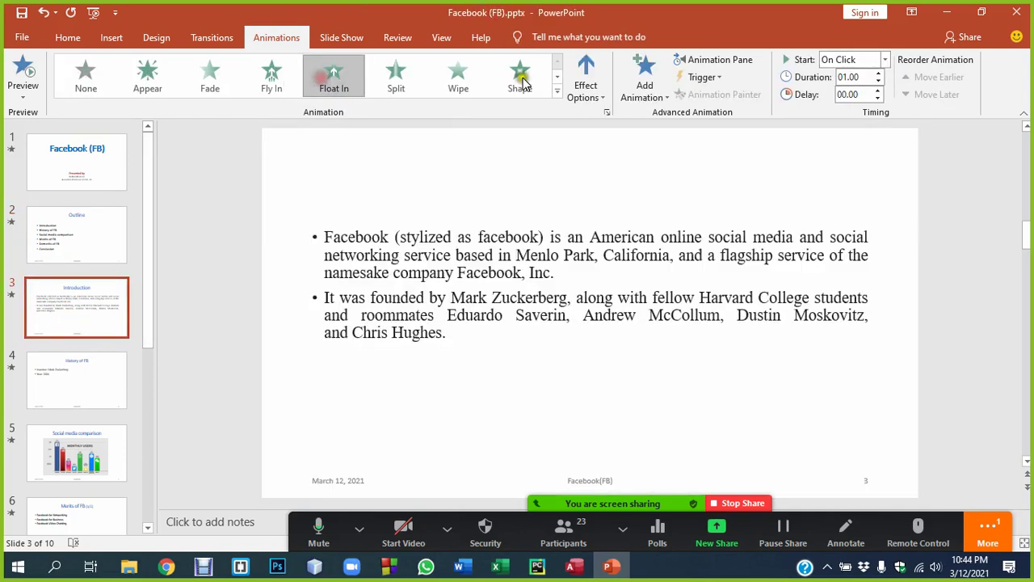
pyautogui.click(437, 235)
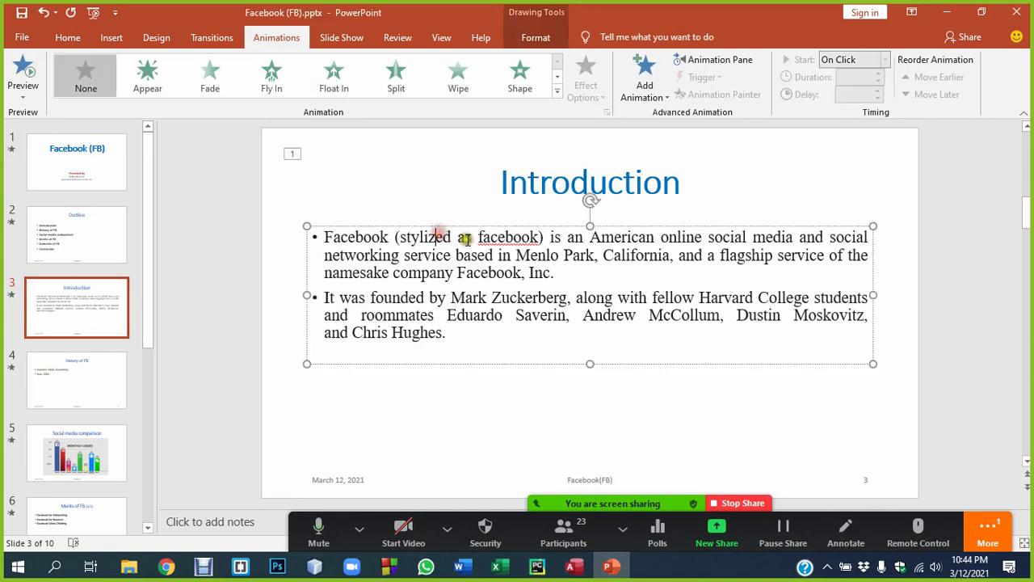
pyautogui.click(331, 85)
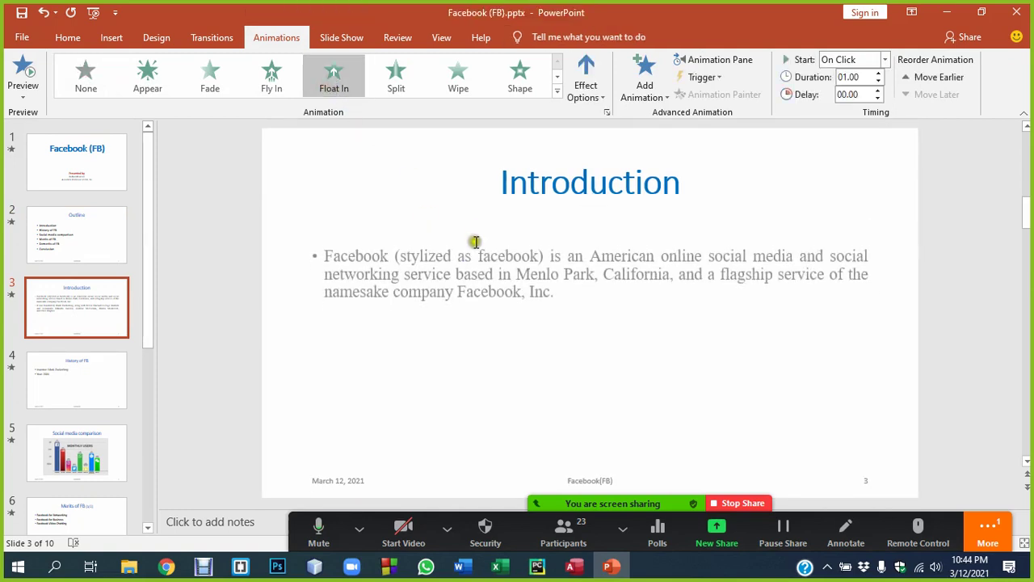
pyautogui.click(551, 184)
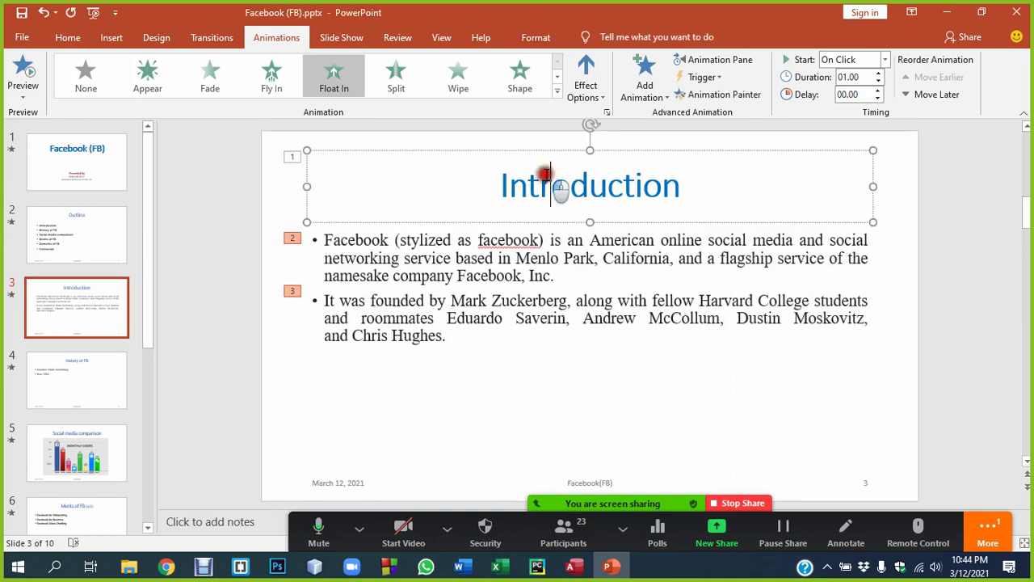
pyautogui.click(861, 63)
pyautogui.click(850, 91)
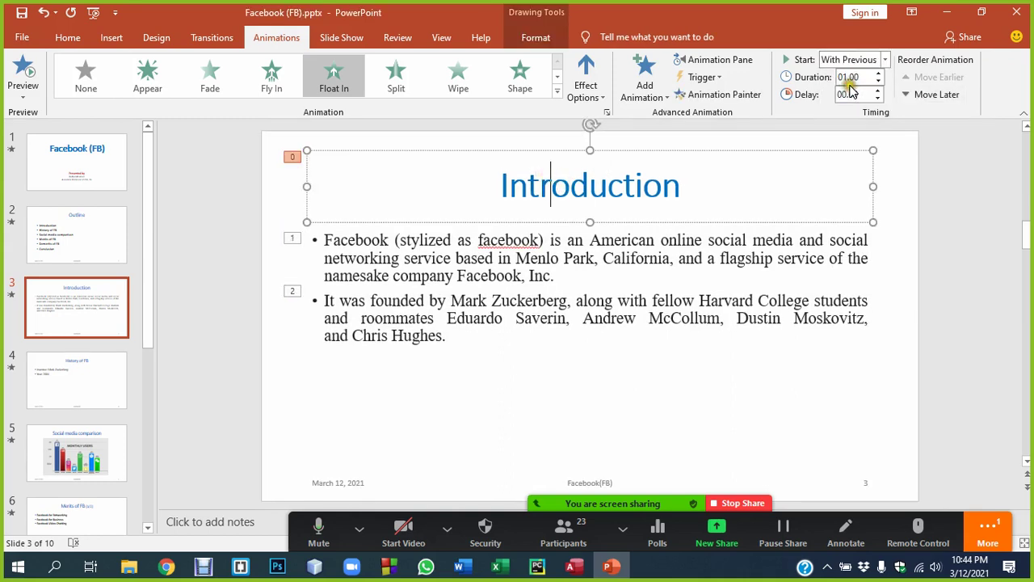
pyautogui.click(554, 238)
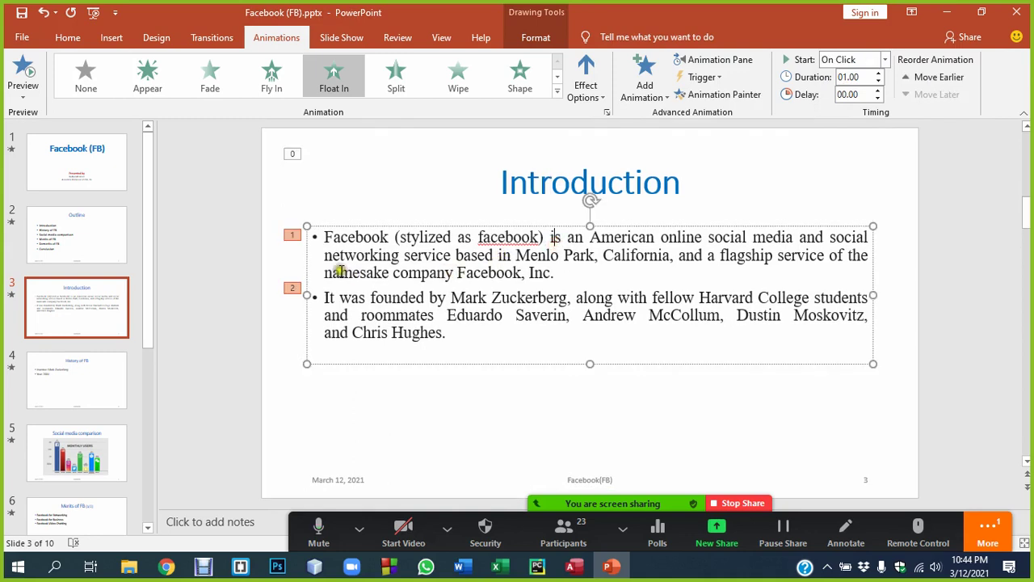
pyautogui.moveTo(550, 272); pyautogui.dragTo(350, 238)
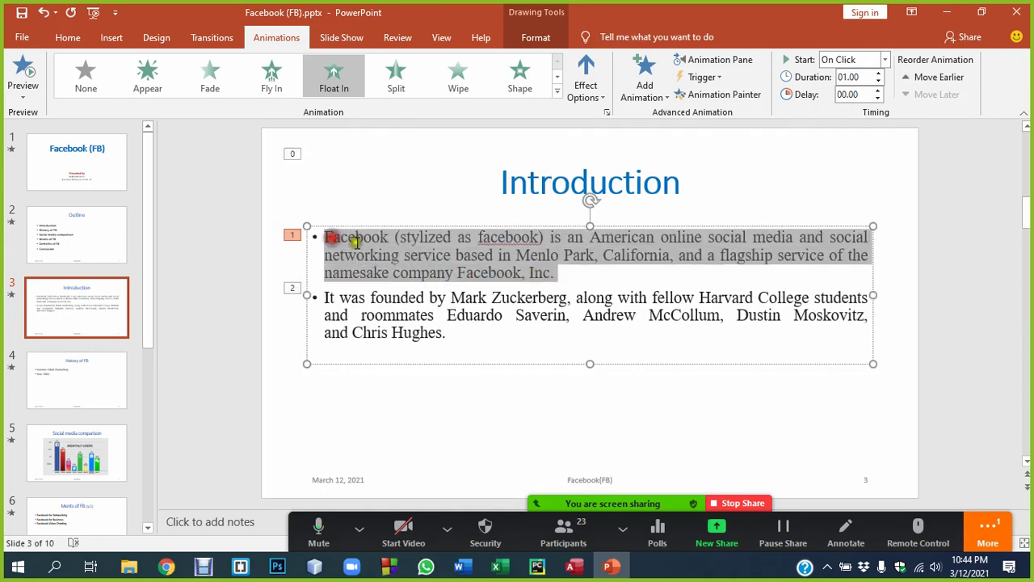
pyautogui.click(357, 239)
pyautogui.click(858, 62)
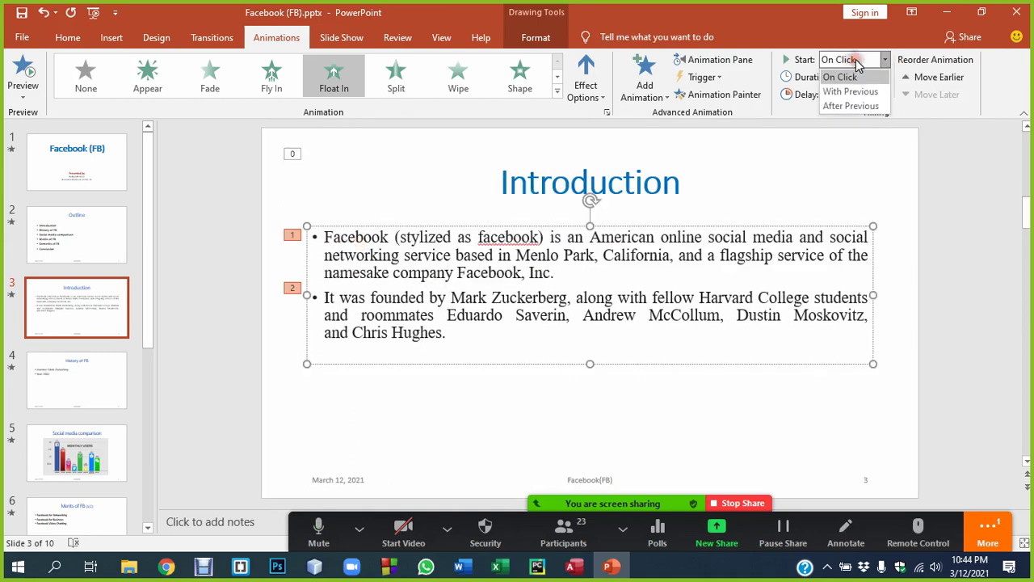
pyautogui.click(844, 106)
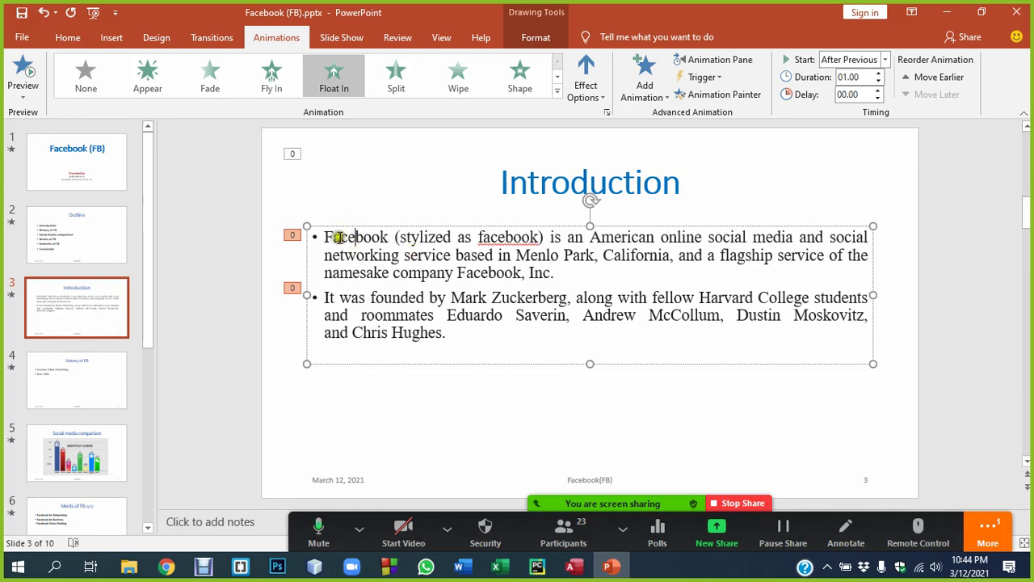
pyautogui.click(860, 61)
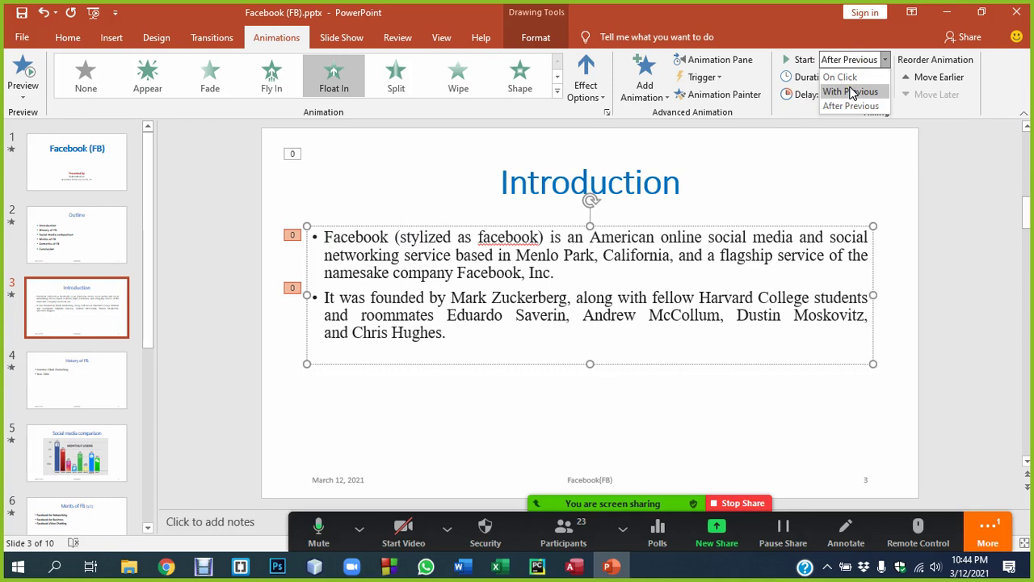
pyautogui.click(846, 77)
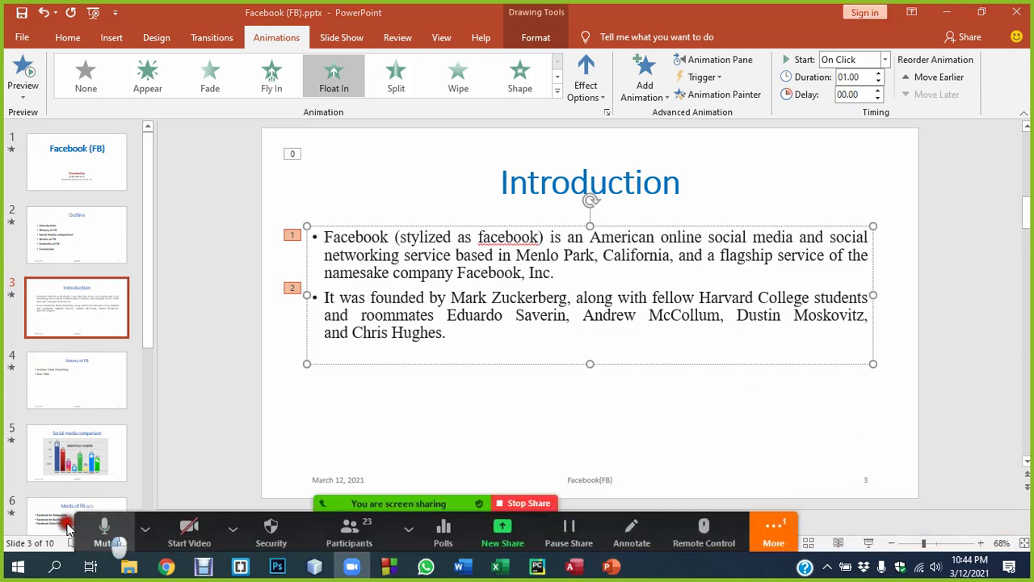
pyautogui.click(867, 542)
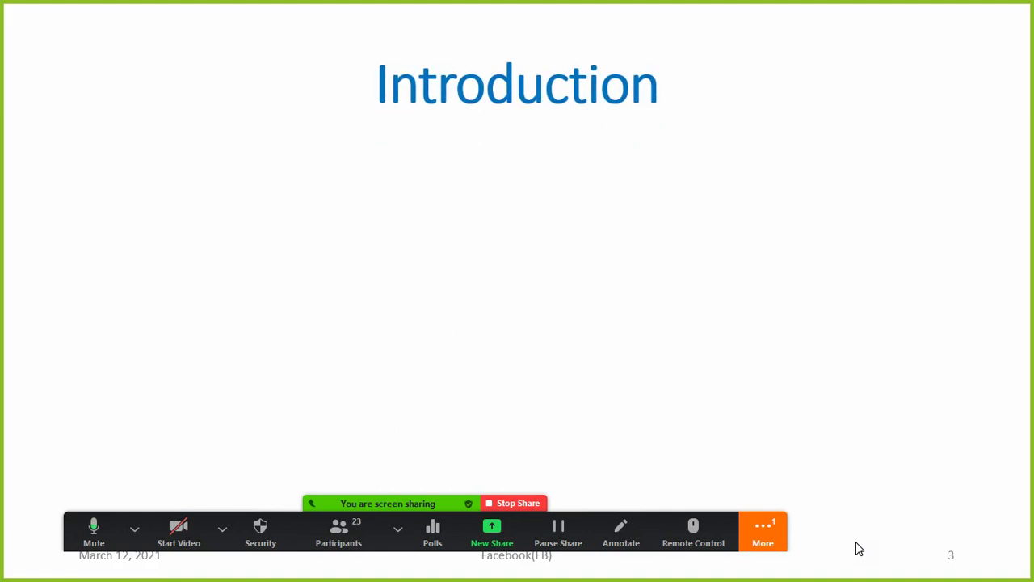
pyautogui.click(859, 548)
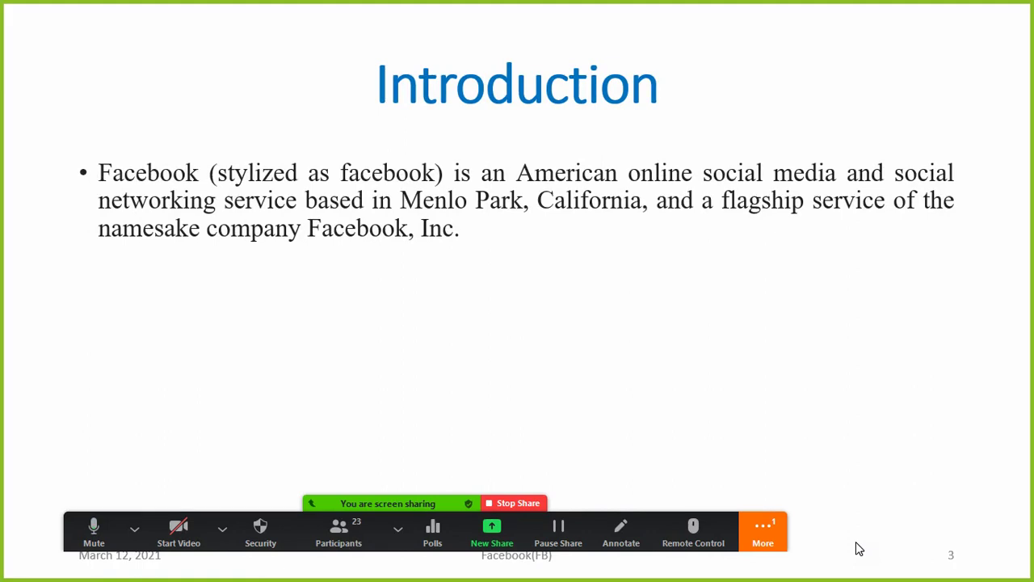
pyautogui.press('Right')
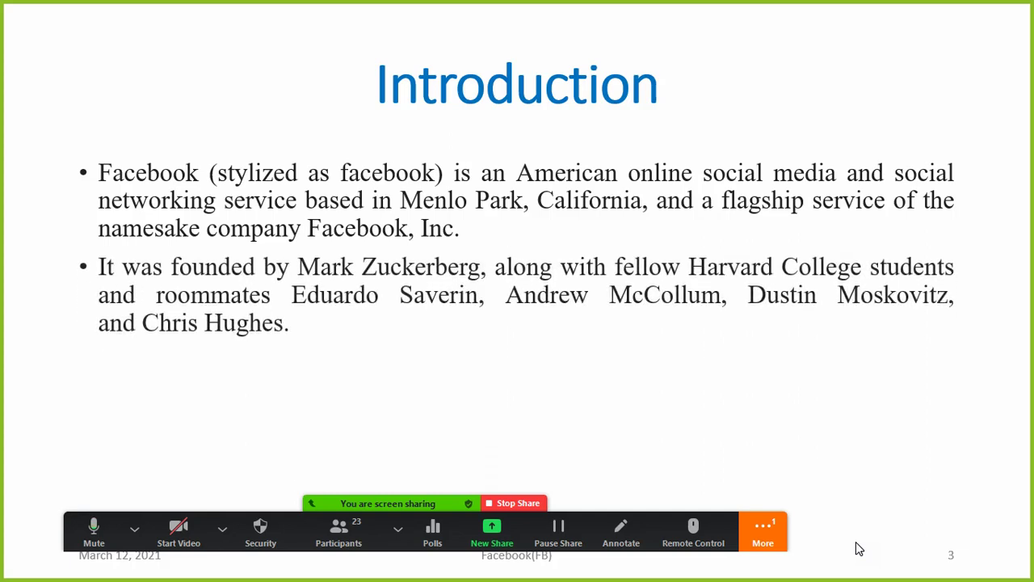
pyautogui.press('Left')
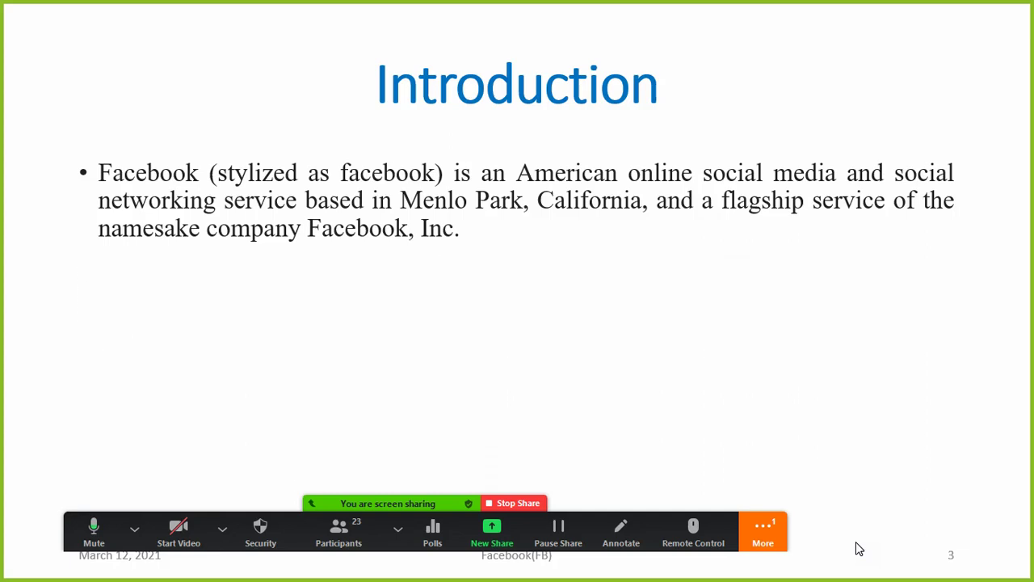
pyautogui.press('Right')
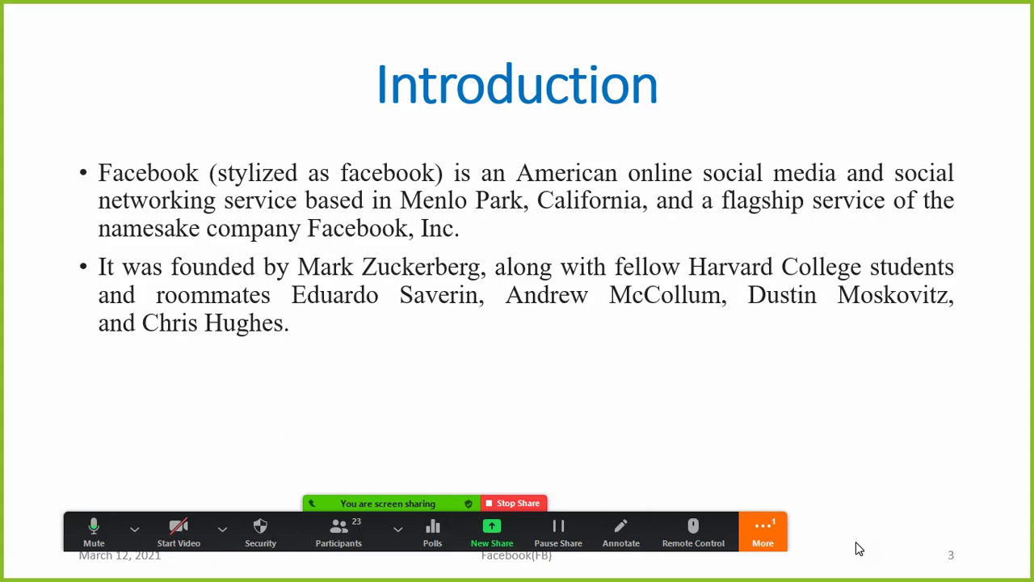
pyautogui.press('Right')
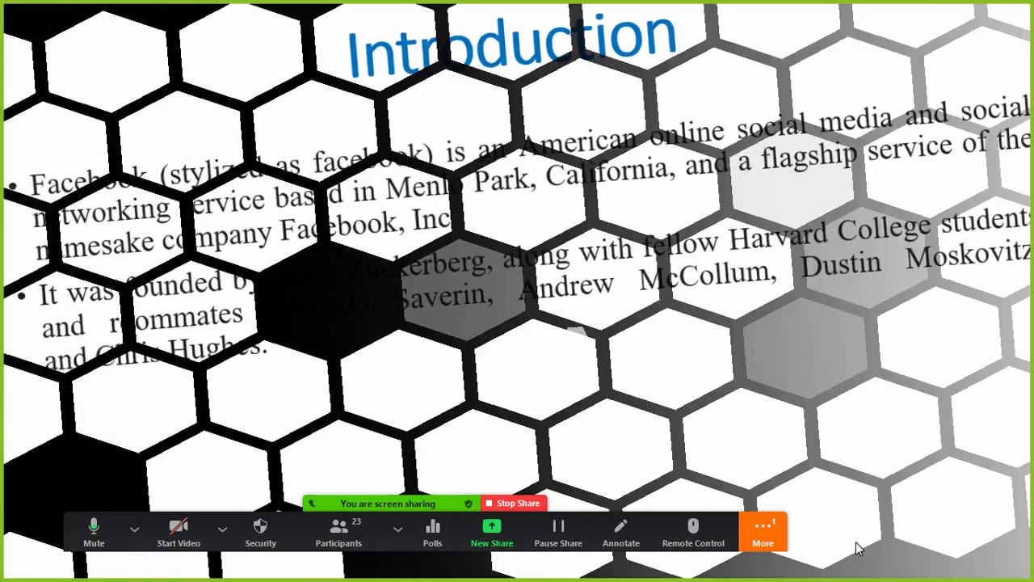
pyautogui.press('Right')
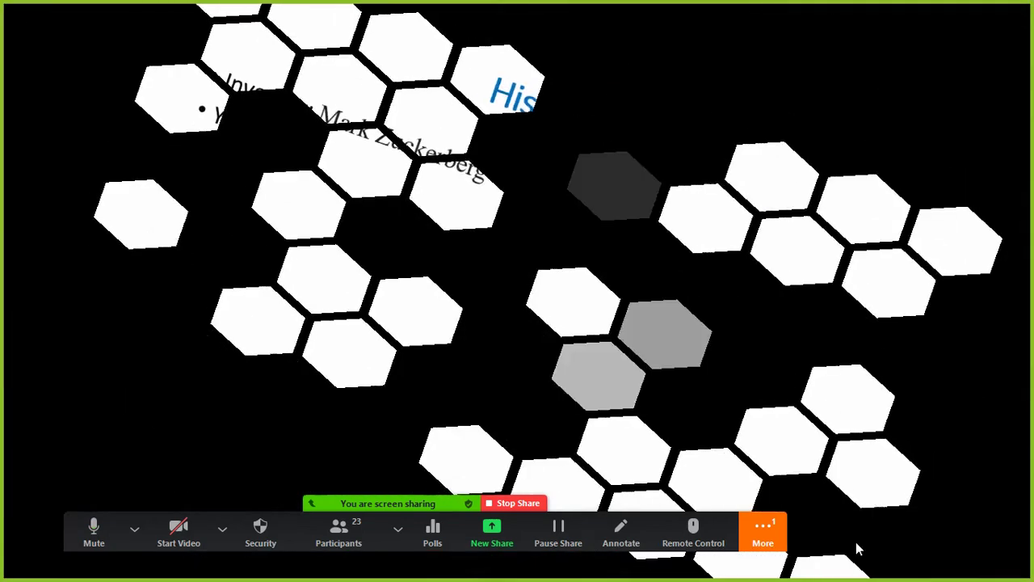
pyautogui.press('Escape')
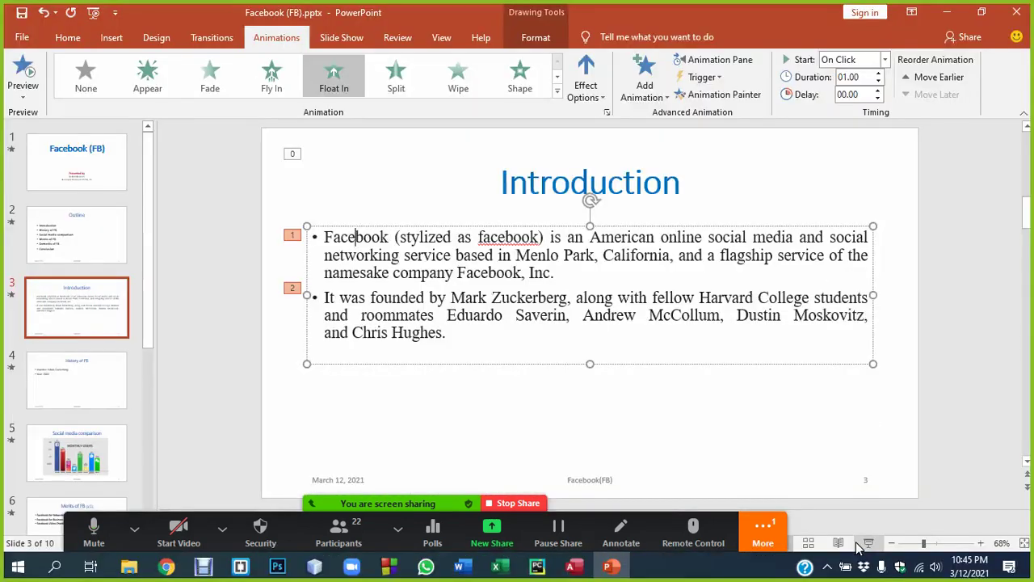
pyautogui.click(762, 534)
pyautogui.click(92, 232)
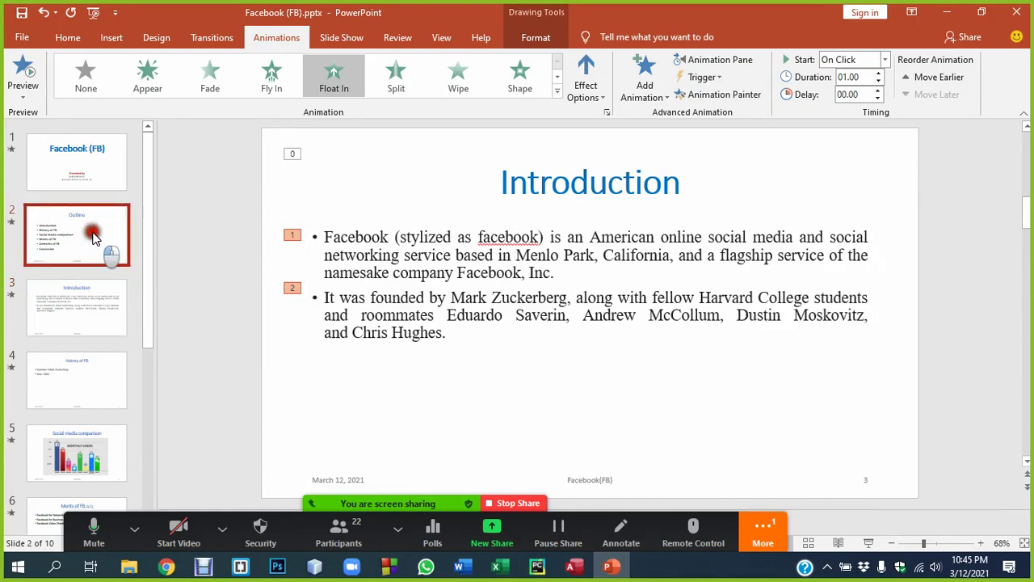
pyautogui.click(867, 542)
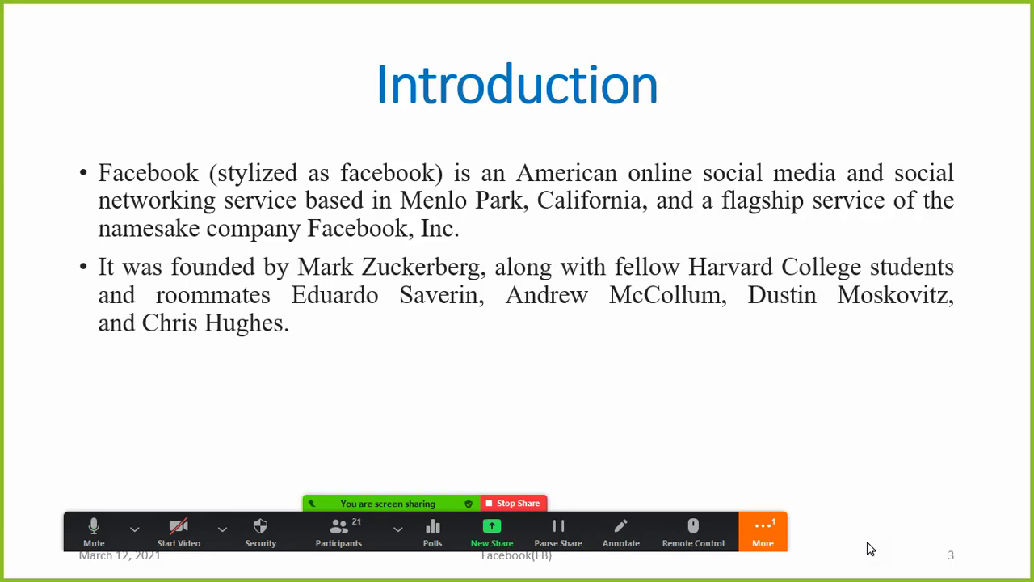
pyautogui.moveTo(533, 181)
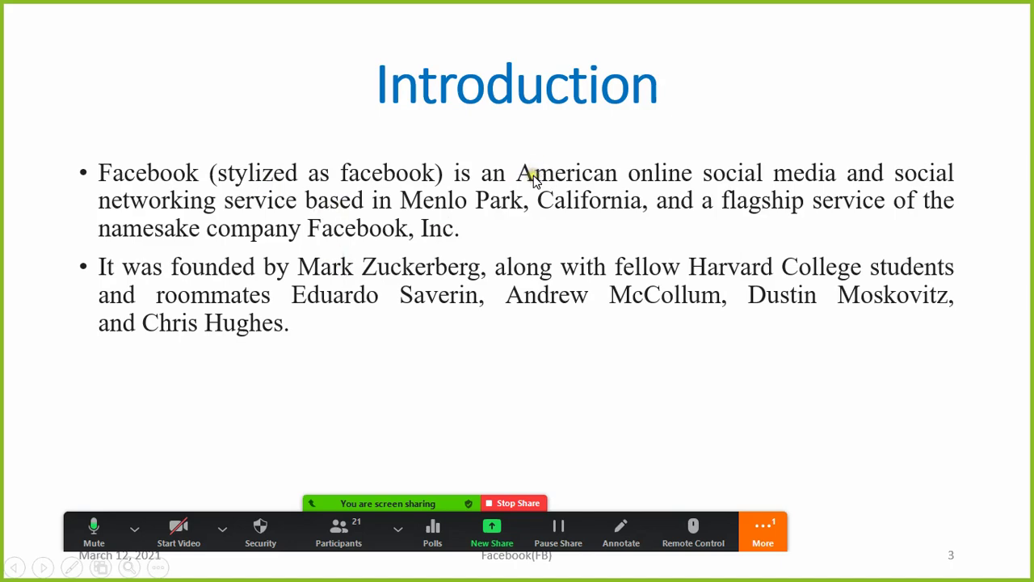
pyautogui.press('Escape')
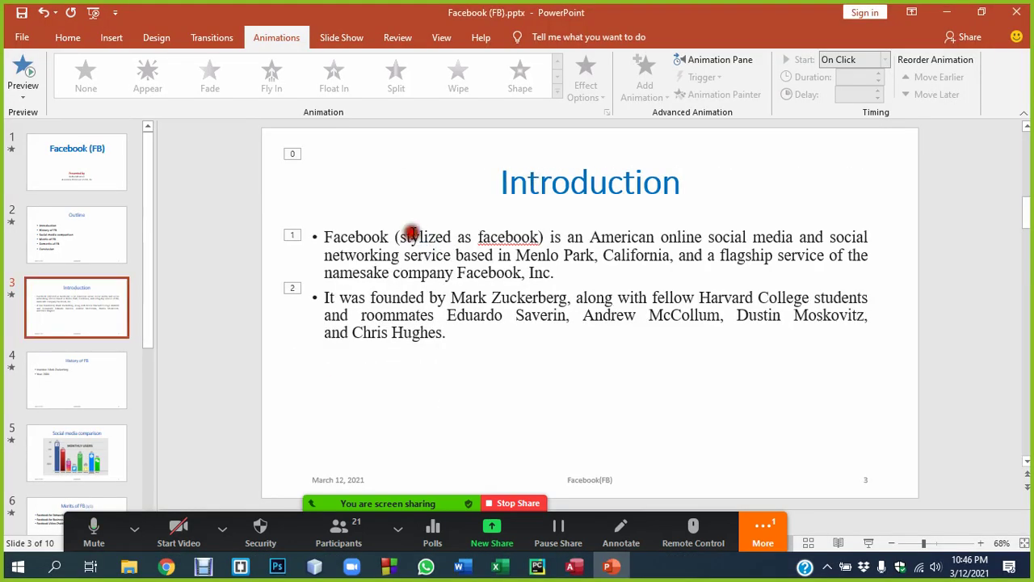
# Paste a duplicate of the Introduction bullet text box and move it below the original.
pyautogui.click(411, 234)
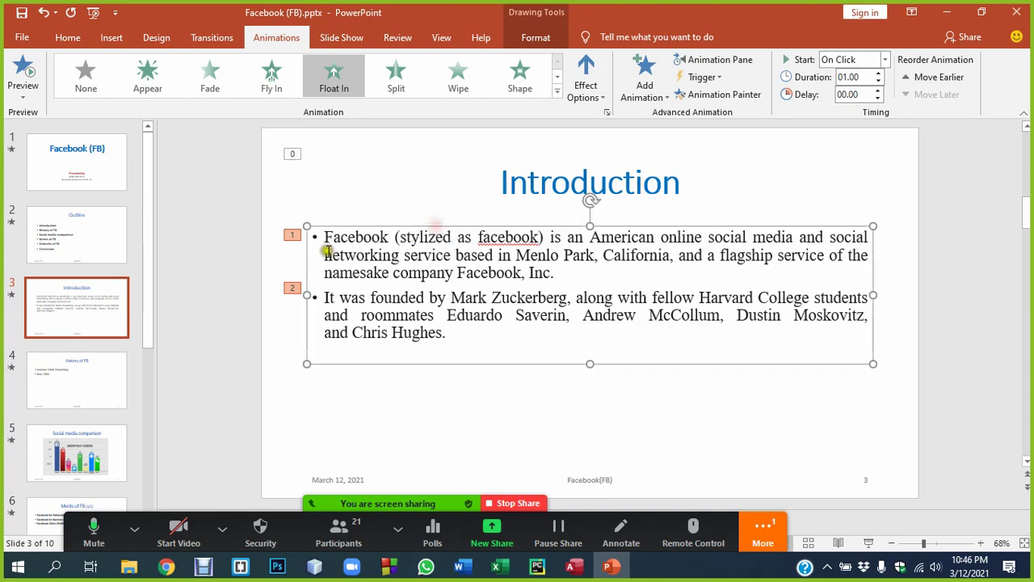
pyautogui.click(371, 244)
pyautogui.click(457, 382)
pyautogui.hotkey('ctrl', 'v')
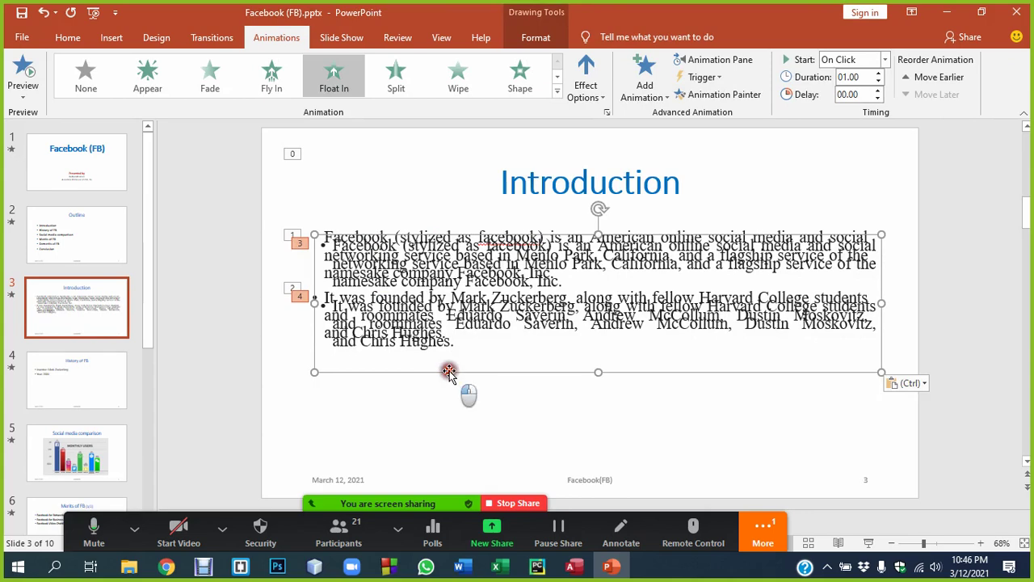
pyautogui.moveTo(449, 372); pyautogui.dragTo(443, 477)
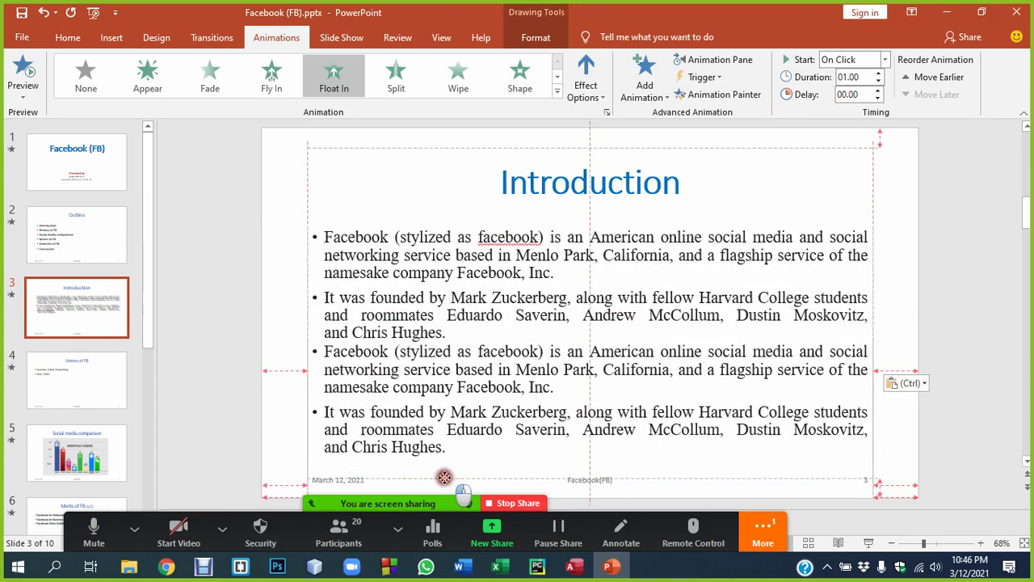
# Keep only the first bullet in the original box and the second in the copy, resizing both.
pyautogui.click(426, 297)
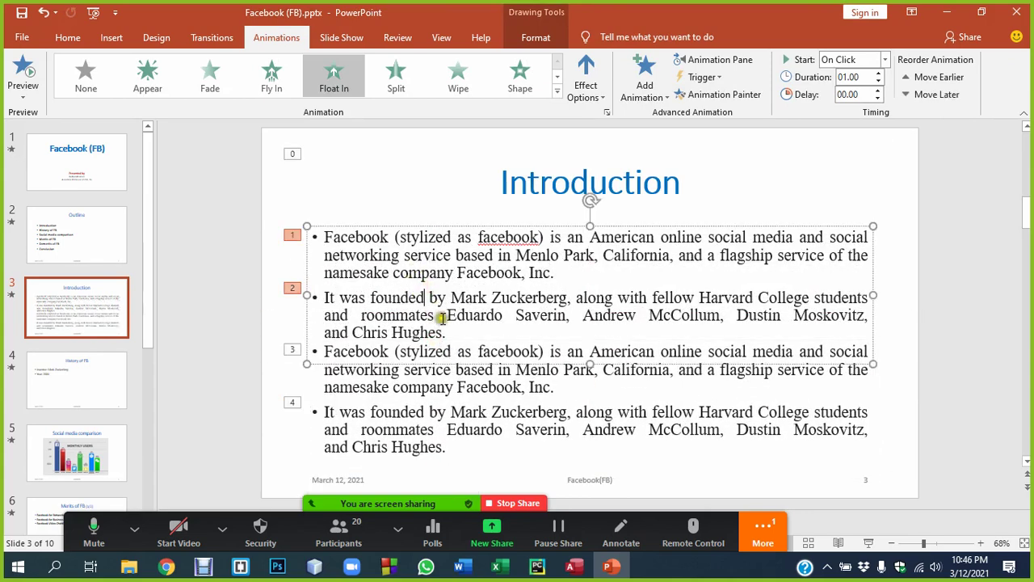
pyautogui.moveTo(450, 331); pyautogui.dragTo(325, 291)
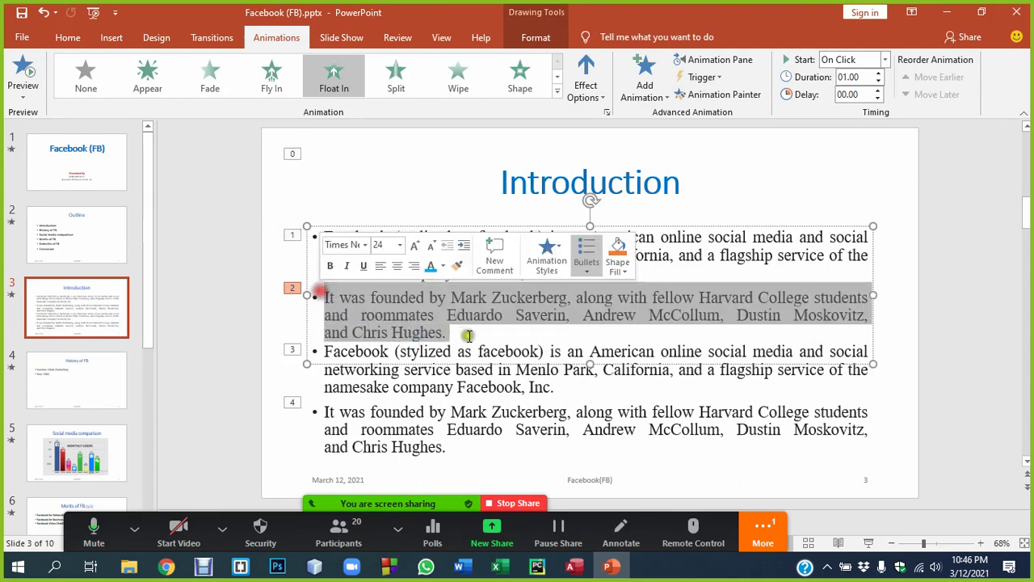
pyautogui.press('BackSpace')
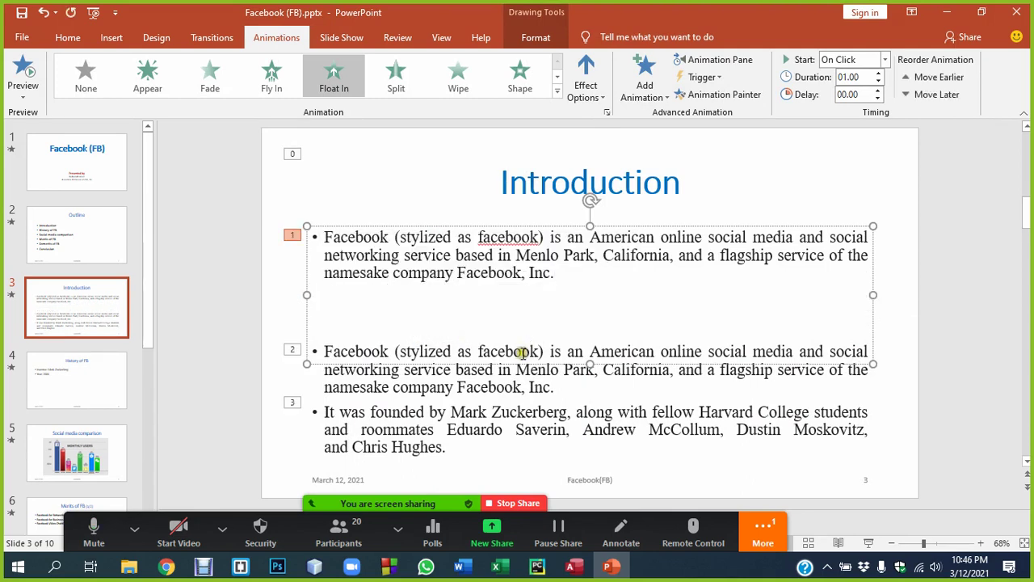
pyautogui.moveTo(588, 362); pyautogui.dragTo(591, 280)
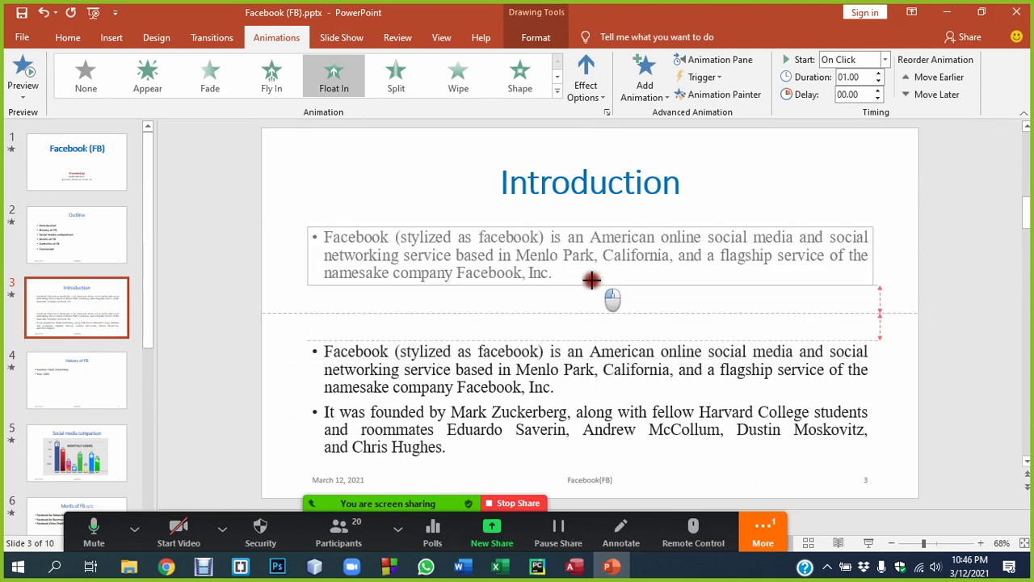
pyautogui.click(493, 360)
pyautogui.moveTo(565, 385); pyautogui.dragTo(327, 350)
pyautogui.press('BackSpace')
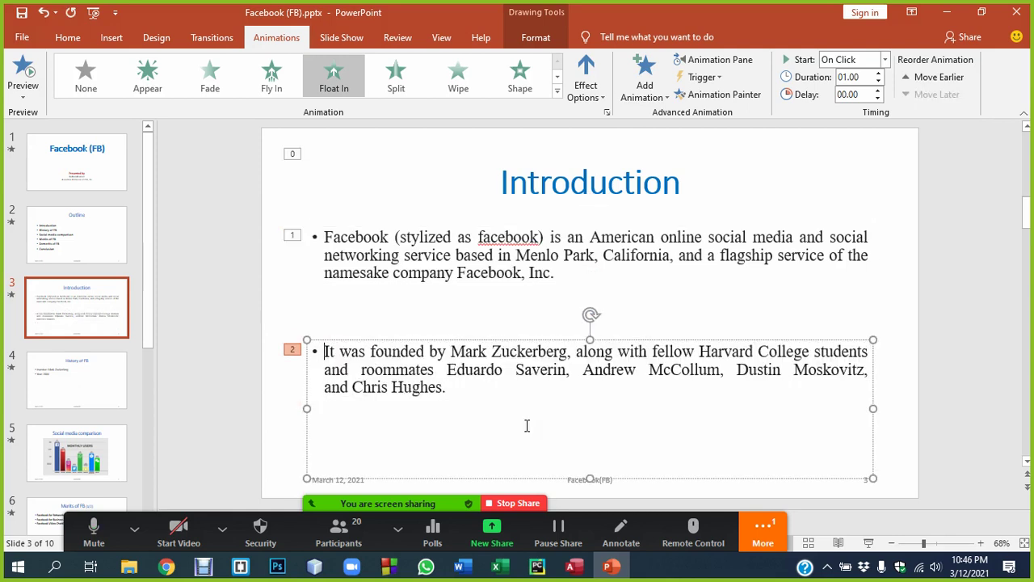
pyautogui.moveTo(589, 479); pyautogui.dragTo(590, 413)
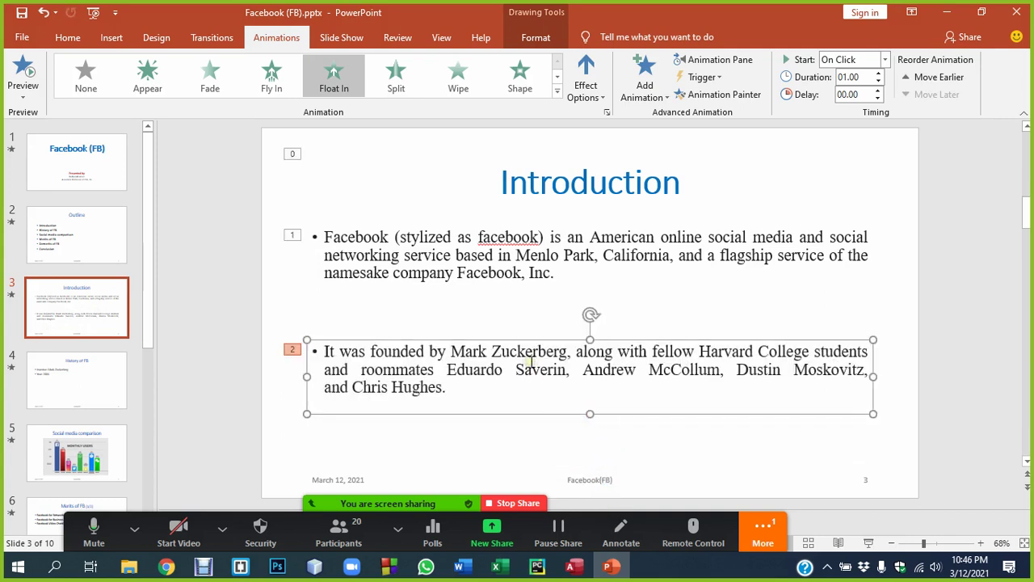
pyautogui.press('Up')
pyautogui.press('Up')
pyautogui.press('Up')
pyautogui.press('Up')
pyautogui.press('Up')
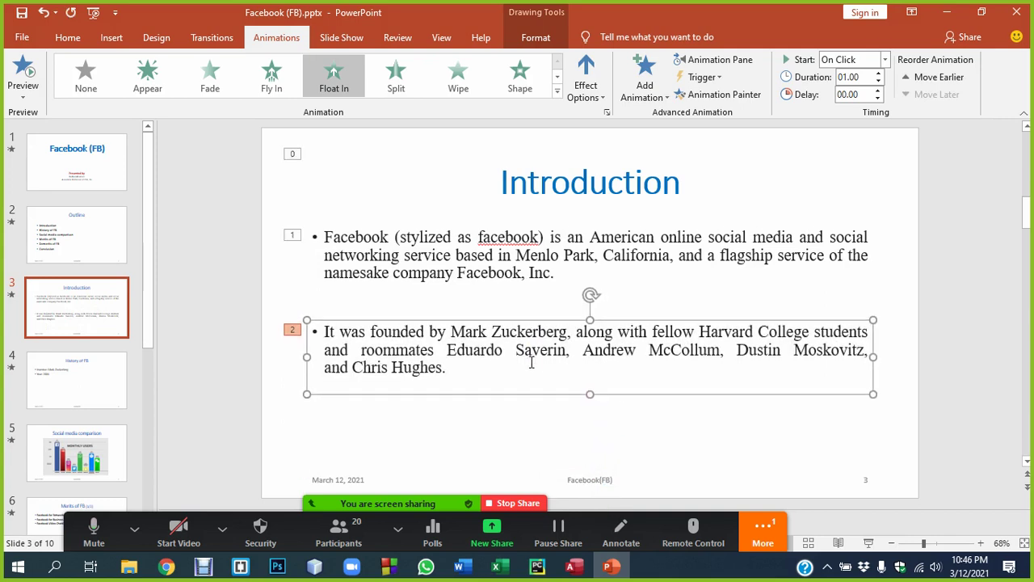
pyautogui.press('Up')
pyautogui.press('Up')
pyautogui.press('Up')
pyautogui.press('Up')
pyautogui.press('Up')
pyautogui.press('Up')
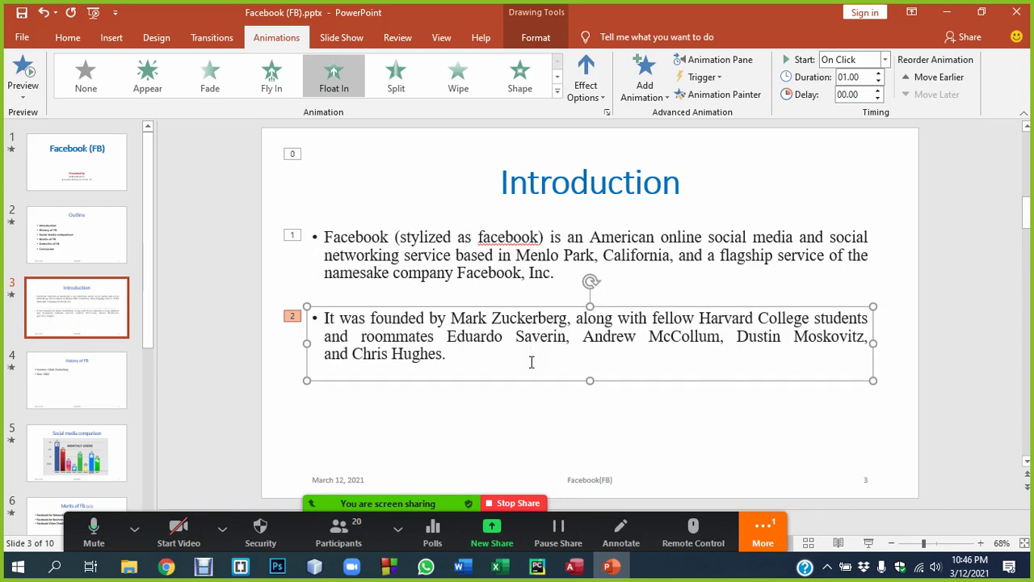
# Check the animations on the title and both bullet text boxes.
pyautogui.click(549, 184)
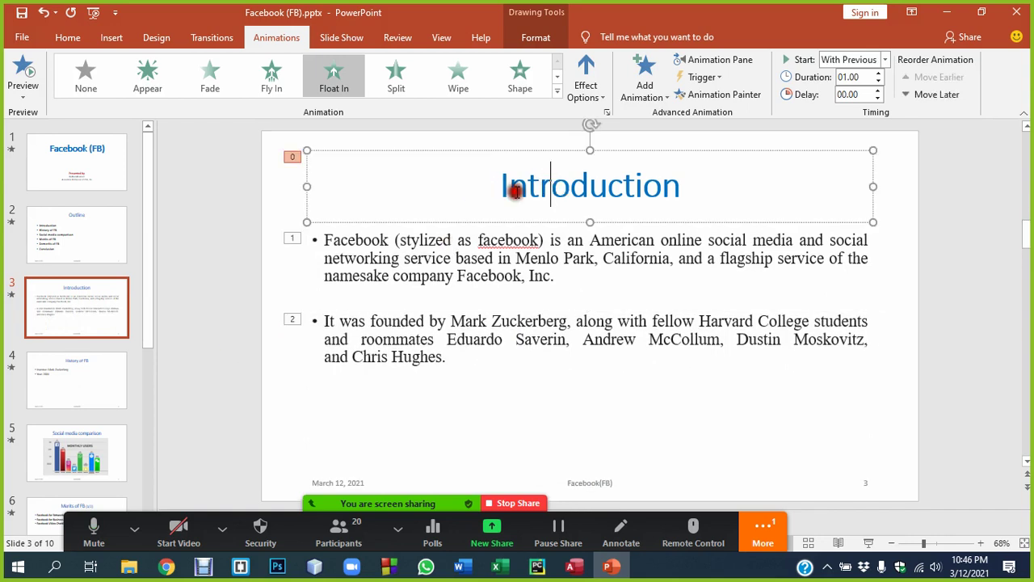
pyautogui.click(428, 234)
pyautogui.click(398, 324)
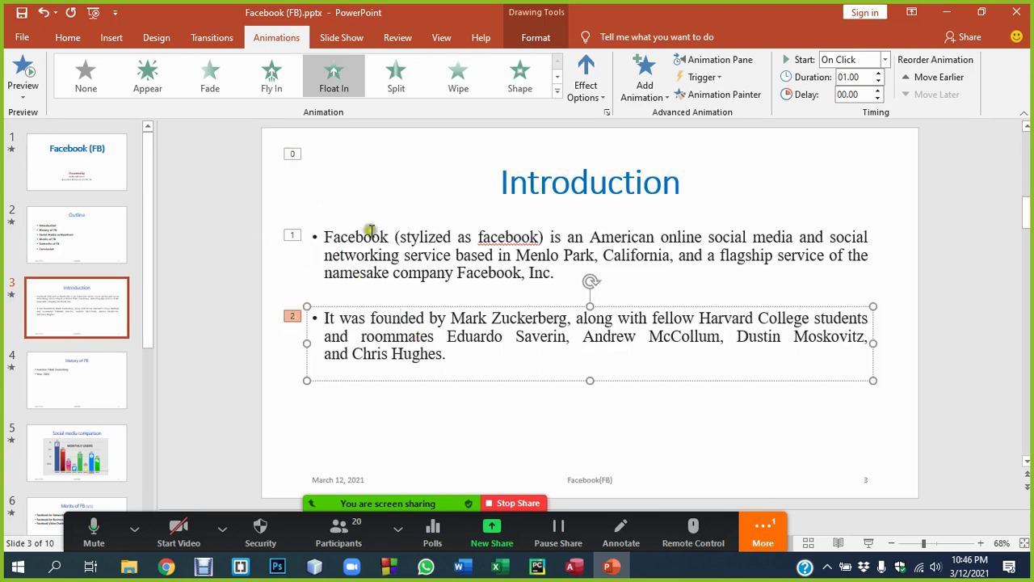
pyautogui.click(364, 254)
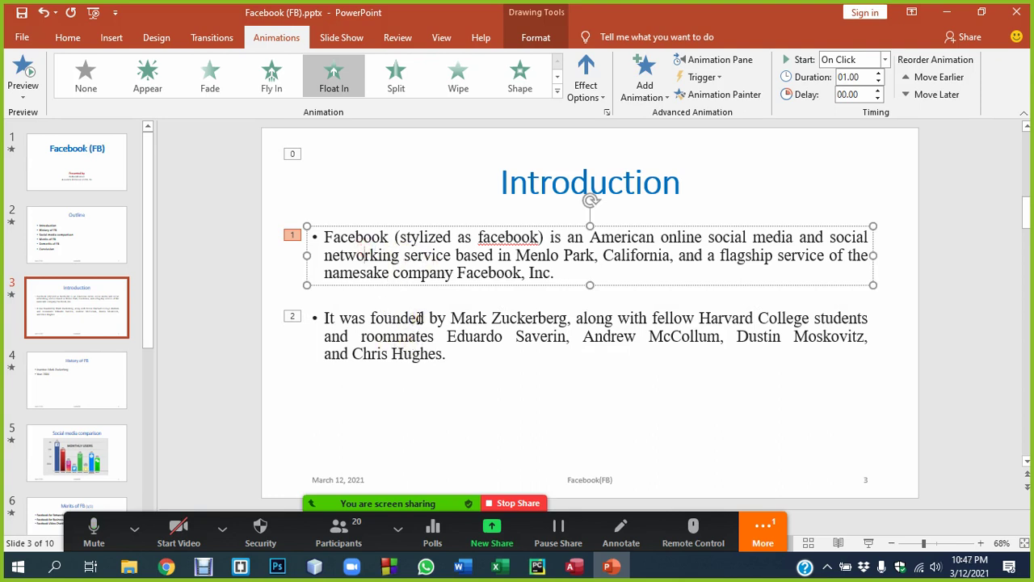
# Set the first Introduction bullet's Float In animation to start With Previous.
pyautogui.click(390, 255)
pyautogui.click(844, 65)
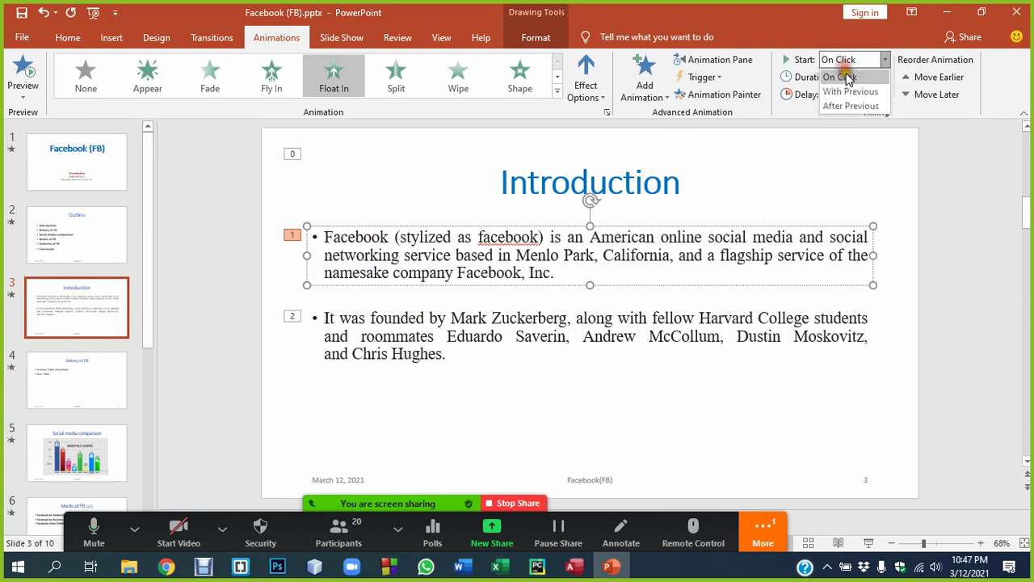
pyautogui.click(842, 91)
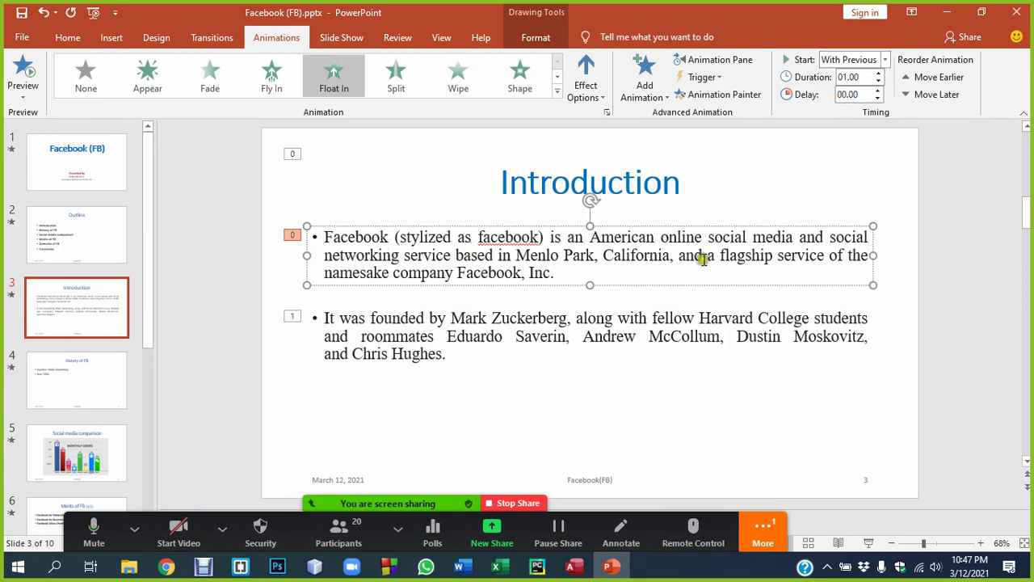
# Preview the Introduction slide show, clicking in the founders bullet, then end the show.
pyautogui.click(356, 333)
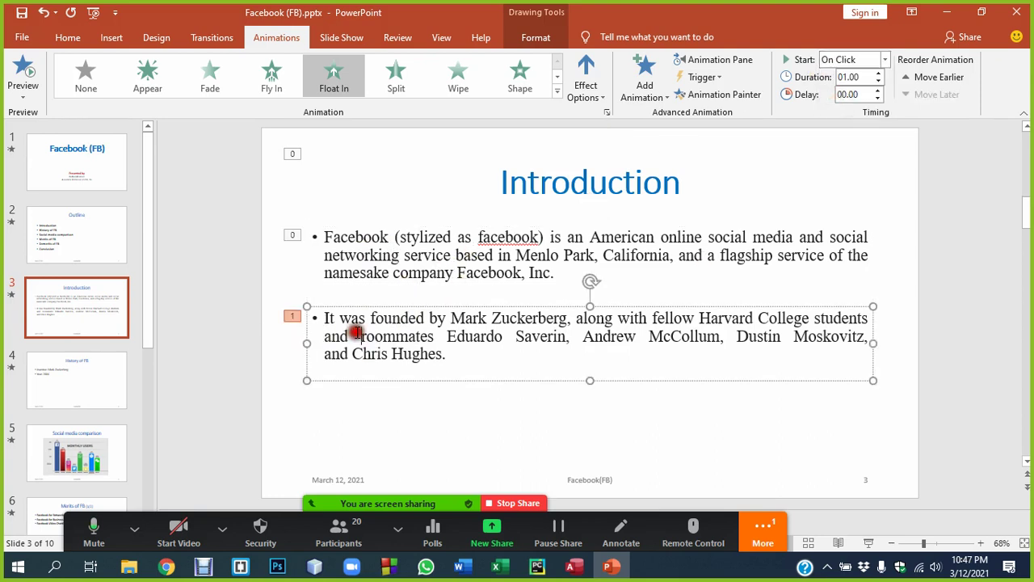
pyautogui.click(864, 545)
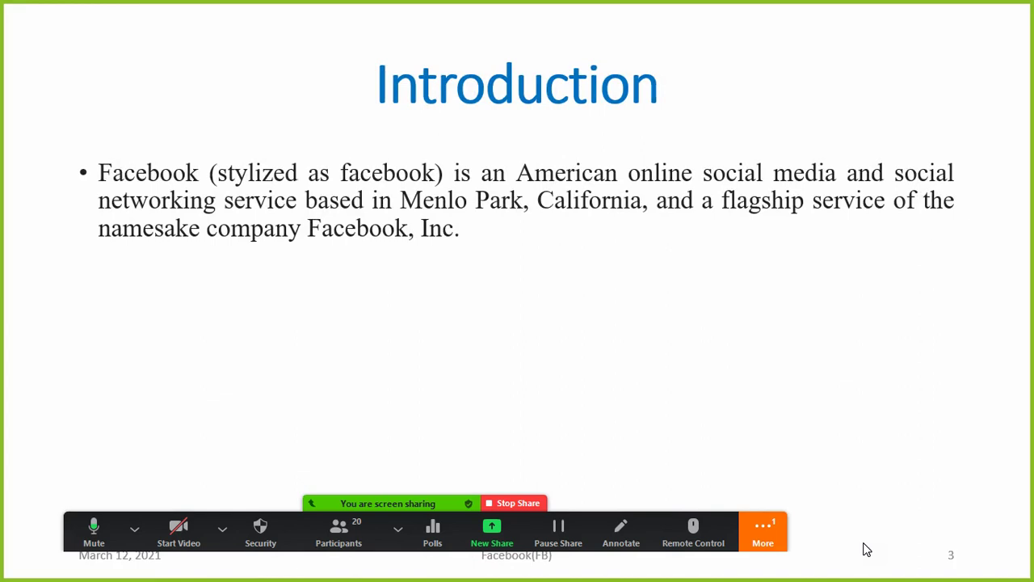
pyautogui.click(866, 549)
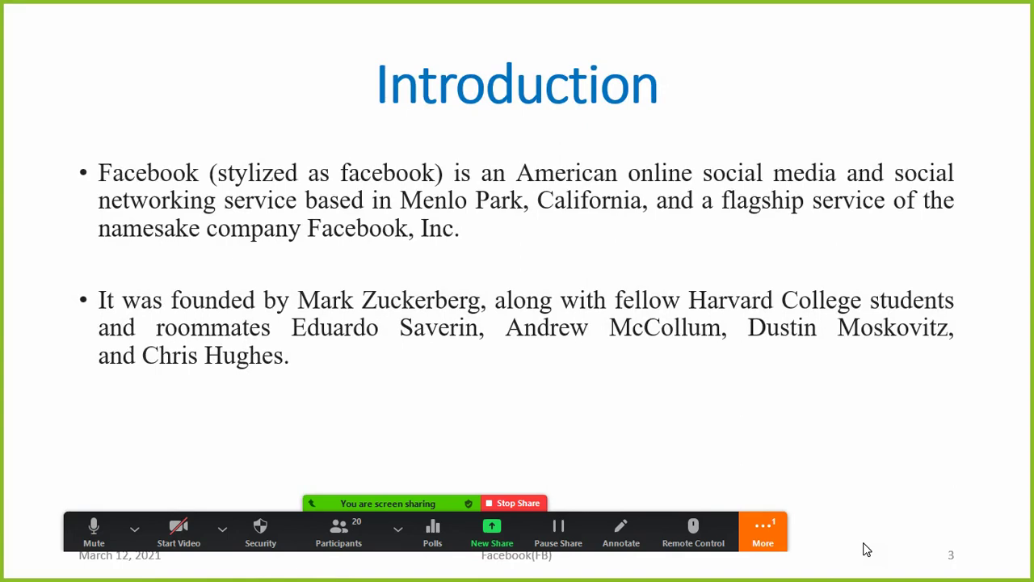
pyautogui.press('Escape')
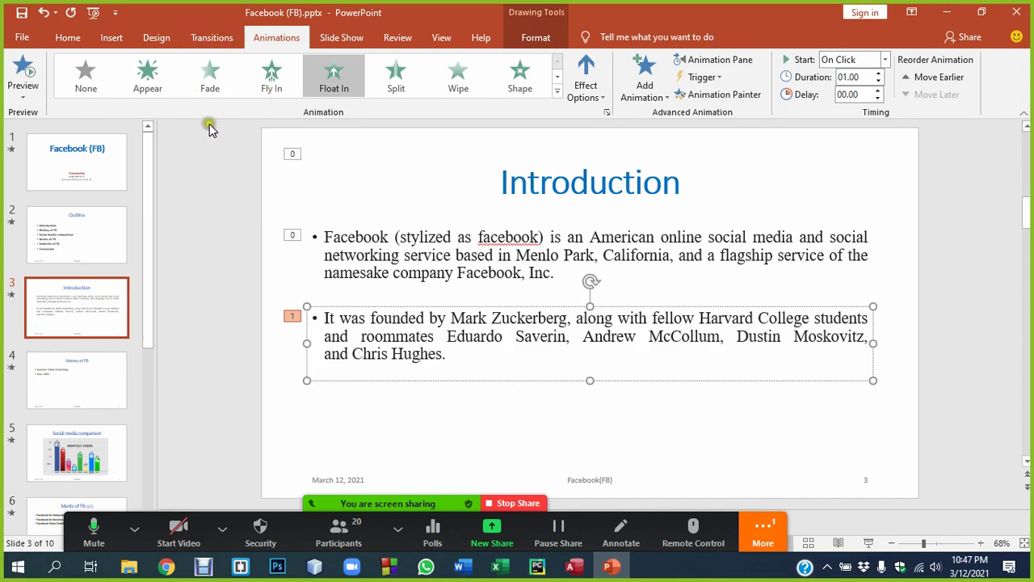
# On the Facebook (FB) title slide, review Design, Transitions and the title's animation Start timing unchanged.
pyautogui.click(41, 161)
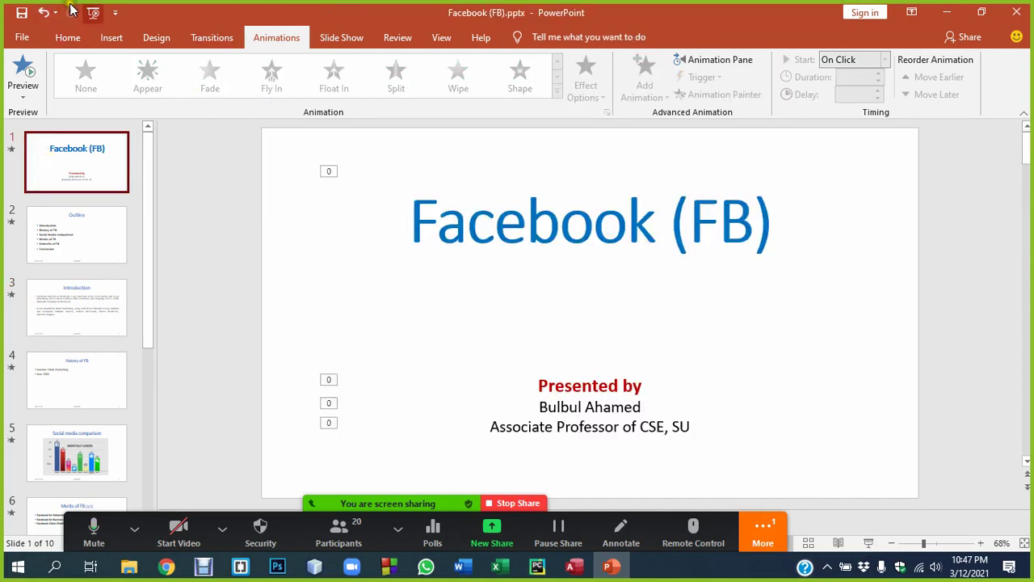
pyautogui.click(158, 39)
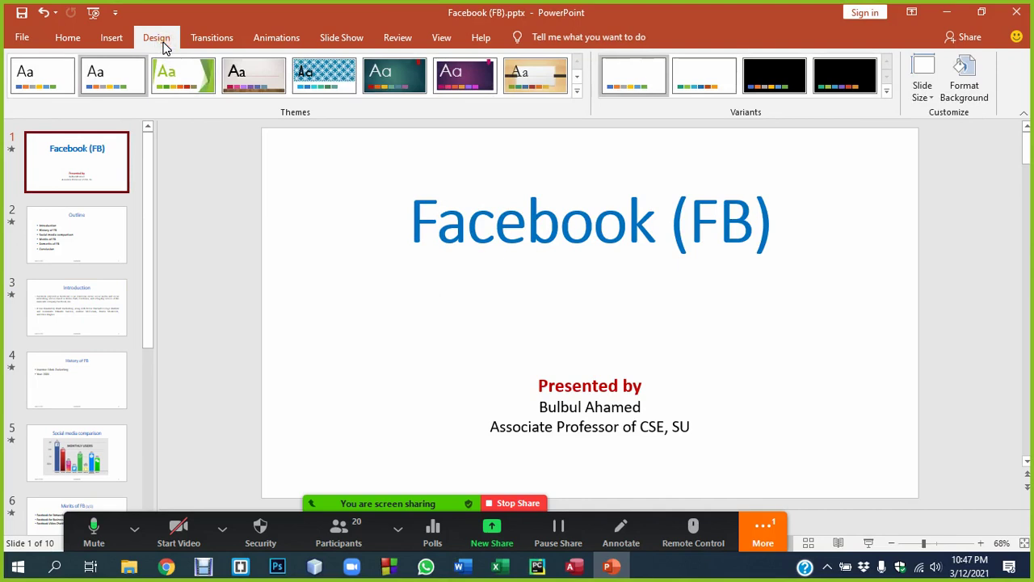
pyautogui.click(208, 40)
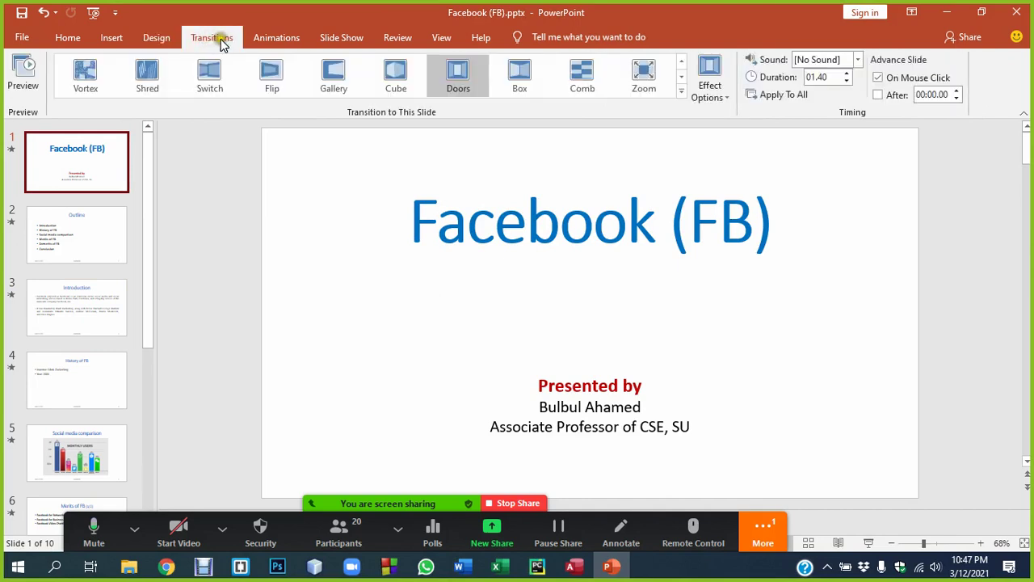
pyautogui.click(269, 42)
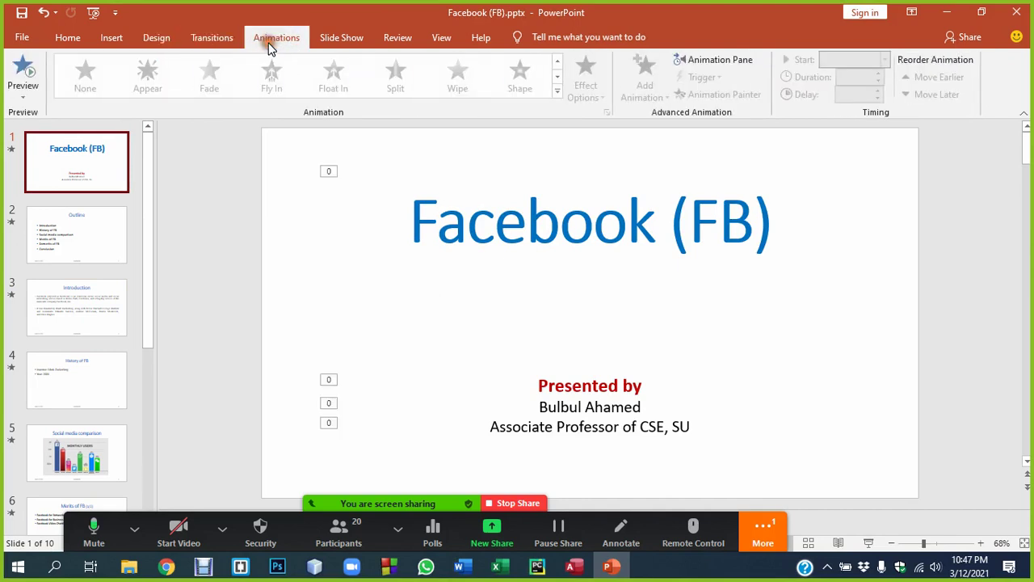
pyautogui.click(529, 228)
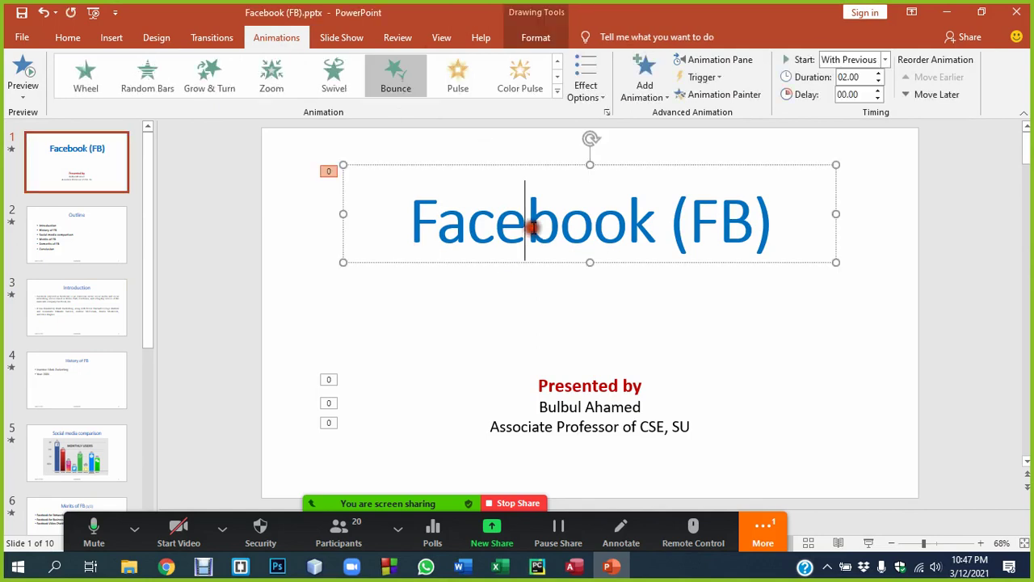
pyautogui.click(843, 62)
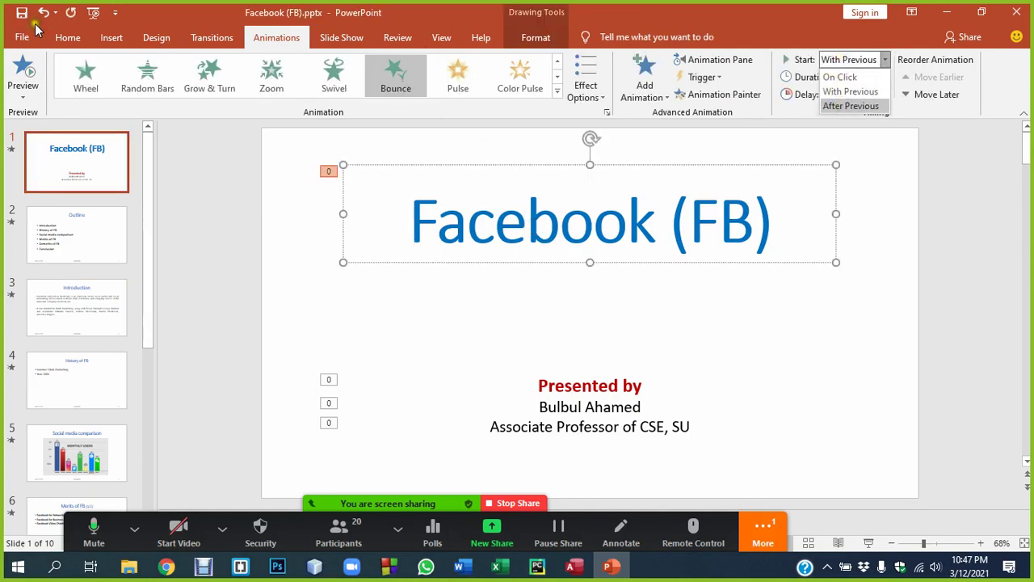
pyautogui.click(68, 38)
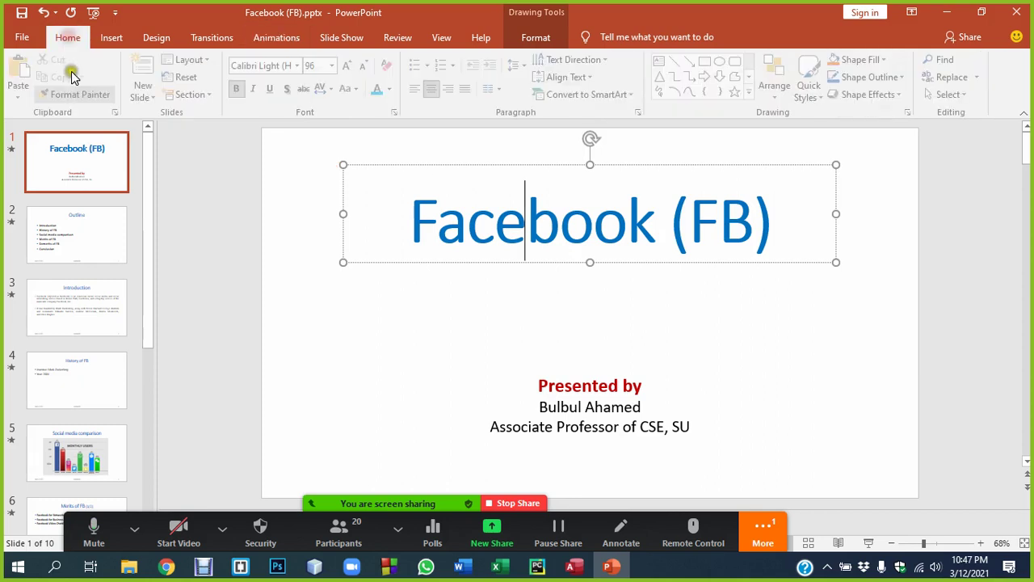
pyautogui.click(70, 174)
# Browse down through the Outline, Conclusion and Question? slides.
pyautogui.click(64, 211)
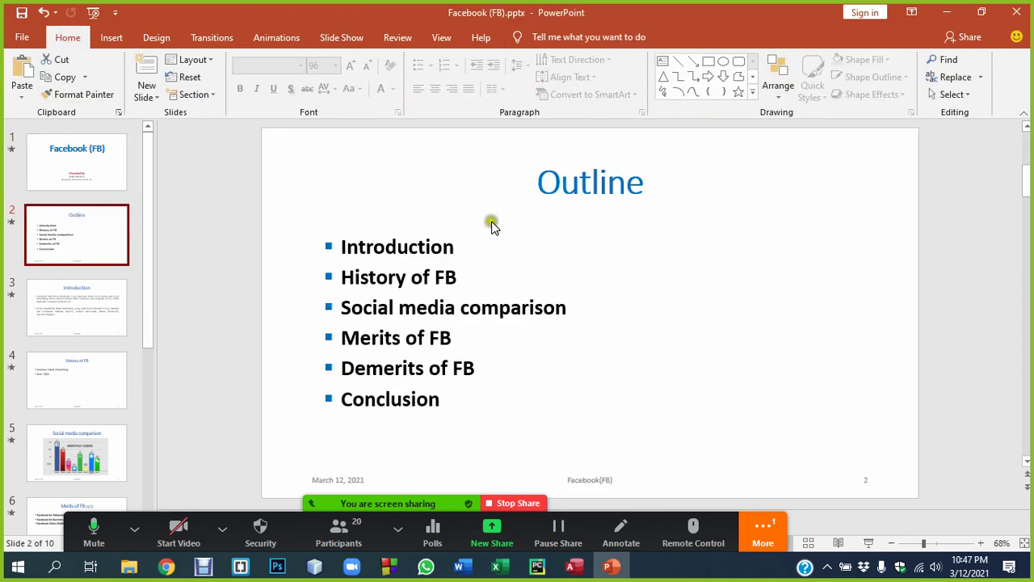
pyautogui.scroll(-2, 77, 323)
pyautogui.scroll(-3, 75, 388)
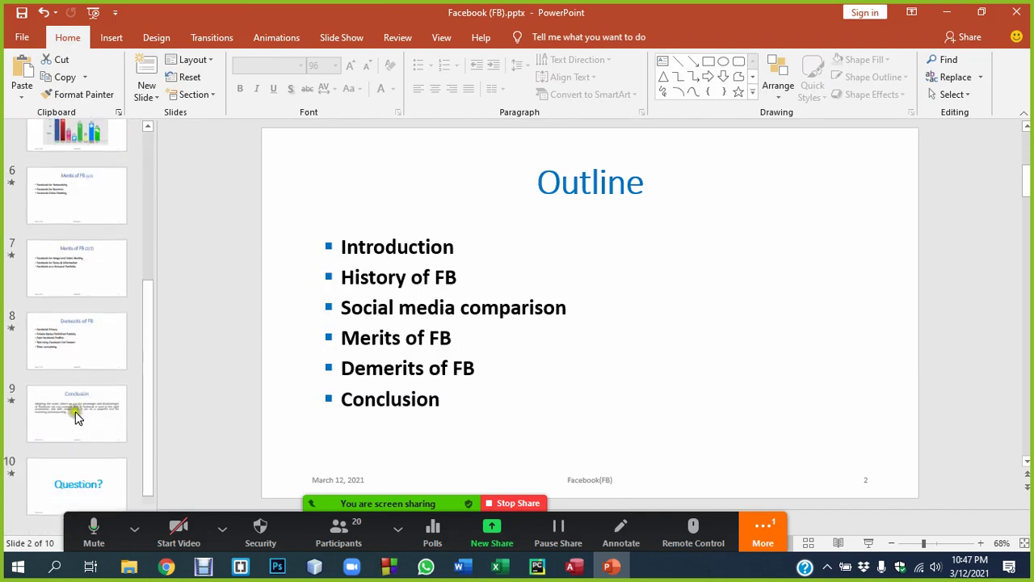
pyautogui.click(69, 411)
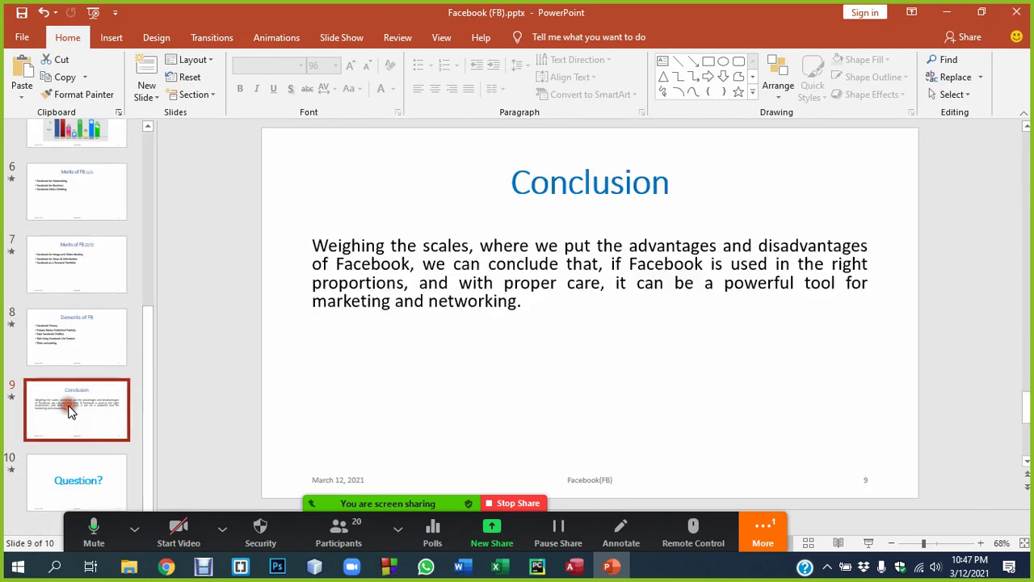
pyautogui.click(52, 477)
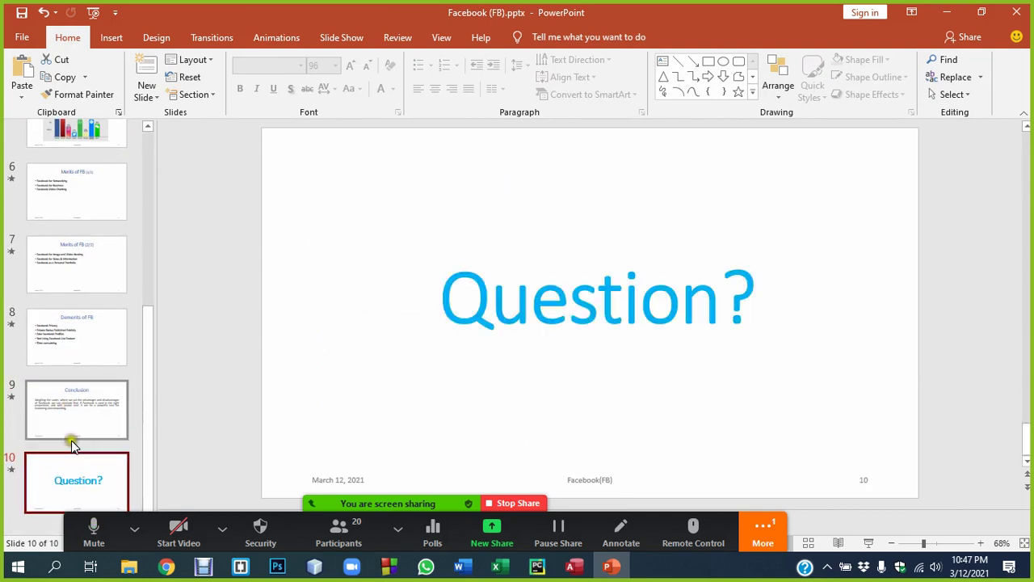
# Browse back up through Social media comparison, Introduction and Outline to the title slide.
pyautogui.scroll(2, 72, 298)
pyautogui.scroll(1, 72, 298)
pyautogui.click(77, 211)
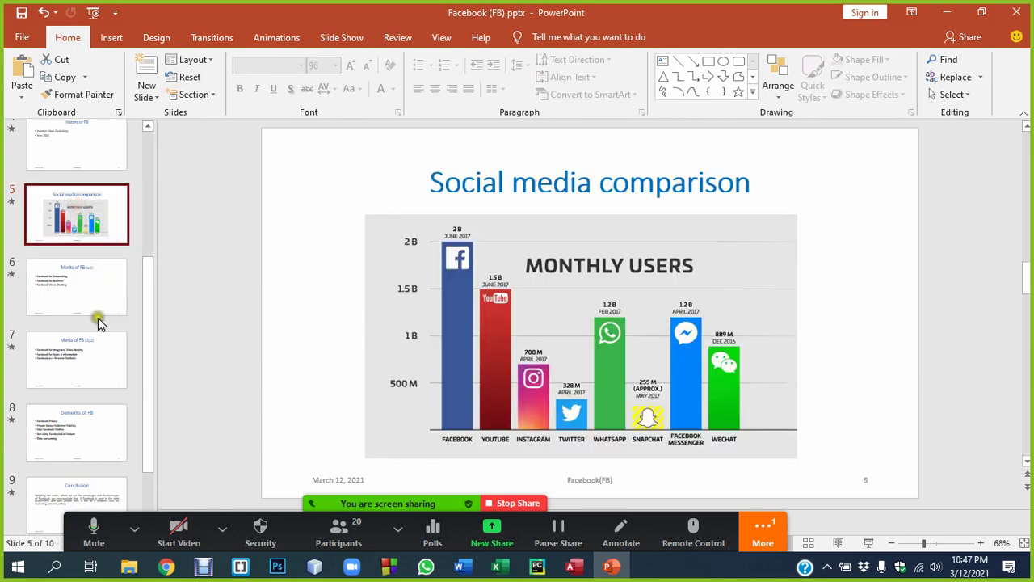
pyautogui.scroll(1, 94, 322)
pyautogui.scroll(1, 81, 283)
pyautogui.click(69, 236)
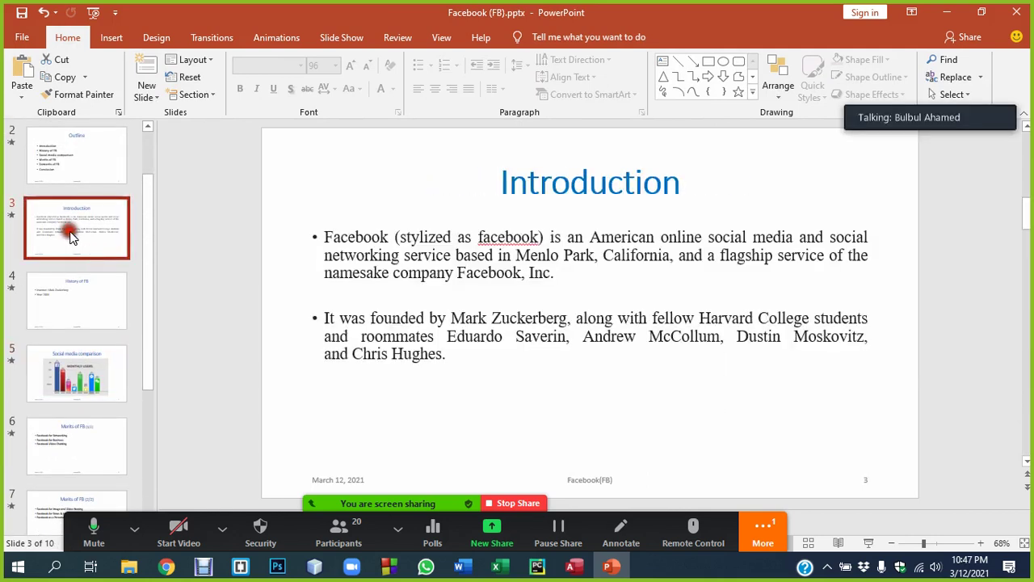
pyautogui.click(75, 146)
pyautogui.scroll(1, 74, 316)
pyautogui.click(85, 173)
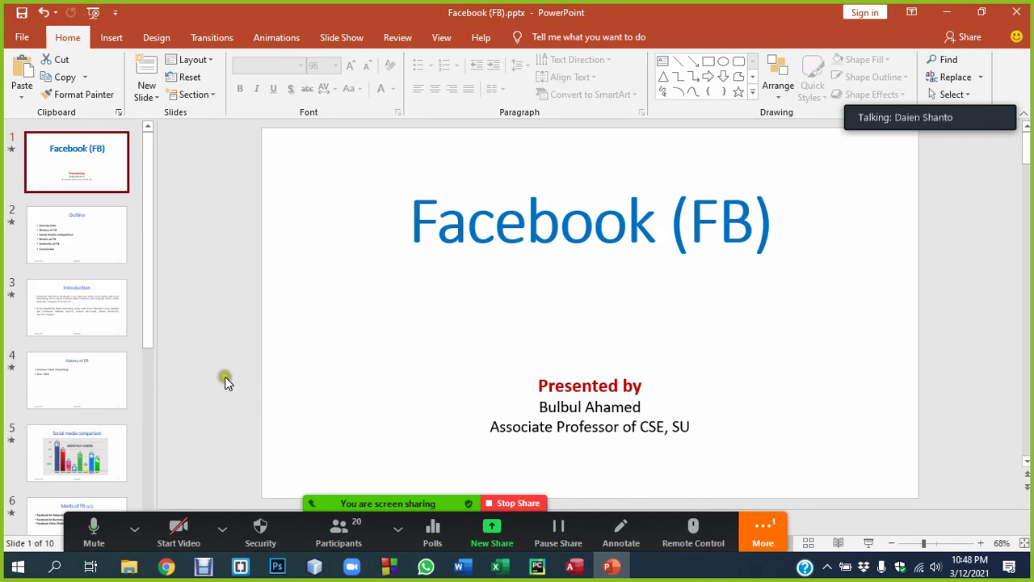
# Open the Zoom participants list, then move the deck to the Introduction slide.
pyautogui.click(341, 525)
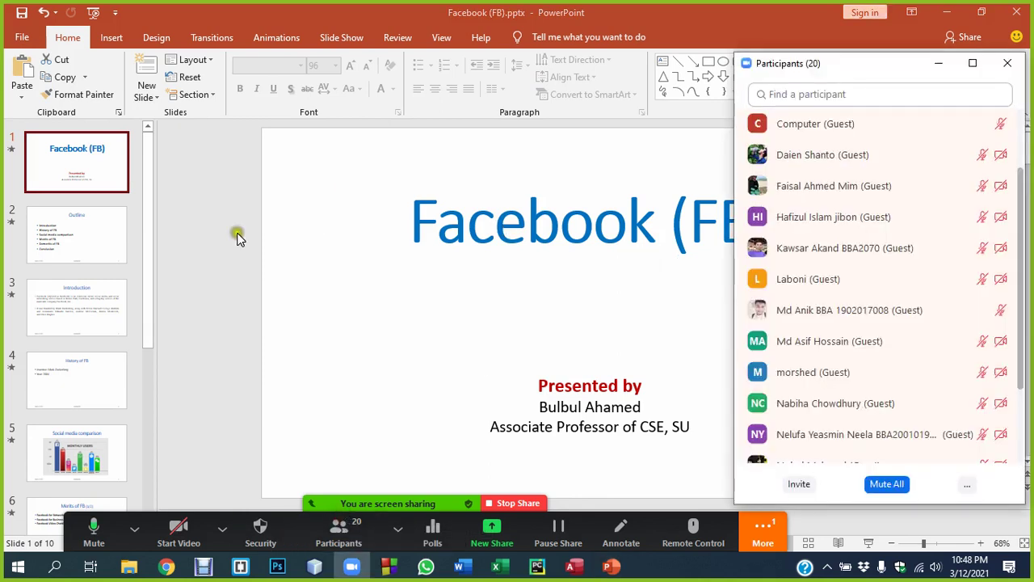
pyautogui.click(78, 203)
pyautogui.click(79, 242)
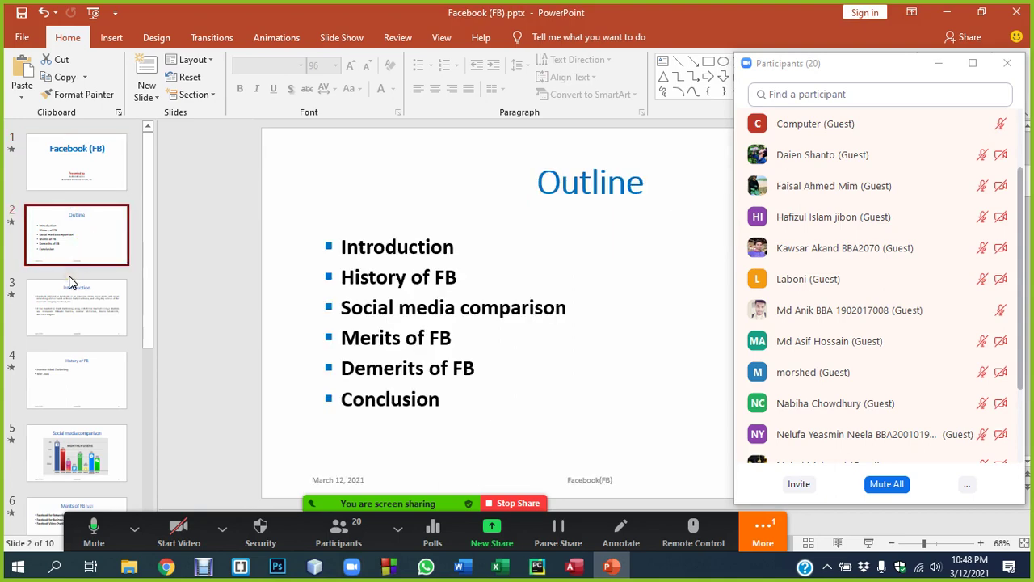
pyautogui.click(77, 171)
pyautogui.click(74, 251)
pyautogui.click(80, 301)
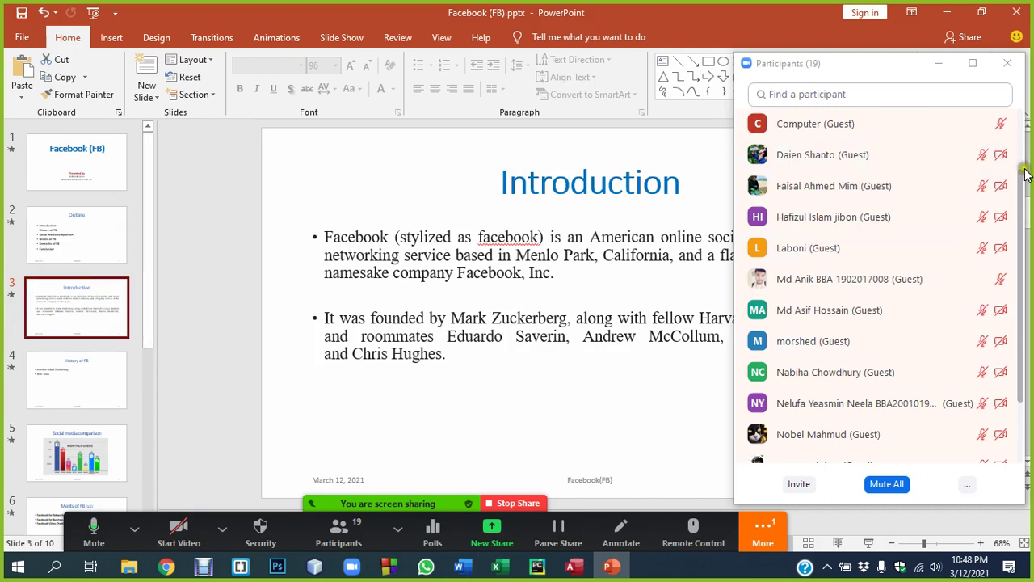
# Check Zoom's audio options and bring Debut Video Capture in front of the presentation.
pyautogui.moveTo(1020, 191); pyautogui.dragTo(1018, 103)
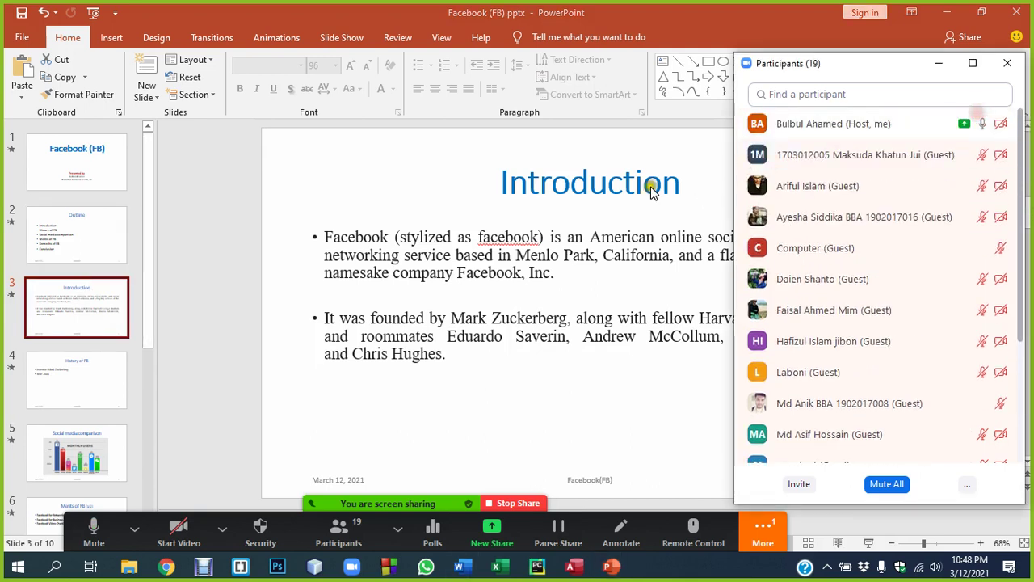
pyautogui.click(134, 529)
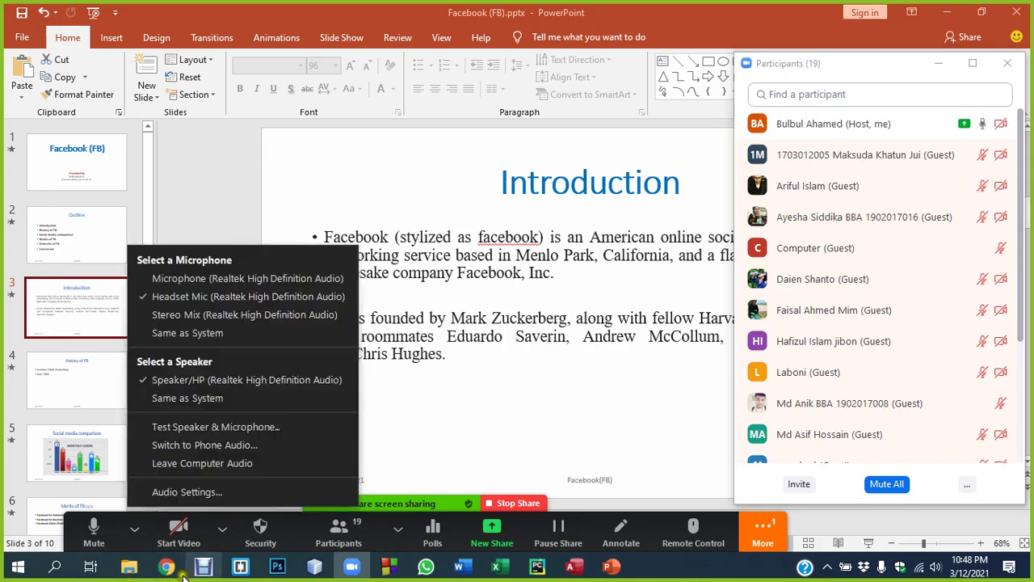
pyautogui.click(208, 568)
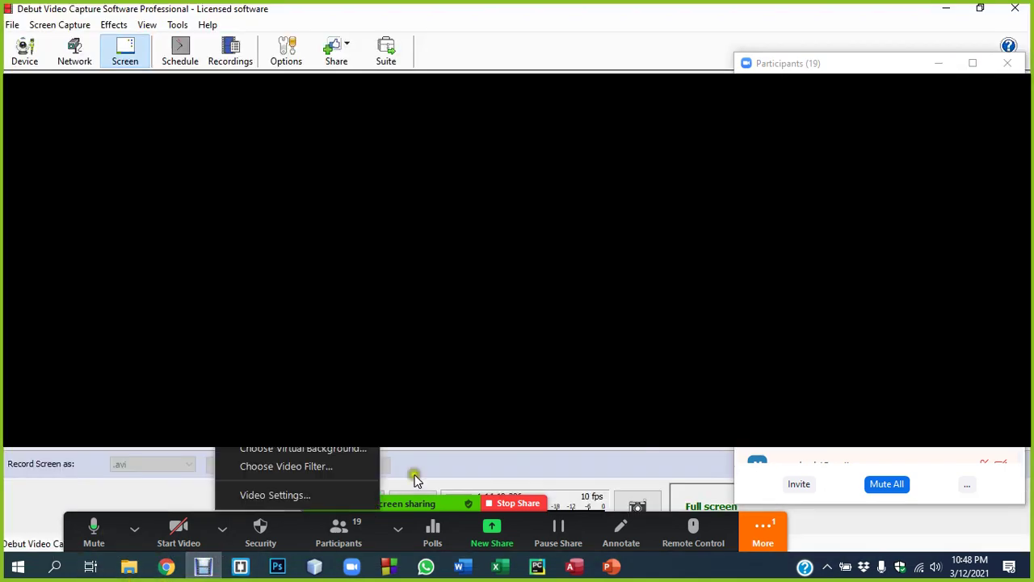